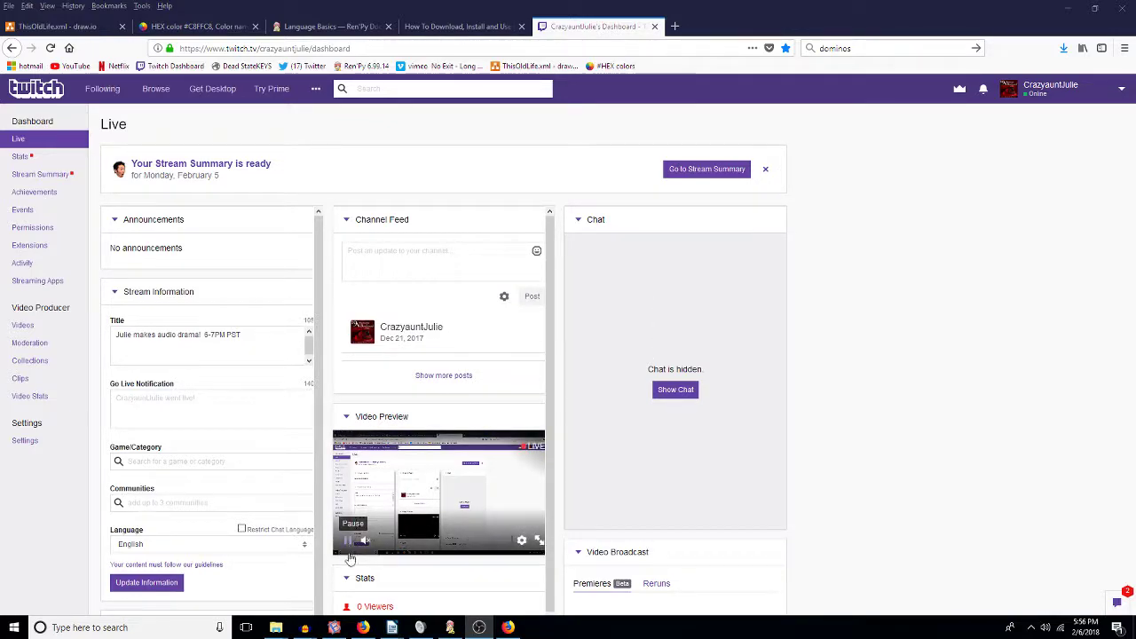
Step: Switch to the Audacity window with the water-pouring clip and open the "opening and closing credits" project from the credits folder under 9TeethWithin
click(302, 628)
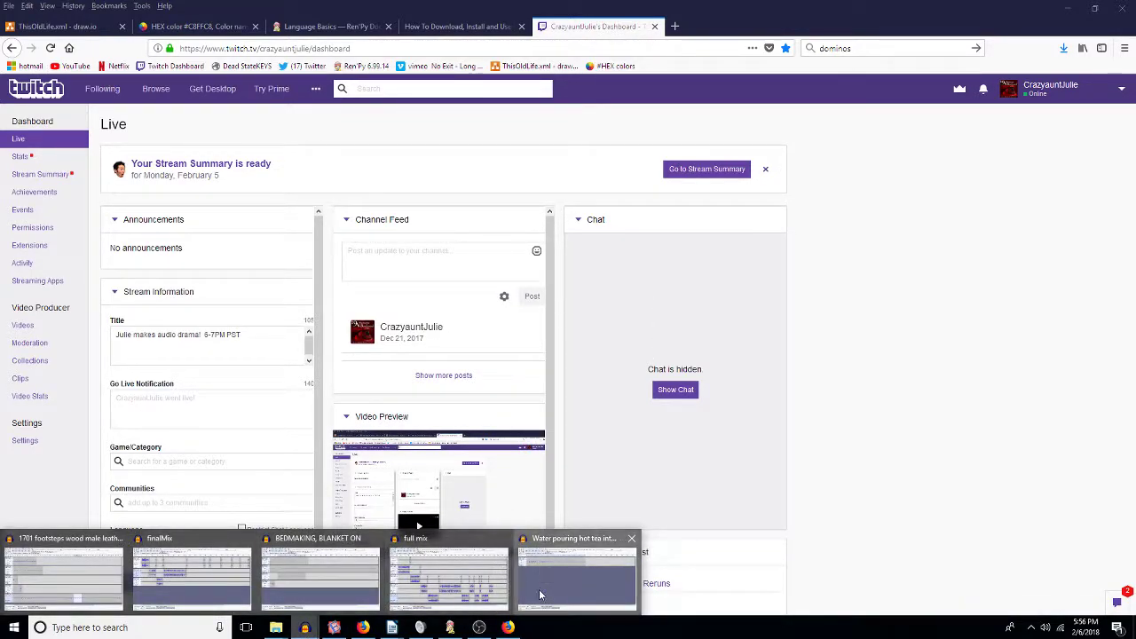
click(574, 572)
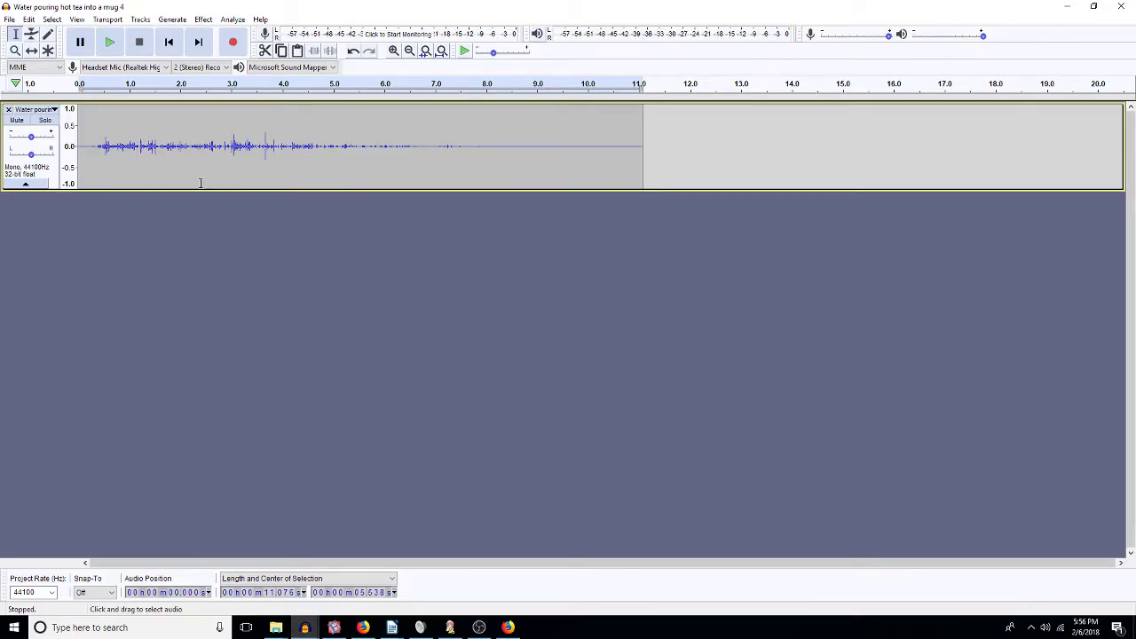
click(9, 19)
click(29, 45)
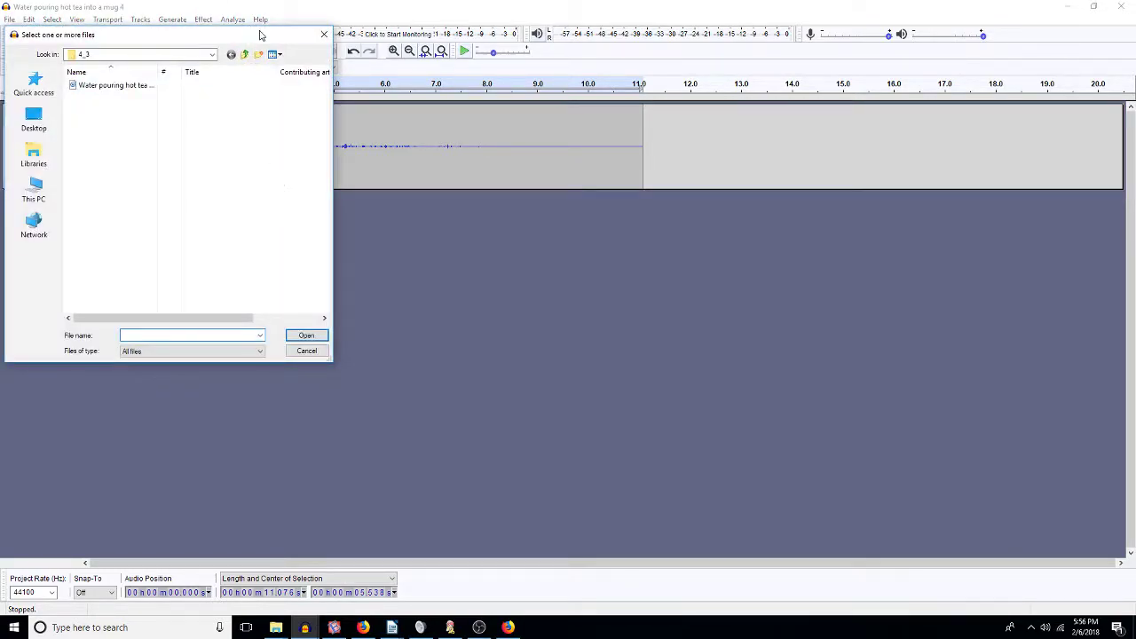
click(244, 54)
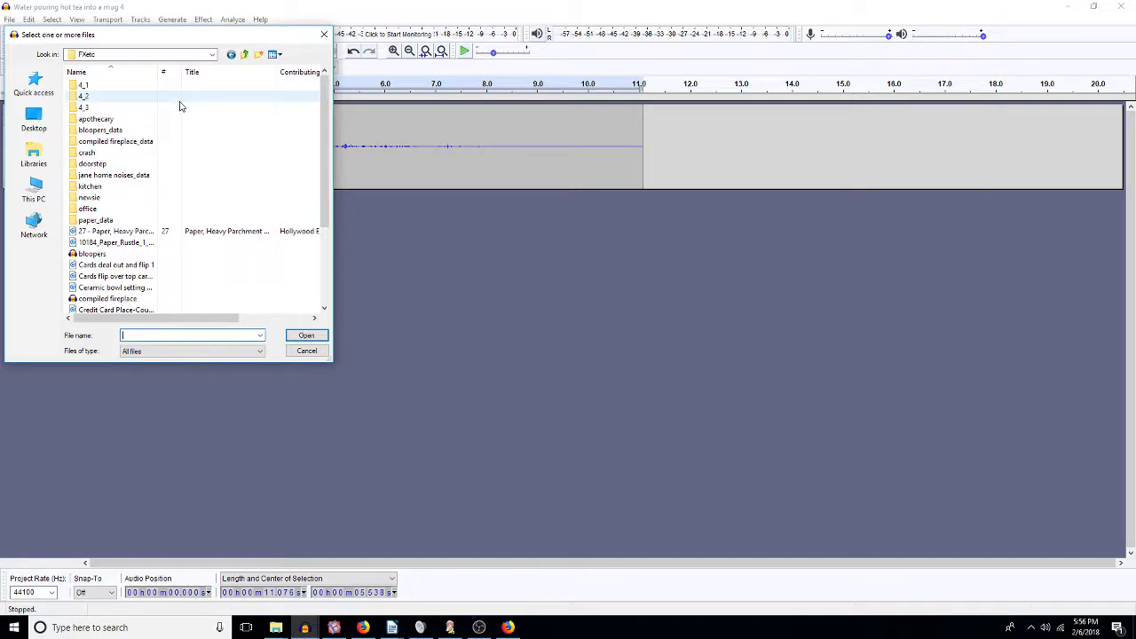
click(245, 54)
click(245, 54)
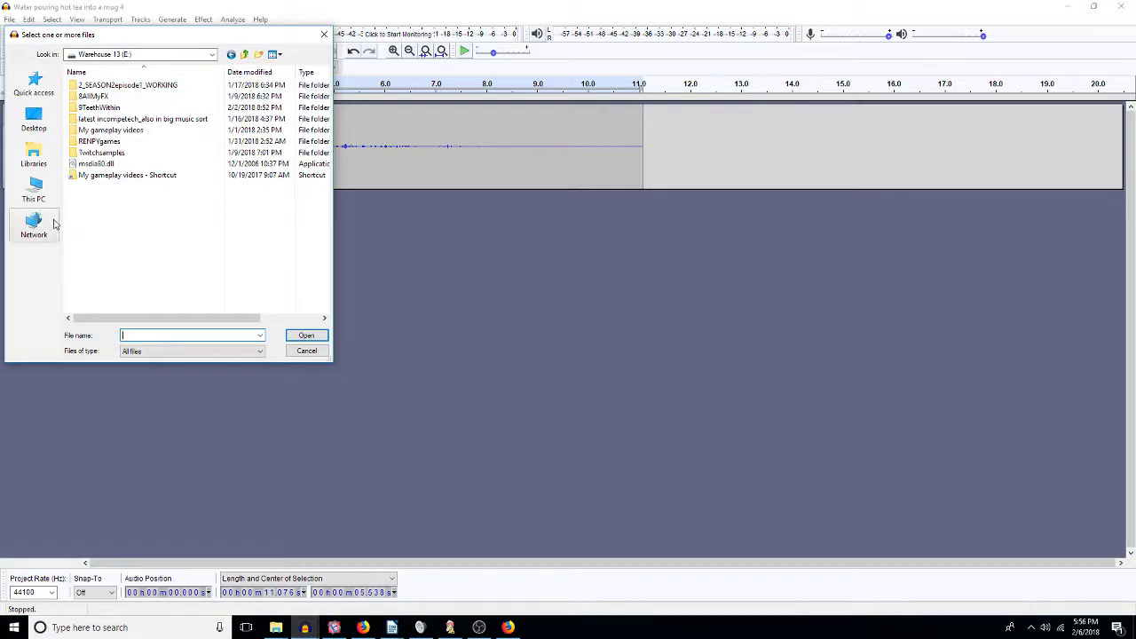
double_click(98, 108)
double_click(96, 96)
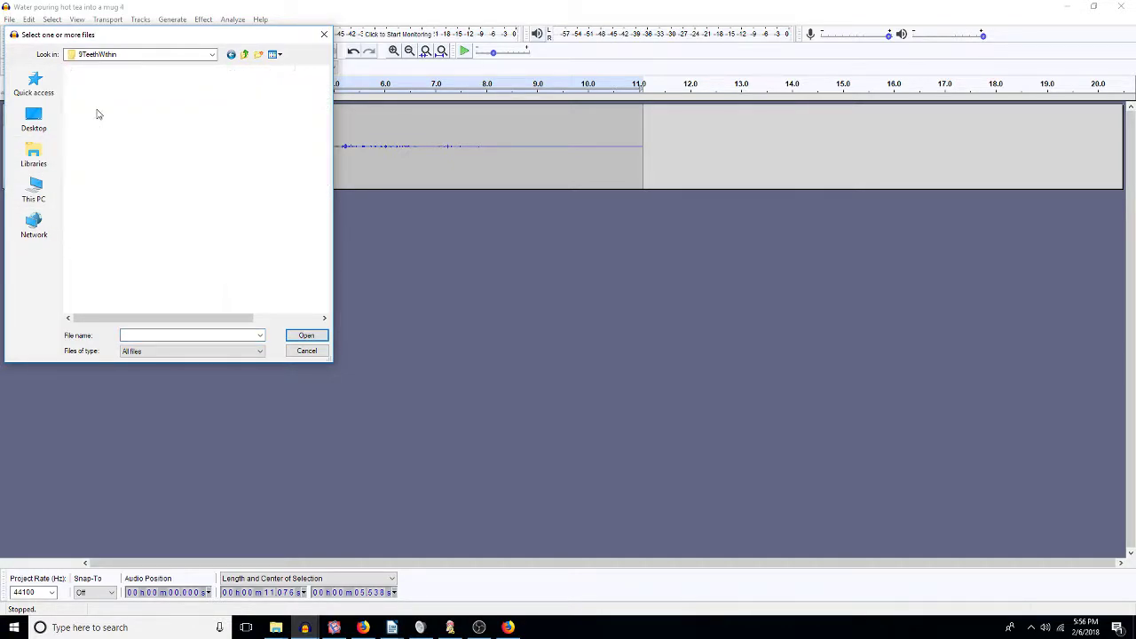
double_click(95, 86)
double_click(110, 96)
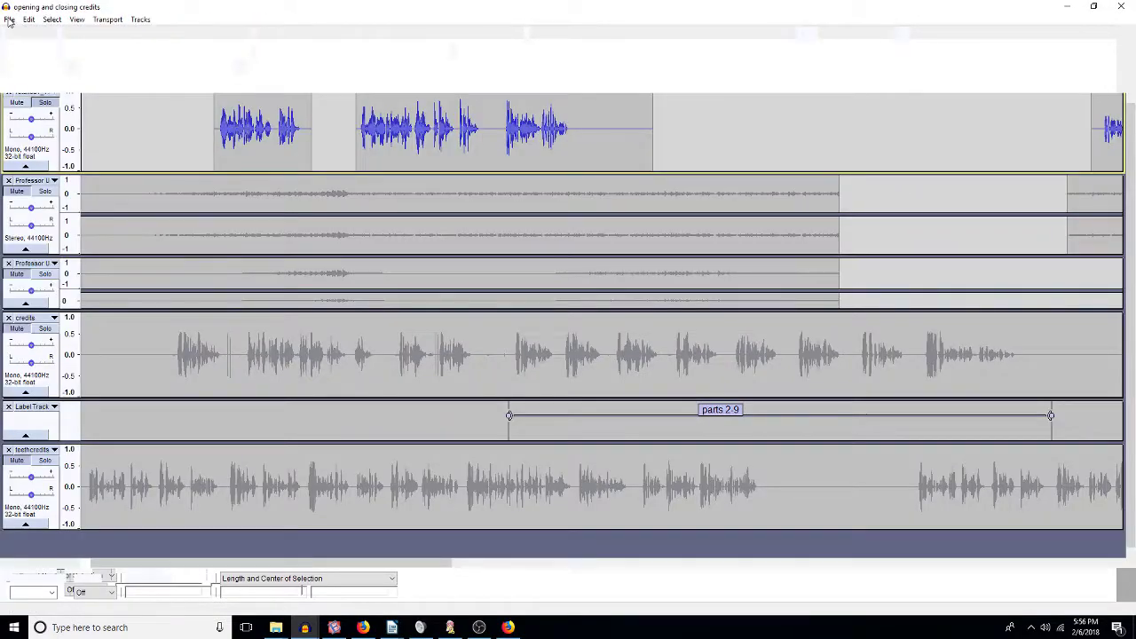
Step: Open the credits_2_3teeth audio file from the Downloads folder
click(10, 21)
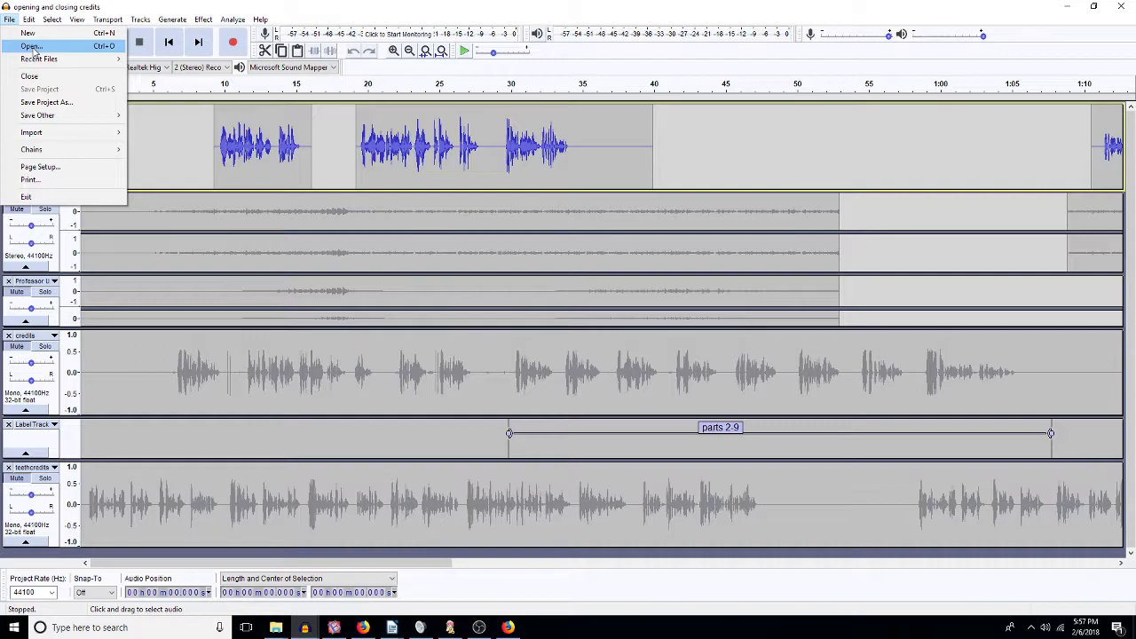
click(32, 47)
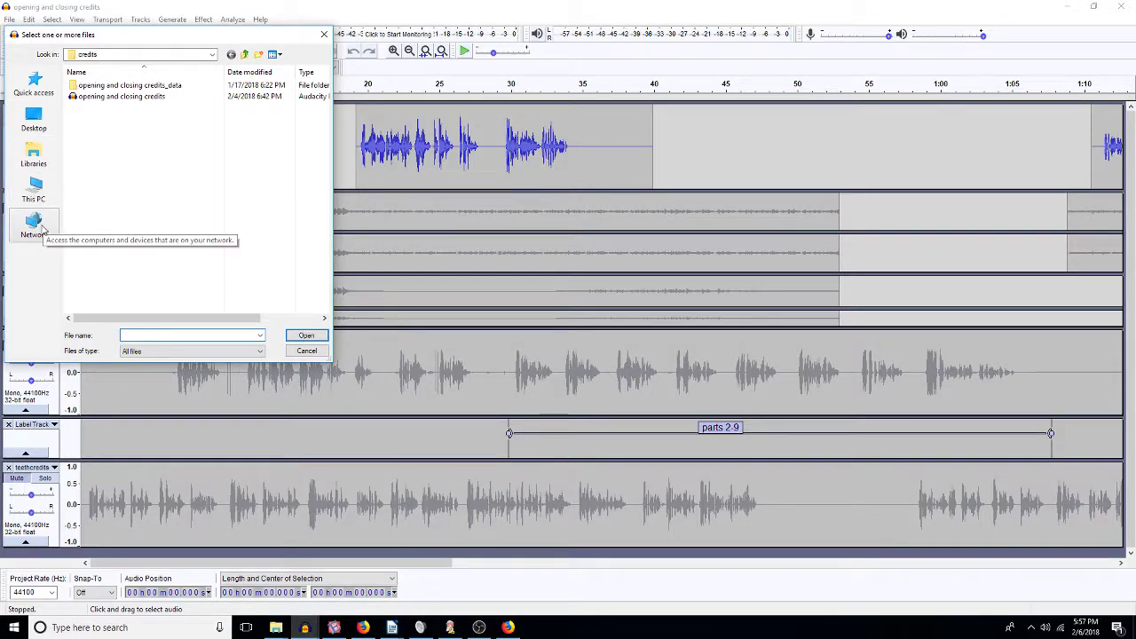
click(40, 163)
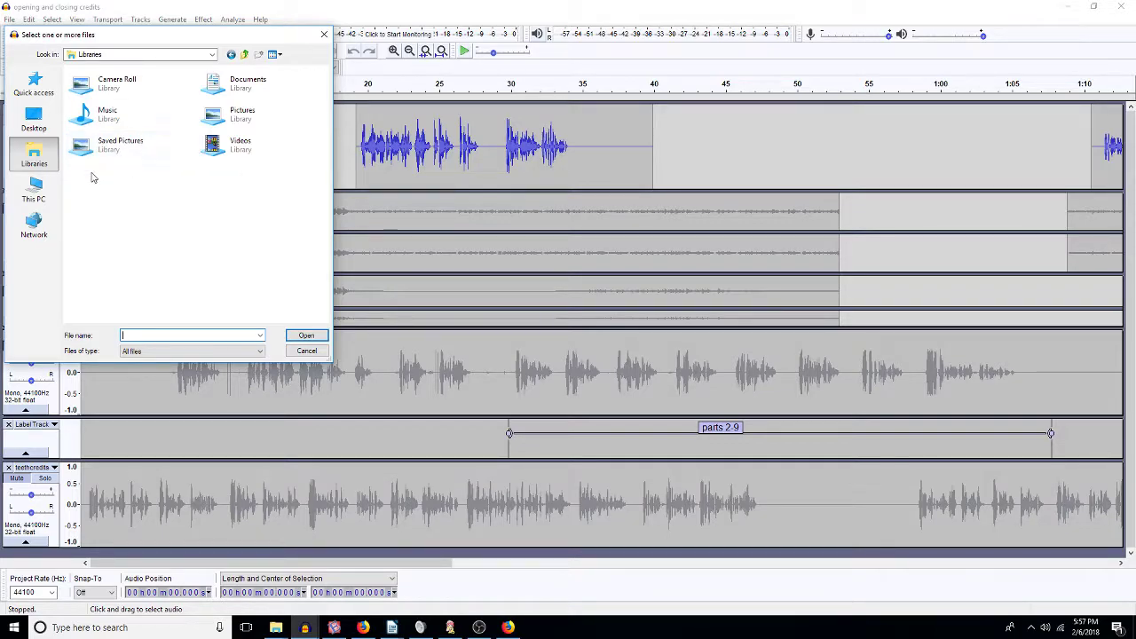
click(37, 189)
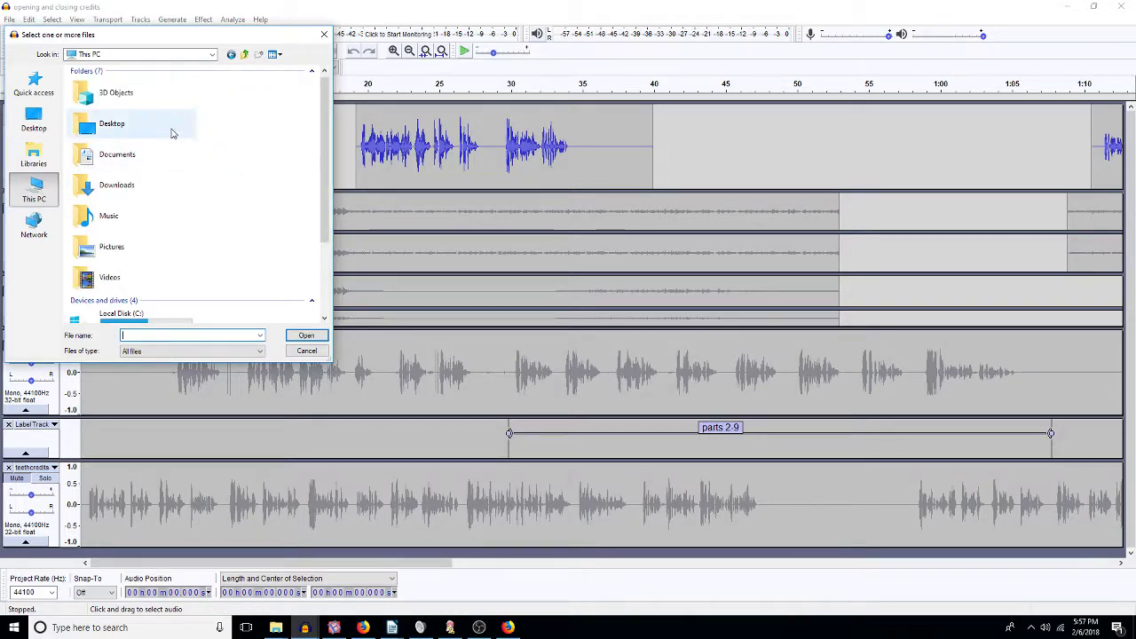
double_click(115, 187)
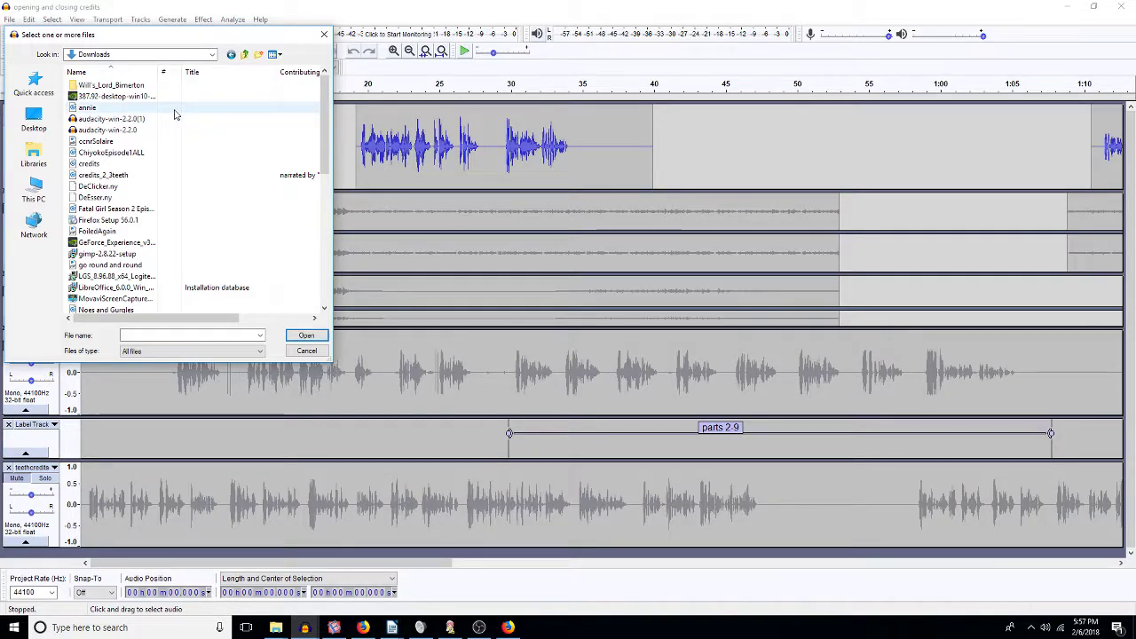
click(124, 178)
double_click(124, 175)
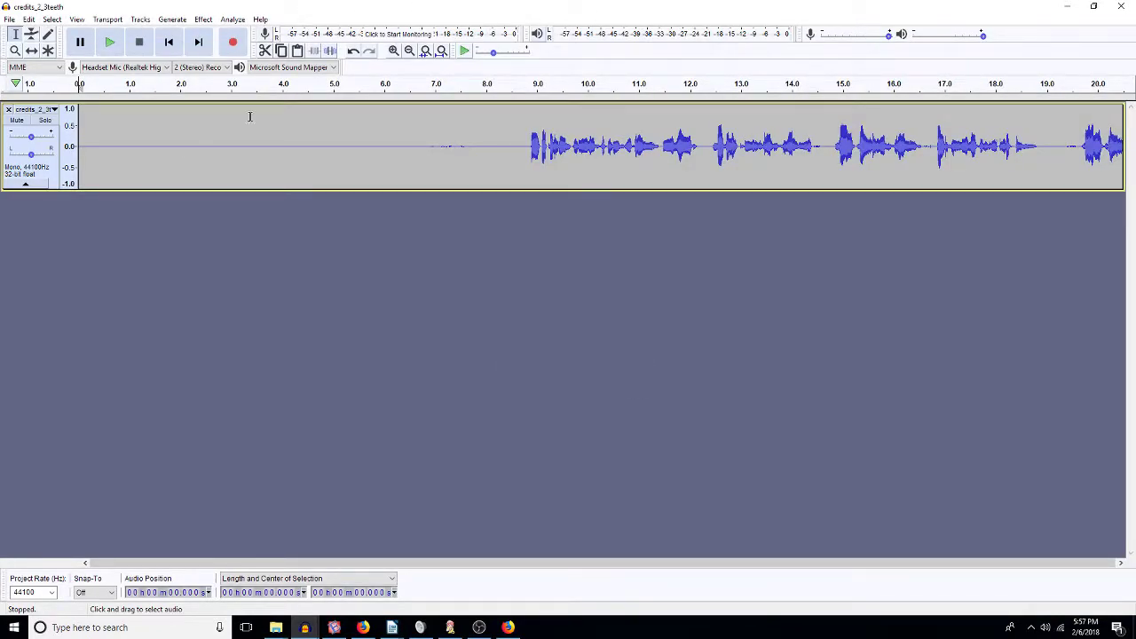
Step: Delete the silence before the first speech, from the start of the recording to about 8.4 seconds
click(506, 156)
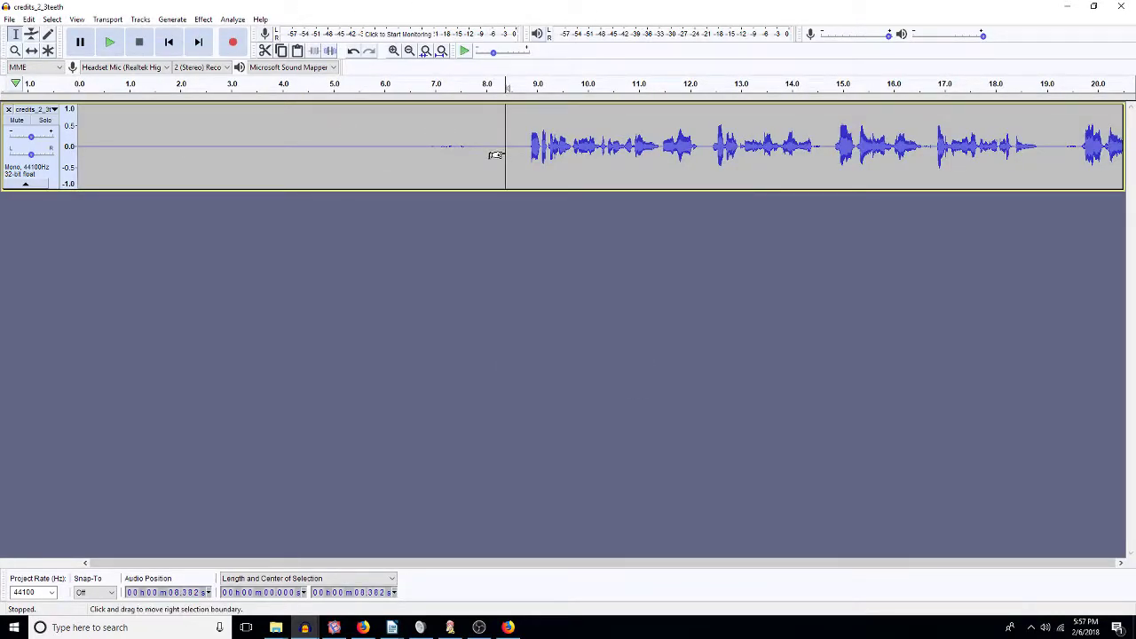
key(shift+Home)
key(Delete)
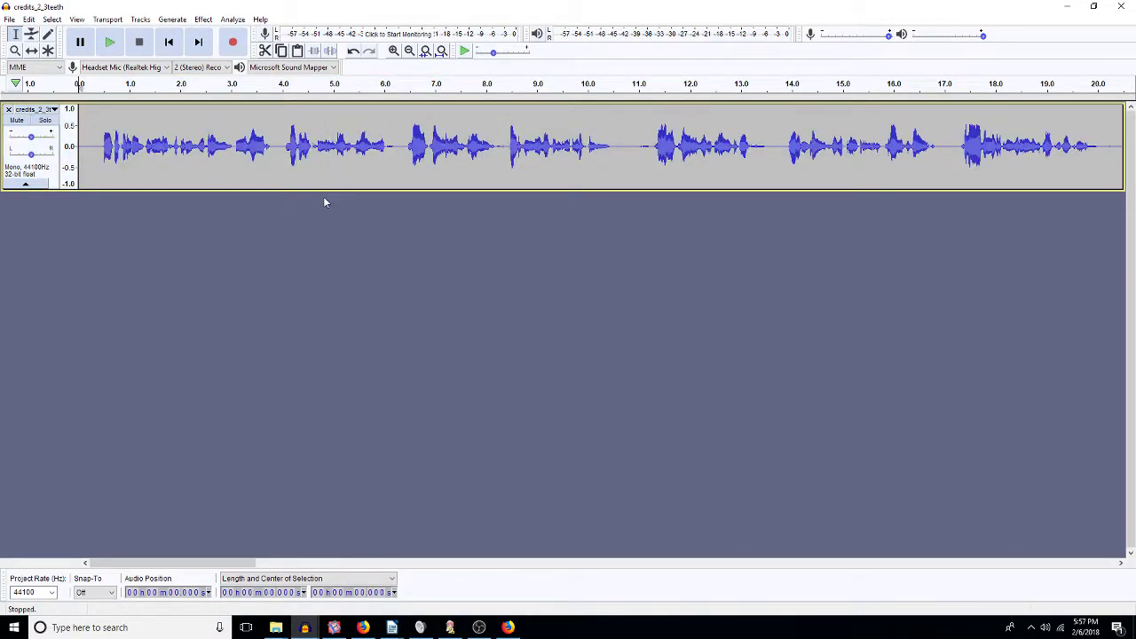
Step: Fit the whole recording in view and delete its quiet tail from about 1:51 to the end
key(ctrl+a)
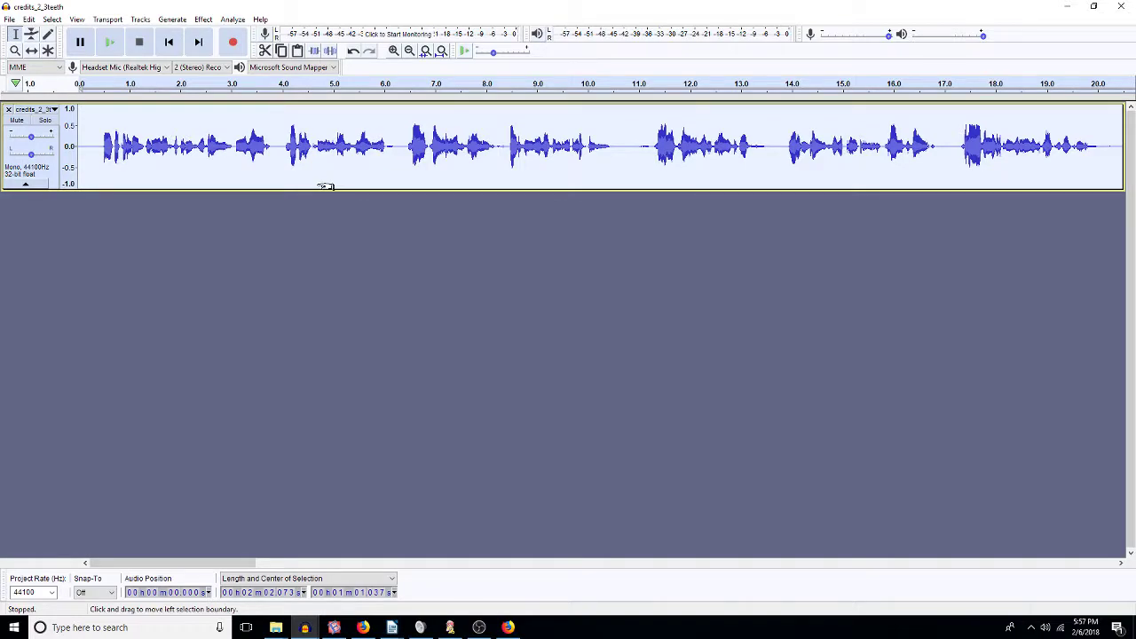
key(ctrl+f)
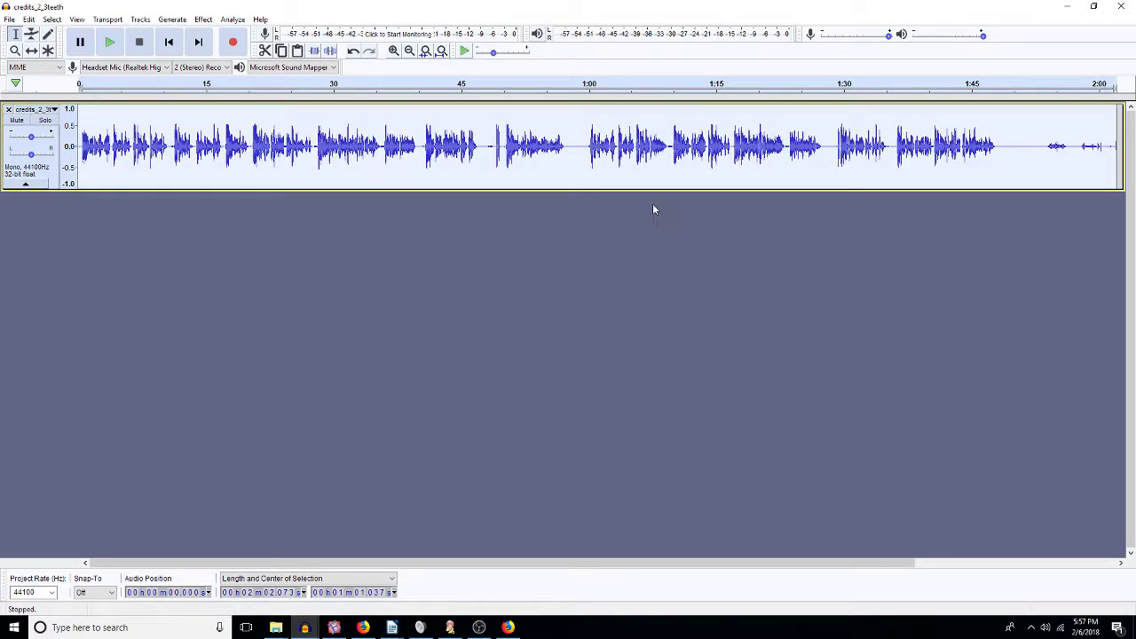
click(1116, 148)
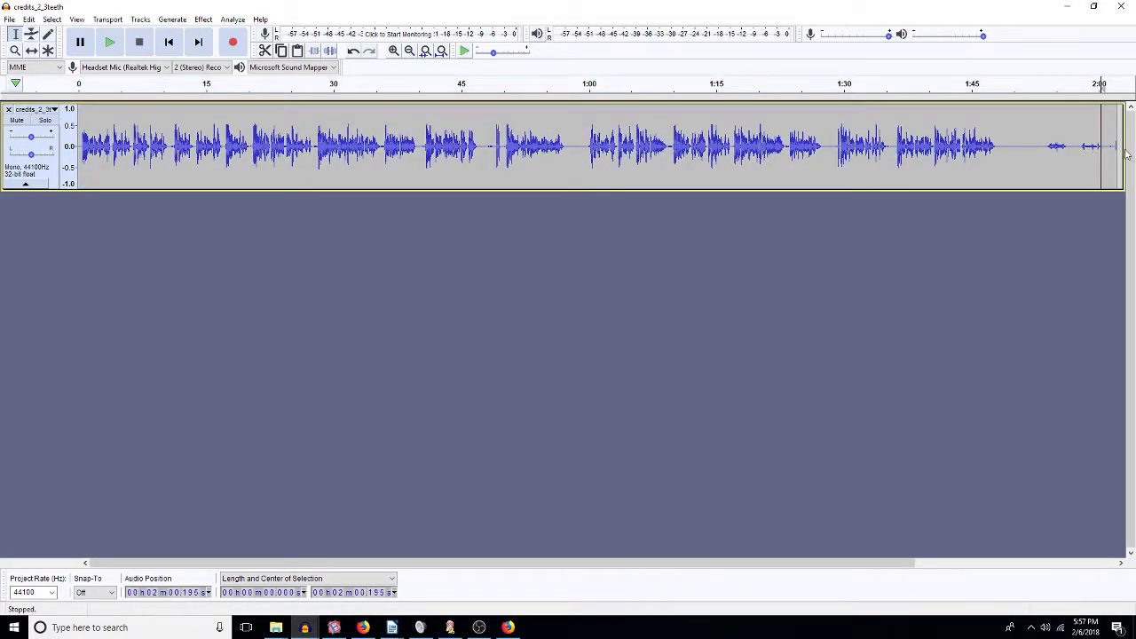
drag(1117, 150, 1022, 165)
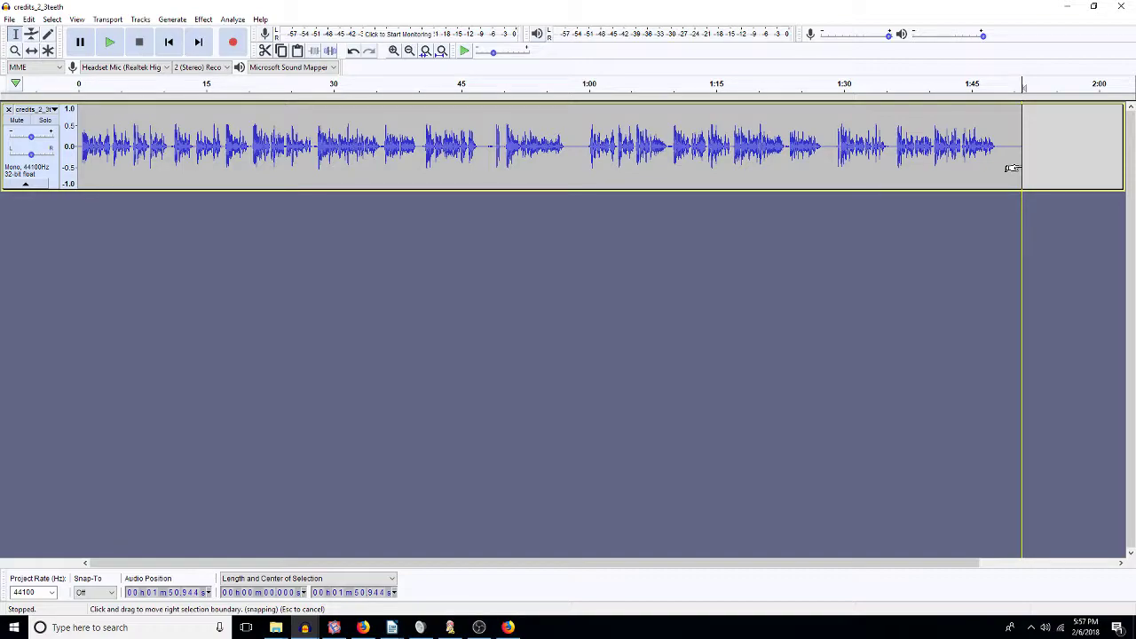
drag(1012, 169, 1009, 169)
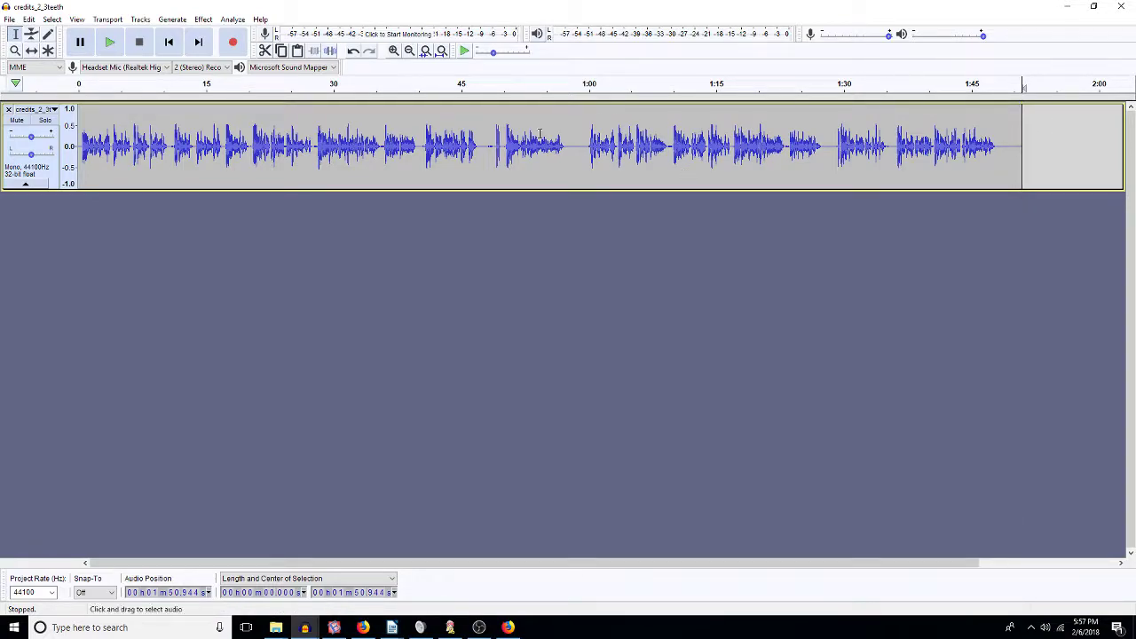
Step: Select the whole clip, lower the track's gain slightly and play it to check the level
double_click(293, 142)
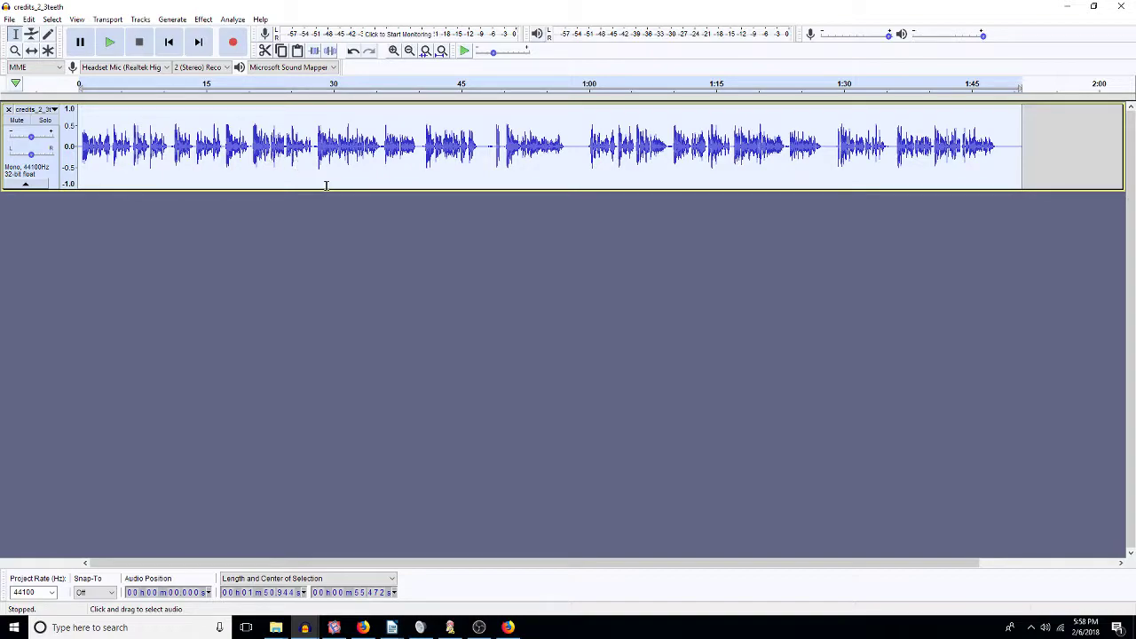
key(space)
key(space)
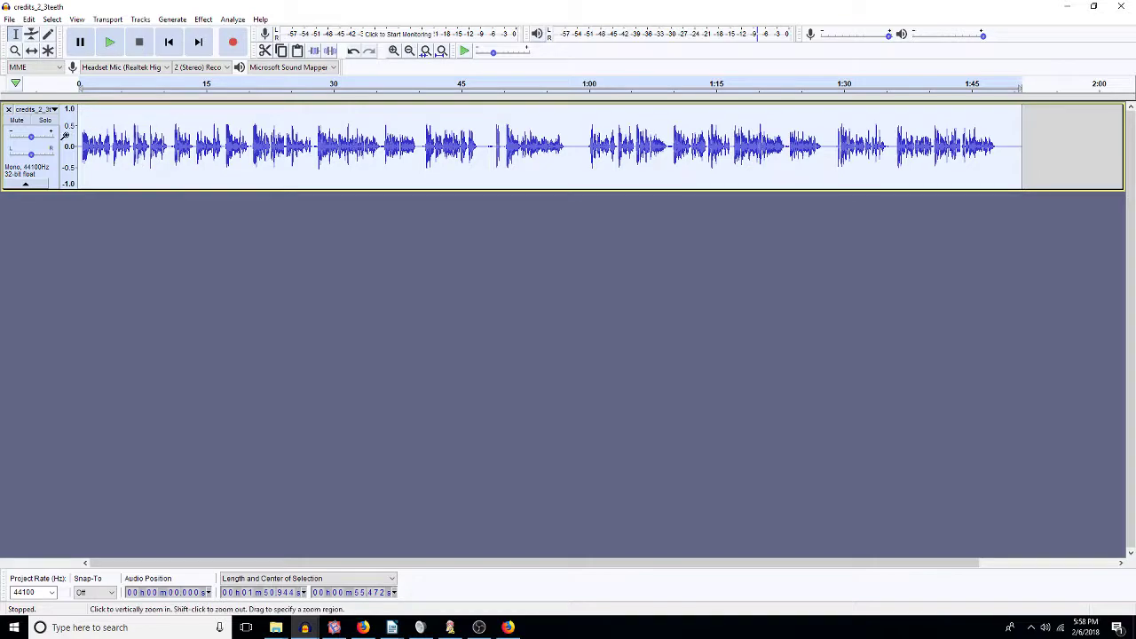
drag(31, 138, 20, 140)
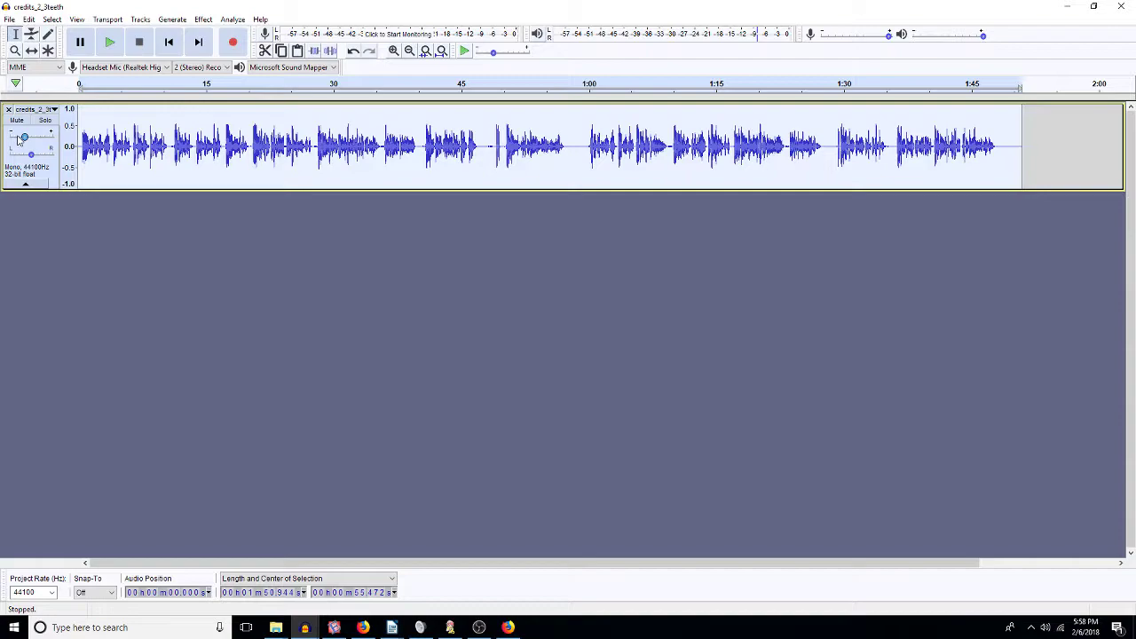
key(space)
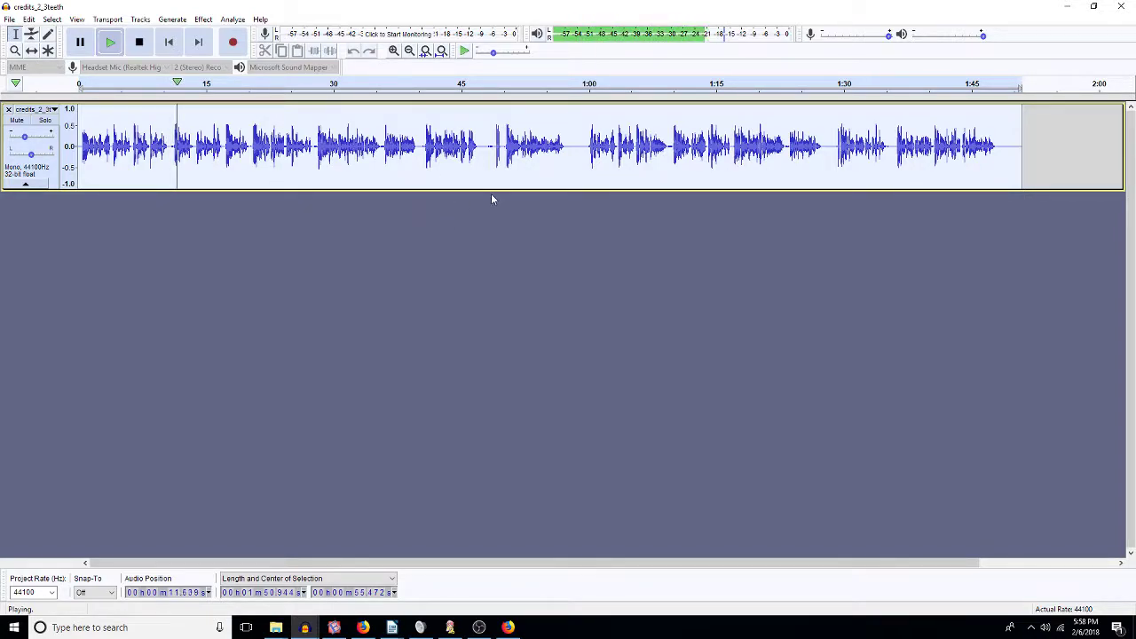
key(space)
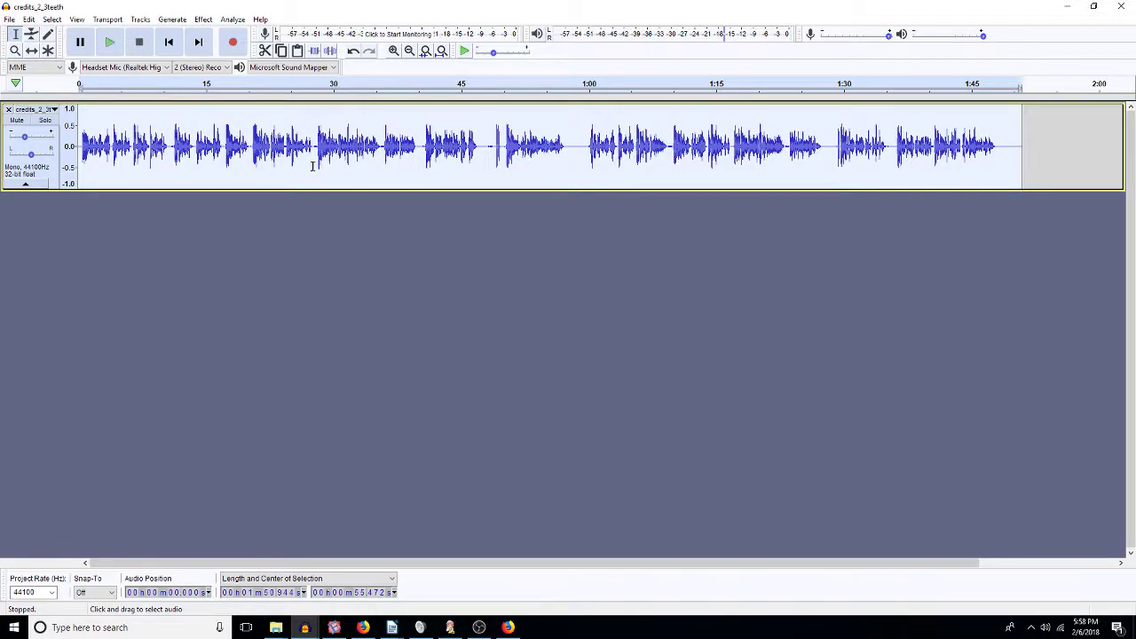
Step: Duplicate the whole credits track, leaving the original soloed and the copy below it muted and collapsed
key(ctrl+d)
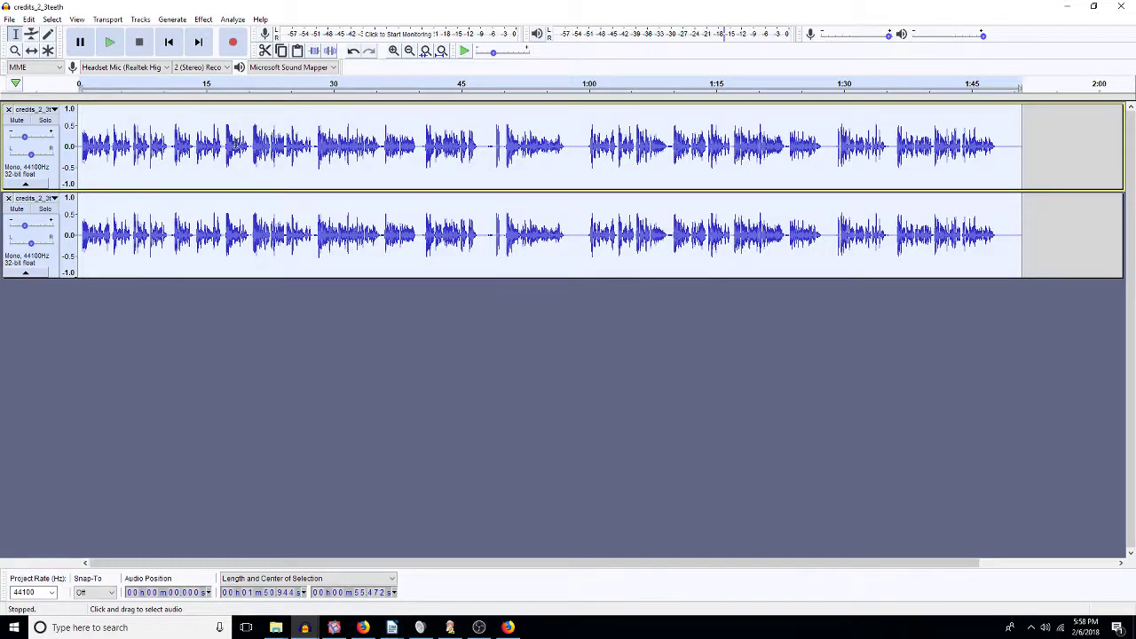
click(249, 170)
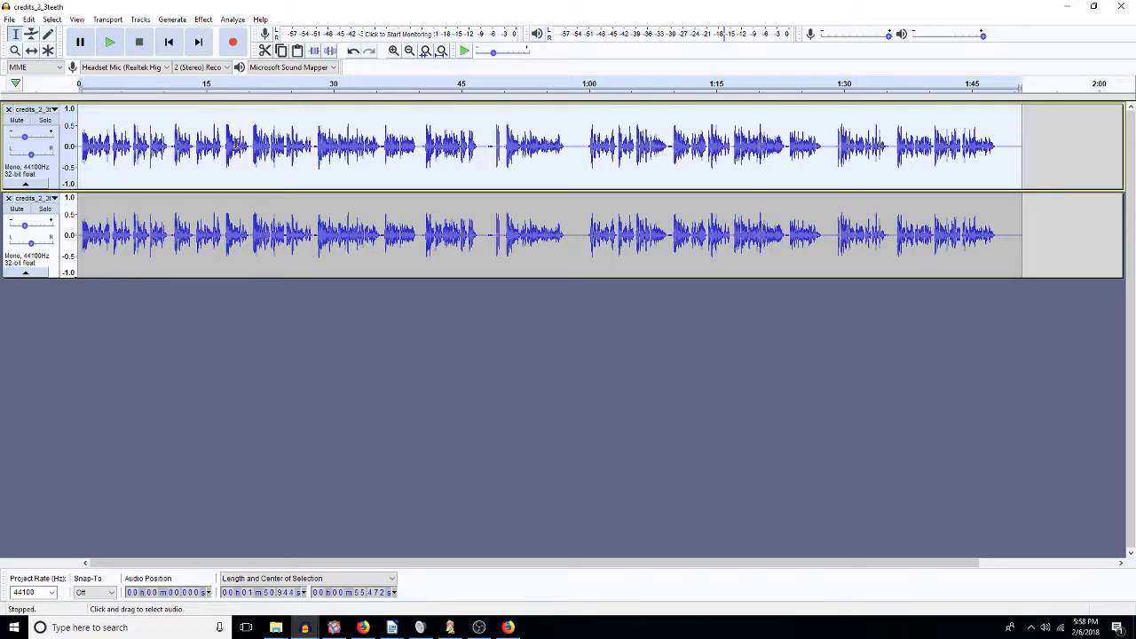
click(16, 208)
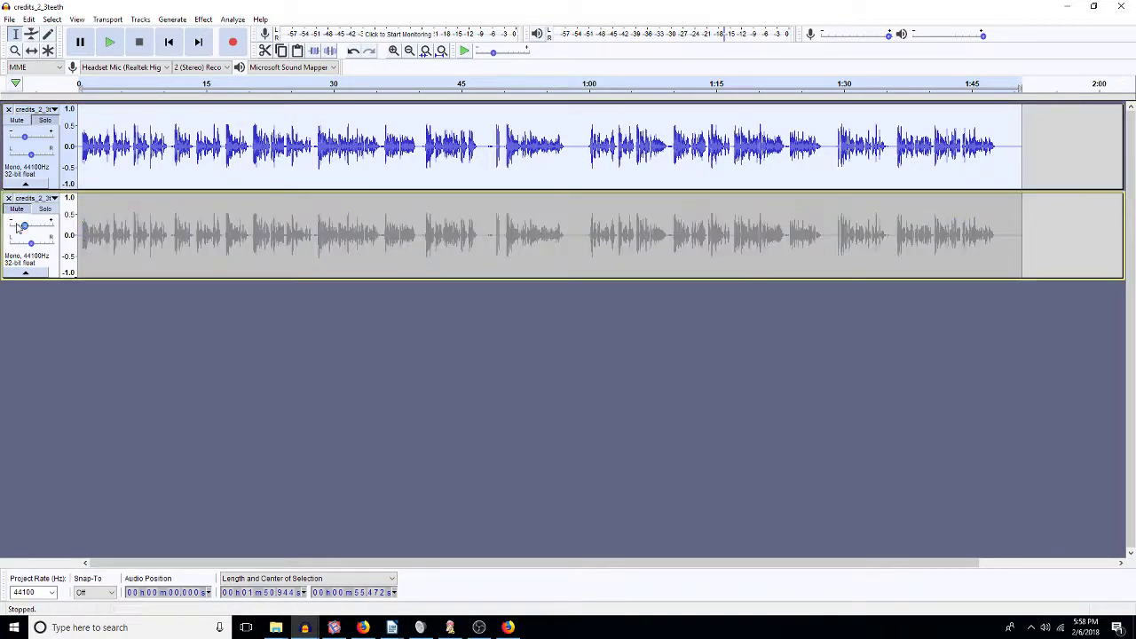
click(27, 274)
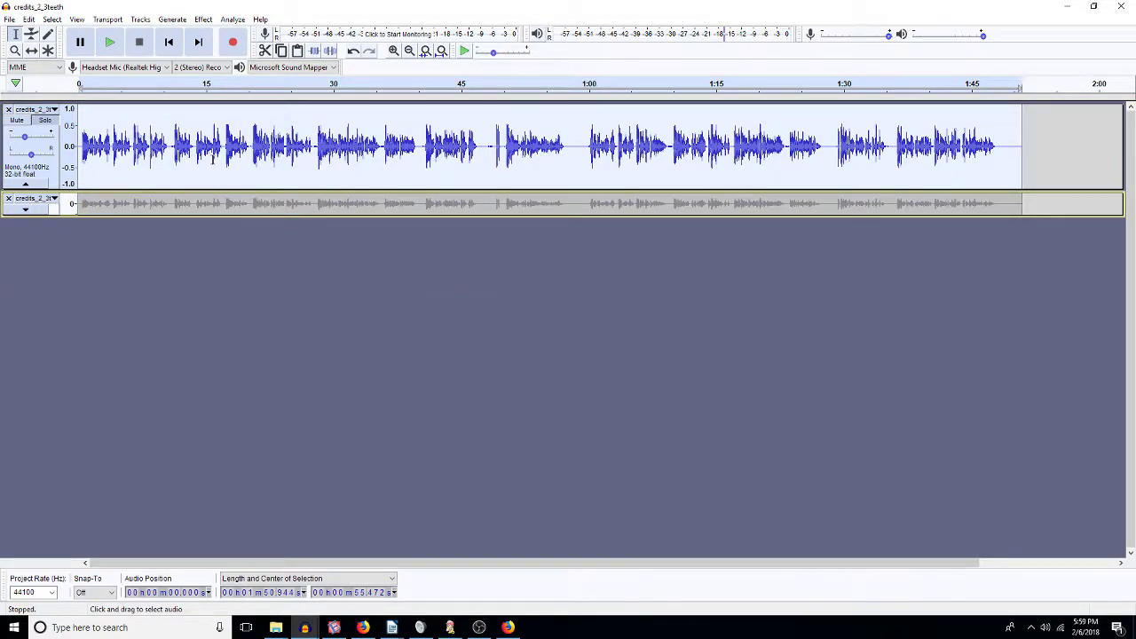
Step: Zoom in on the first 18 seconds of the original track and enlarge the muted copy's height
drag(230, 166, 66, 164)
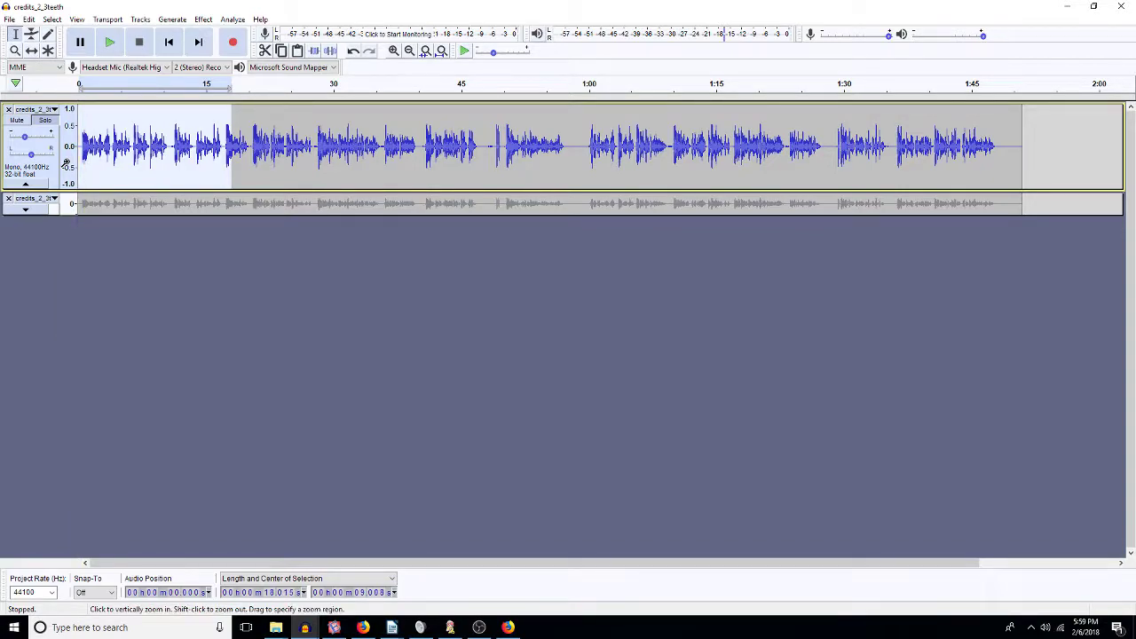
key(ctrl+e)
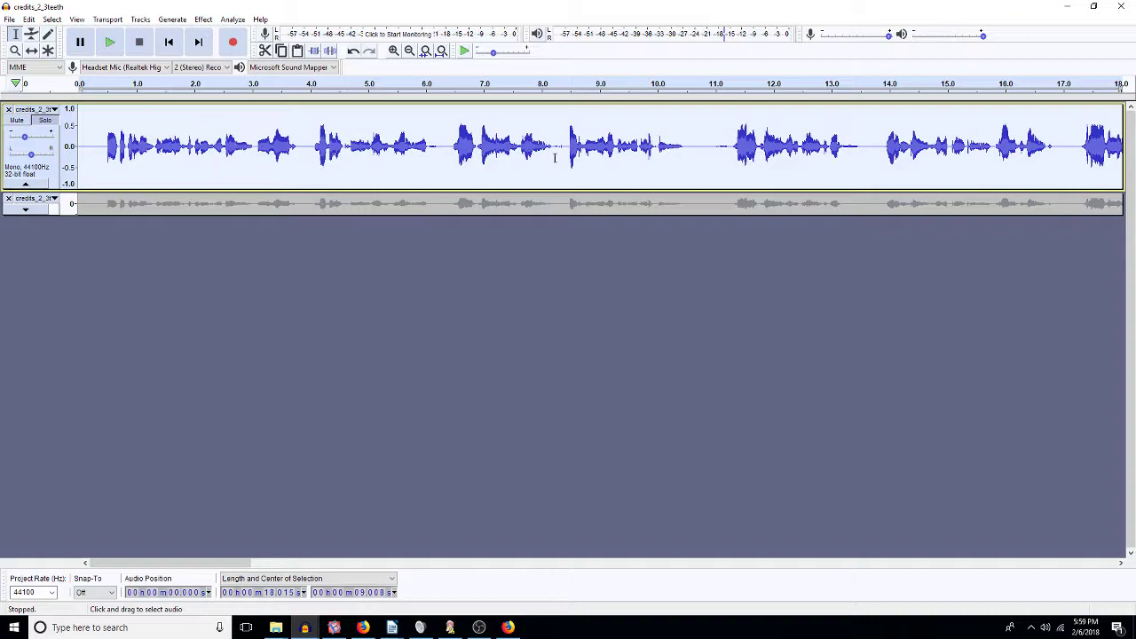
drag(554, 214, 552, 271)
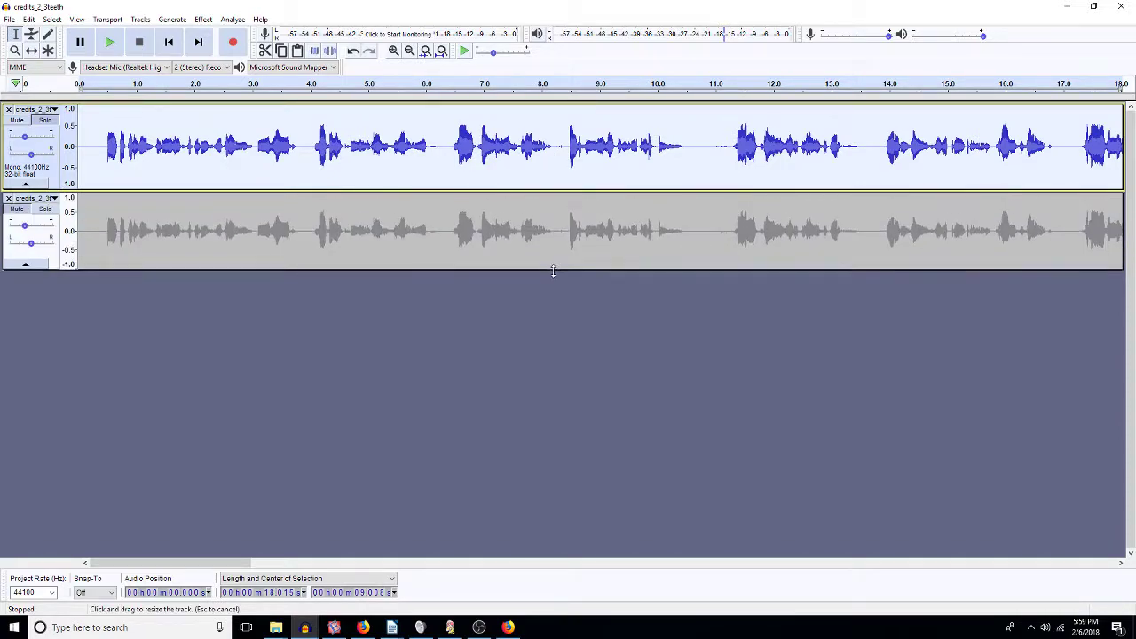
double_click(439, 163)
key(ctrl+r)
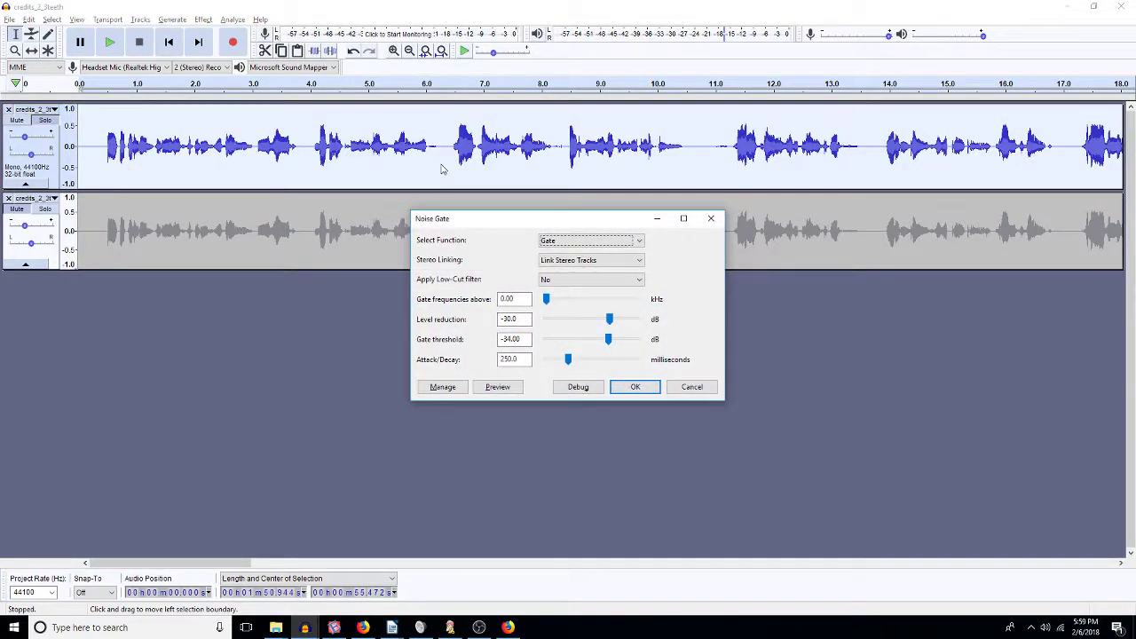
click(522, 318)
key(Delete)
text(5)
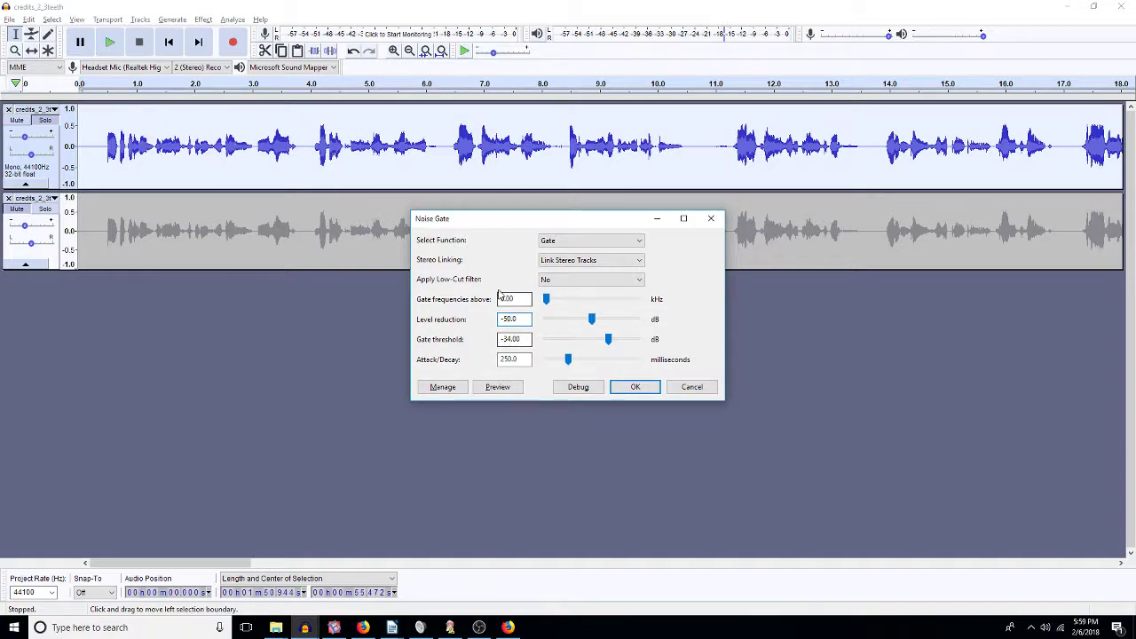
click(504, 339)
click(691, 388)
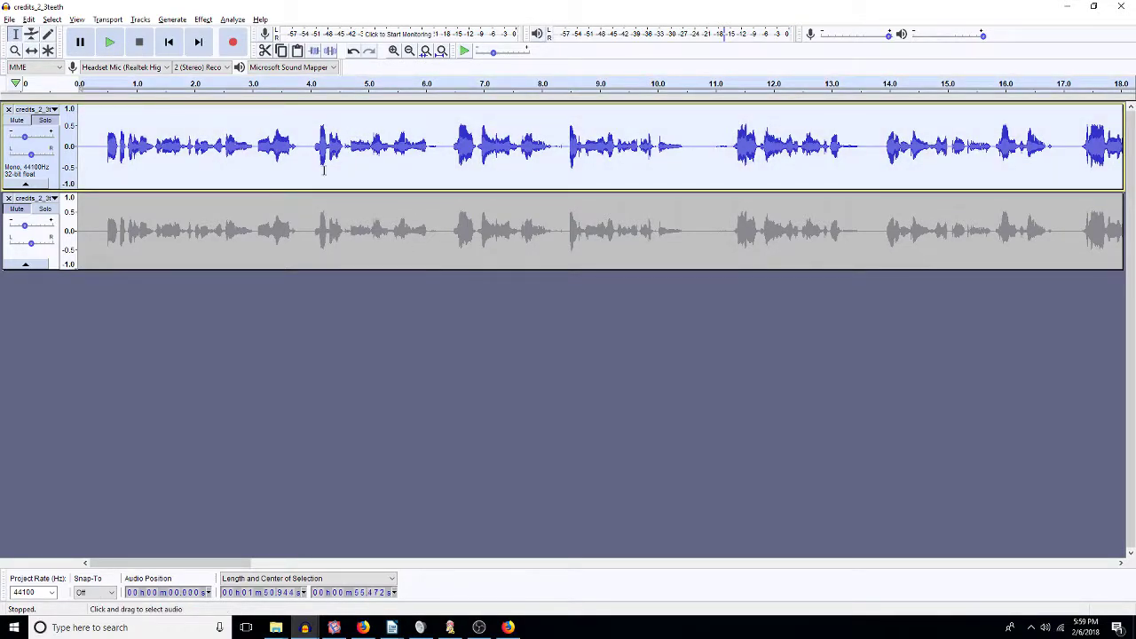
Step: Apply the Noise Gate to the soloed track with -50 dB level reduction, -34 dB gate threshold and 250 ms attack/decay
key(ctrl+r)
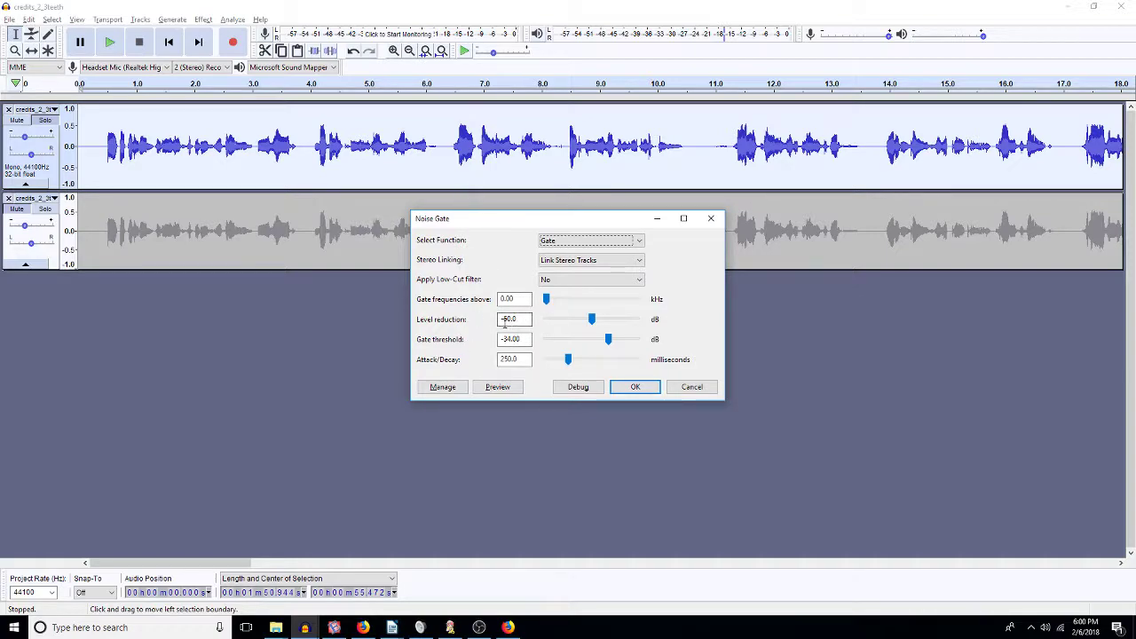
click(522, 319)
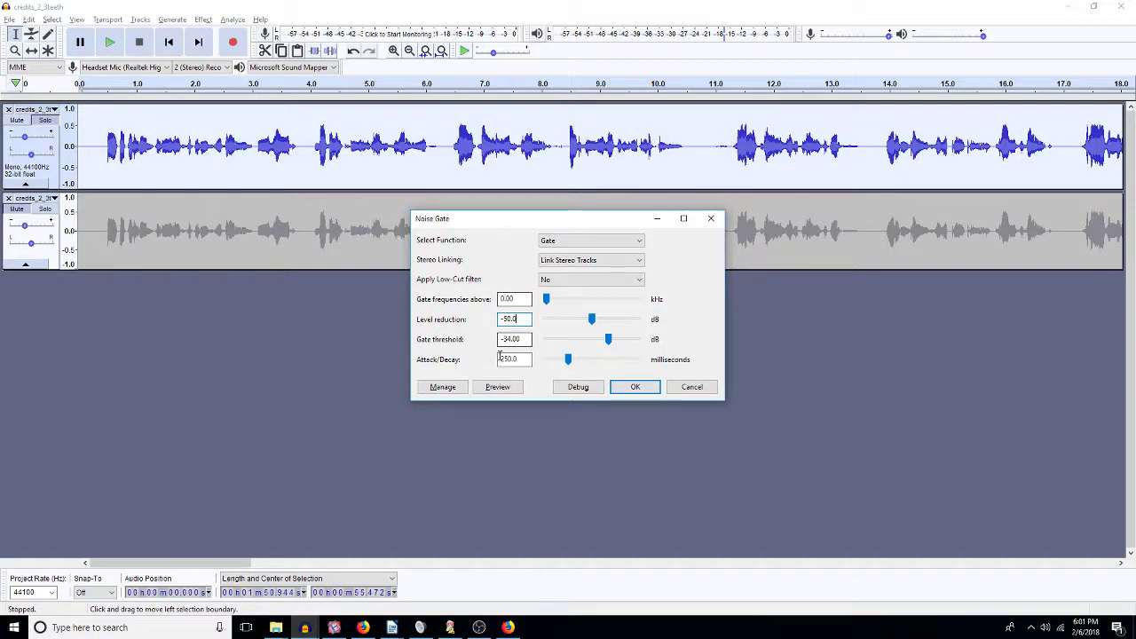
click(633, 389)
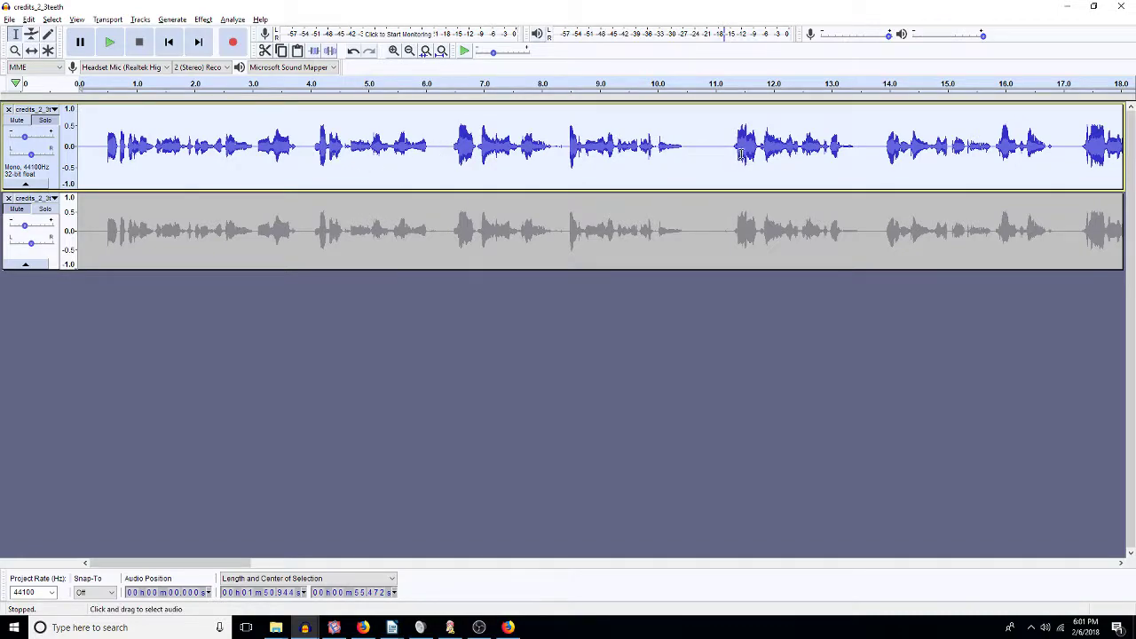
Step: Play the gated track from about 12.9 s, and listen to the short pause from about 8.2 to 8.5 s
click(825, 158)
key(space)
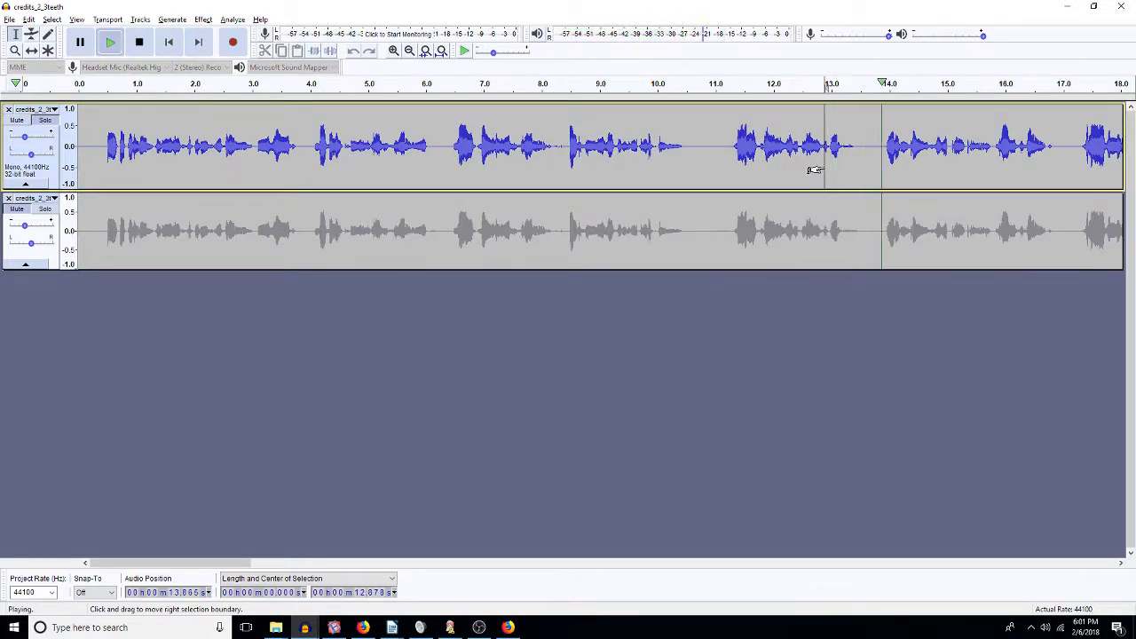
key(space)
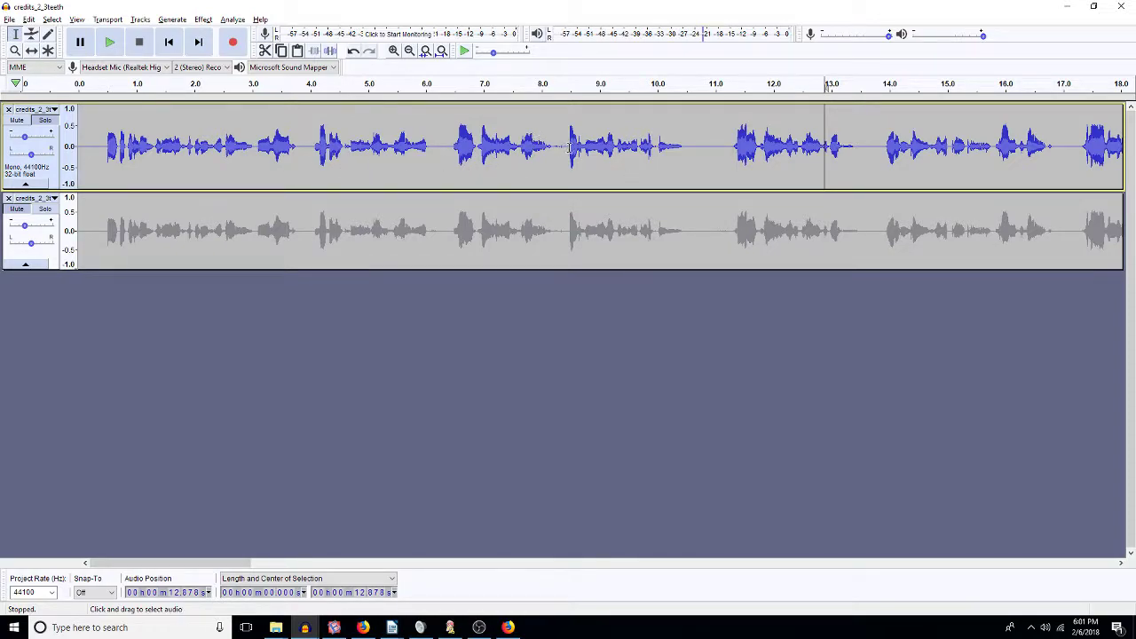
drag(569, 149, 557, 167)
key(space)
key(space)
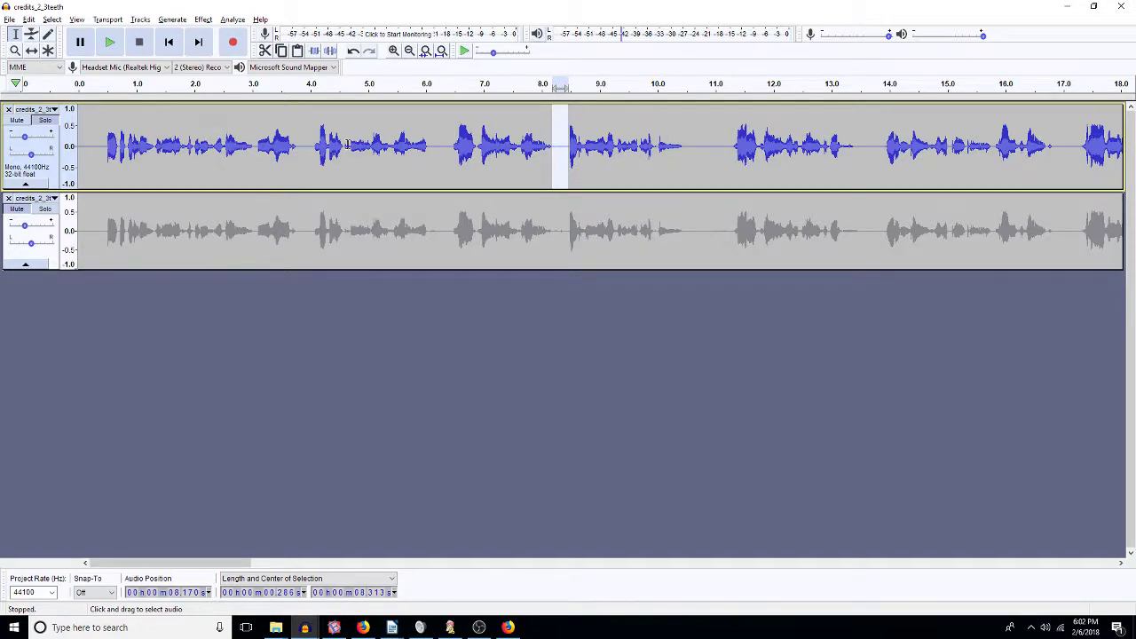
Step: Compare the pause from about 13.1 to 13.7 s in the gated track with the same pause in the muted copy
click(451, 153)
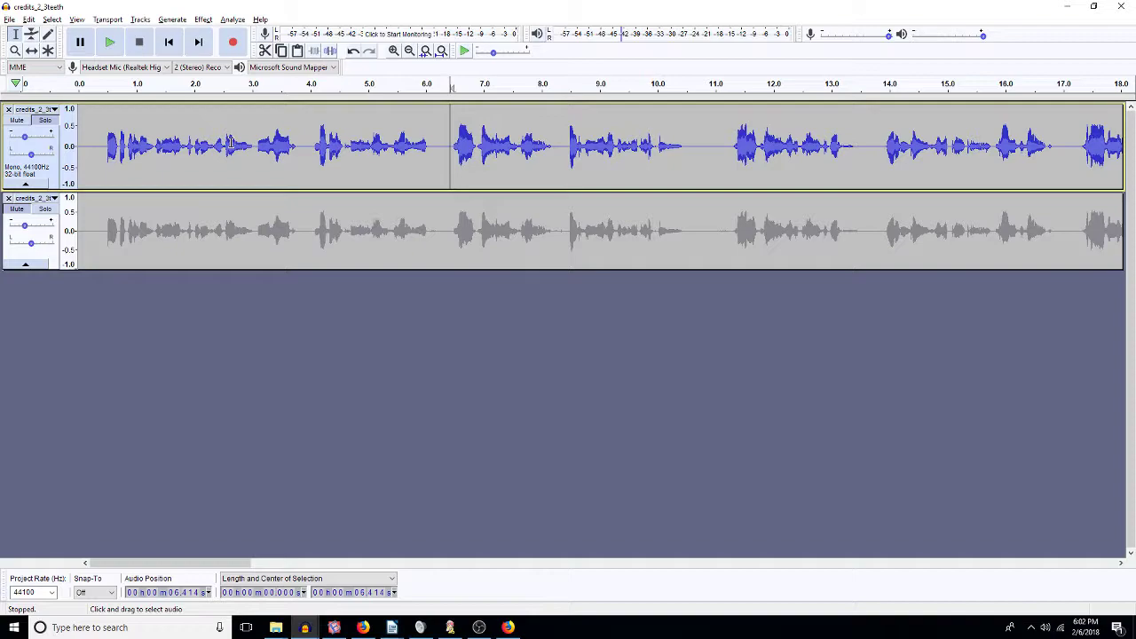
click(102, 151)
drag(868, 236, 839, 246)
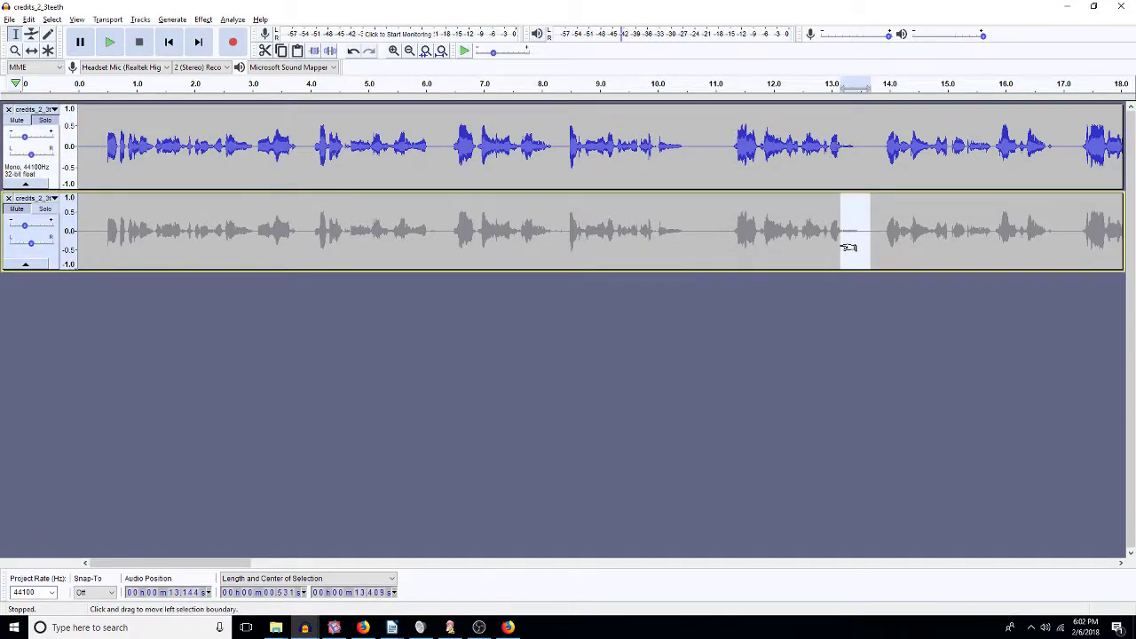
key(shift+Up)
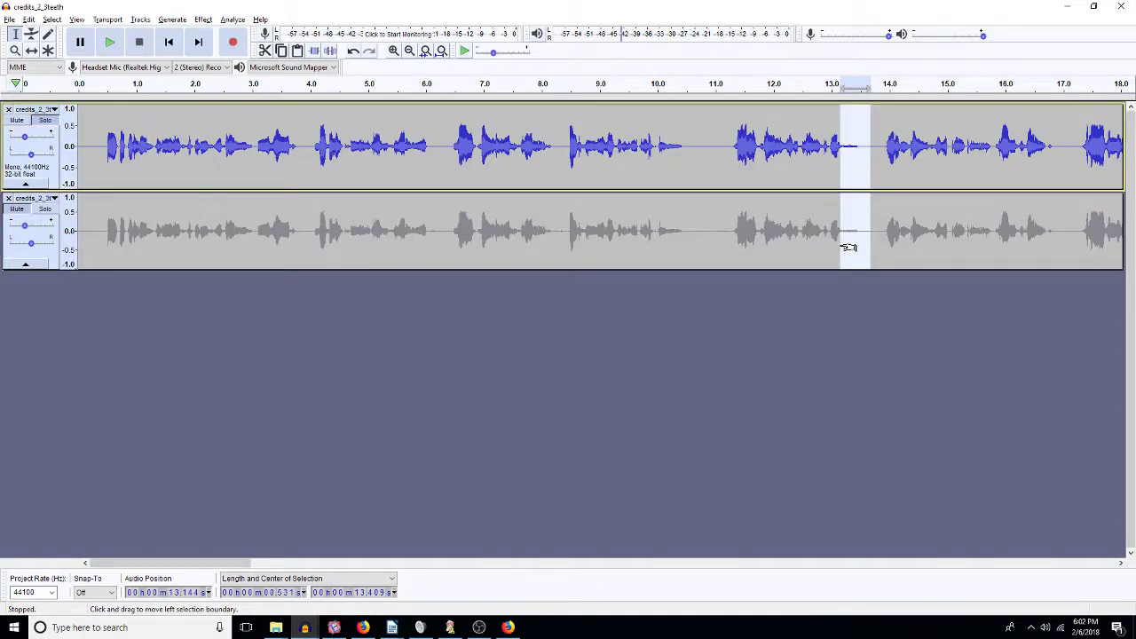
click(814, 145)
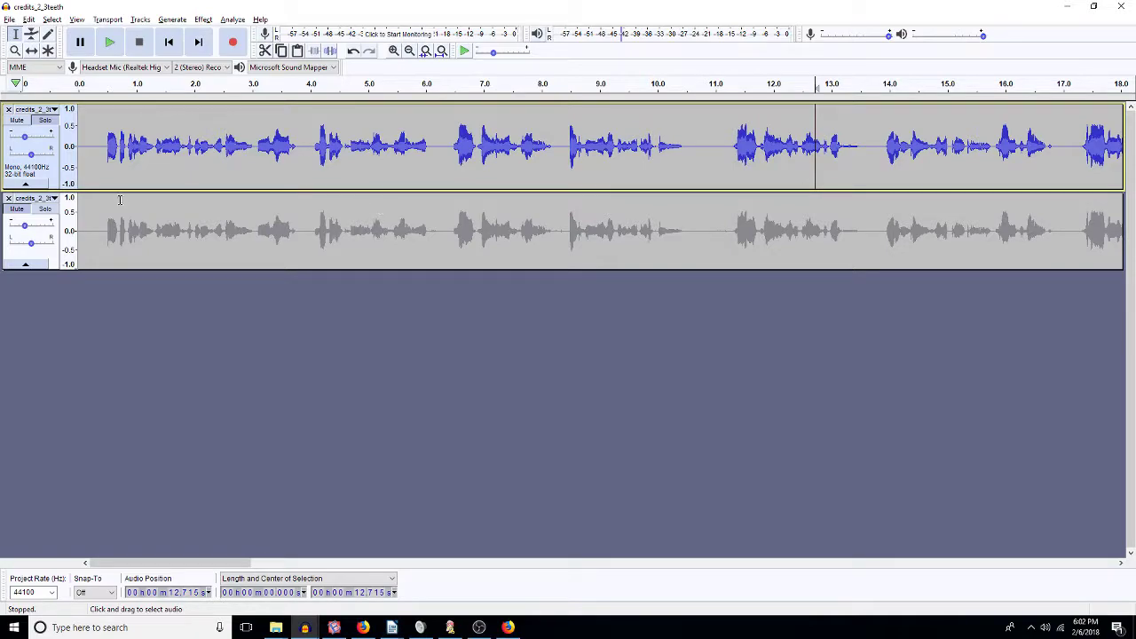
Step: Play the gated track from the first speech at about 0.4 s up to about 19.5 s to judge the gating
click(103, 155)
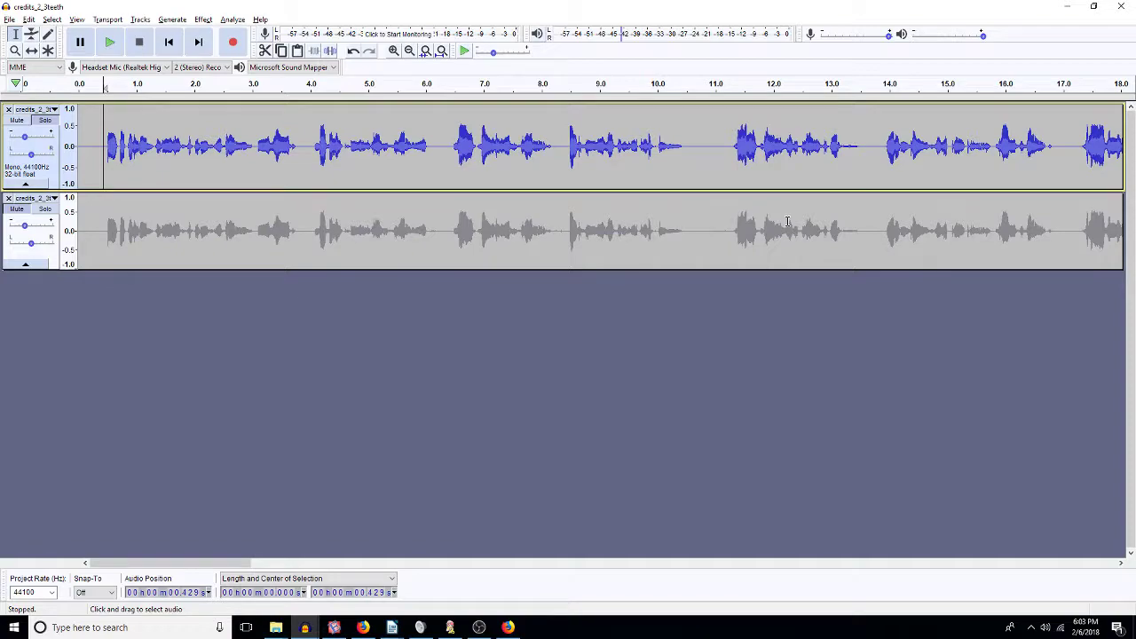
key(space)
key(space)
key(space)
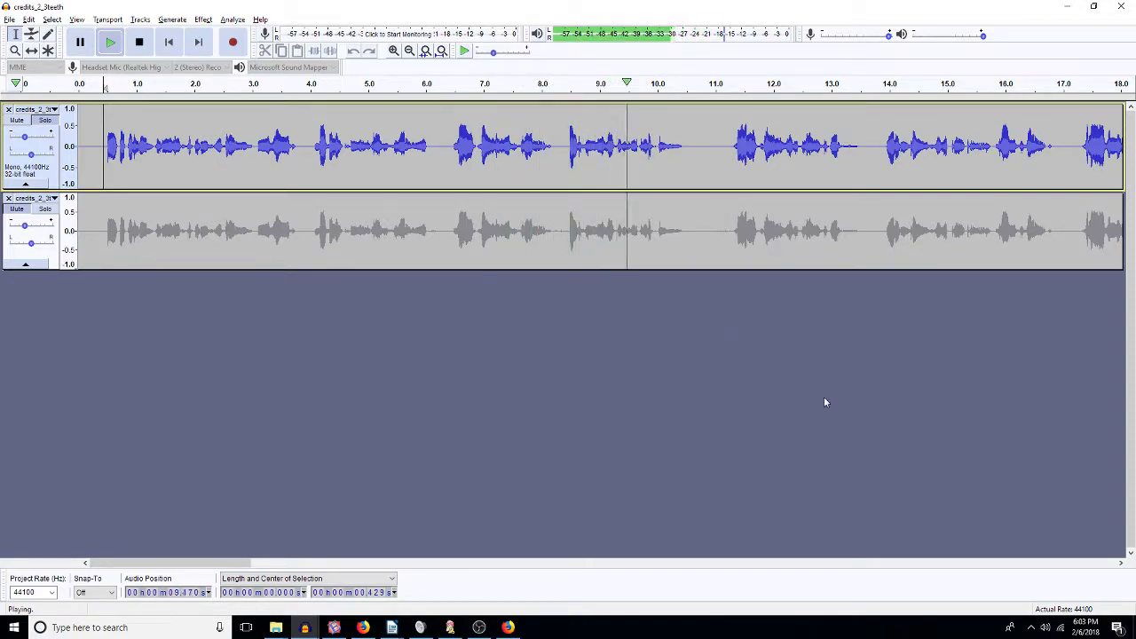
click(969, 563)
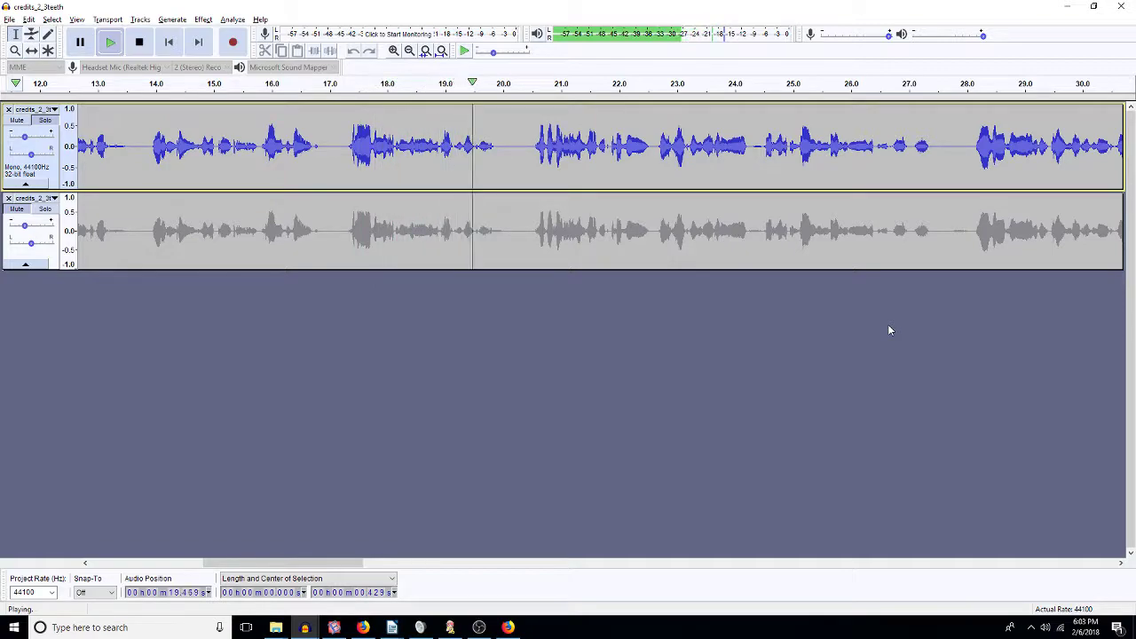
key(space)
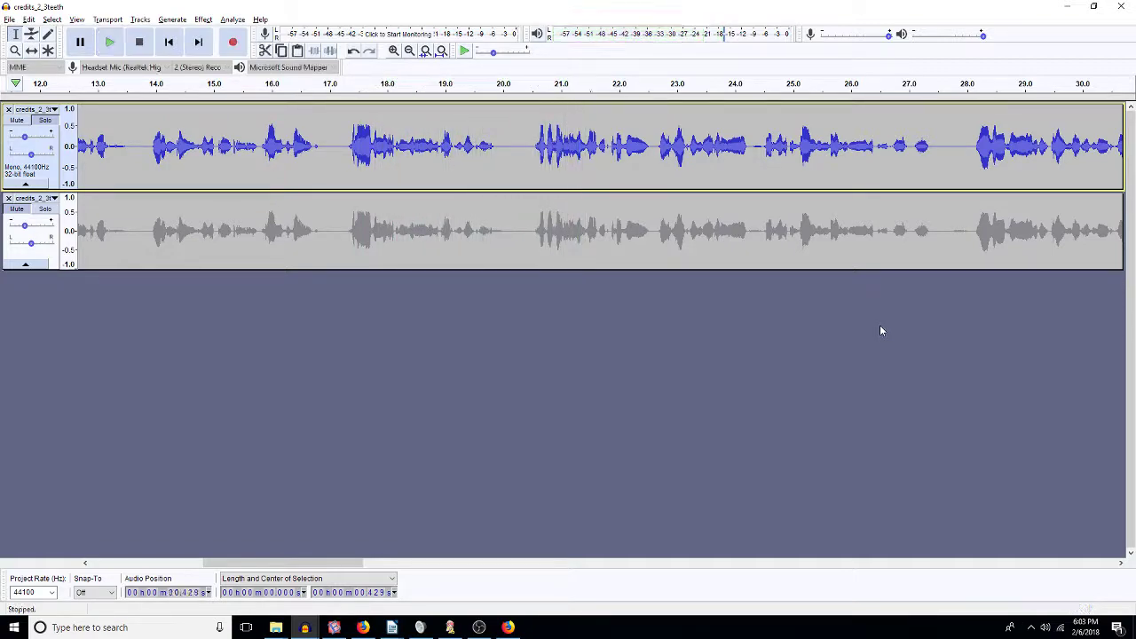
Step: Compare the phrase ending between 19.5 and 20.0 s in both tracks, and play the gated track from about 18.9 s
drag(503, 230, 477, 235)
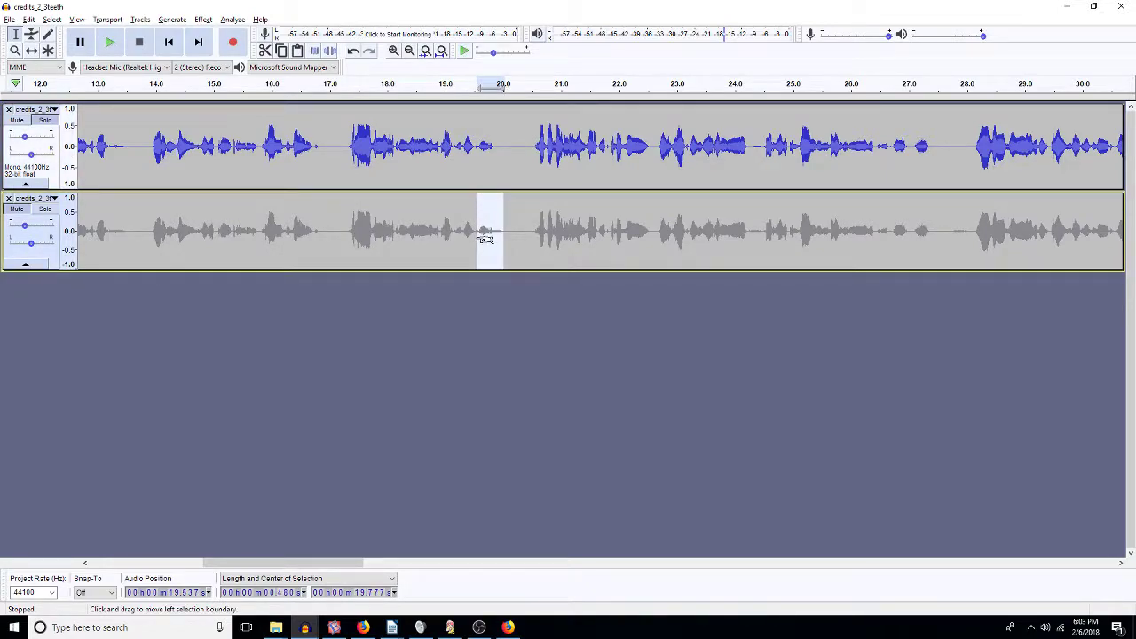
key(shift+Up)
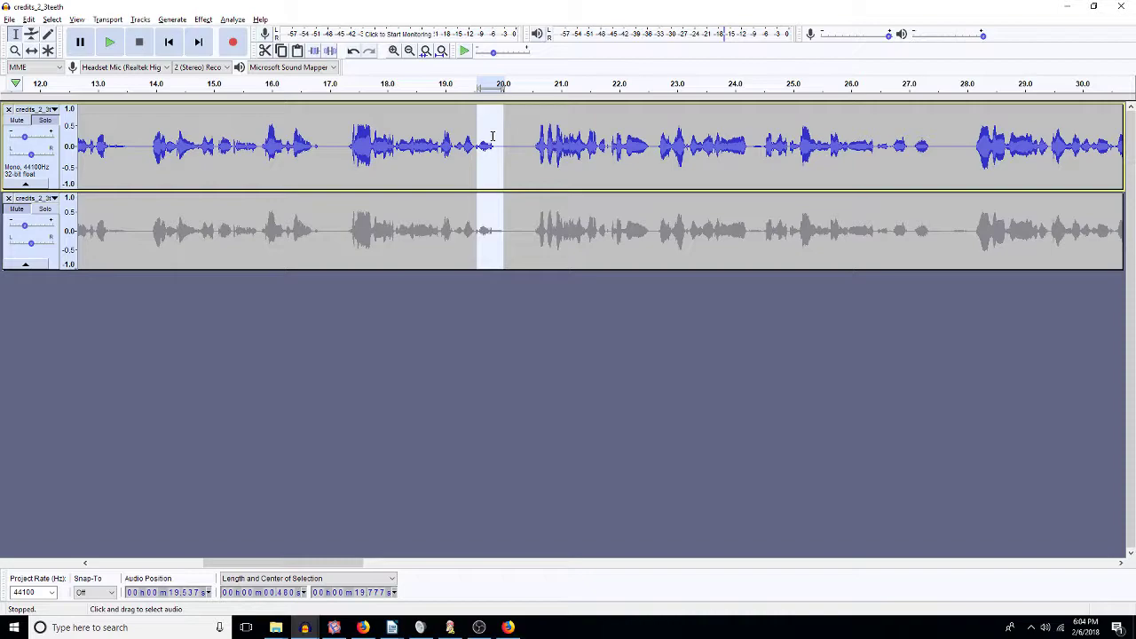
click(441, 147)
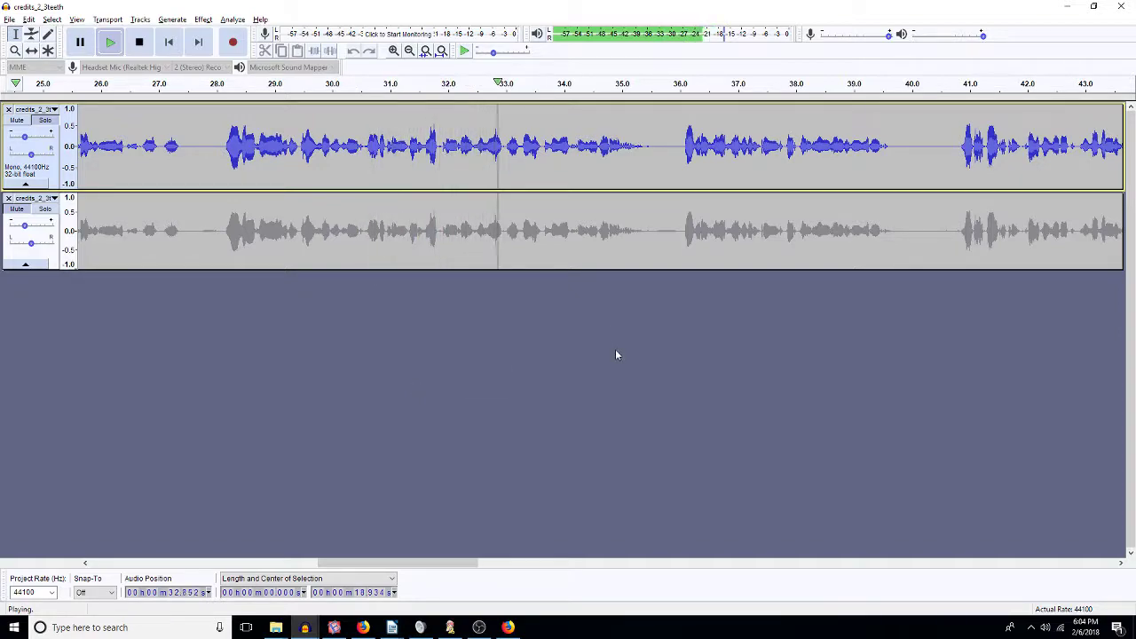
key(space)
Step: Play the gated track from the pause at about 35.4 s up to the clicks near 49 s
drag(648, 167, 651, 174)
click(645, 173)
key(space)
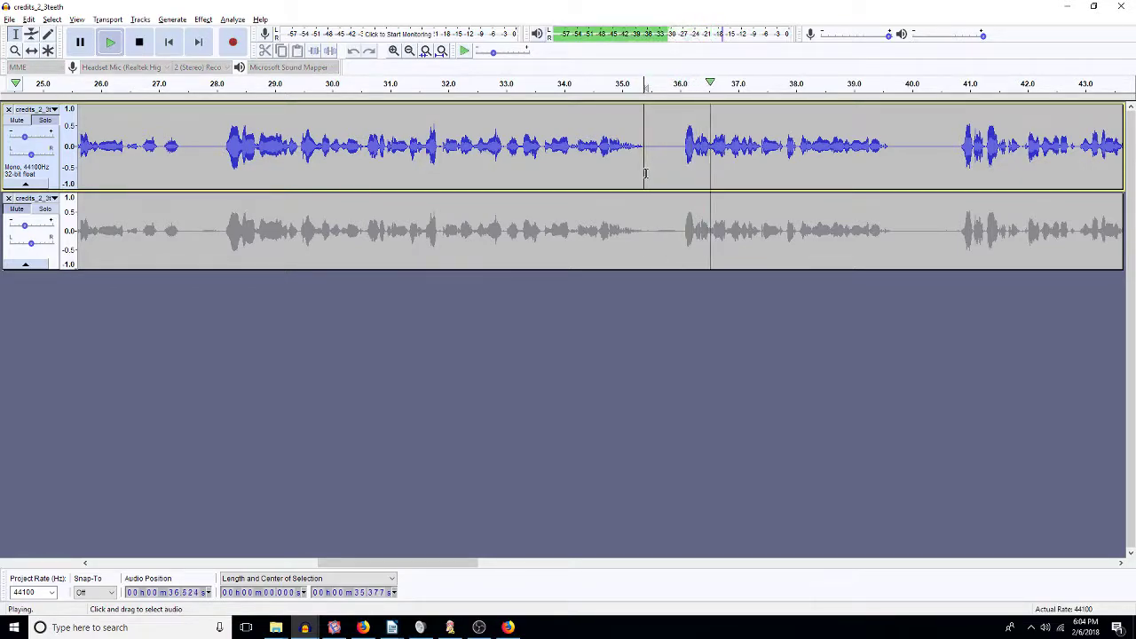
click(917, 564)
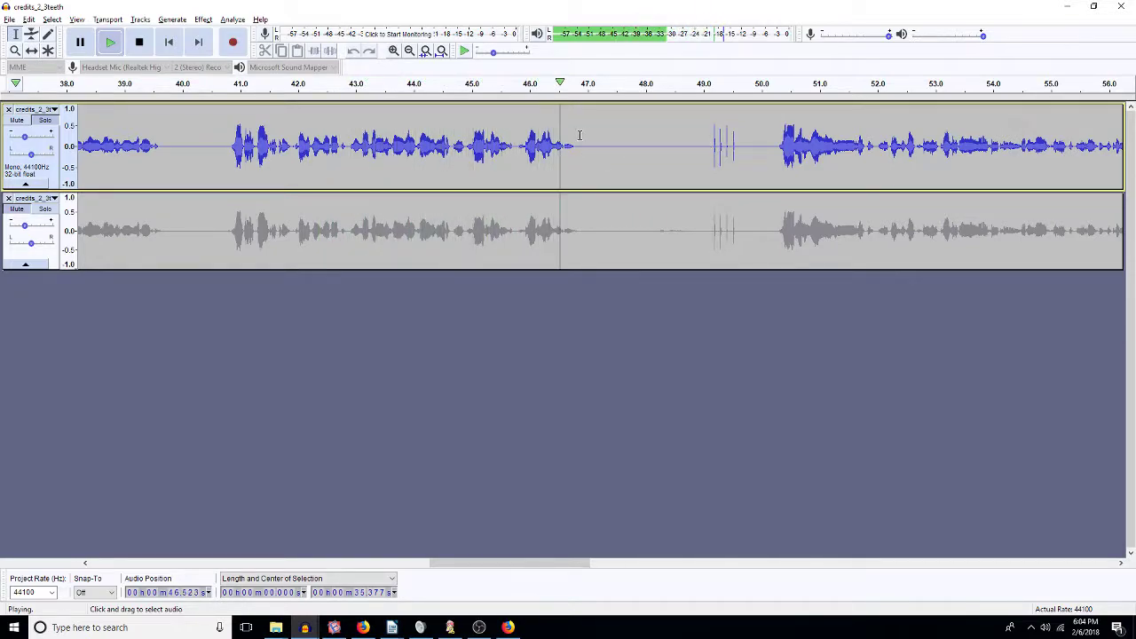
key(space)
Step: Delete the section from about 44.9 s to the speech after the marker clicks at about 50.3 s in both tracks
drag(778, 146, 465, 205)
key(space)
key(space)
key(Delete)
Step: Play the recording from the cut at about 44.9 s, and again from just before the speech at about 54.9 s
key(space)
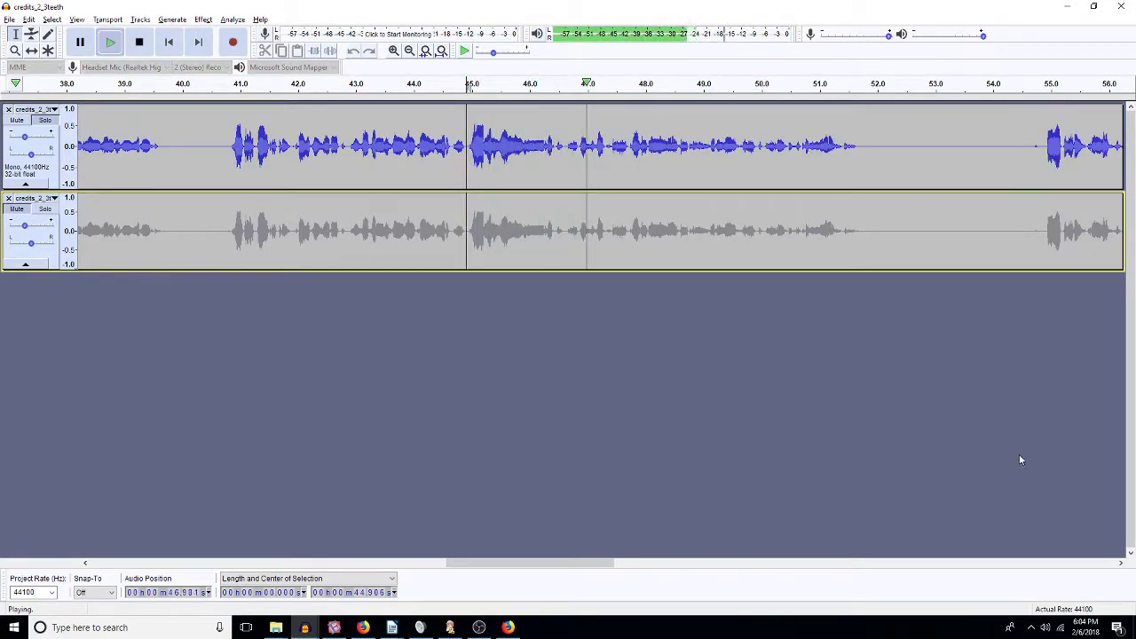
click(1121, 563)
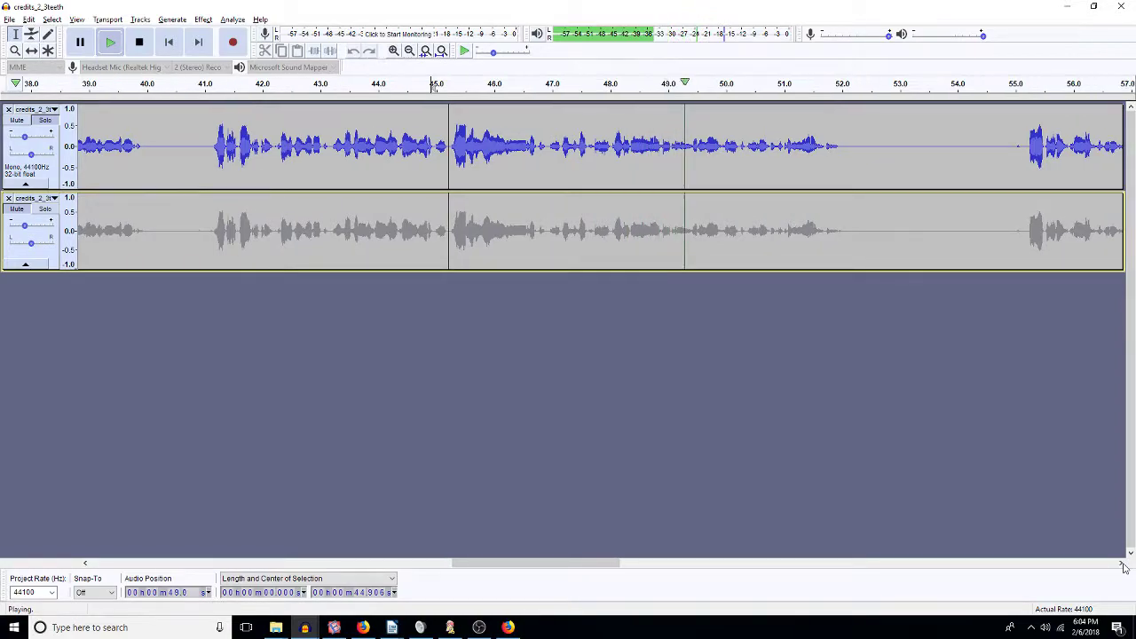
click(1121, 563)
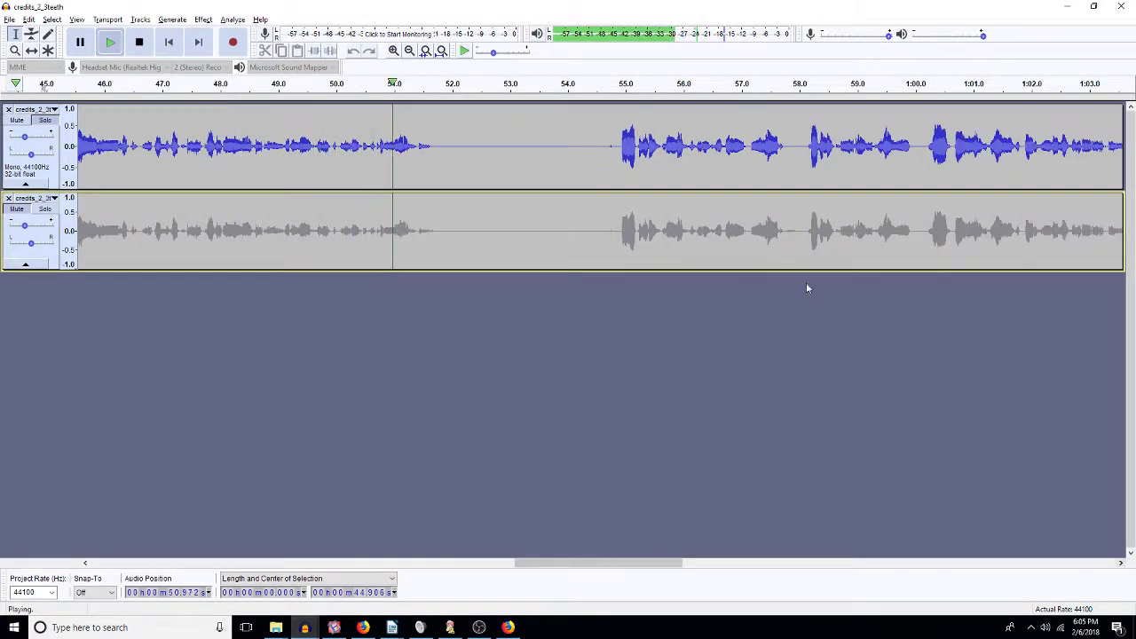
drag(617, 228, 591, 228)
key(space)
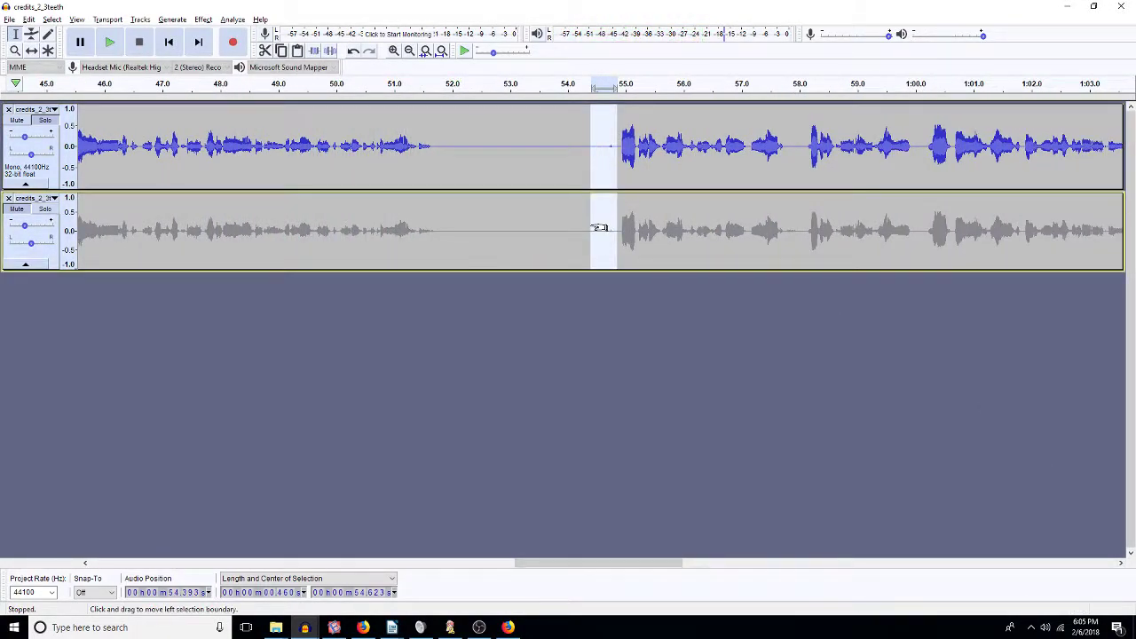
key(Right)
key(space)
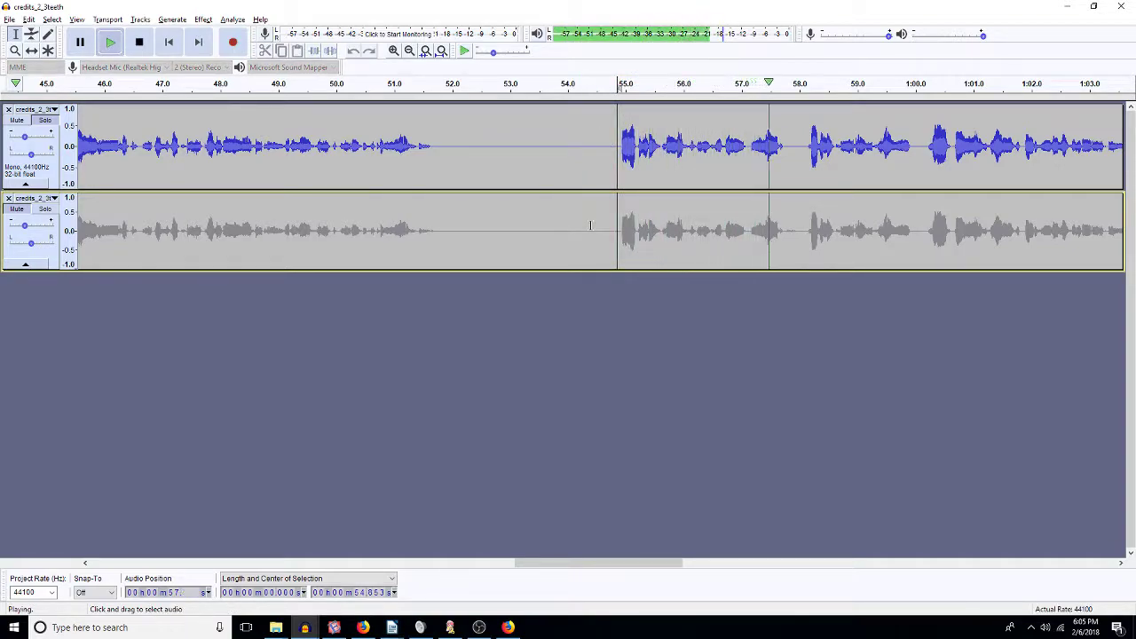
click(899, 566)
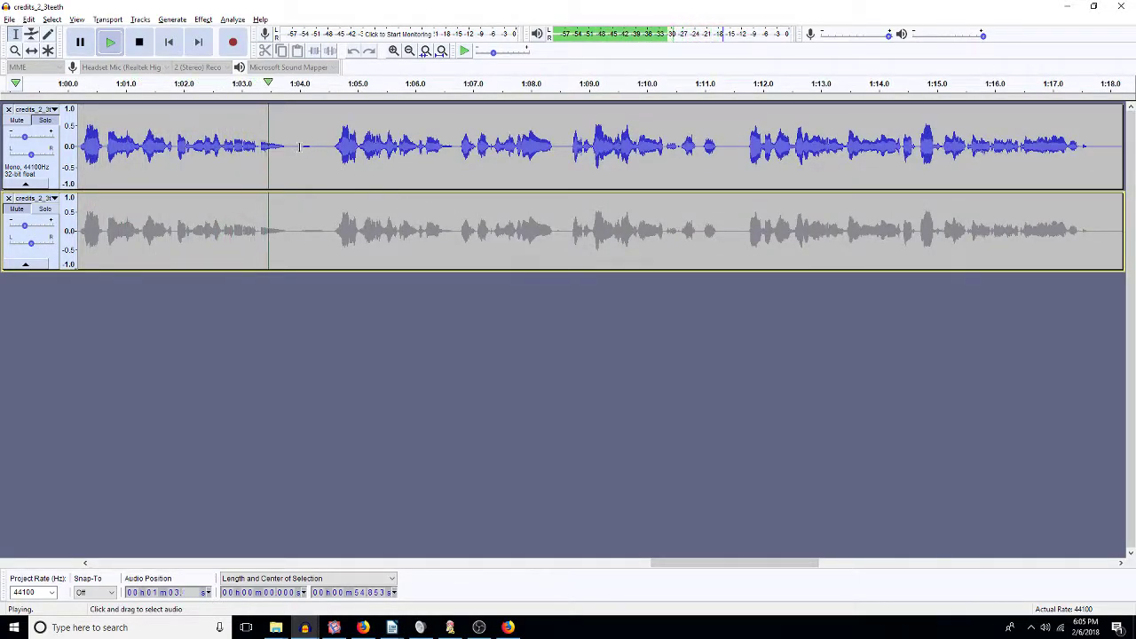
Step: Delete the small breath noise from about 1:04.0 to 1:04.3 in both tracks and play on from the cut
drag(299, 146, 318, 239)
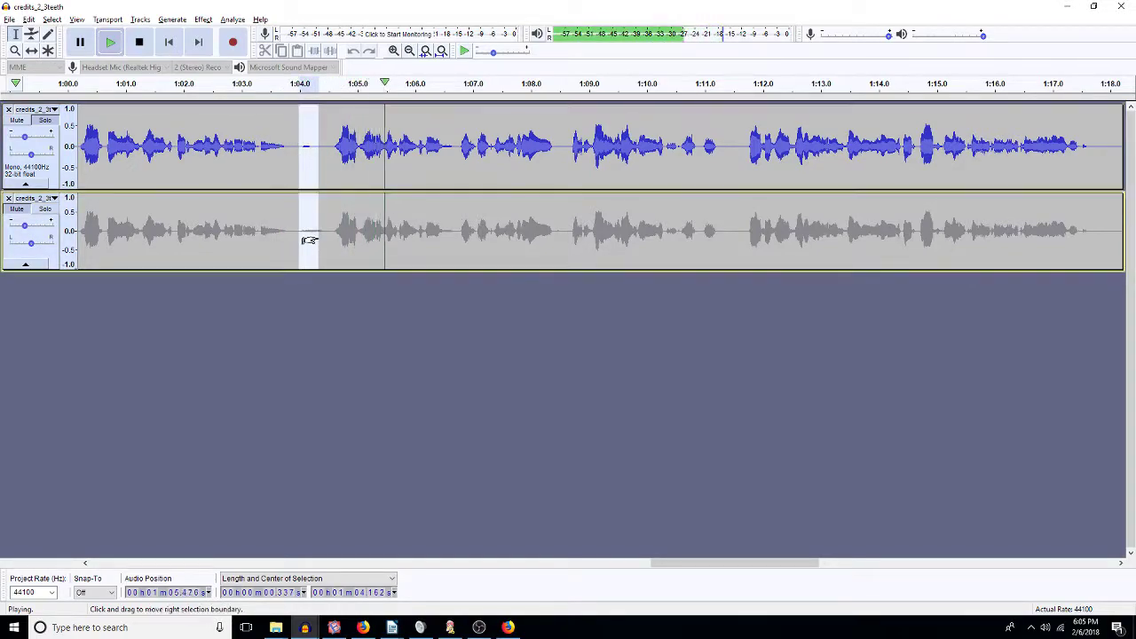
key(Delete)
key(space)
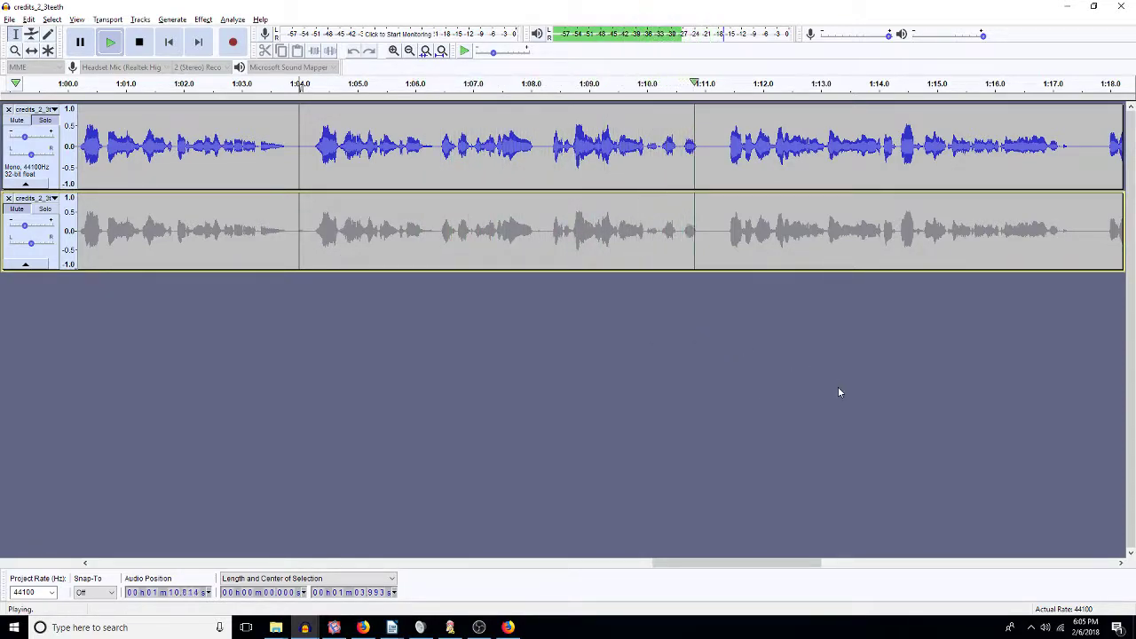
Step: Try deleting the section from about 1:17.9 to just after the marker clicks in both tracks, and undo the deletion
click(969, 564)
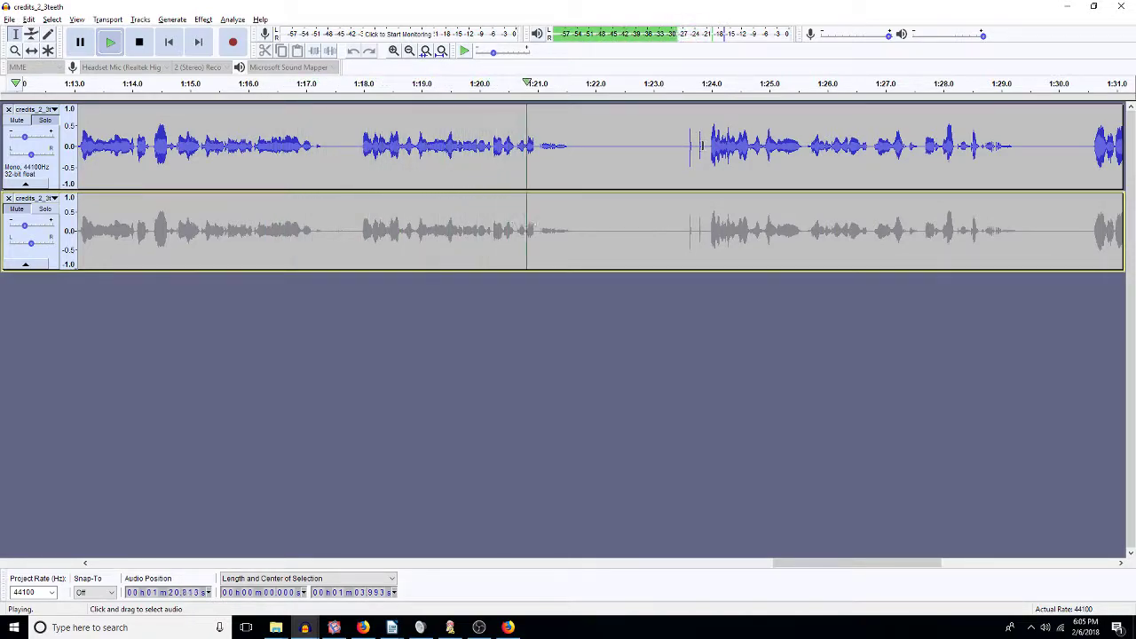
drag(704, 148, 356, 181)
key(Delete)
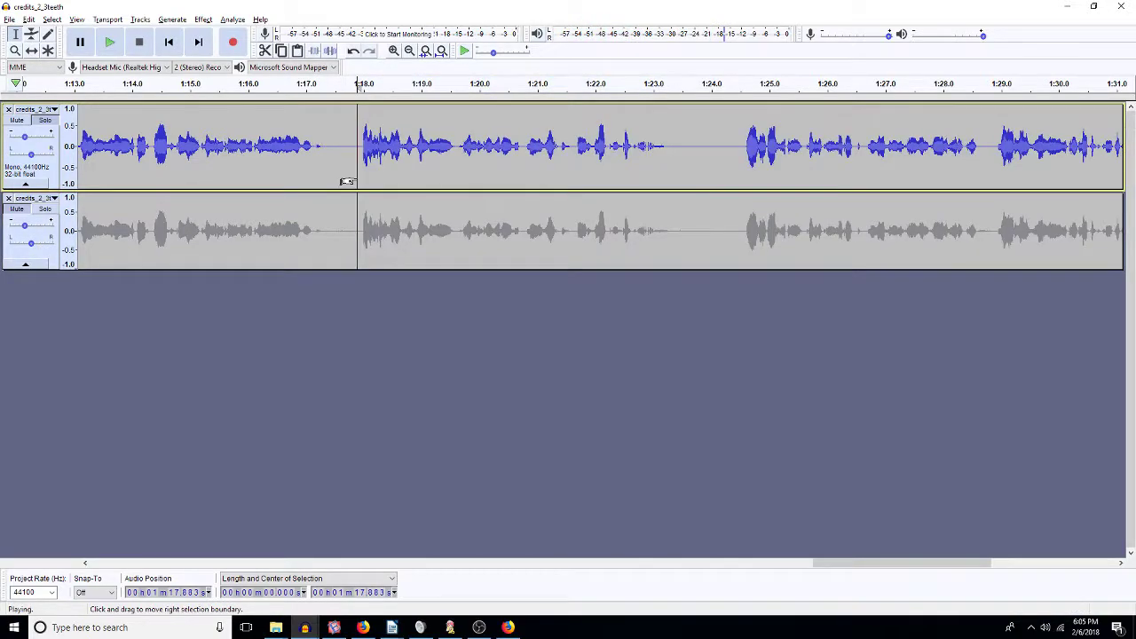
key(space)
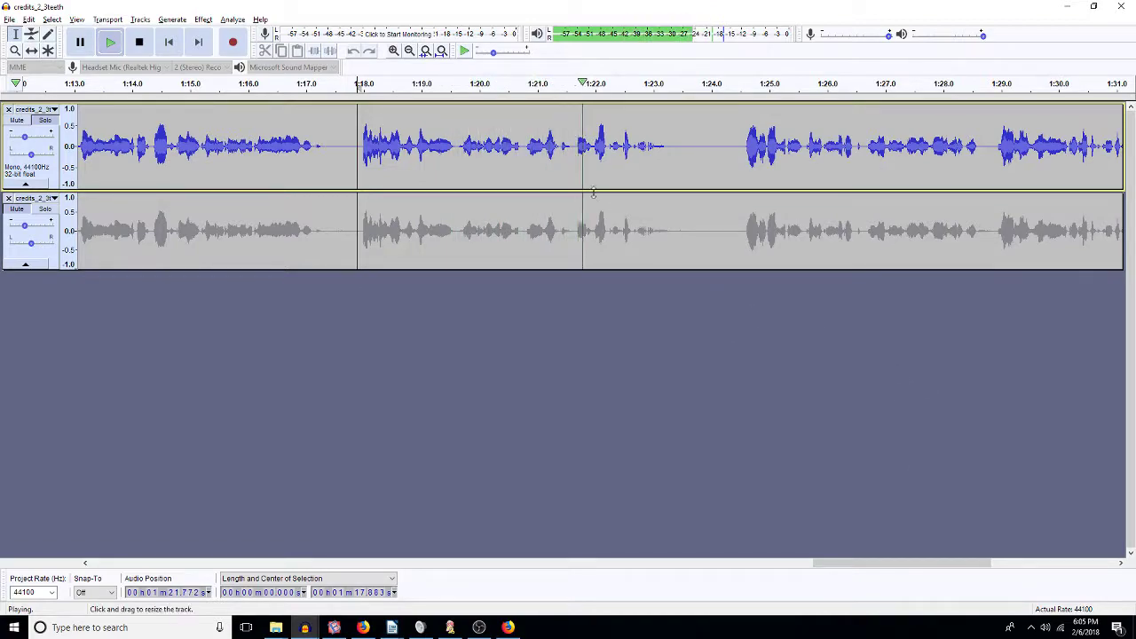
key(space)
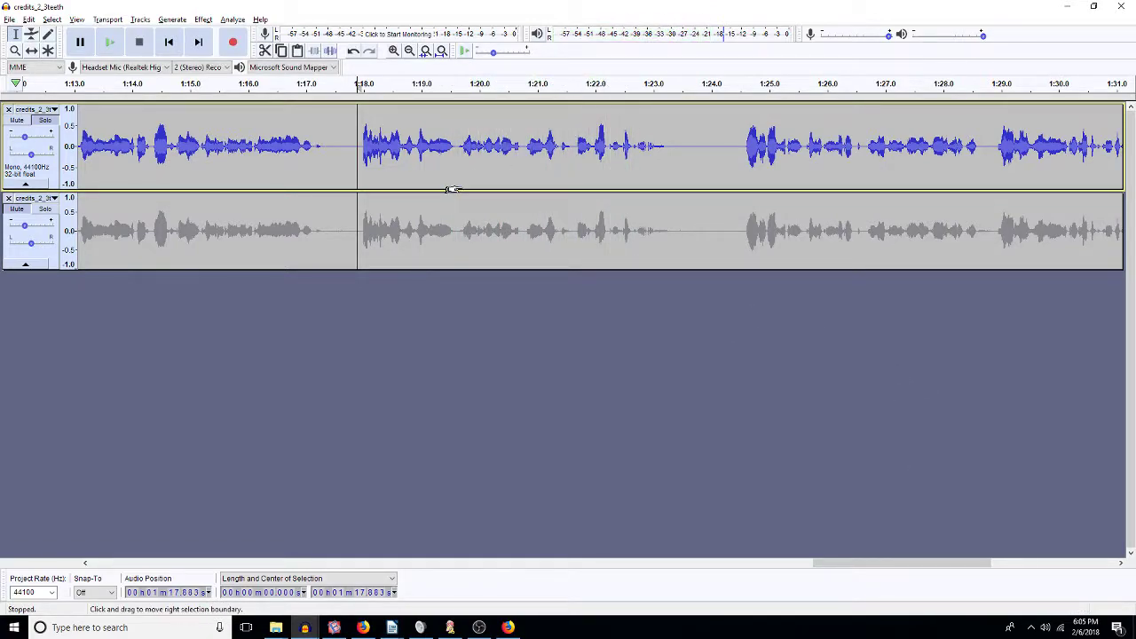
key(ctrl+v)
Step: Play the recording from about 1:19.0 and again from about 1:26.6 to compare the two takes
click(423, 144)
key(space)
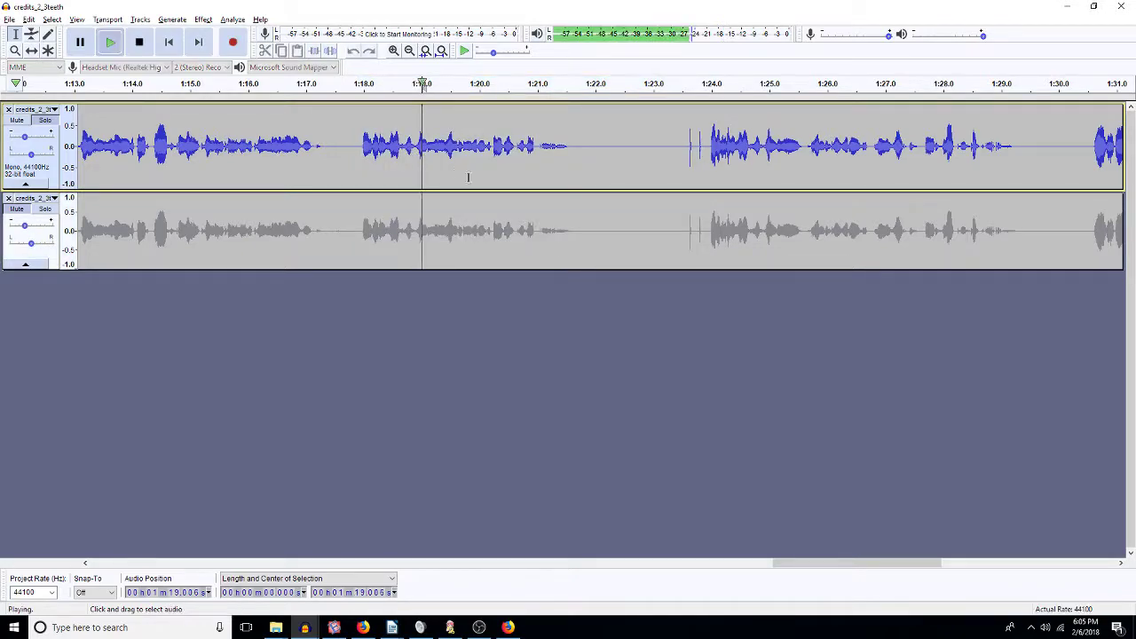
key(space)
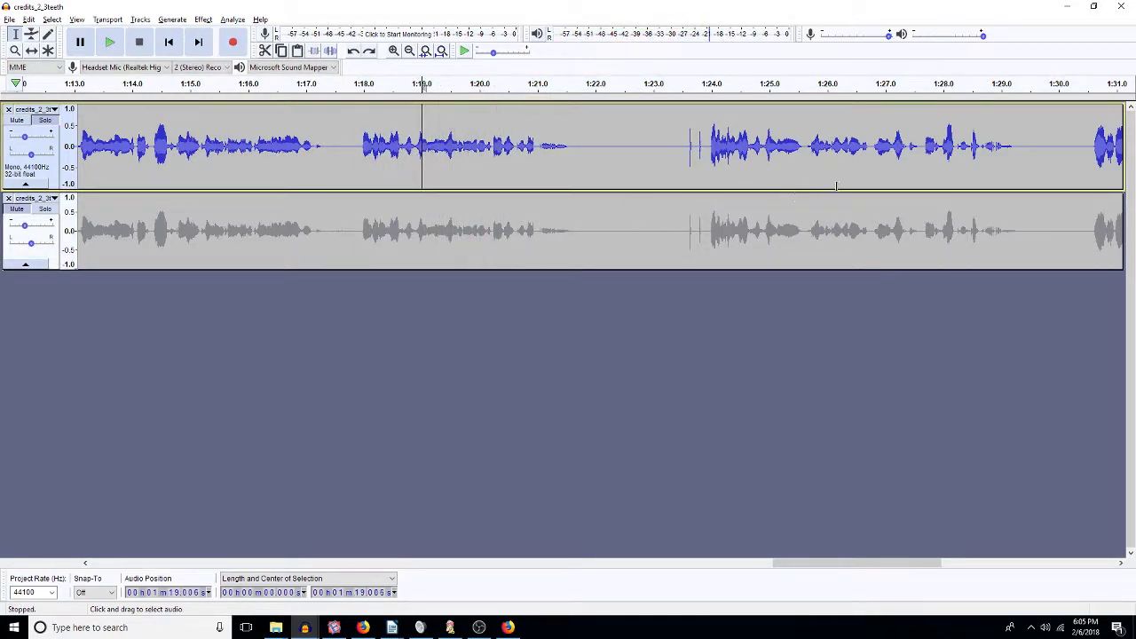
click(859, 150)
key(space)
key(space)
Step: Delete the flubbed take from about 1:20.2 to 1:26.7 in both tracks
drag(869, 159, 495, 221)
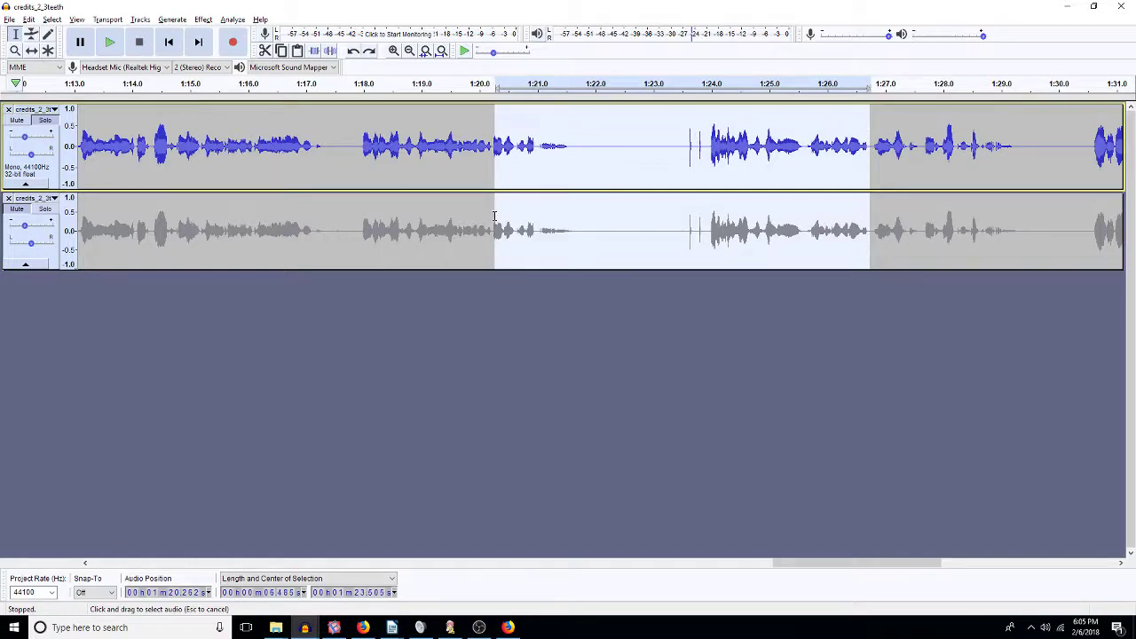
drag(492, 214, 493, 215)
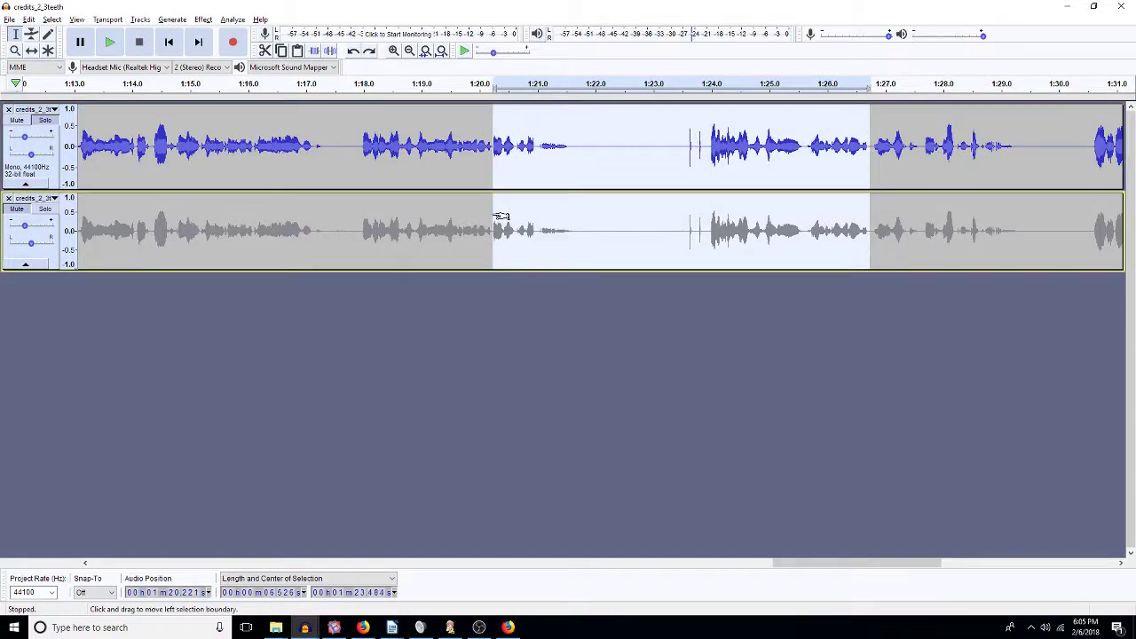
key(Delete)
Step: Play the recording from about 1:18.8, across the cut, to the end of the speech
click(411, 175)
key(space)
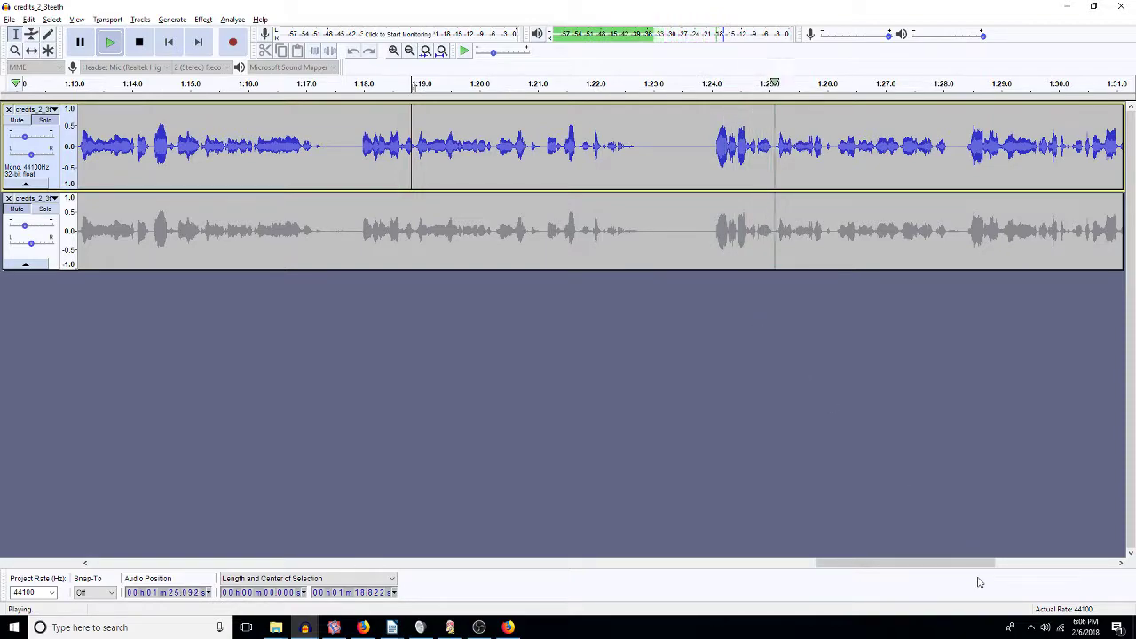
click(1029, 566)
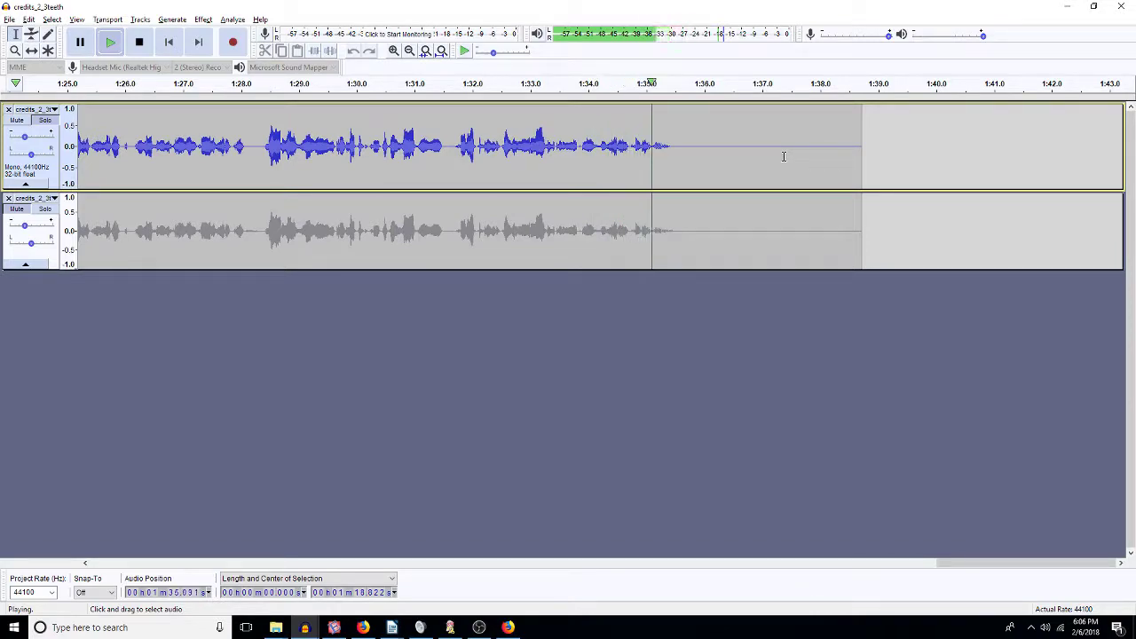
key(space)
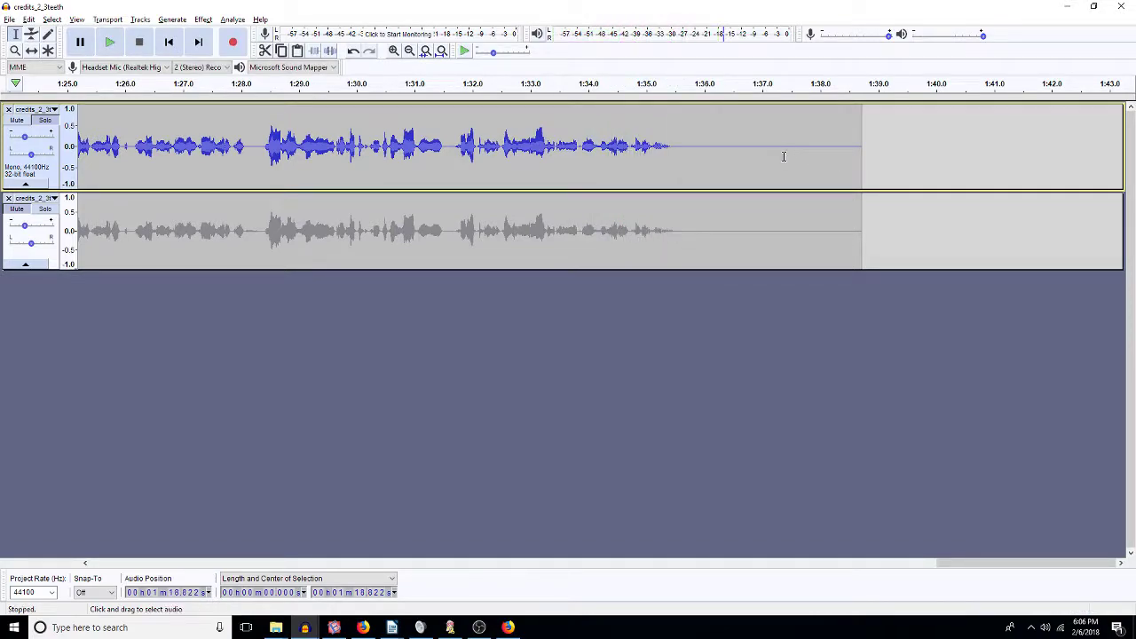
Step: Copy the entire noise-gated credits_2_3teeth track into the opening and closing credits project as a new track
double_click(683, 132)
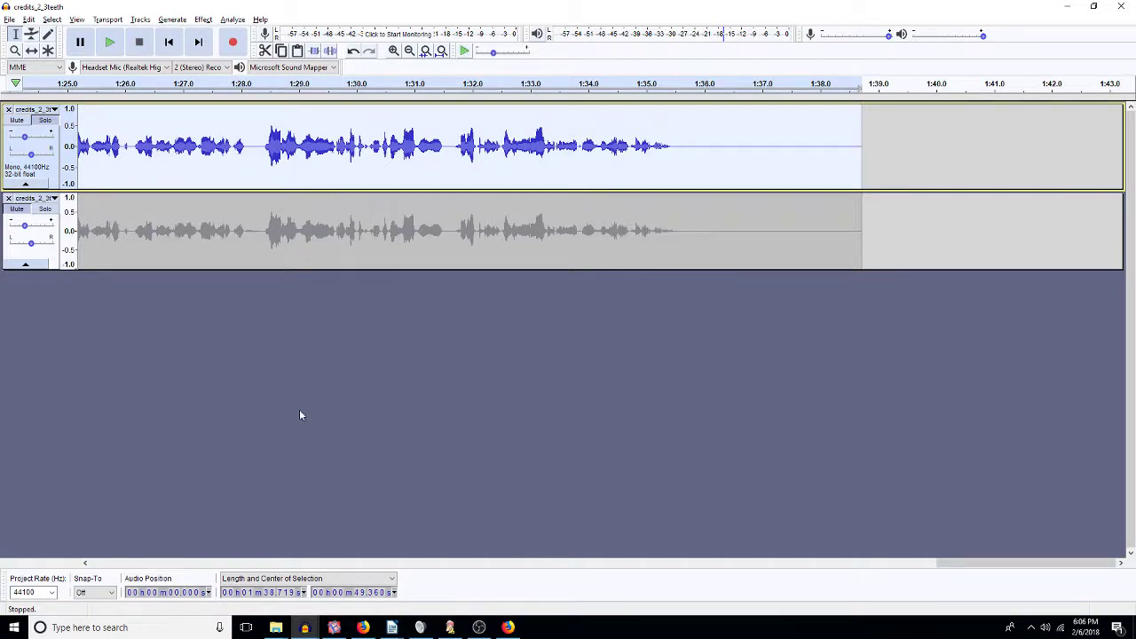
click(1067, 6)
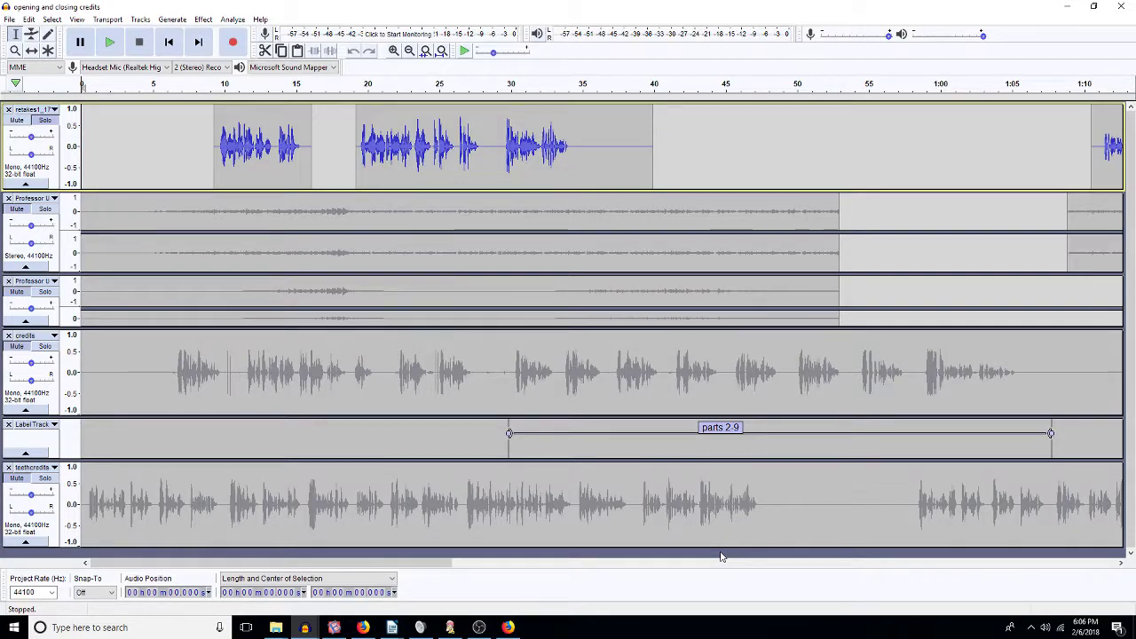
key(ctrl+v)
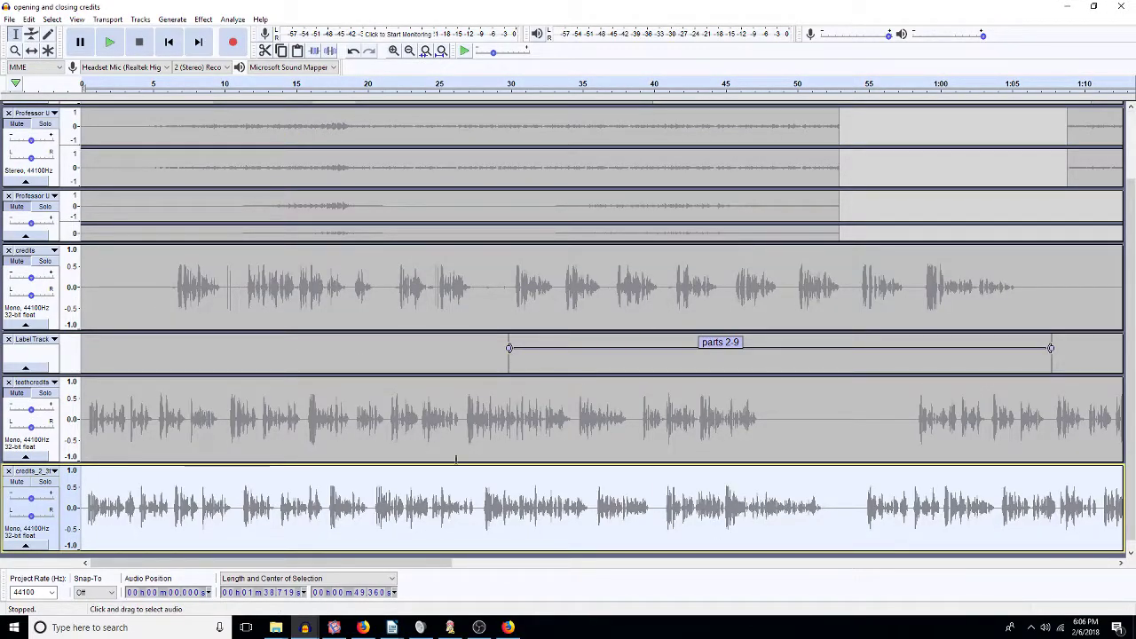
Step: Solo the pasted credits track and play it from the pause at about 54 s
click(854, 503)
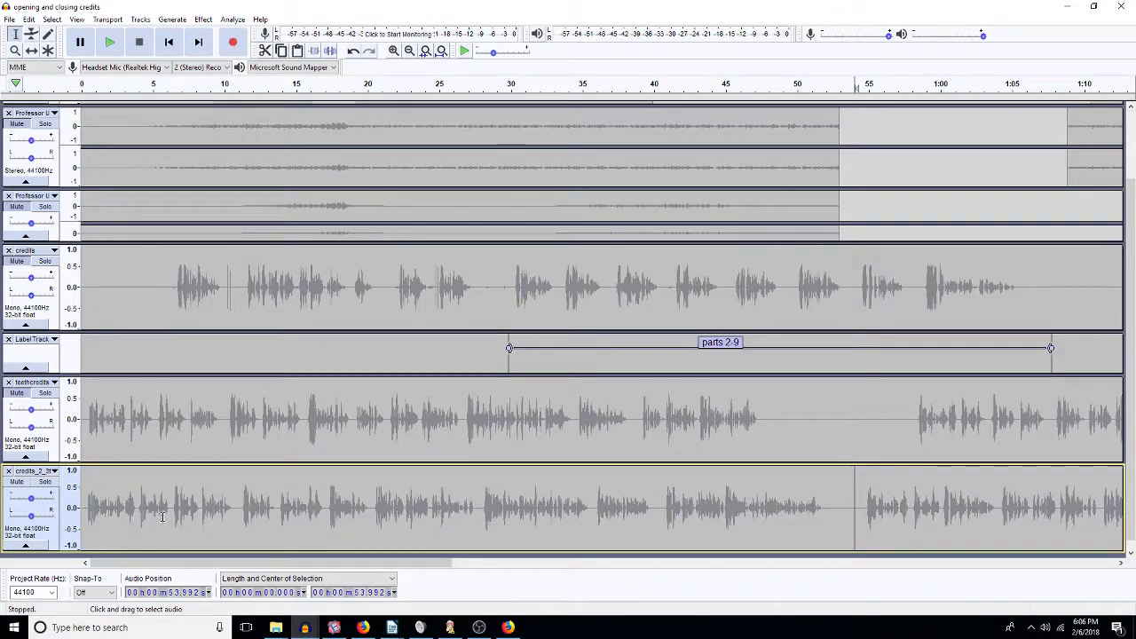
click(46, 483)
key(space)
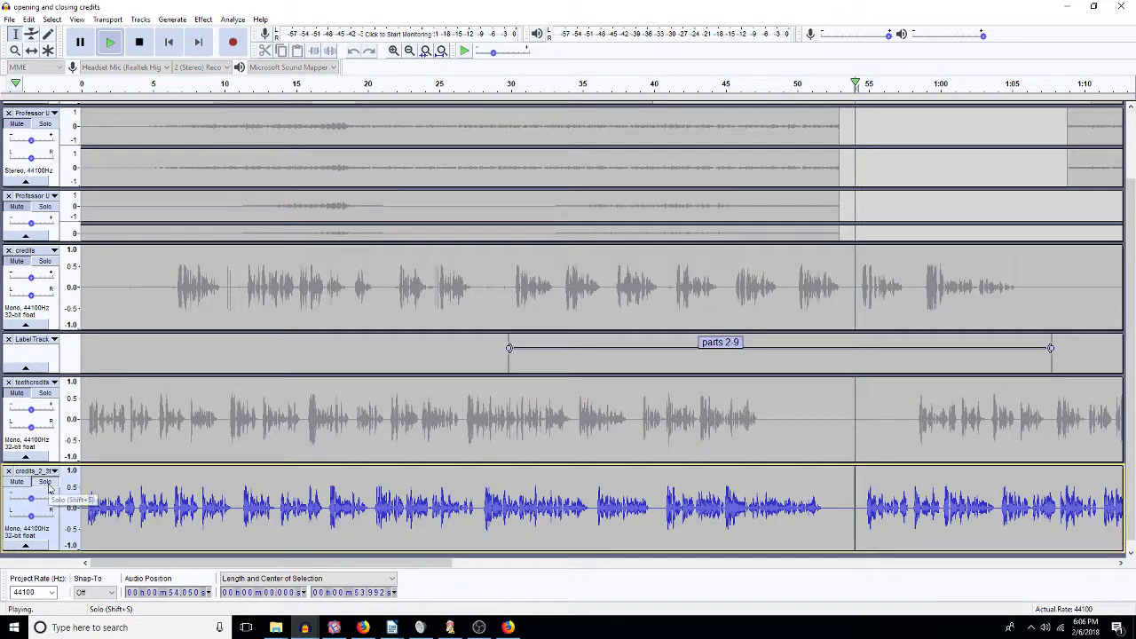
key(space)
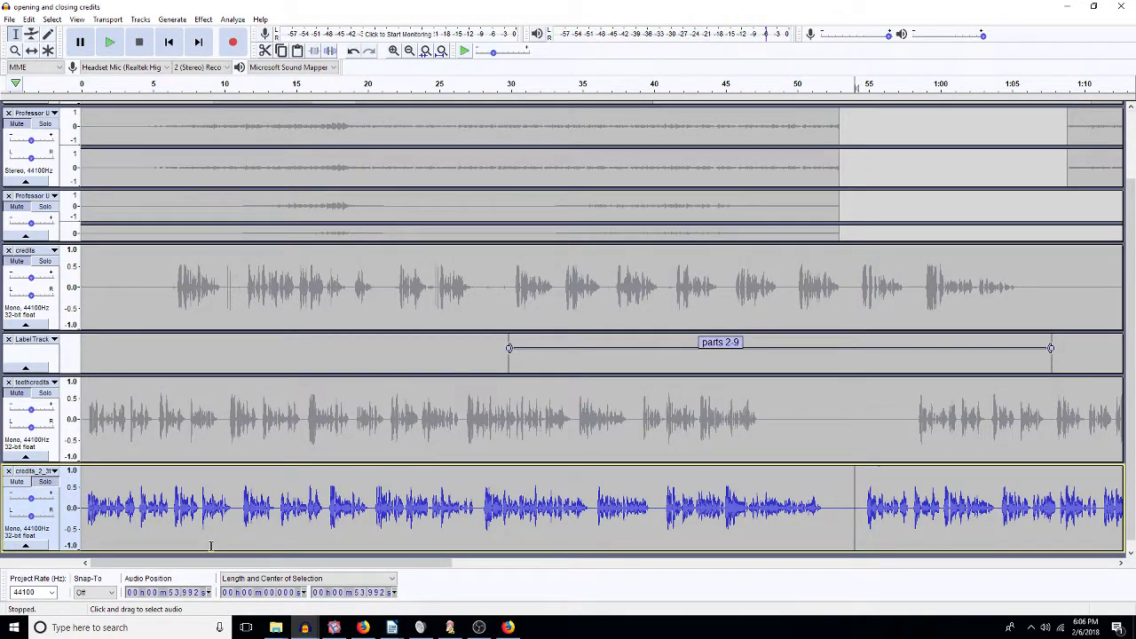
Step: Cut the pasted track's audio from about 54 s to its end and paste it into a new track starting at 0
key(shift+End)
key(Left)
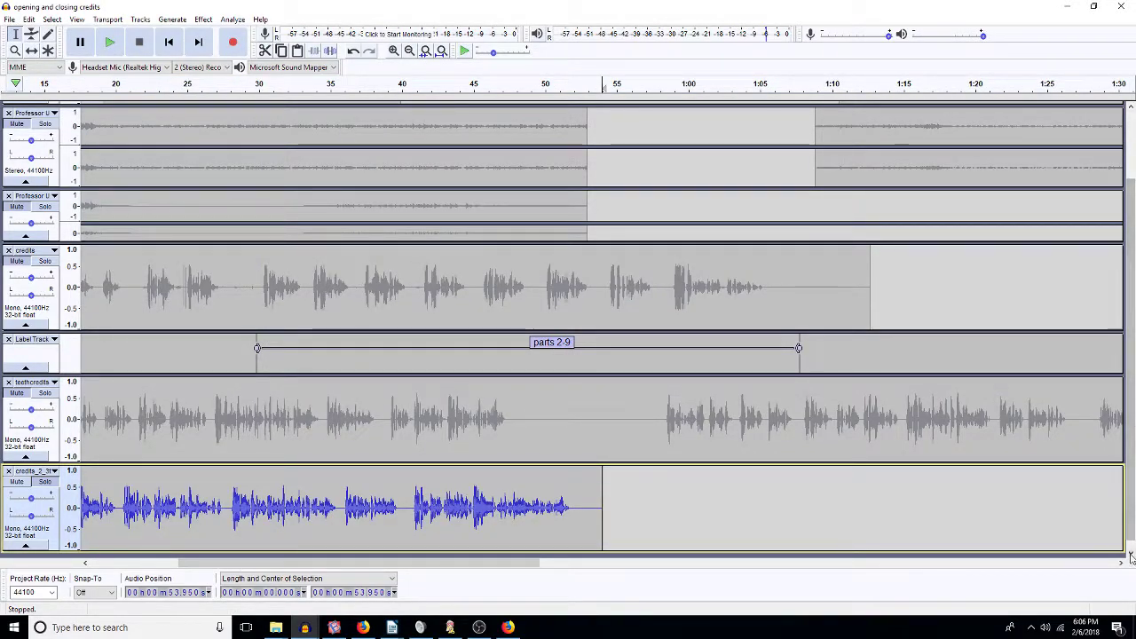
scroll(666, 525, down, 1)
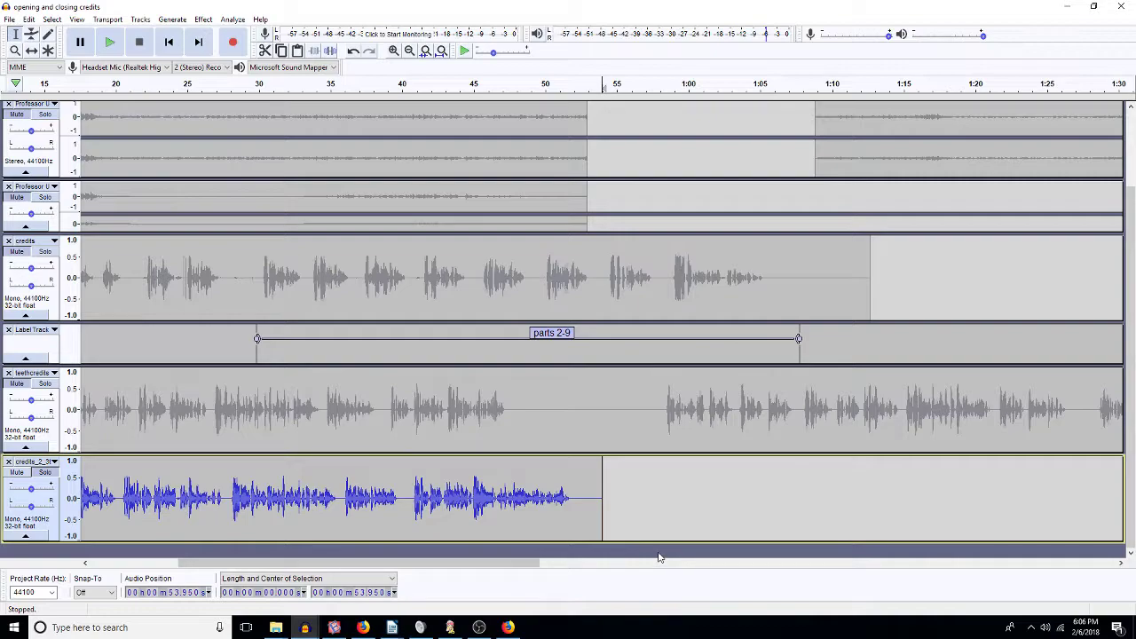
key(ctrl+v)
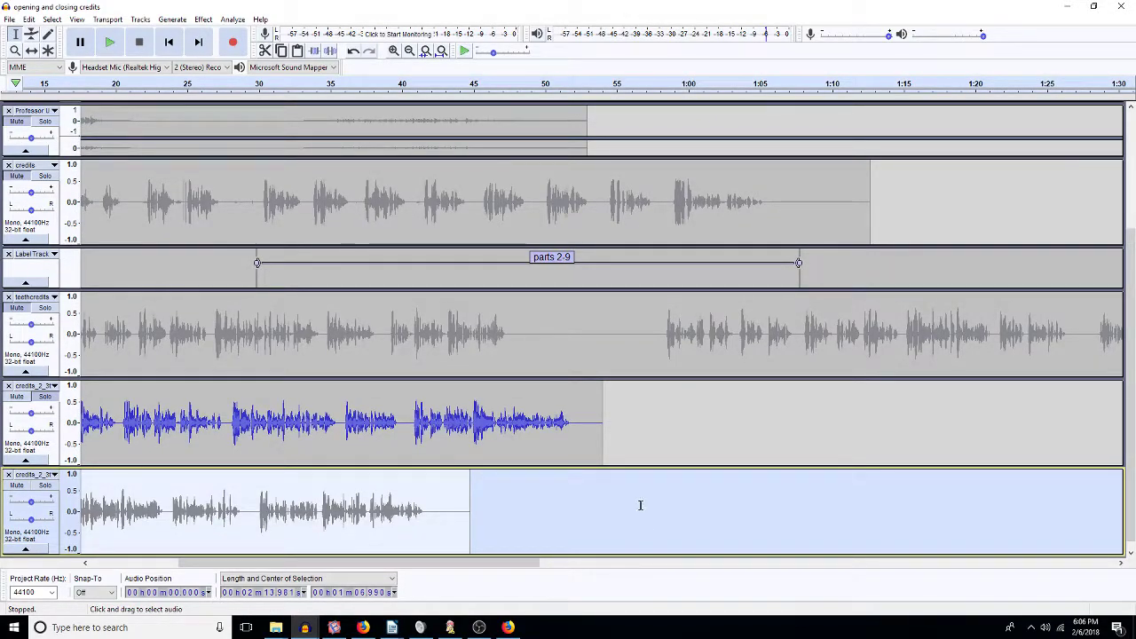
click(442, 50)
click(604, 488)
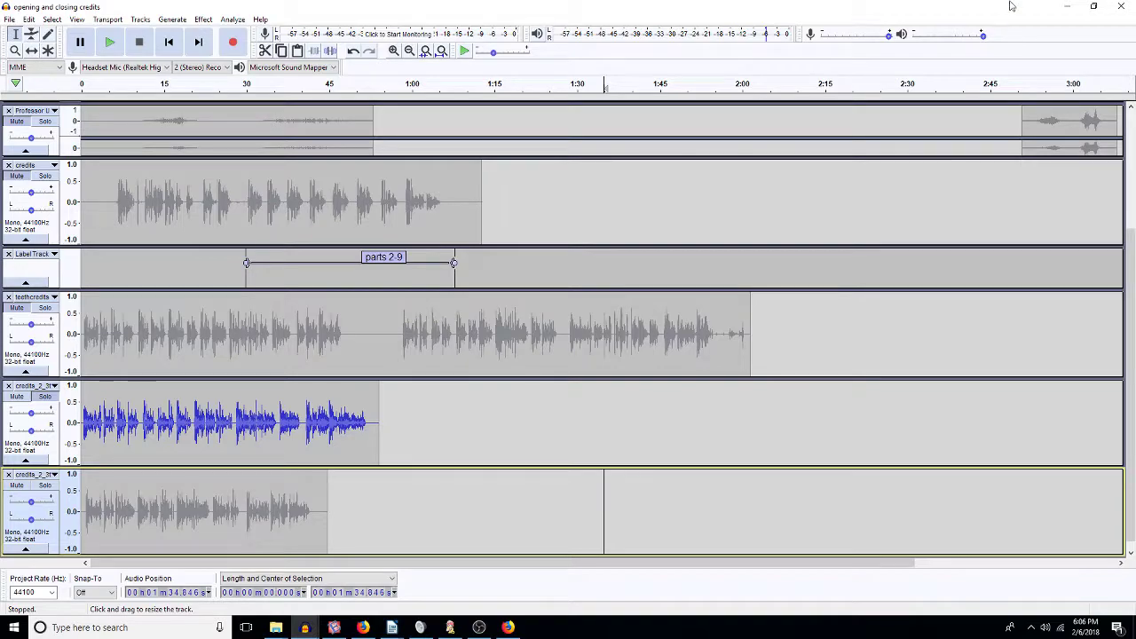
Step: Close the opening and closing credits project and the full mix project
click(1121, 7)
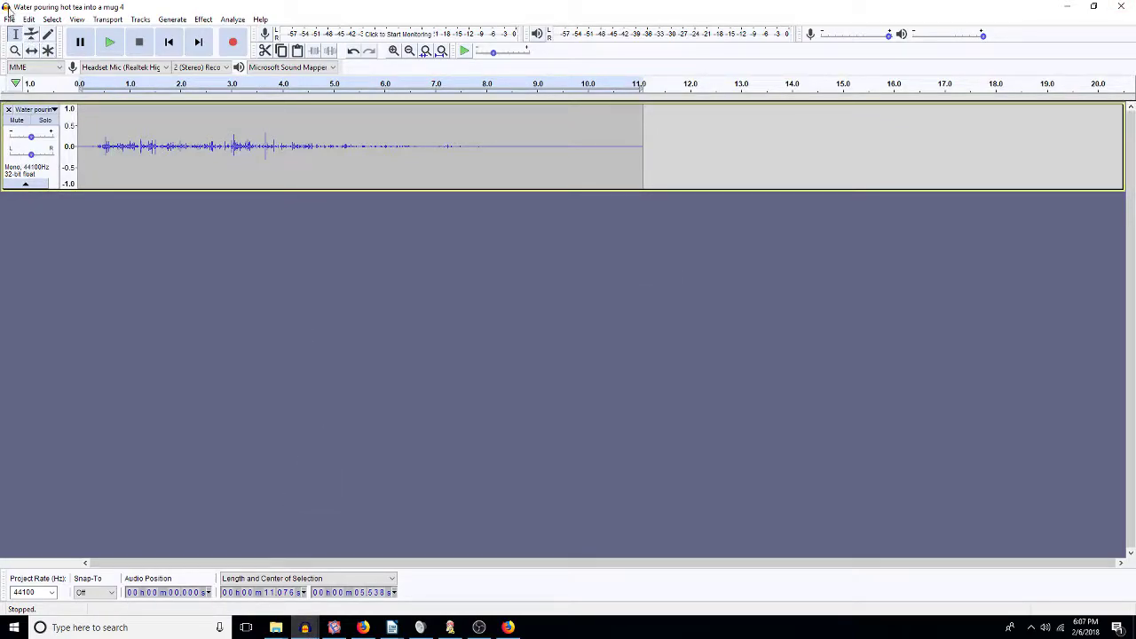
click(10, 19)
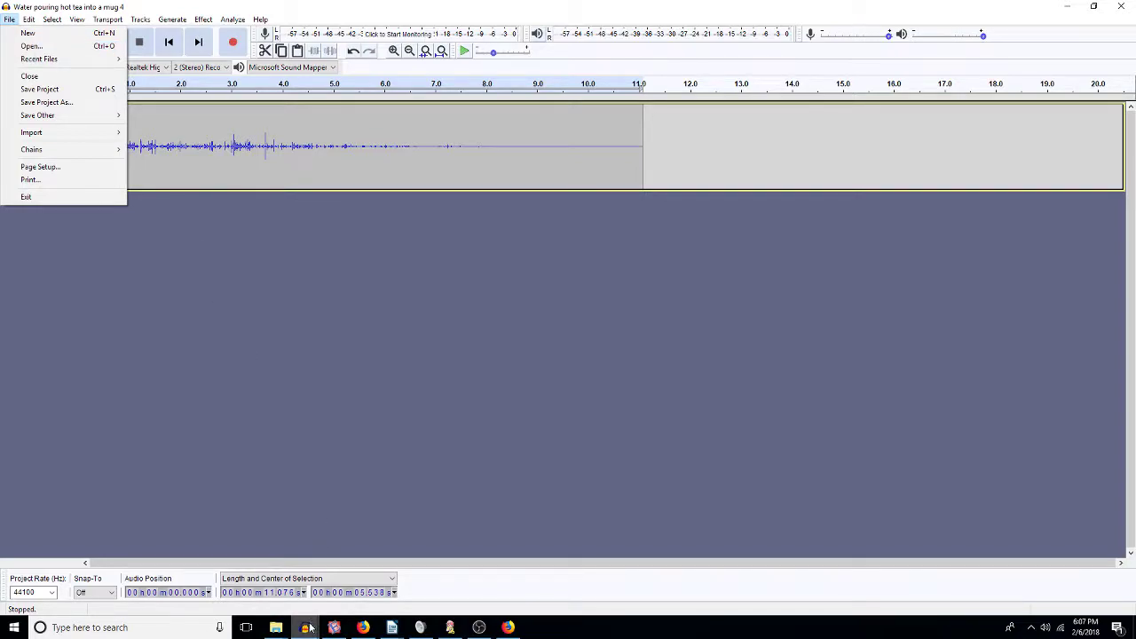
mouse_move(305, 628)
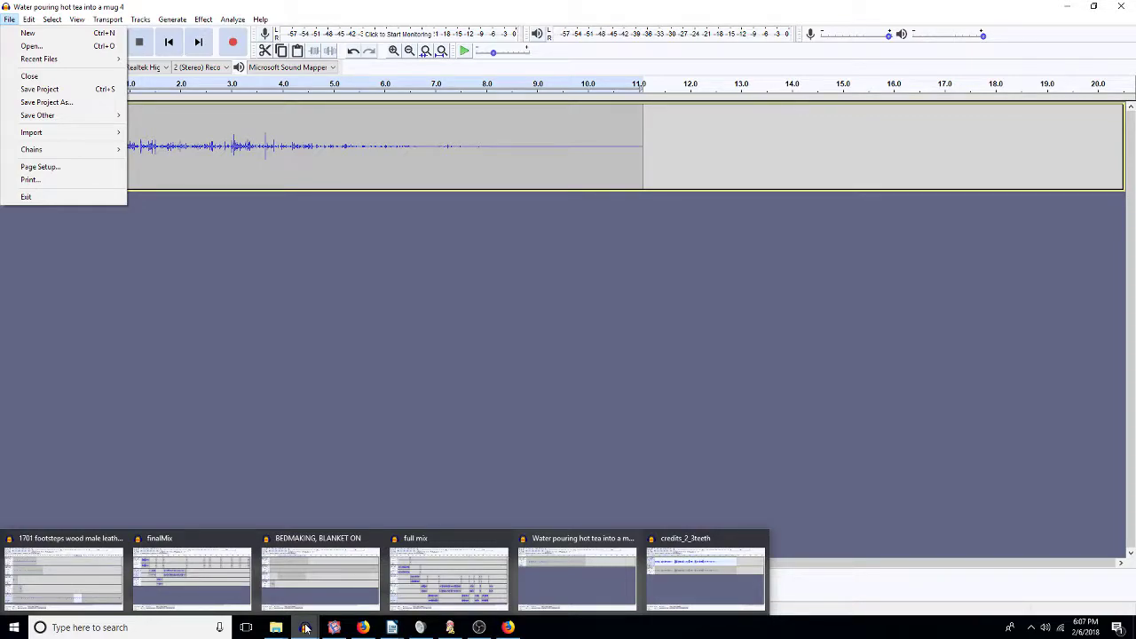
click(448, 582)
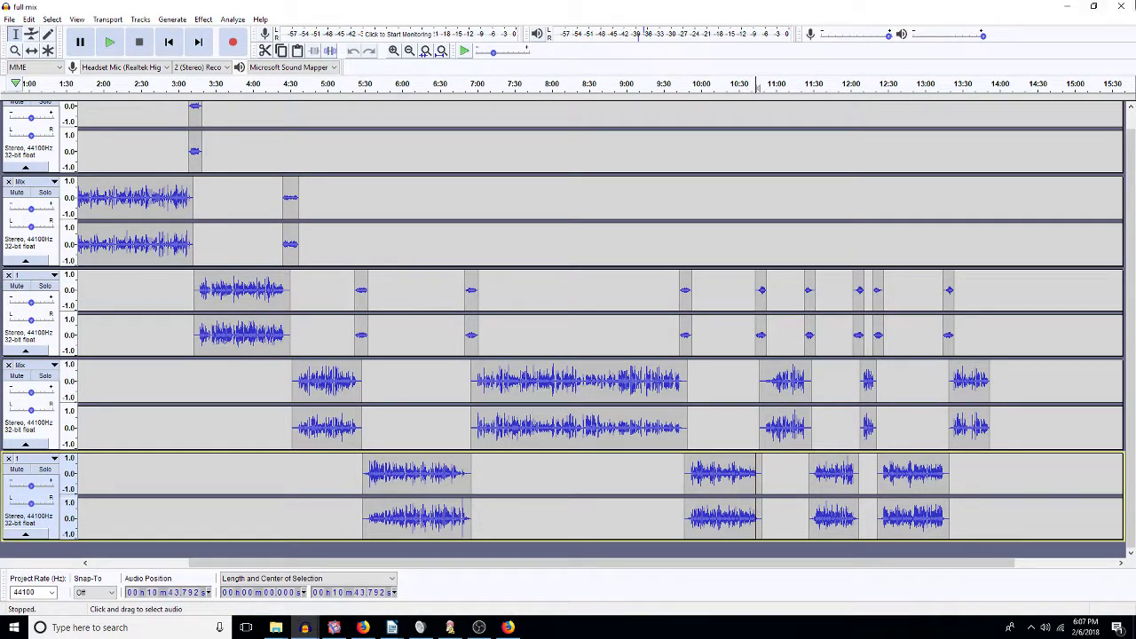
click(1117, 9)
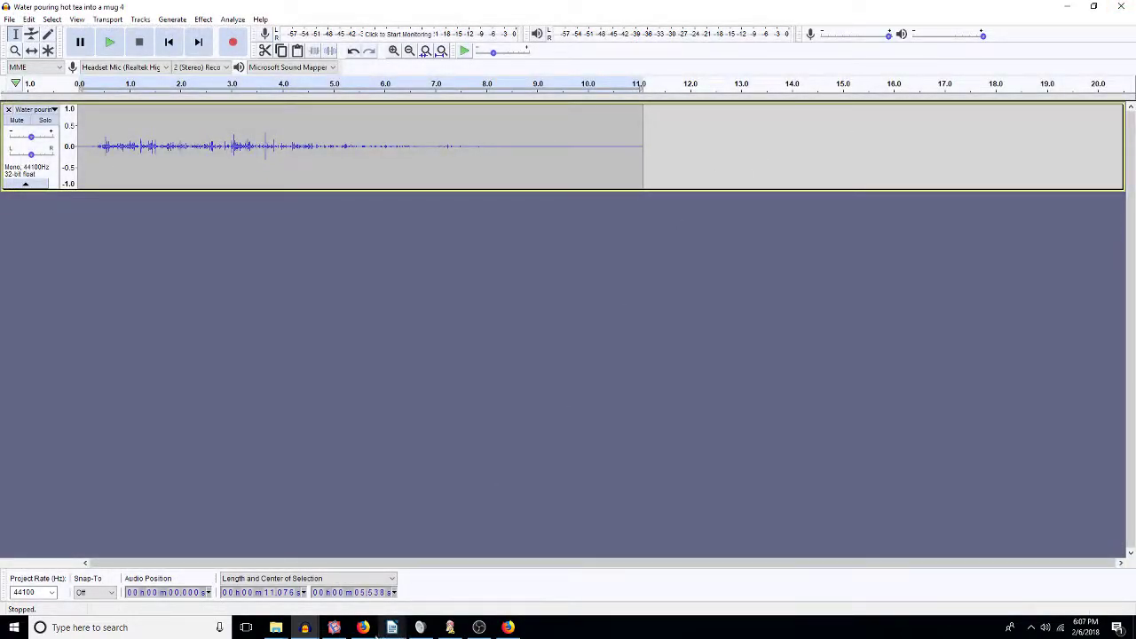
Step: Close the BEDMAKING, BLANKET ON project without saving its changes
click(305, 630)
click(192, 571)
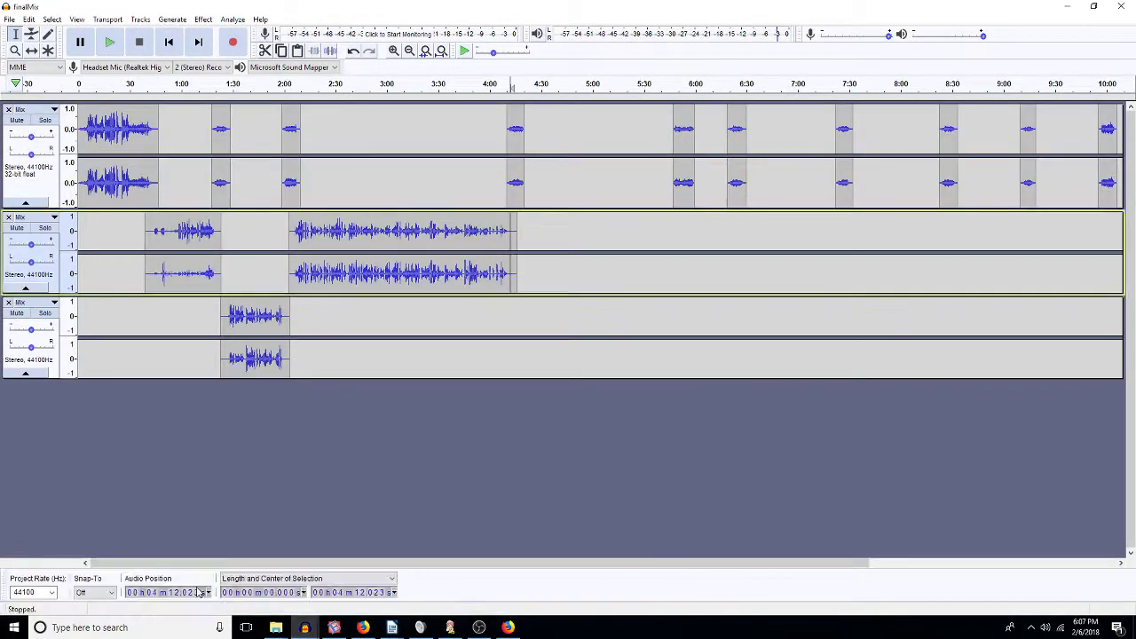
mouse_move(304, 629)
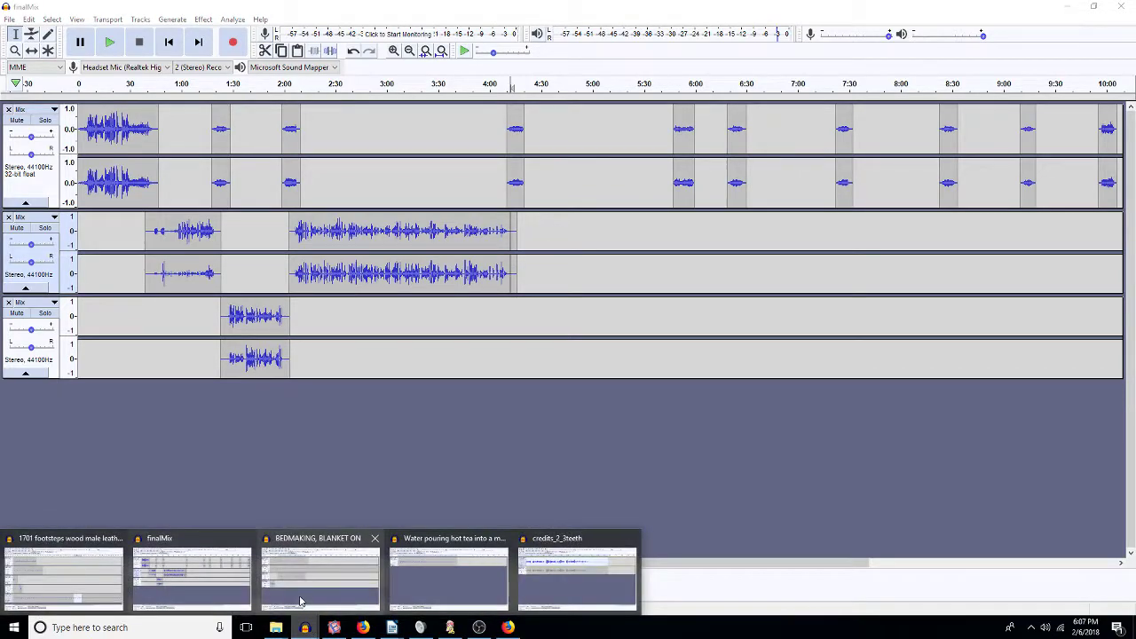
click(330, 557)
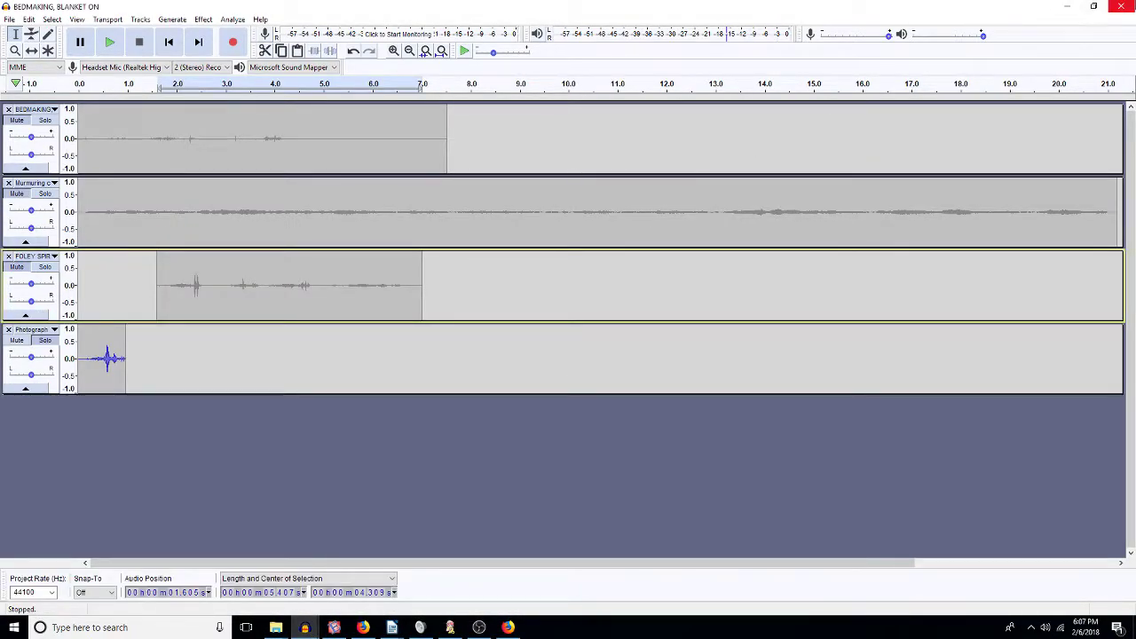
click(1121, 12)
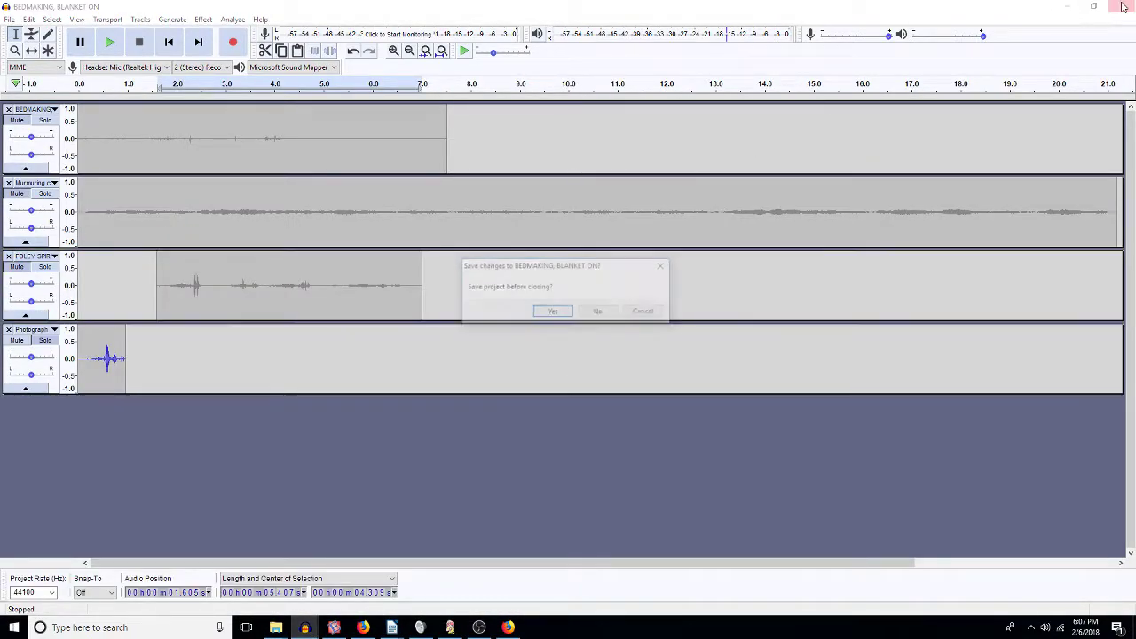
click(599, 314)
Step: Close the Water pouring hot tea into a mug 4 project without saving its changes
mouse_move(305, 627)
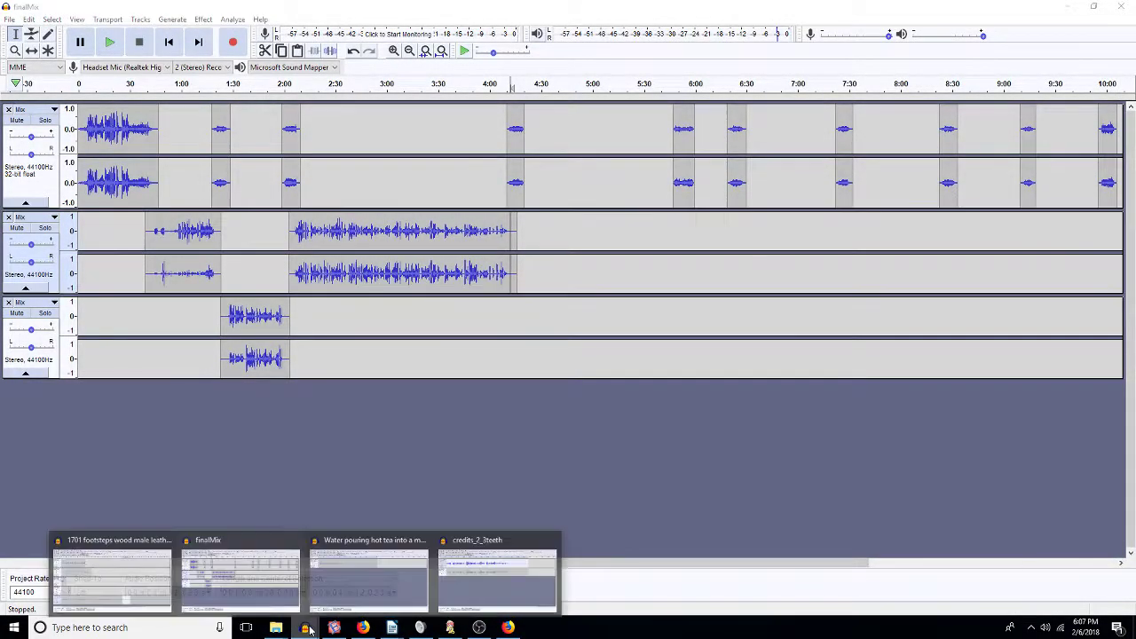
click(369, 584)
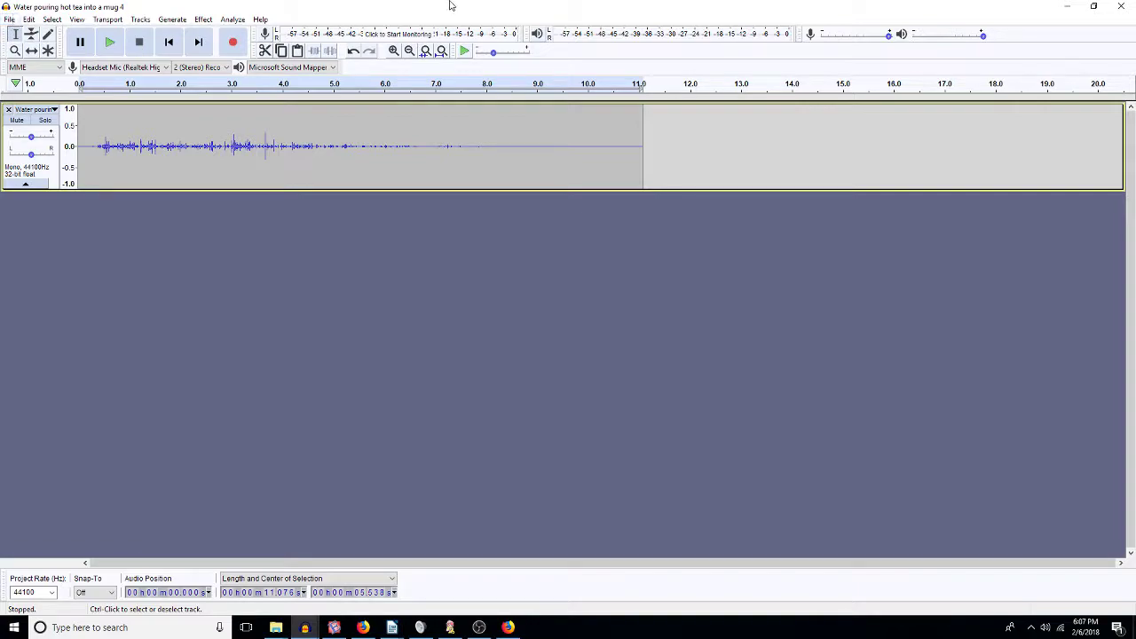
click(1121, 6)
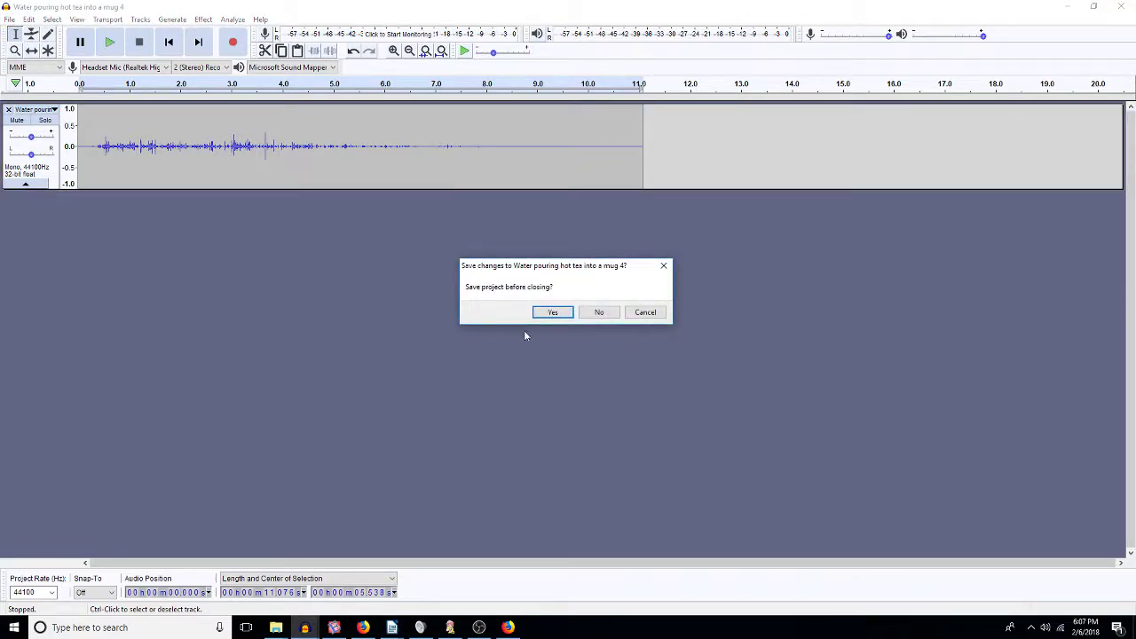
click(600, 312)
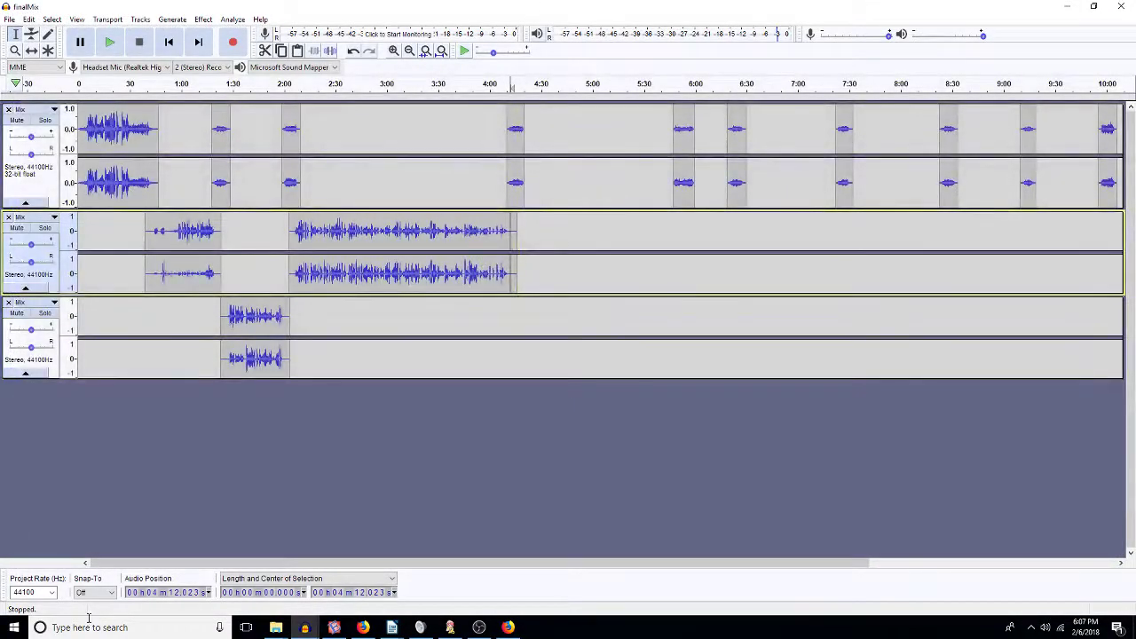
Step: Close the credits_2_3teeth project, choosing to save its changes
mouse_move(305, 626)
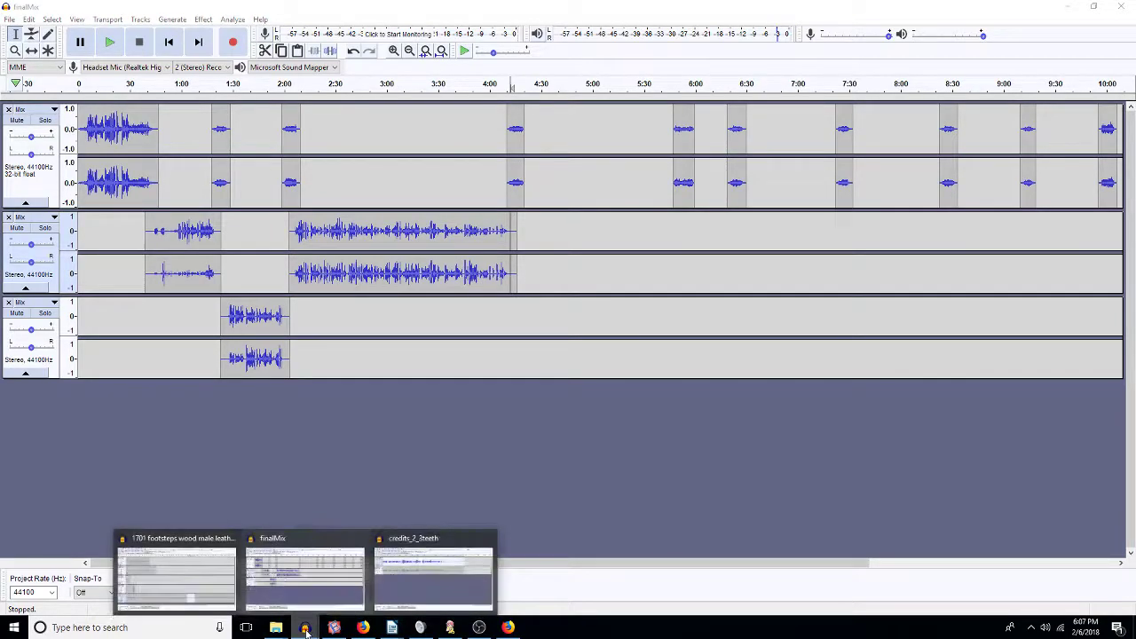
click(409, 578)
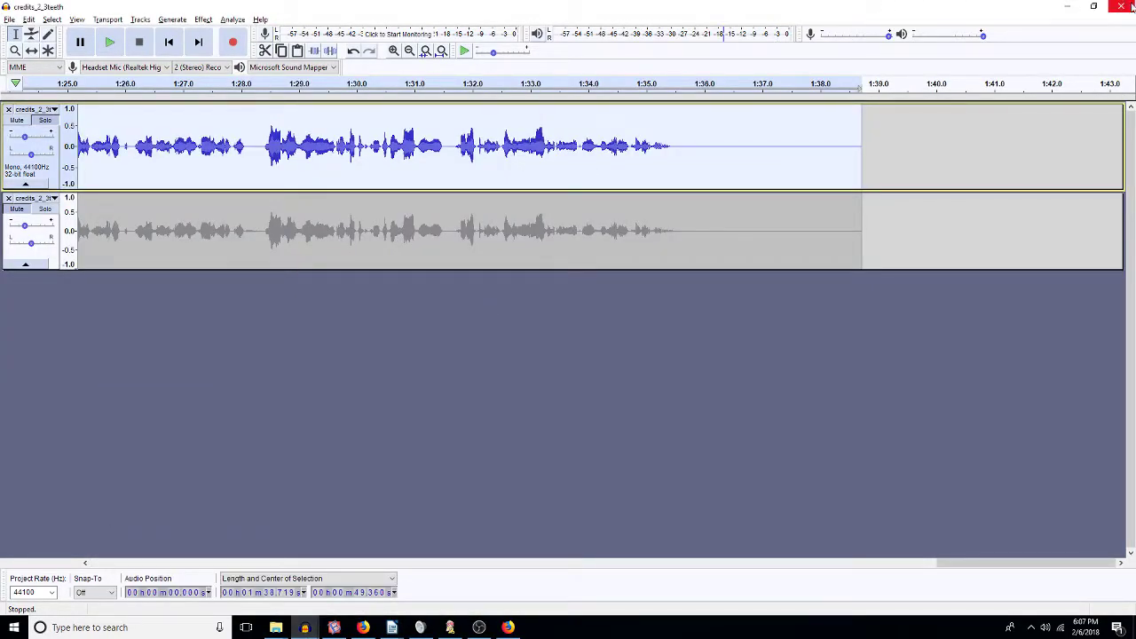
click(1123, 7)
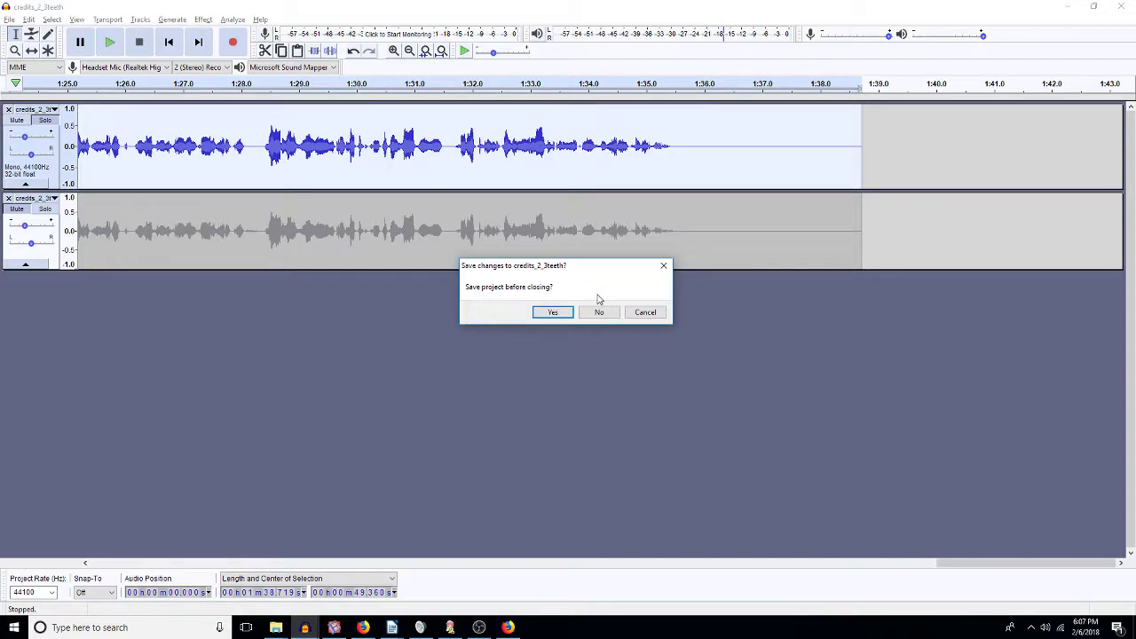
click(550, 312)
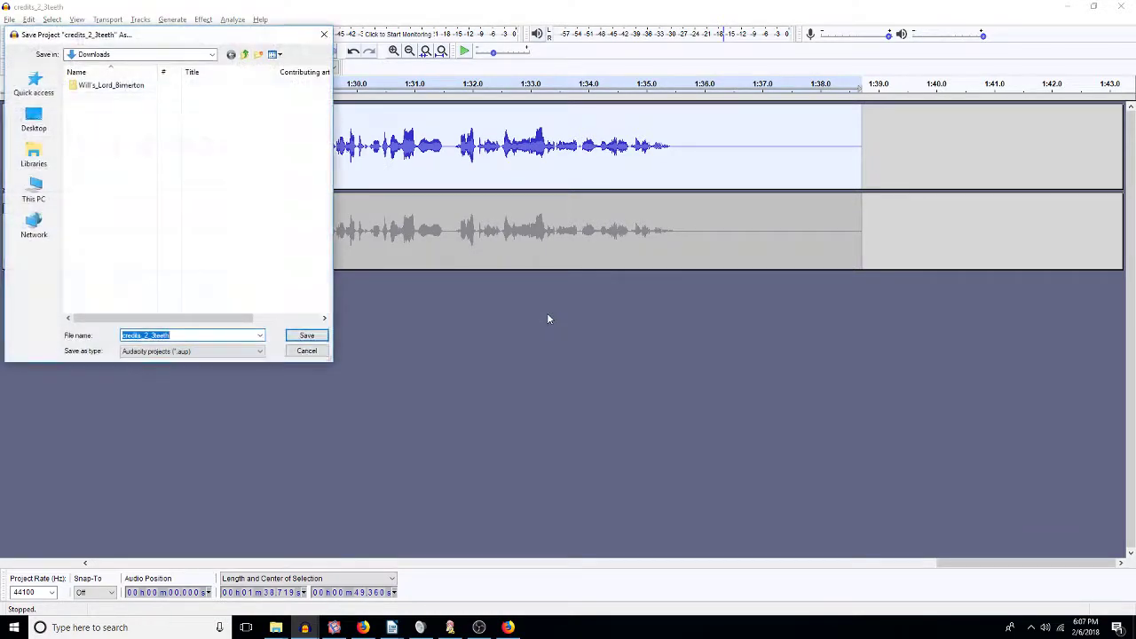
Step: Save the project as credits_2_3teeth in the credits folder inside 9TeethWithin's Music folder on the Warehouse 13 (E:) drive
click(245, 55)
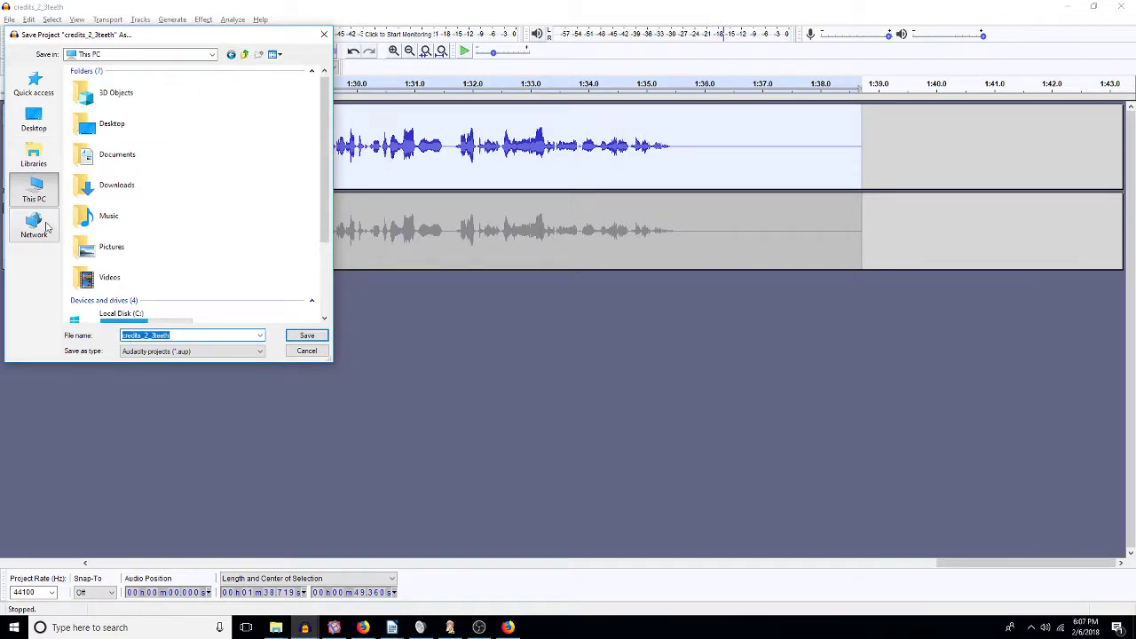
click(38, 188)
click(278, 54)
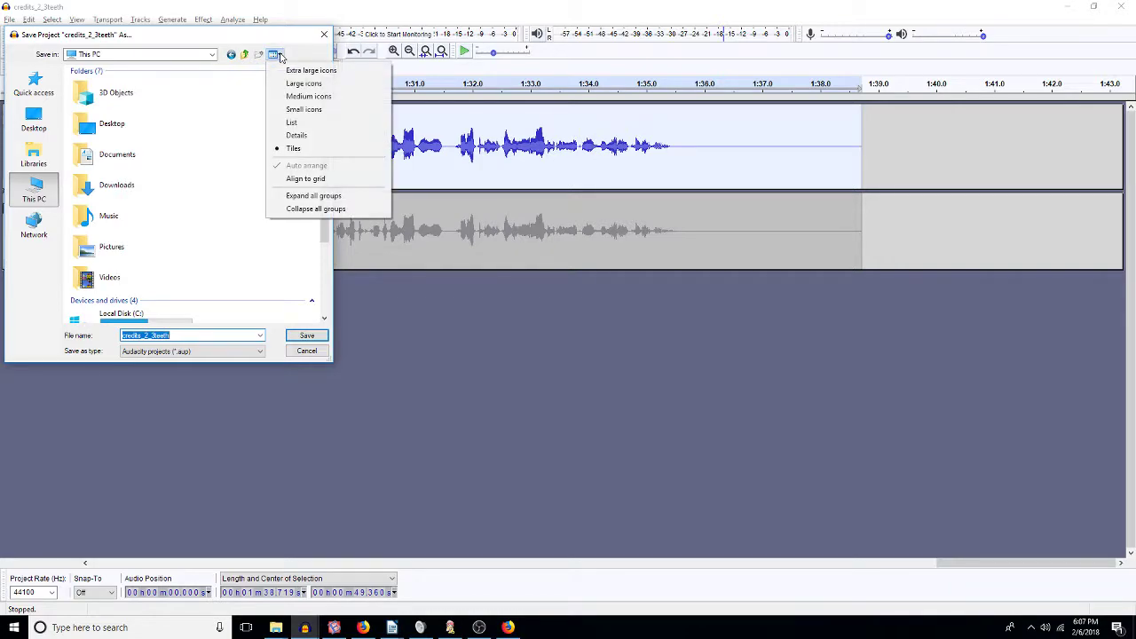
click(298, 135)
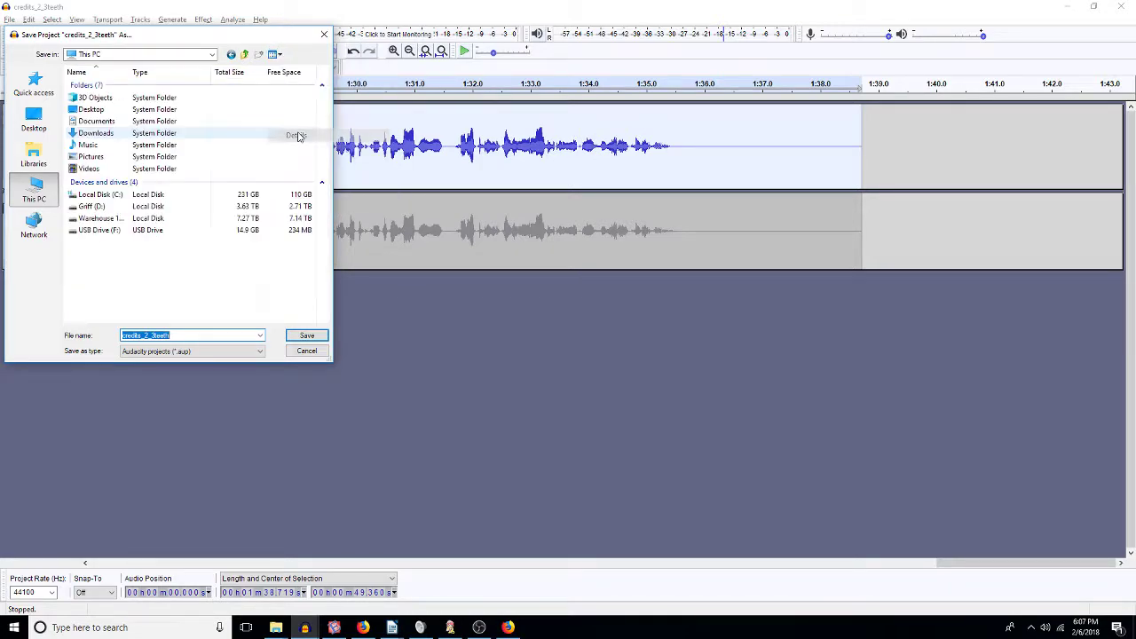
double_click(95, 223)
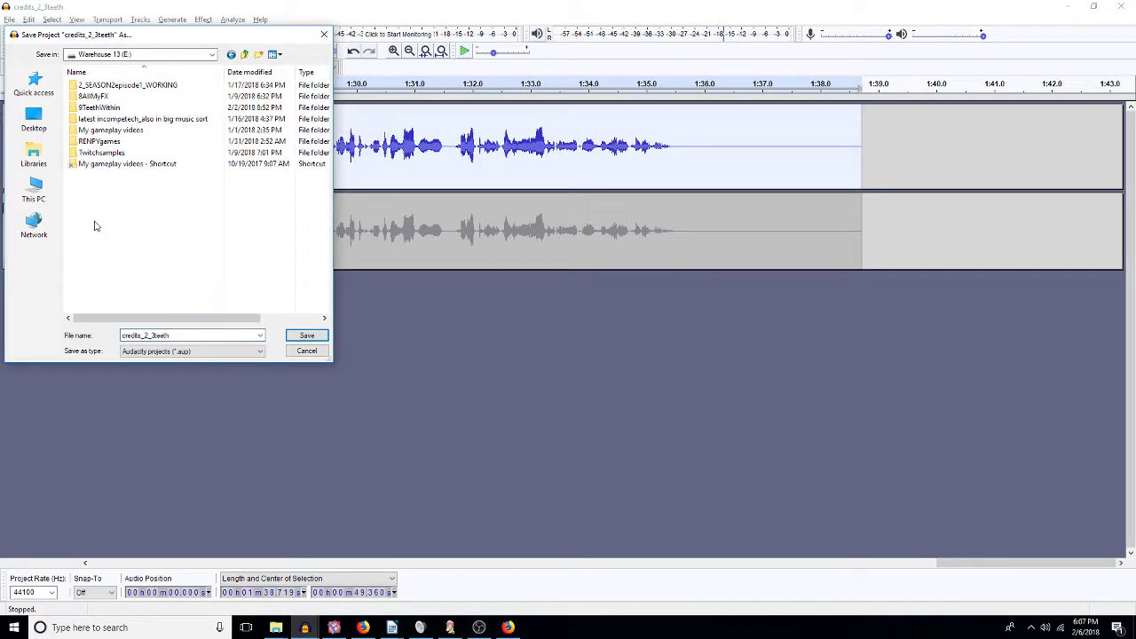
double_click(102, 110)
double_click(91, 111)
double_click(95, 85)
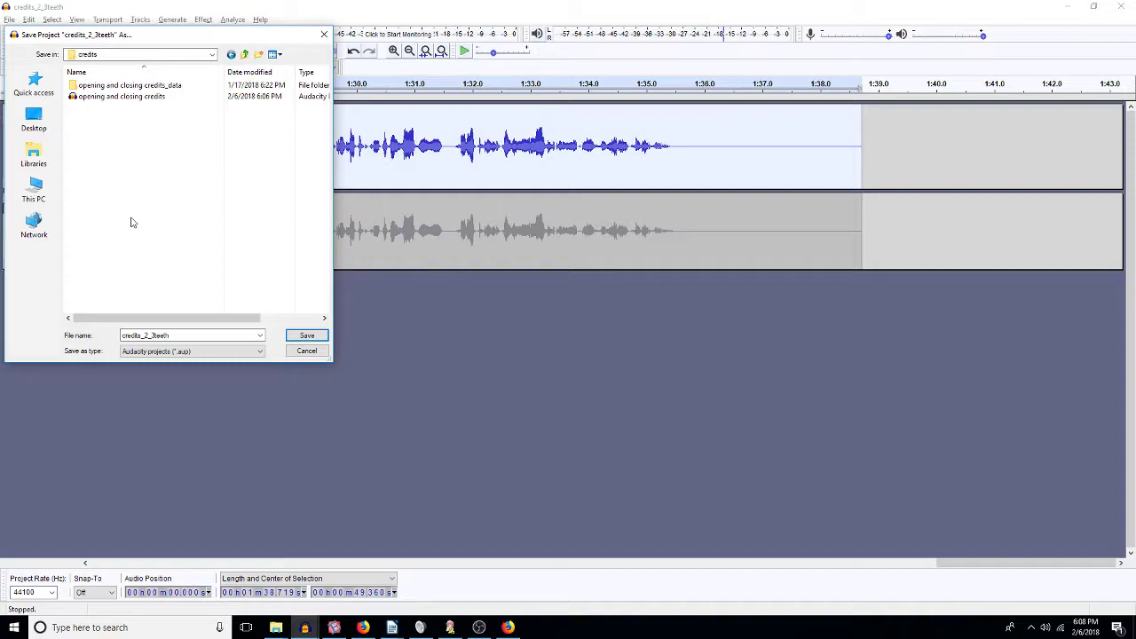
double_click(180, 337)
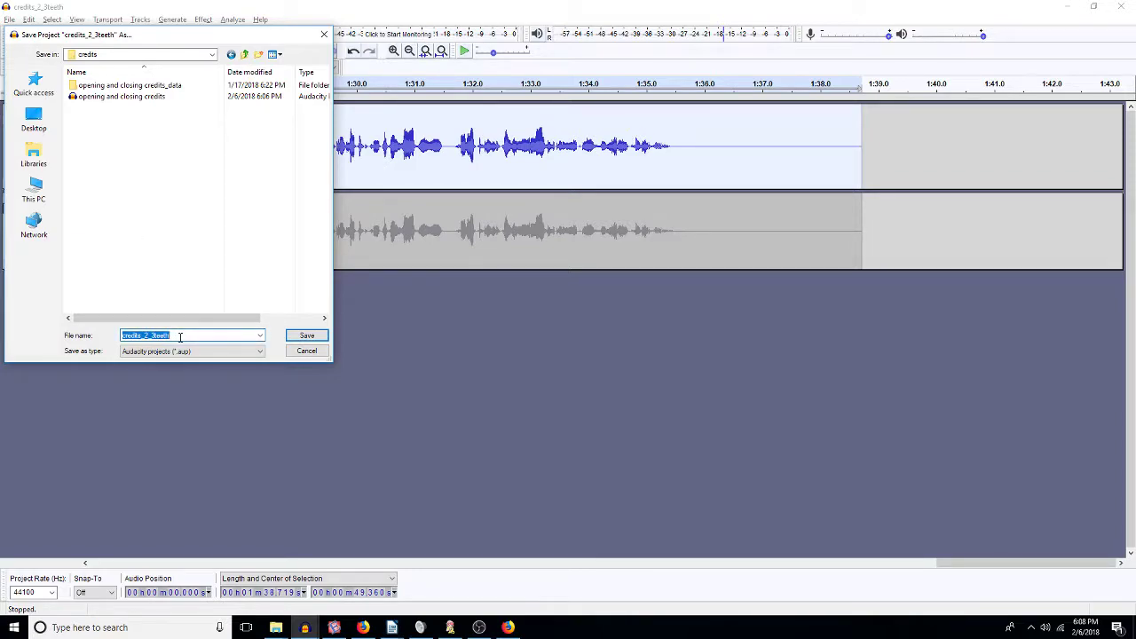
key(Return)
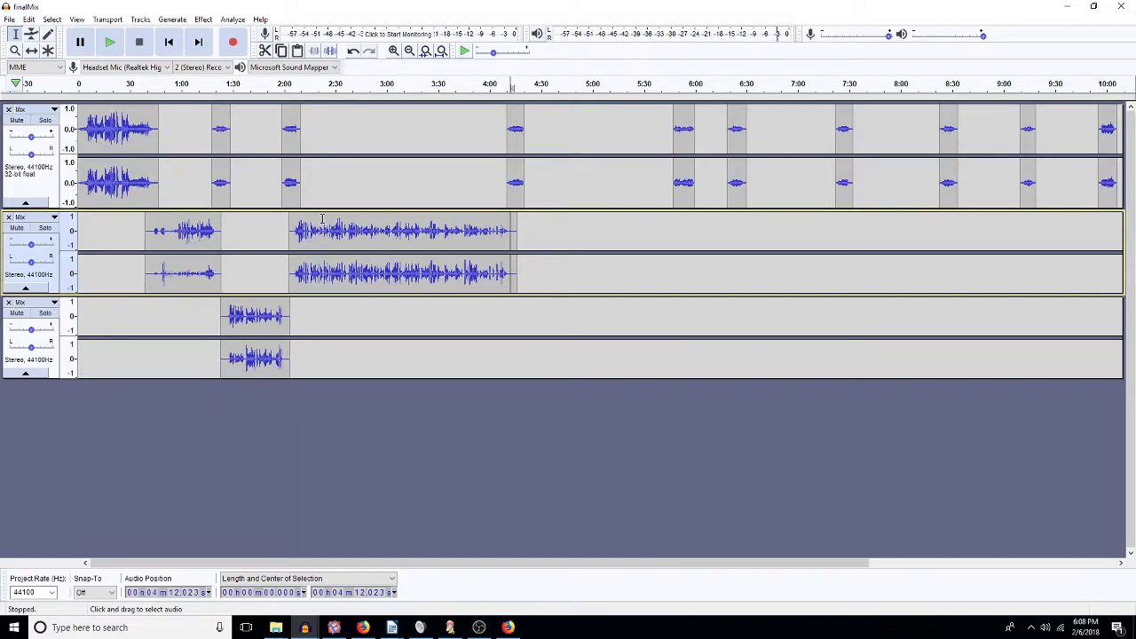
Step: Open the 4hightea project from the 1SCENES folder of Teeth_episode 4 in 9TeethWithin on the Warehouse 13 drive
click(10, 19)
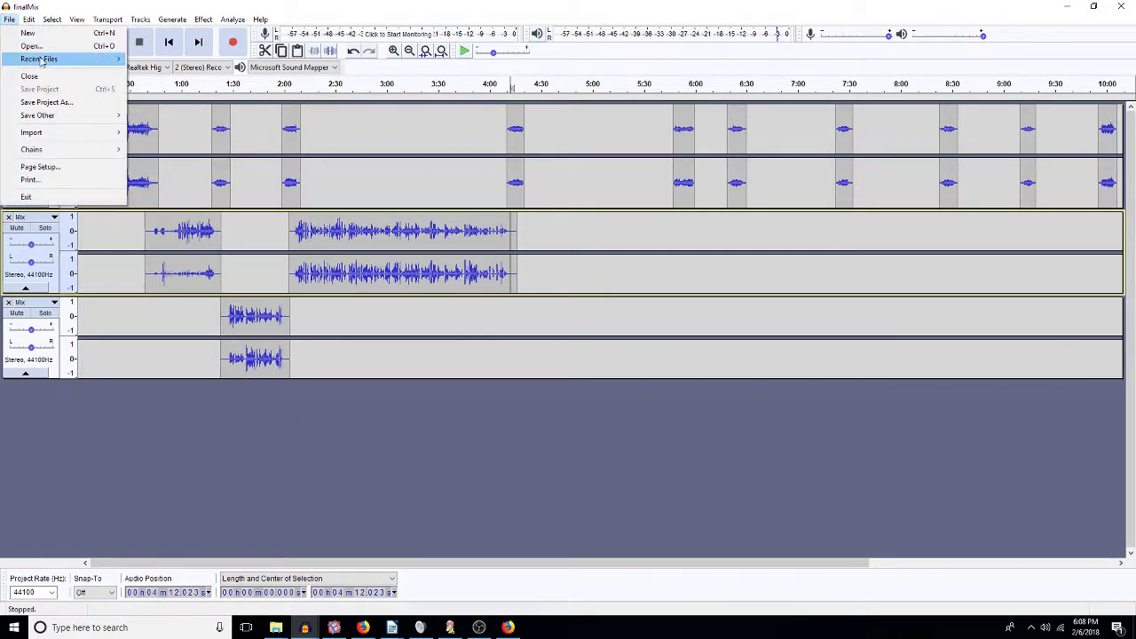
click(27, 45)
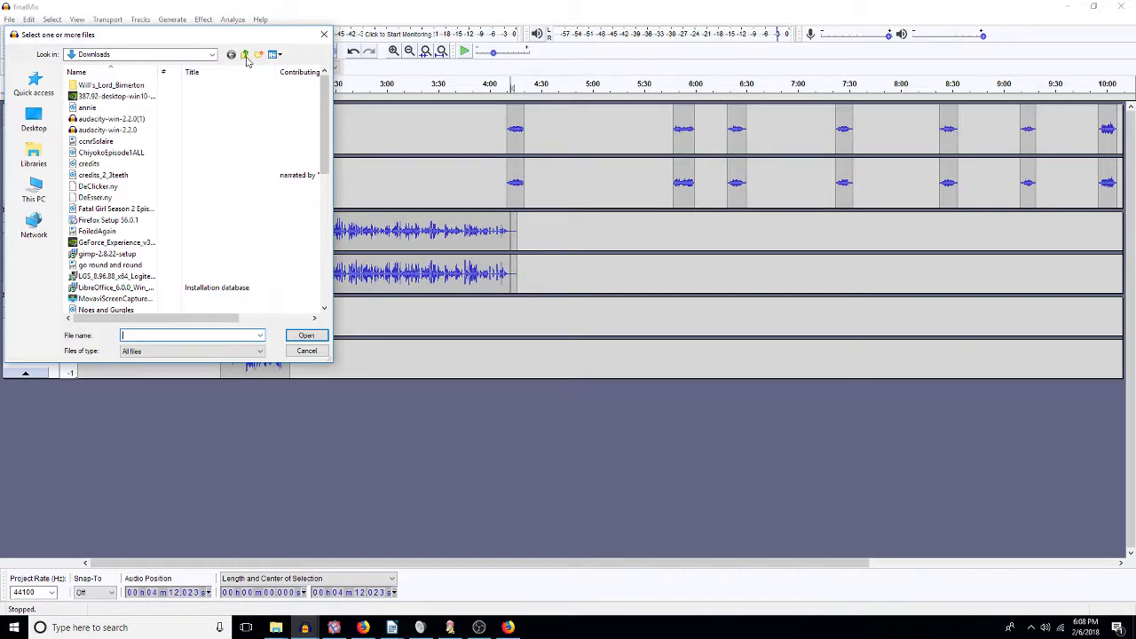
click(35, 223)
click(35, 188)
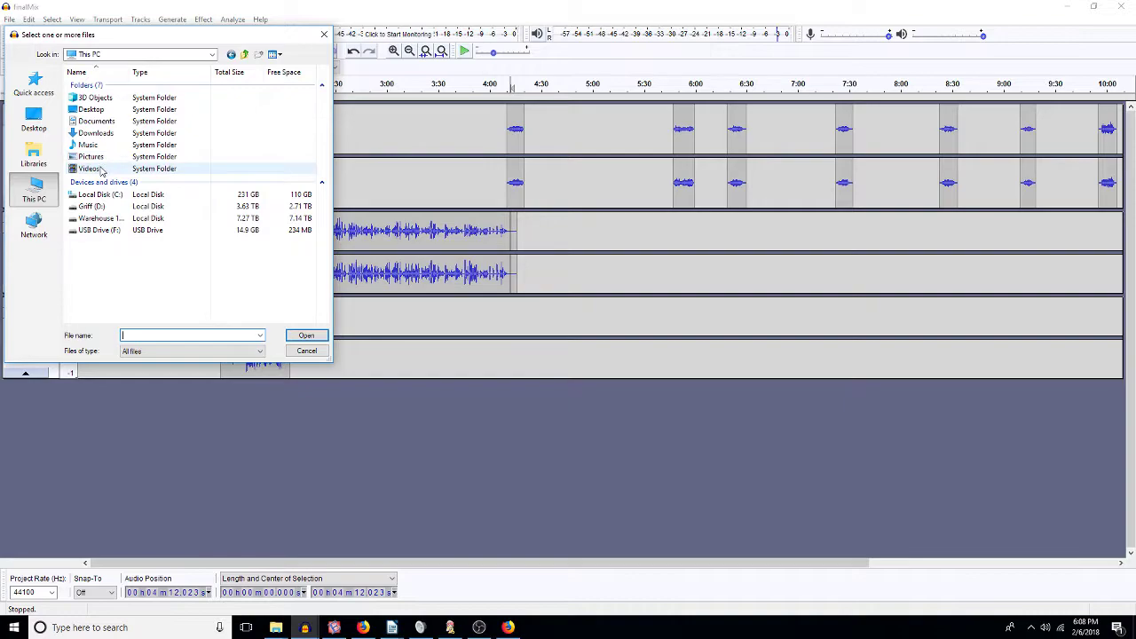
double_click(101, 218)
double_click(98, 107)
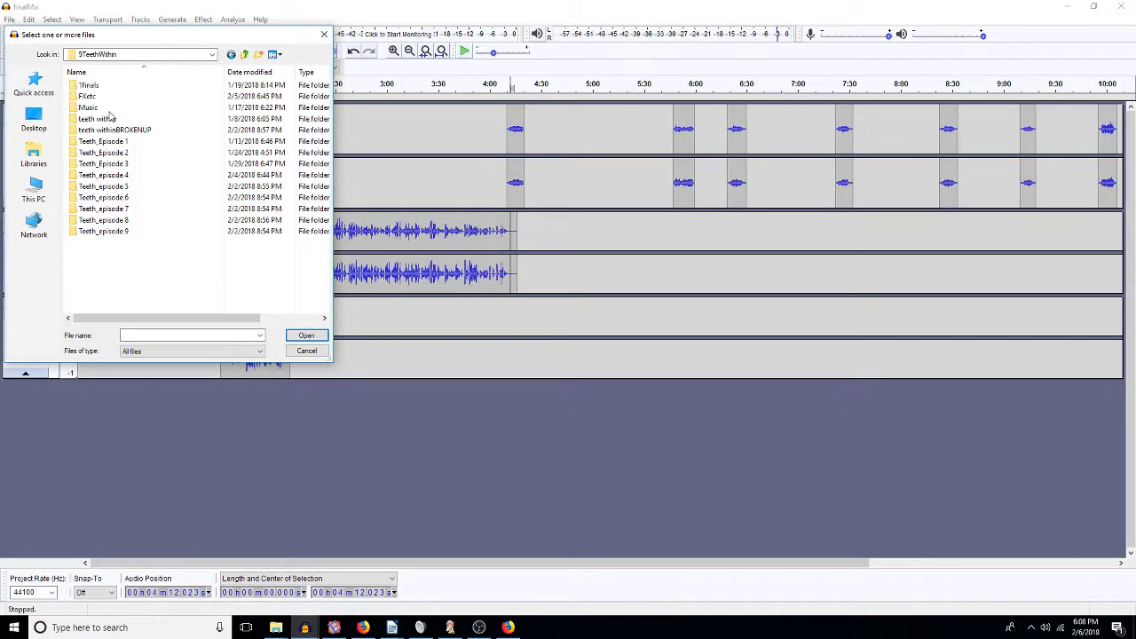
double_click(124, 176)
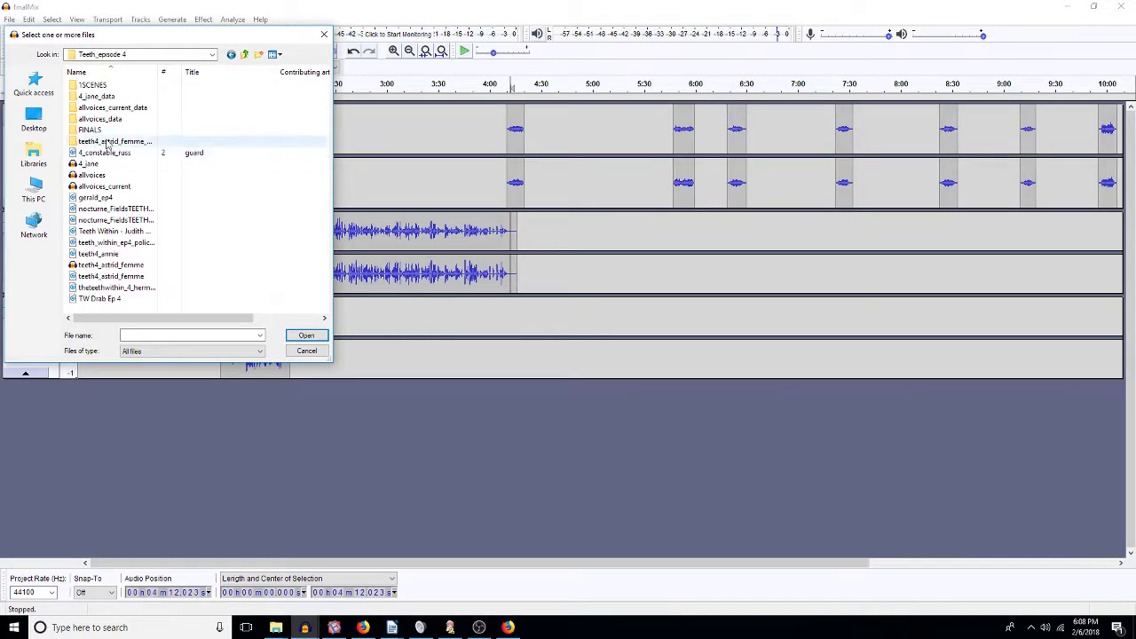
double_click(98, 86)
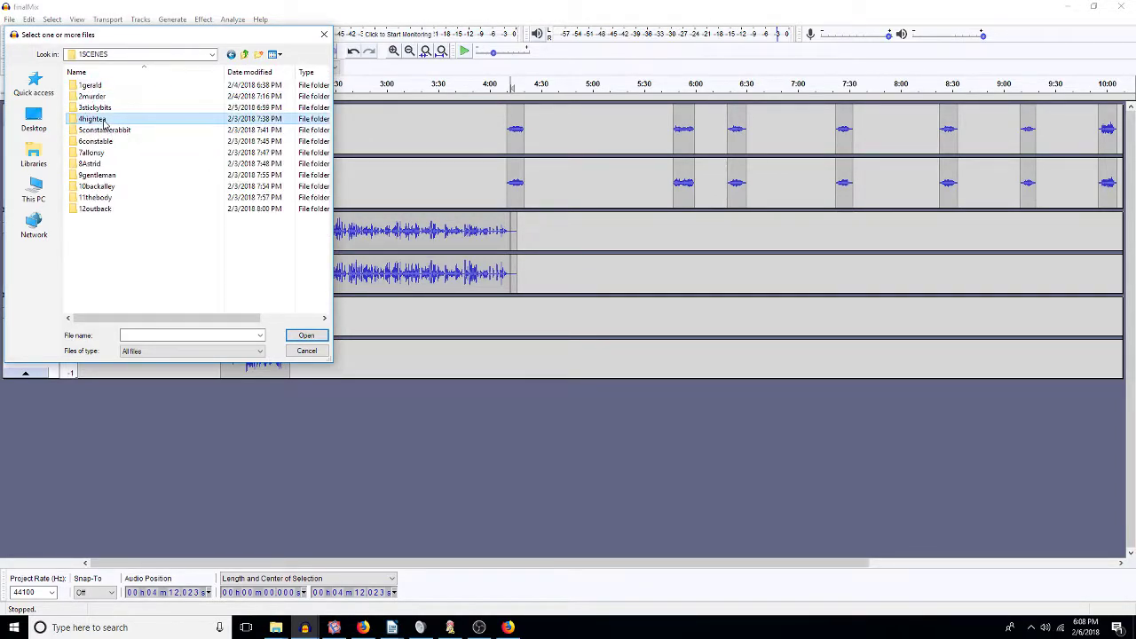
double_click(91, 119)
double_click(92, 96)
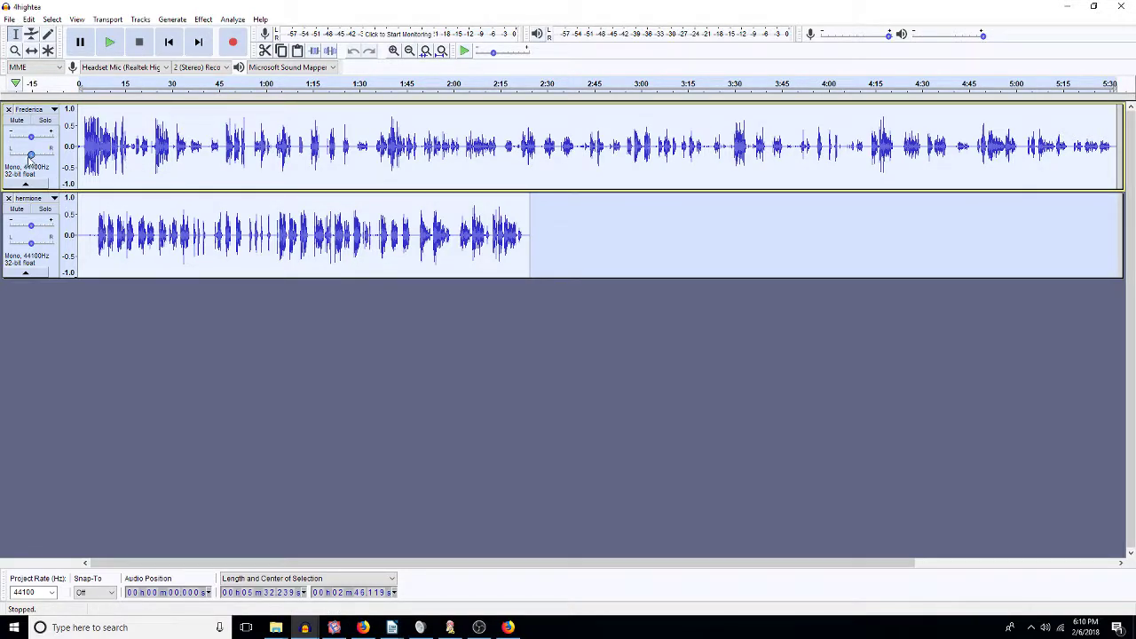
Step: Pan the Frederica track 30% left and the hermione track slightly to the right
drag(30, 155, 25, 156)
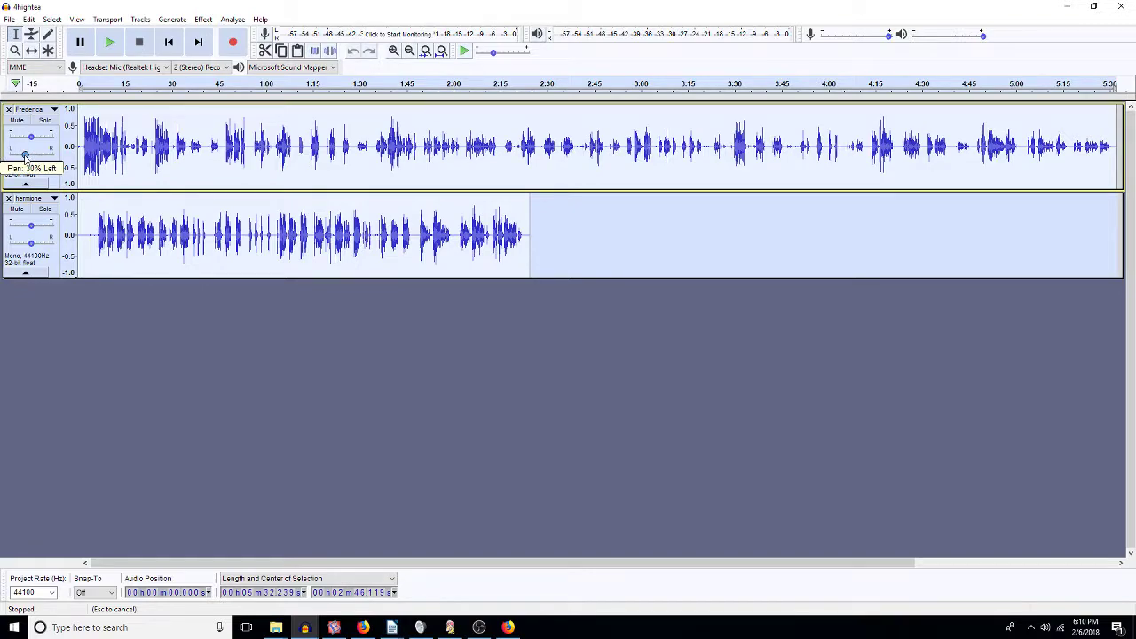
drag(30, 243, 37, 245)
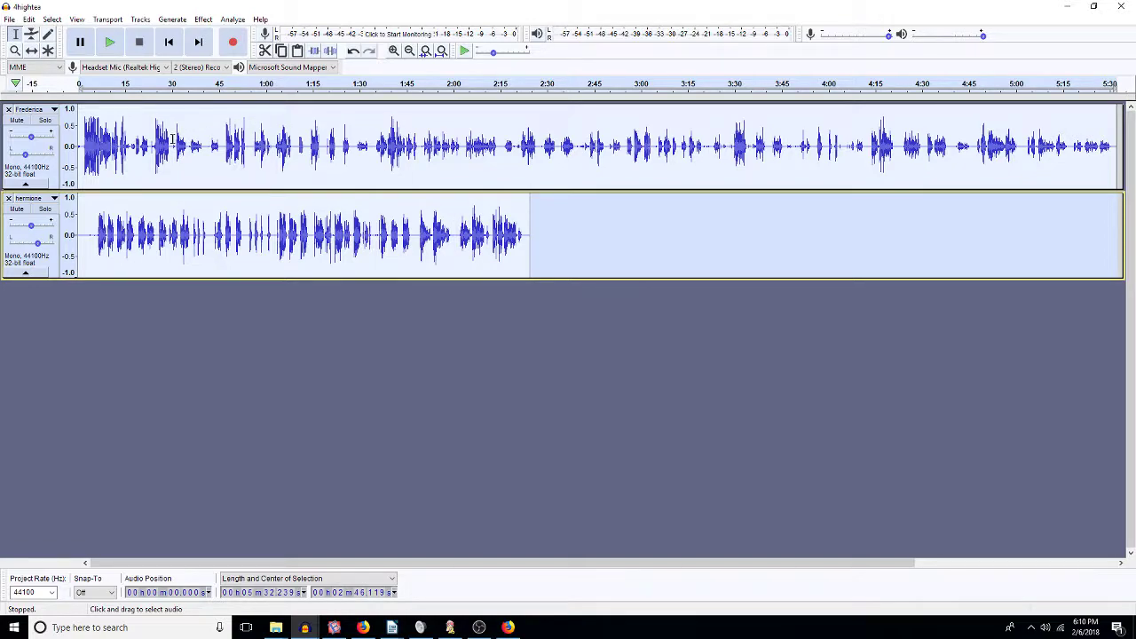
Step: Solo the Frederica track and play it briefly from about 31 s
click(131, 135)
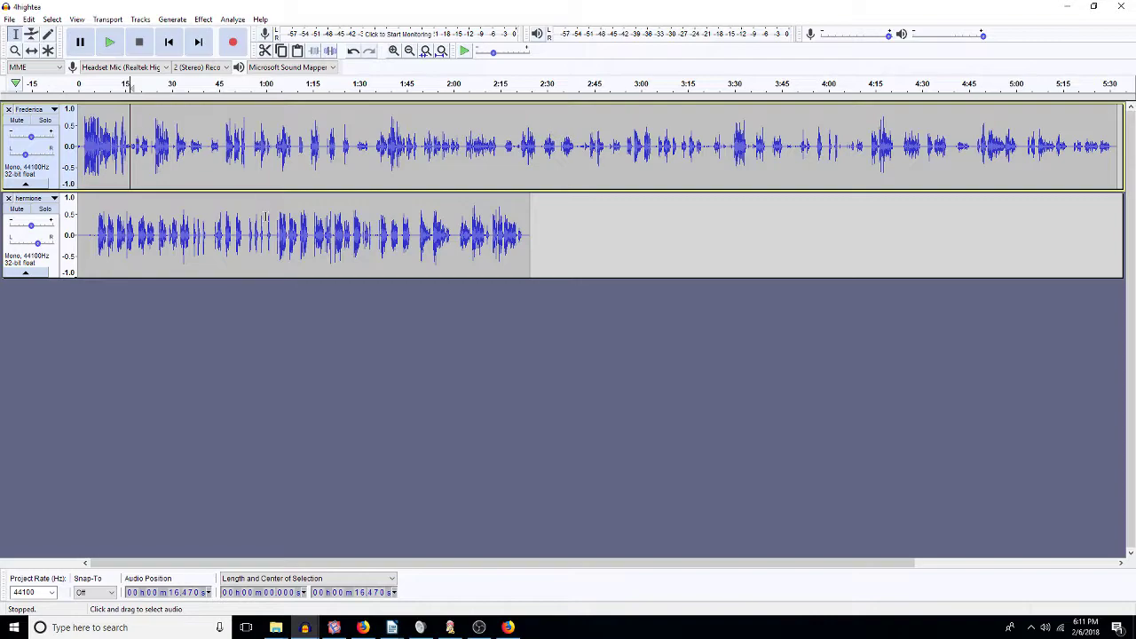
click(393, 51)
click(393, 51)
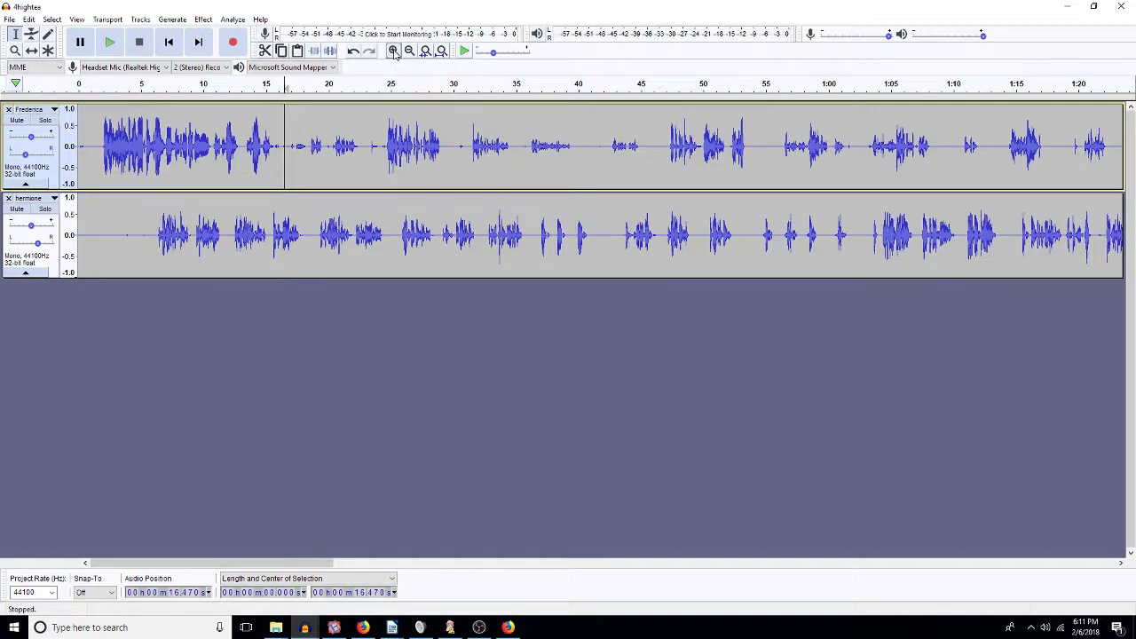
click(43, 122)
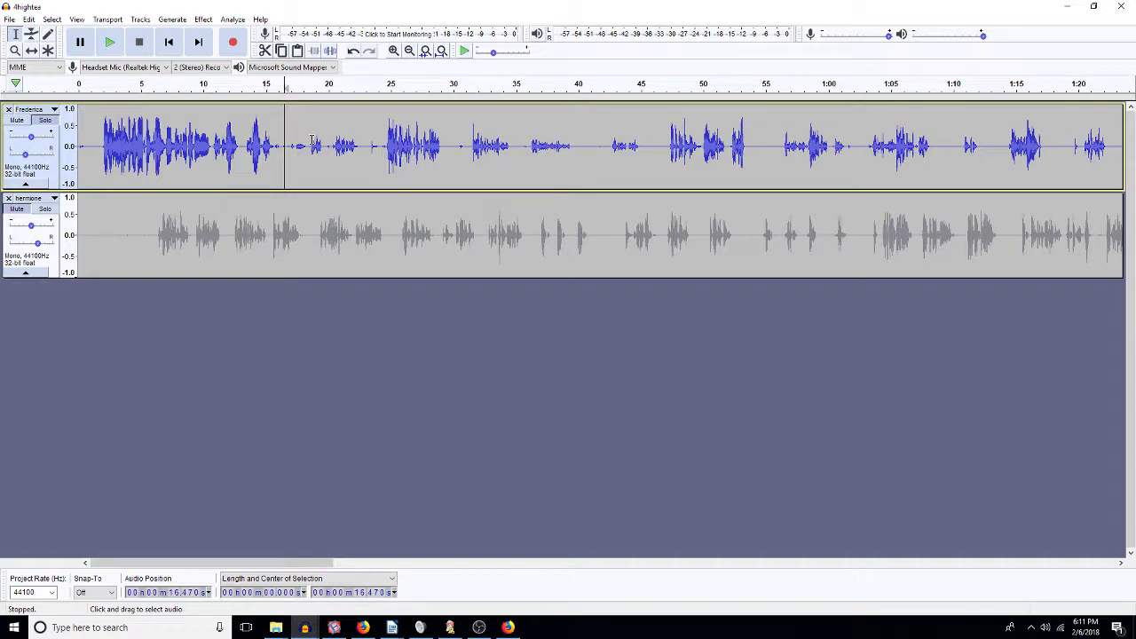
click(470, 151)
key(space)
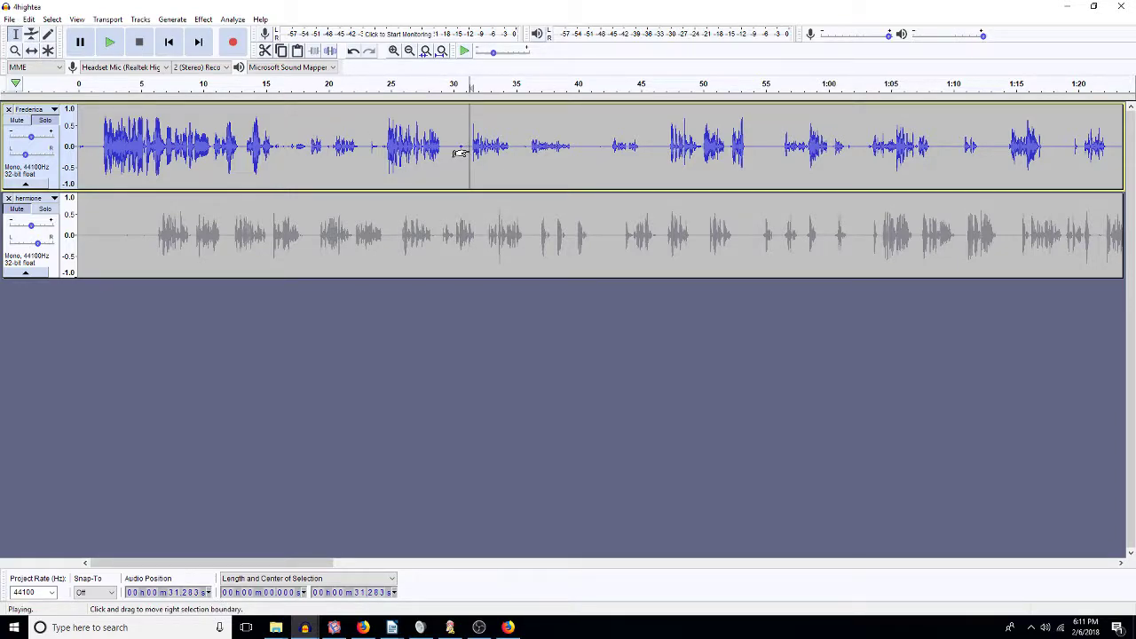
key(space)
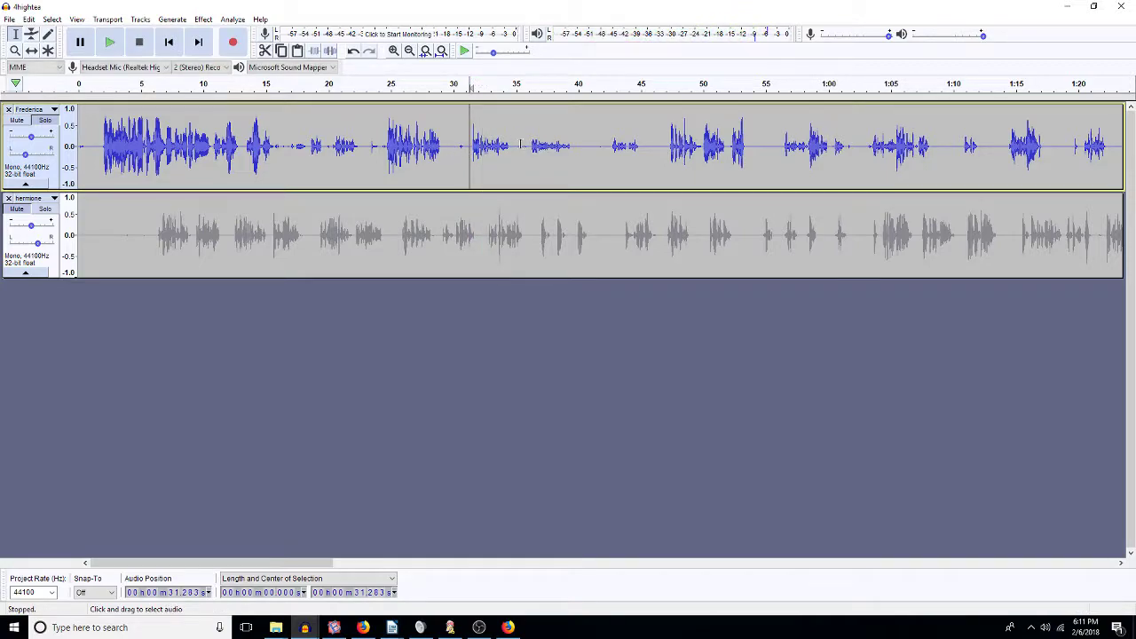
Step: Listen to the soloed Frederica track from about 41 s and again from about 47 s
click(589, 149)
key(space)
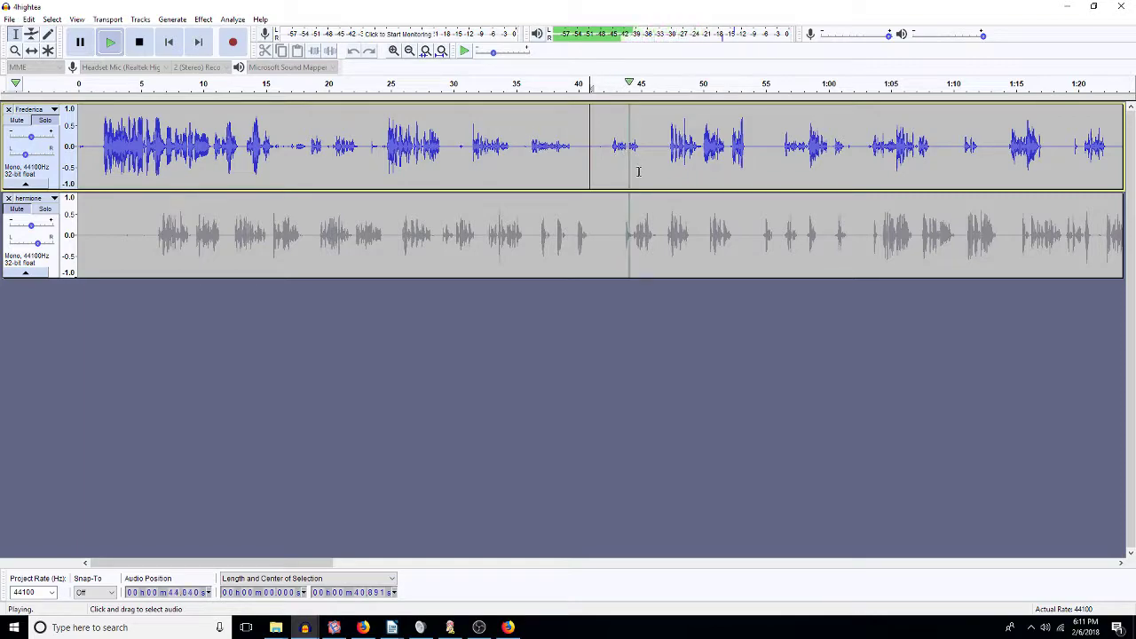
key(space)
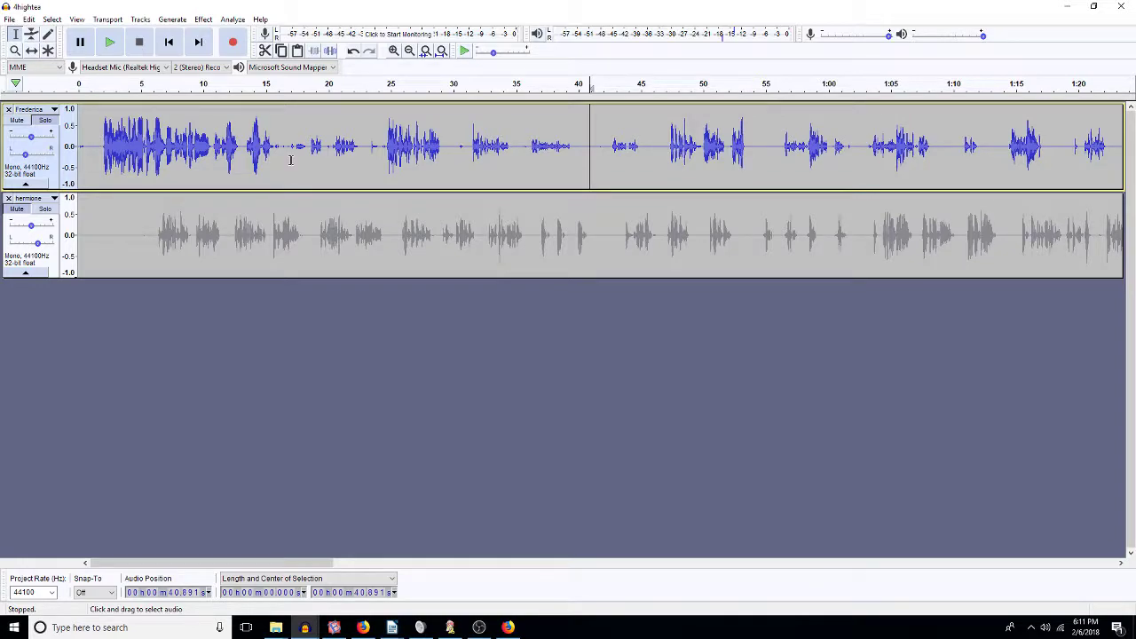
click(661, 143)
key(space)
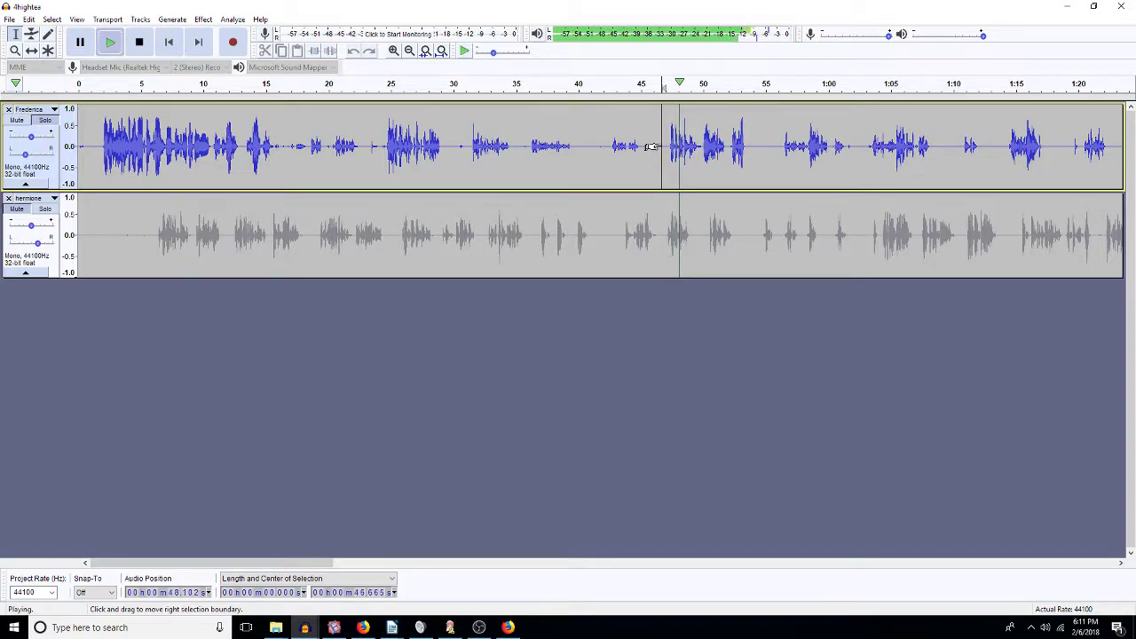
key(space)
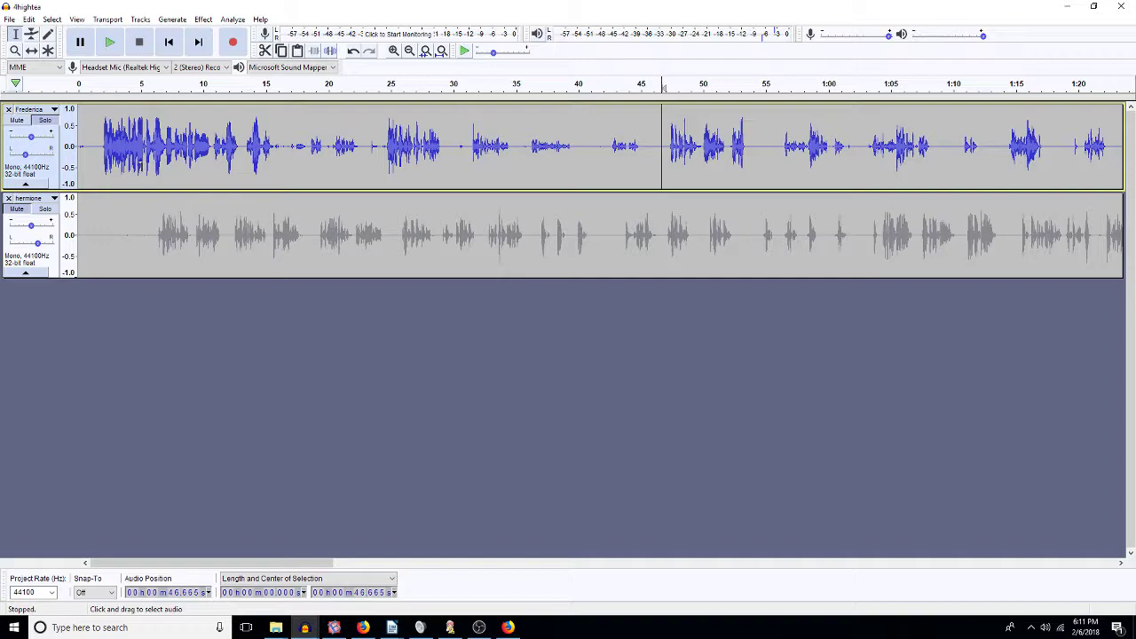
Step: Open the Teeth Within recording for Frederica from the Teeth_episode 4 folder and play its first few seconds
click(9, 20)
click(27, 49)
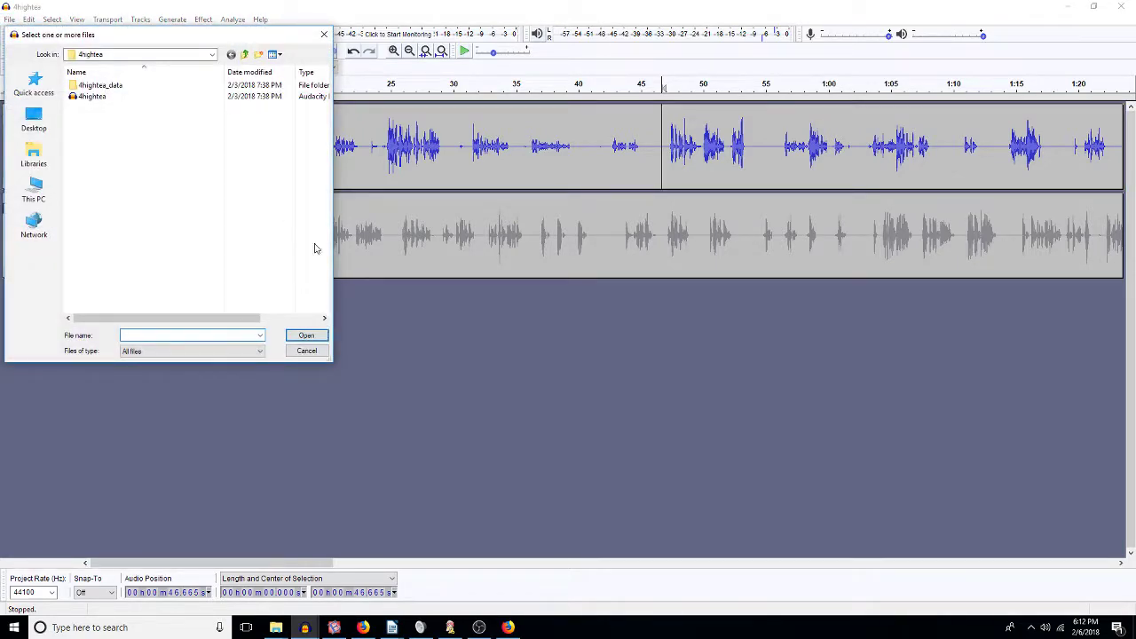
click(244, 54)
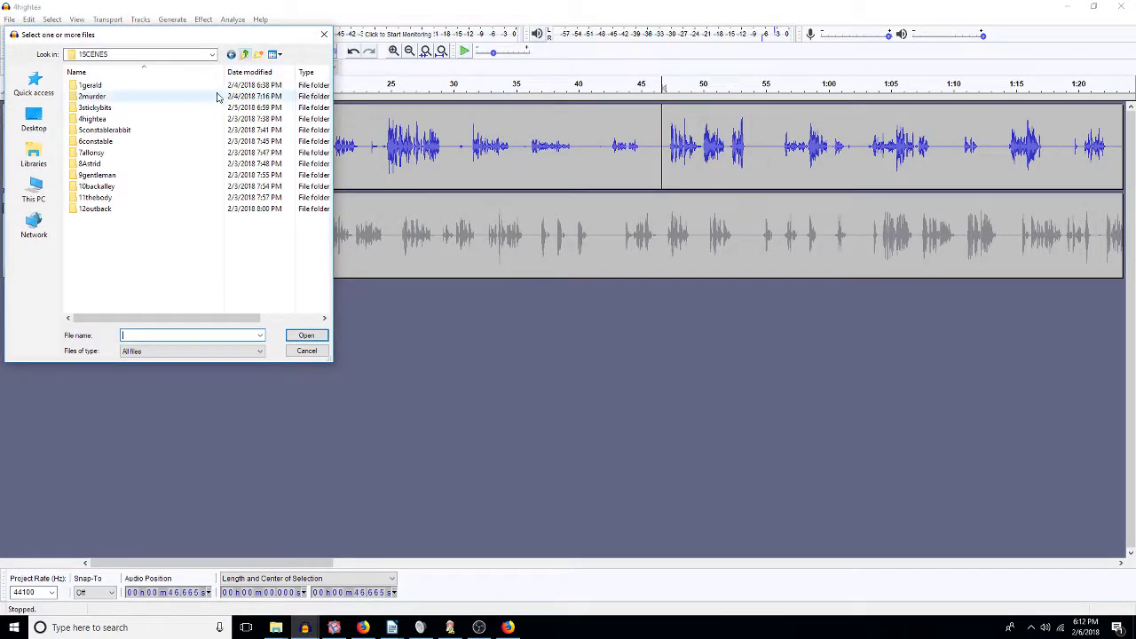
click(244, 54)
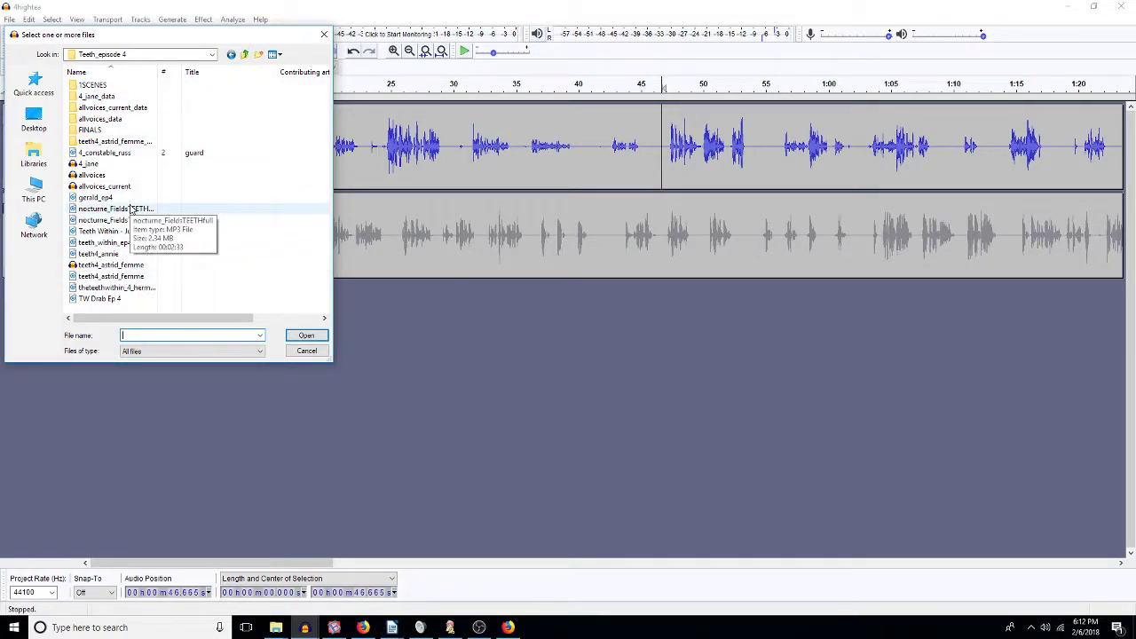
double_click(135, 233)
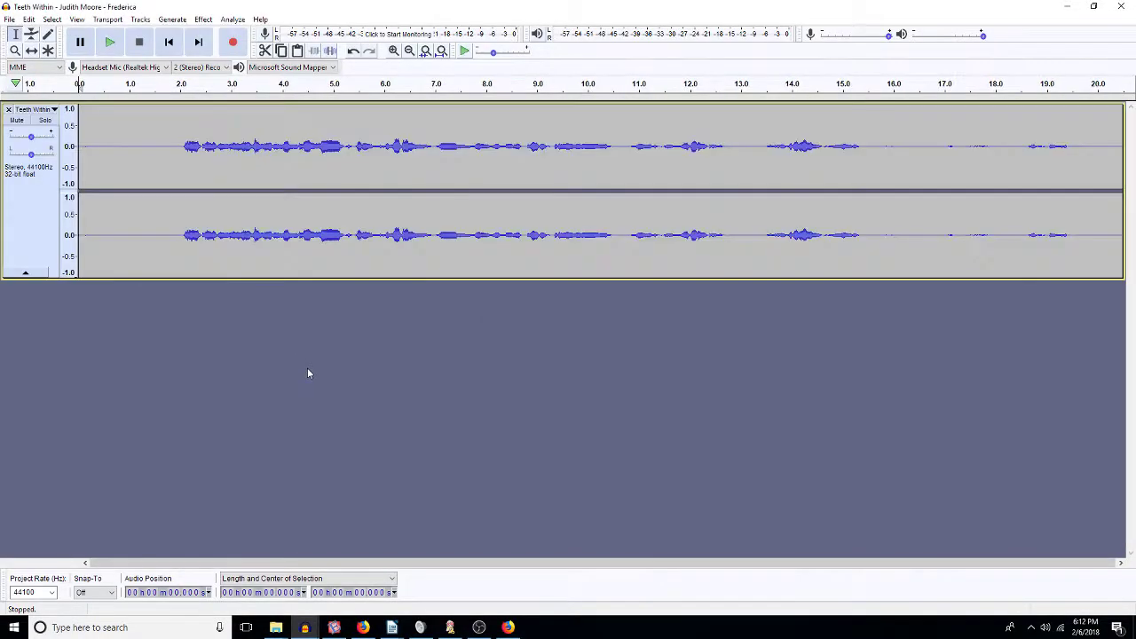
key(space)
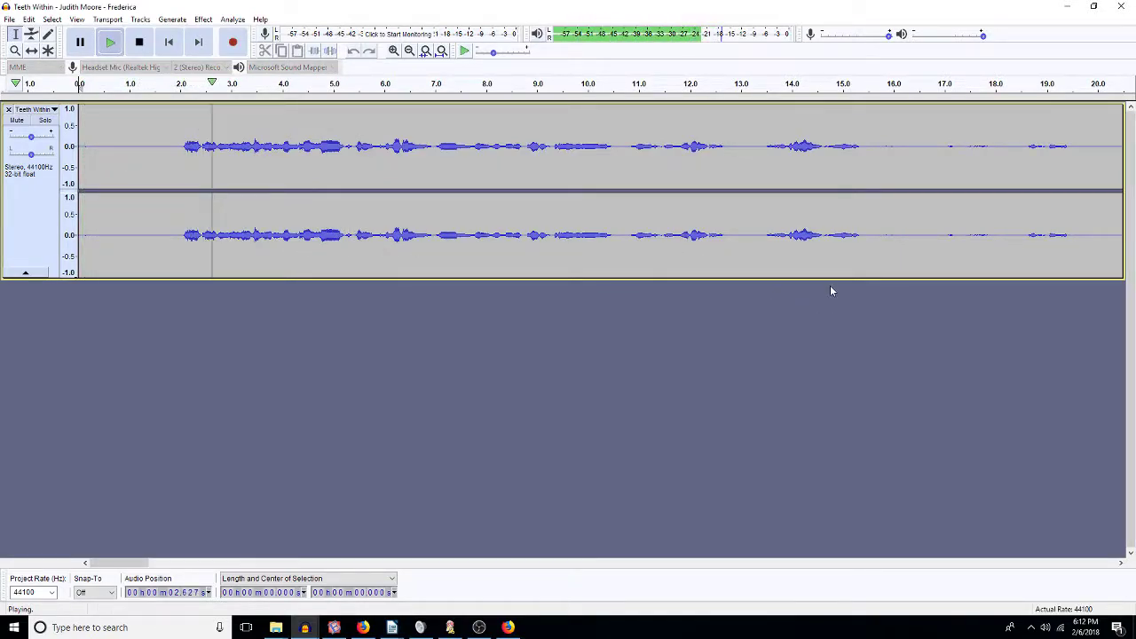
key(space)
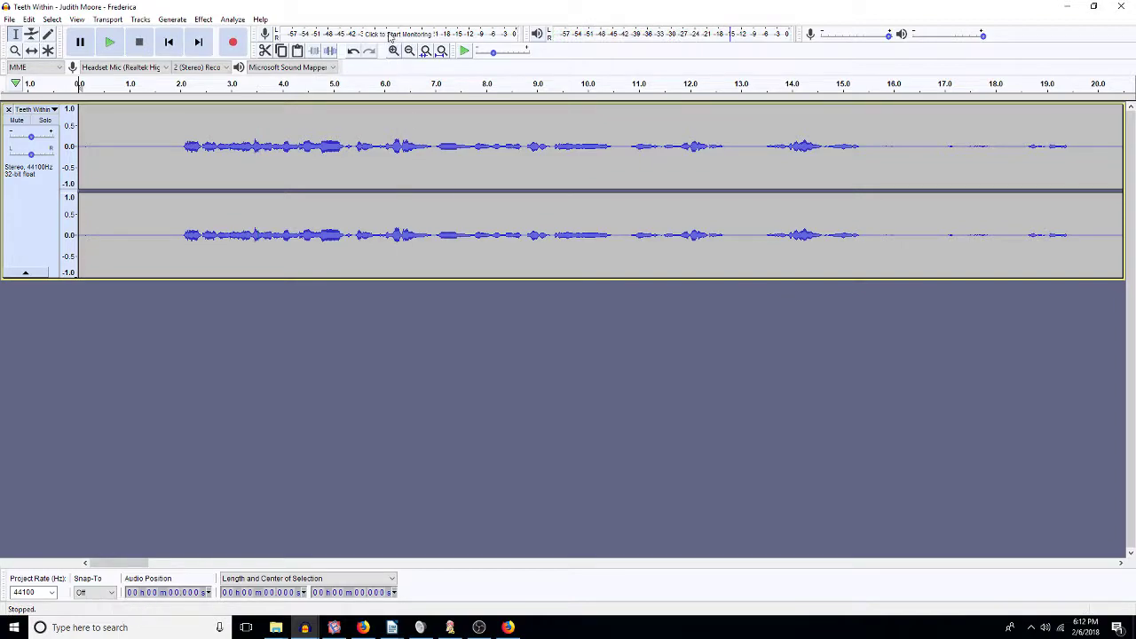
Step: Fit the whole recording in view and play a short stretch from about 1:10
click(441, 52)
click(282, 137)
key(space)
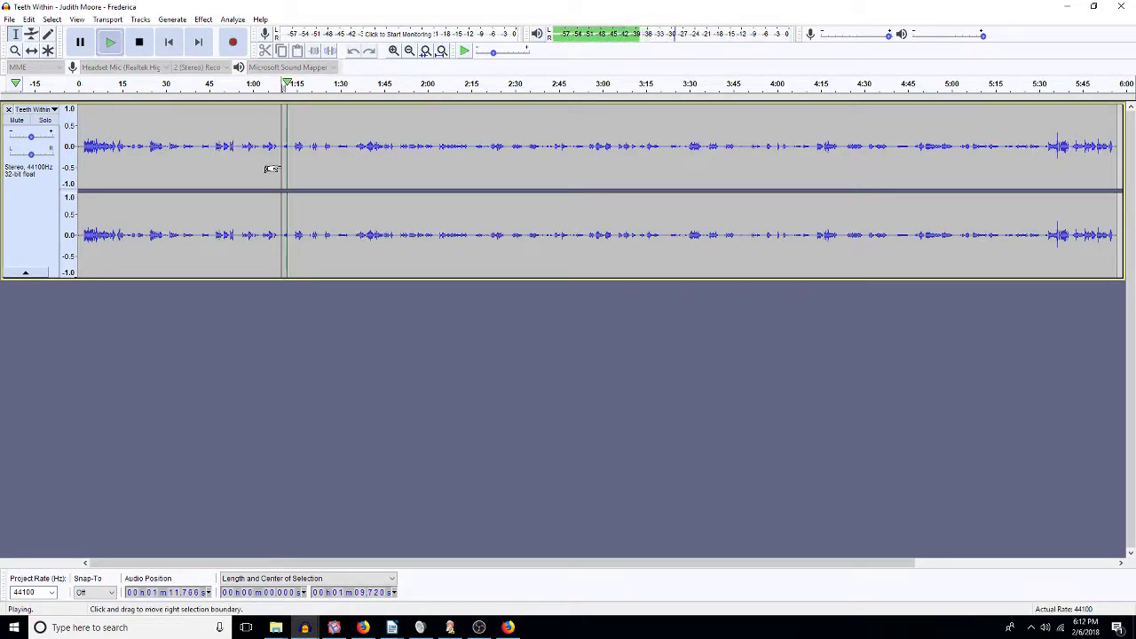
key(space)
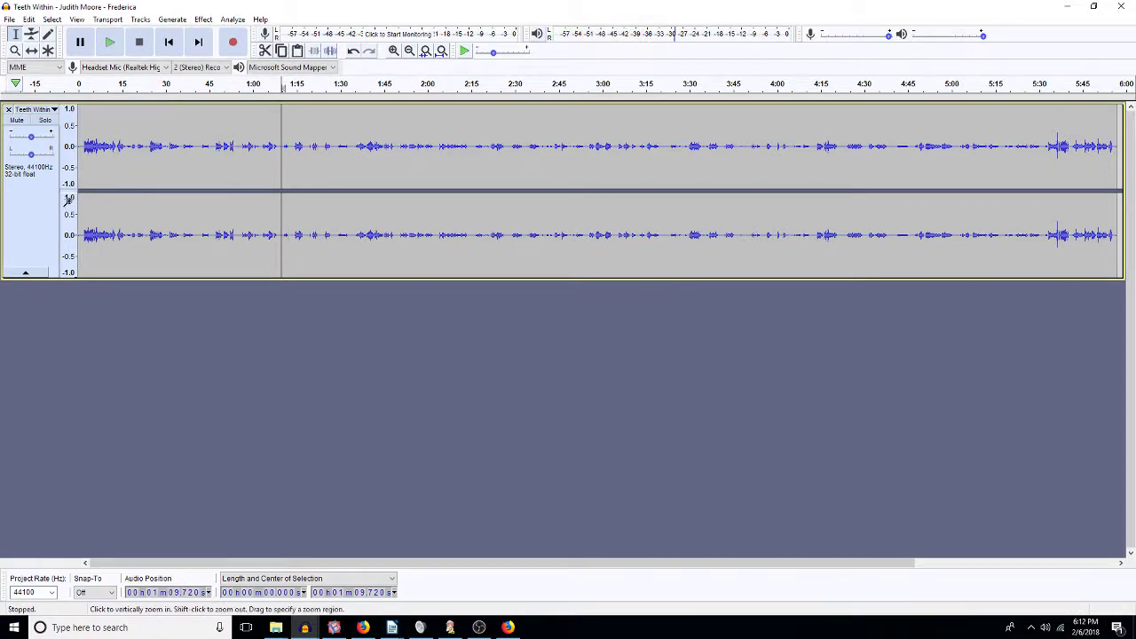
Step: Split the stereo Teeth Within track into two mono tracks
click(53, 111)
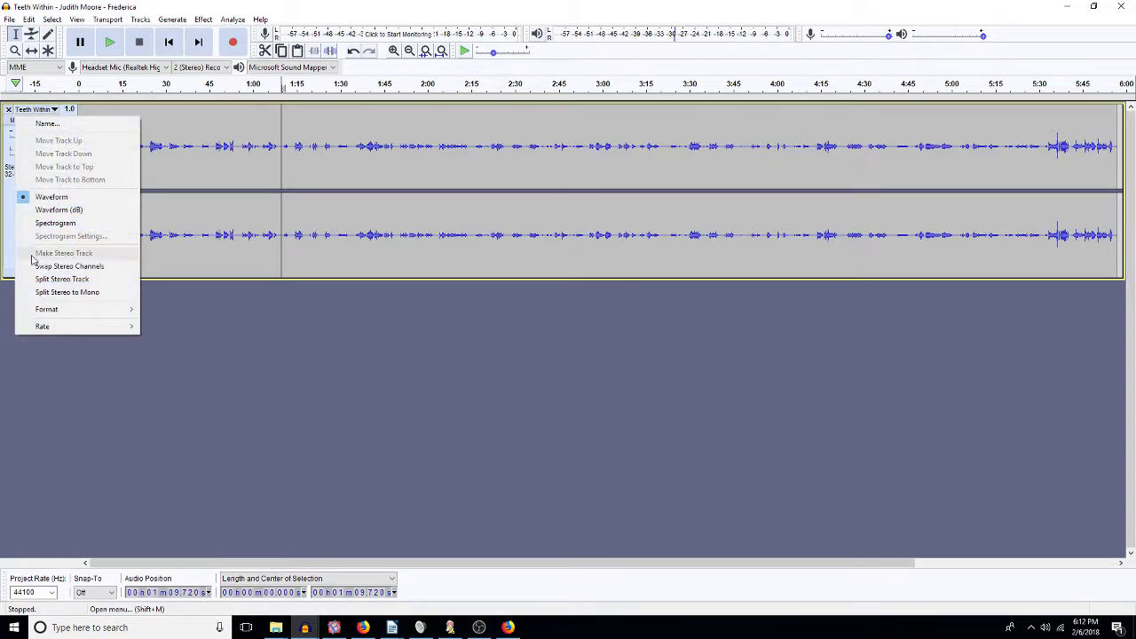
click(184, 236)
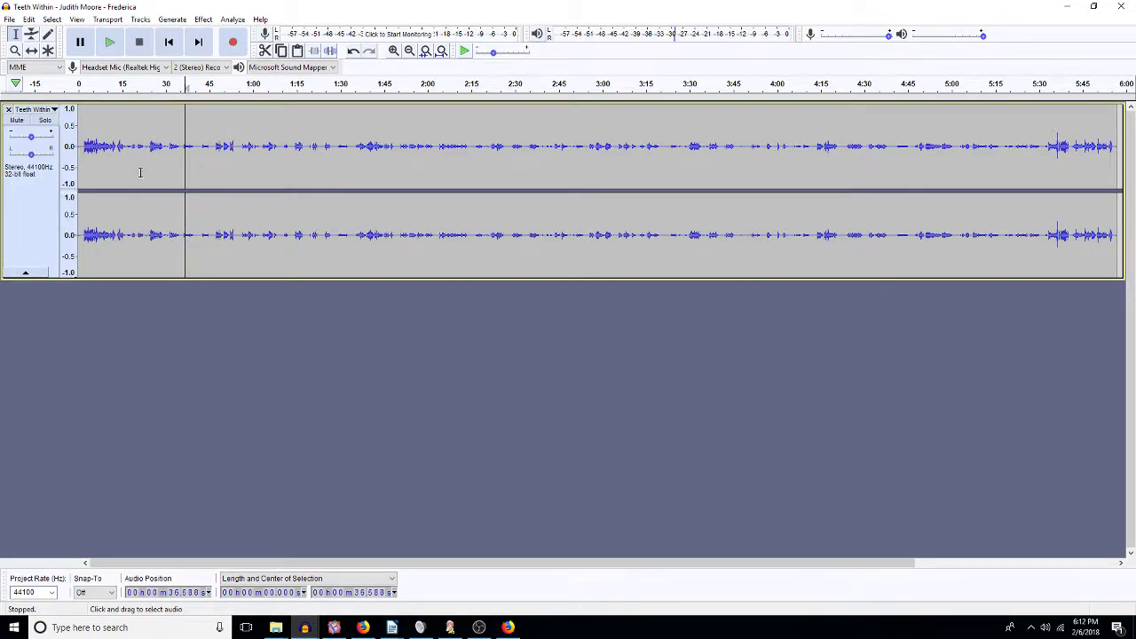
click(55, 110)
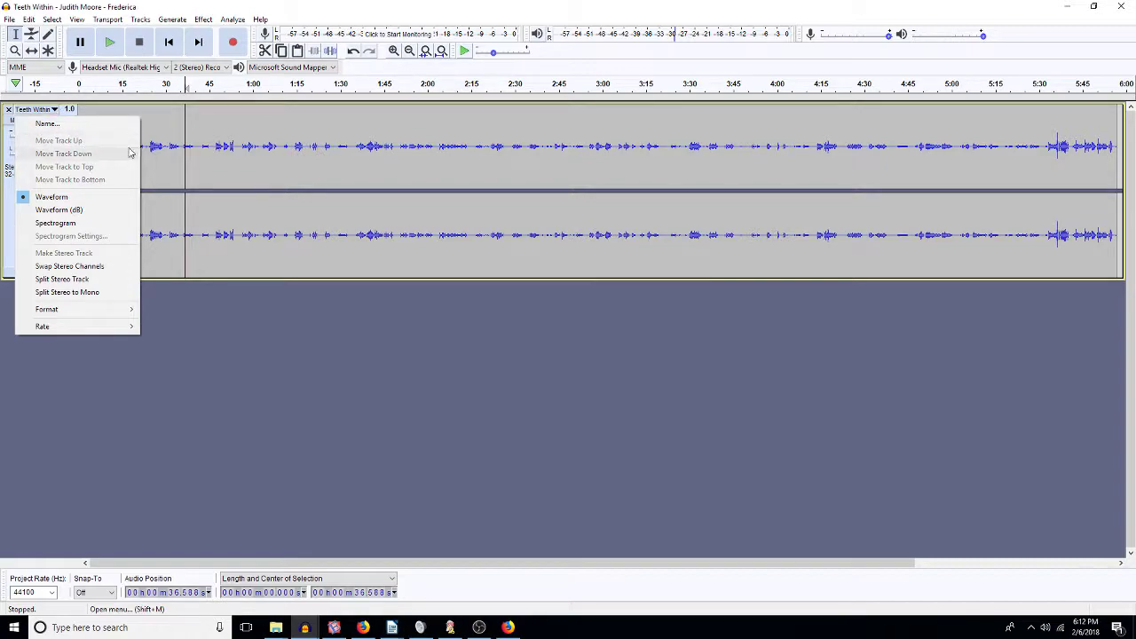
click(195, 153)
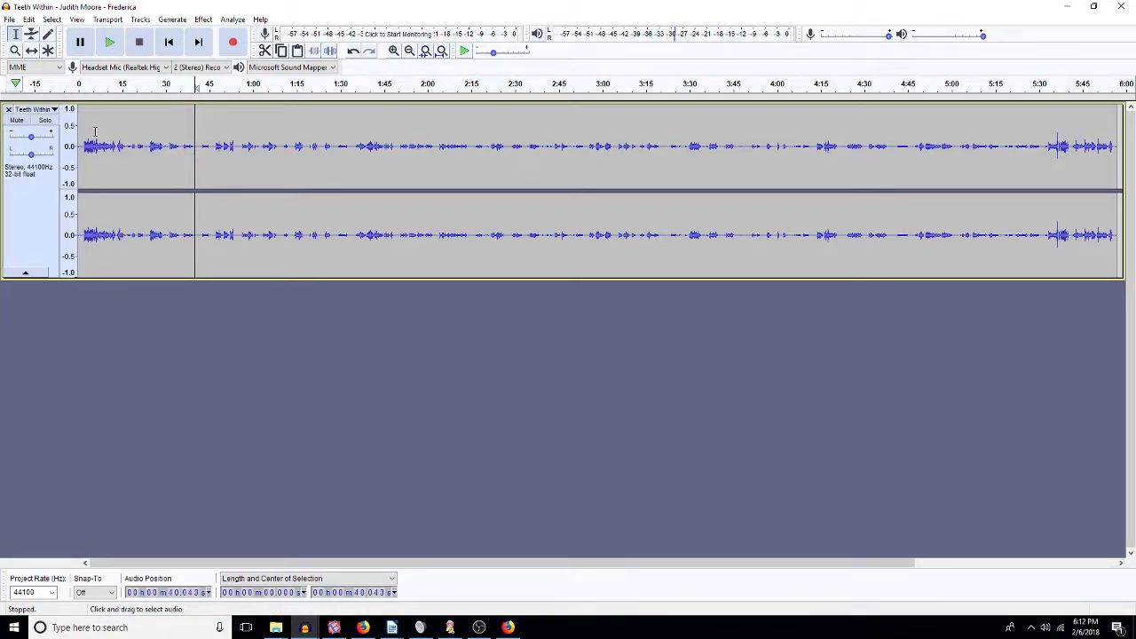
click(55, 109)
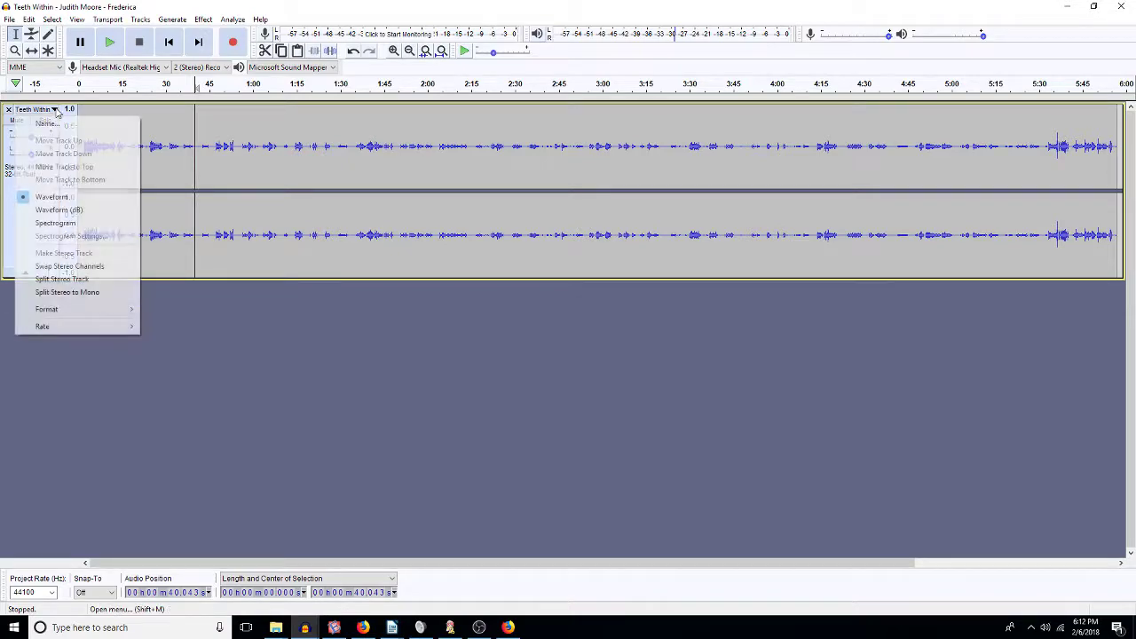
click(68, 292)
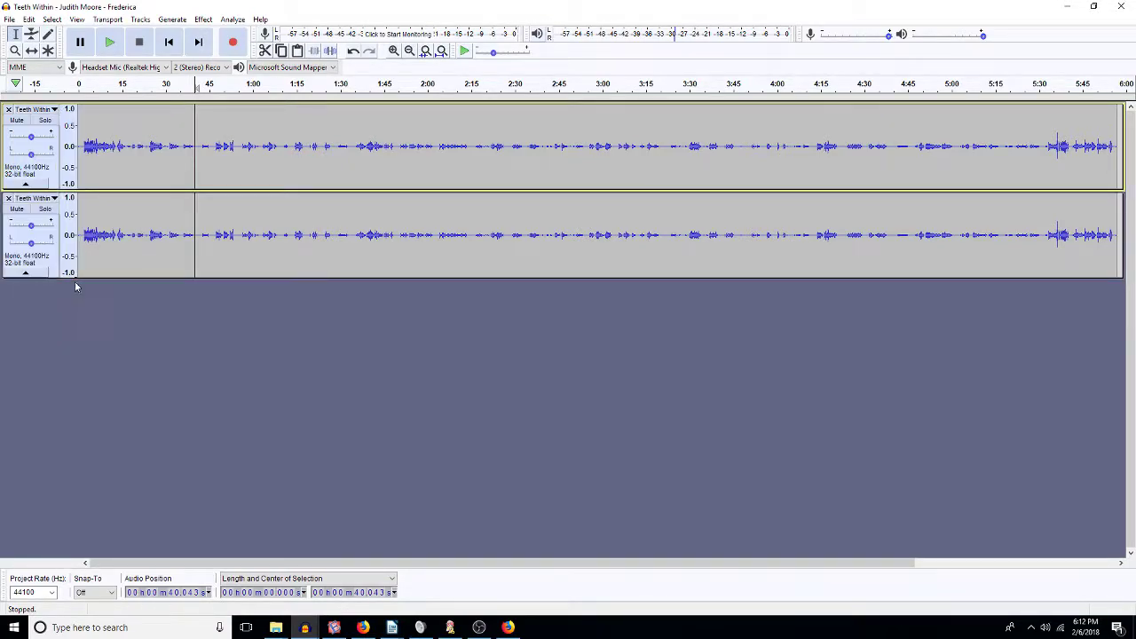
Step: Compare the two mono tracks by soloing and playing each from about 40 s, and delete the second one
click(39, 125)
key(space)
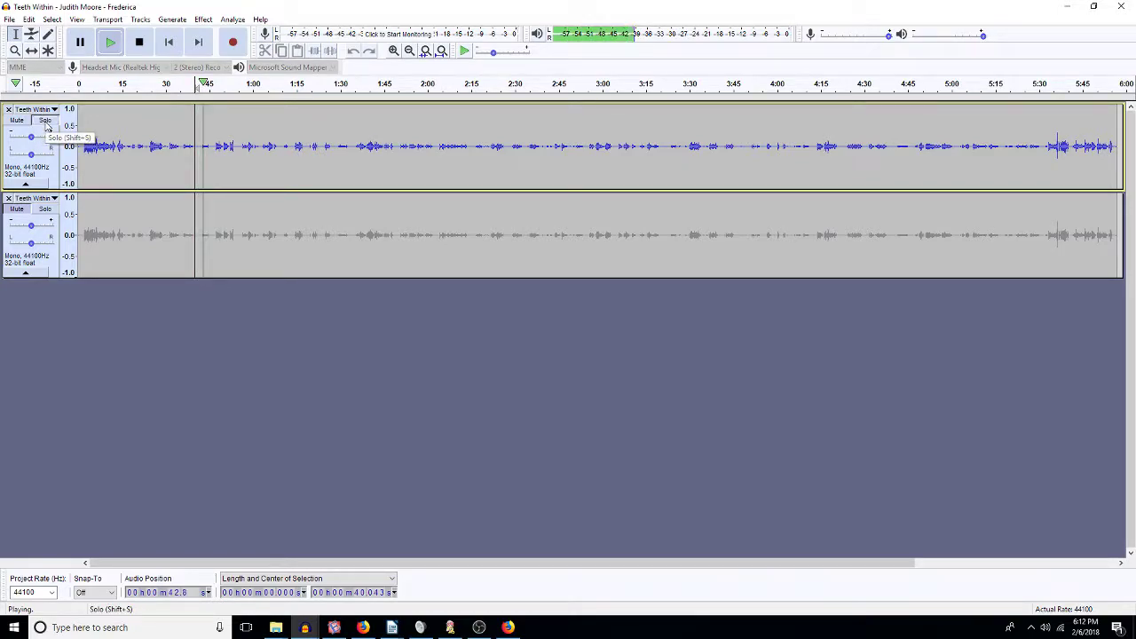
key(space)
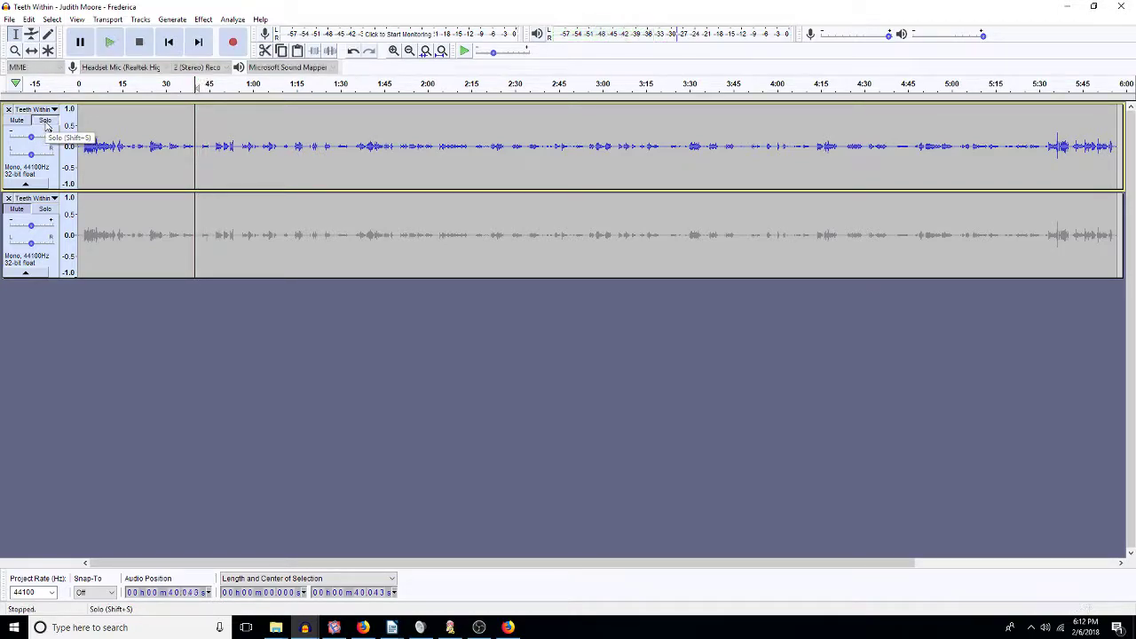
click(46, 209)
key(space)
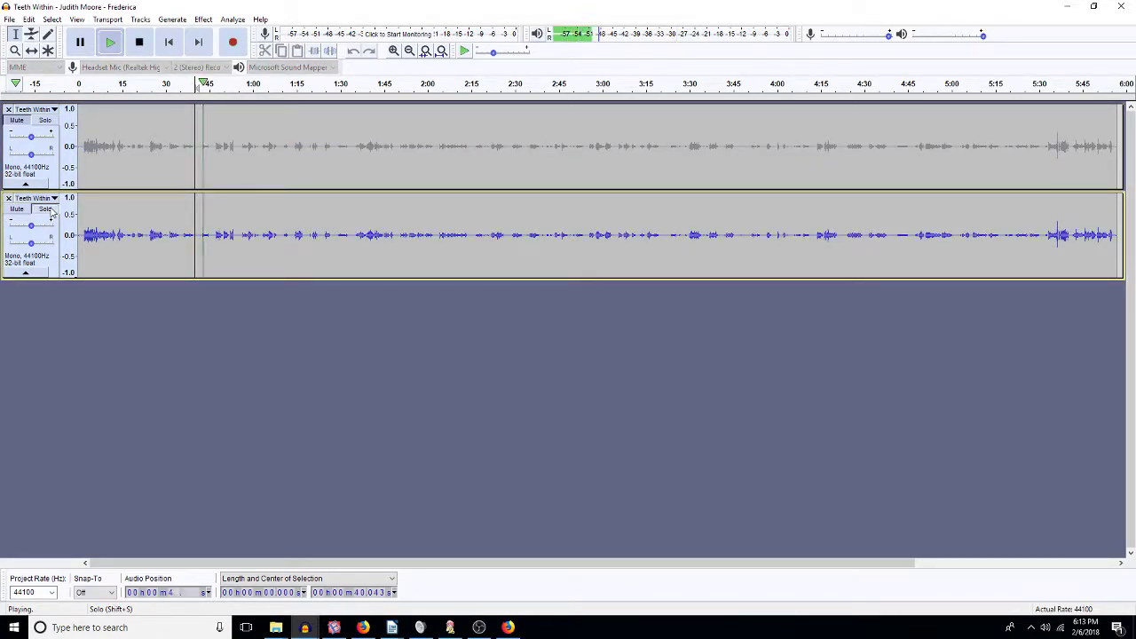
key(space)
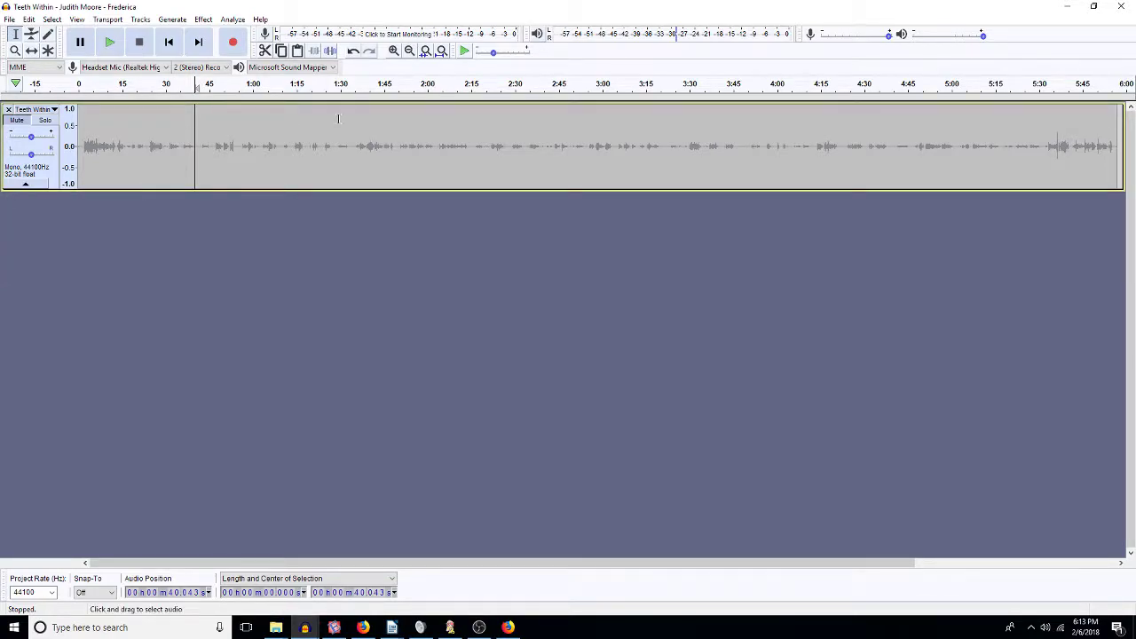
Step: Solo the remaining mono track, select all of its audio and duplicate it onto a new track
click(39, 131)
click(159, 171)
double_click(664, 149)
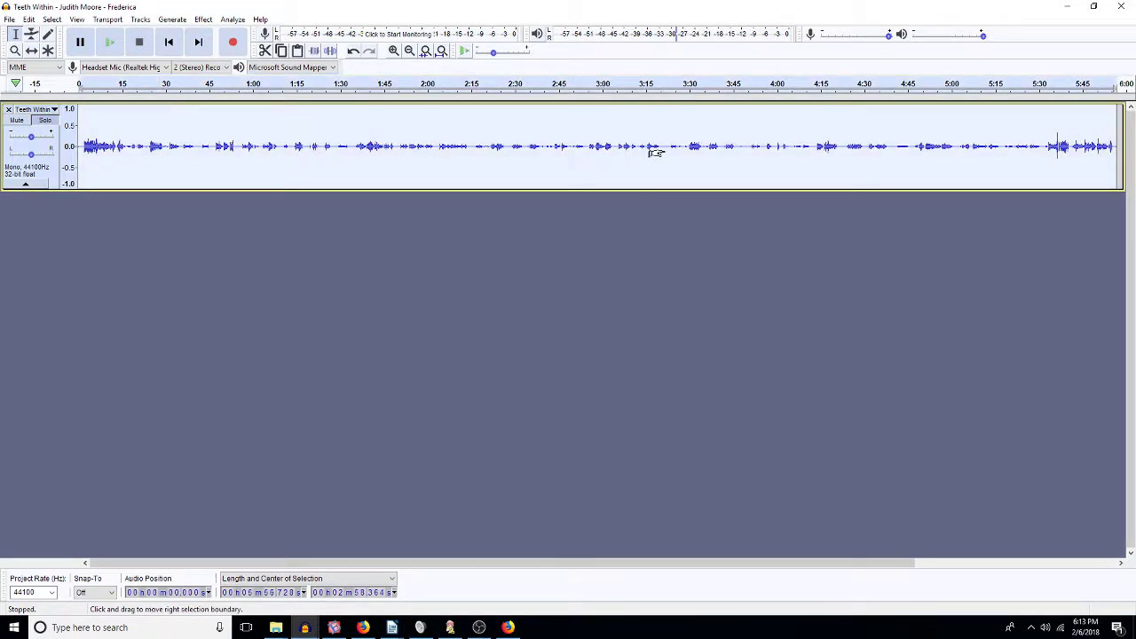
key(ctrl+d)
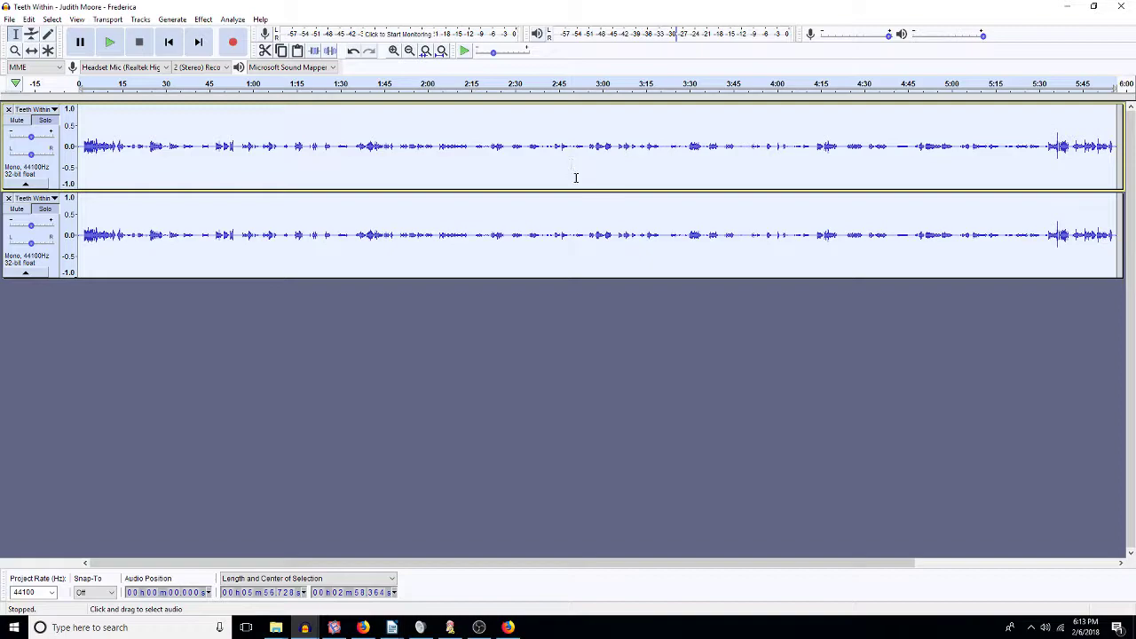
Step: Play the original and duplicate tracks together from about 47 s
click(203, 164)
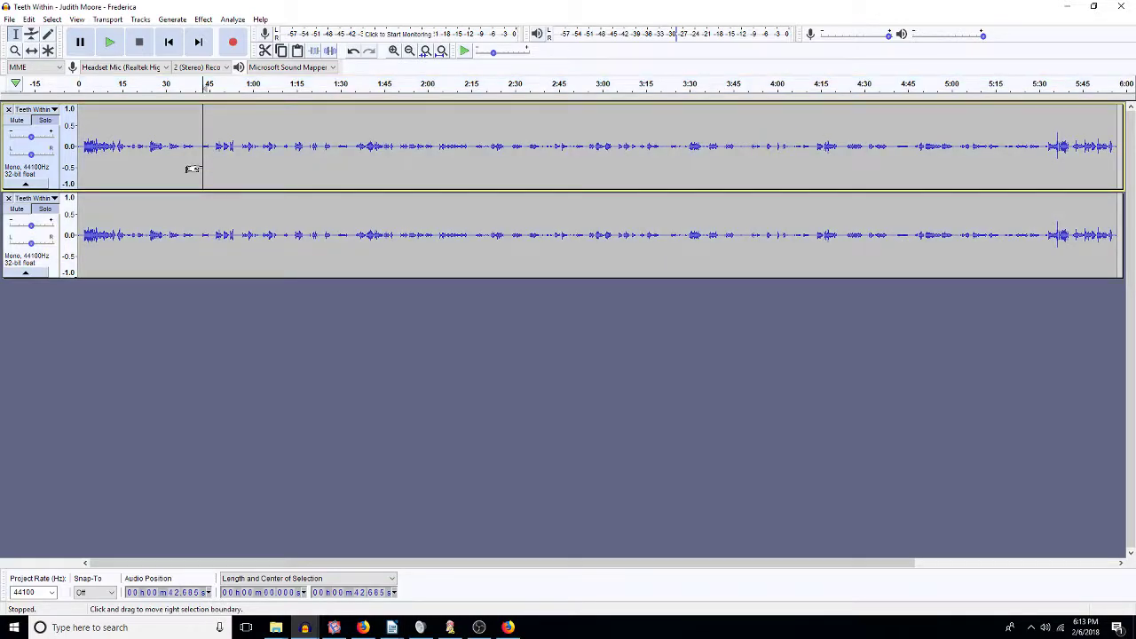
double_click(202, 165)
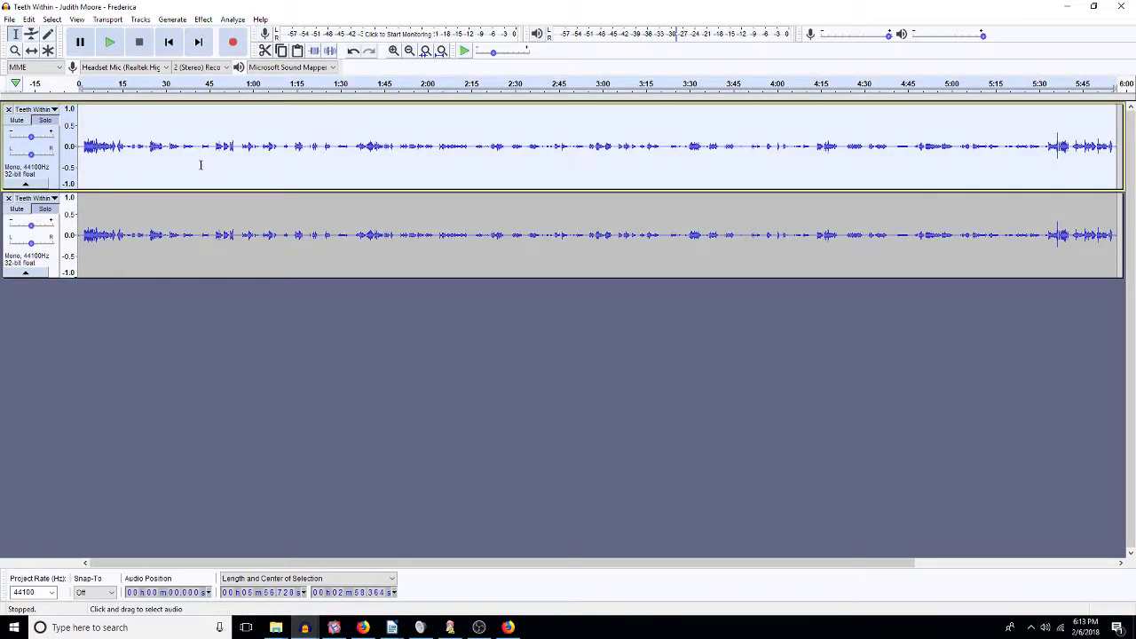
click(216, 148)
key(space)
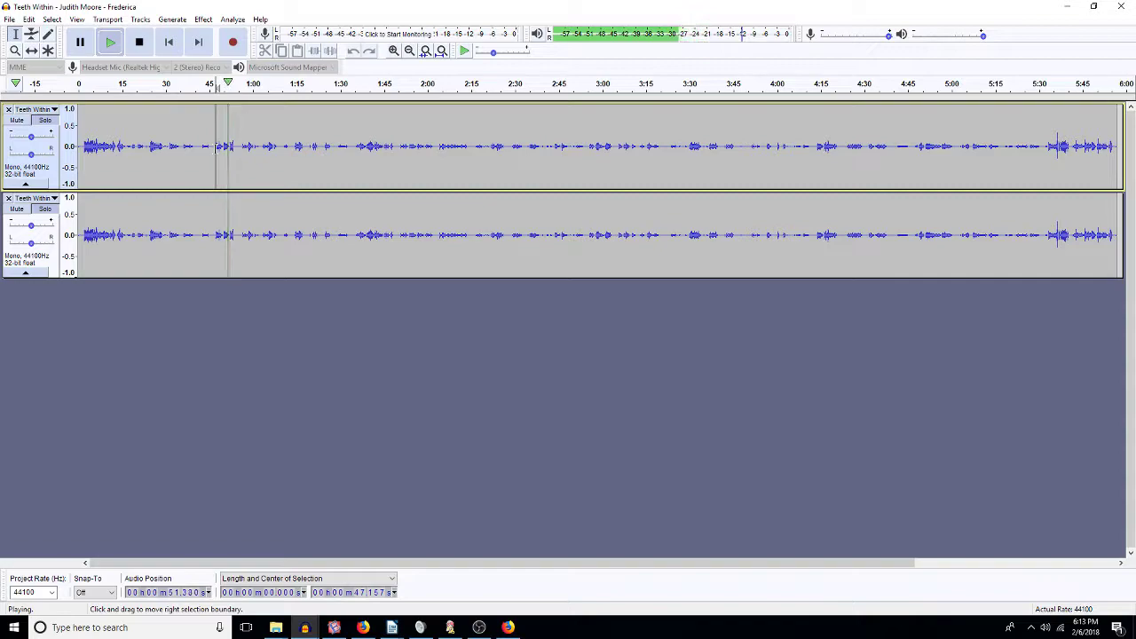
key(space)
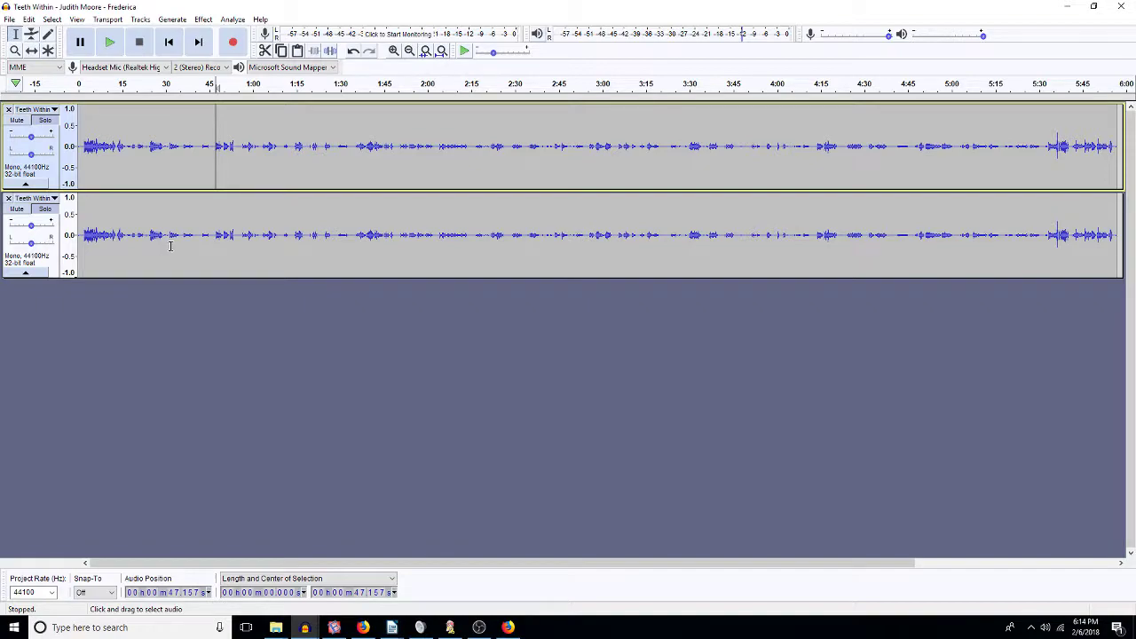
Step: Collapse the first track and duplicate the entire second track as a third one
click(170, 246)
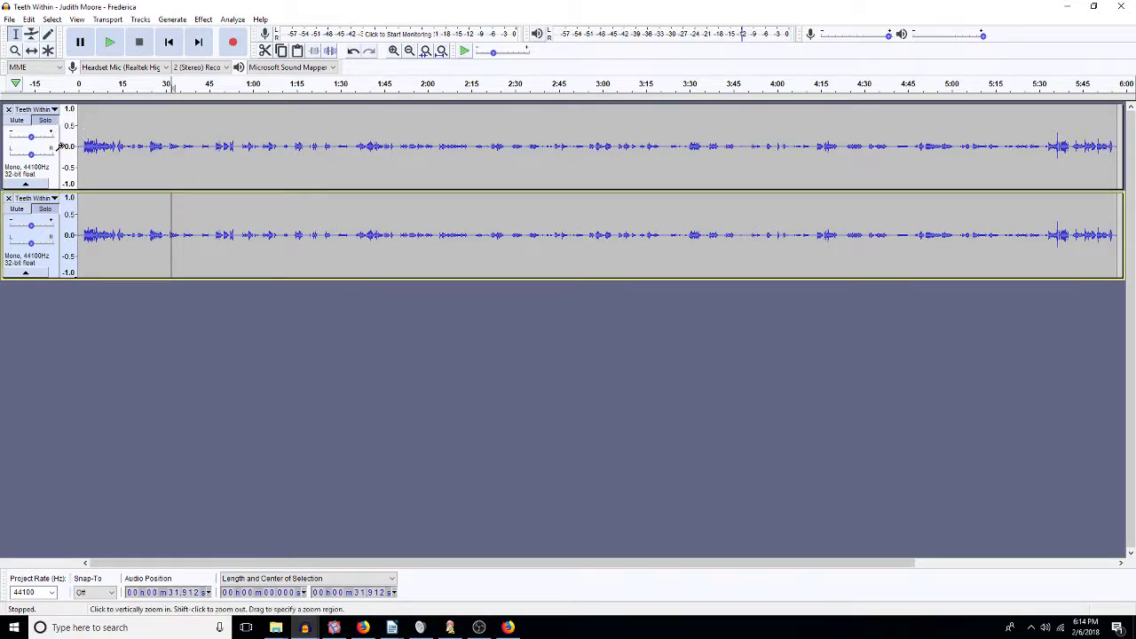
click(25, 184)
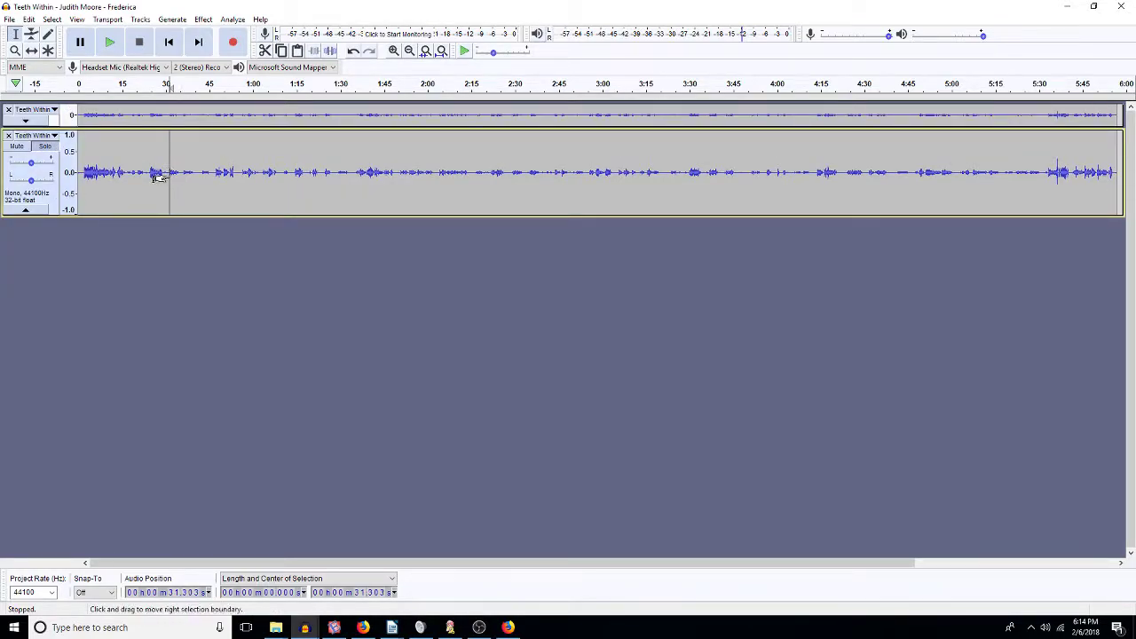
double_click(169, 174)
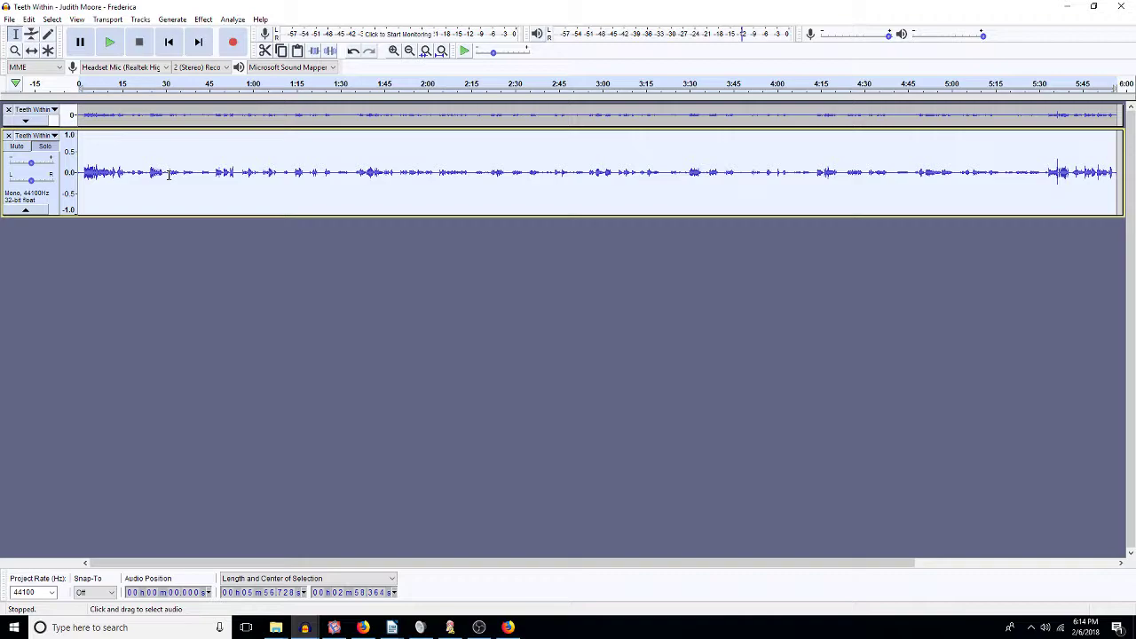
key(ctrl+d)
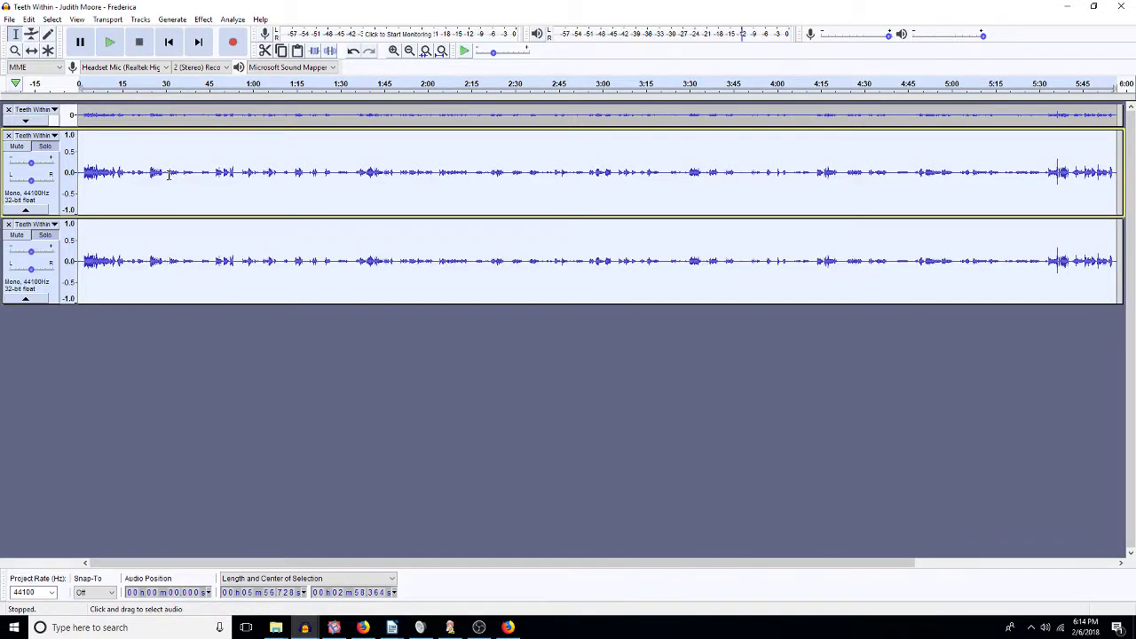
Step: Apply a High Pass Filter to the whole second track
double_click(169, 196)
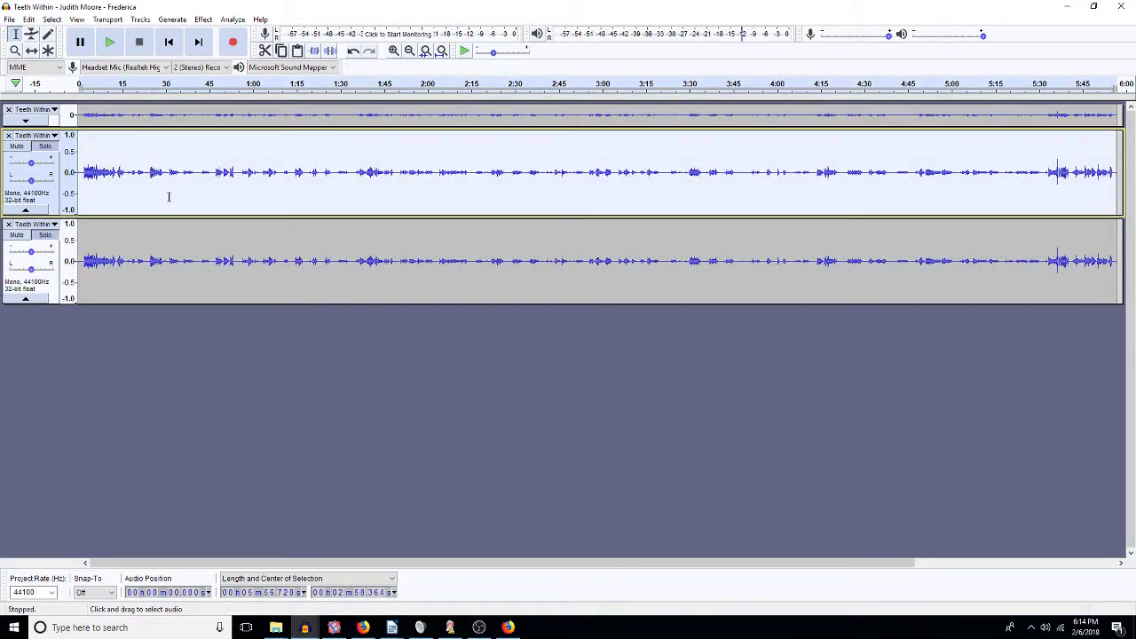
key(ctrl+r)
text(30)
key(Return)
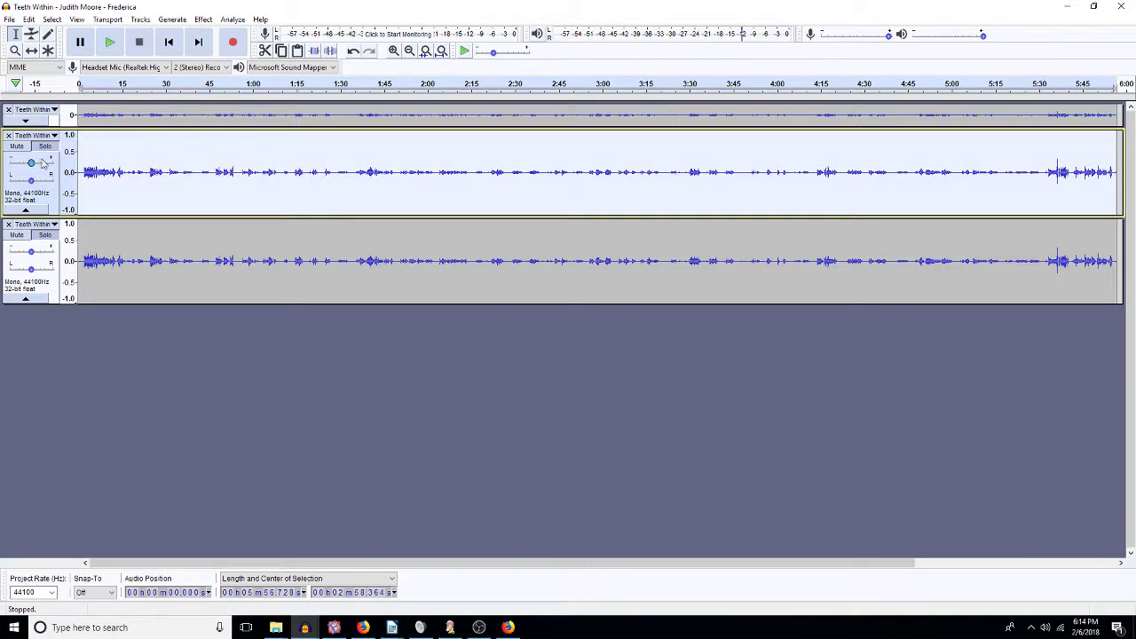
Step: Compare the filtered second track with the unfiltered third track by soloing and playing each from about 46 s
click(52, 238)
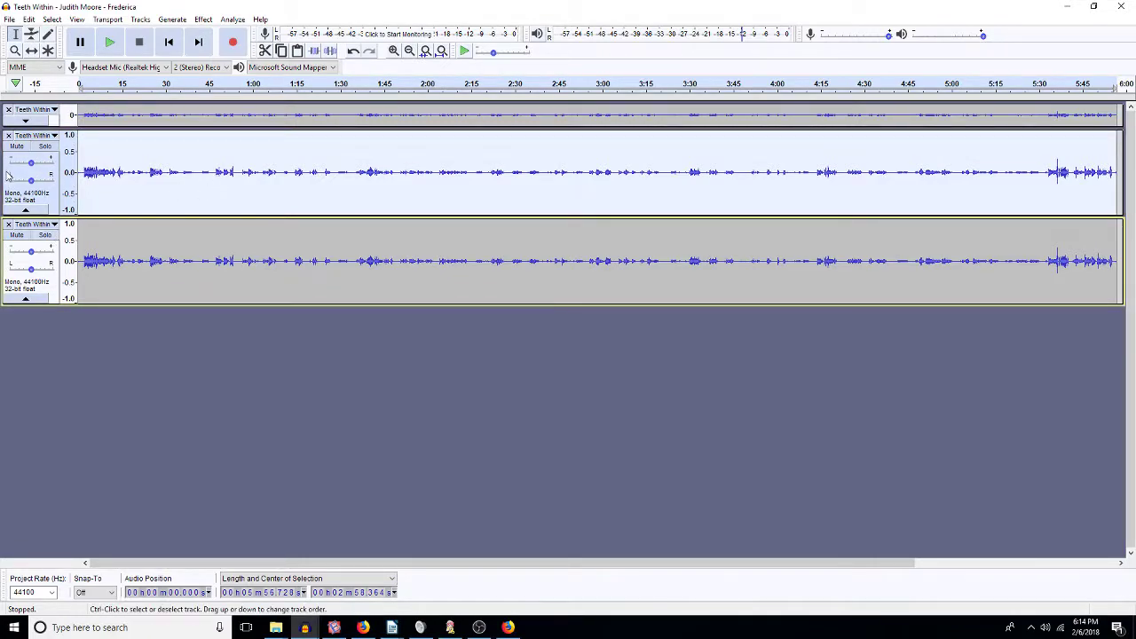
click(48, 149)
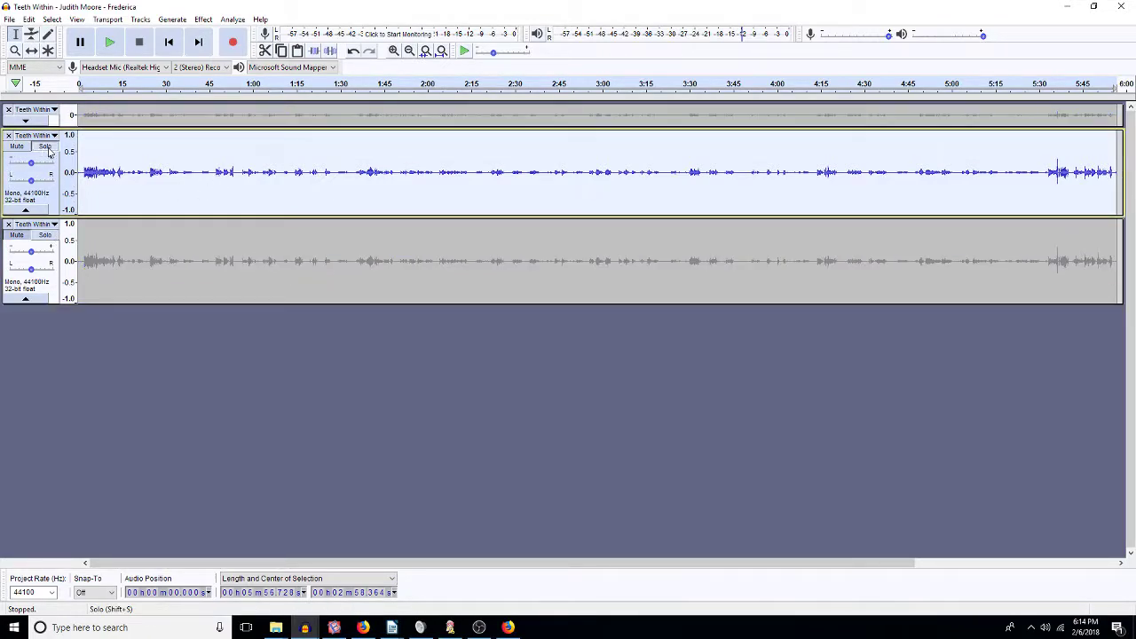
click(213, 174)
key(space)
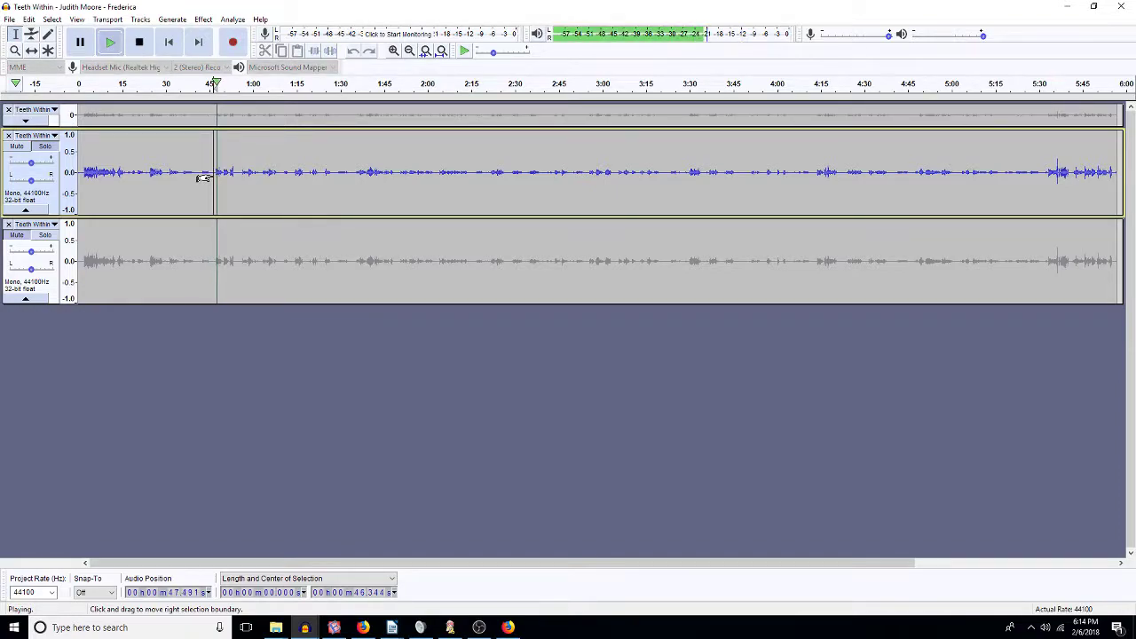
key(space)
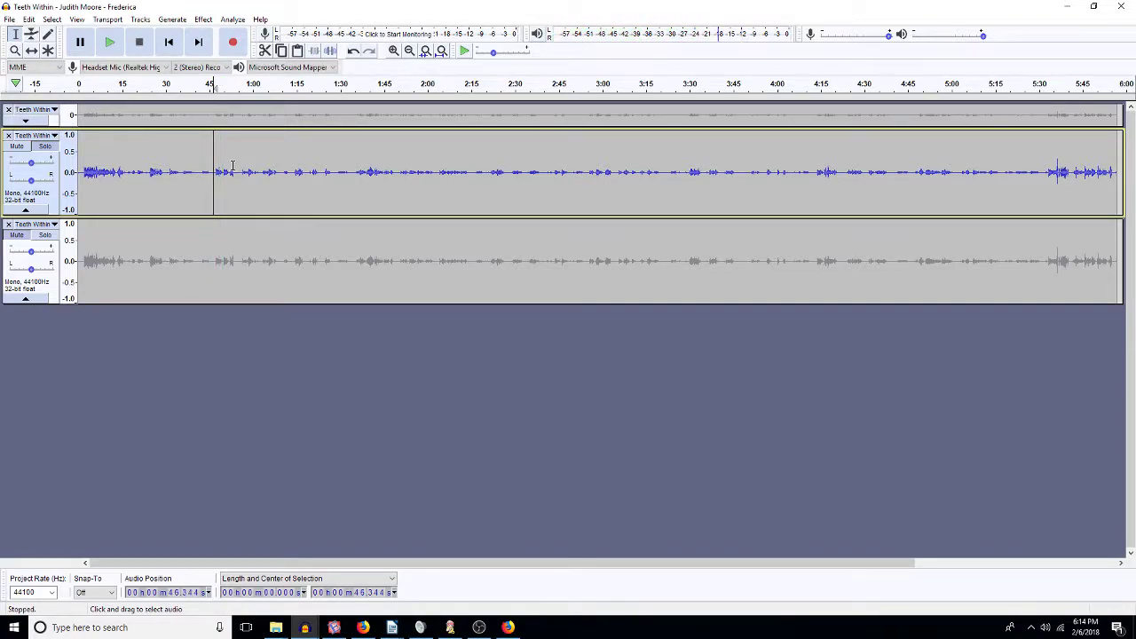
click(47, 241)
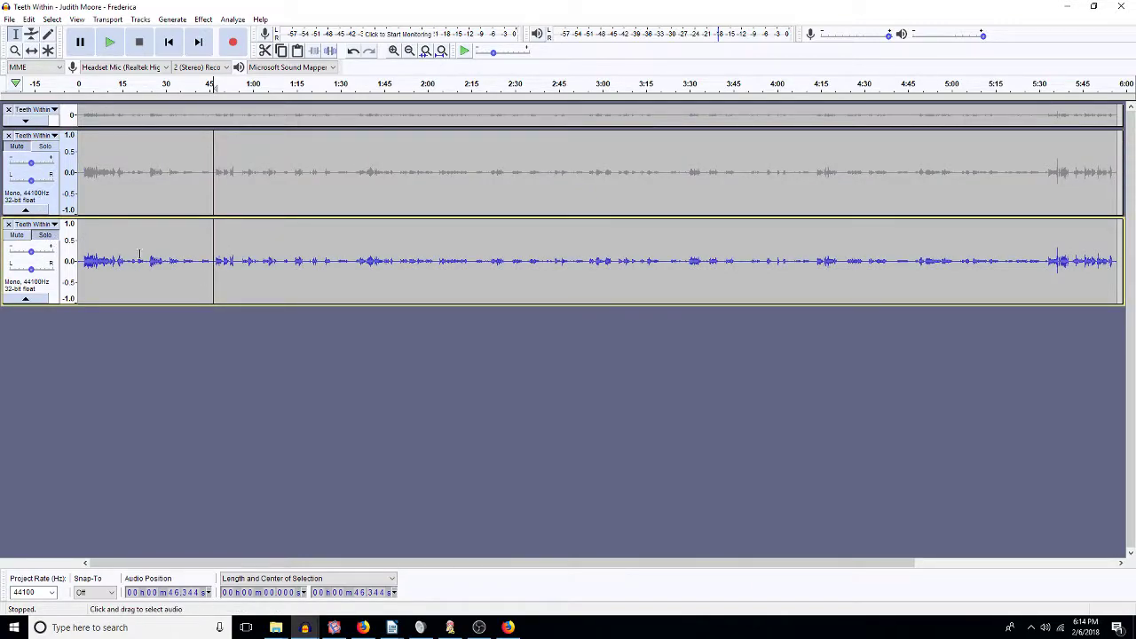
key(space)
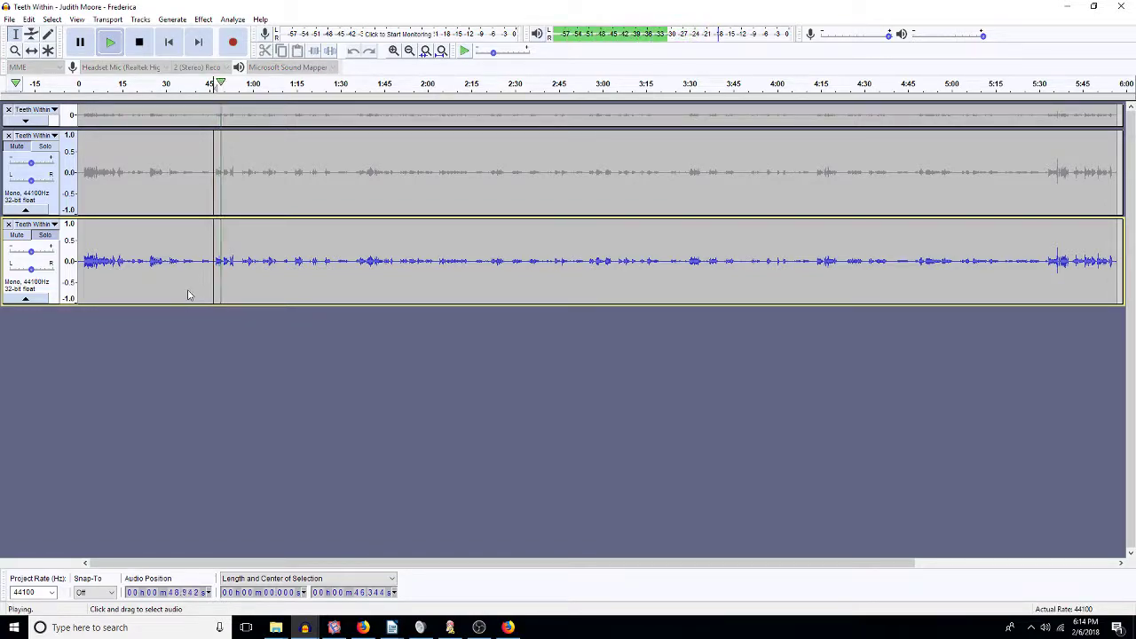
key(space)
Step: Apply a 400 Hz High Pass Filter with 6 dB rolloff to the whole third track and play it from about 46 s
double_click(193, 282)
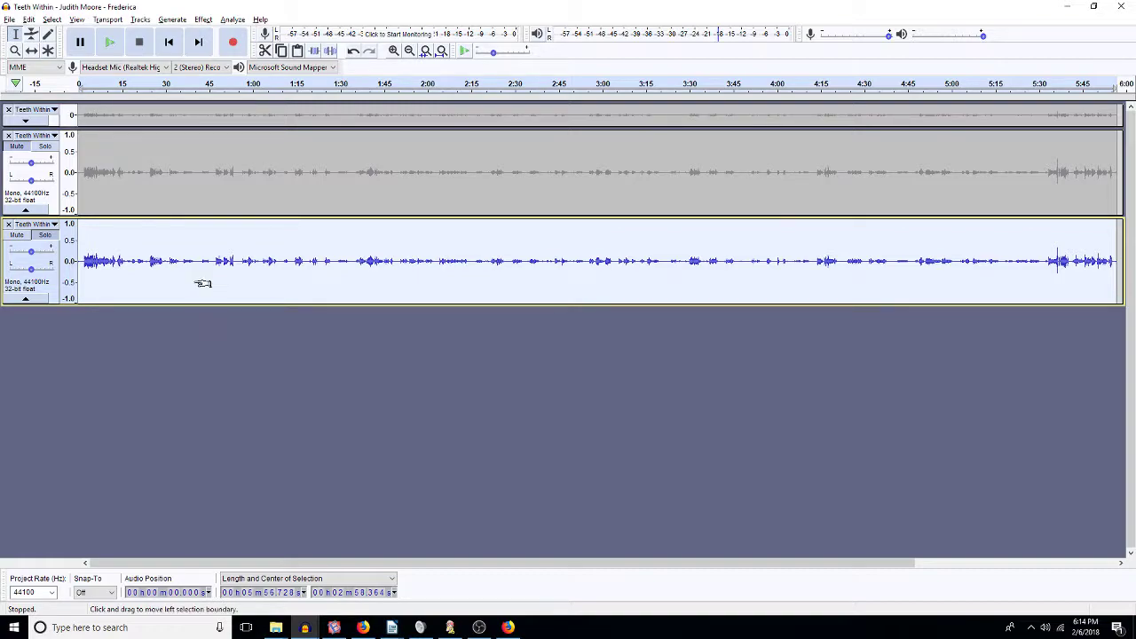
key(ctrl+r)
text(4)
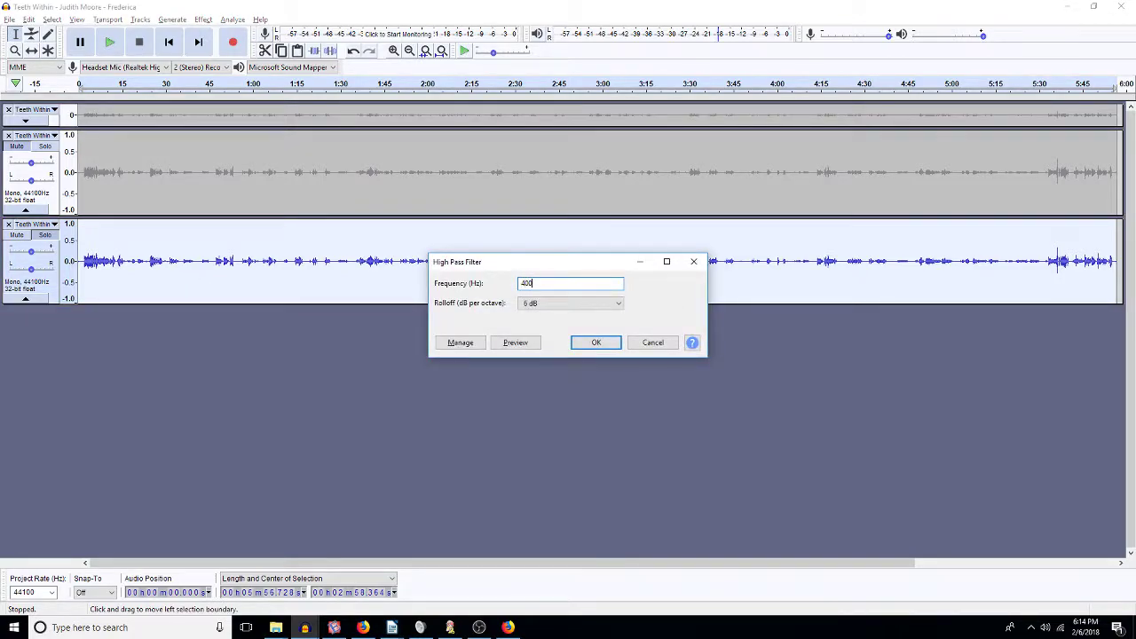
key(Return)
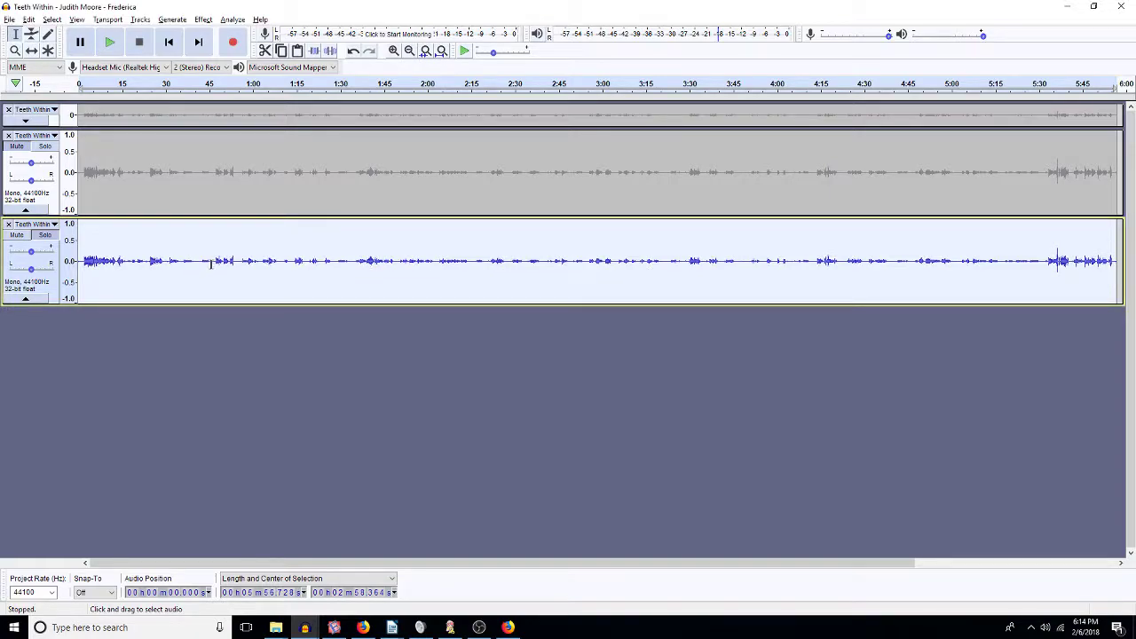
click(211, 264)
key(space)
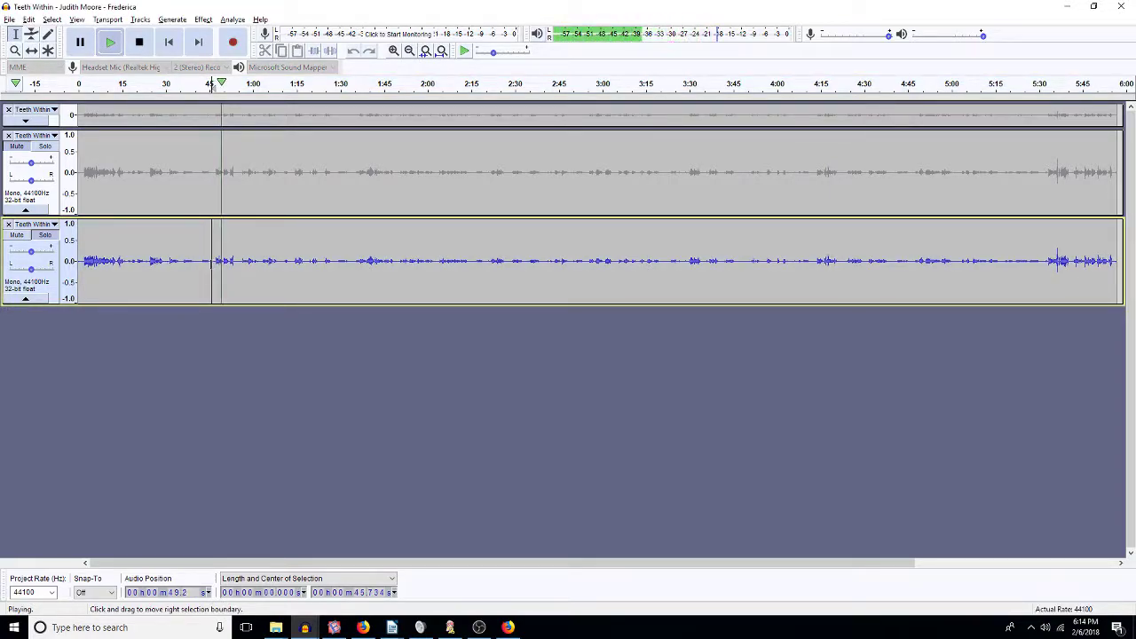
key(space)
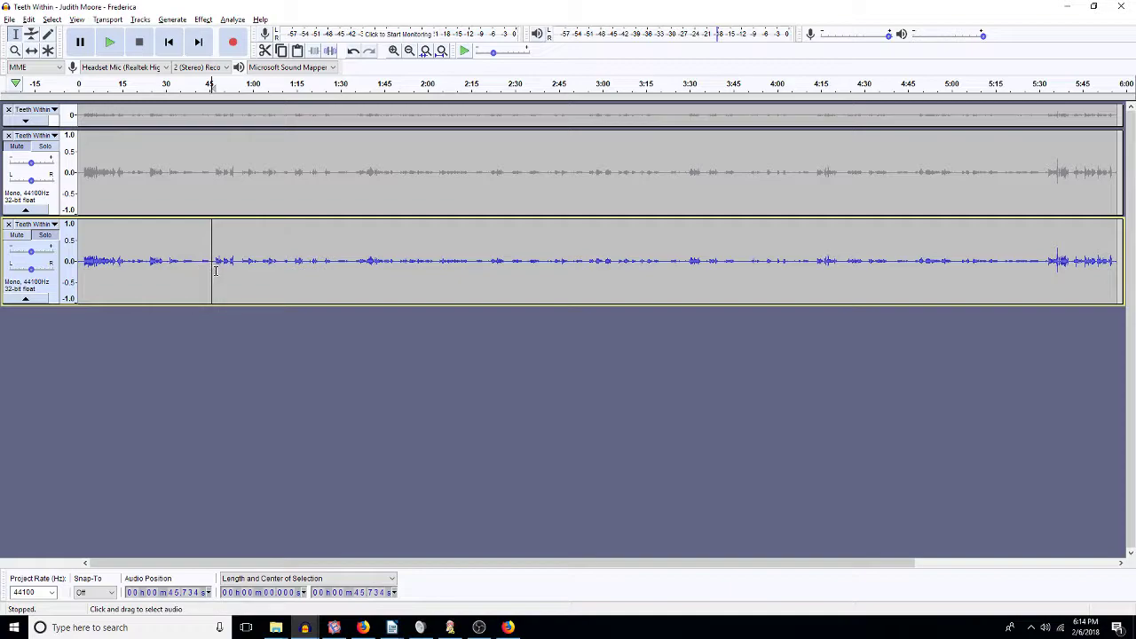
Step: Remove the muted second track so only the soloed copy remains below the collapsed first track
double_click(216, 271)
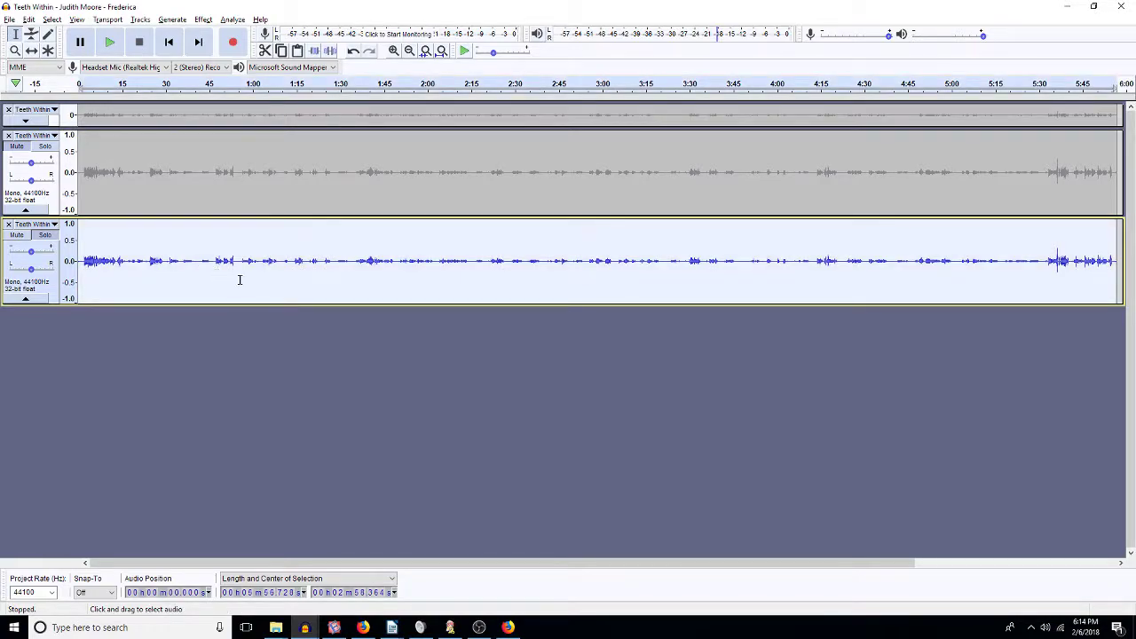
drag(335, 263, 55, 282)
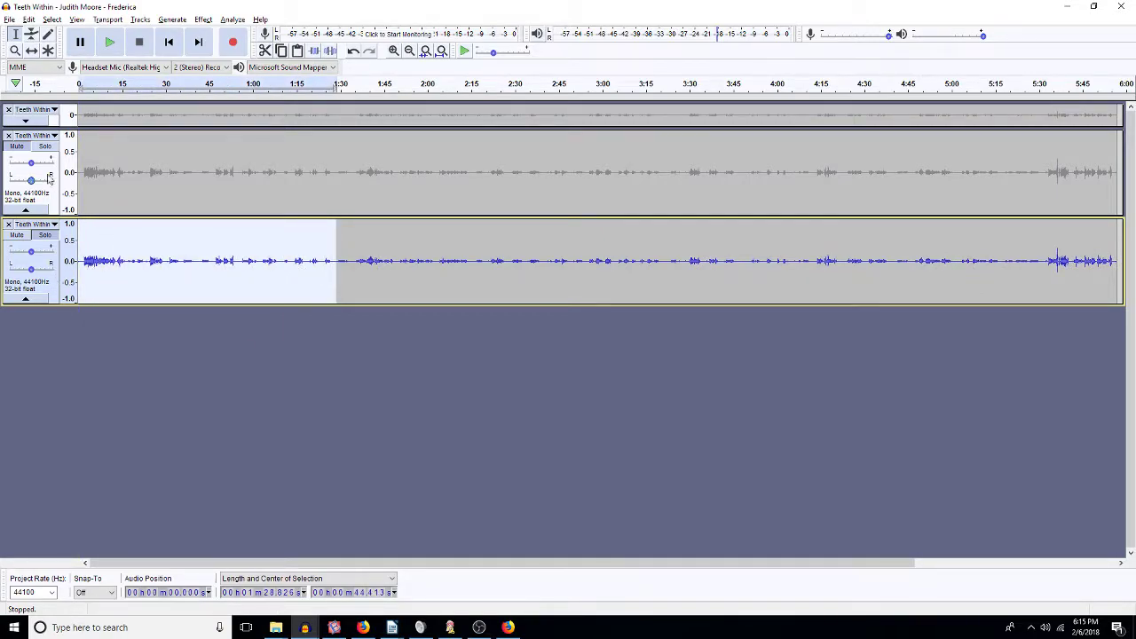
click(9, 136)
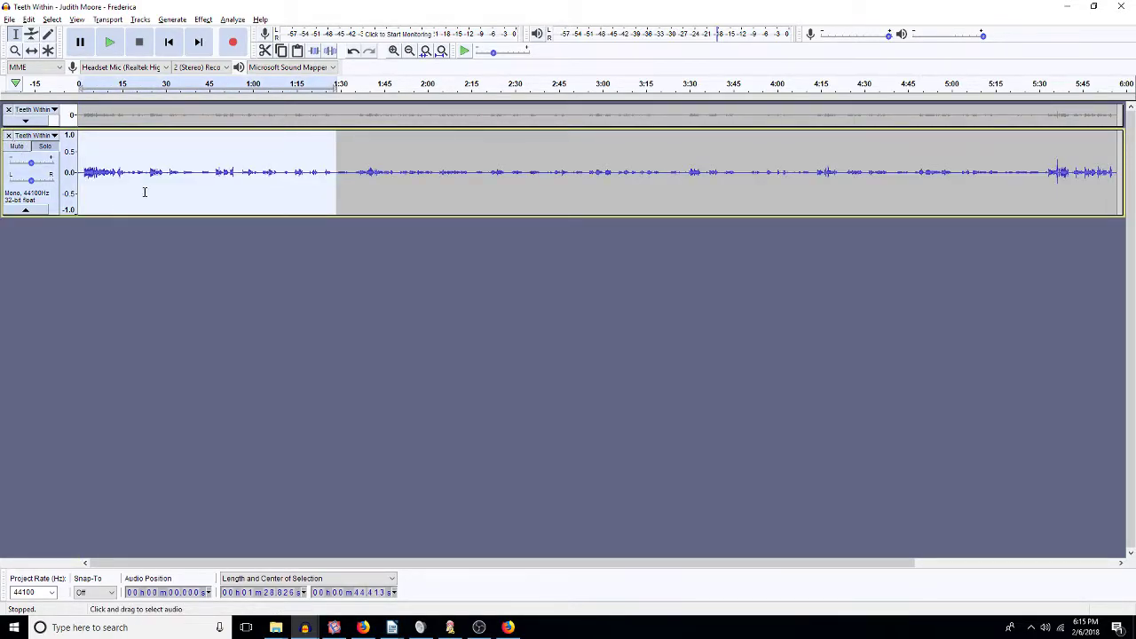
Step: Play the remaining filtered track briefly from about 25 s to check its sound
double_click(144, 191)
click(151, 175)
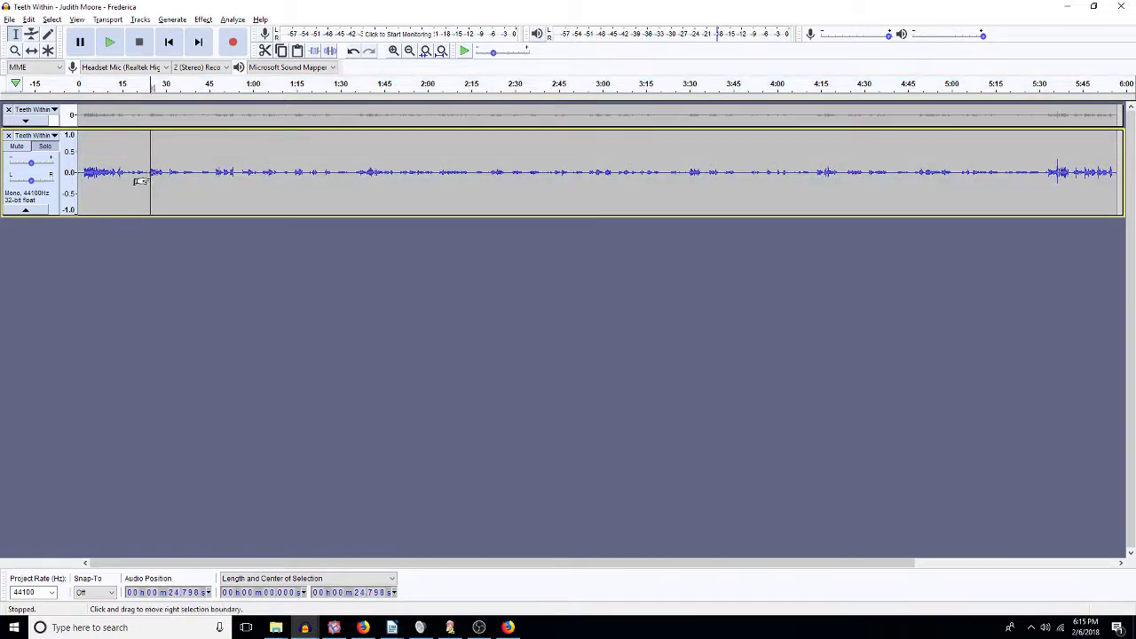
key(space)
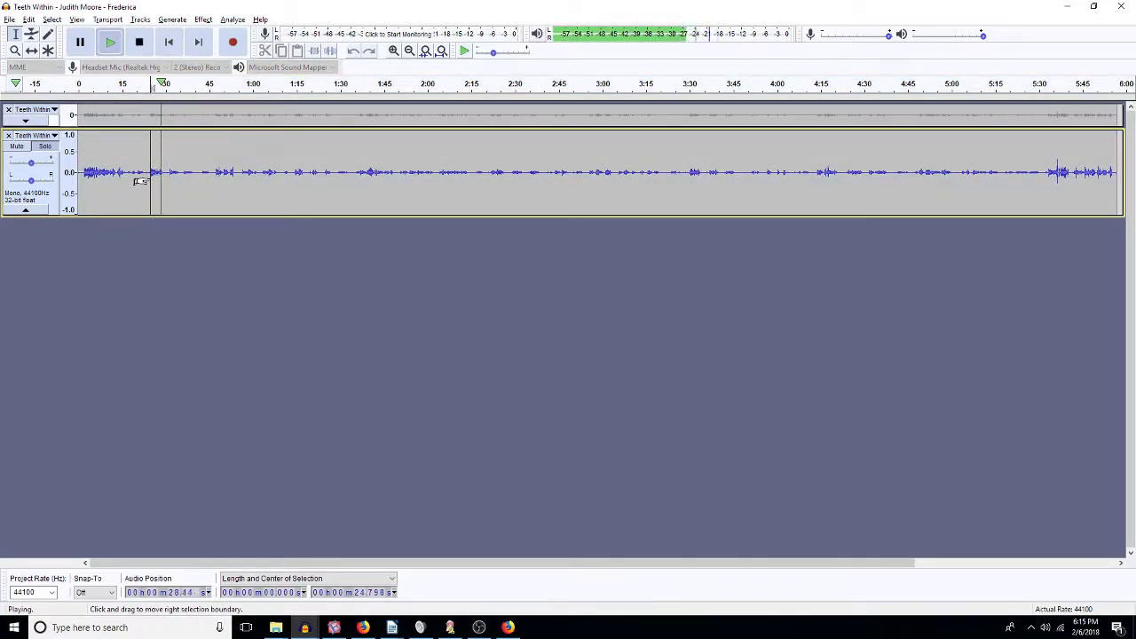
key(space)
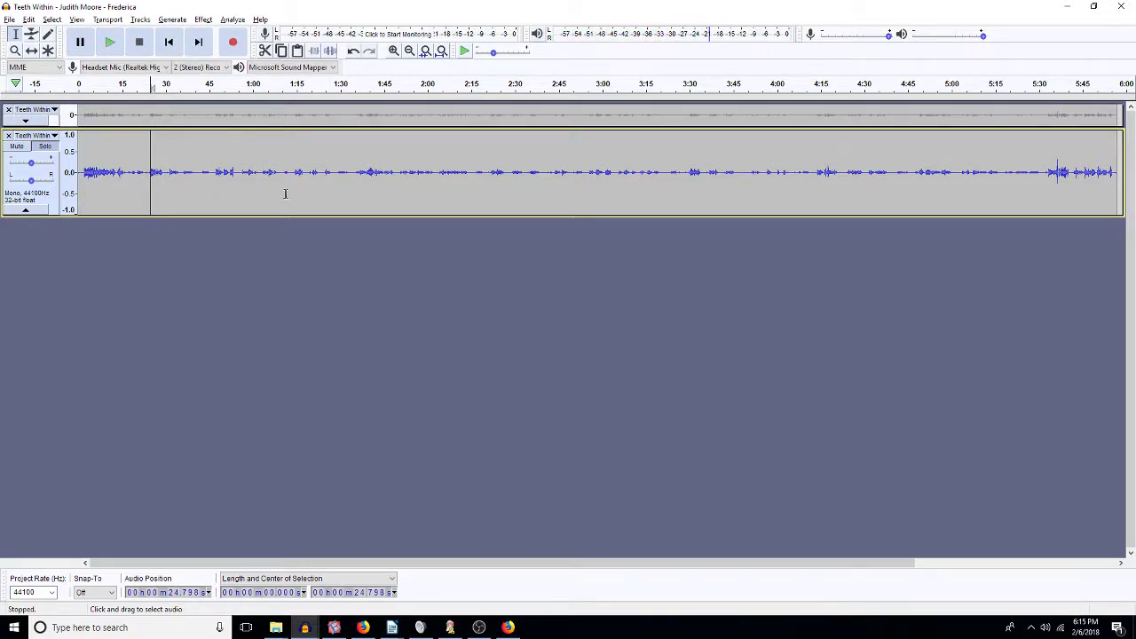
Step: Duplicate the entire second track as a third track
click(482, 171)
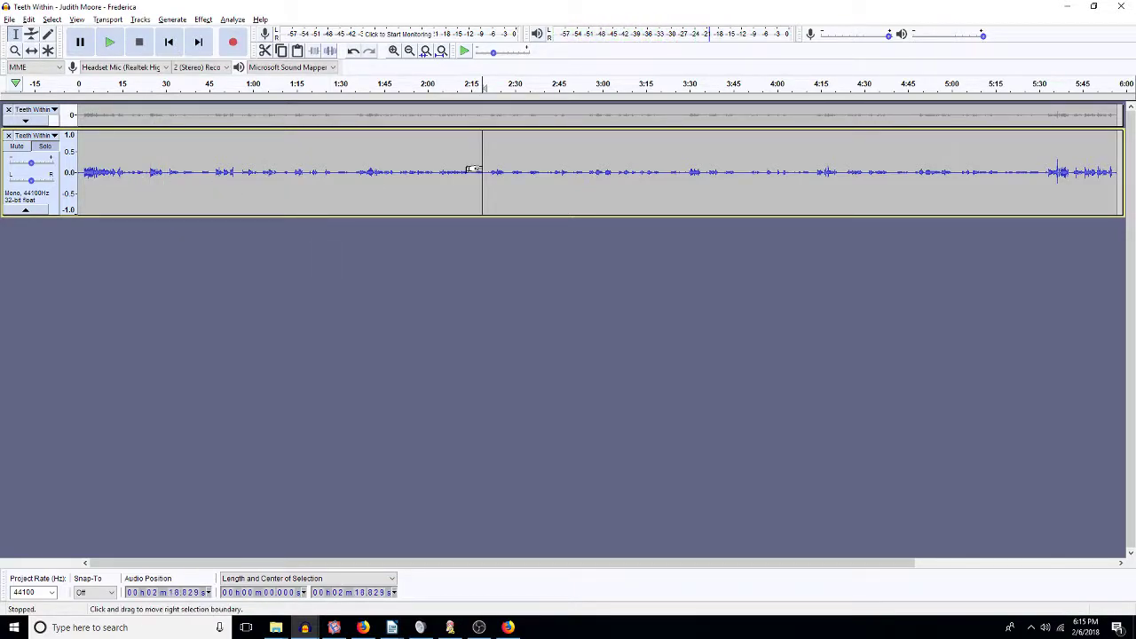
double_click(413, 189)
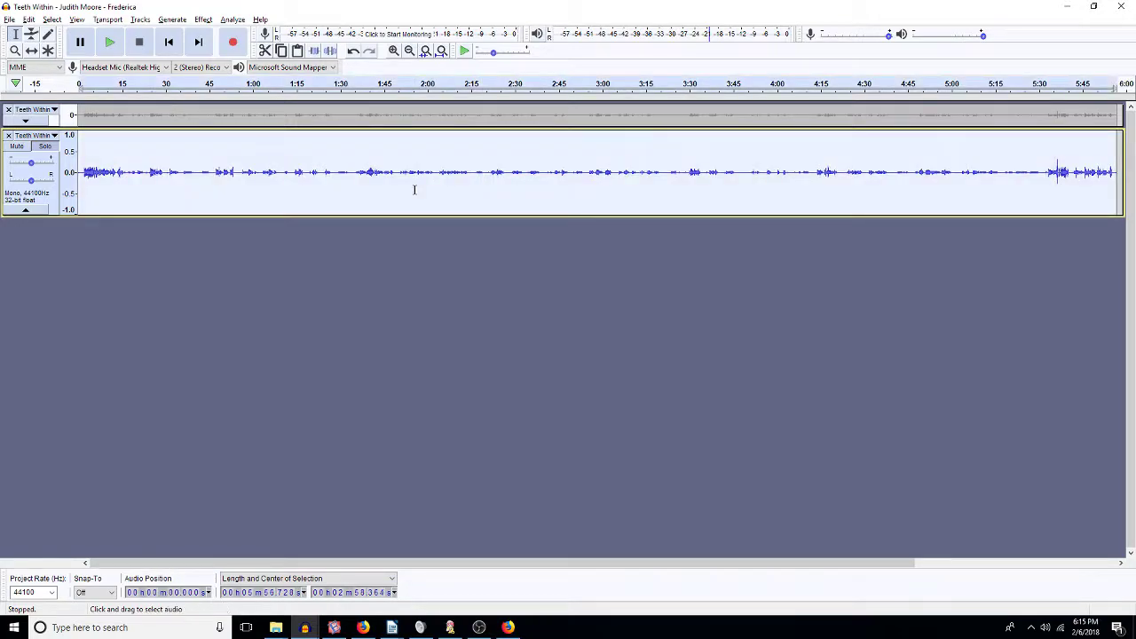
key(ctrl+d)
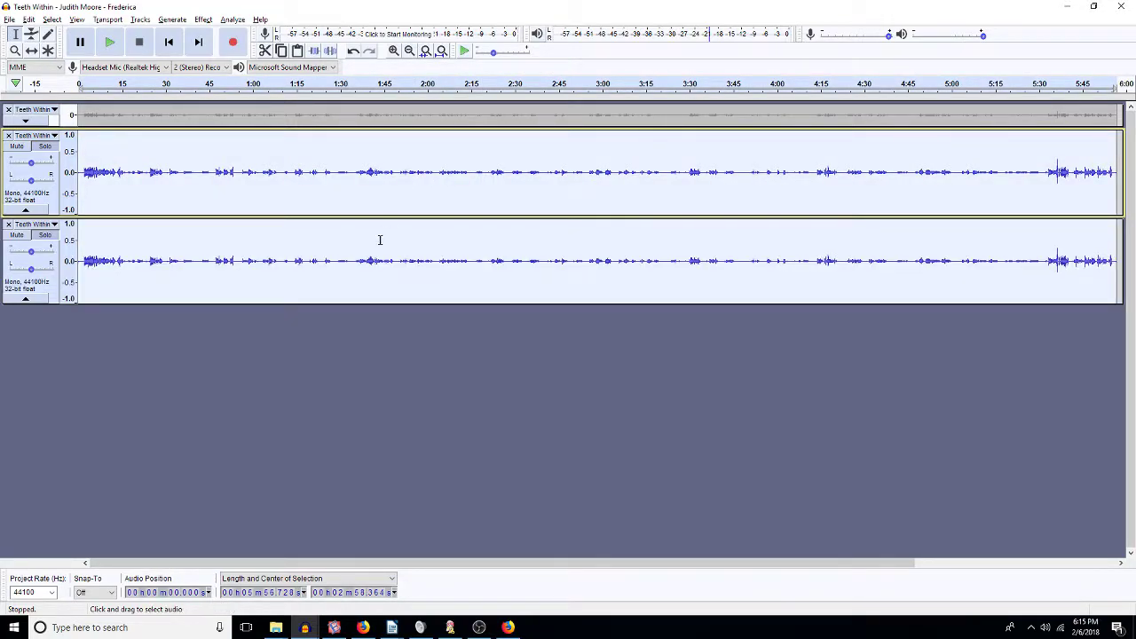
Step: Delete the opening speech from about 2 s to 20 s in the third track
click(146, 262)
drag(305, 262, 78, 262)
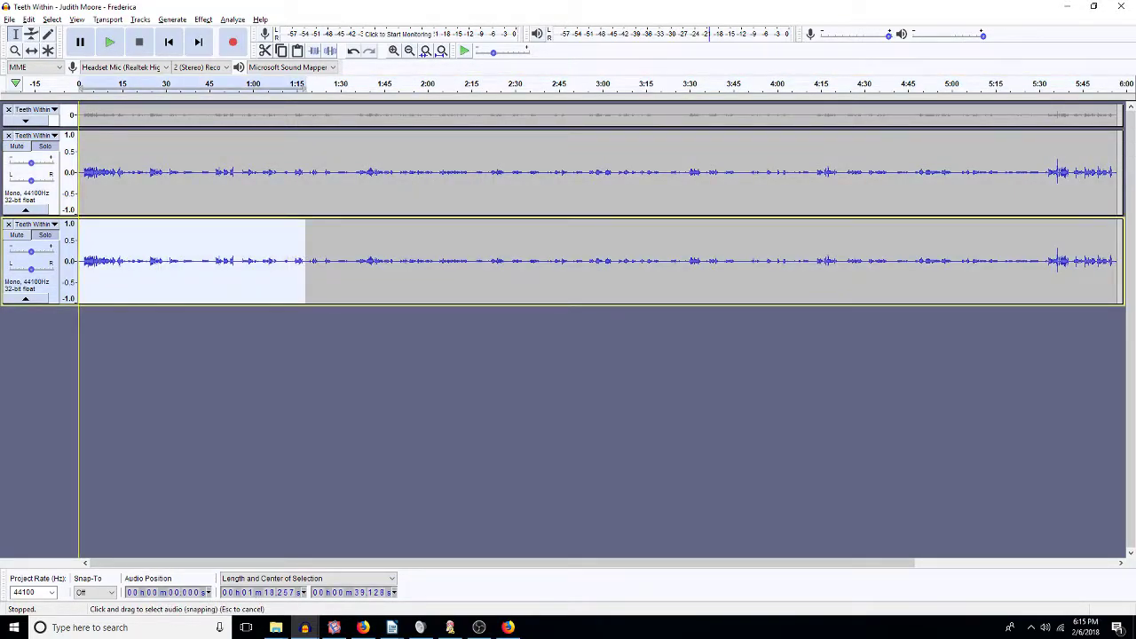
key(space)
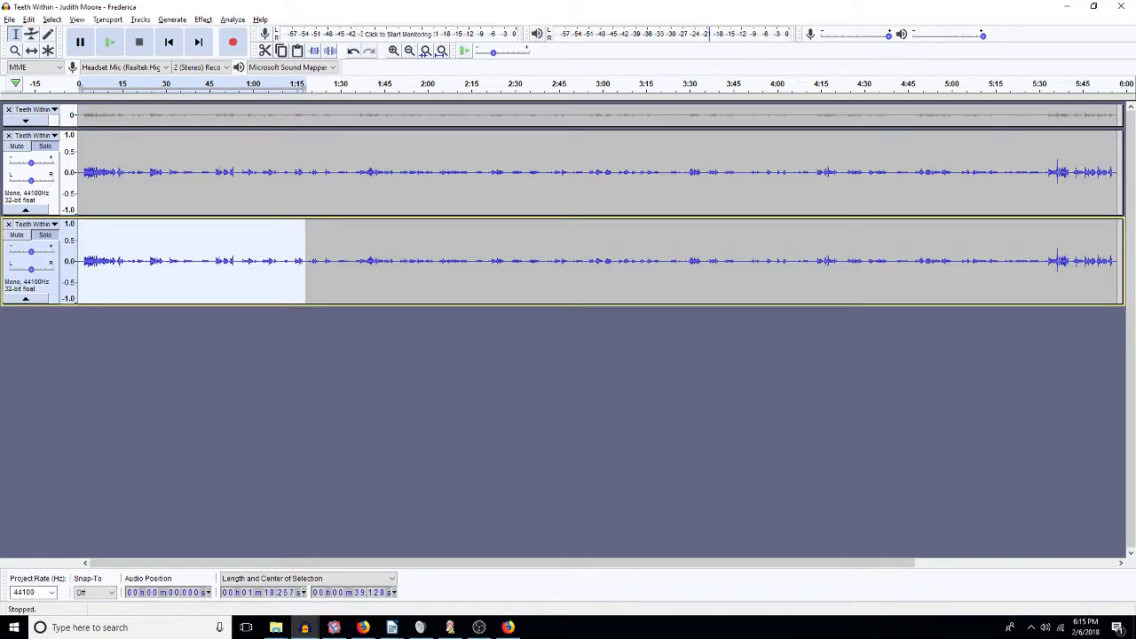
key(ctrl+e)
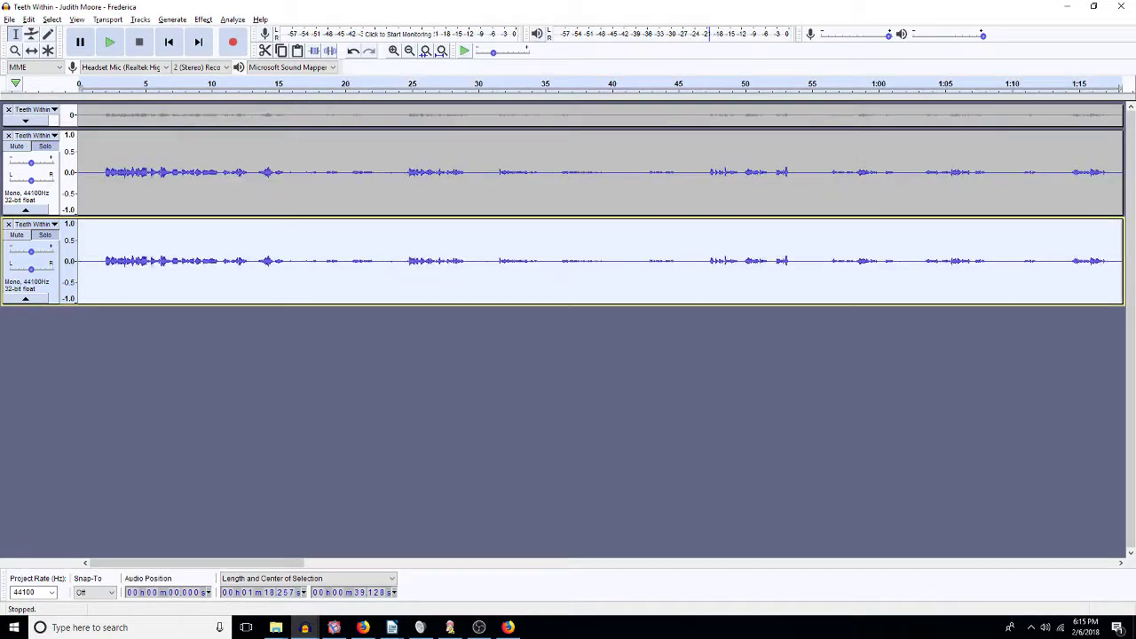
drag(104, 259, 340, 278)
key(Delete)
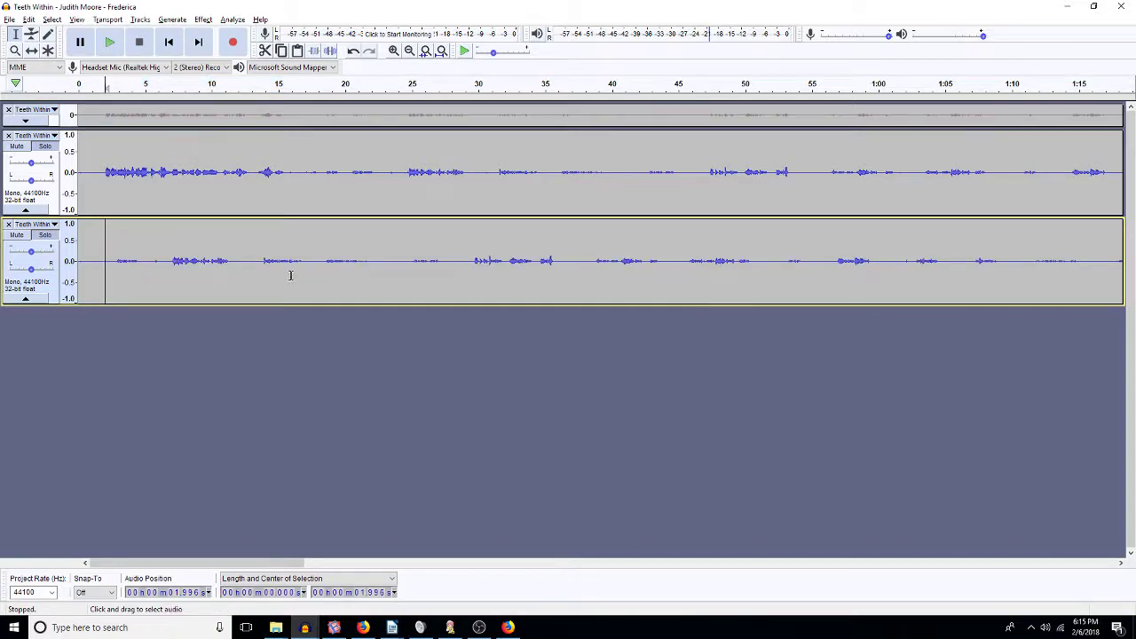
Step: Delete the successive speech passages up to about the 32 s mark in the third track, keeping only the background noise
drag(115, 261, 677, 277)
key(Delete)
key(Delete)
key(Delete)
key(Delete)
key(Delete)
key(Delete)
key(Delete)
key(Delete)
key(Delete)
key(Delete)
key(Delete)
key(Delete)
key(Delete)
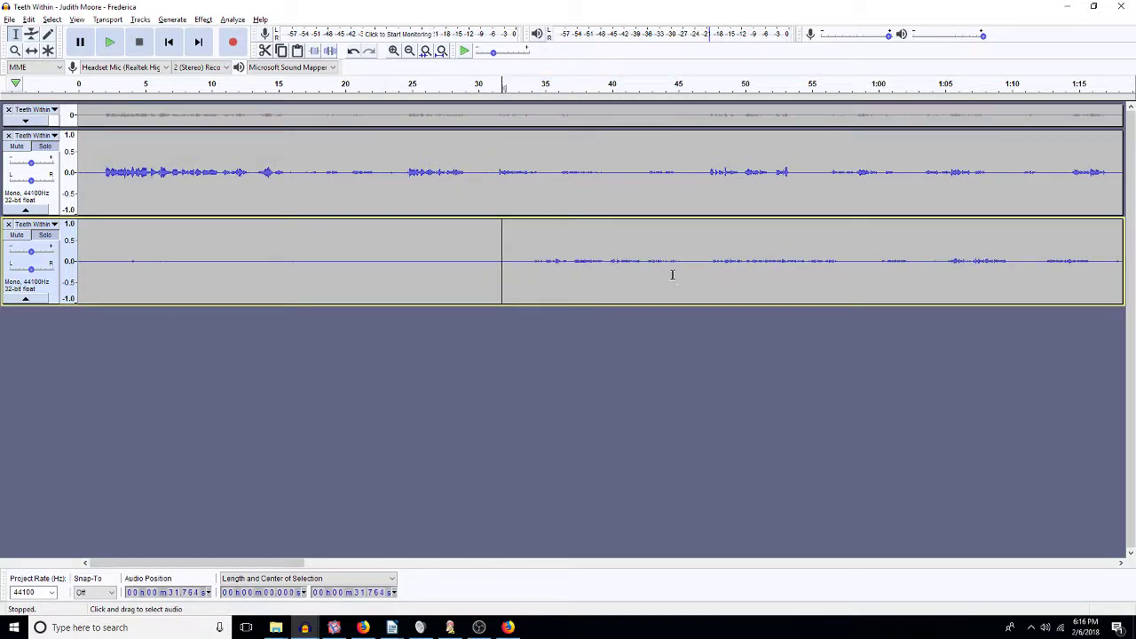
Step: Delete the speech passages that start between about 34 s and 43 s in the third track
drag(530, 262, 683, 286)
key(Delete)
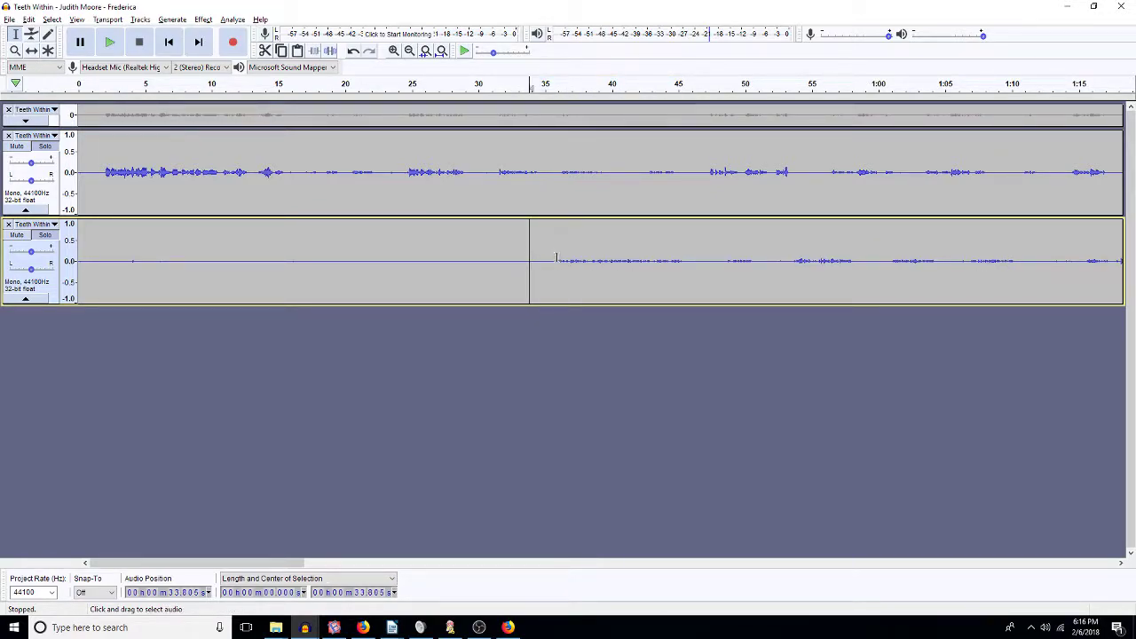
drag(553, 260, 686, 286)
key(Delete)
drag(590, 265, 625, 285)
drag(619, 266, 700, 277)
key(Delete)
key(Delete)
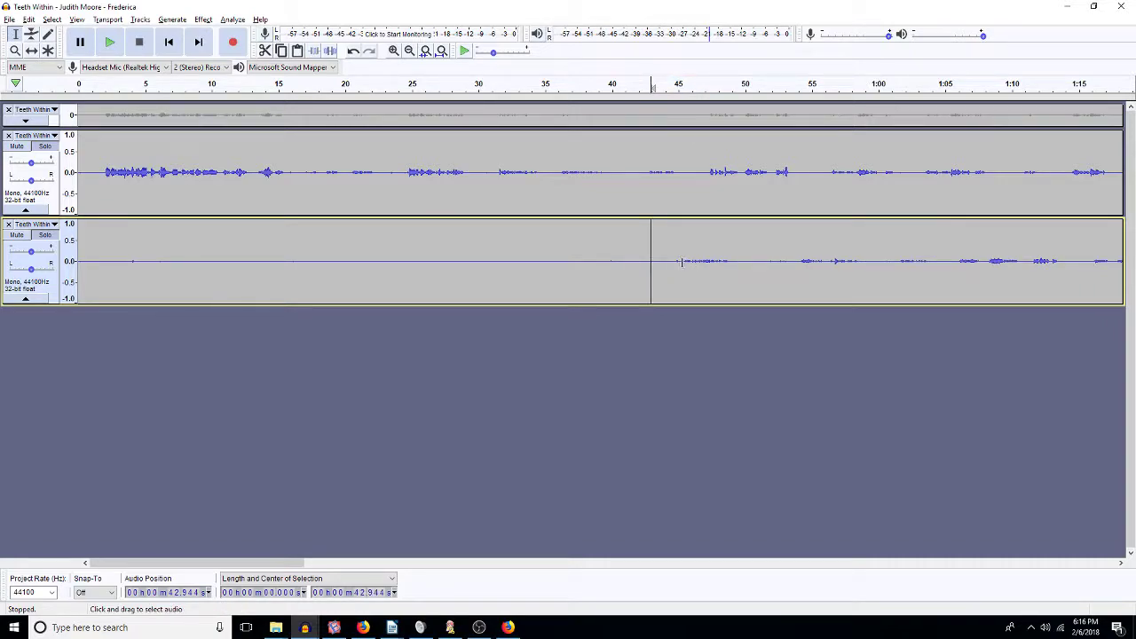
Step: Delete the speech passages that start between about 45 s and 53 s in the third track
drag(673, 261, 801, 281)
key(Delete)
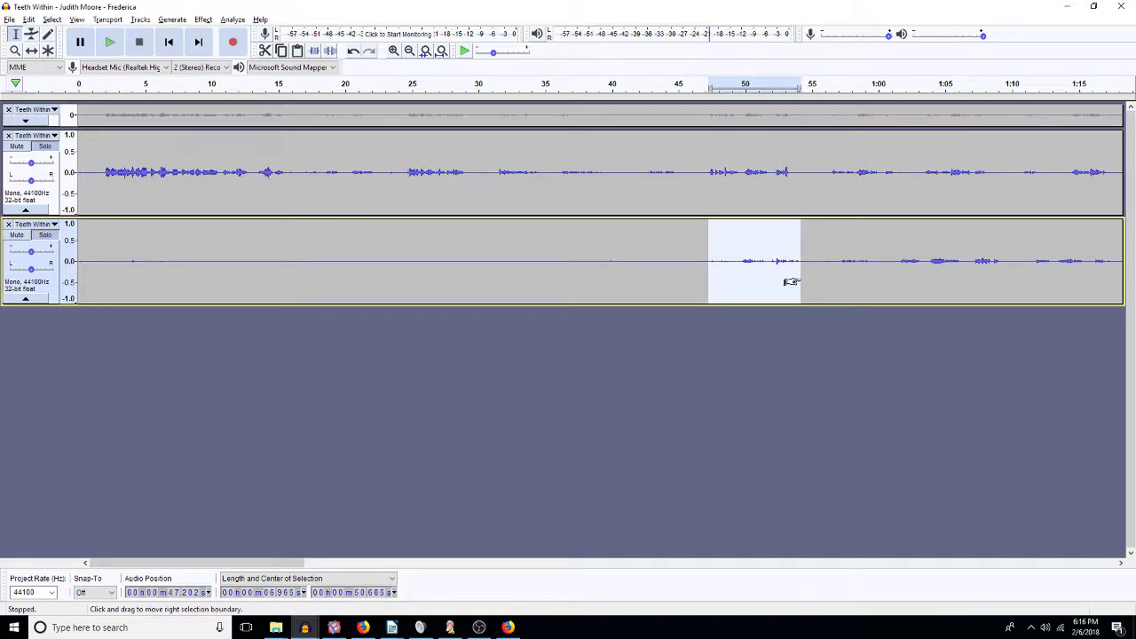
key(Delete)
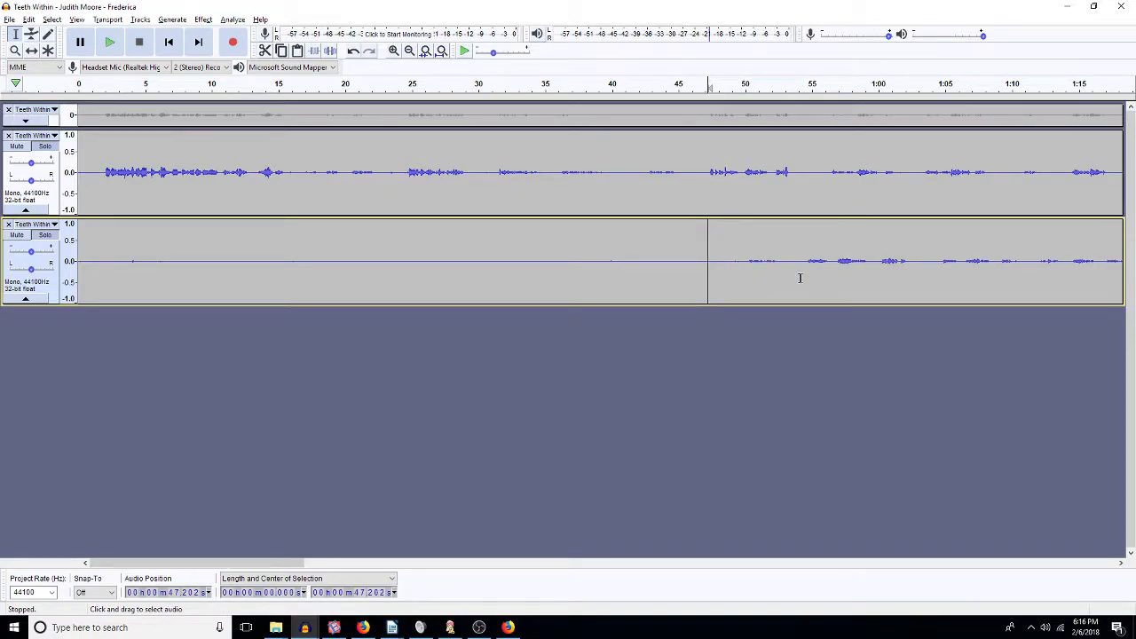
drag(729, 259, 857, 277)
key(Delete)
key(Delete)
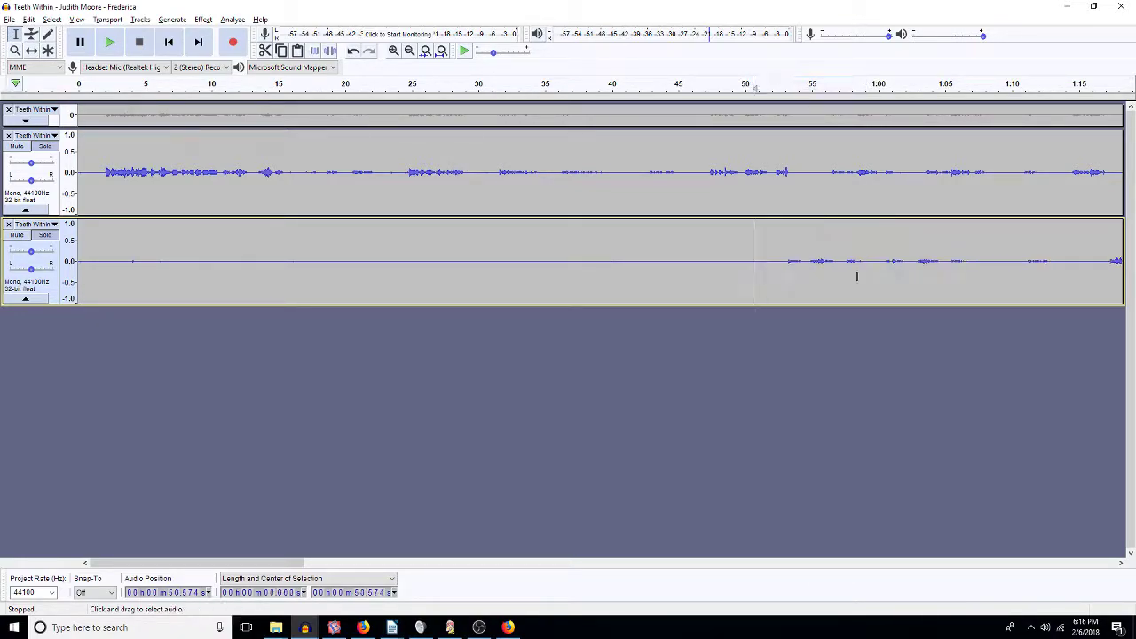
drag(784, 260, 861, 278)
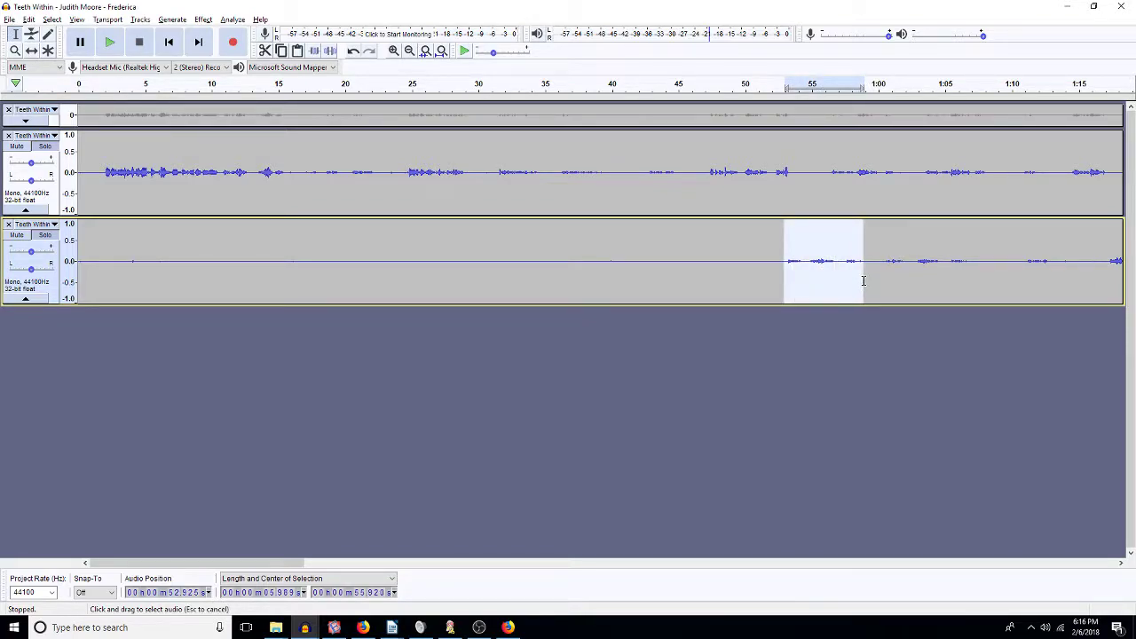
key(Delete)
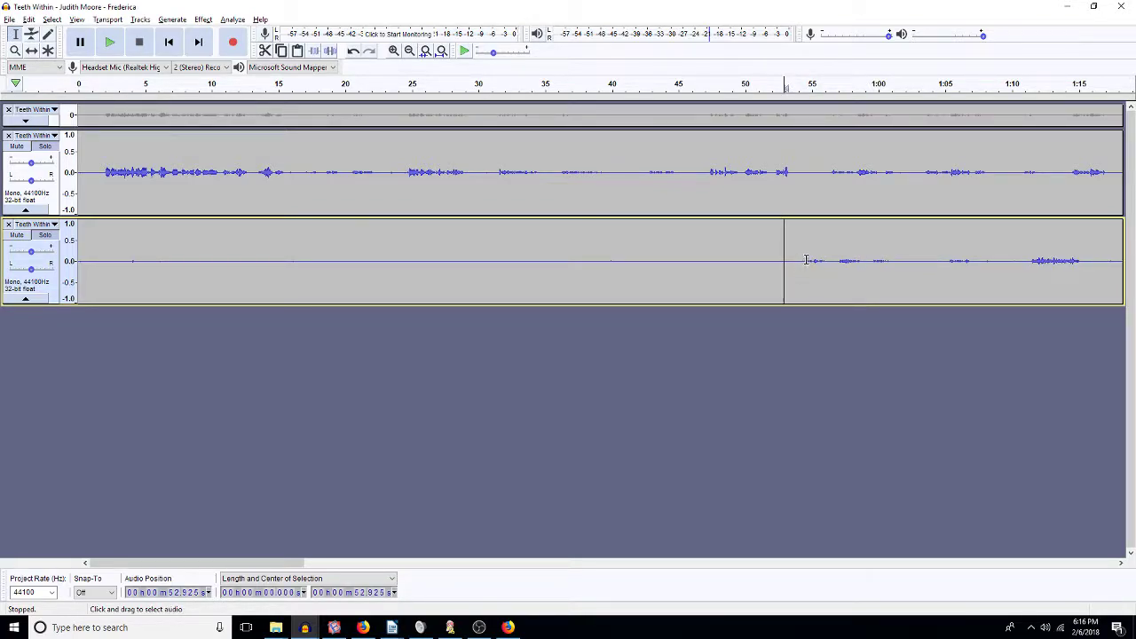
Step: Delete the speech passages that start between about 54 s and 1:12 in the third track
drag(805, 259, 1091, 280)
key(Delete)
key(Delete)
key(Delete)
key(Delete)
key(Delete)
key(Delete)
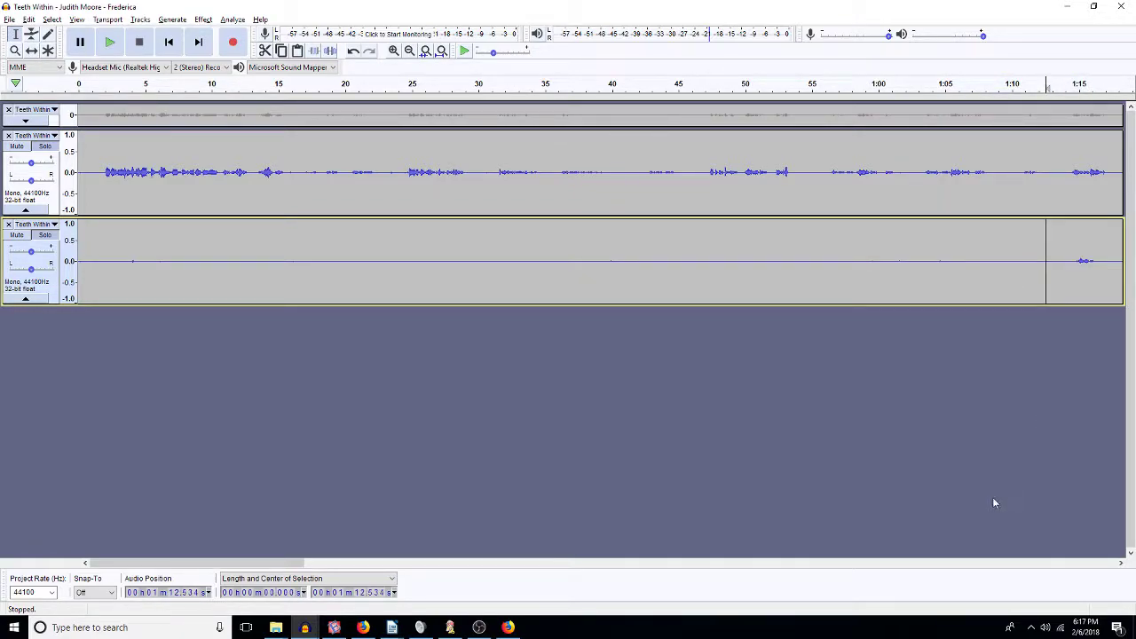
Step: Delete the speech passages starting at about 1:42 and 1:32 in the third track
click(1067, 563)
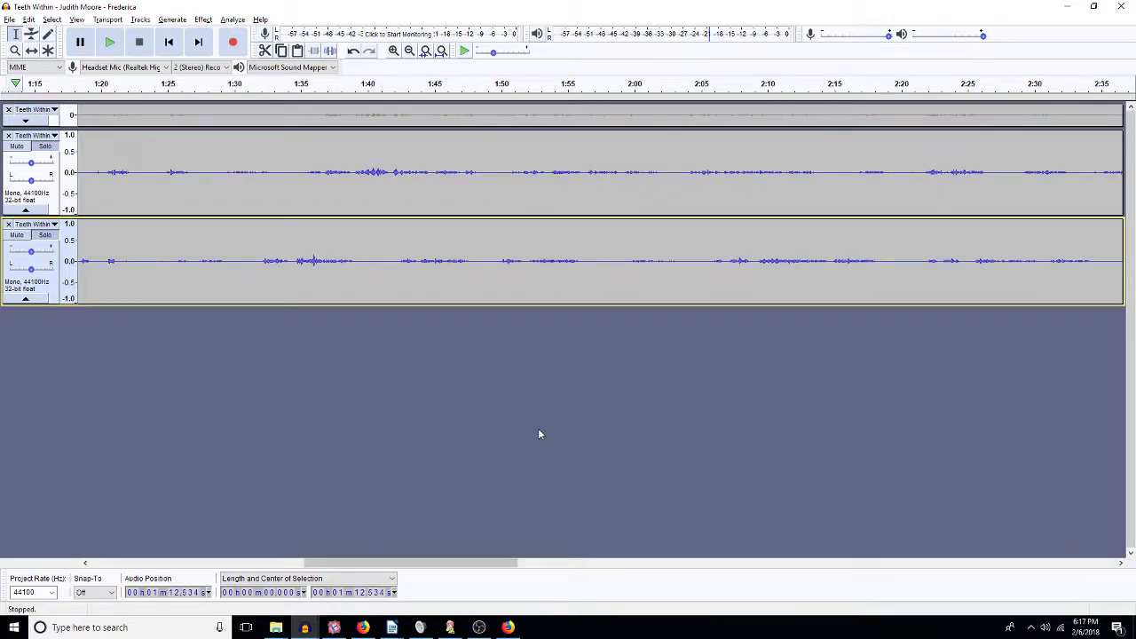
drag(396, 261, 470, 279)
key(Delete)
drag(258, 260, 355, 277)
key(Delete)
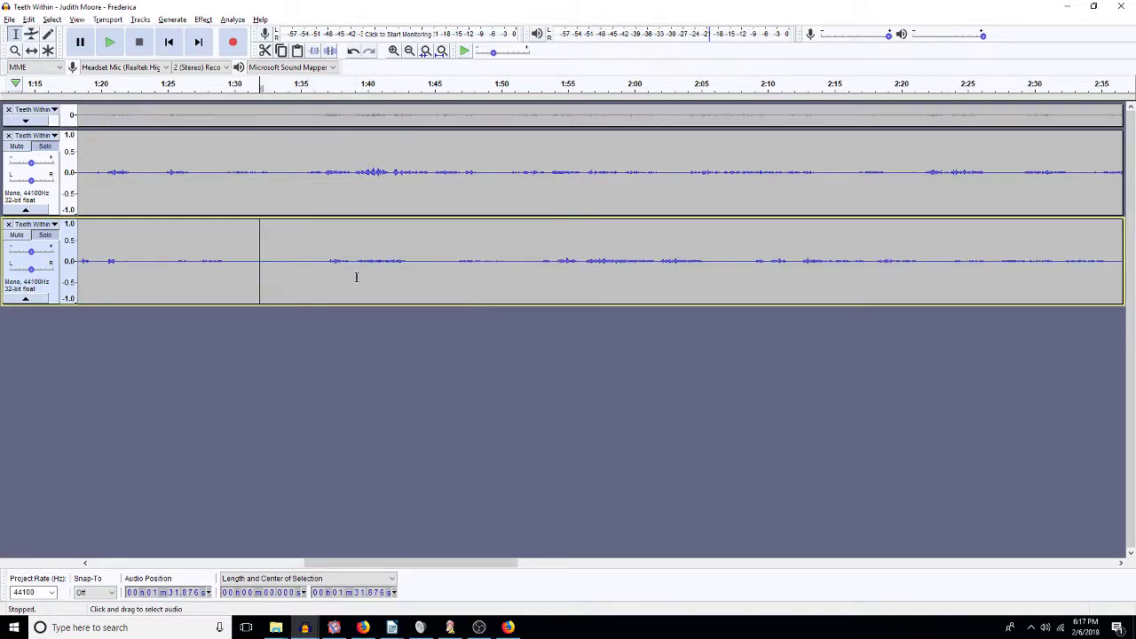
Step: Delete the speech passages that start between about 1:25 and 1:42 in the third track
drag(174, 264, 533, 266)
key(Delete)
key(Delete)
key(Delete)
key(Delete)
drag(400, 259, 567, 277)
key(Delete)
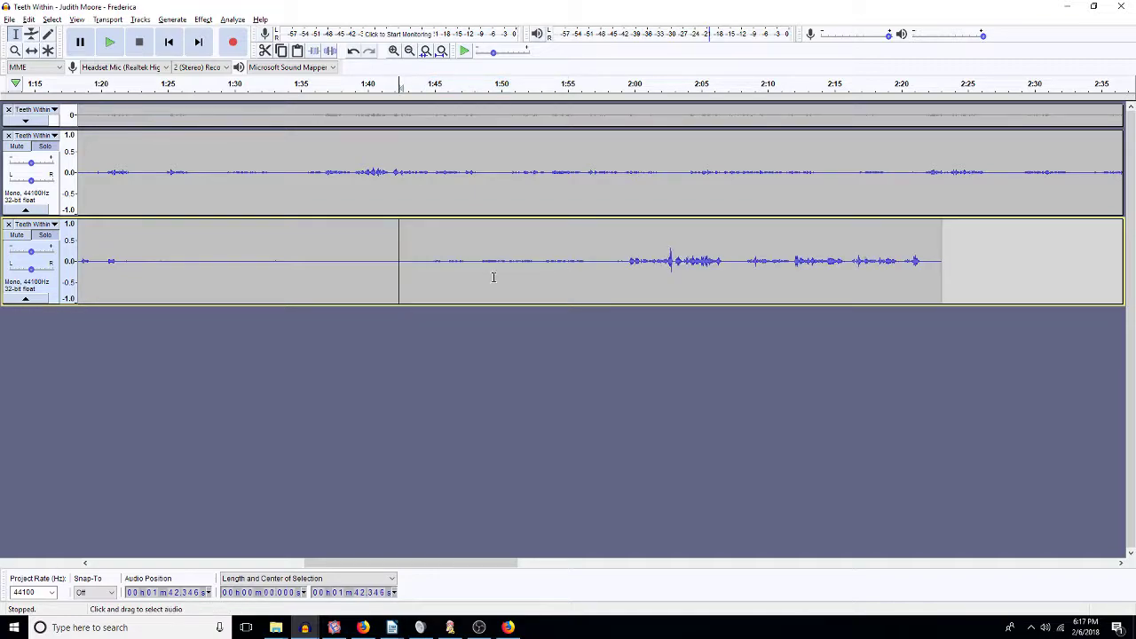
Step: Delete the final speech from about 1:45 onward in the third track, plus the skipped passage around 1:20
drag(430, 260, 587, 284)
key(Delete)
drag(463, 263, 754, 285)
key(Delete)
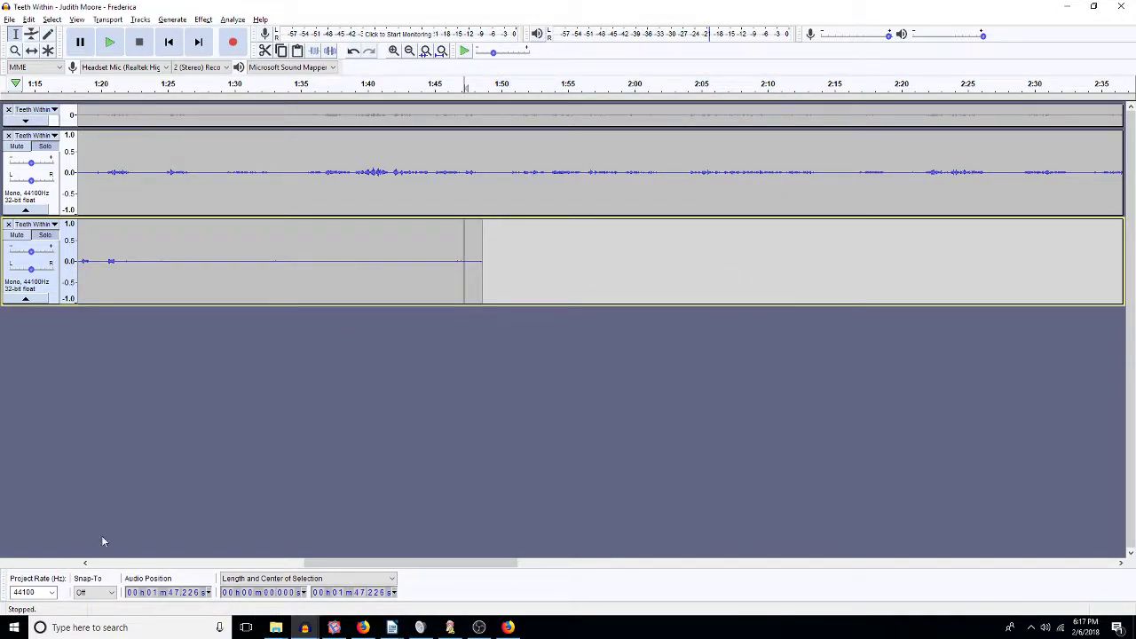
drag(85, 562, 85, 563)
drag(268, 263, 369, 283)
key(Delete)
Step: Duplicate the noise-only third track as a fourth track and amplify the whole third track
double_click(370, 285)
key(ctrl+e)
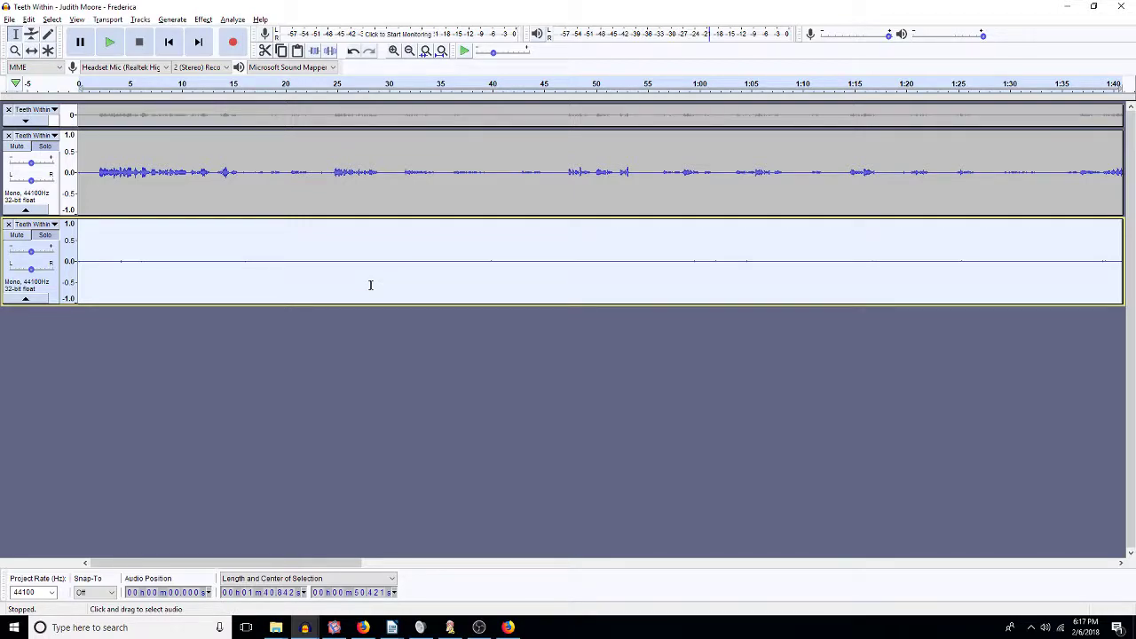
key(ctrl+d)
double_click(371, 285)
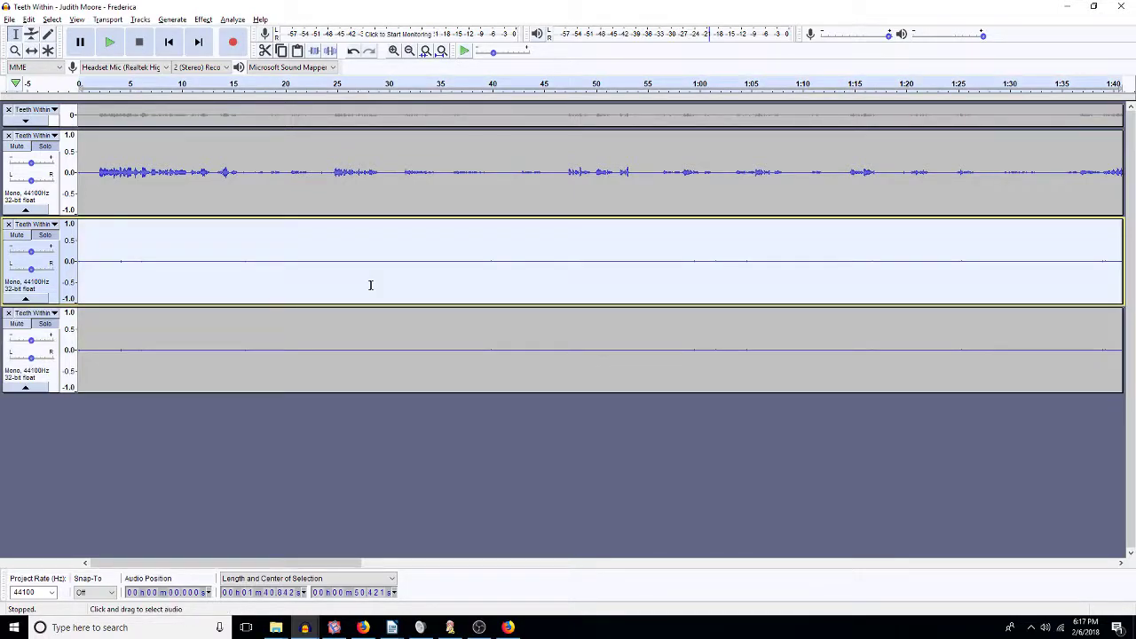
key(ctrl+r)
key(Return)
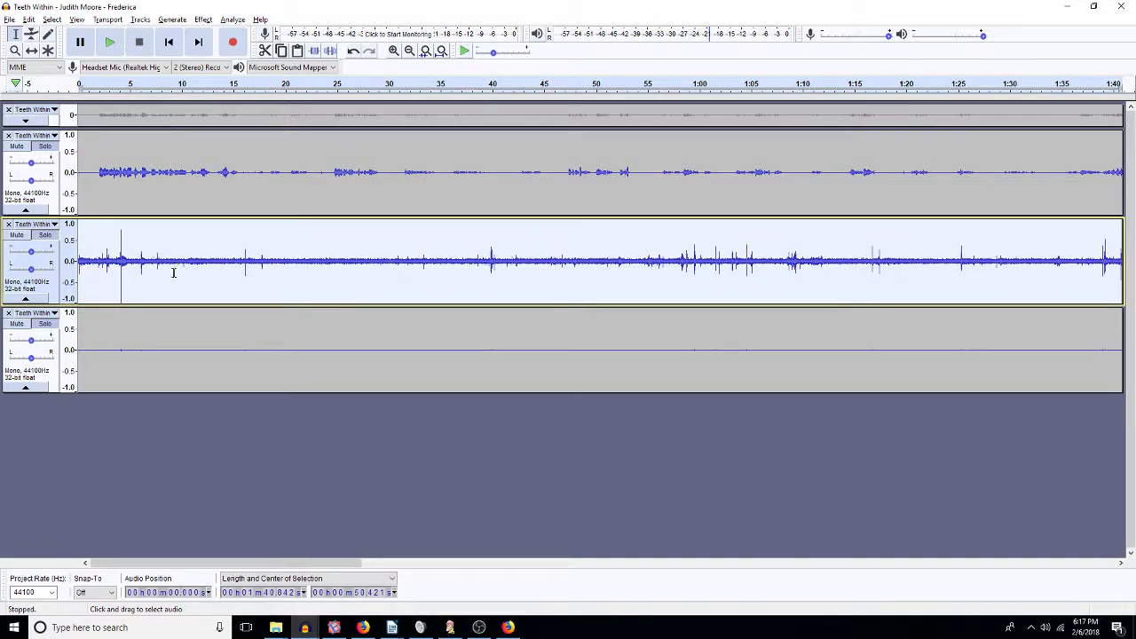
Step: Delete the noisy first 8 s and the next spike at about 8 s across the third and fourth tracks
drag(158, 259, 79, 327)
key(Delete)
drag(160, 261, 184, 310)
key(Delete)
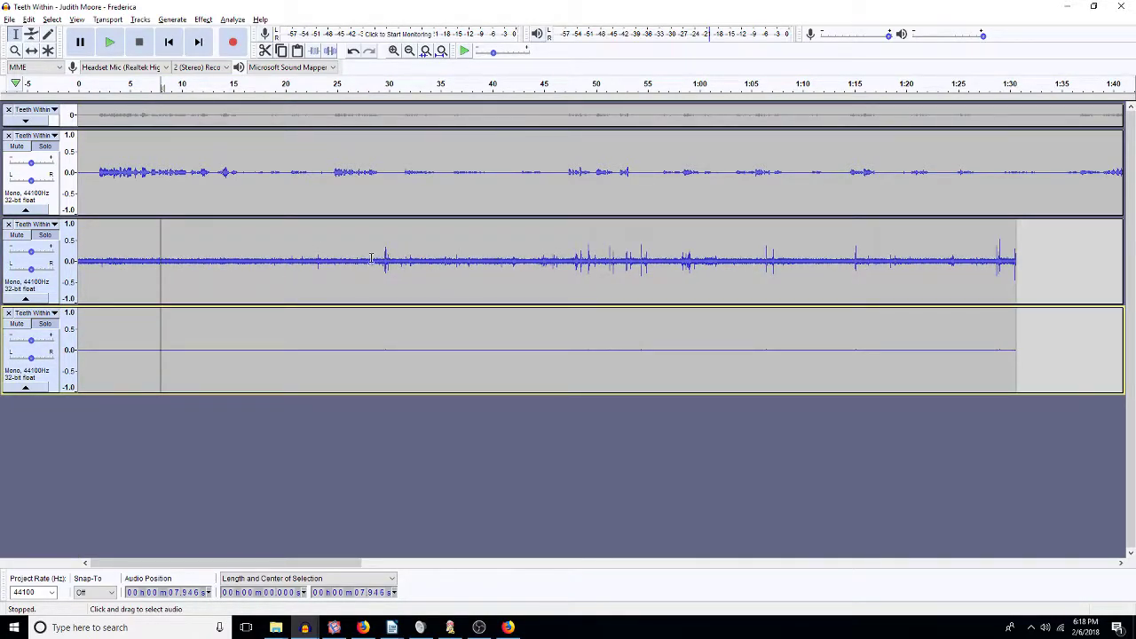
Step: Delete the noise spikes that start between about 28 s and 35 s across the third and fourth tracks
drag(367, 259, 422, 319)
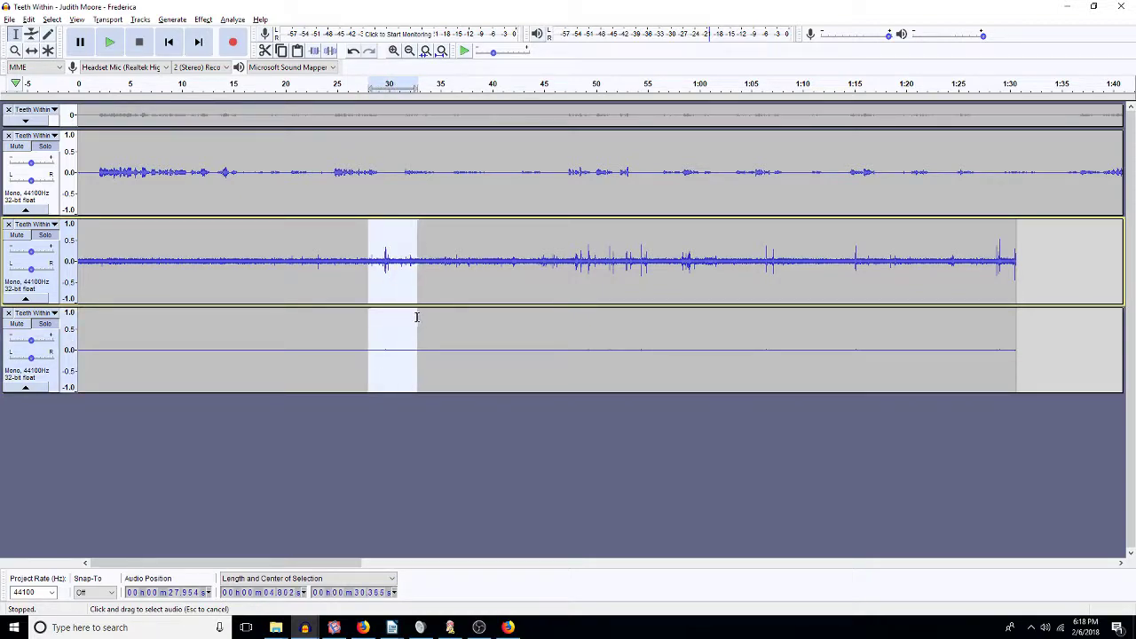
key(Delete)
drag(398, 253, 427, 319)
key(Delete)
drag(421, 255, 439, 337)
key(Delete)
drag(436, 260, 556, 353)
key(Delete)
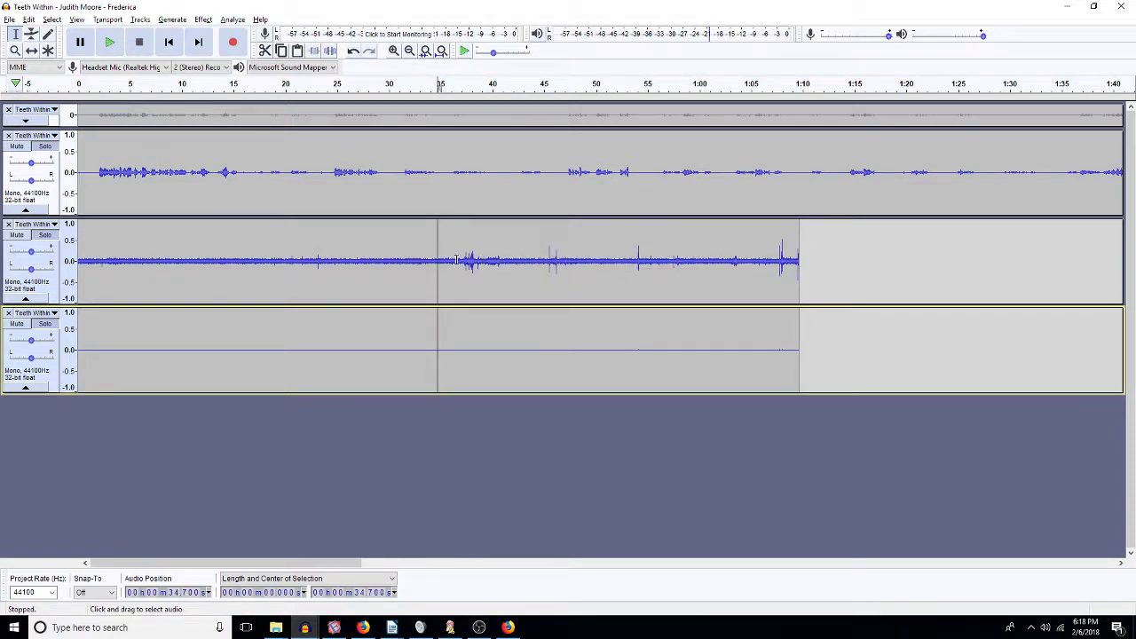
Step: Delete the noise spikes at about 37 s and 41 s across the third and fourth tracks
drag(461, 261, 506, 338)
key(Delete)
drag(500, 262, 512, 350)
key(Delete)
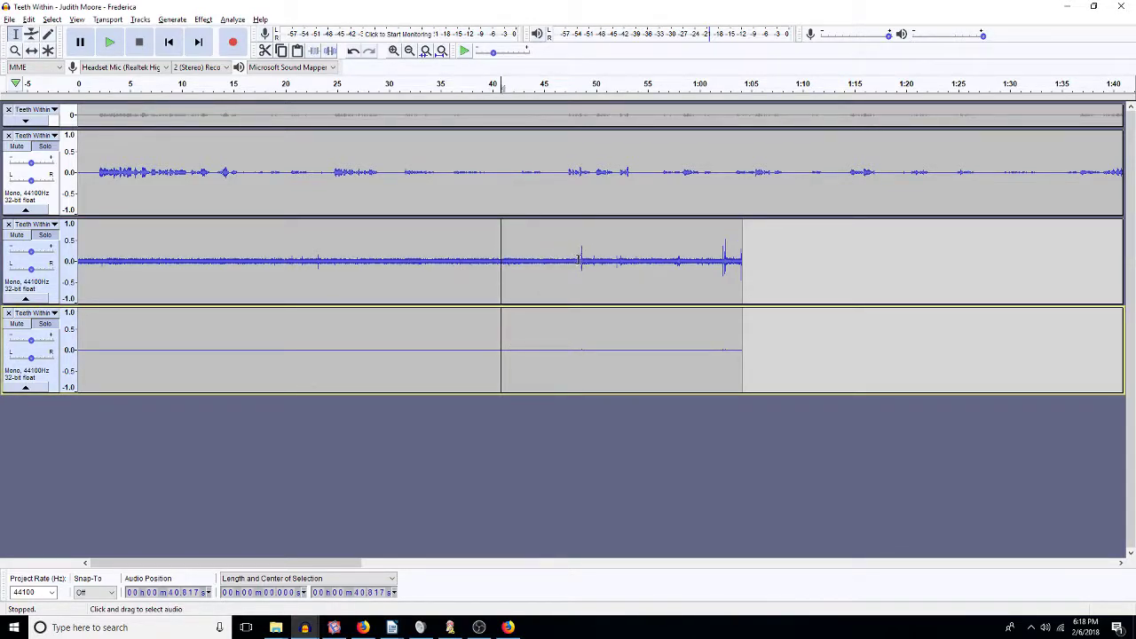
Step: Delete the noise spikes at about 48 s and 52 s and everything after about 56 s in the third and fourth tracks
drag(578, 262, 621, 330)
key(Delete)
drag(619, 258, 636, 337)
key(Delete)
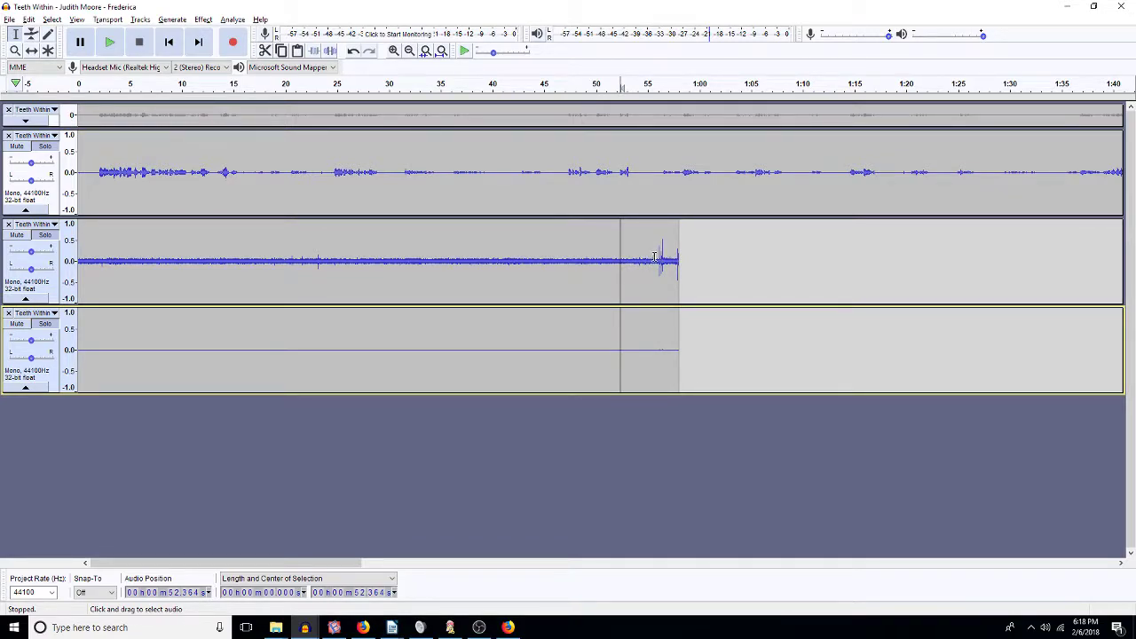
drag(655, 261, 692, 346)
key(Delete)
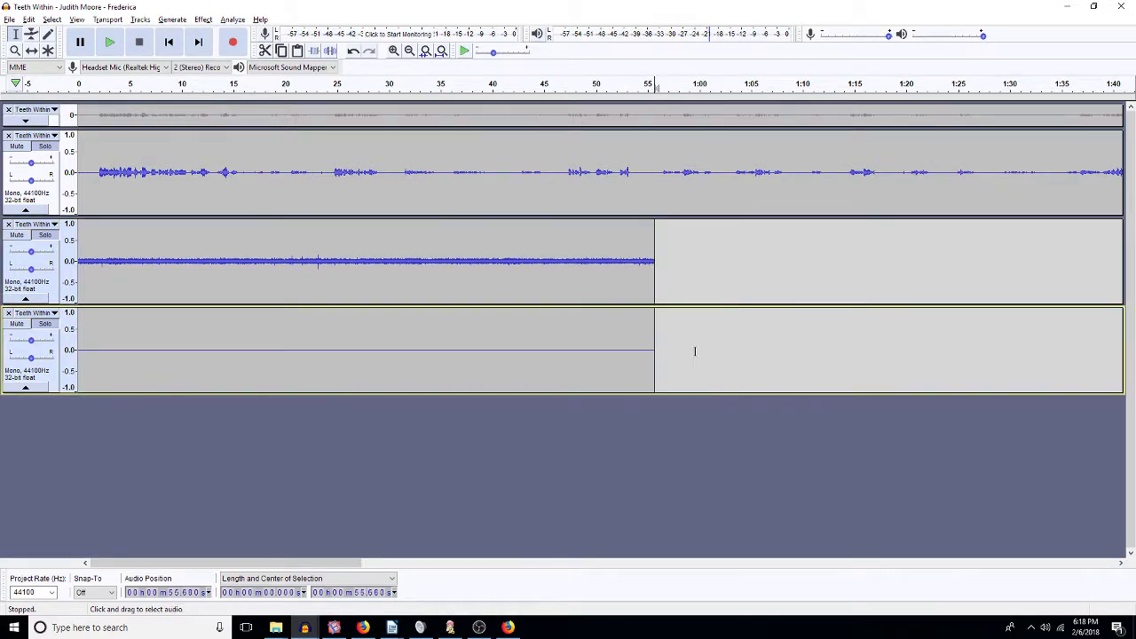
Step: Delete the noise spike at about 23 s across the third and fourth tracks and amplify the whole third track
drag(323, 268, 314, 329)
key(Delete)
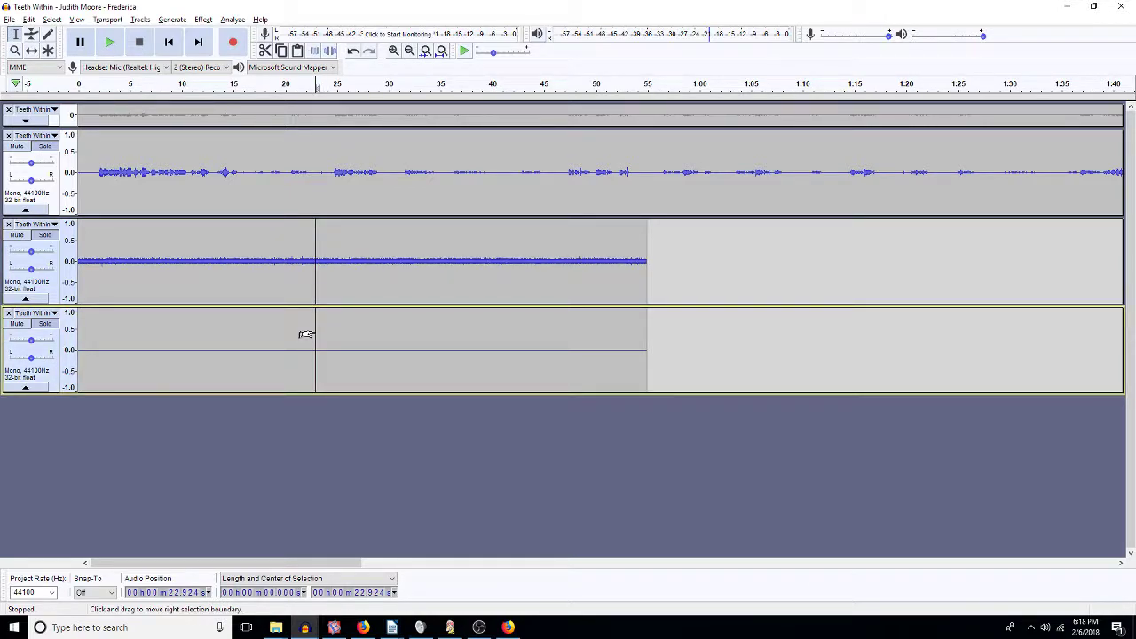
double_click(262, 294)
key(alt+c)
key(Return)
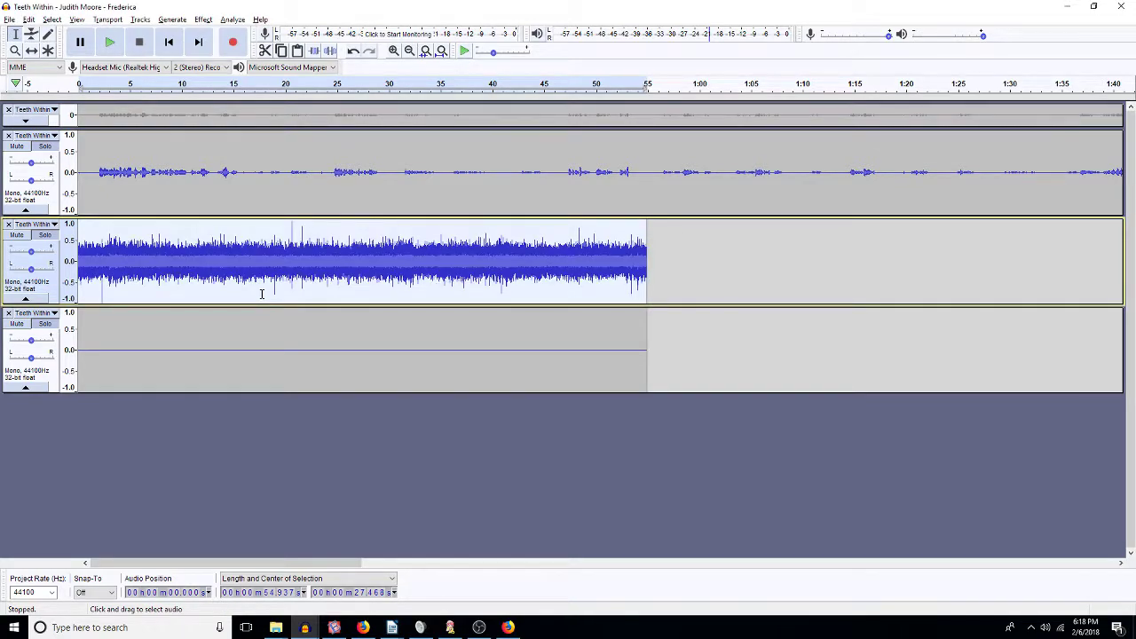
Step: Delete the first 4.3 s and the noise spikes at about 16 s and 14 s across the third and fourth tracks
drag(123, 272, 51, 355)
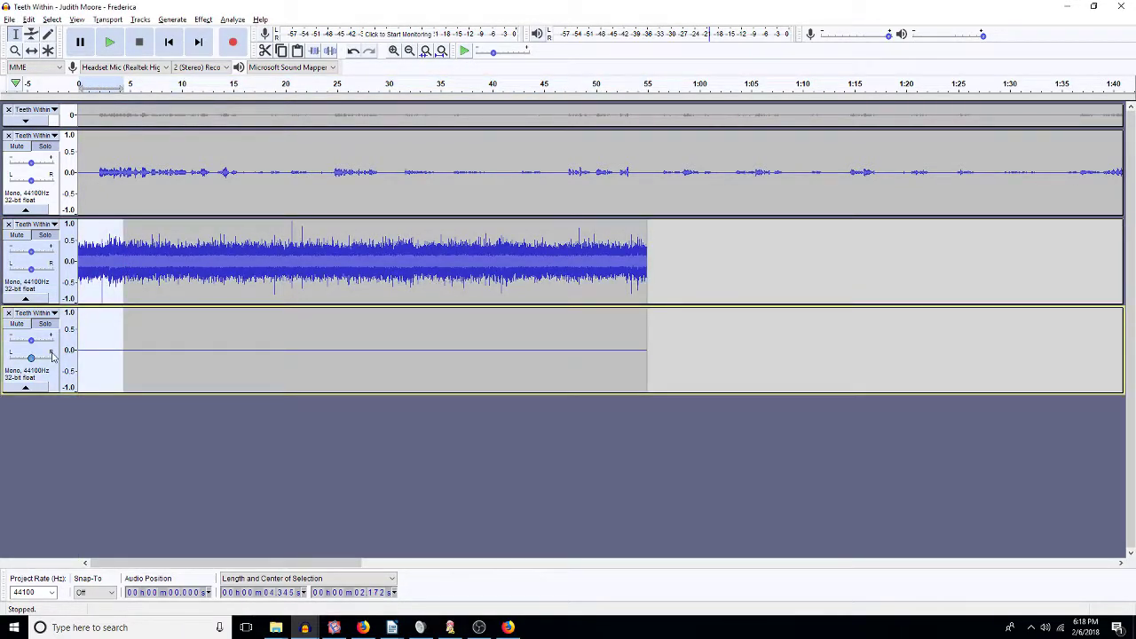
key(Delete)
drag(242, 262, 262, 346)
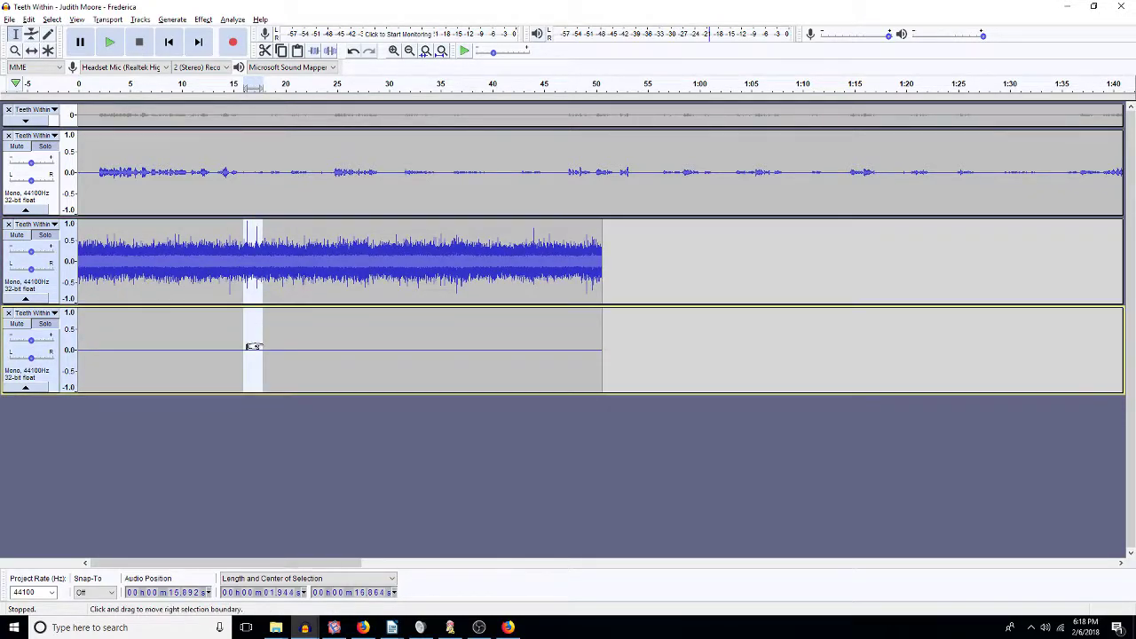
key(Delete)
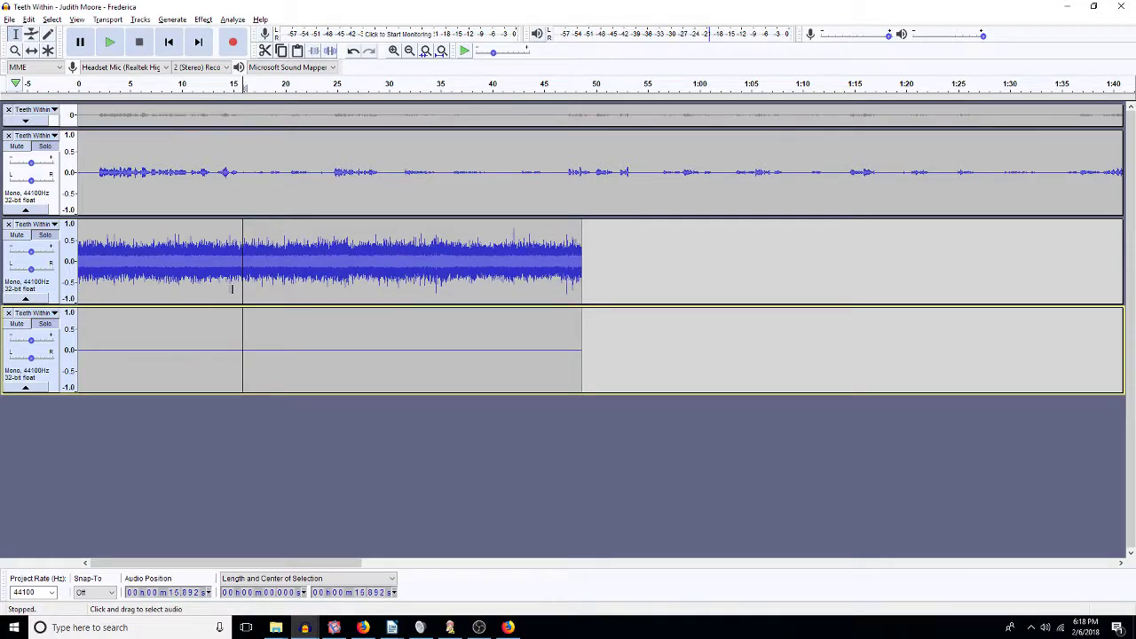
drag(223, 283, 233, 337)
key(Delete)
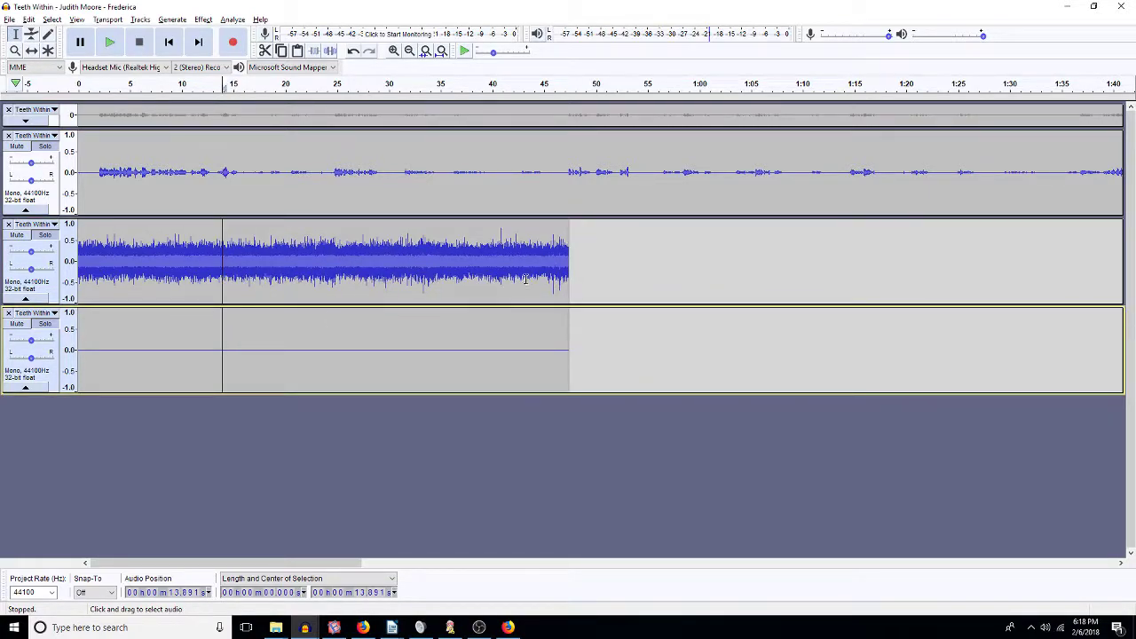
Step: Delete the noise sections at about 33 s and 38 s and everything after about 42 s in the third and fourth tracks
drag(418, 283, 441, 337)
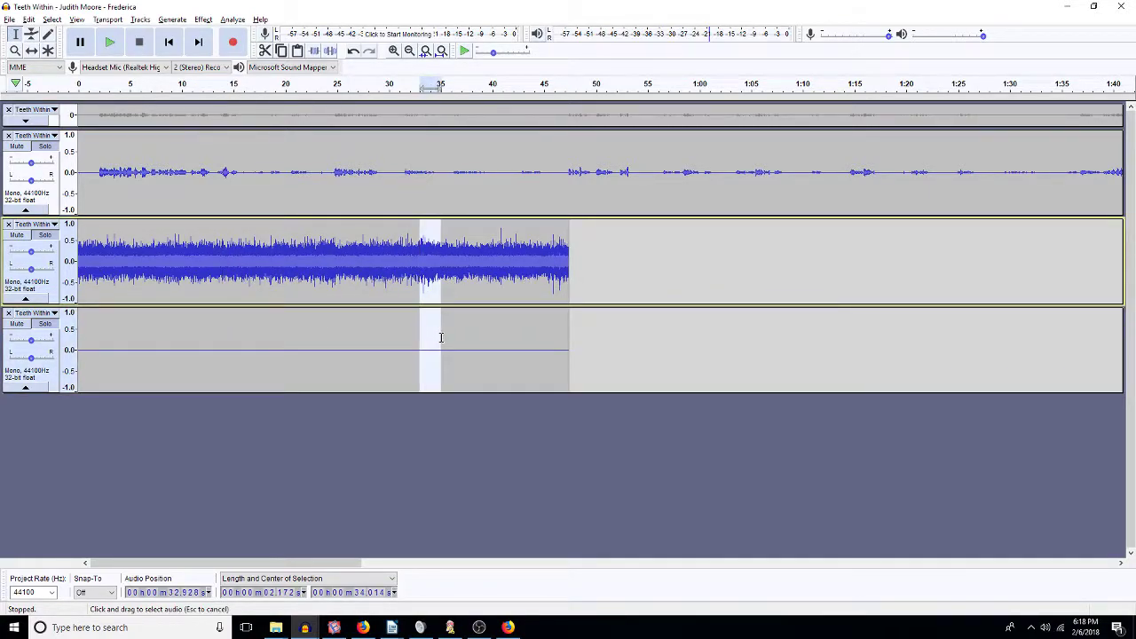
key(Delete)
drag(472, 285, 484, 335)
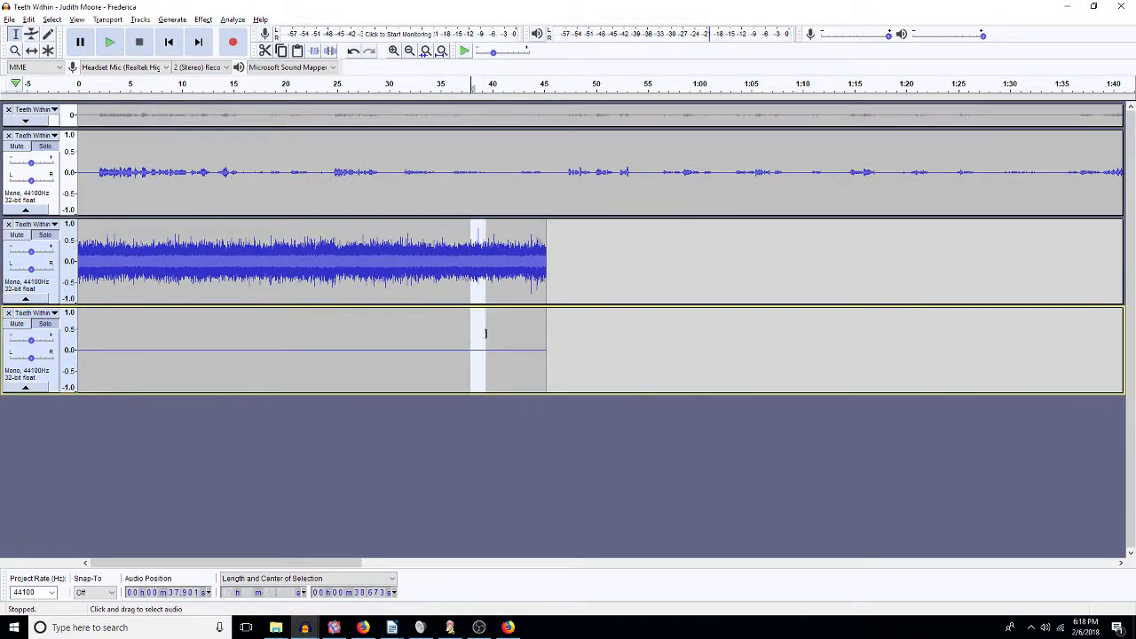
key(Delete)
drag(510, 284, 556, 347)
key(Delete)
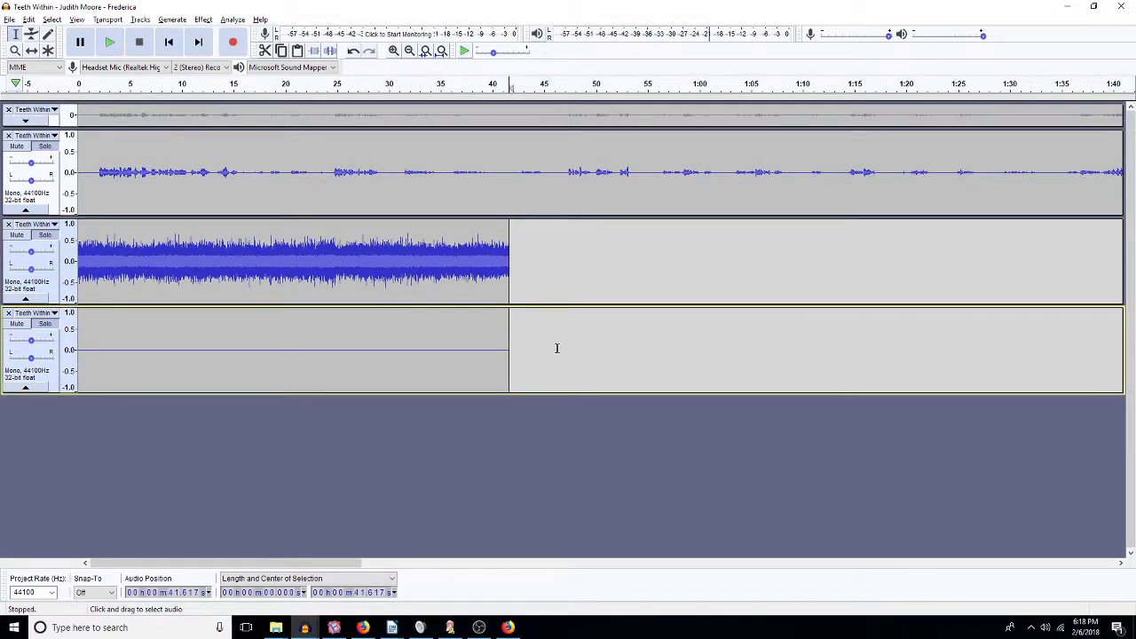
Step: Delete the short spike at about 3 s and the first 1.3 s across the third and fourth tracks
double_click(261, 284)
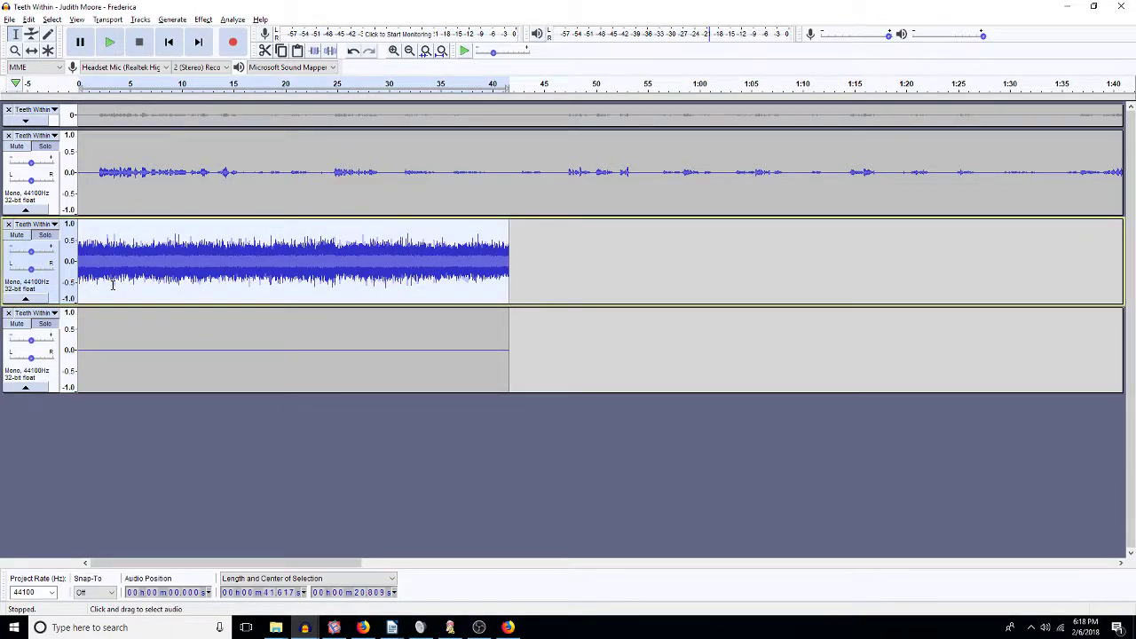
drag(112, 282, 114, 329)
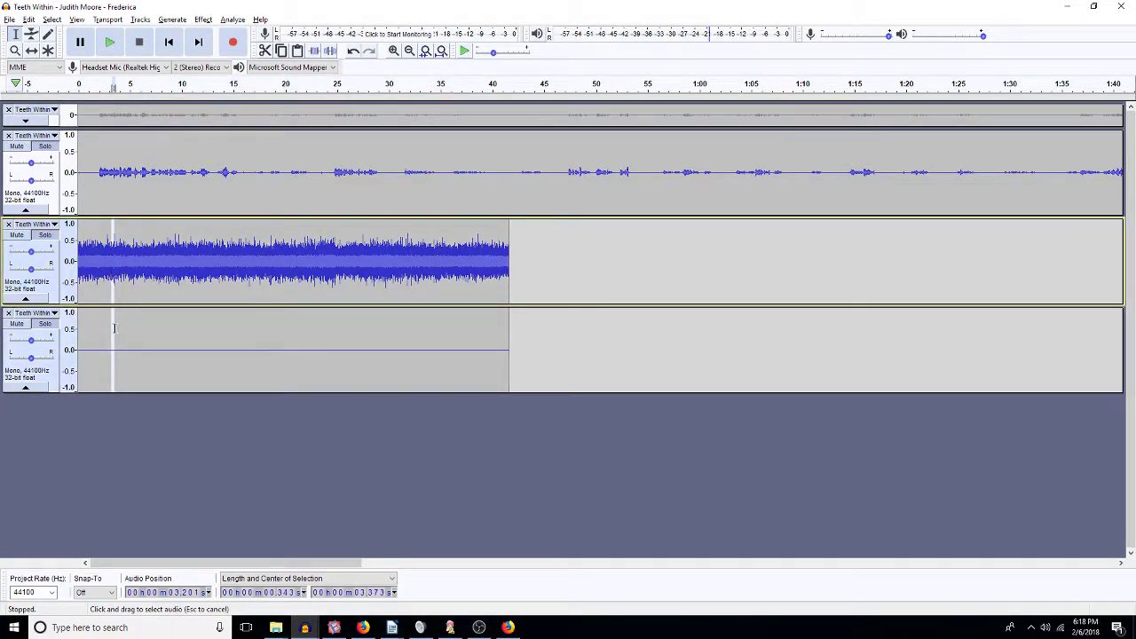
key(Delete)
drag(92, 282, 71, 346)
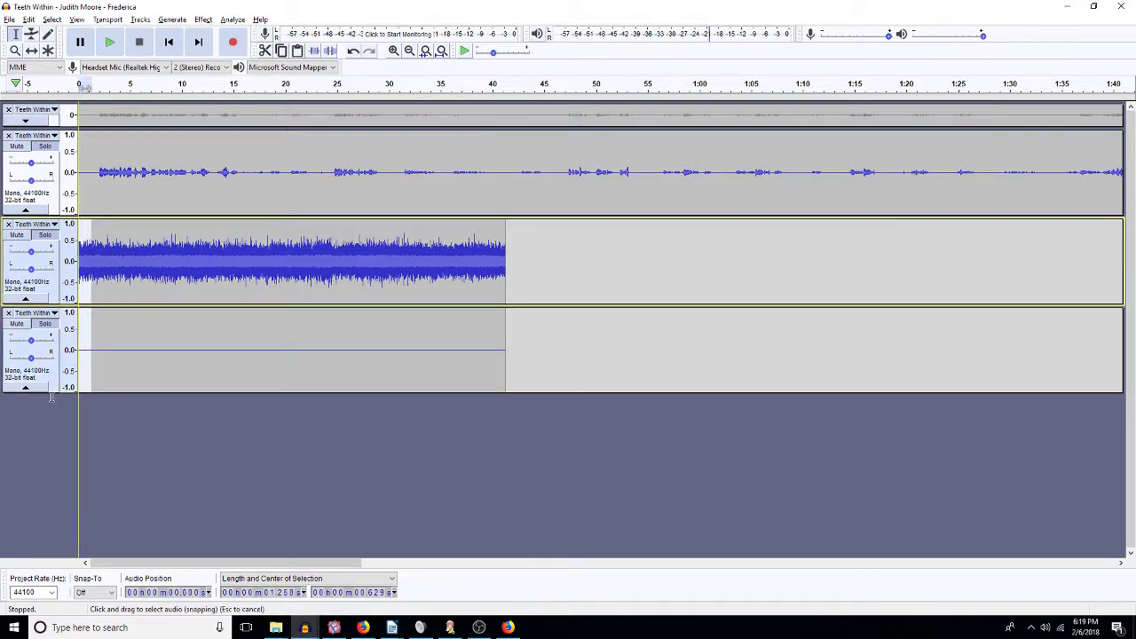
key(Delete)
Step: Amplify the third track further and apply a High Pass Filter at 400 Hz with a 6 dB rolloff to it
double_click(286, 273)
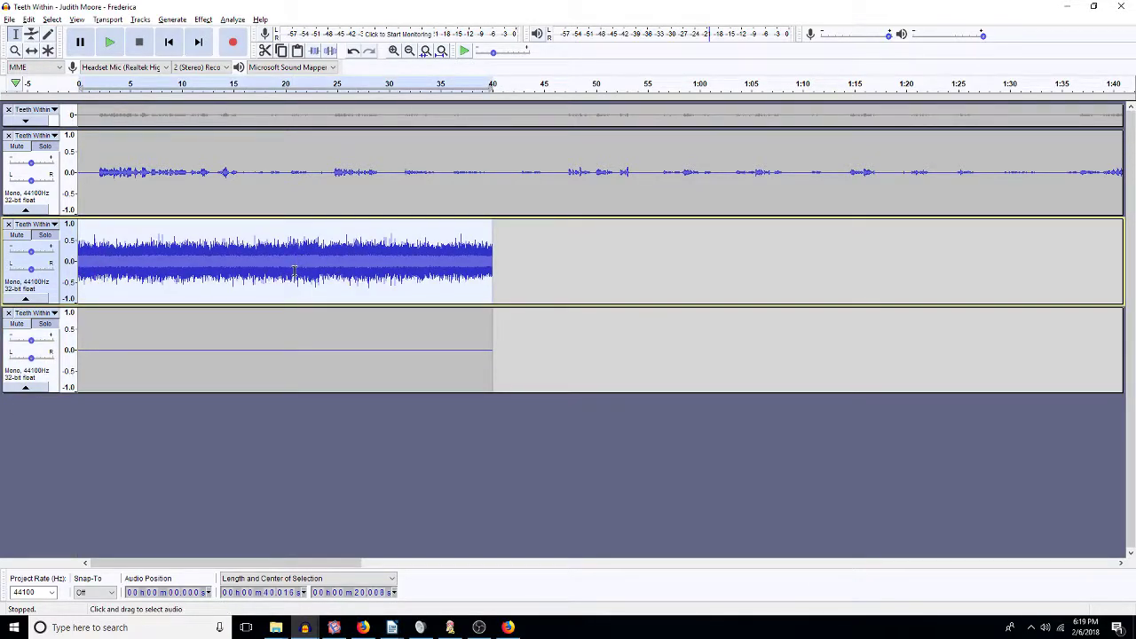
click(586, 352)
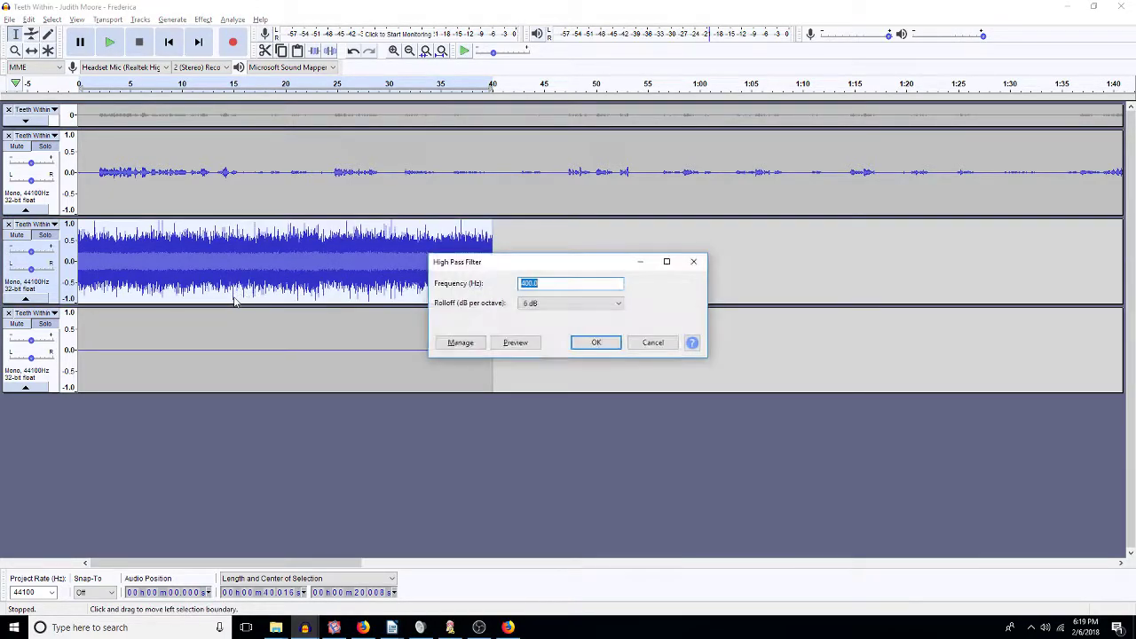
key(Return)
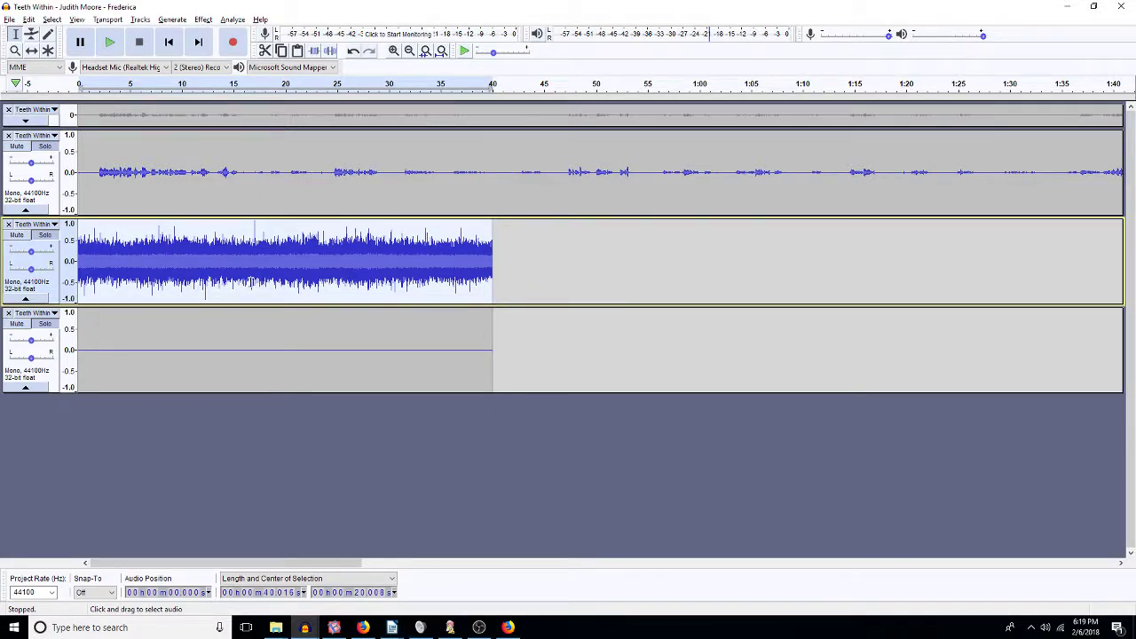
Step: Delete the noise spike at about 17 s and the first 4.2 s across the third and fourth tracks
click(246, 268)
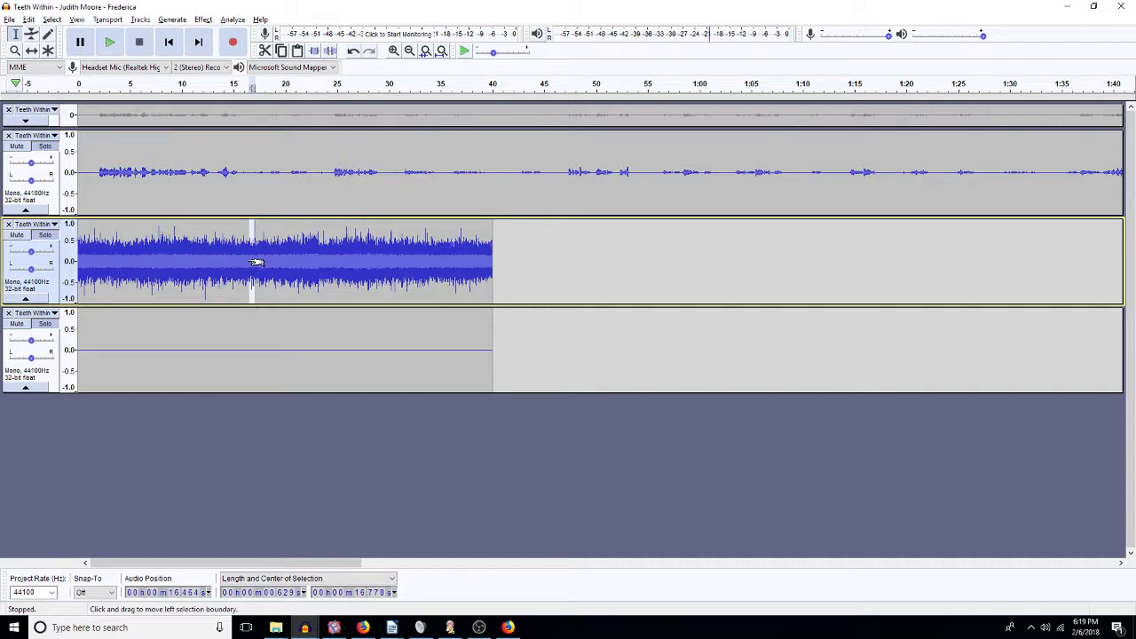
drag(249, 263, 262, 334)
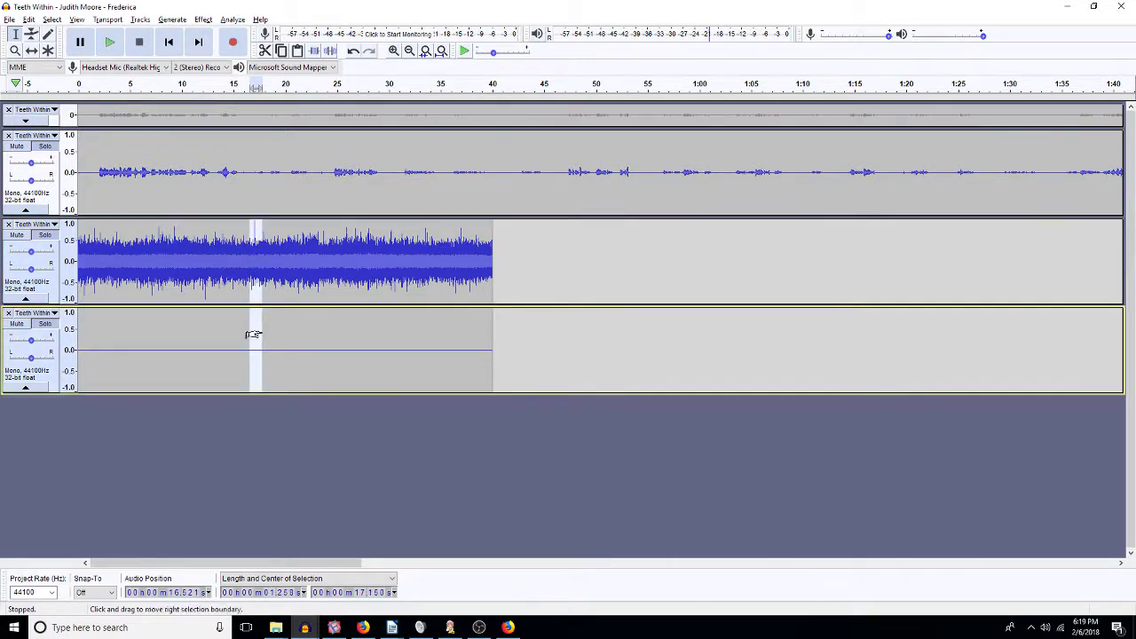
key(Delete)
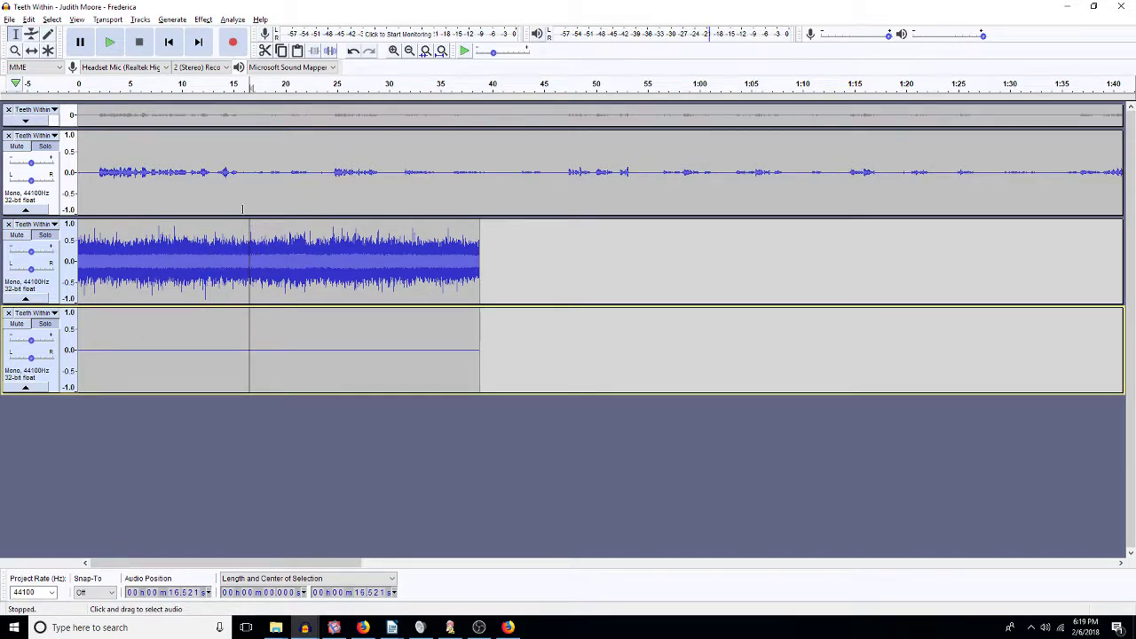
drag(125, 262, 78, 344)
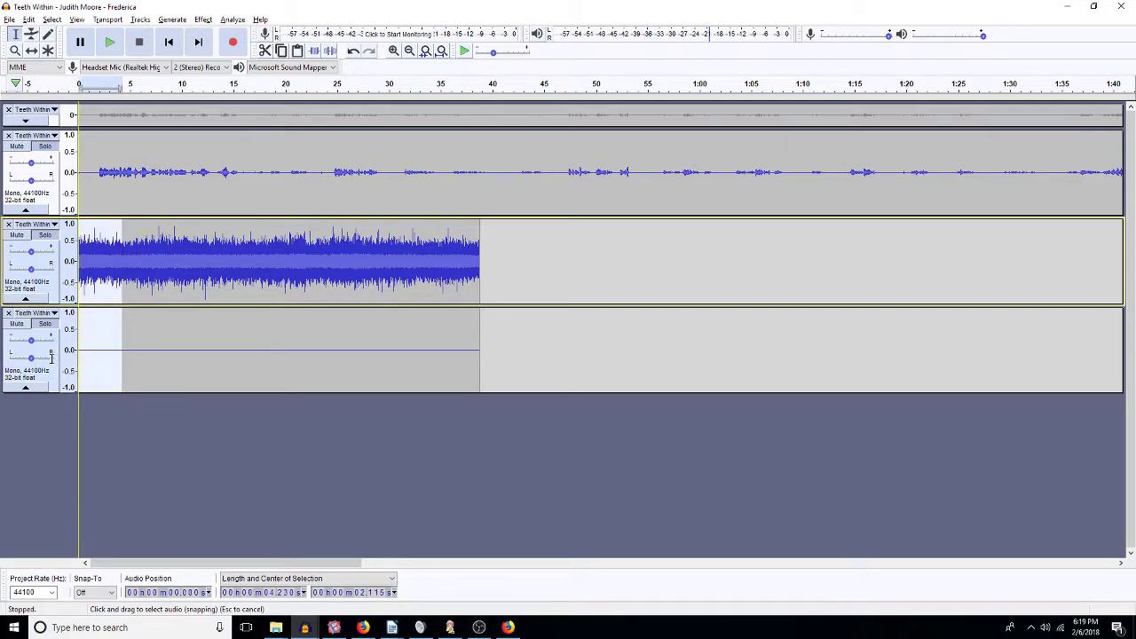
key(Delete)
drag(249, 260, 304, 266)
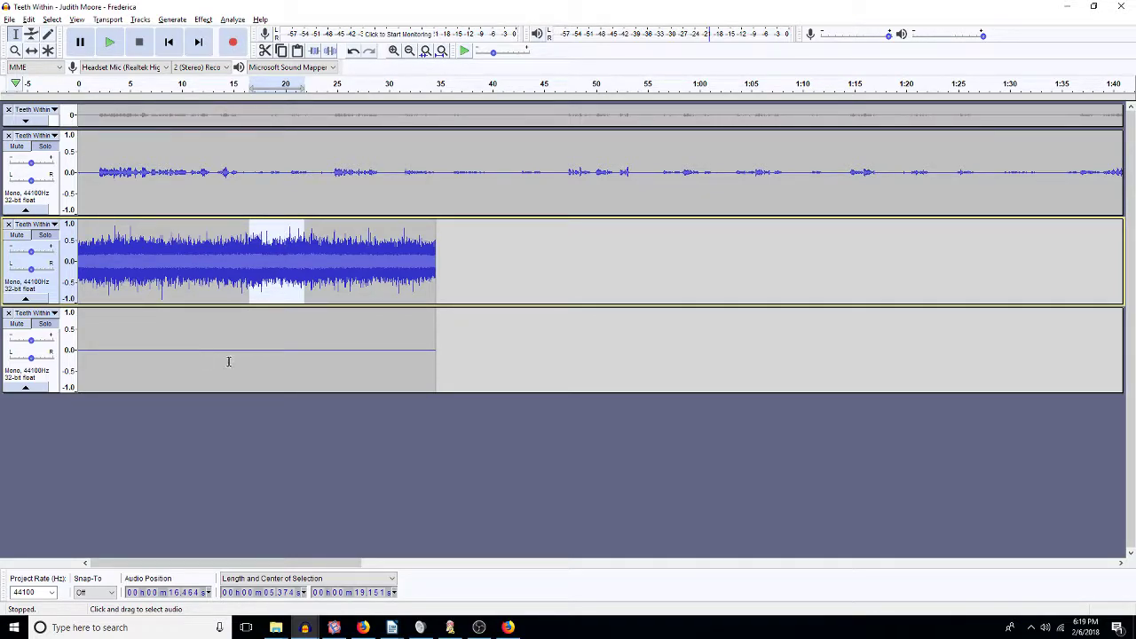
Step: Run Noise Reduction at 12 dB, sensitivity 6.00 and 3 smoothing bands on the fourth track's noise sample and on the whole second track
double_click(277, 372)
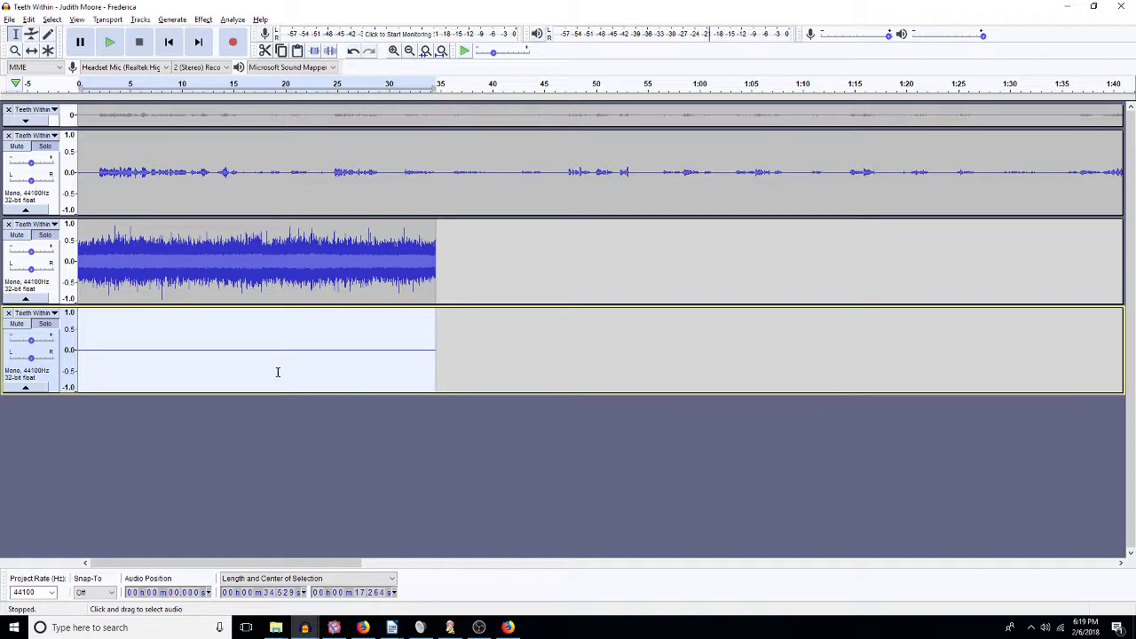
key(ctrl+r)
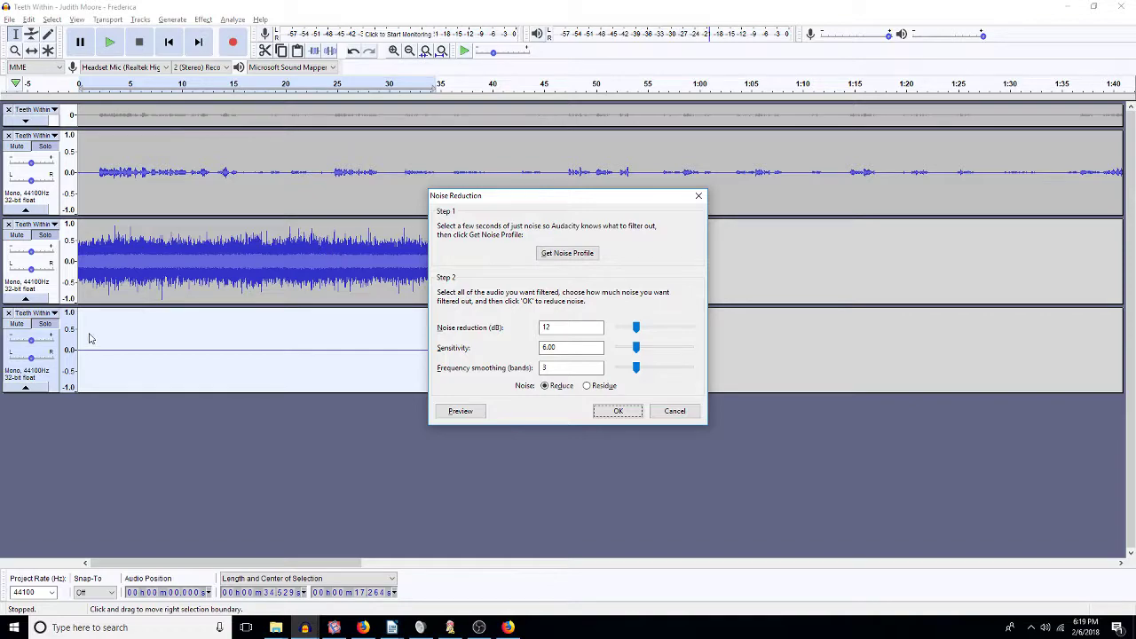
click(618, 411)
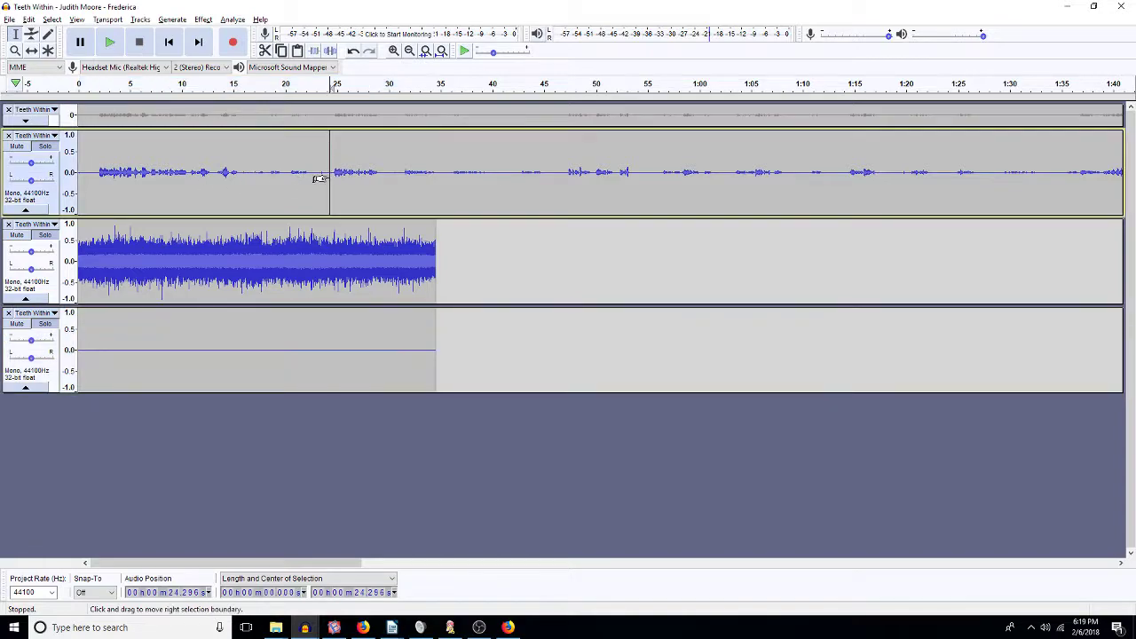
double_click(330, 174)
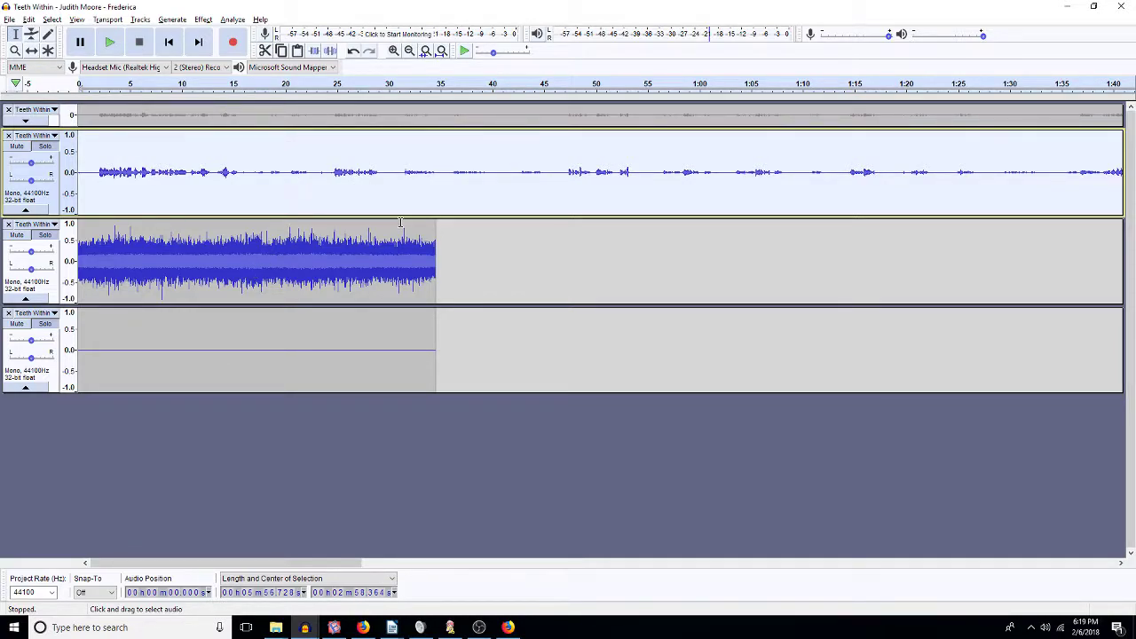
key(ctrl+r)
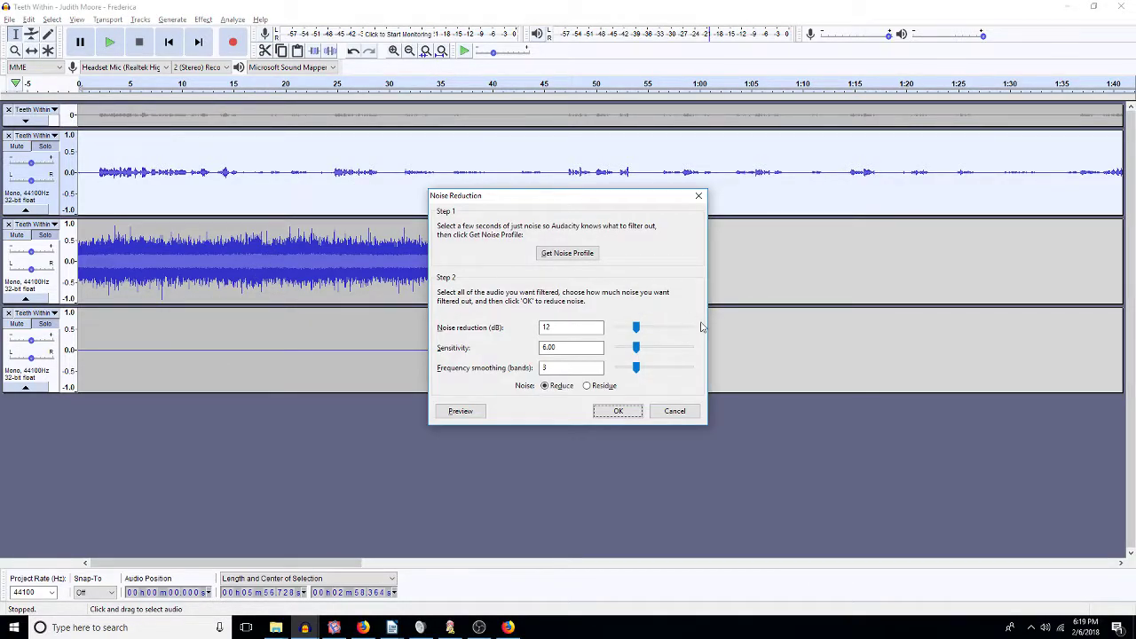
click(615, 412)
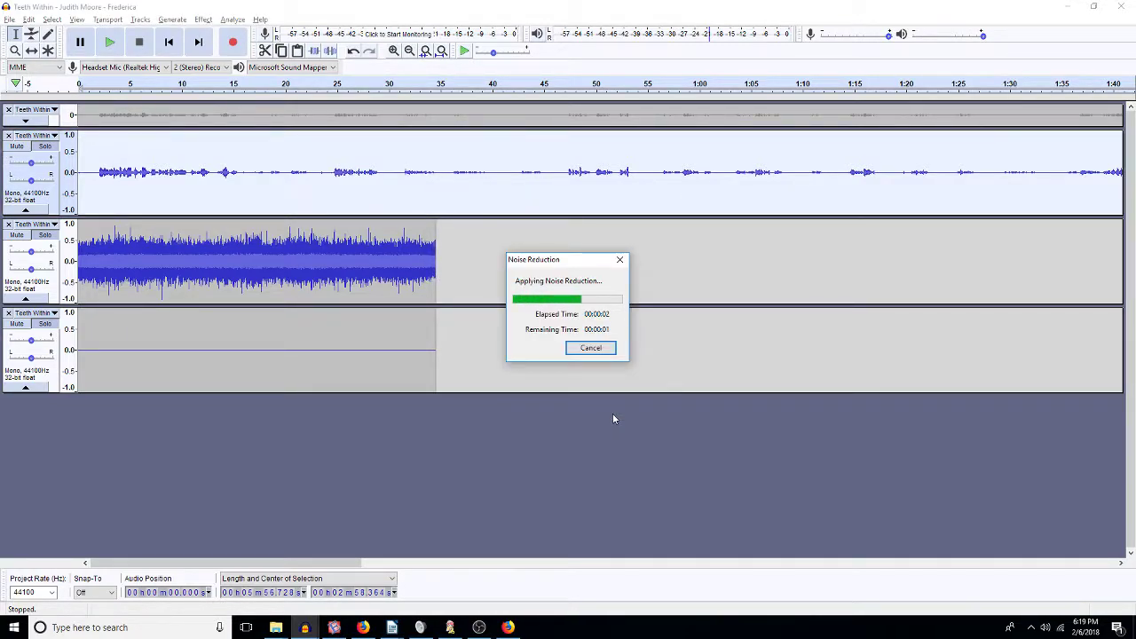
Step: Play the second track from about 45 s to check the noise reduction
click(544, 181)
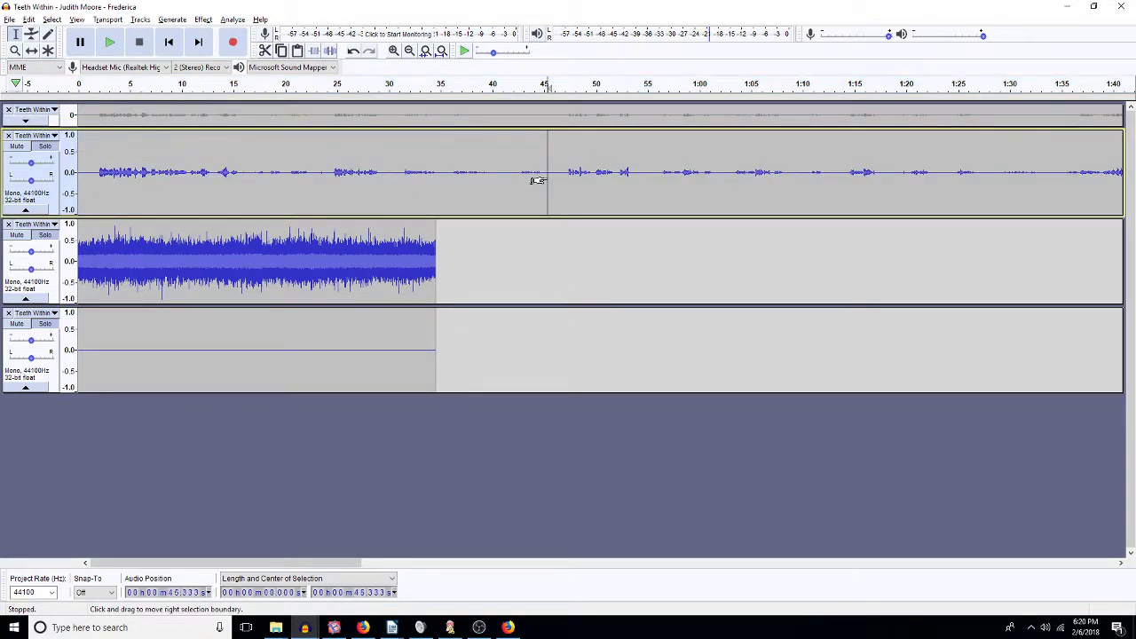
key(space)
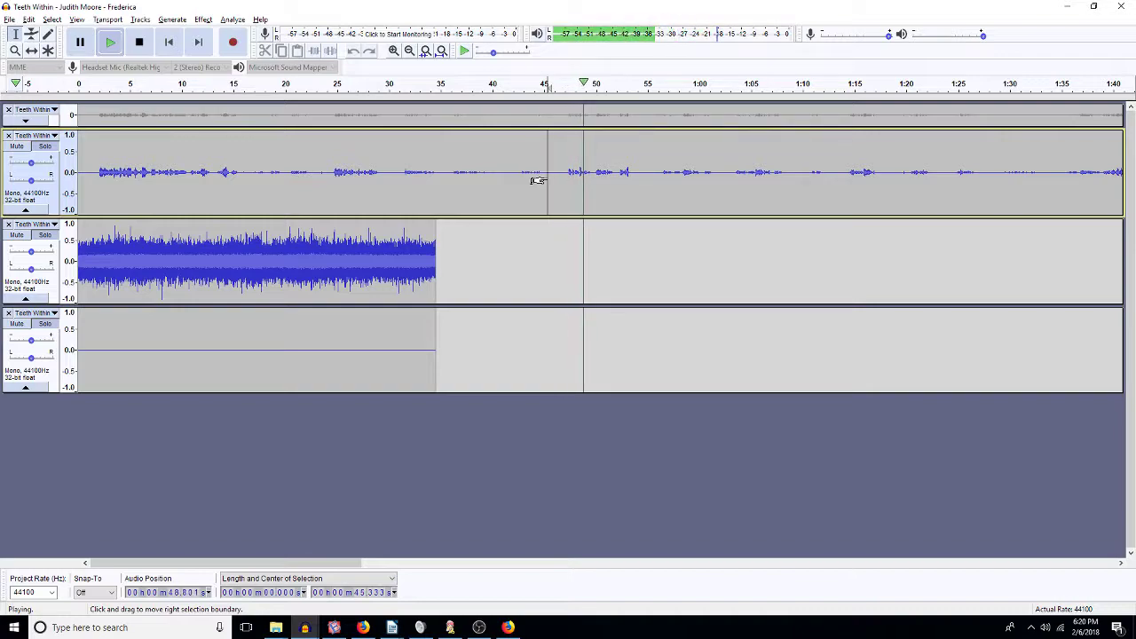
key(space)
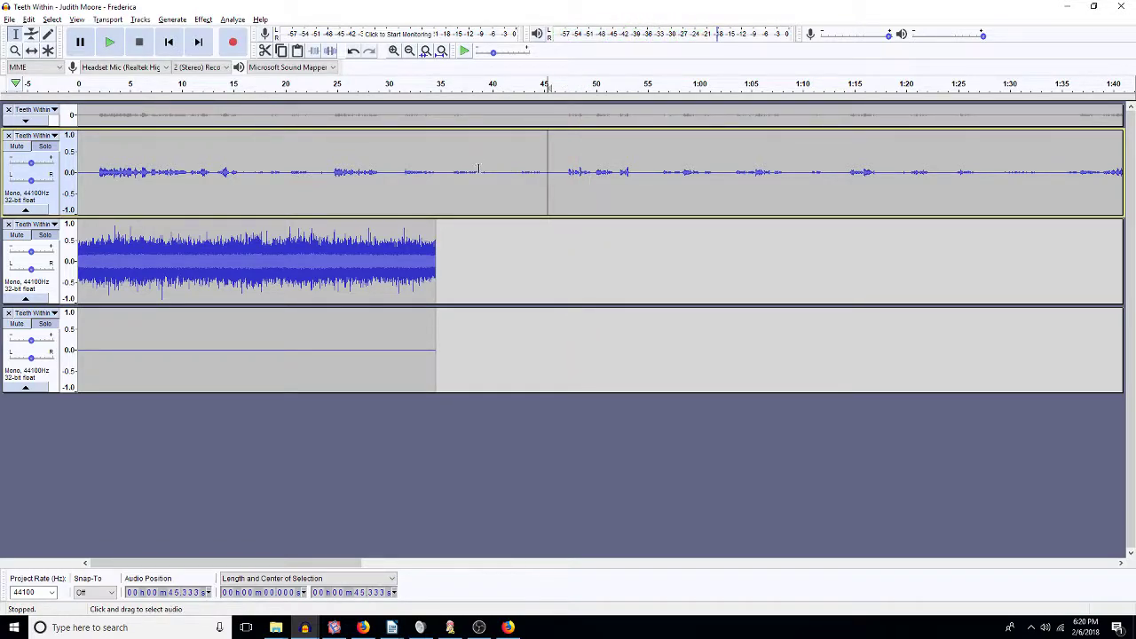
Step: Remove the amplified third track from the project
double_click(412, 206)
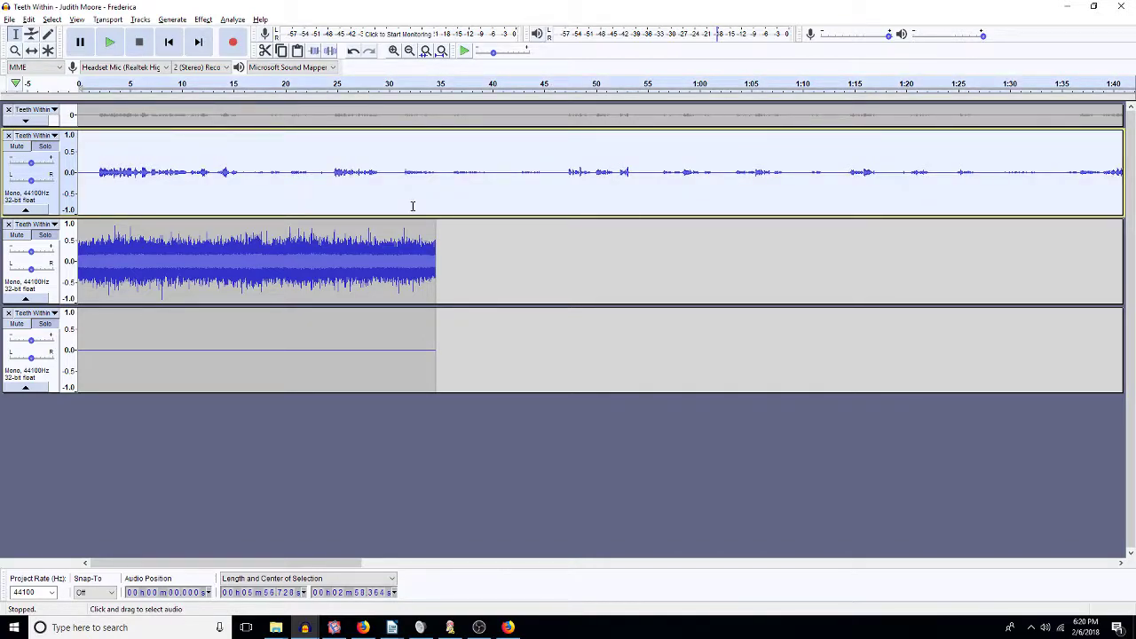
click(8, 224)
click(427, 52)
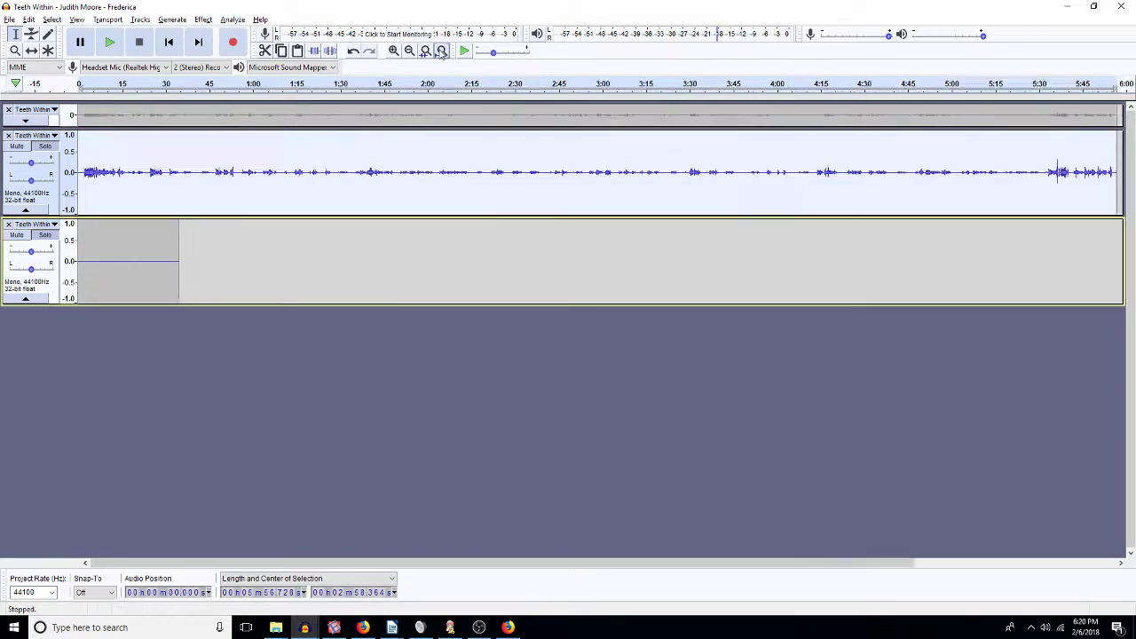
Step: Listen to the second track at about 5:33 and delete its audio from about 5:32 to the end
click(1051, 173)
key(space)
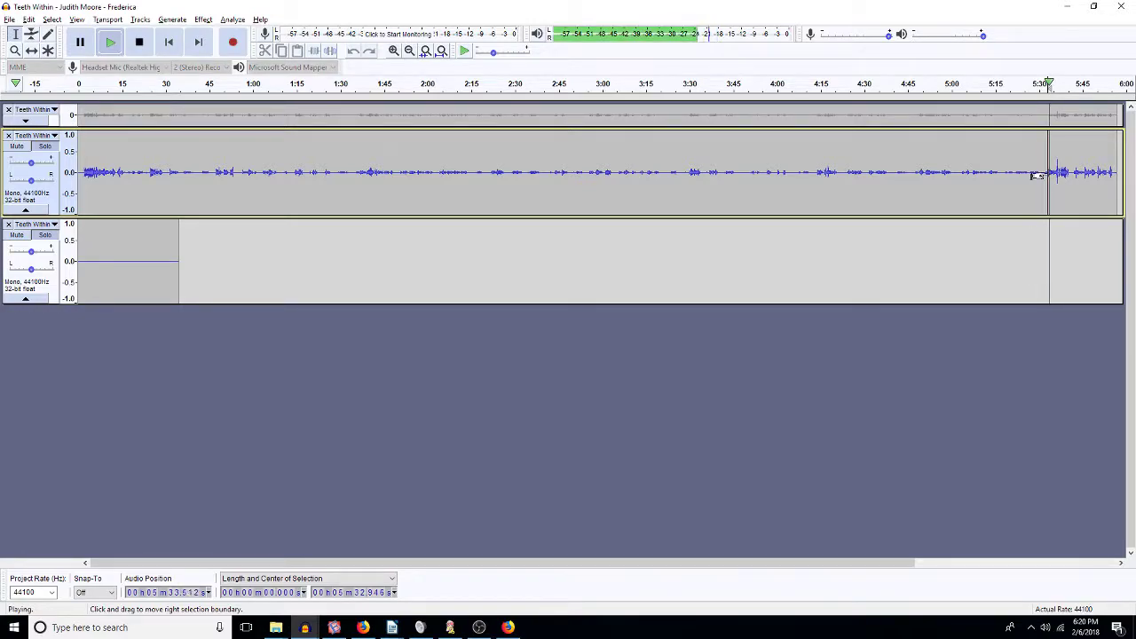
key(space)
drag(1045, 178, 1118, 193)
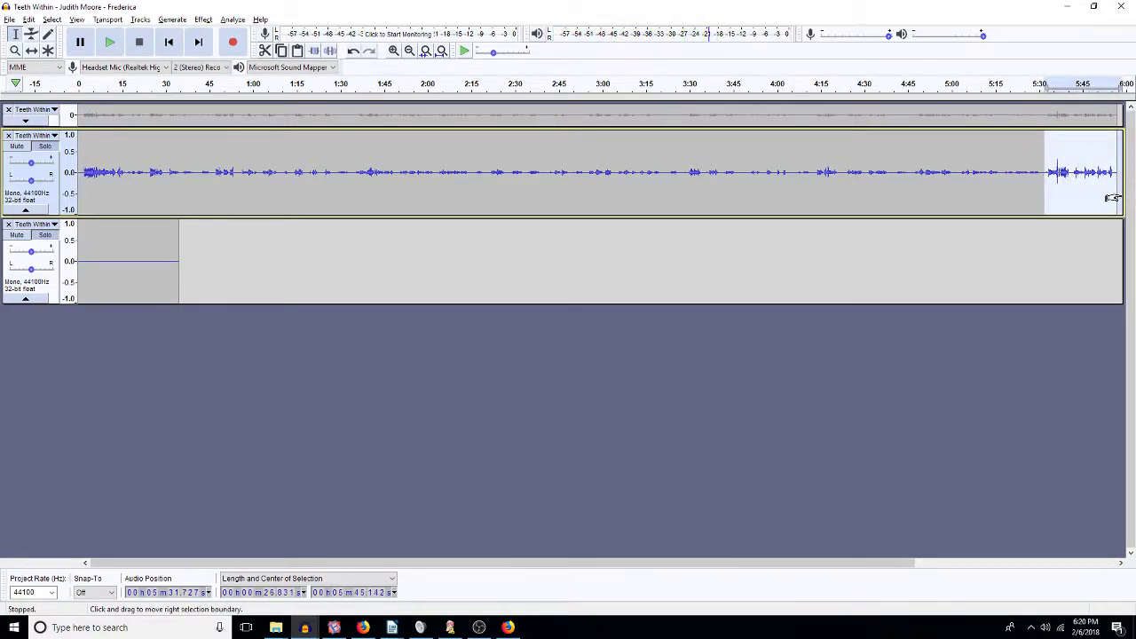
key(Delete)
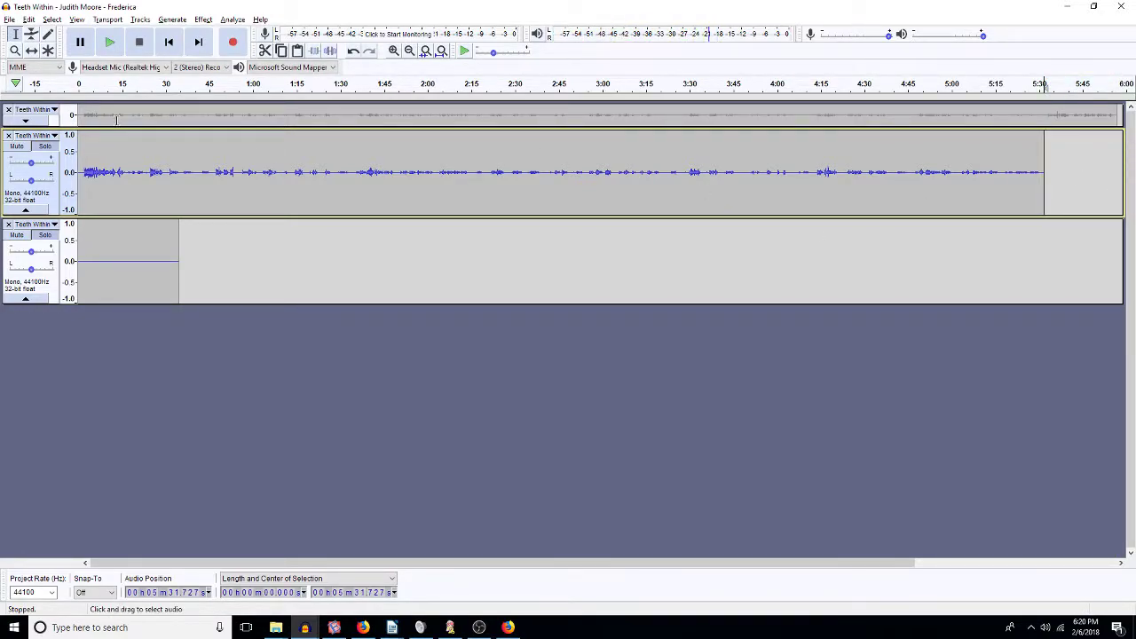
Step: Delete the first 15.7 s or so of the second track and amplify the remaining audio to a 0.0 dB peak
drag(125, 178, 78, 180)
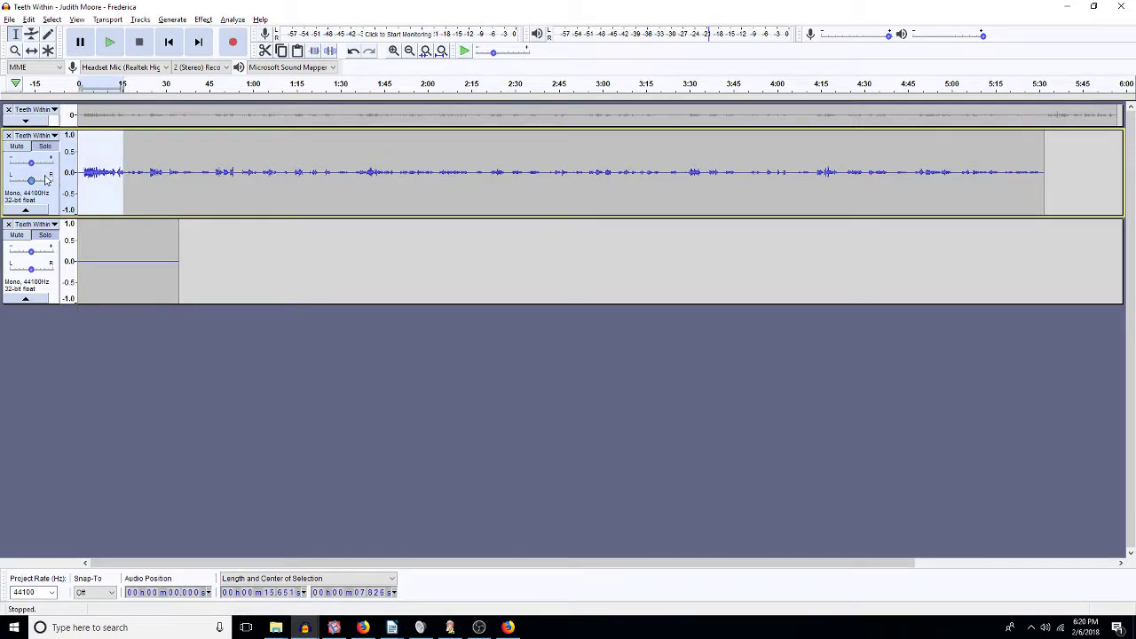
key(Delete)
double_click(361, 138)
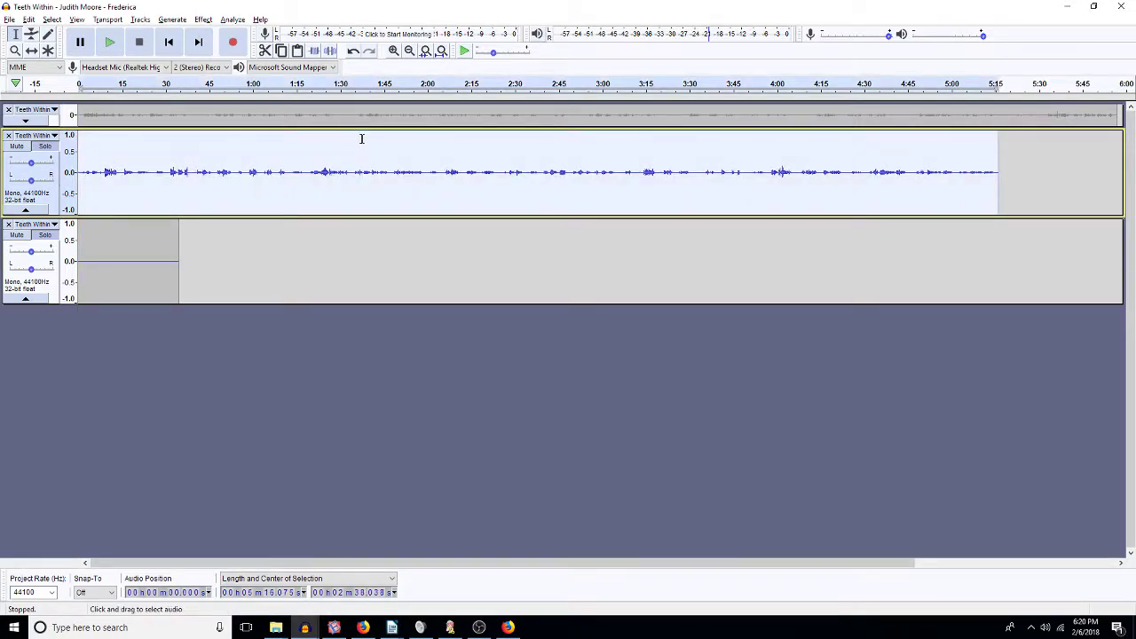
key(alt+c)
key(a)
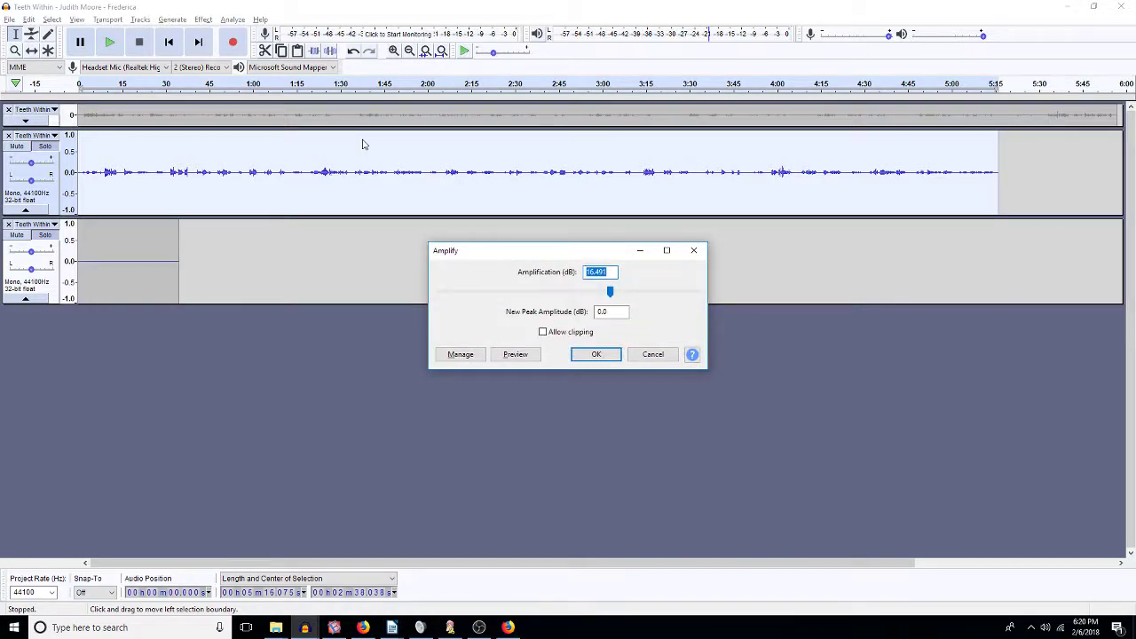
key(Return)
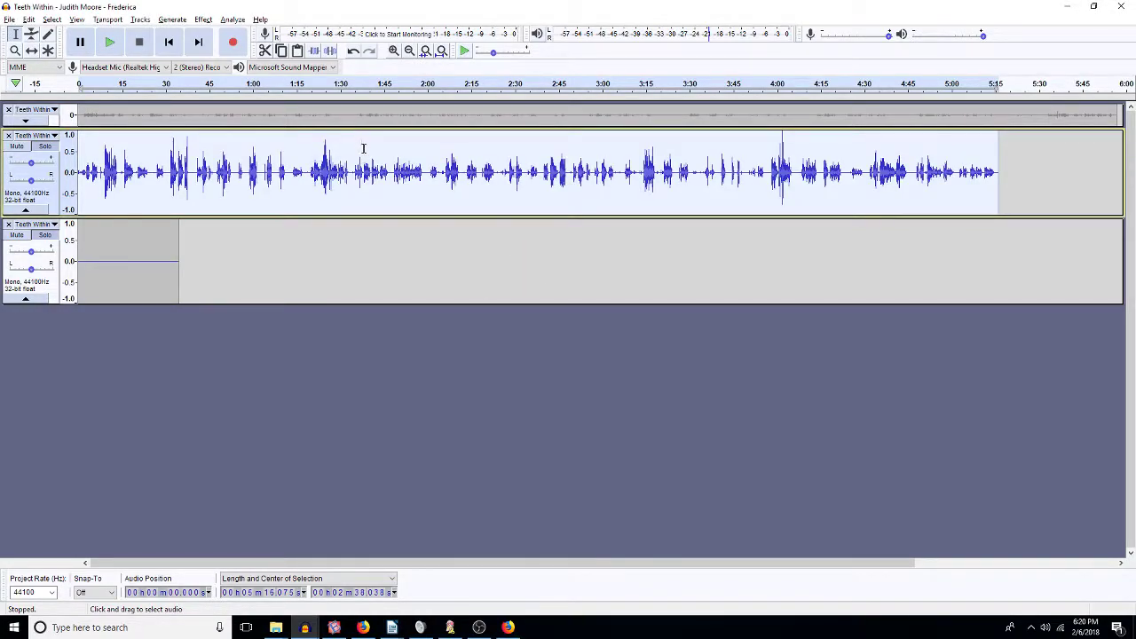
Step: Reduce the loudest peaks across the whole second track with the peak-limiting effect at its current settings, and clear the selection
key(alt+c)
key(p)
key(Return)
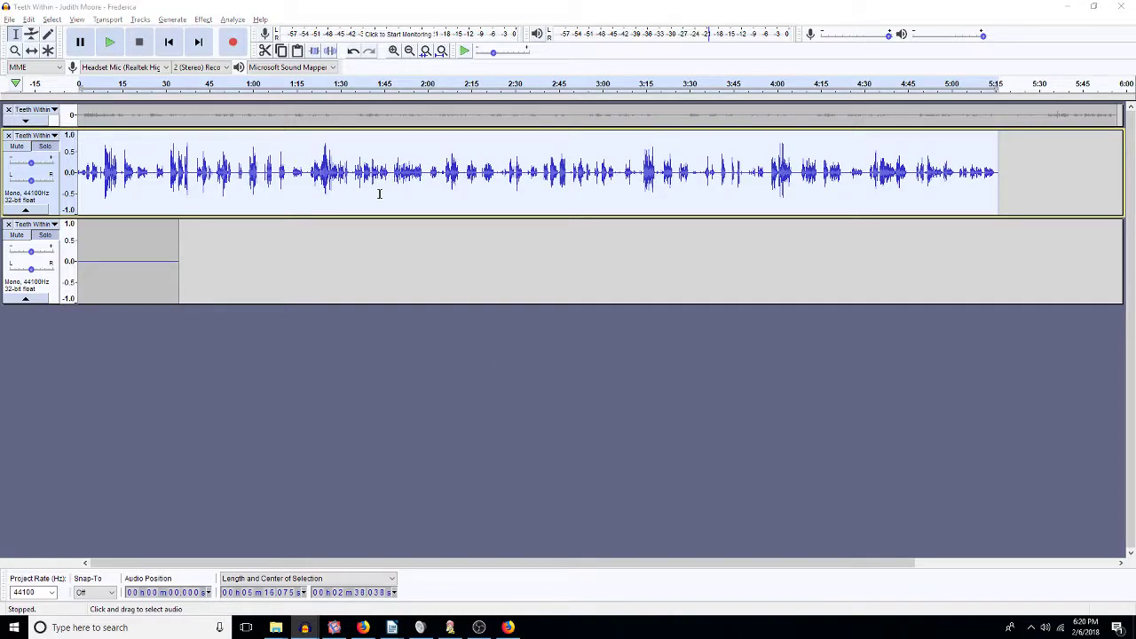
key(ctrl+shift+a)
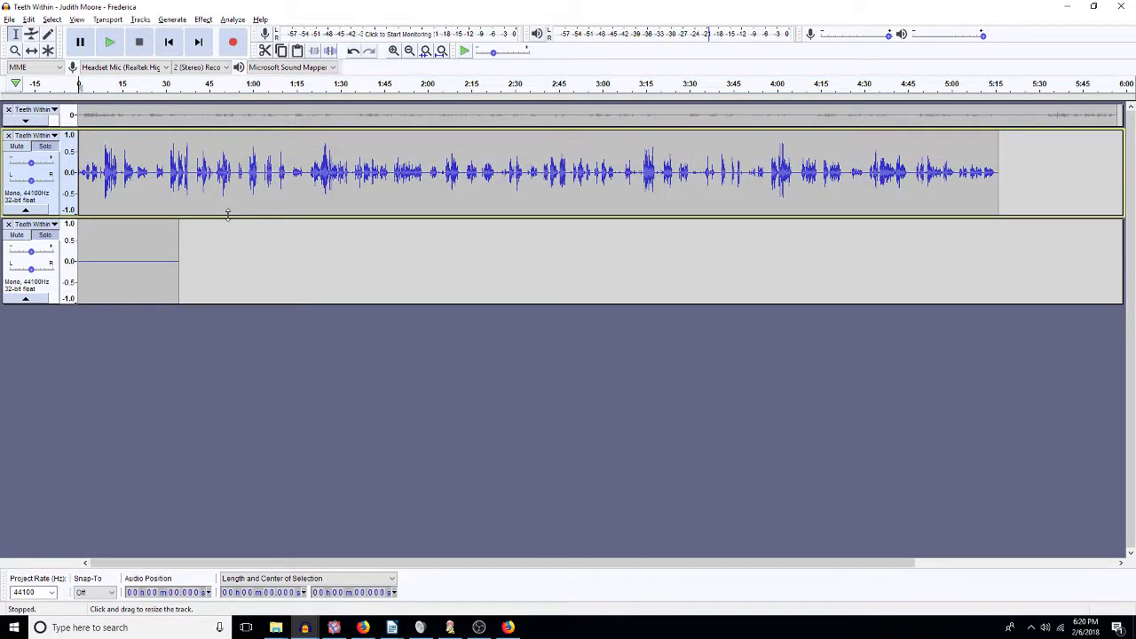
Step: Solo only the second track and play its opening from about 1.2 s to check the amplified sound
drag(170, 196, 38, 190)
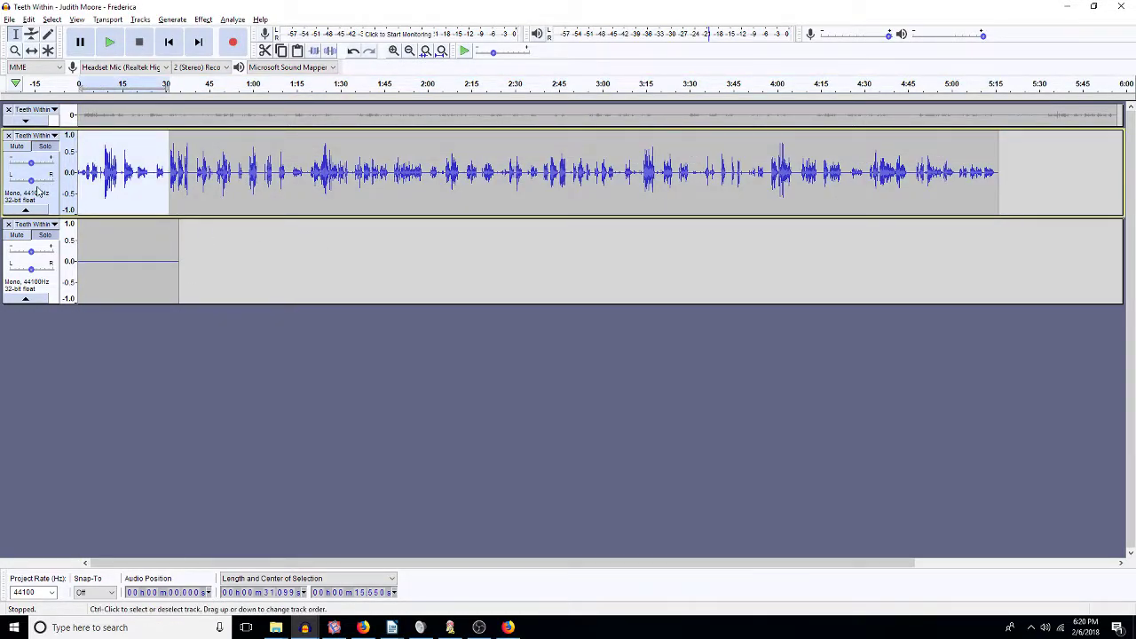
key(ctrl+e)
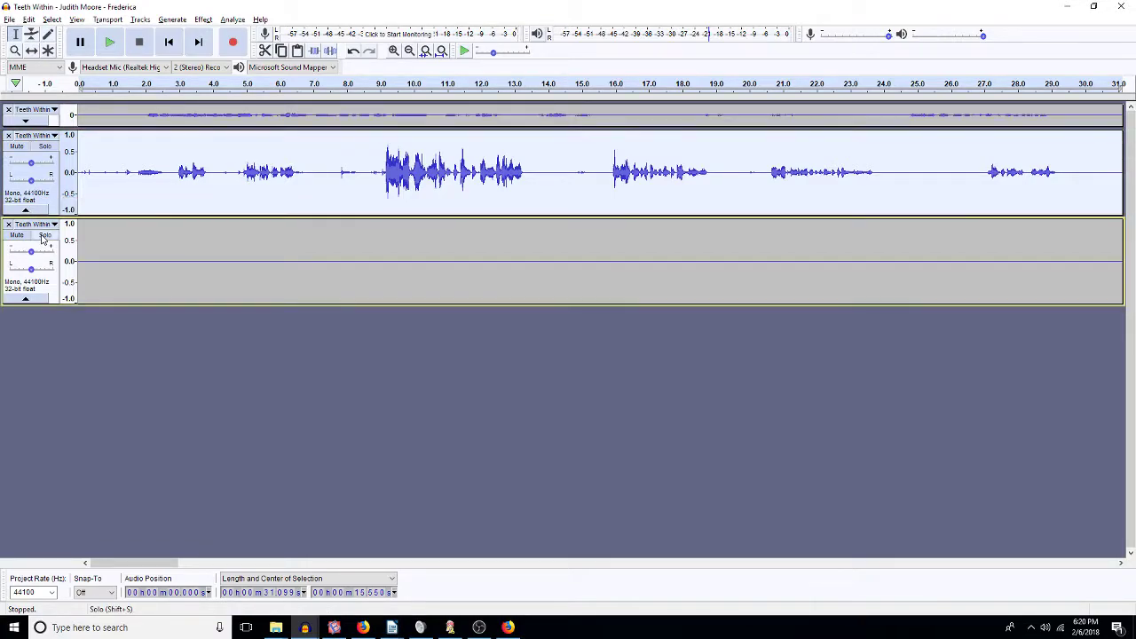
click(45, 153)
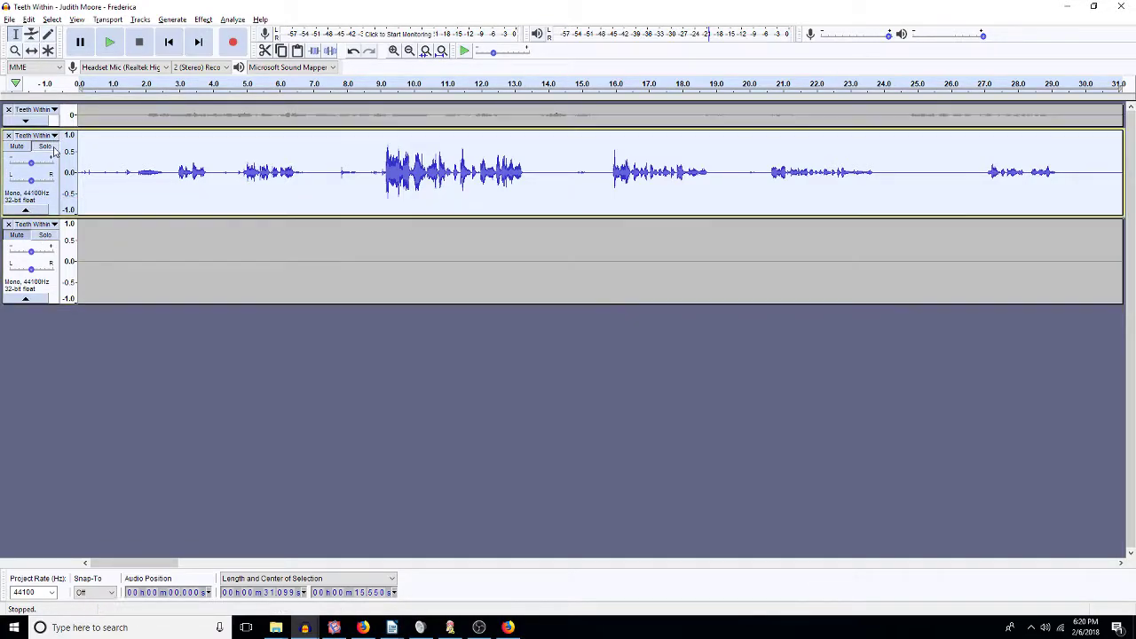
click(116, 178)
key(space)
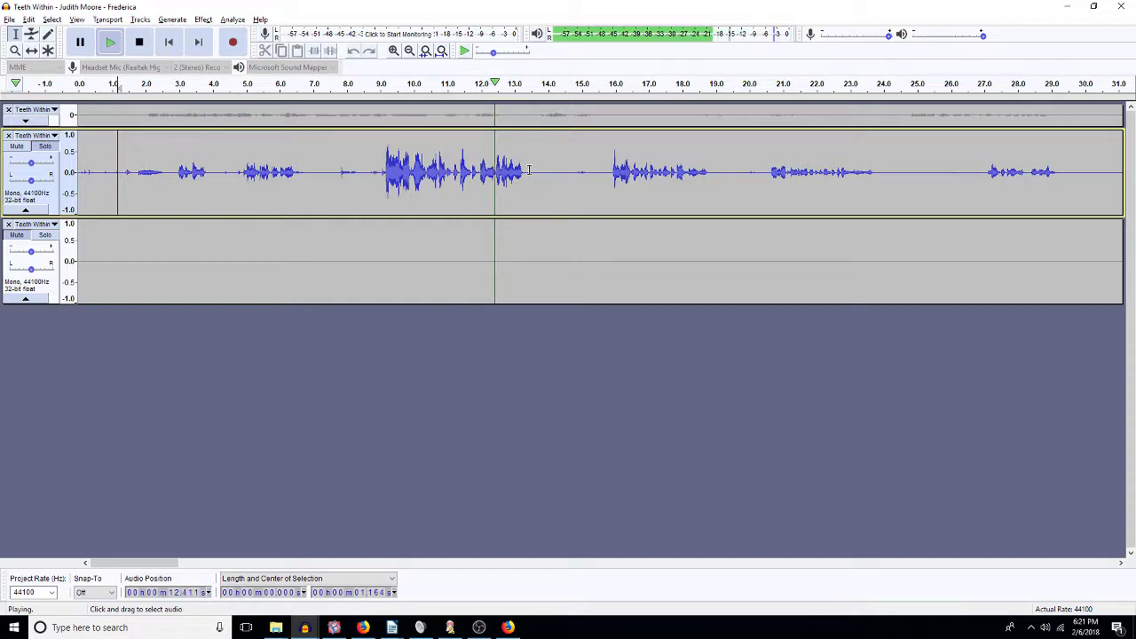
key(space)
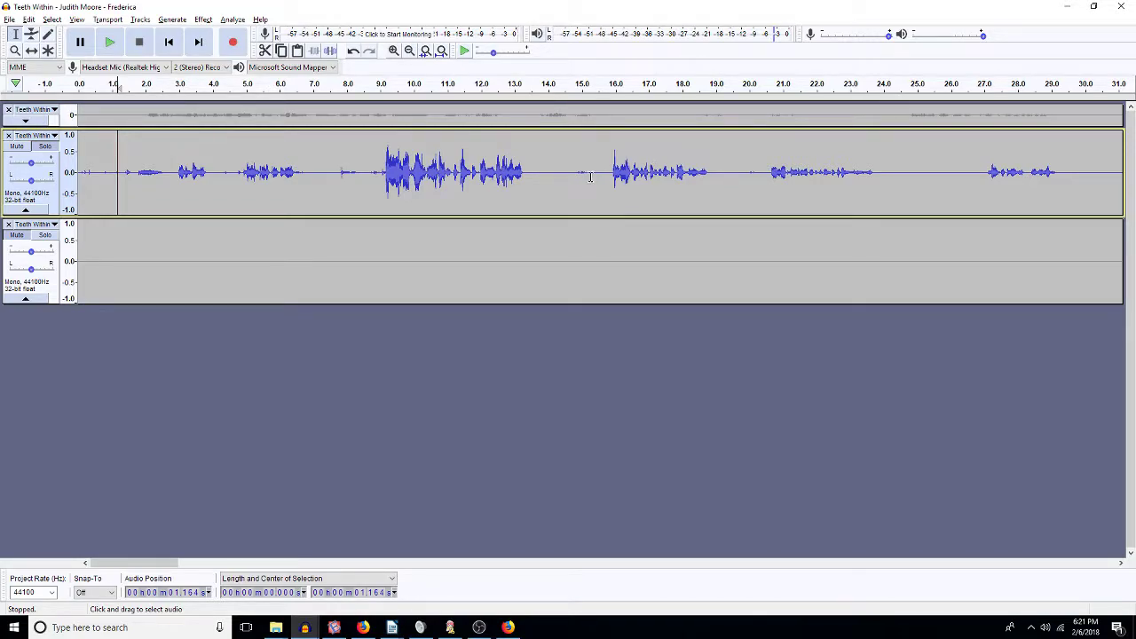
Step: Run Noise Reduction at 12 dB, sensitivity 6.00 and 3 smoothing bands on the whole amplified second track
key(ctrl+a)
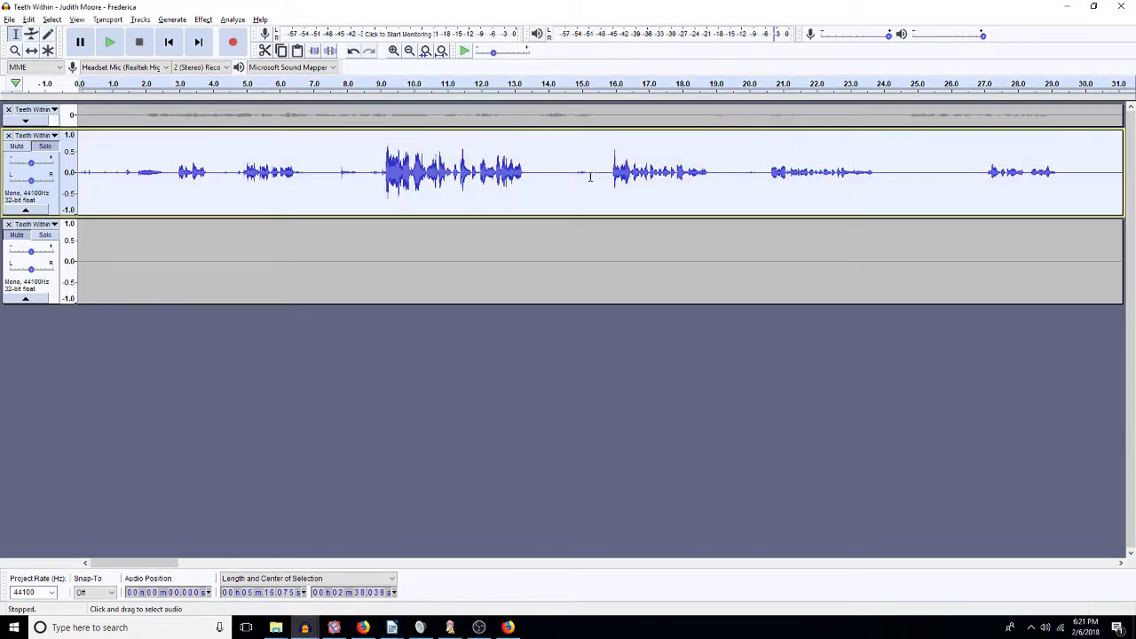
key(ctrl+r)
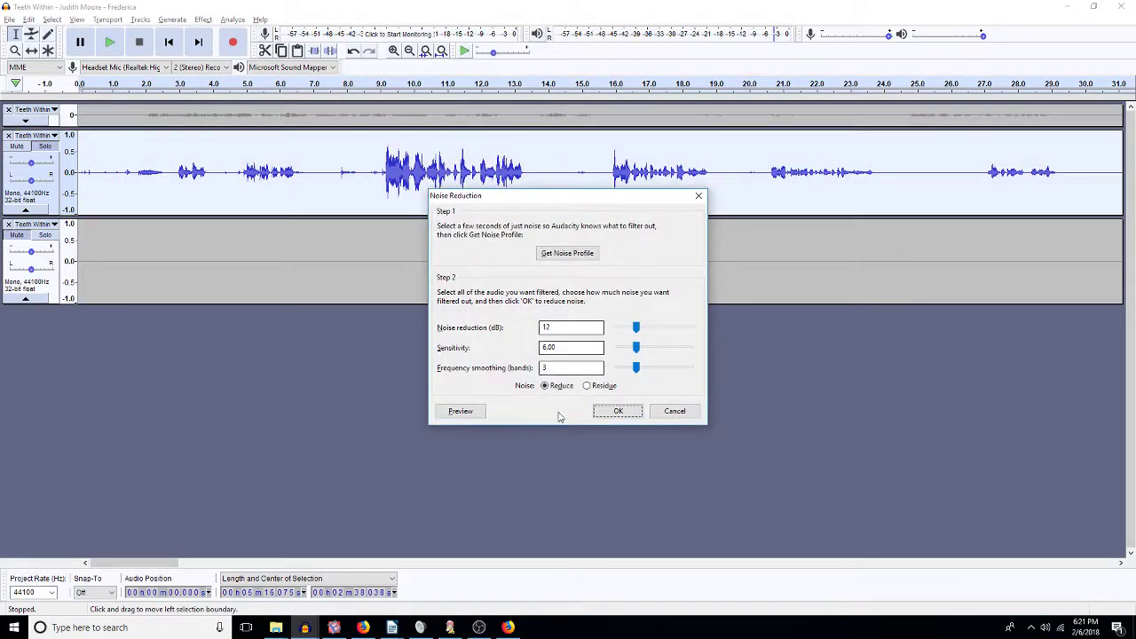
click(607, 413)
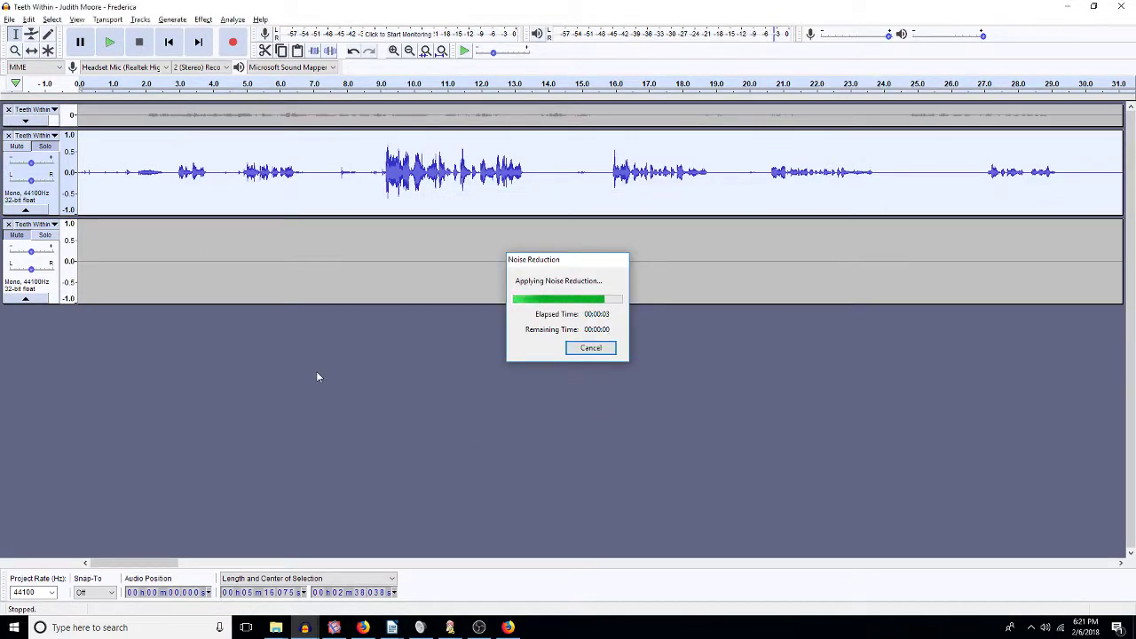
Step: Play the second track from about 7.6 s and again from about 15.8 s to judge the cleaned voice
click(334, 173)
key(space)
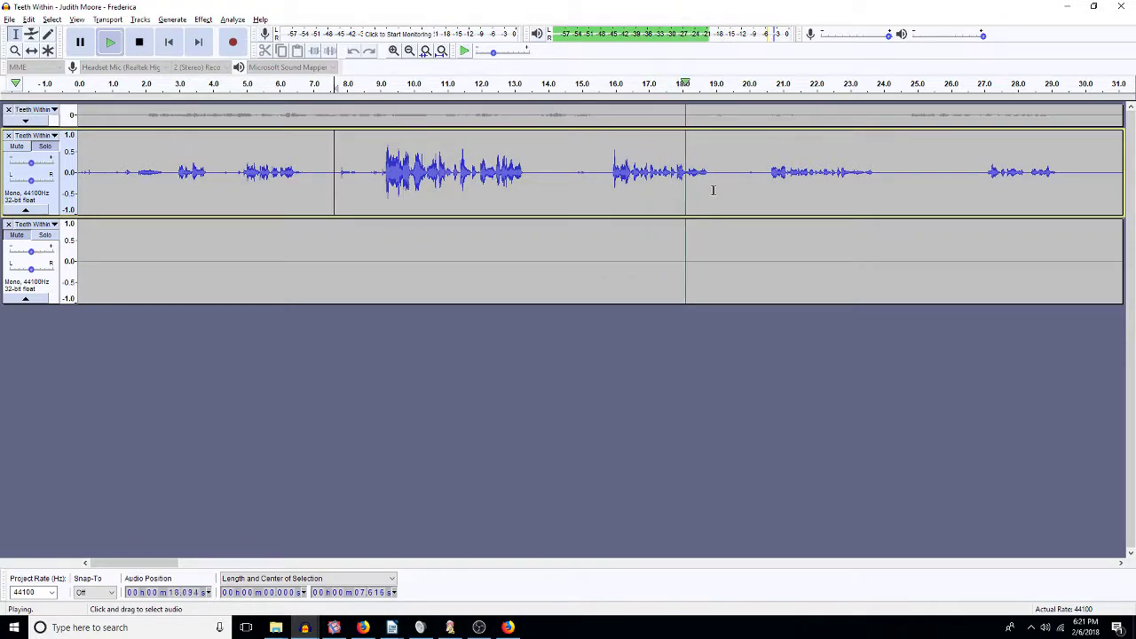
key(space)
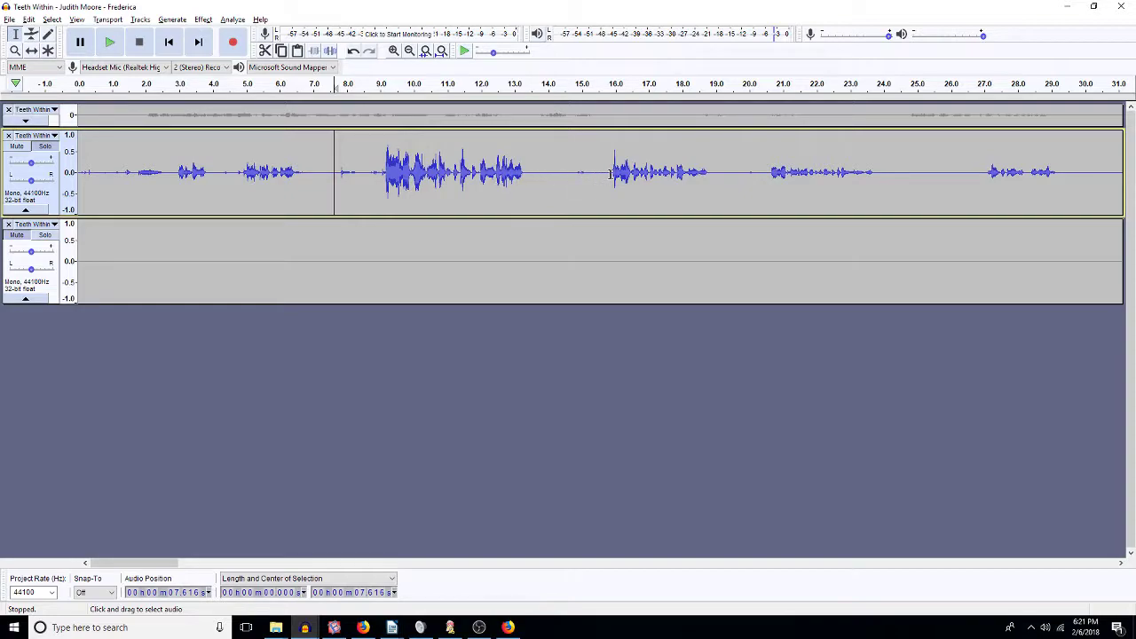
click(611, 174)
double_click(605, 192)
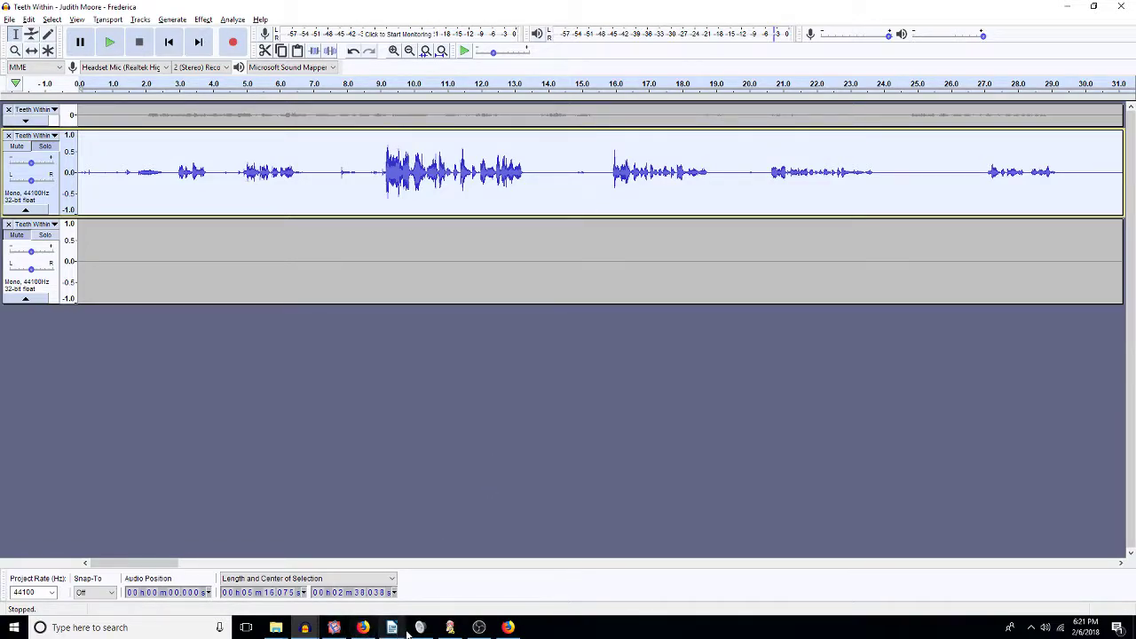
click(607, 184)
key(space)
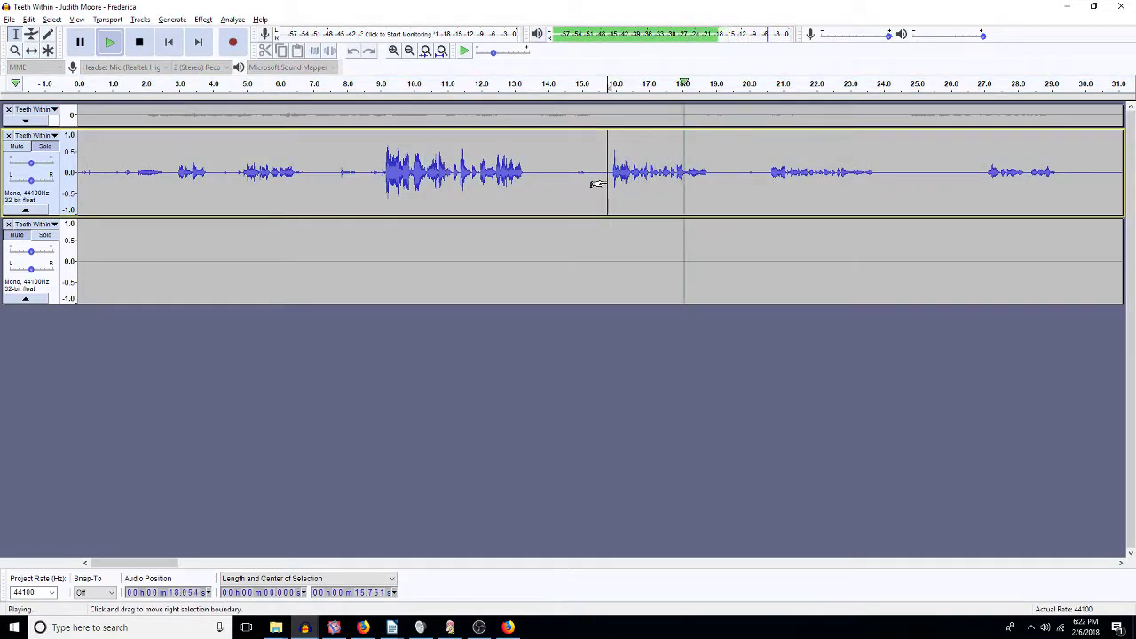
key(space)
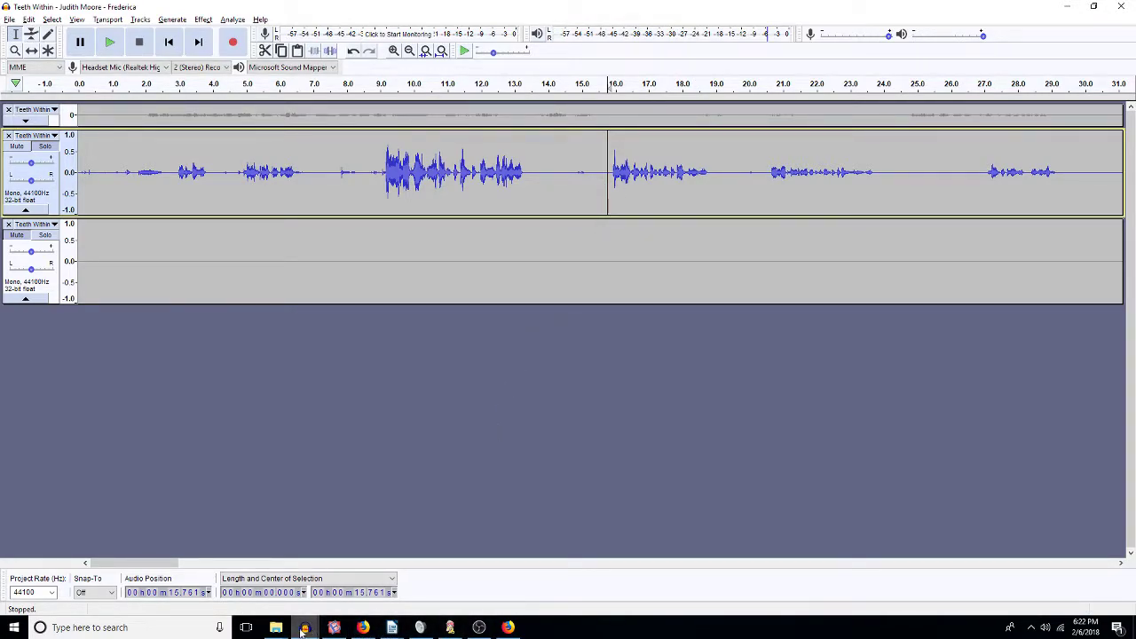
Step: Switch to the 4hightea project, solo the hermione track and play it from about 6.3 s for comparison
mouse_move(335, 630)
click(346, 600)
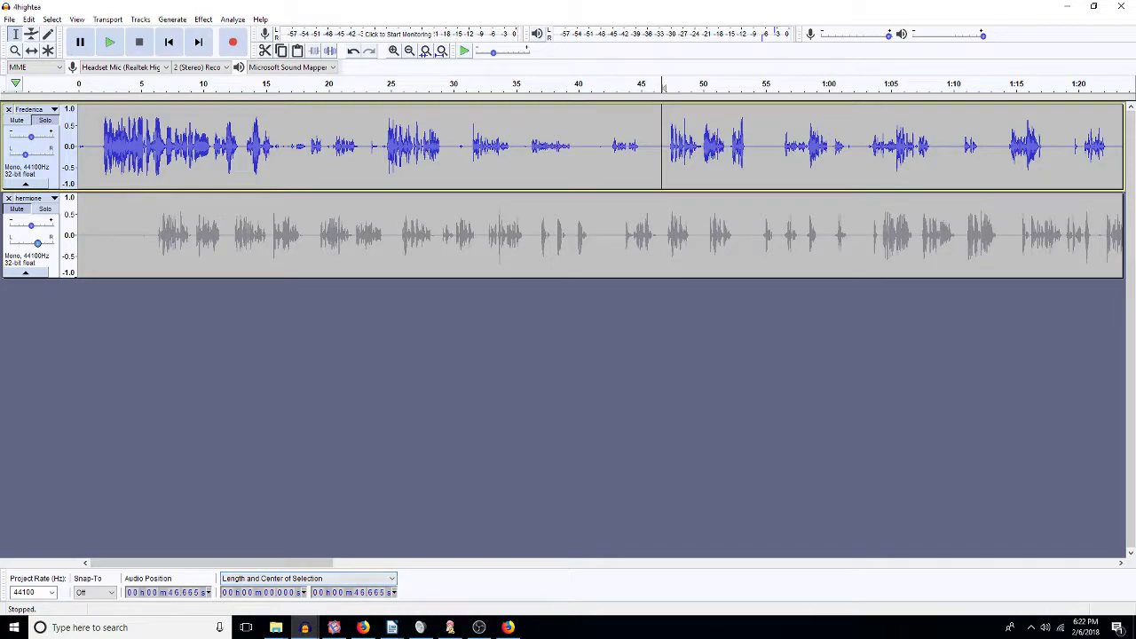
click(42, 218)
click(158, 248)
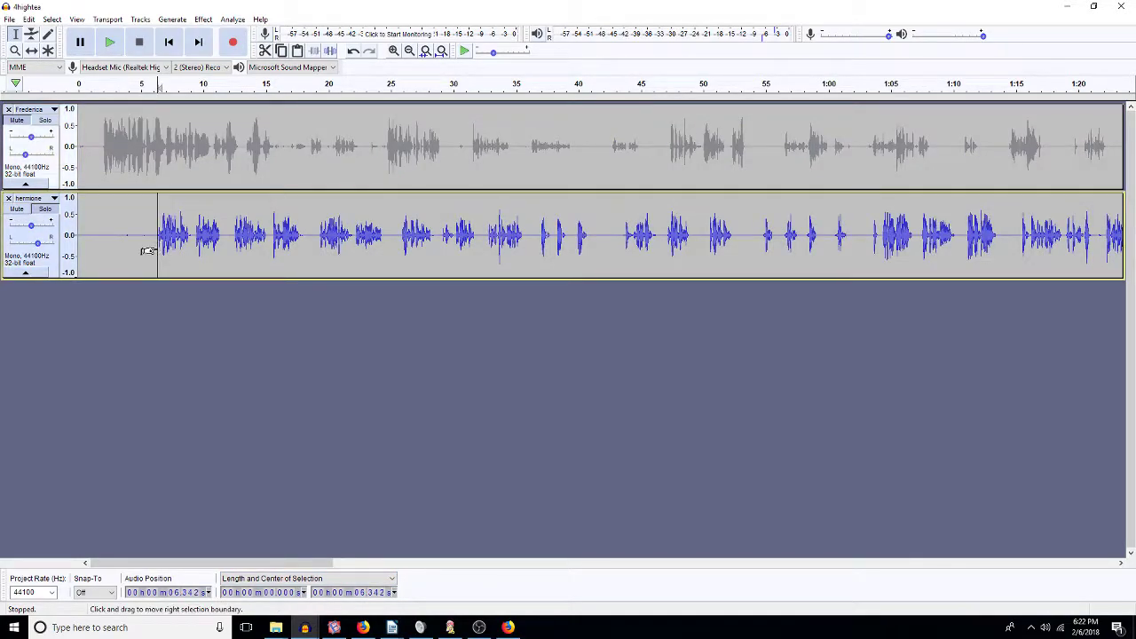
key(space)
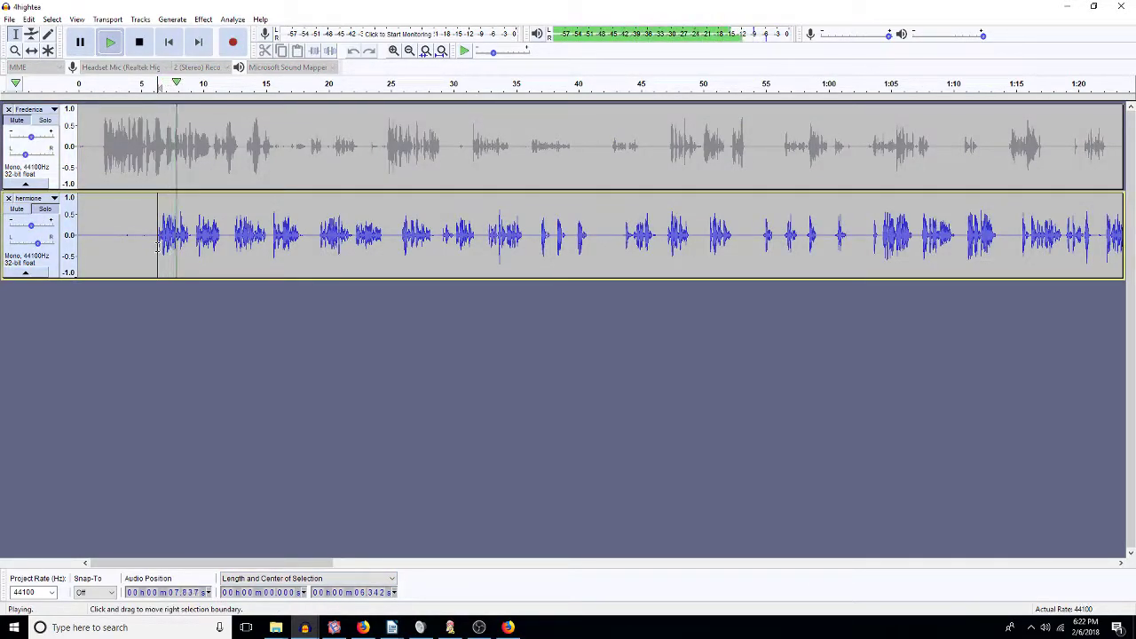
key(space)
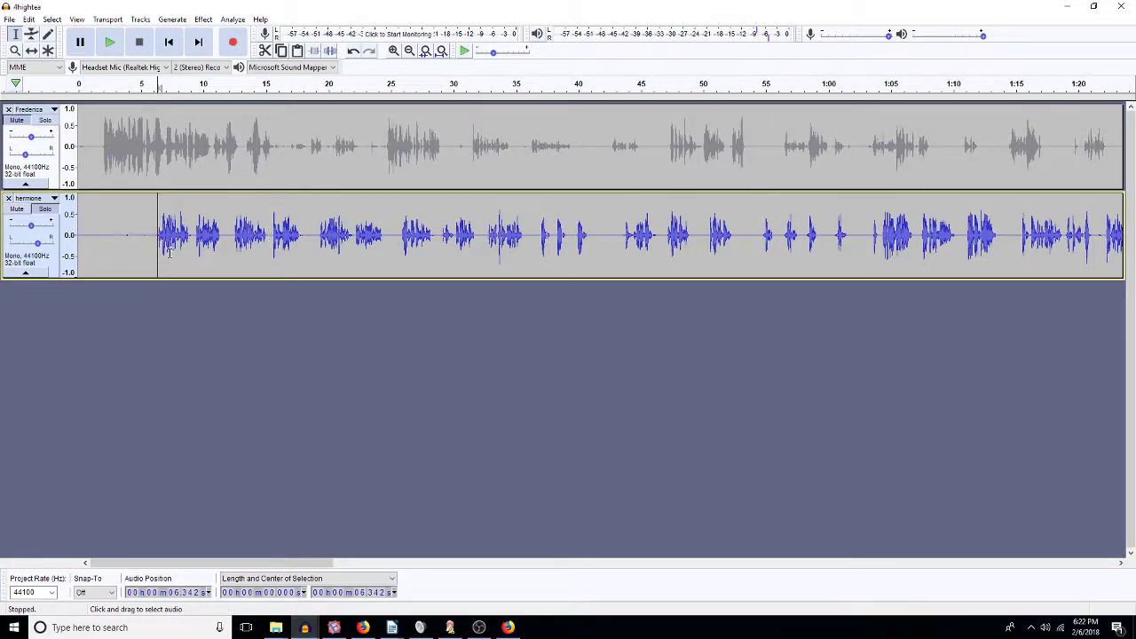
double_click(397, 251)
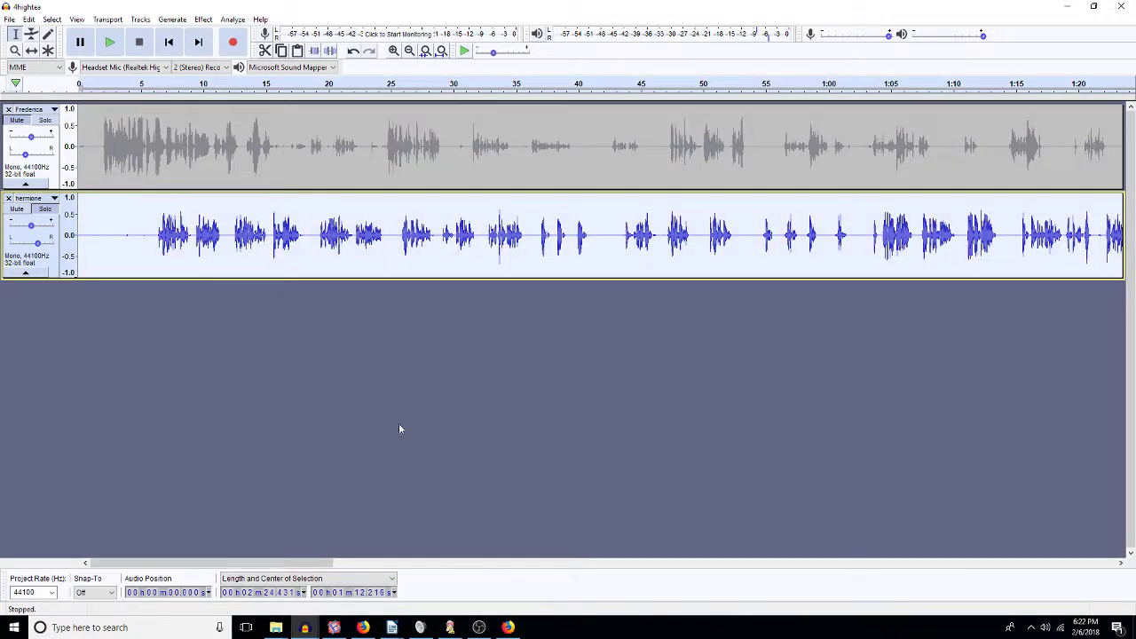
Step: Return to the Teeth Within project and apply a Low Pass Filter with 6 dB rolloff to the whole second track
click(304, 628)
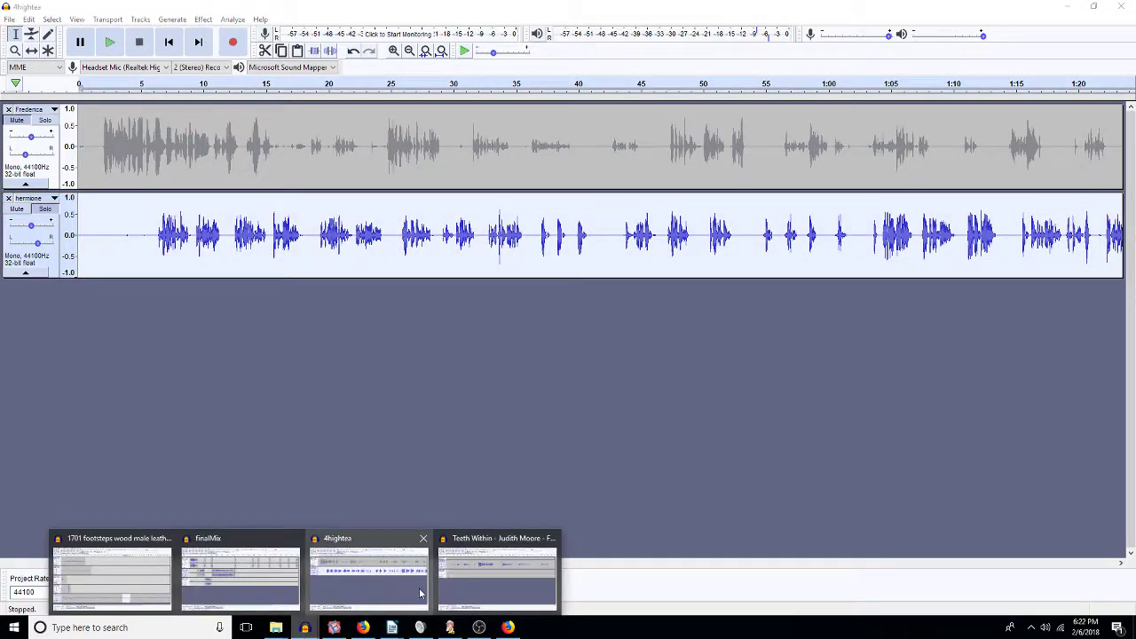
click(466, 581)
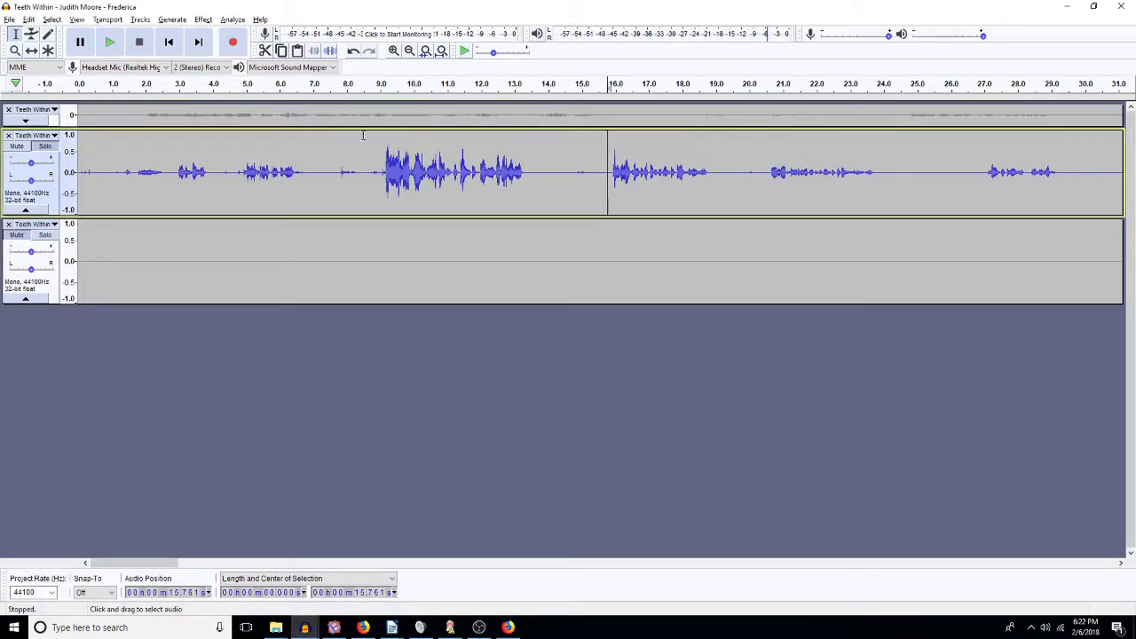
double_click(414, 156)
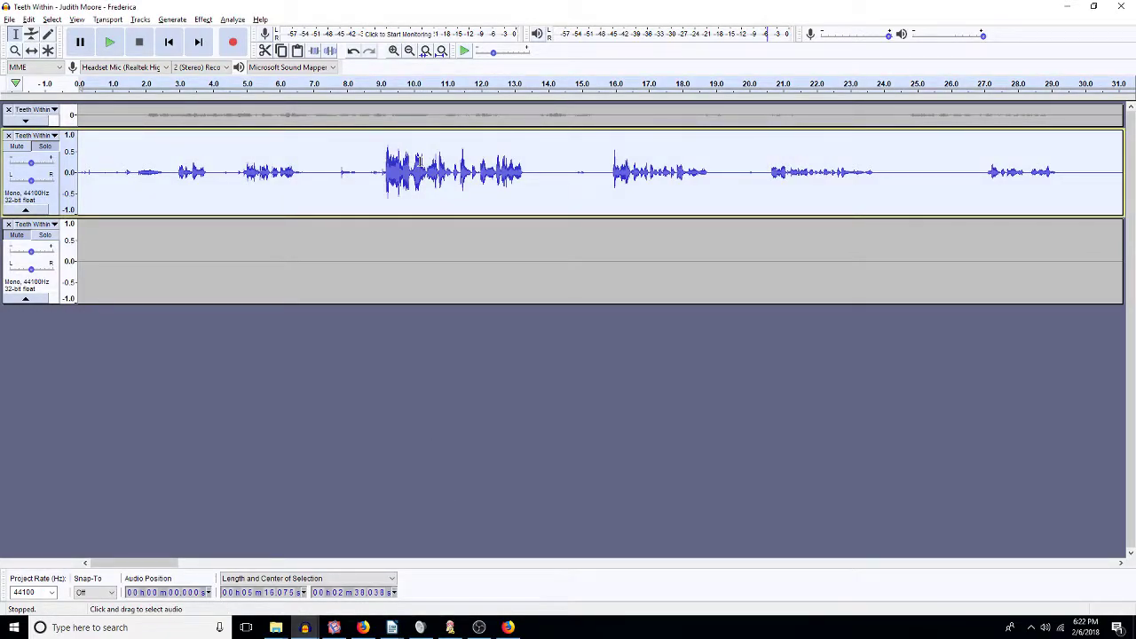
key(ctrl+r)
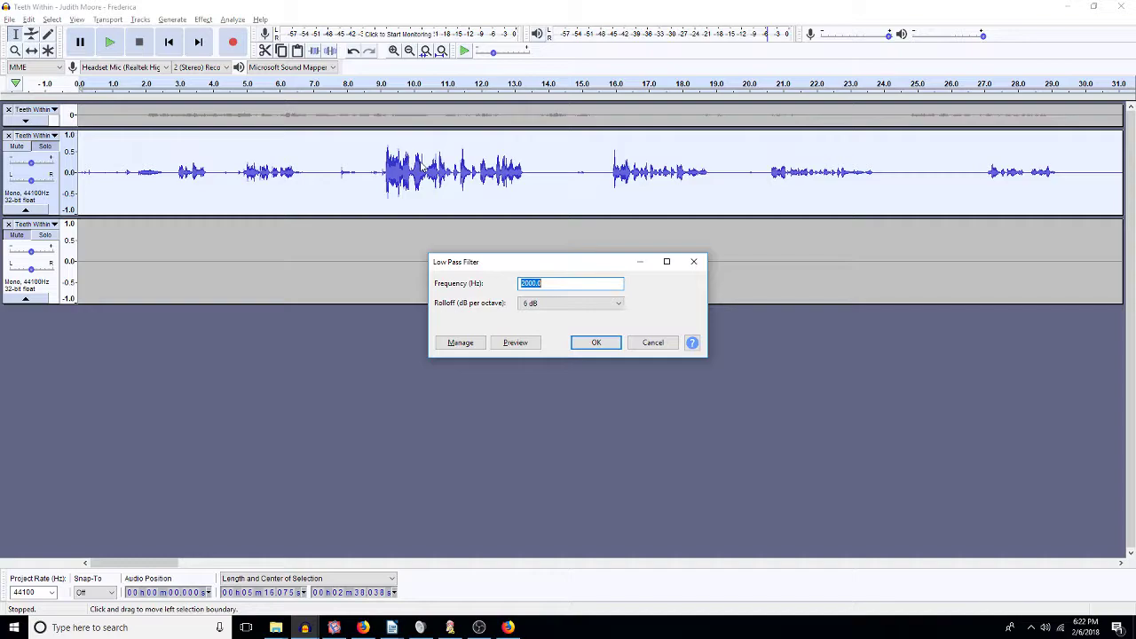
text(3)
key(Return)
Step: Play the filtered second track from about 15.8 s to hear the low pass effect
click(610, 182)
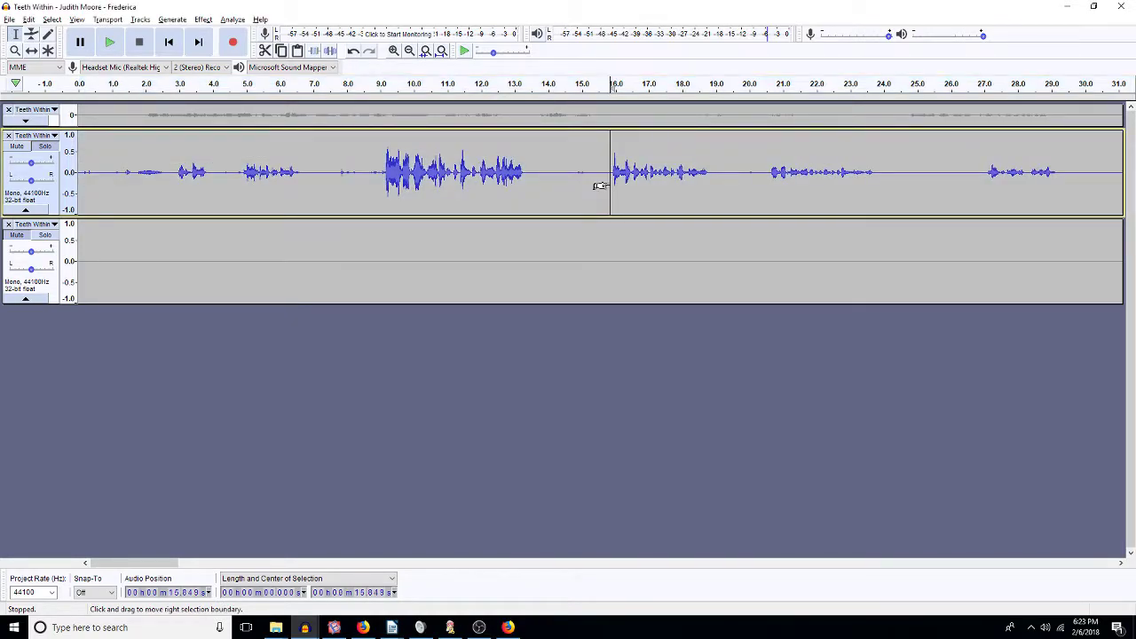
key(space)
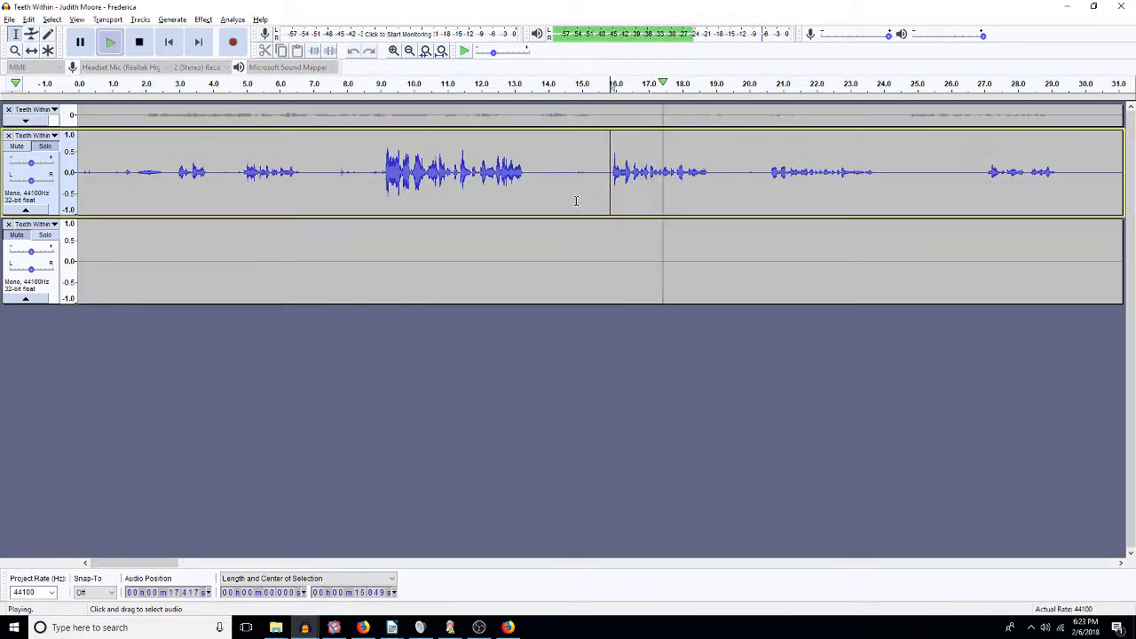
key(space)
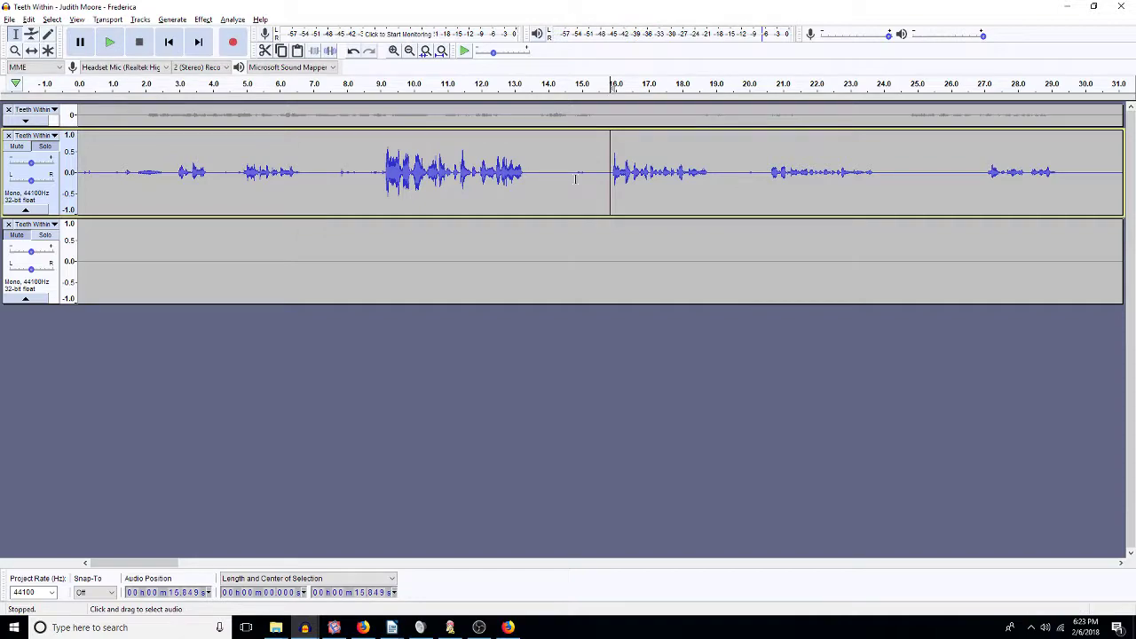
Step: Undo the low pass filter and play the unfiltered second track twice from about 15.6 s for comparison
key(ctrl+a)
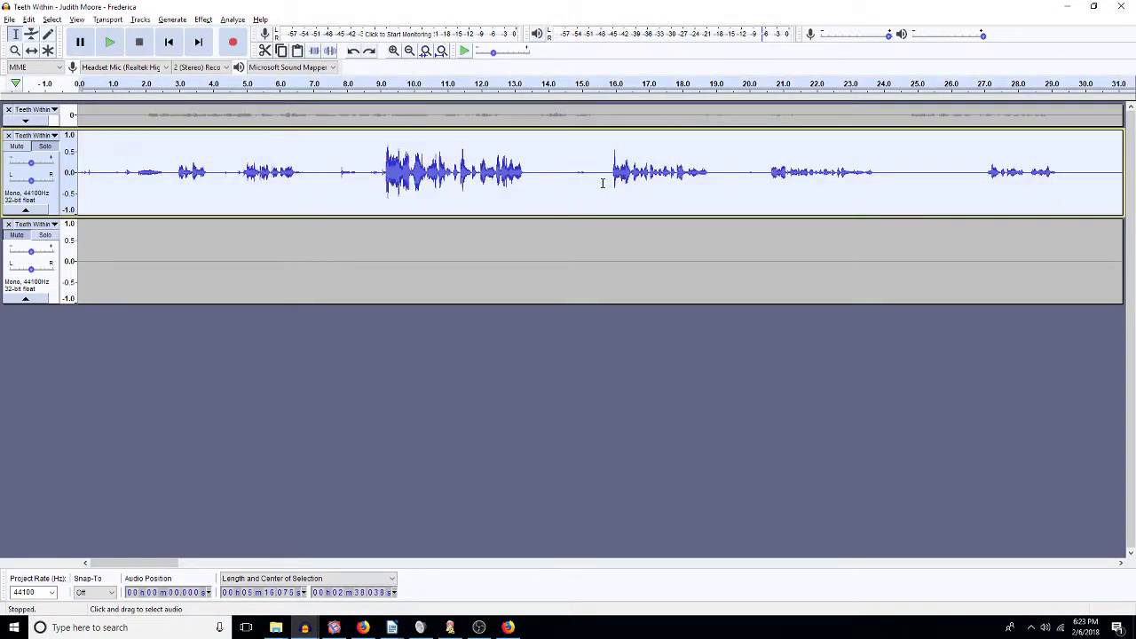
click(602, 182)
key(space)
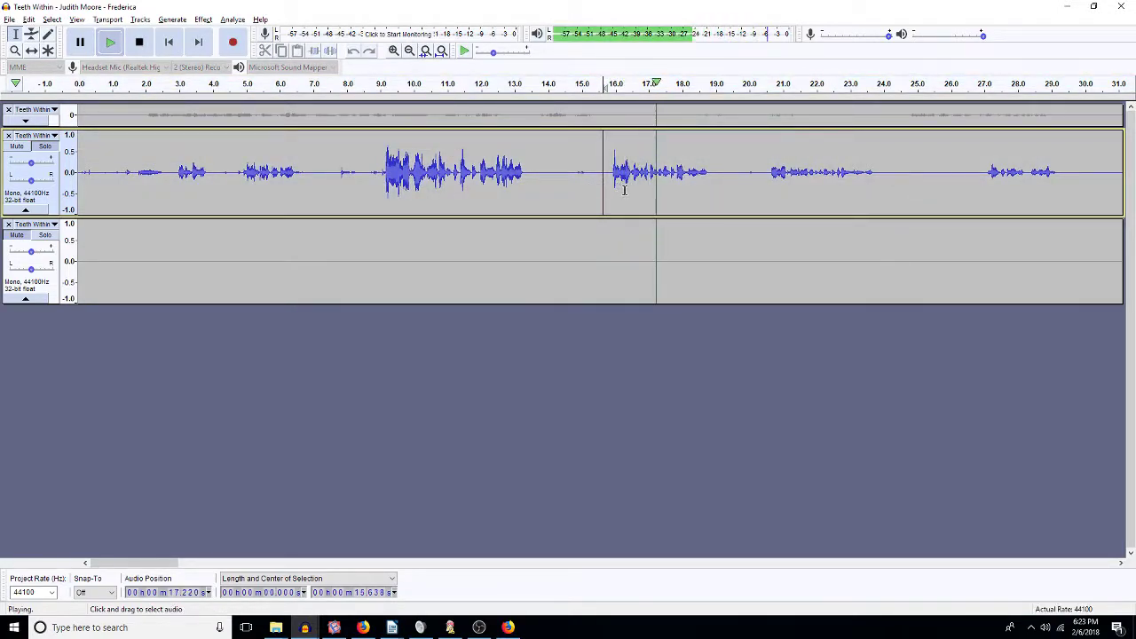
key(space)
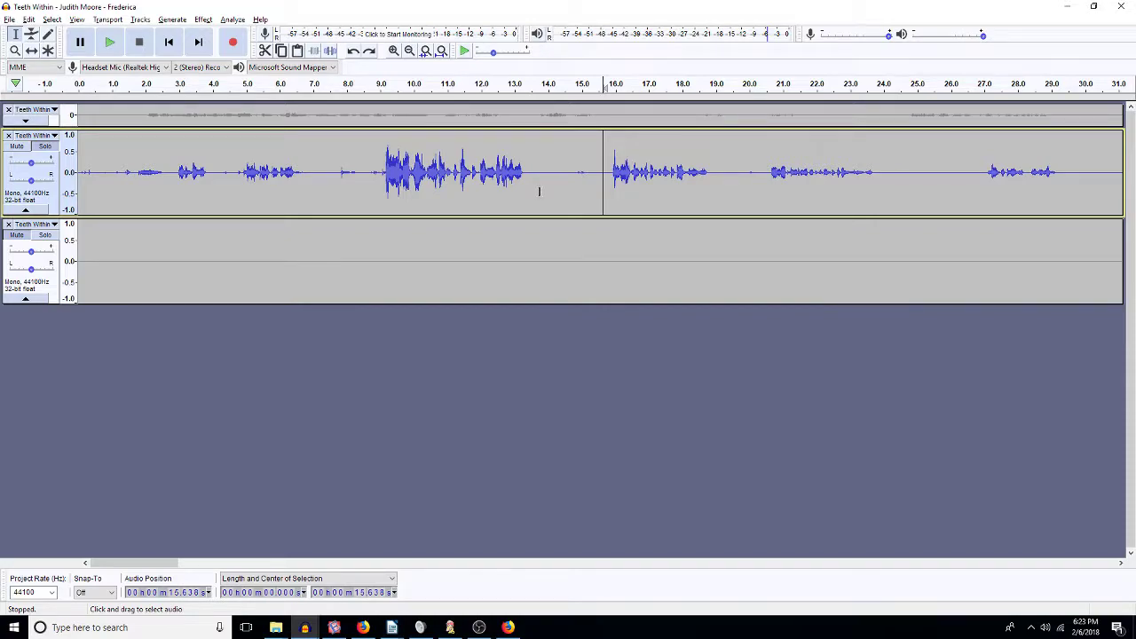
key(space)
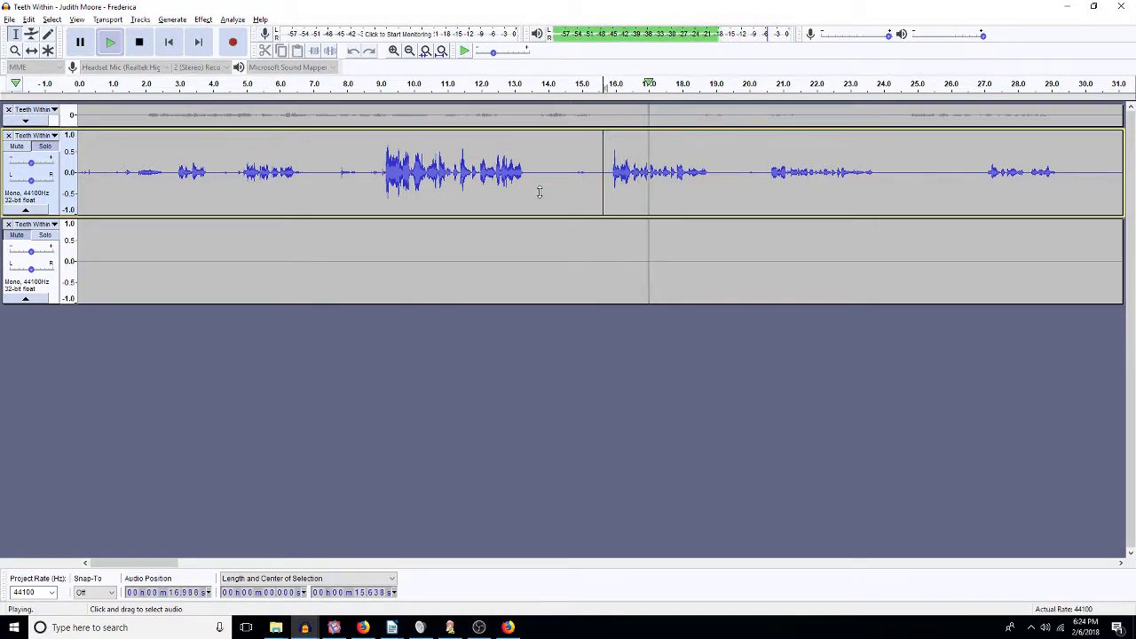
key(space)
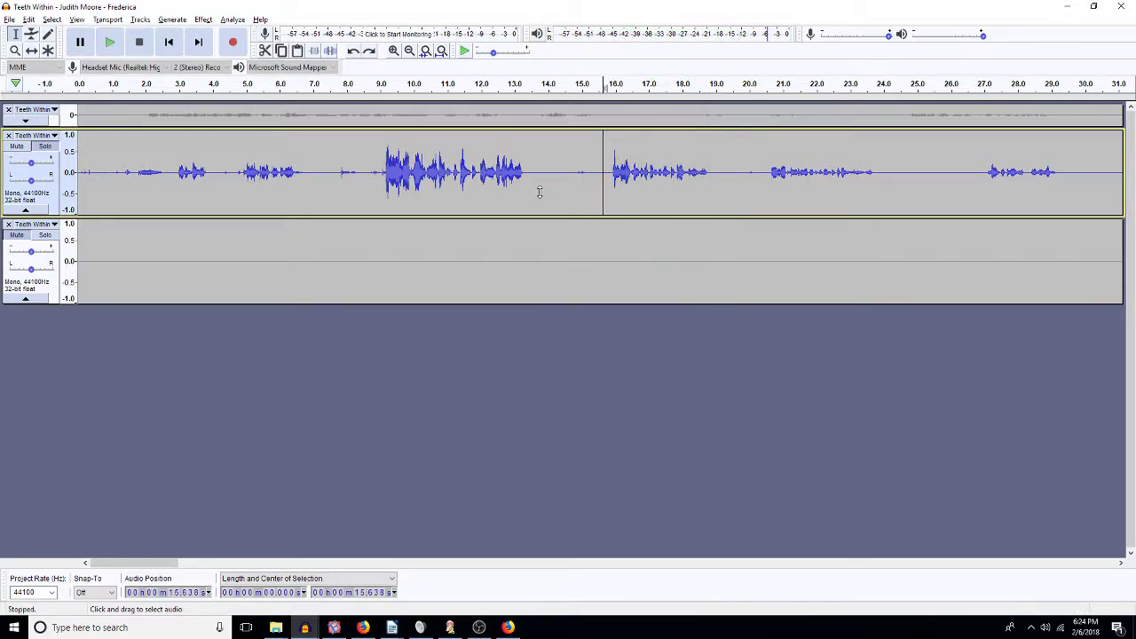
Step: Reapply the low pass filter to the whole second track and listen to it from about 15.7 s
key(ctrl+a)
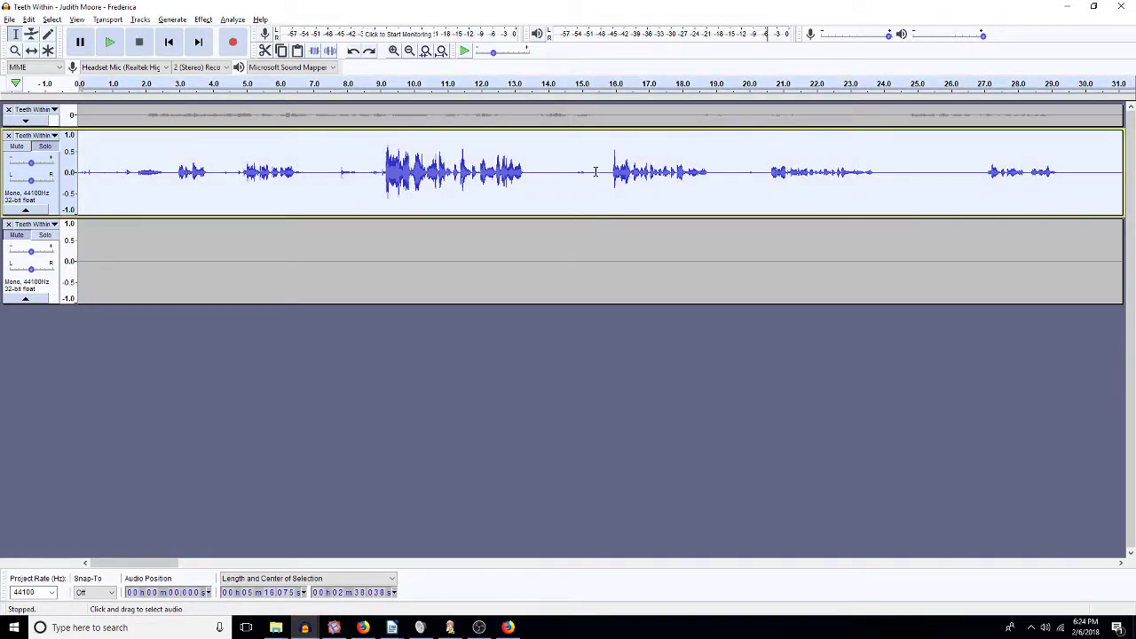
key(ctrl+r)
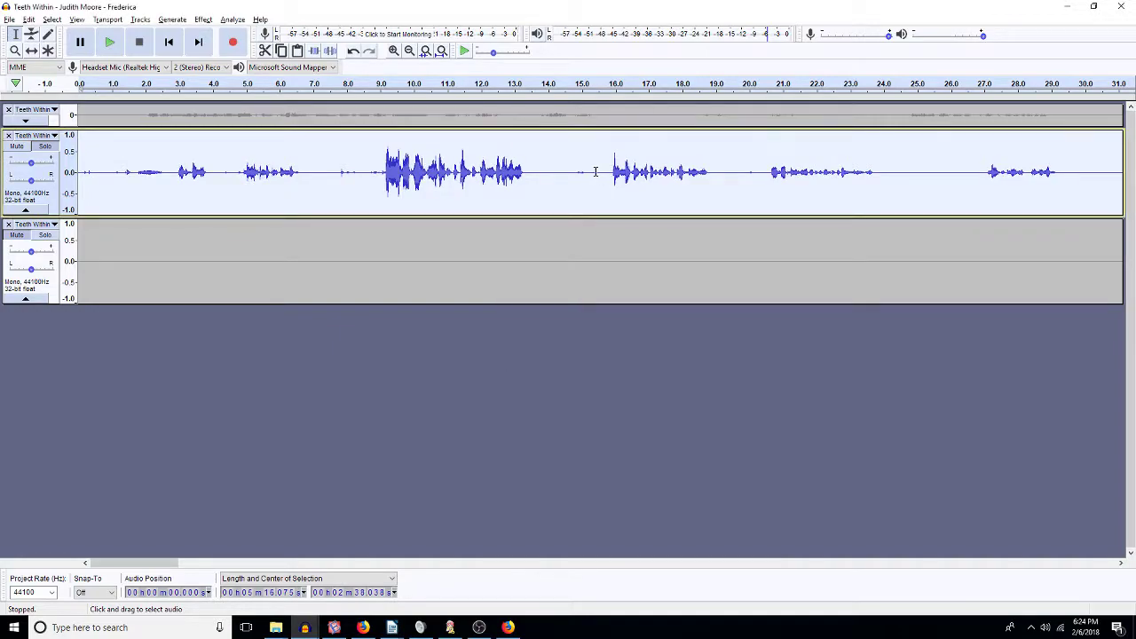
click(607, 167)
key(space)
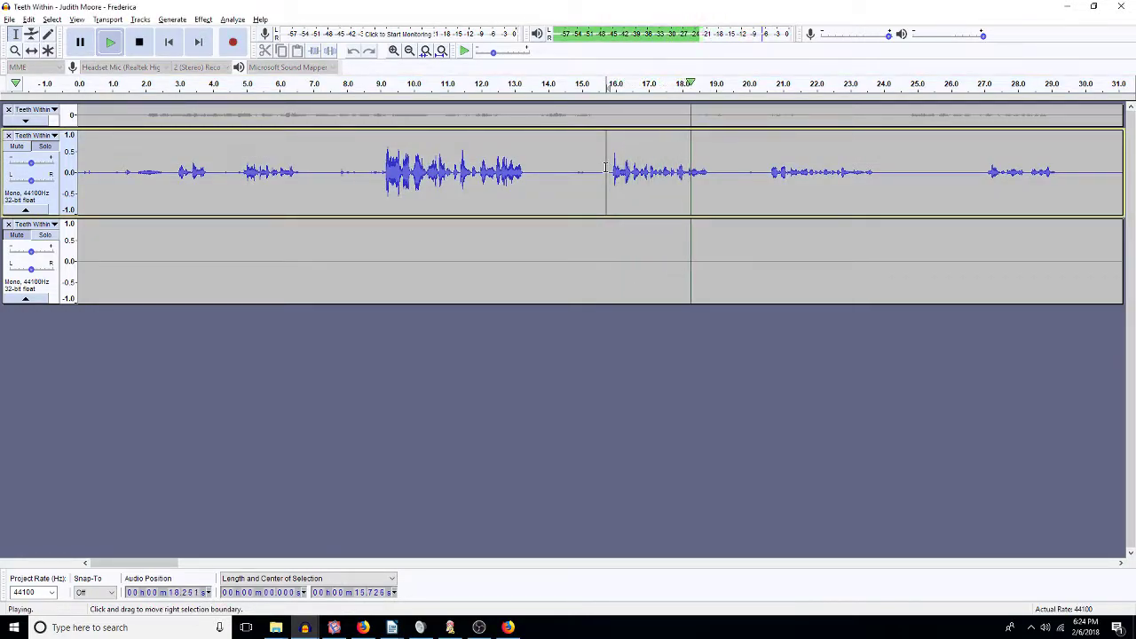
key(space)
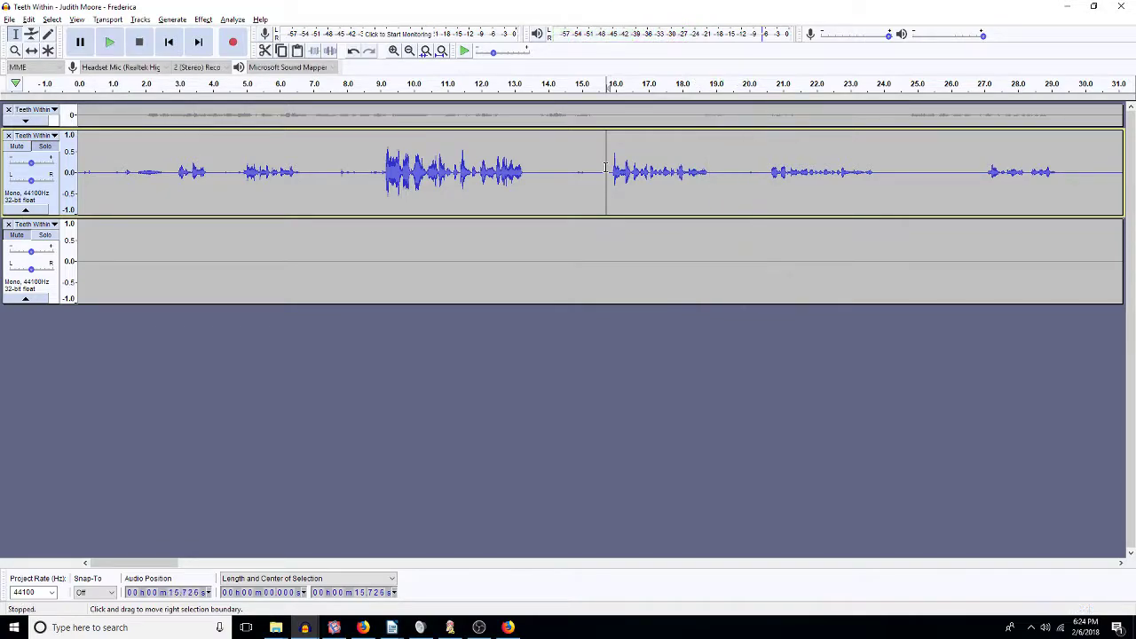
Step: Apply a Low Pass Filter at 4000 Hz with 6 dB rolloff to the whole soloed voice track
double_click(605, 166)
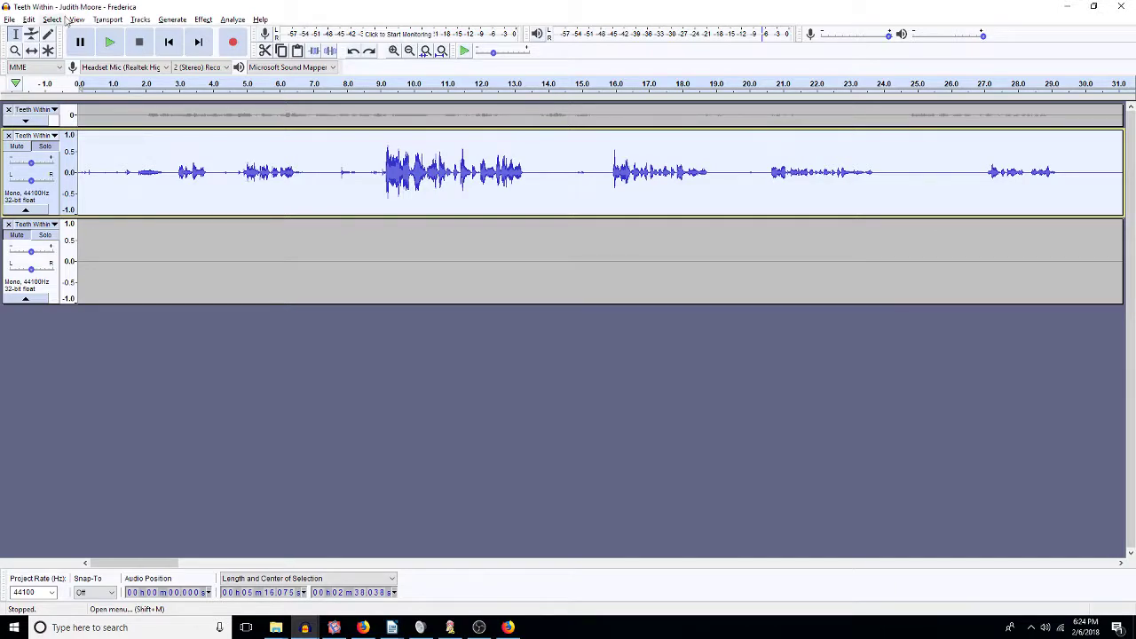
click(28, 21)
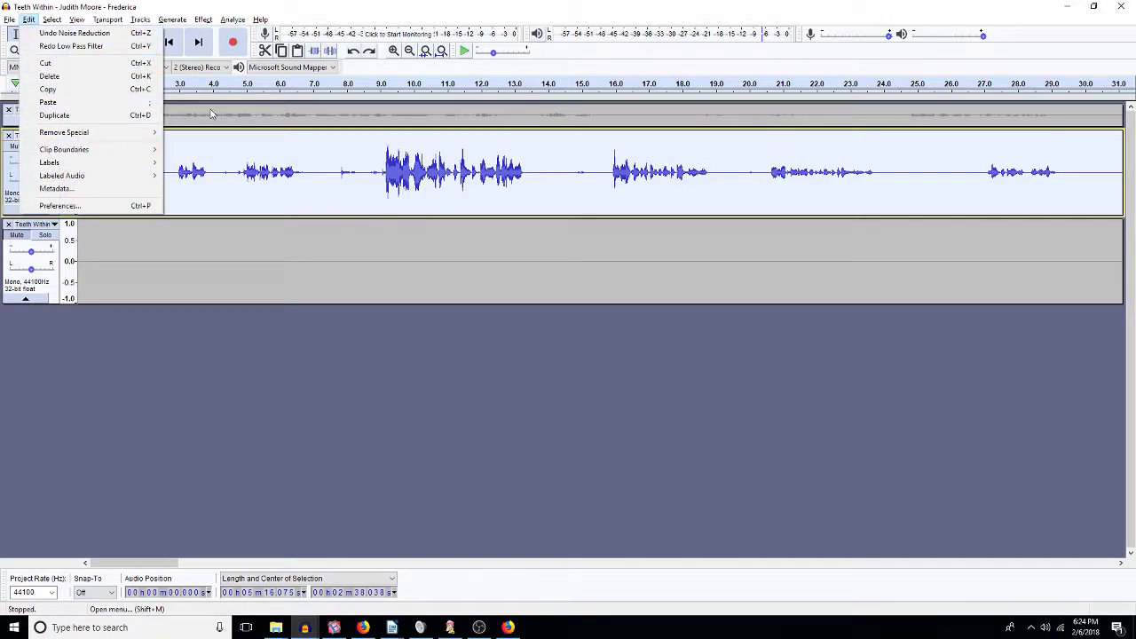
click(660, 189)
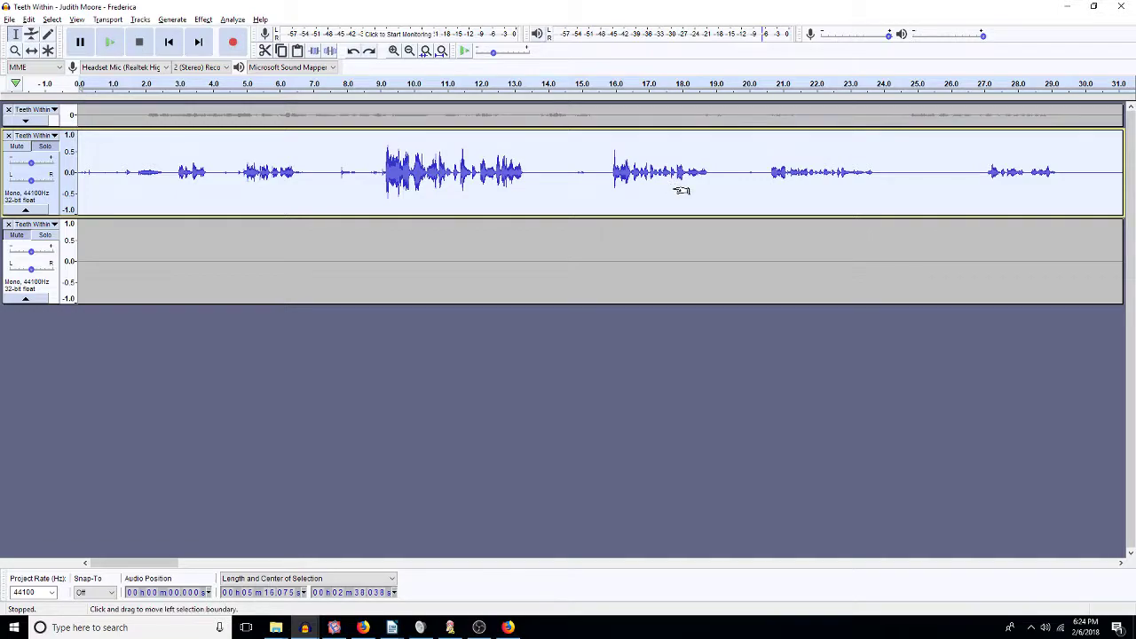
text(4000)
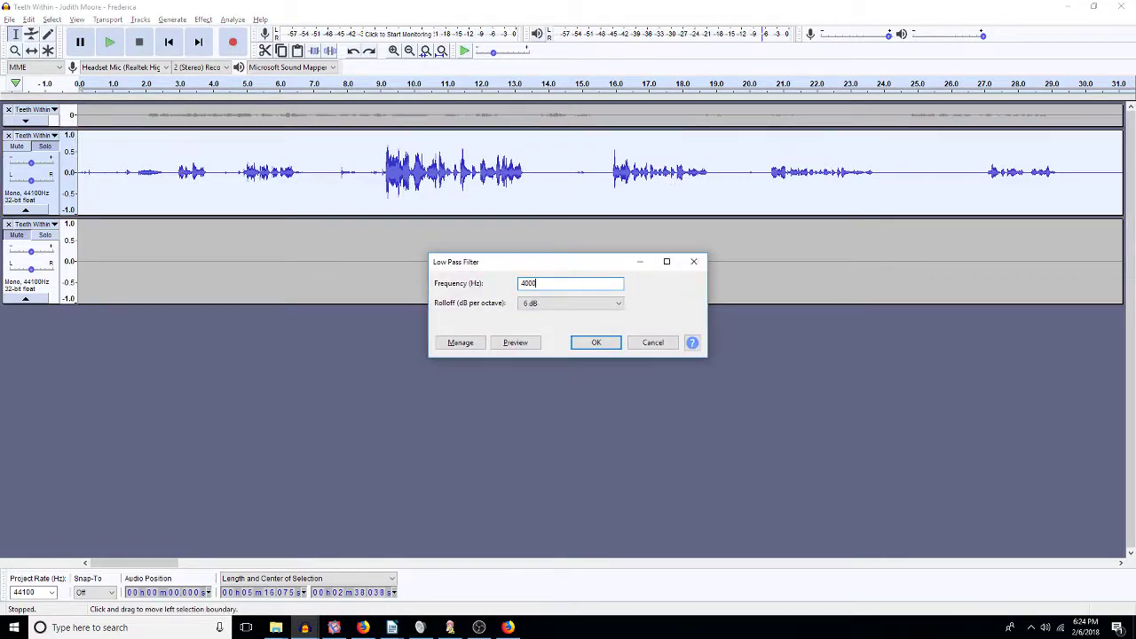
key(Return)
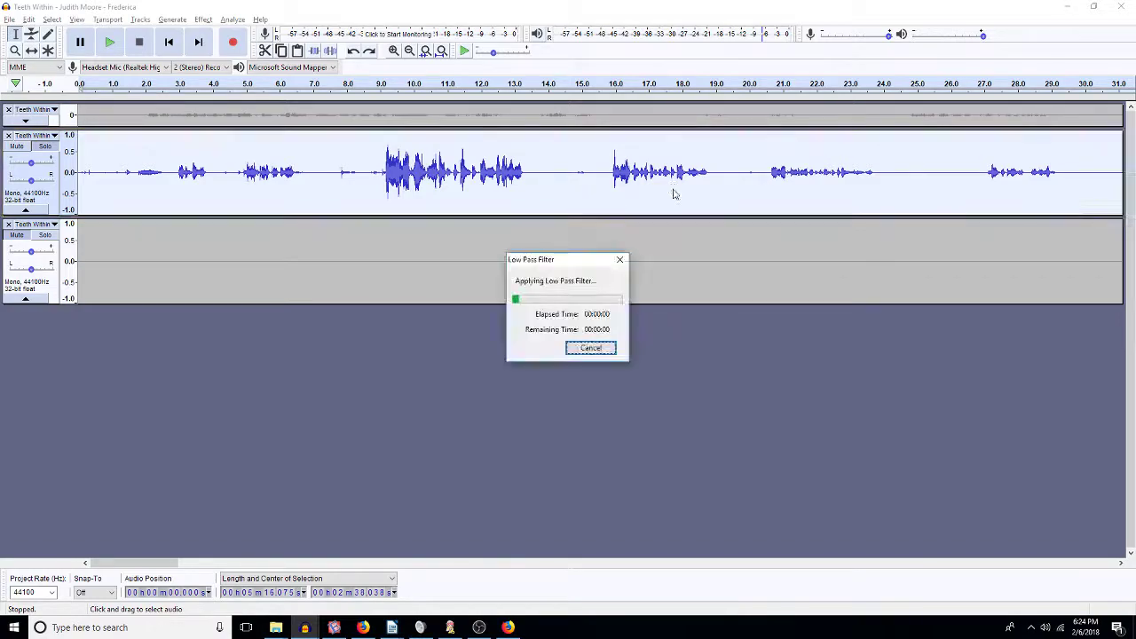
Step: Play the filtered voice track from about 15.7 seconds to check how it sounds
click(607, 180)
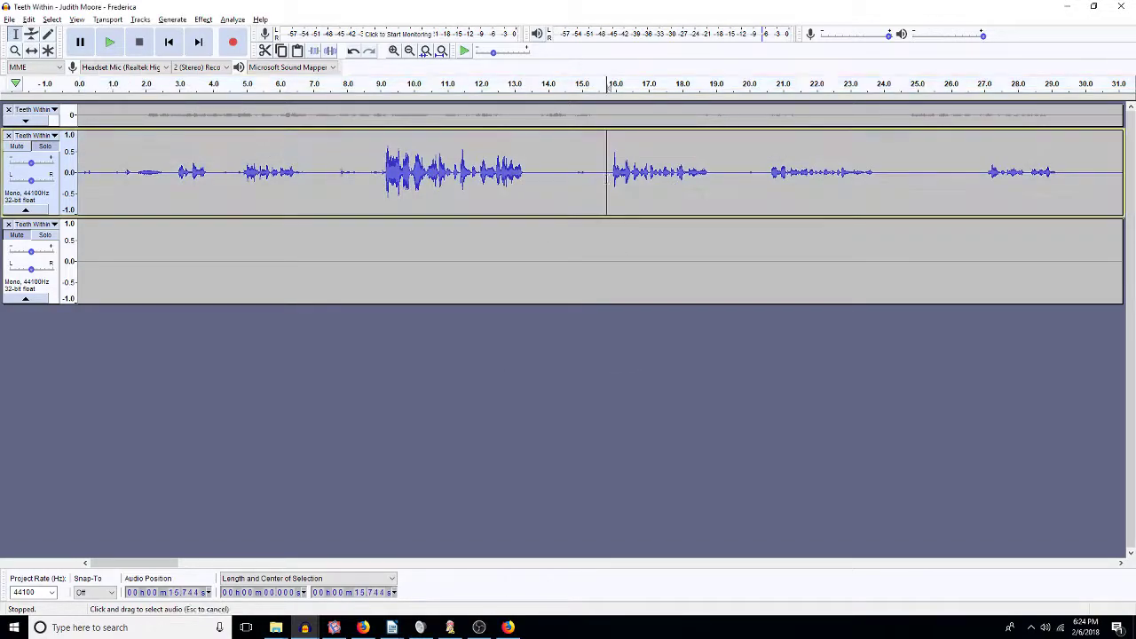
key(space)
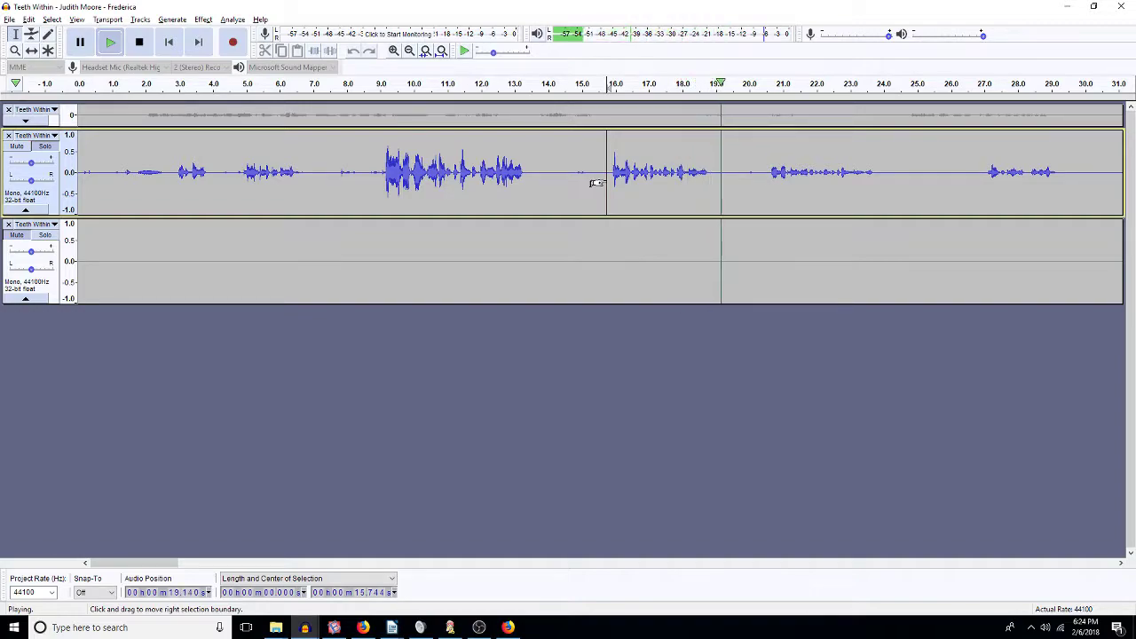
key(space)
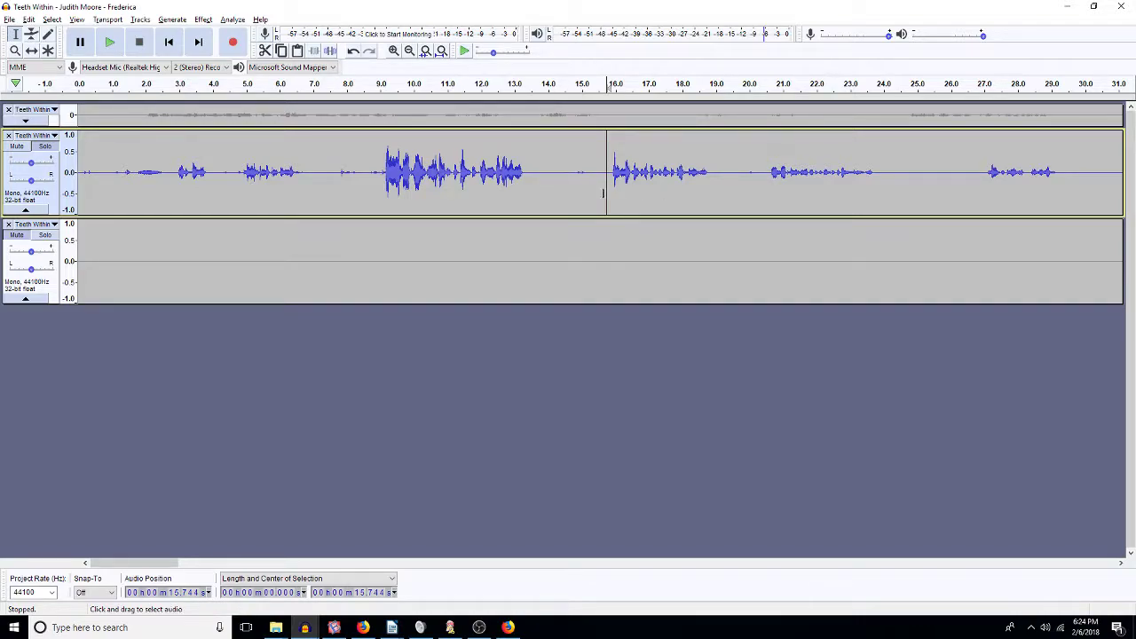
Step: Copy the entire filtered voice clip from the soloed track and switch to the 4hightea project
click(441, 51)
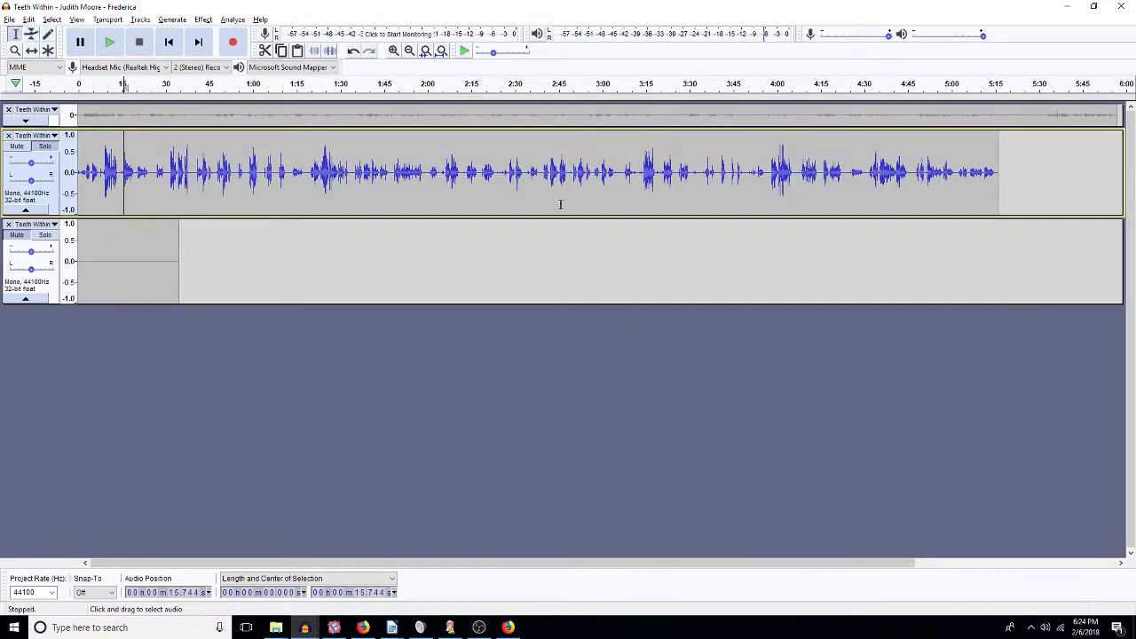
double_click(476, 182)
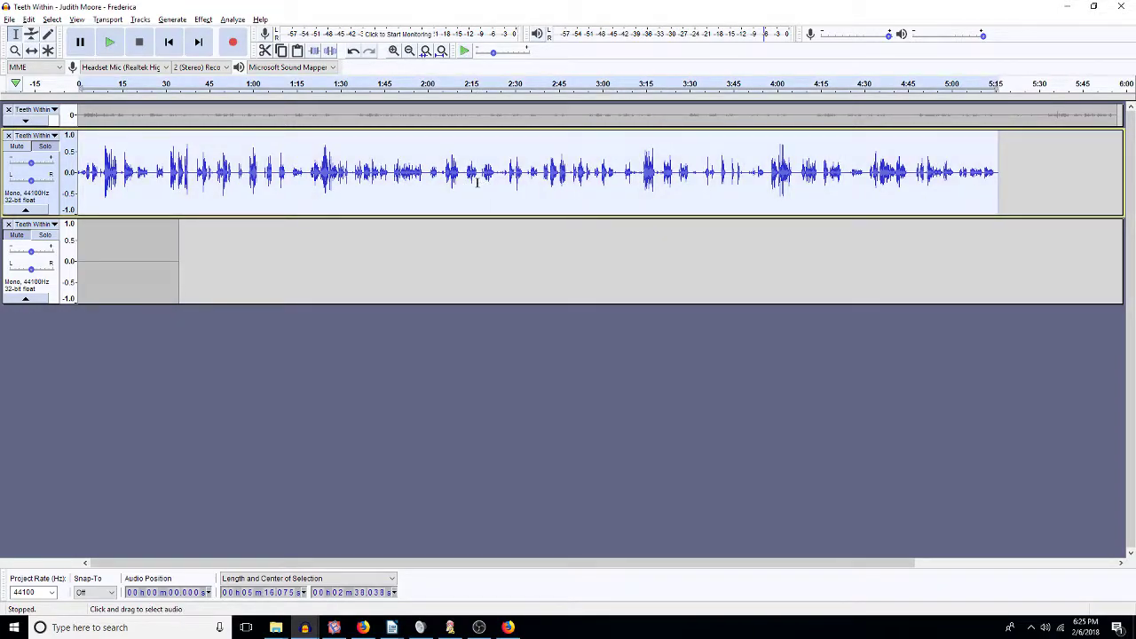
click(304, 628)
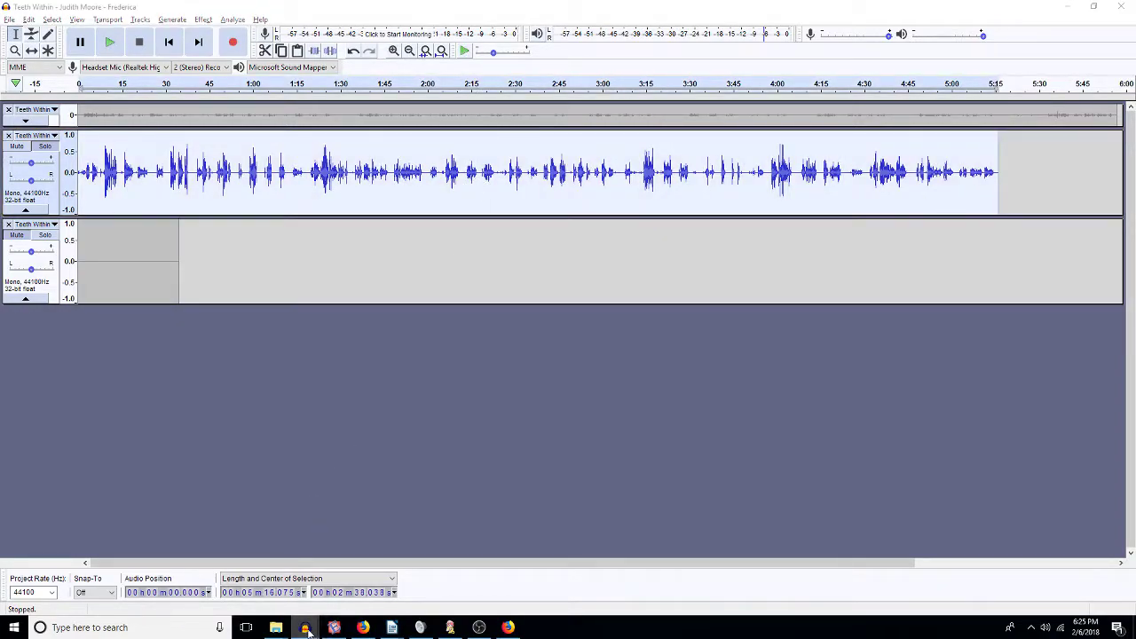
mouse_move(376, 591)
click(464, 575)
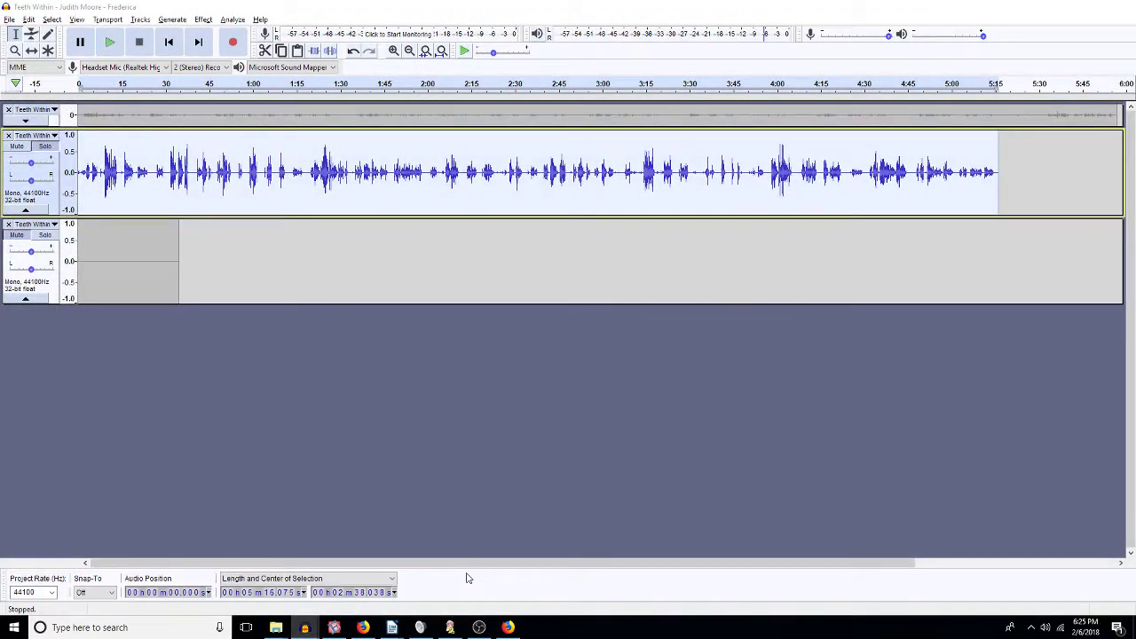
click(305, 627)
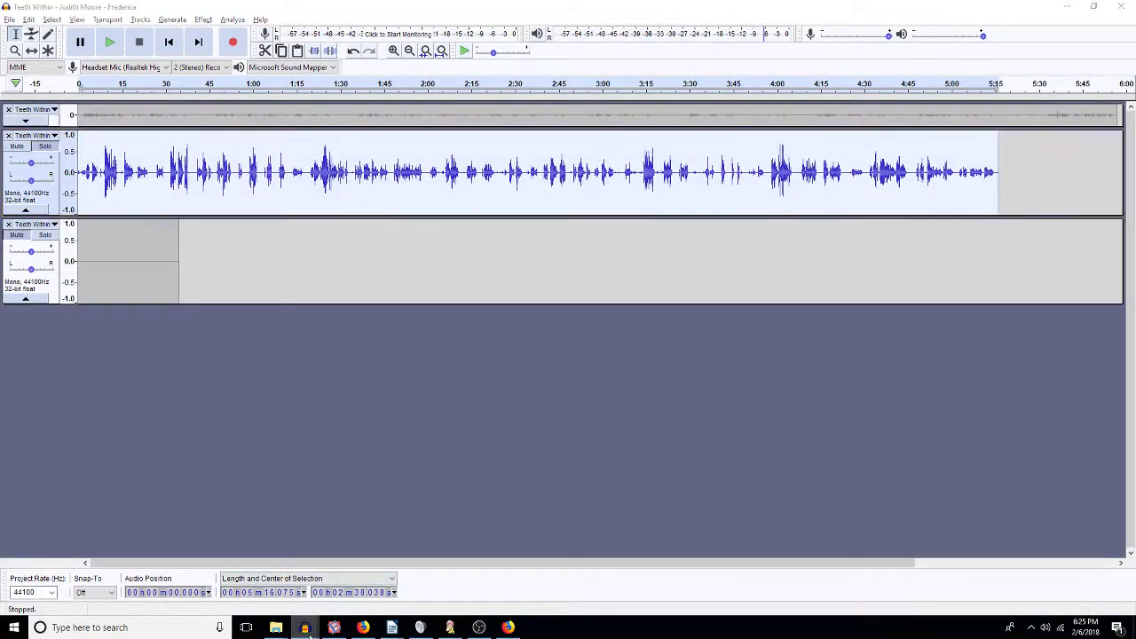
click(363, 592)
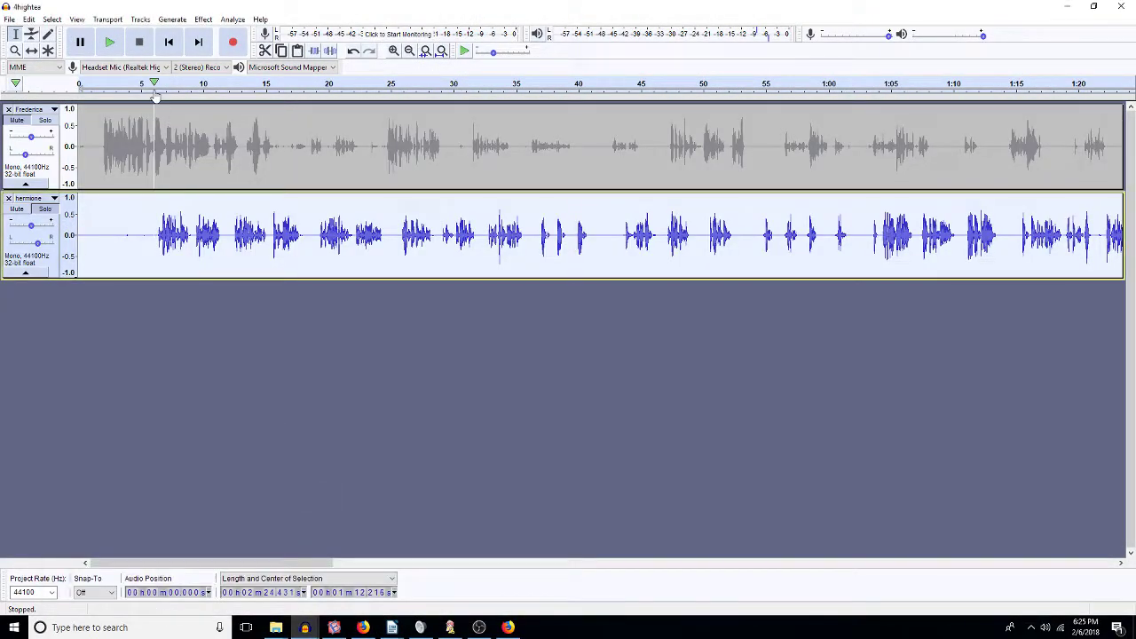
Step: Replace all audio on the muted first track of 4hightea with the copied voice clip
click(232, 353)
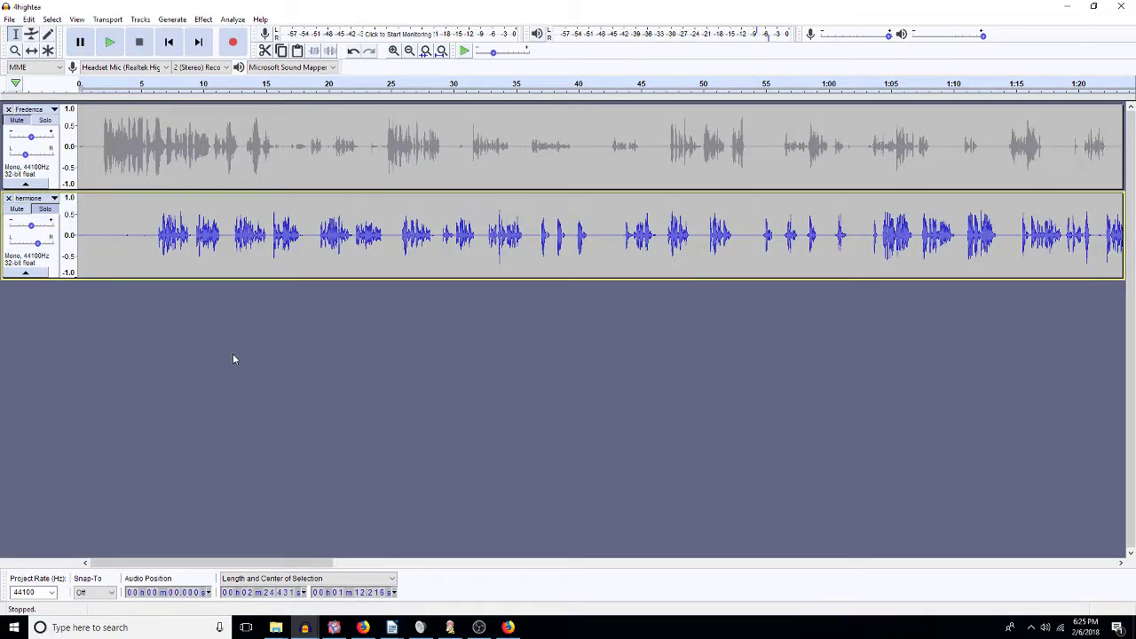
click(226, 161)
key(Delete)
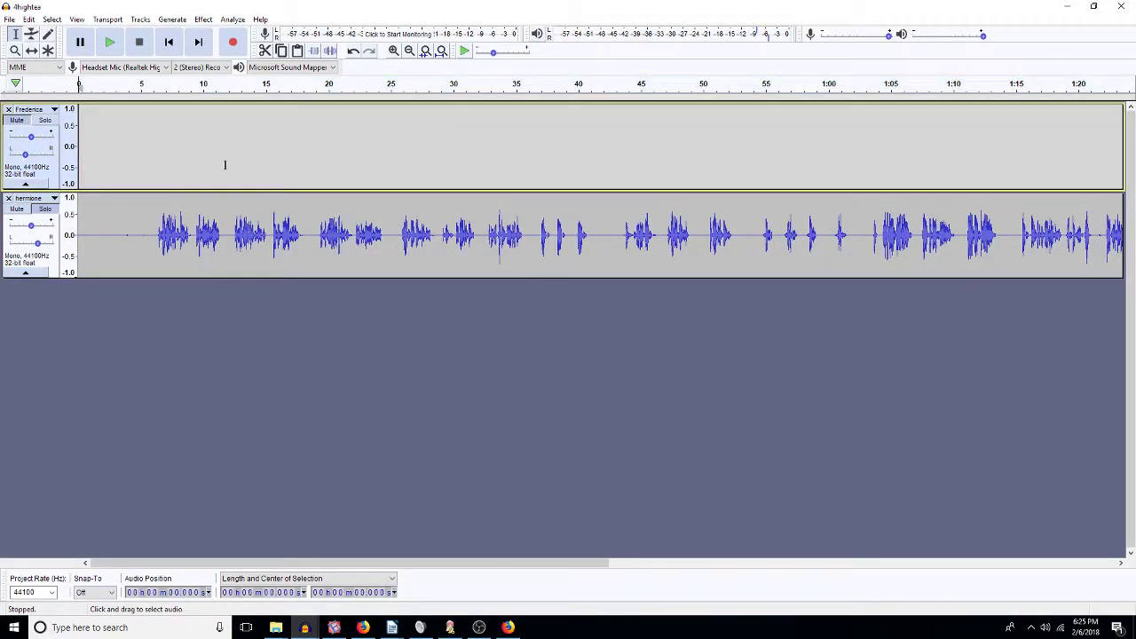
key(ctrl+z)
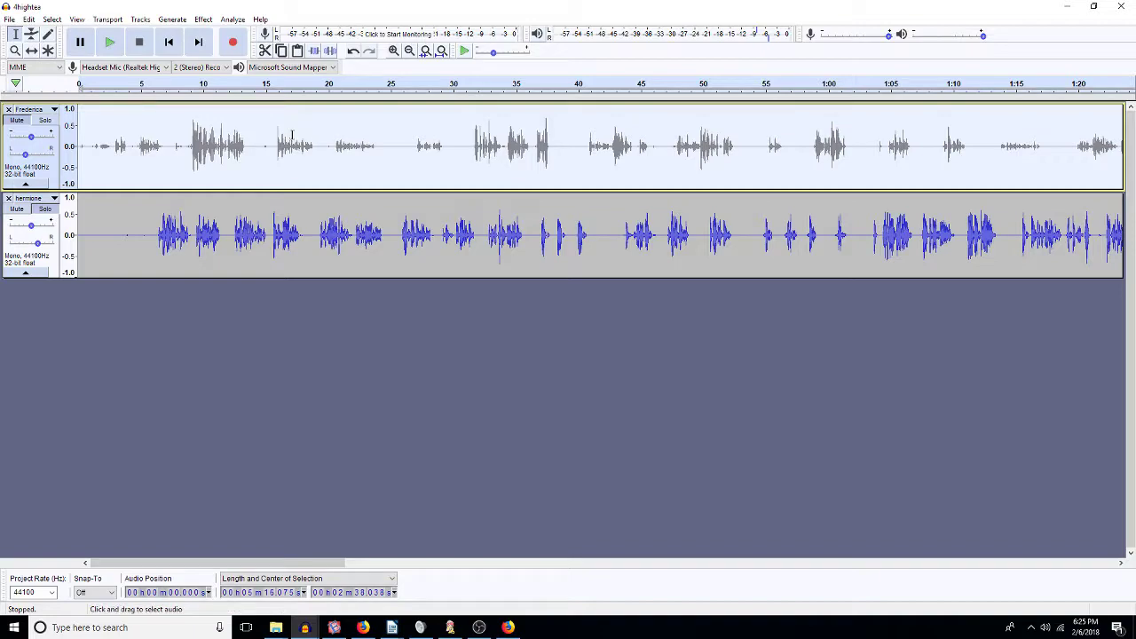
Step: Return to the source voice project and start saving it under a new name in a new usedvoices folder inside Teeth_episode 4
click(1068, 8)
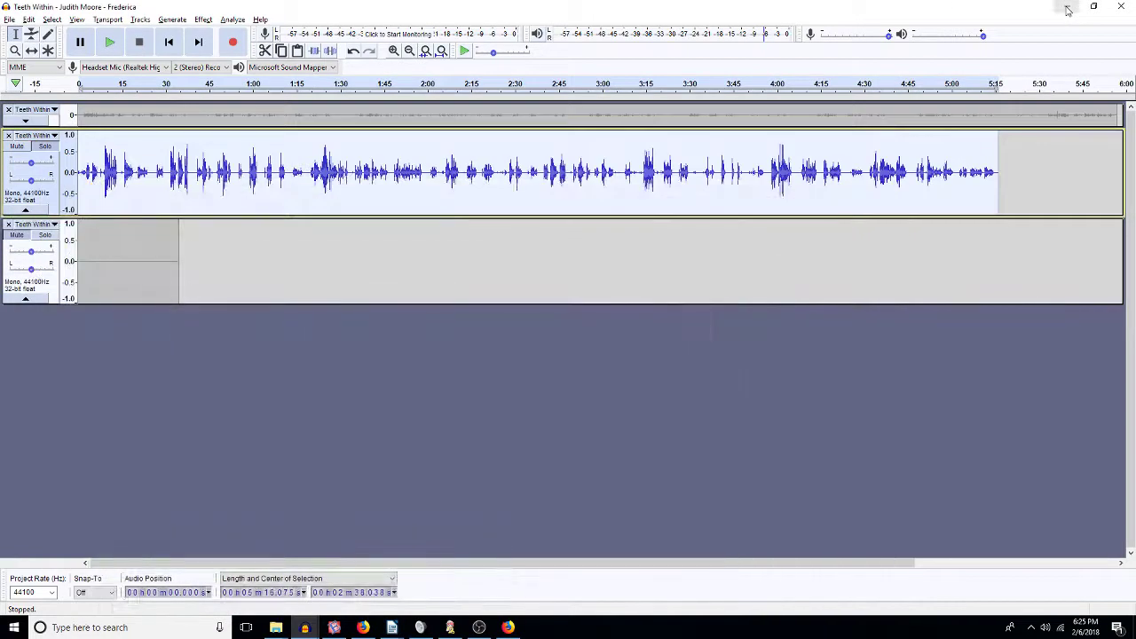
click(10, 20)
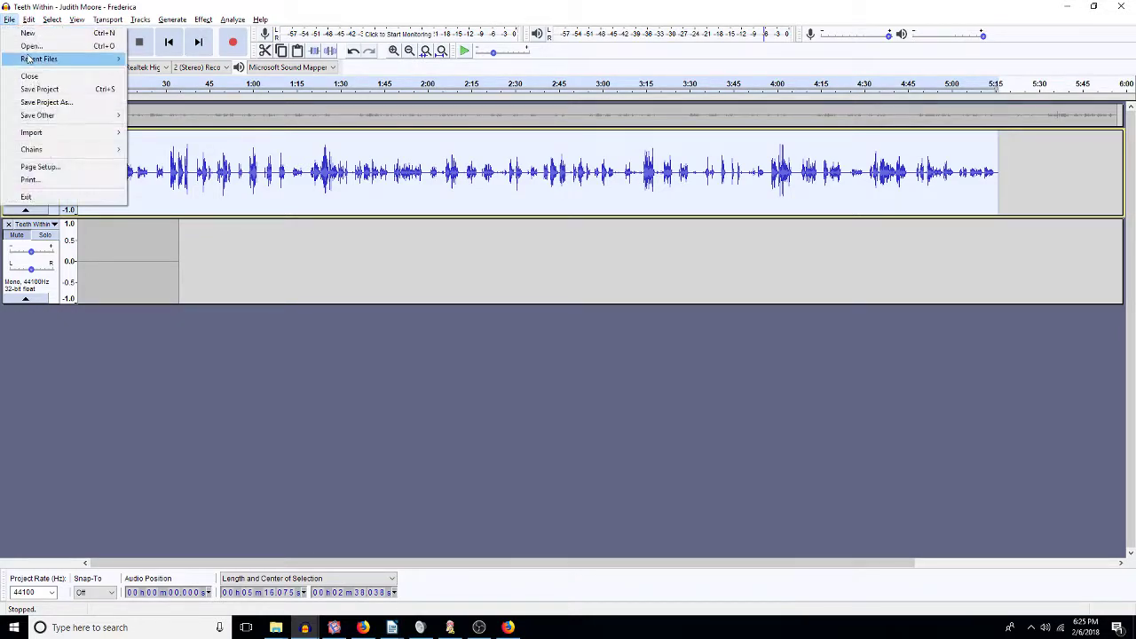
click(45, 102)
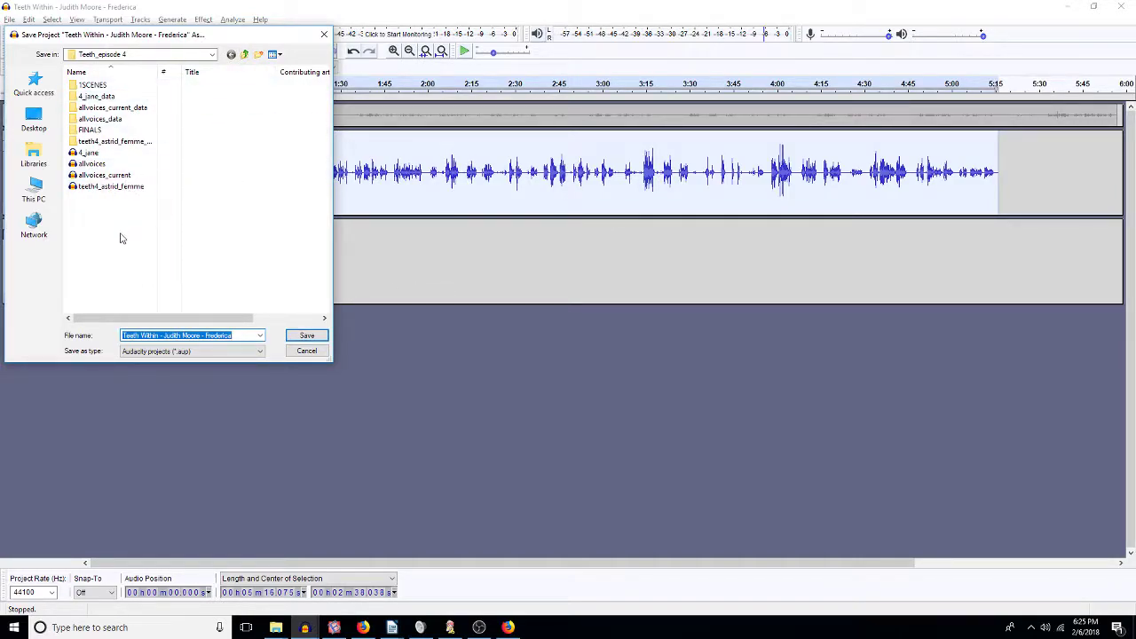
click(258, 54)
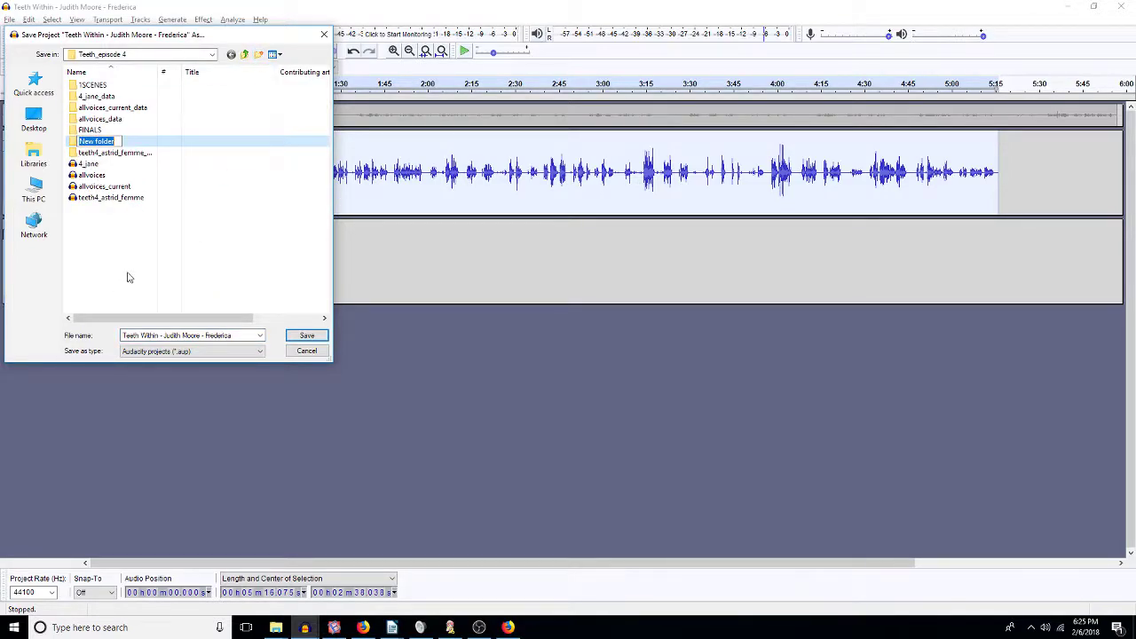
text(usedvoices)
key(Return)
Step: Save the voice project as frederic in the usedvoices folder and close its window
click(156, 336)
text(frederic)
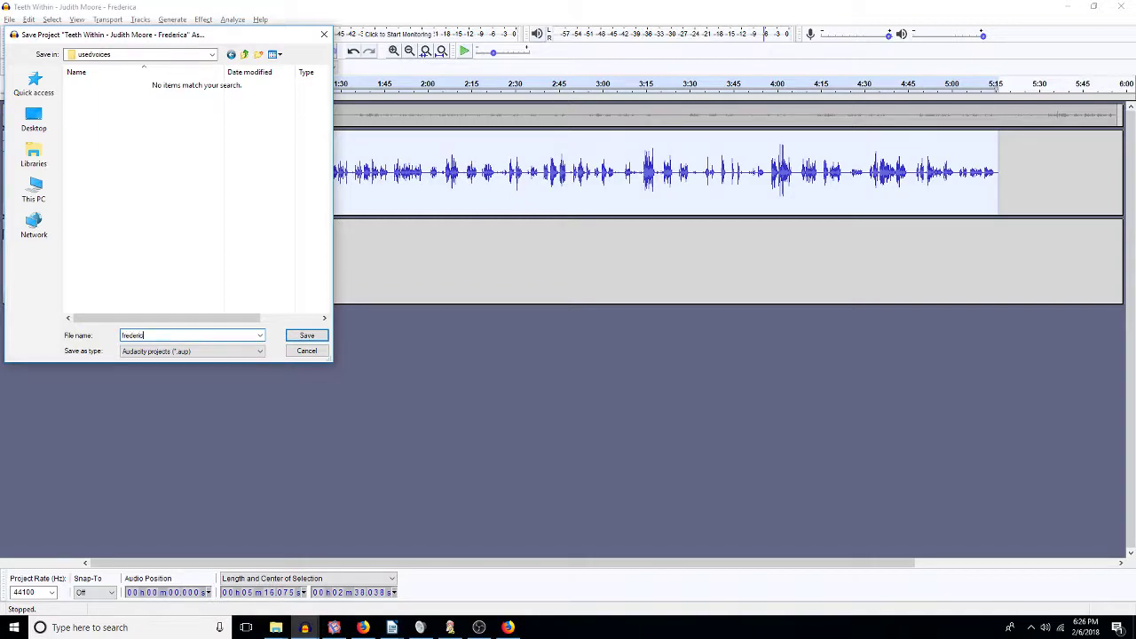
key(Return)
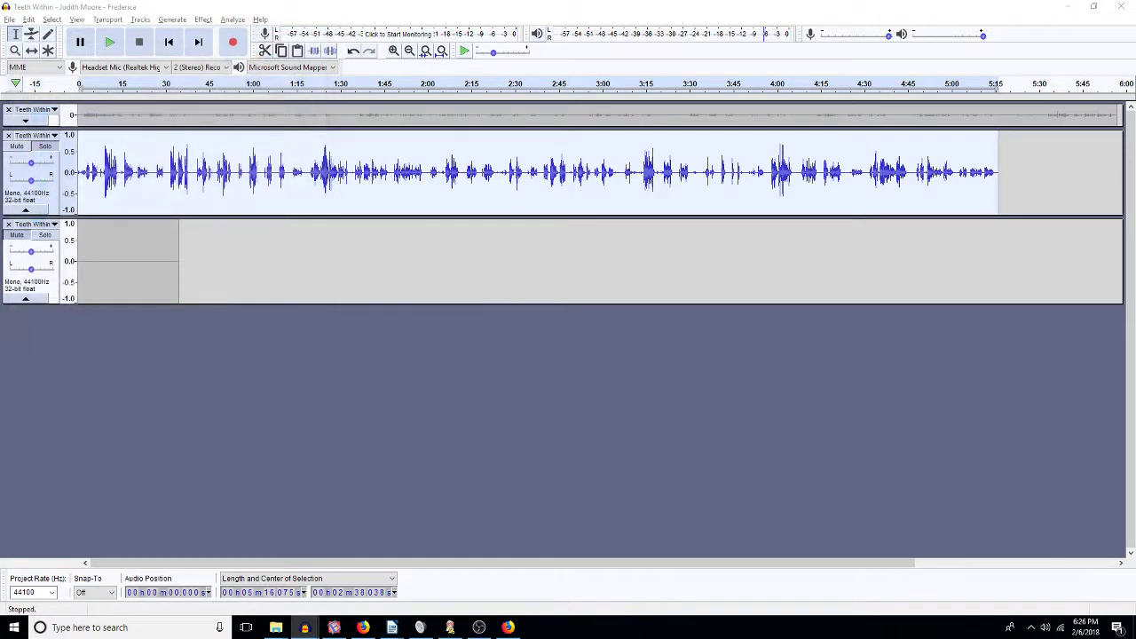
click(1125, 6)
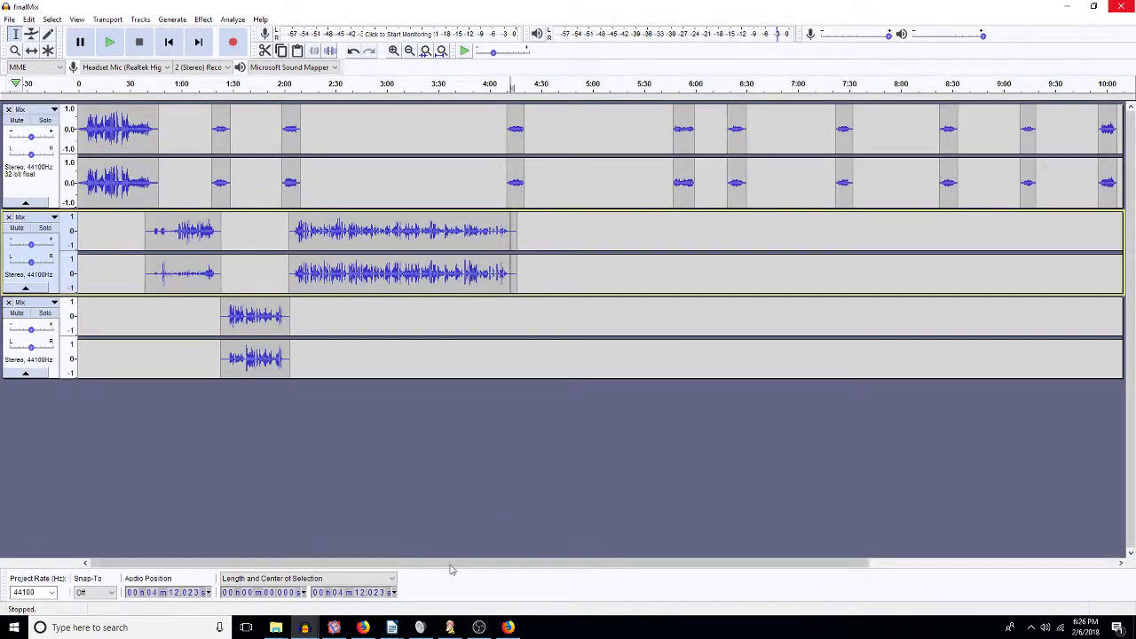
Step: Switch to the 4hightea project and browse for a file to open in the 9TeethWithin folder
mouse_move(305, 627)
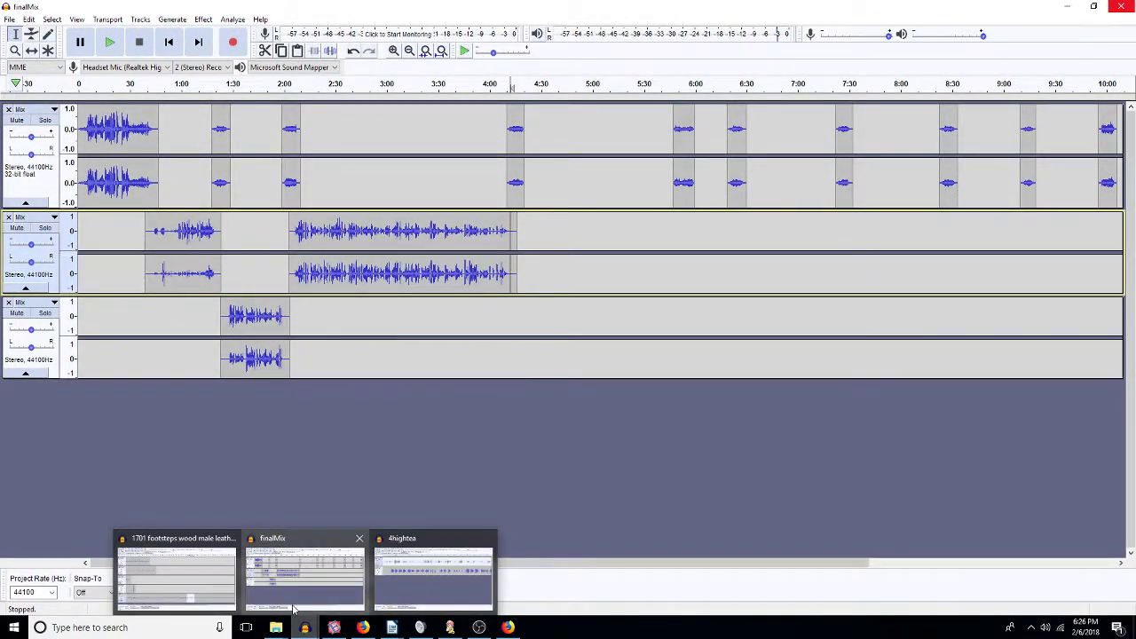
click(425, 575)
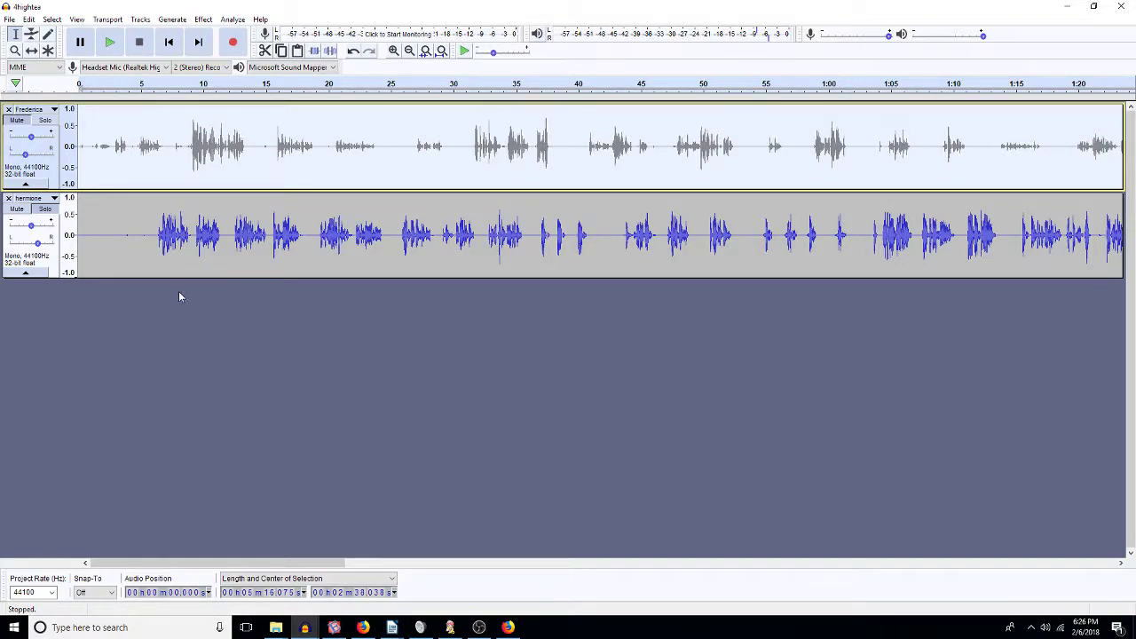
click(9, 19)
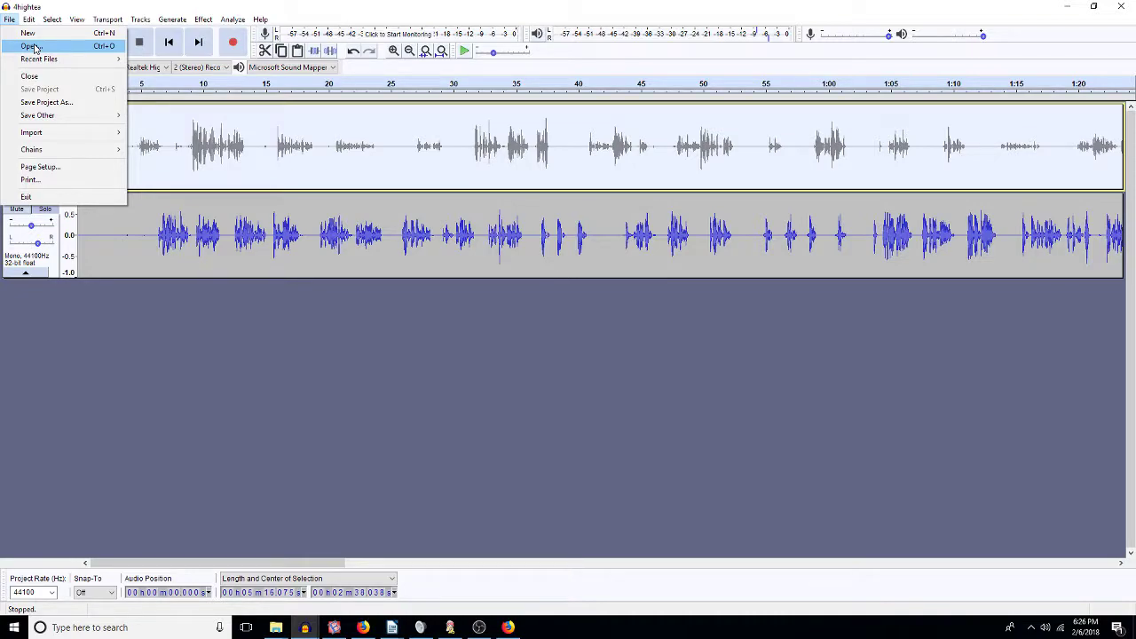
click(32, 46)
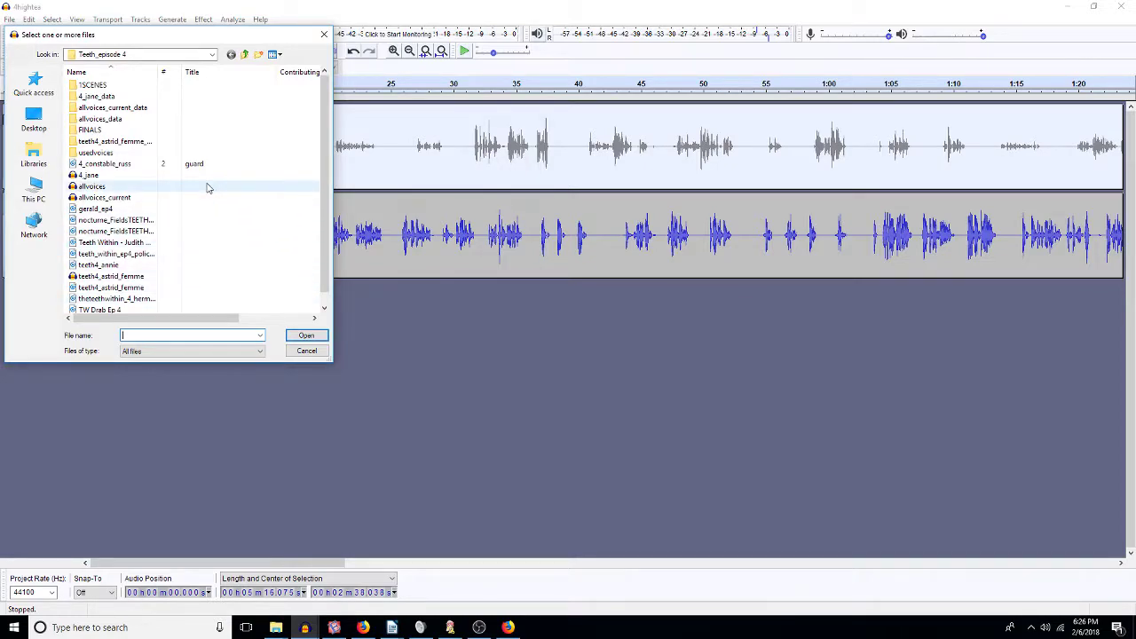
click(245, 55)
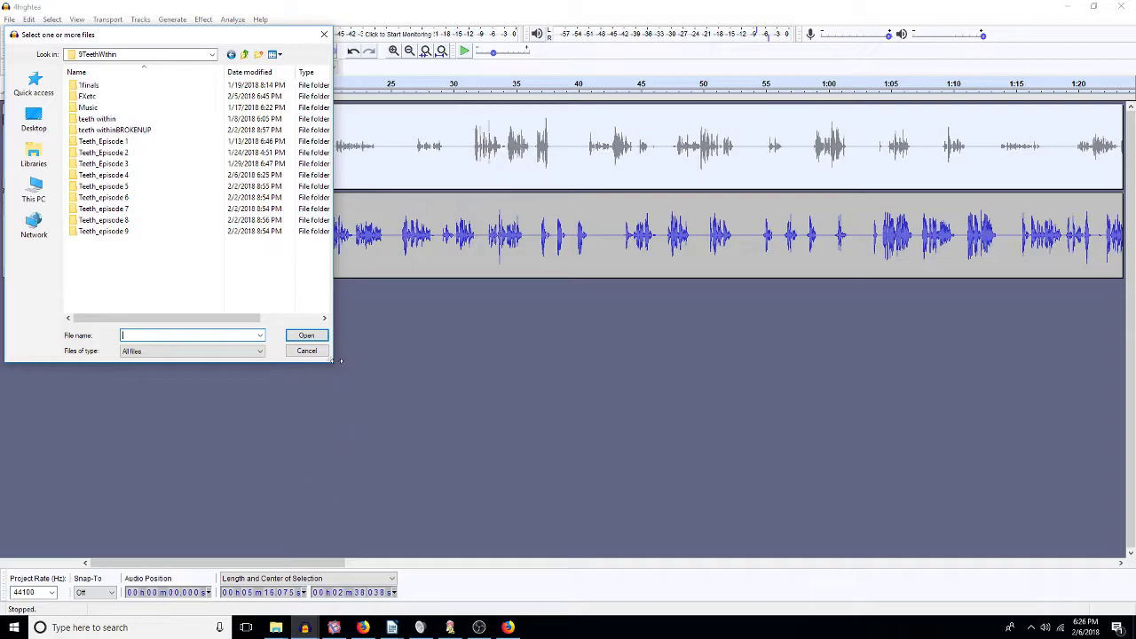
Step: Switch to File Explorer, place the Sounds window beside the soundeffects450 window, and go up to the 8AllMyFX folder in the latter
click(276, 628)
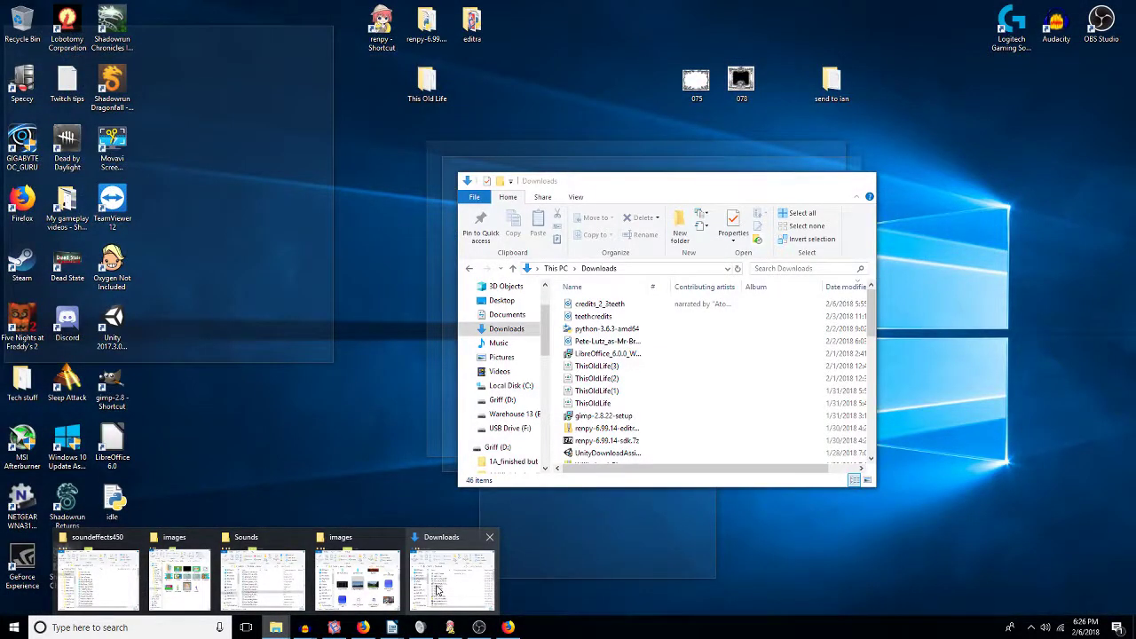
click(436, 590)
mouse_move(276, 628)
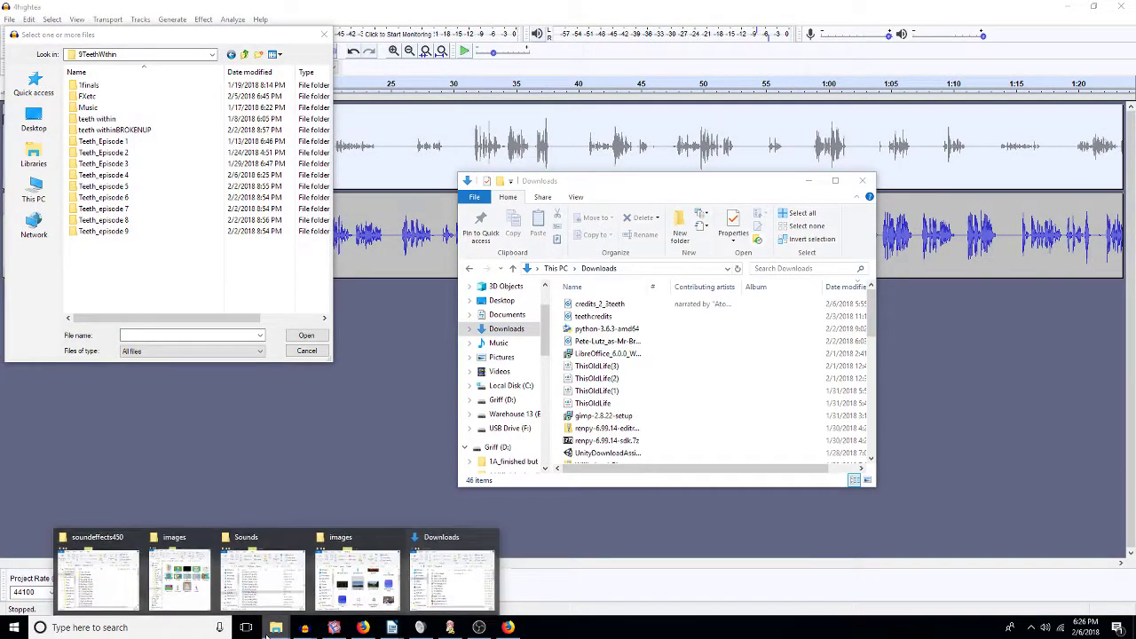
click(125, 593)
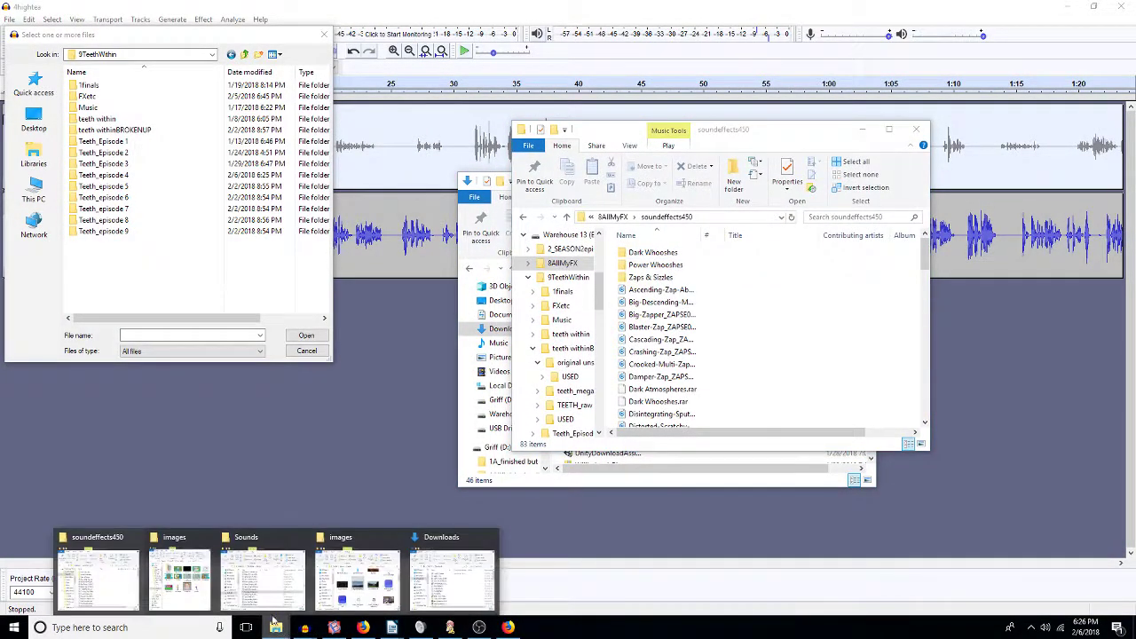
click(262, 579)
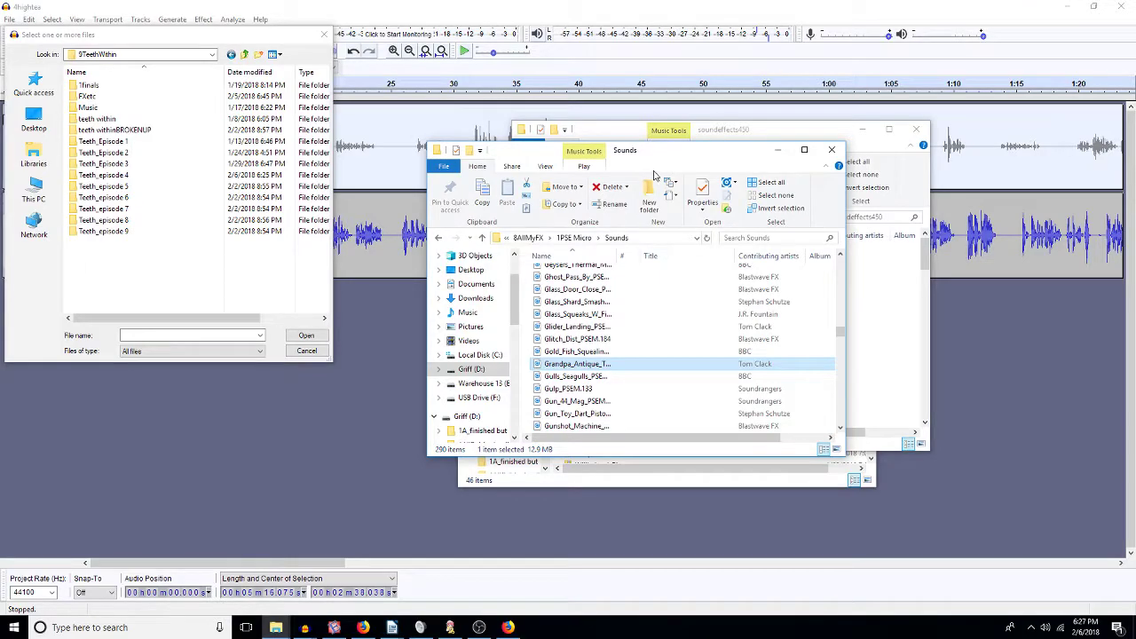
drag(652, 157, 349, 148)
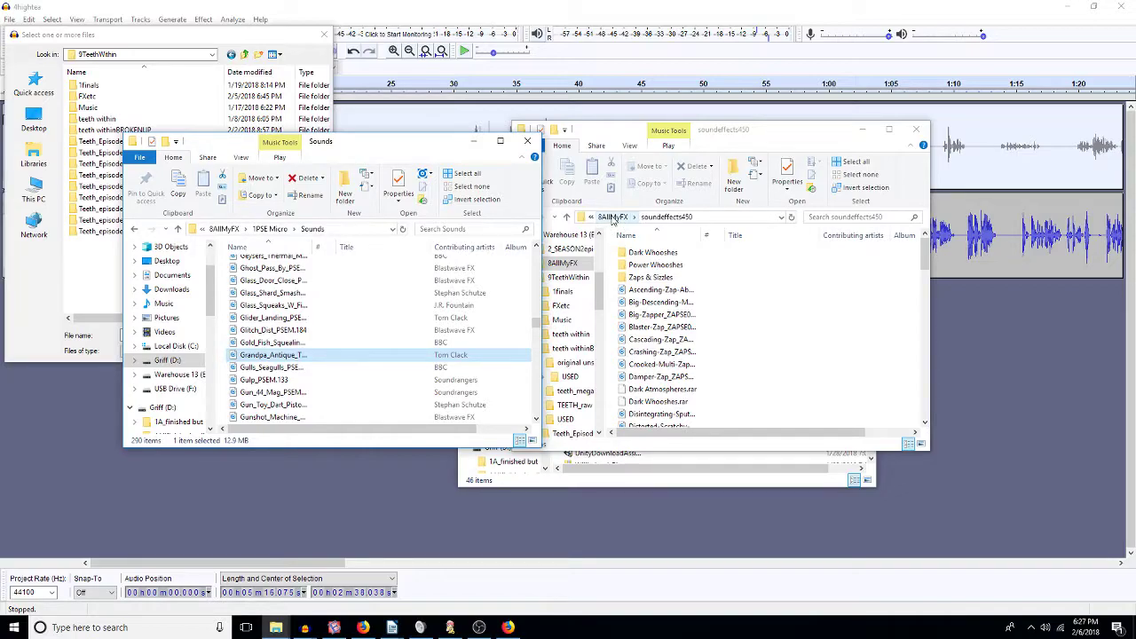
click(612, 218)
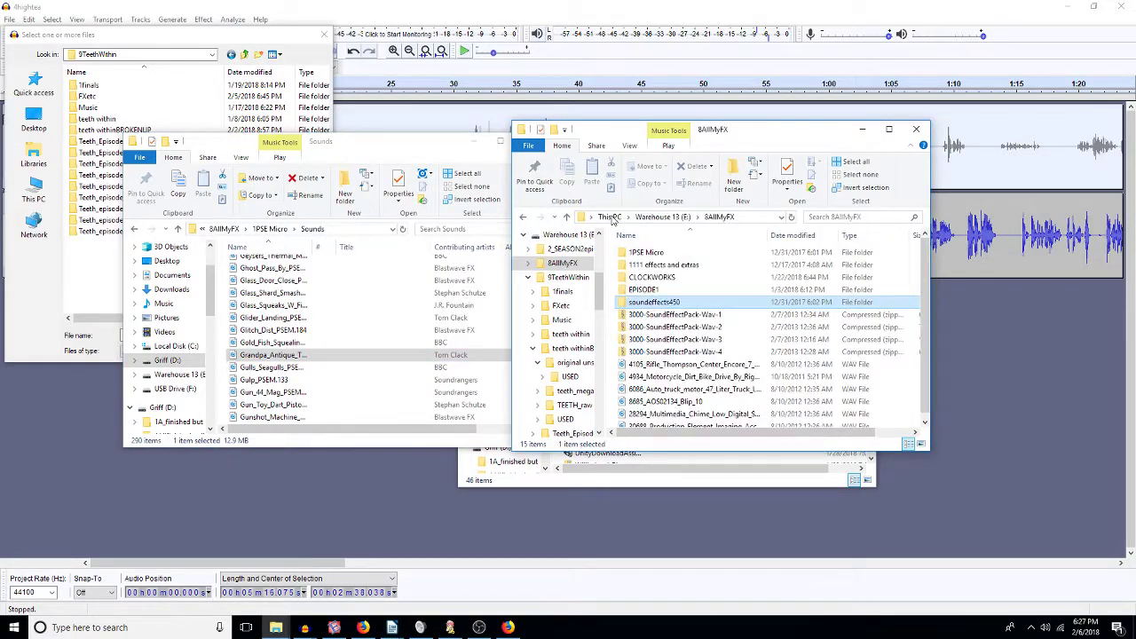
Step: Create a folder named 4_4 in the FXetc folder of 9TeethWithin on the Warehouse 13 drive and open it
click(684, 217)
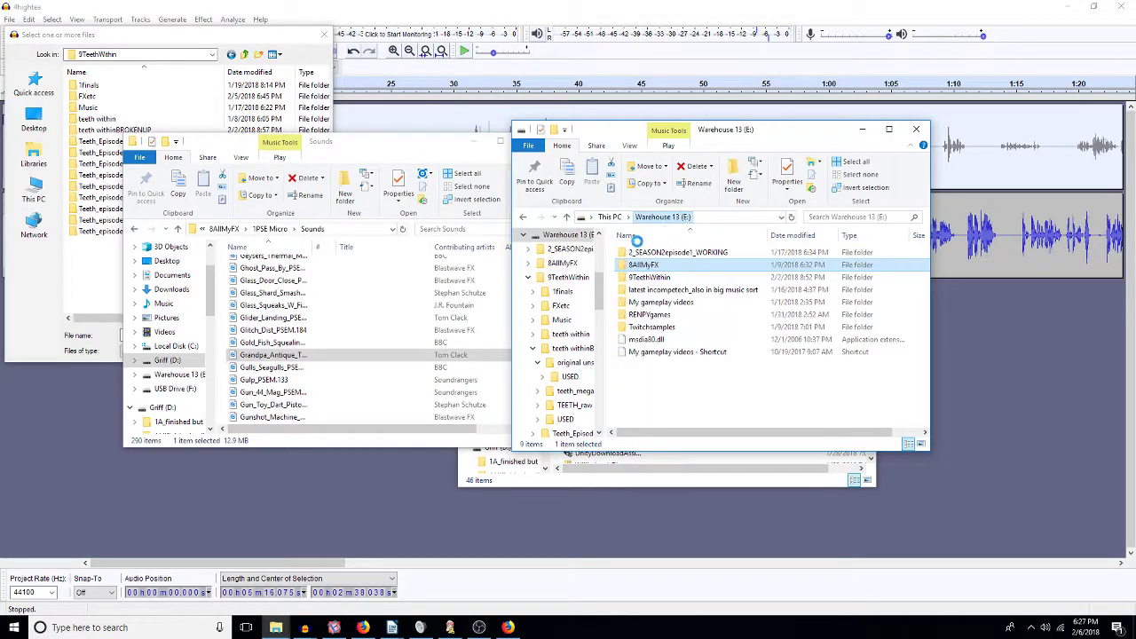
click(652, 277)
double_click(653, 277)
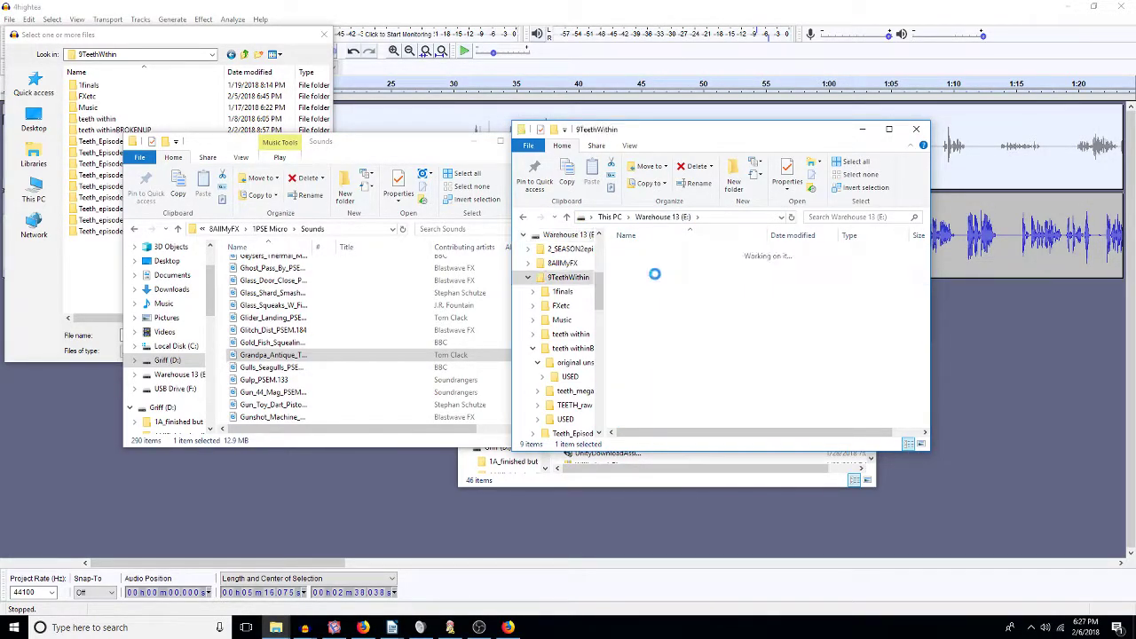
double_click(639, 266)
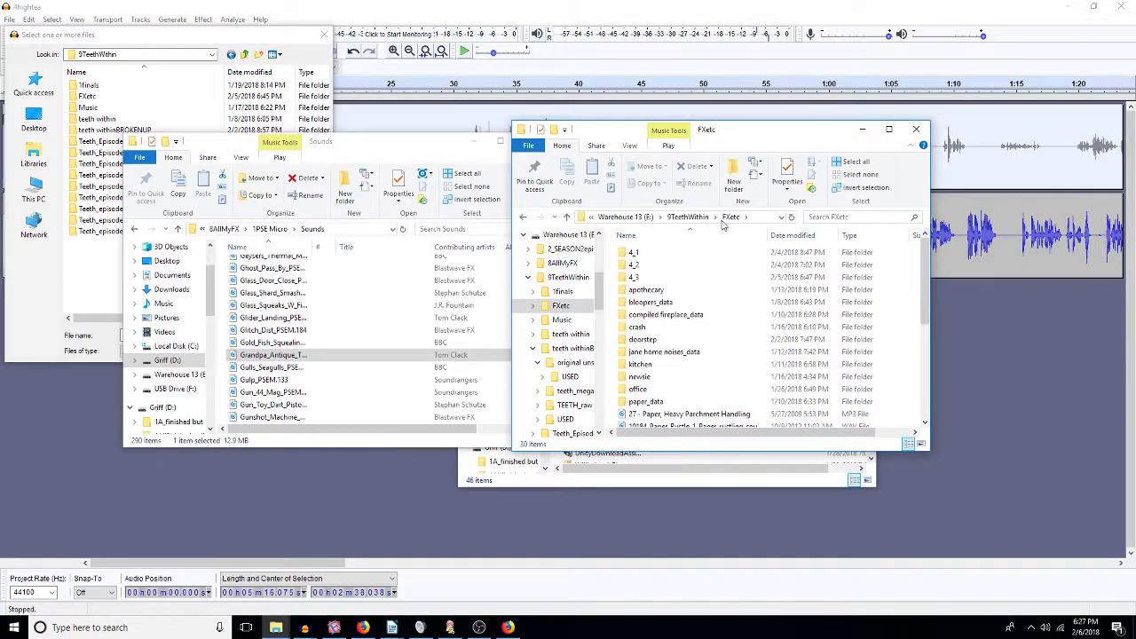
click(733, 179)
text(4)
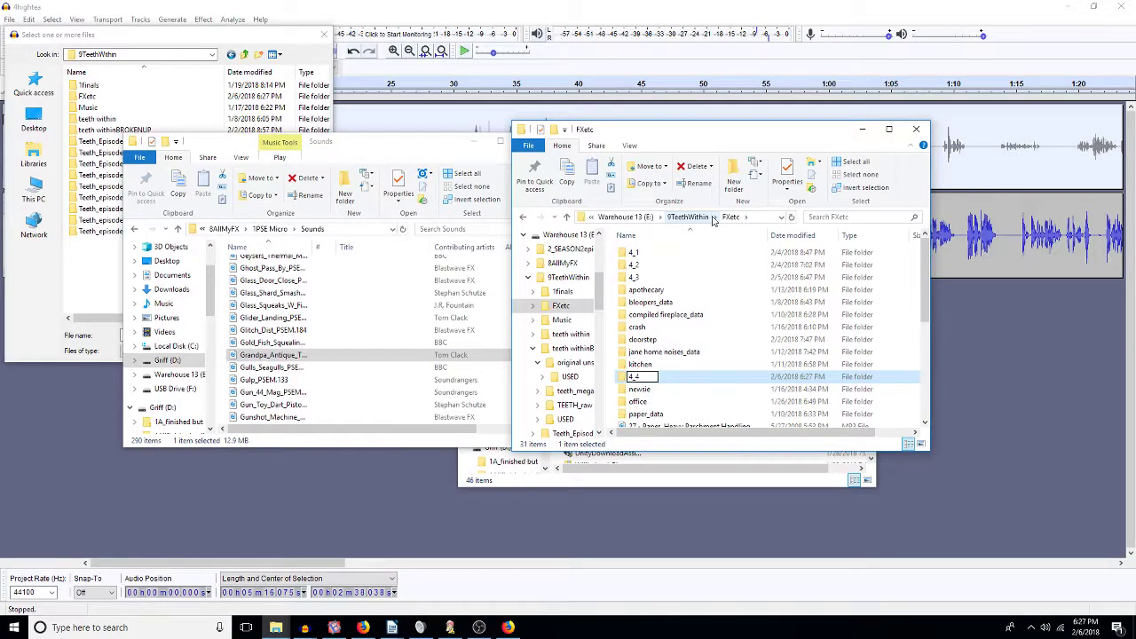
text(_4)
key(Return)
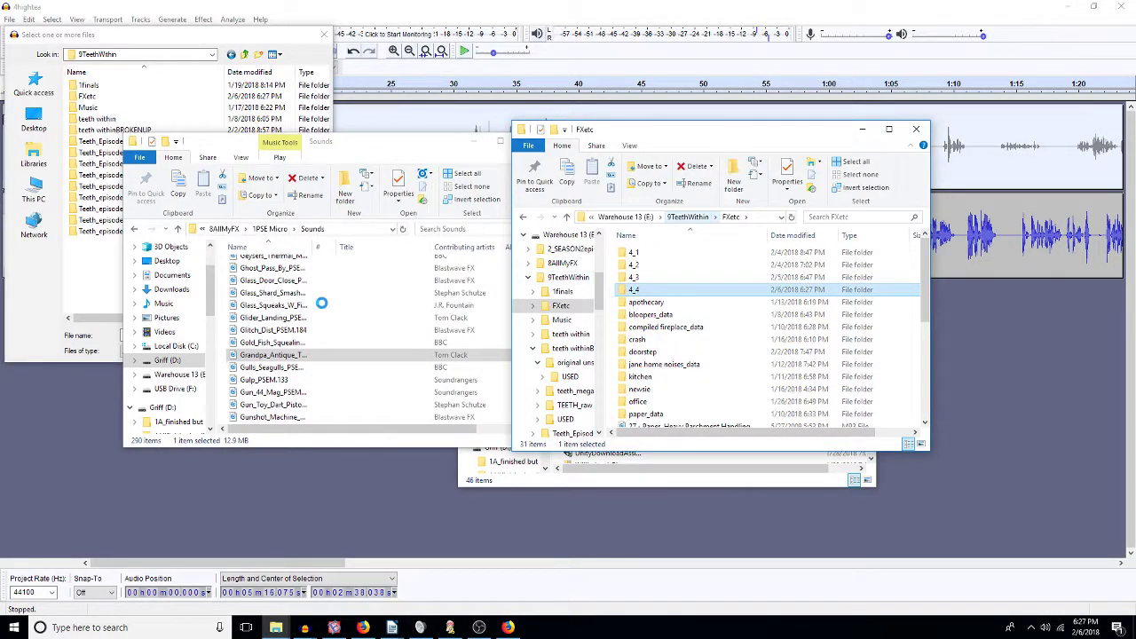
Step: In the Sounds window, go to 8AllMyFX, open 1111 effects and extras > ambiance > outdoors, and widen the name column to show full file names
click(224, 228)
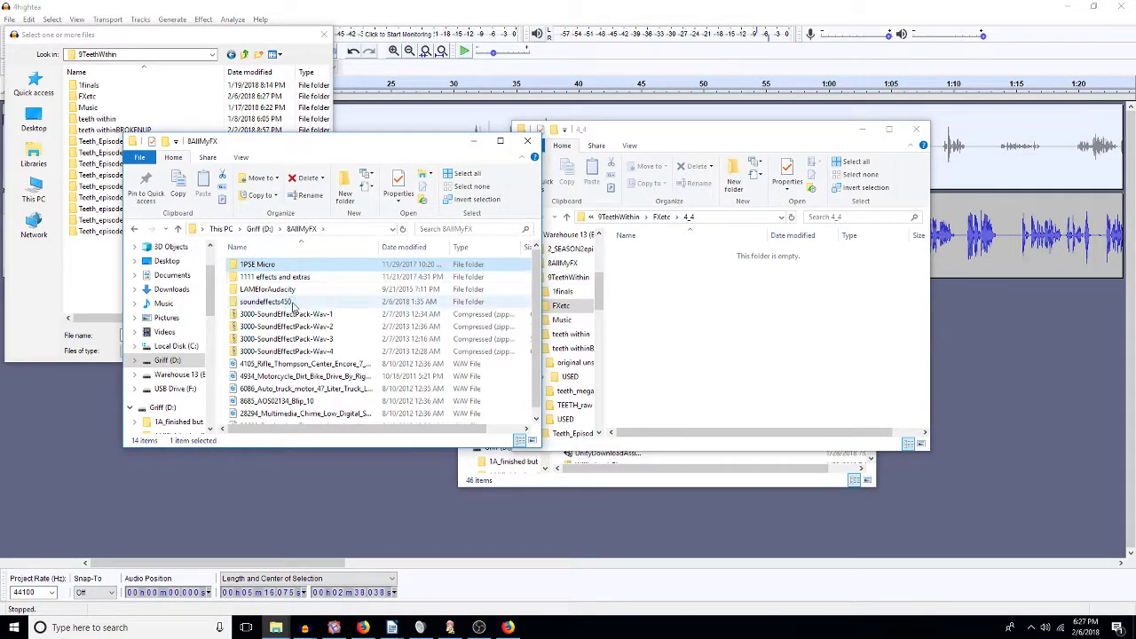
click(293, 279)
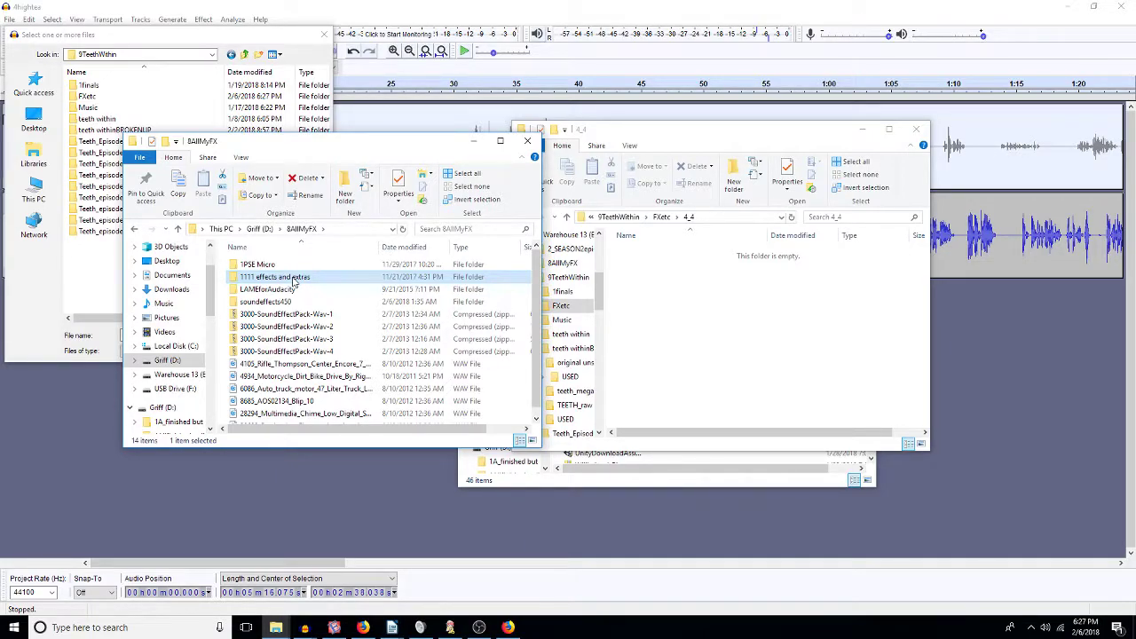
double_click(294, 278)
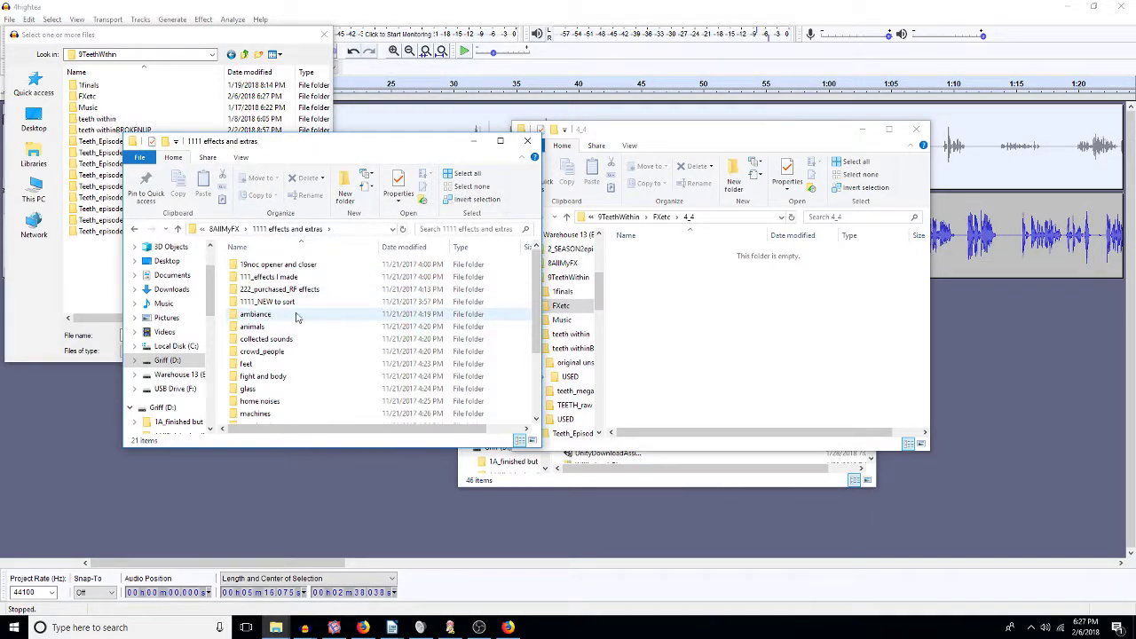
double_click(273, 315)
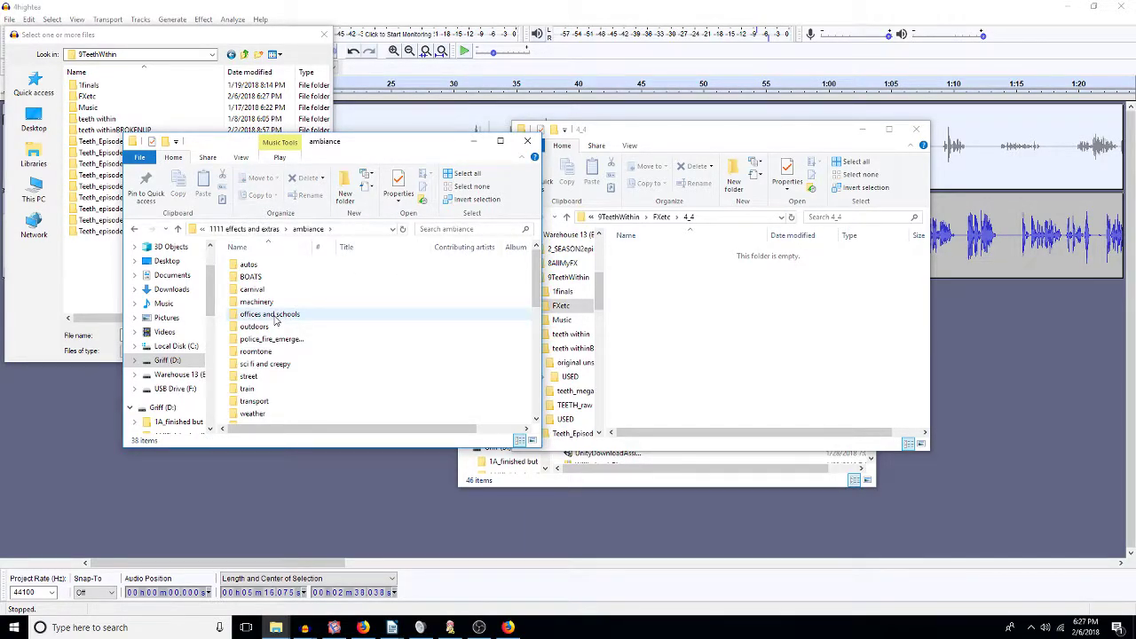
double_click(262, 327)
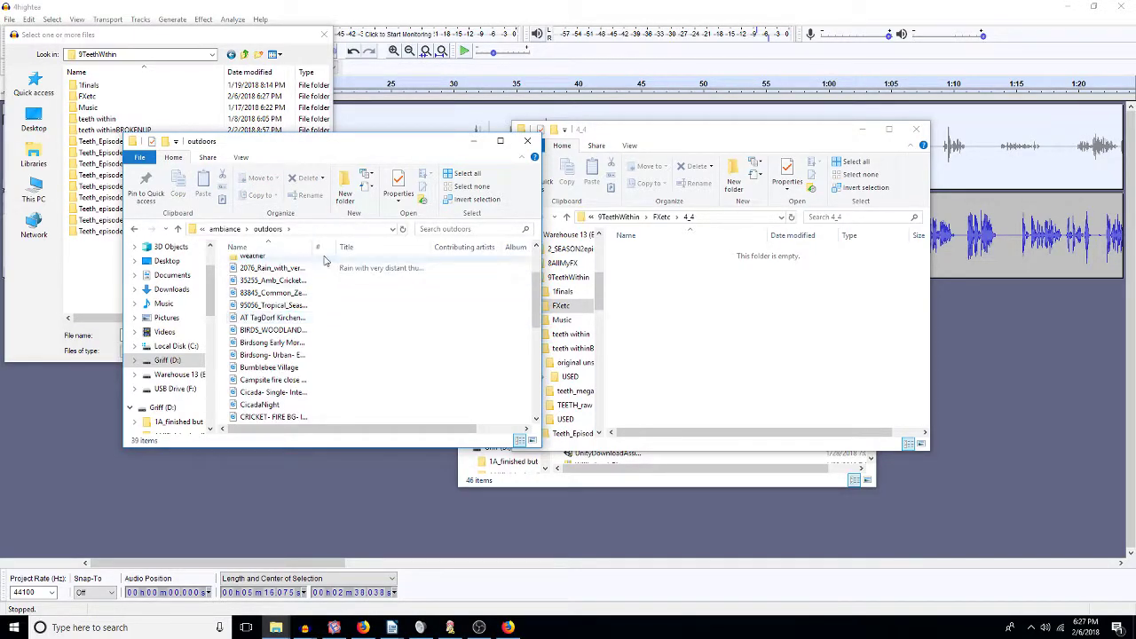
drag(312, 242, 510, 244)
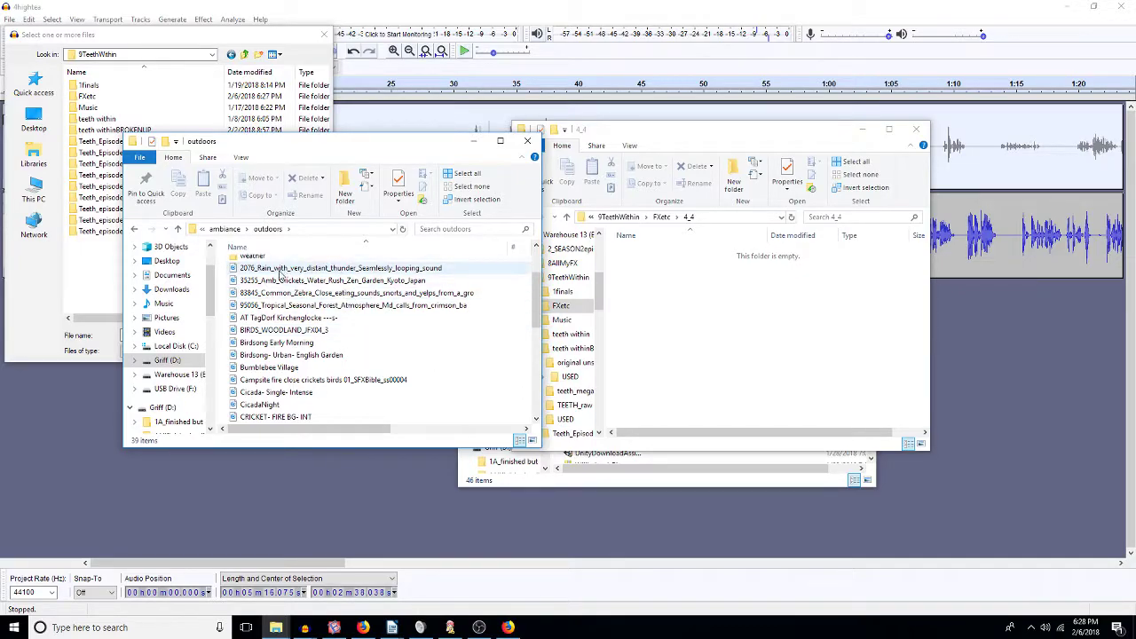
Step: Preview the BIRDS_WOODLAND_JFX04_3 sound, close the player, and copy the file into the 4_4 folder
double_click(298, 332)
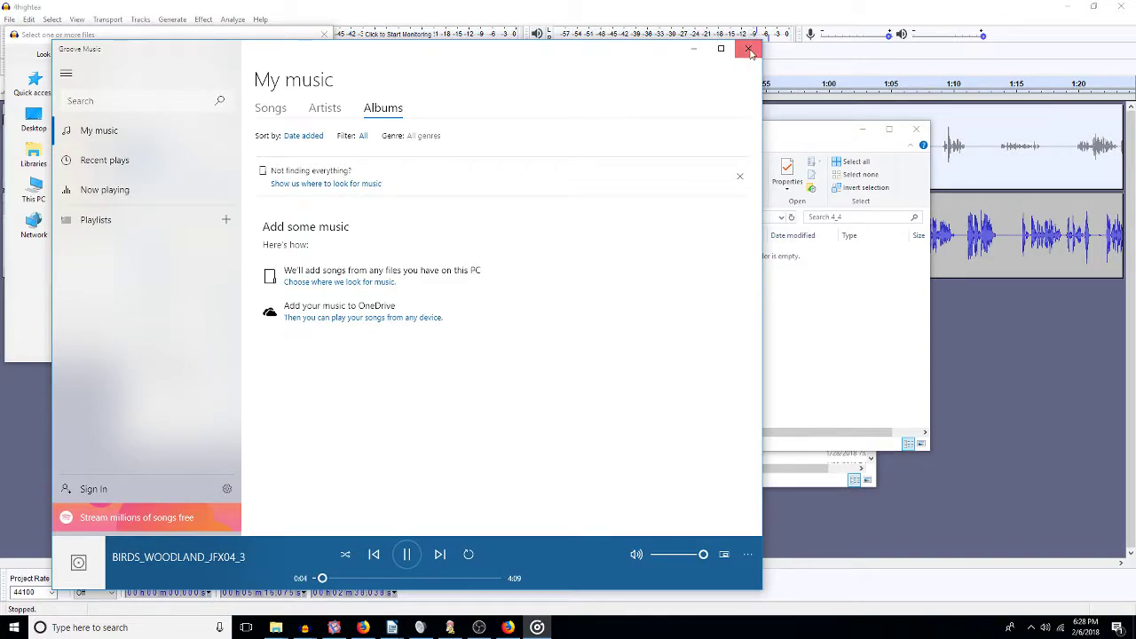
click(750, 51)
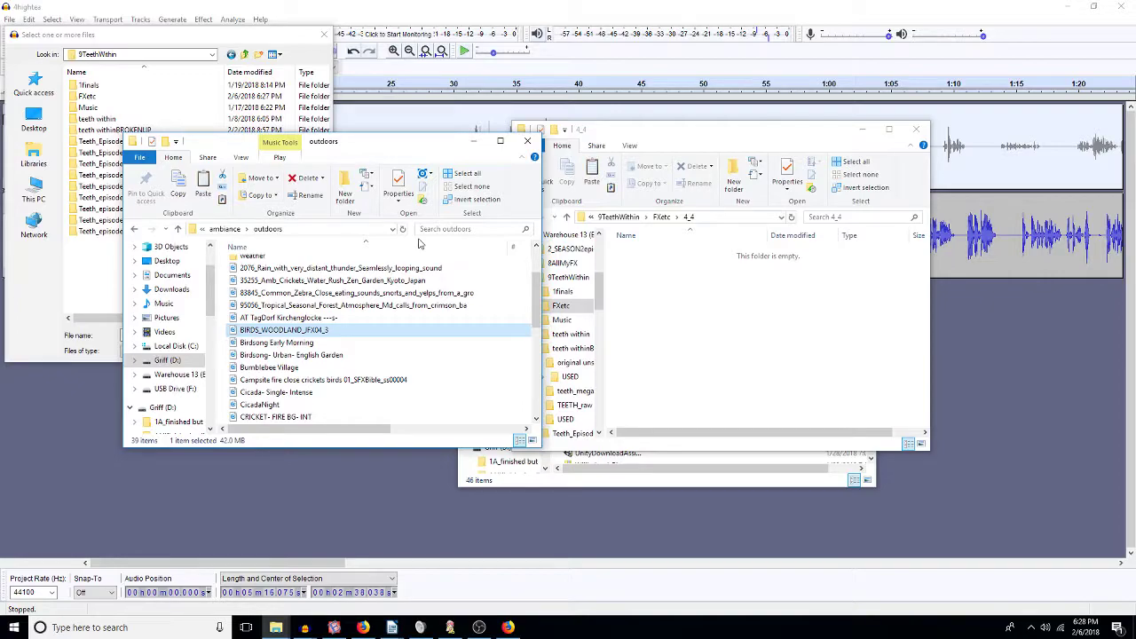
right_click(670, 363)
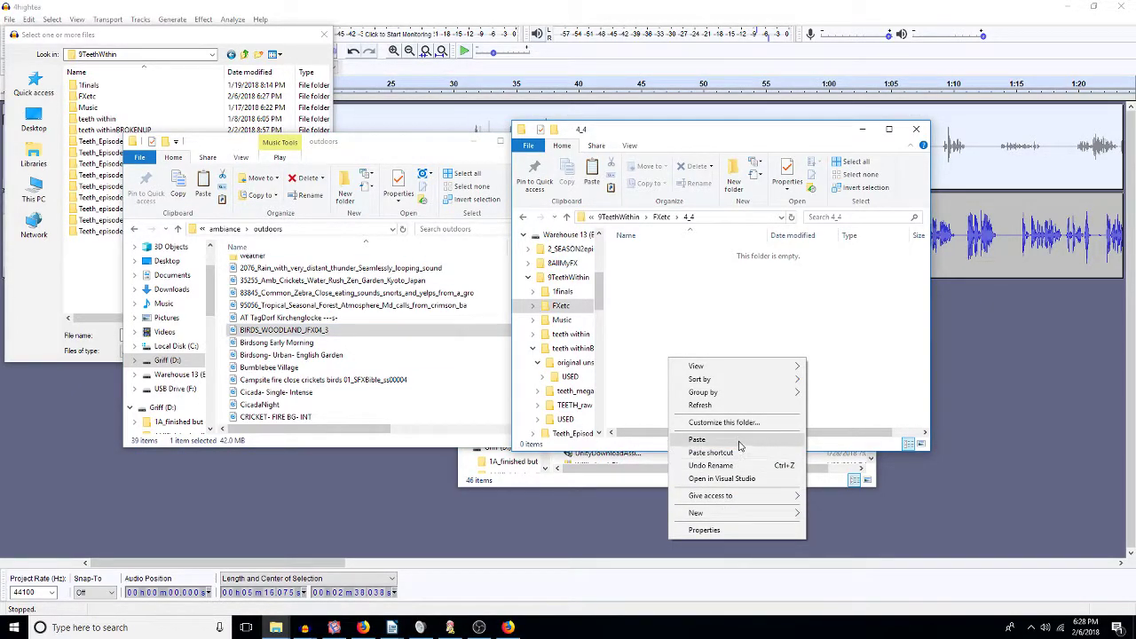
click(697, 439)
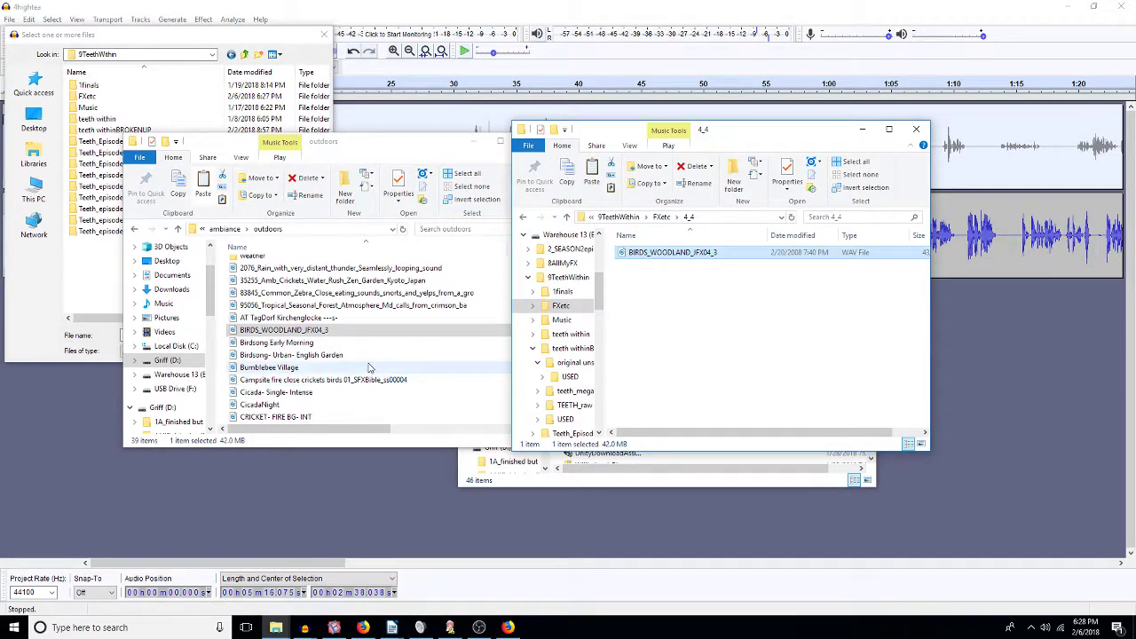
Step: Look through the ambiance folder and its western subfolder for more scene sounds, widening the name column to show full file names
click(226, 229)
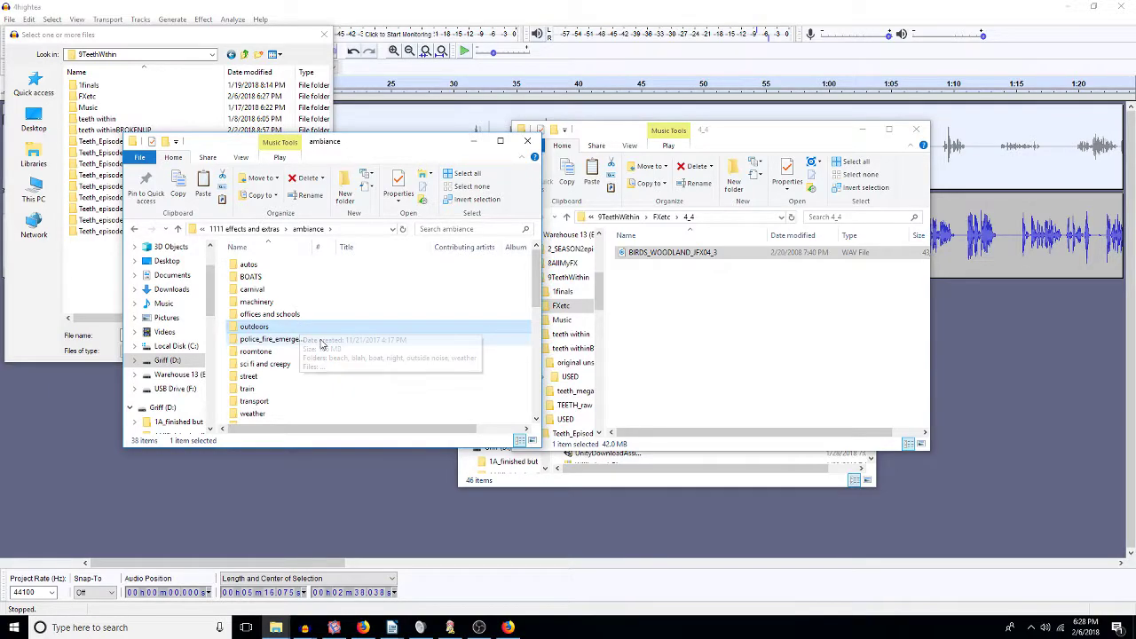
scroll(321, 341, down, 3)
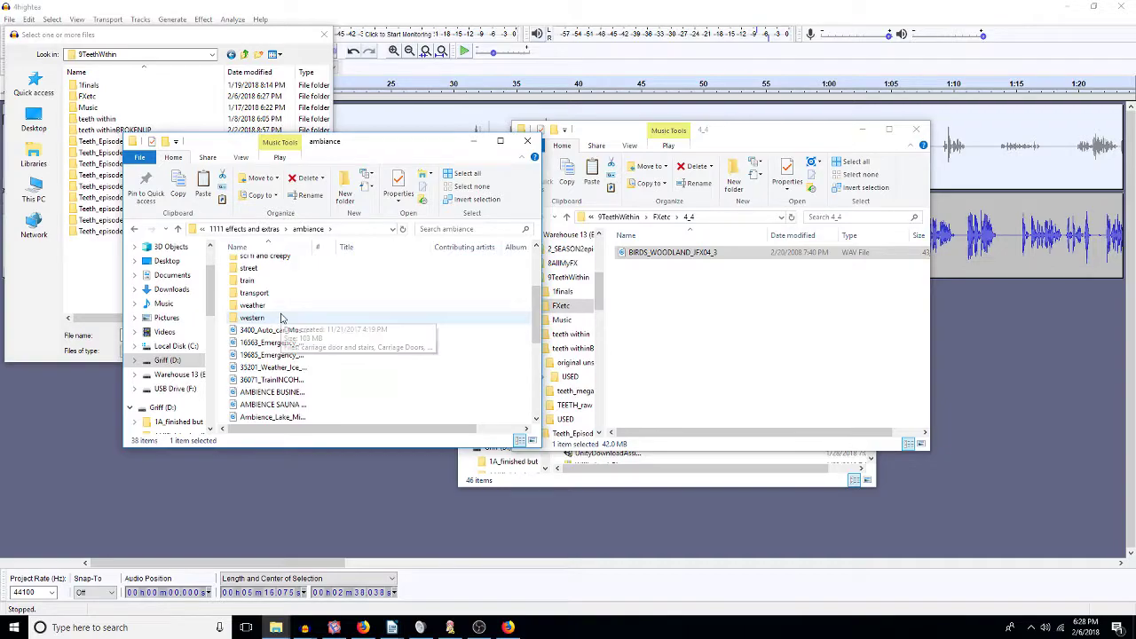
scroll(281, 318, up, 3)
scroll(282, 318, down, 4)
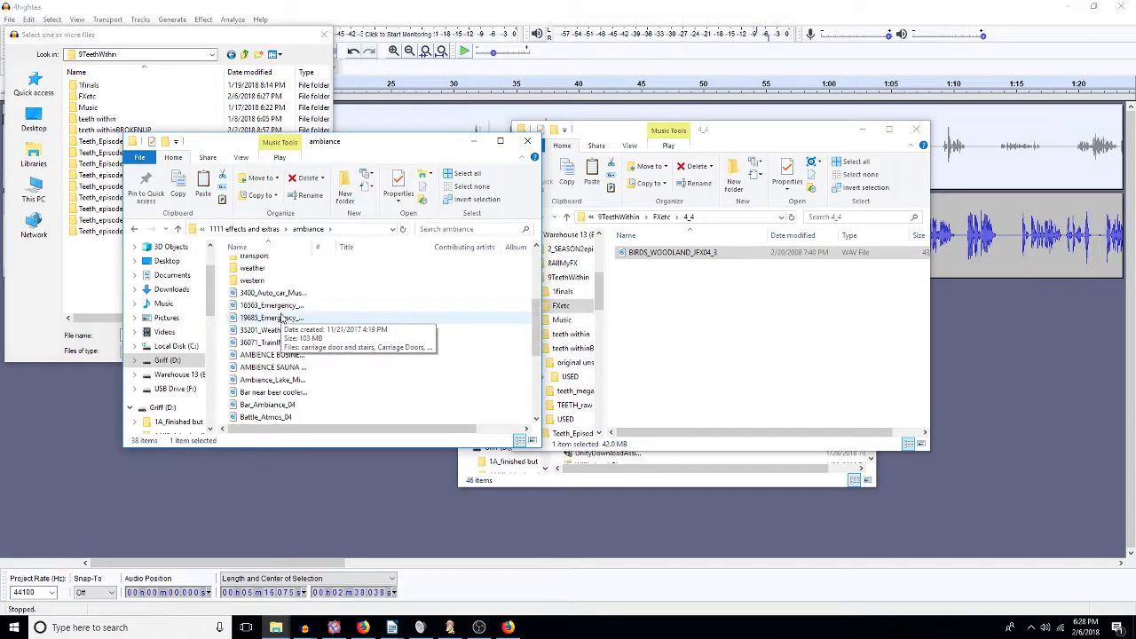
double_click(281, 283)
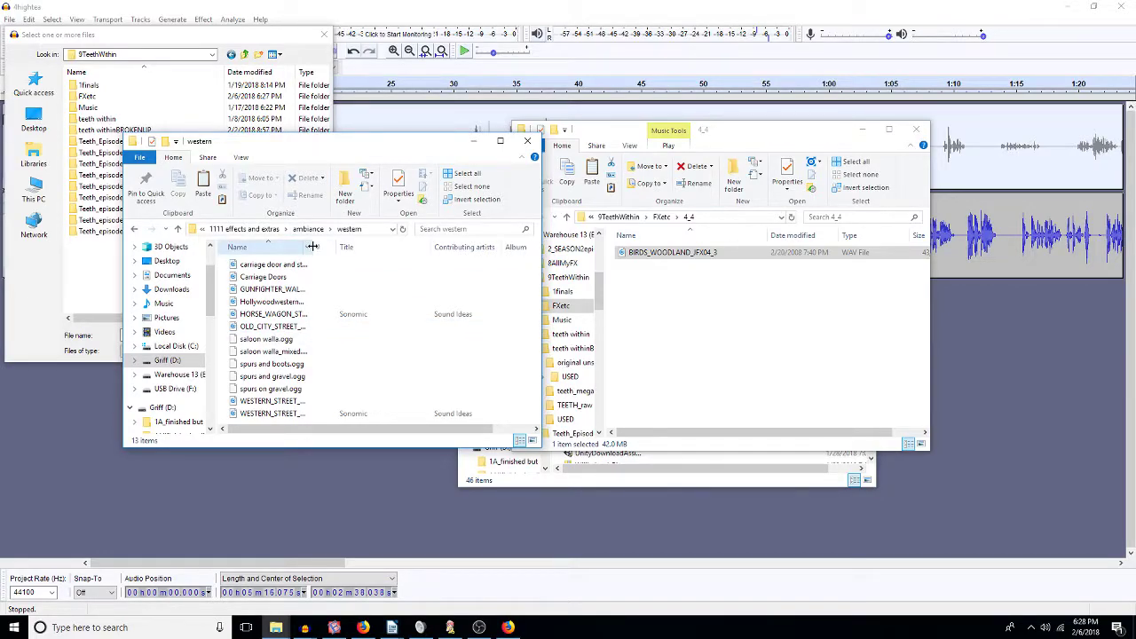
drag(313, 246, 536, 247)
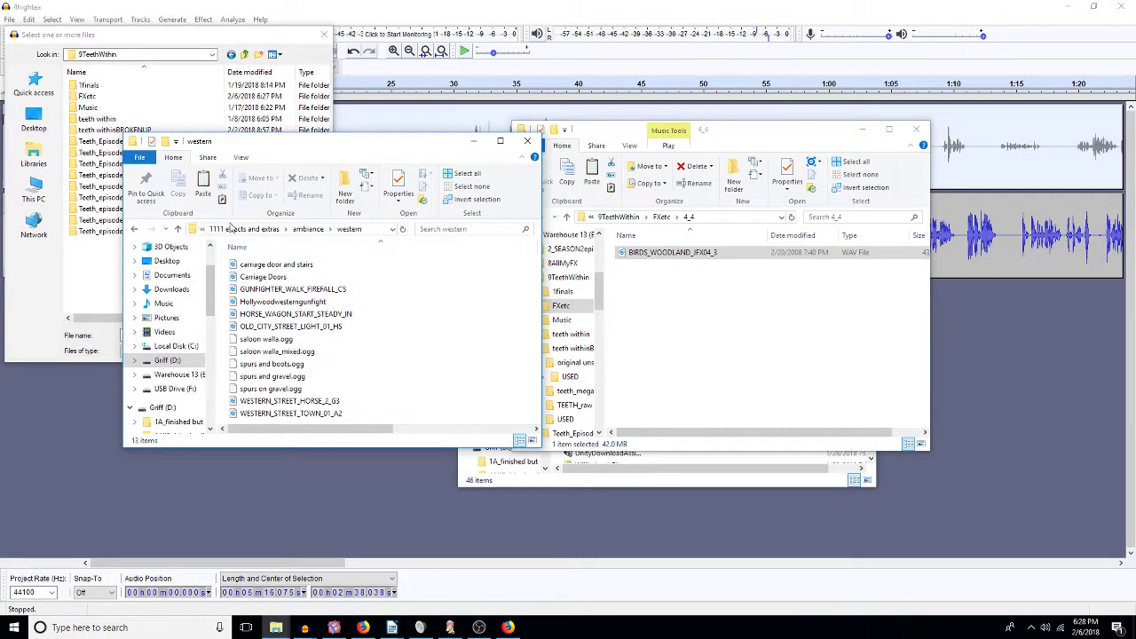
Step: Check 1111 effects and extras and its xxxshow specific effects subfolder for usable sounds, and close that library window
click(250, 229)
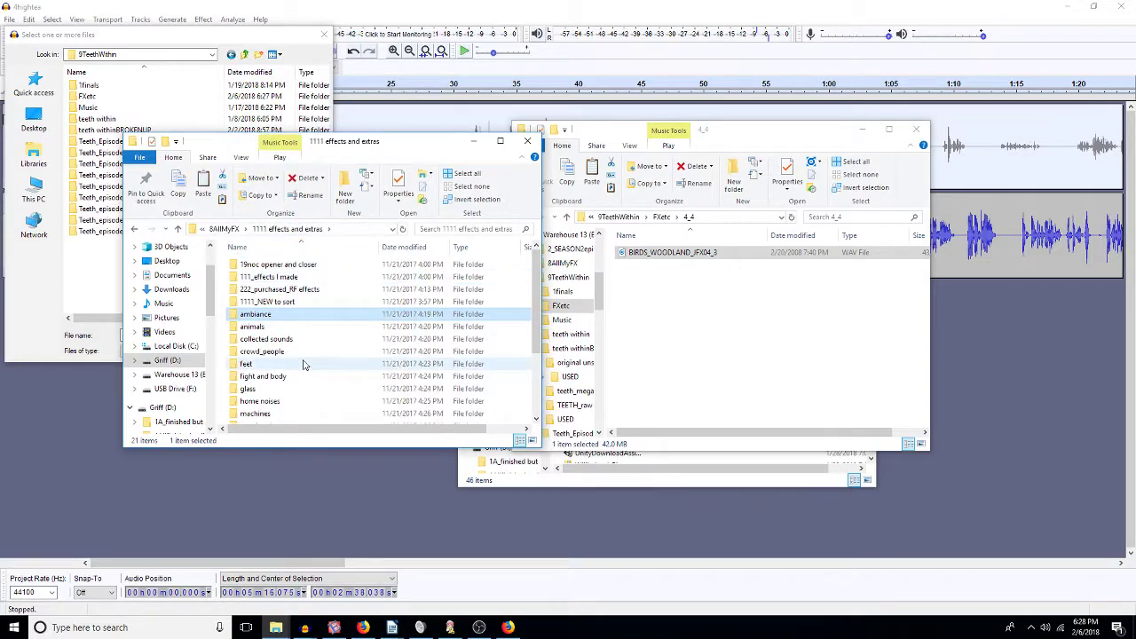
scroll(338, 365, down, 2)
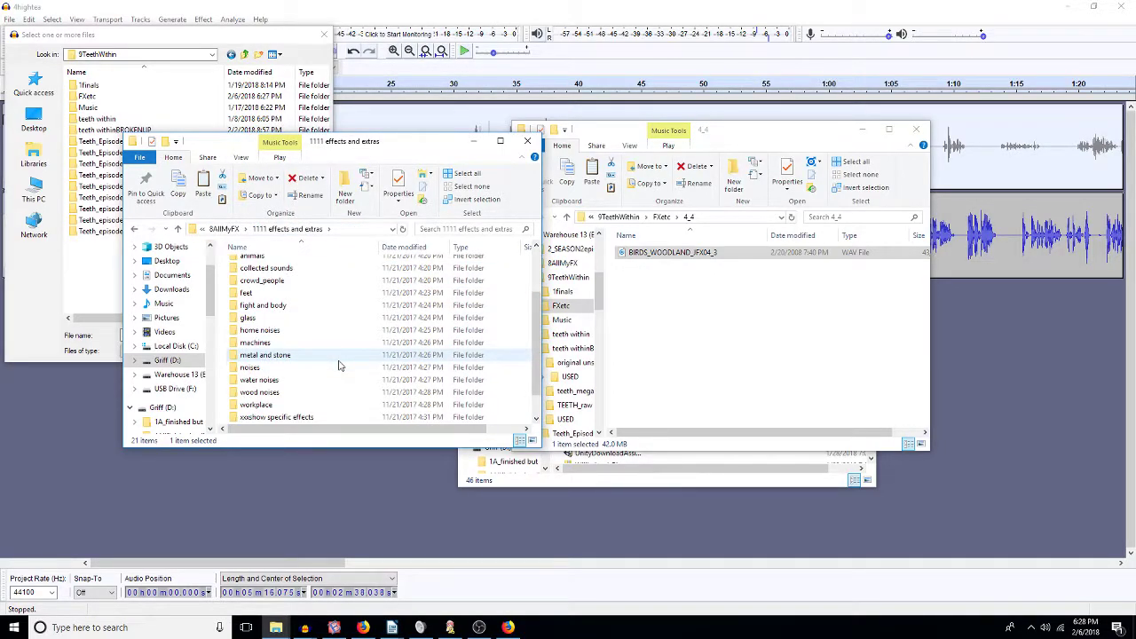
scroll(338, 365, down, 1)
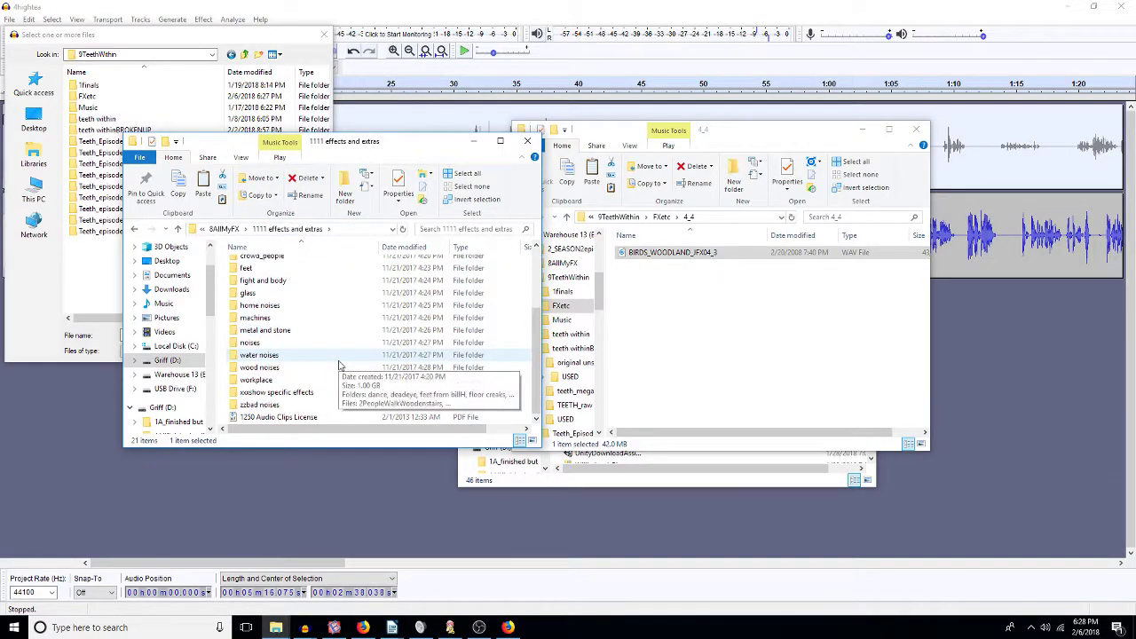
double_click(293, 393)
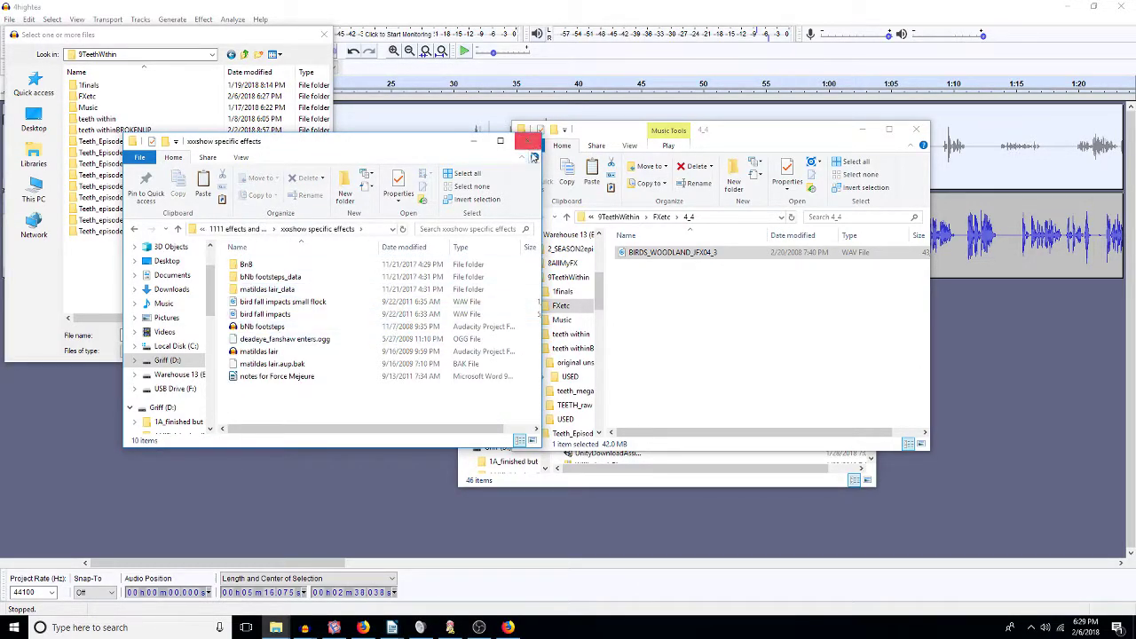
click(527, 141)
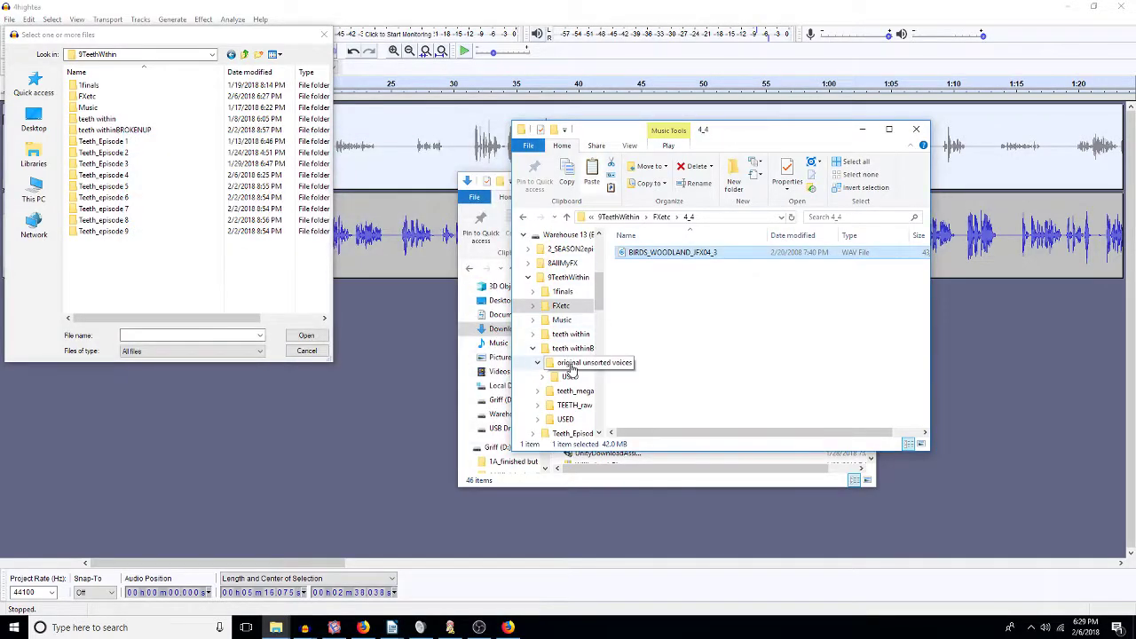
click(674, 330)
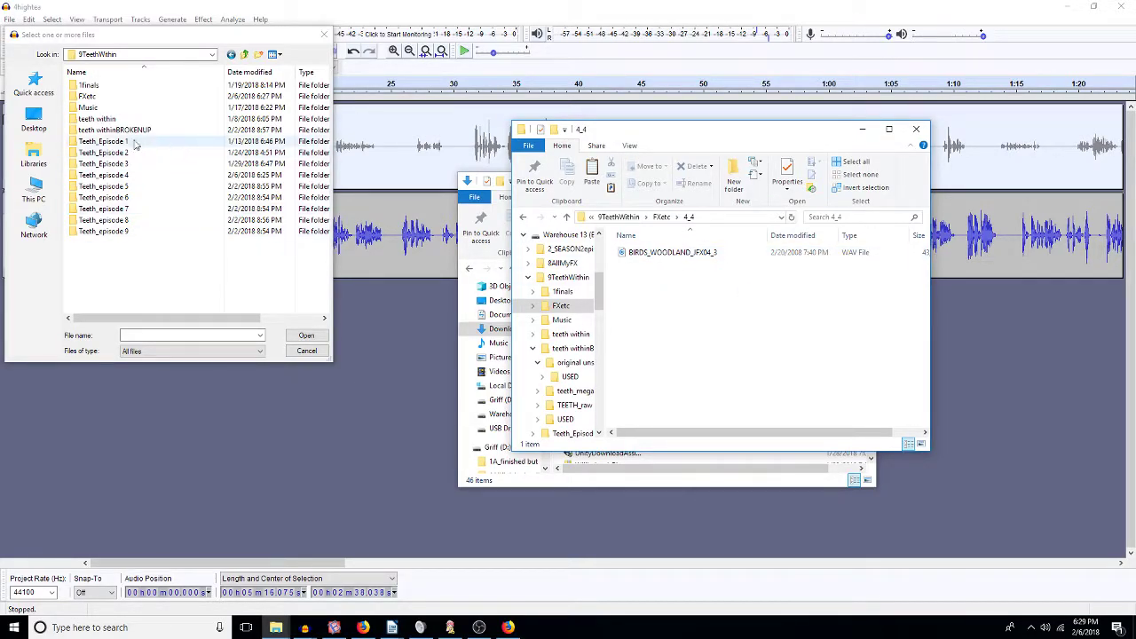
Step: Switch to Audacity's file selection dialog and open 19TH_CENTURY_ENGLAND_01_A2 from the crash folder inside FXetc
click(88, 99)
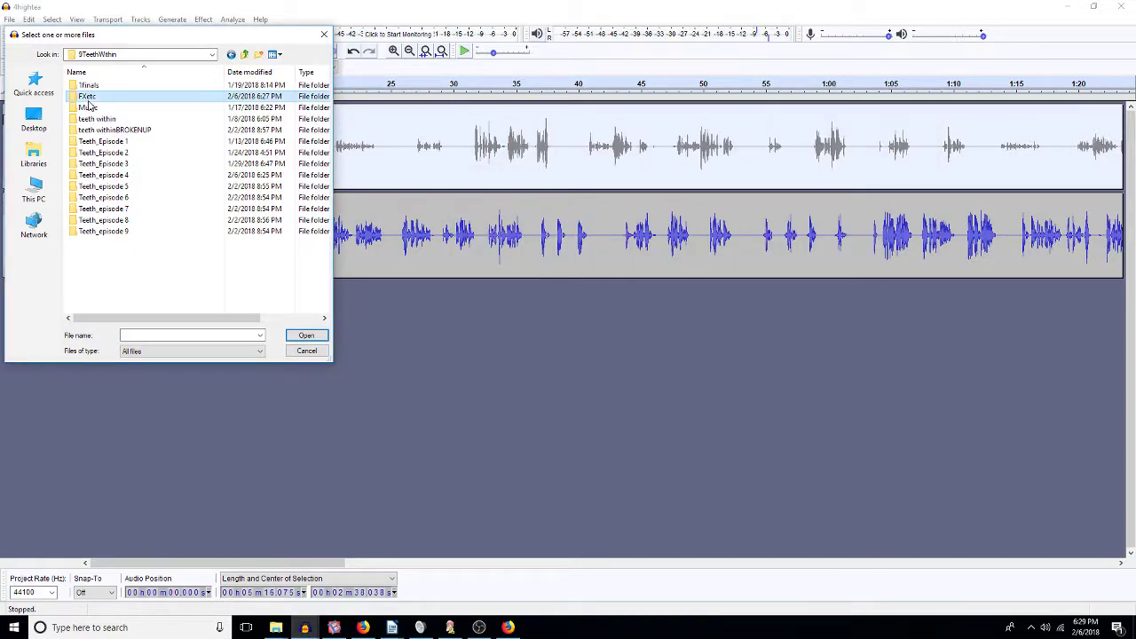
click(88, 98)
click(122, 101)
double_click(122, 99)
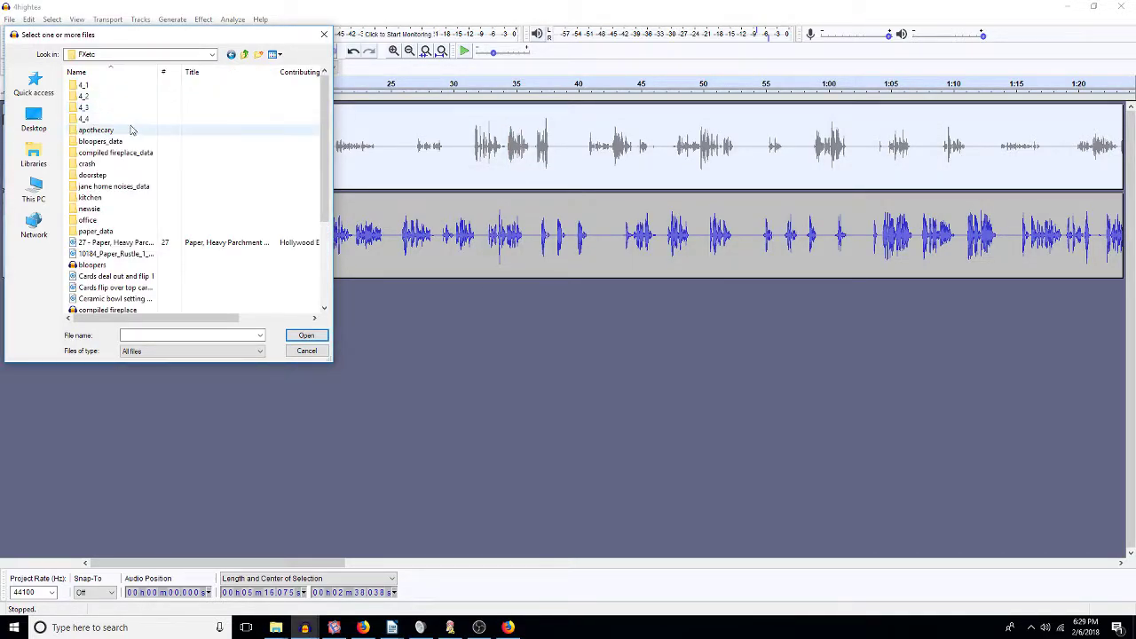
scroll(162, 169, down, 2)
scroll(163, 169, down, 2)
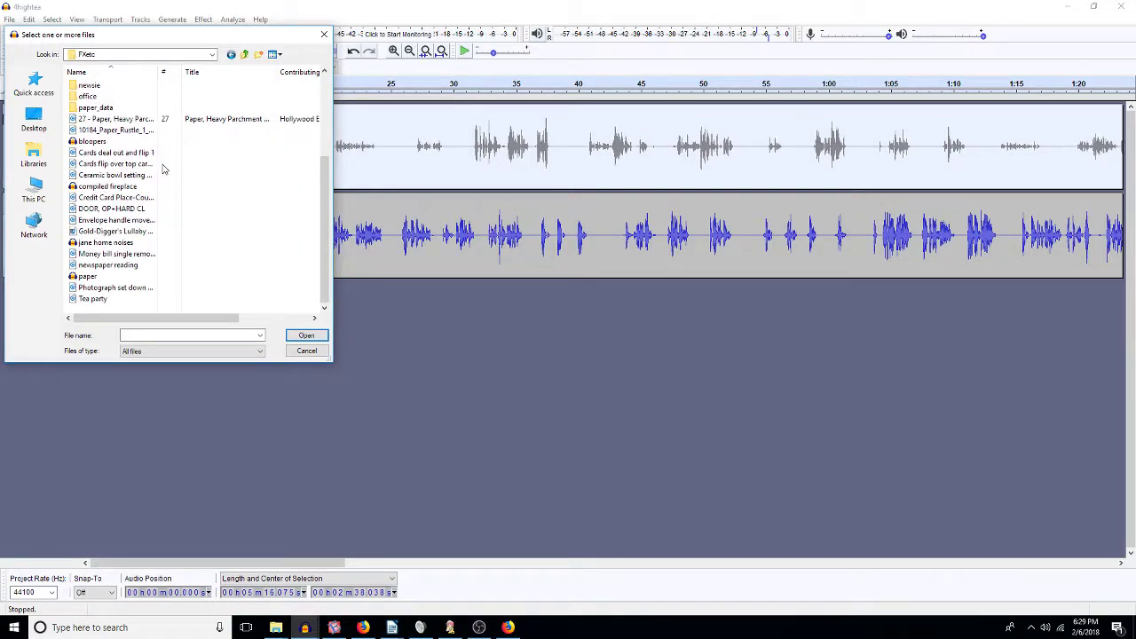
scroll(162, 168, up, 4)
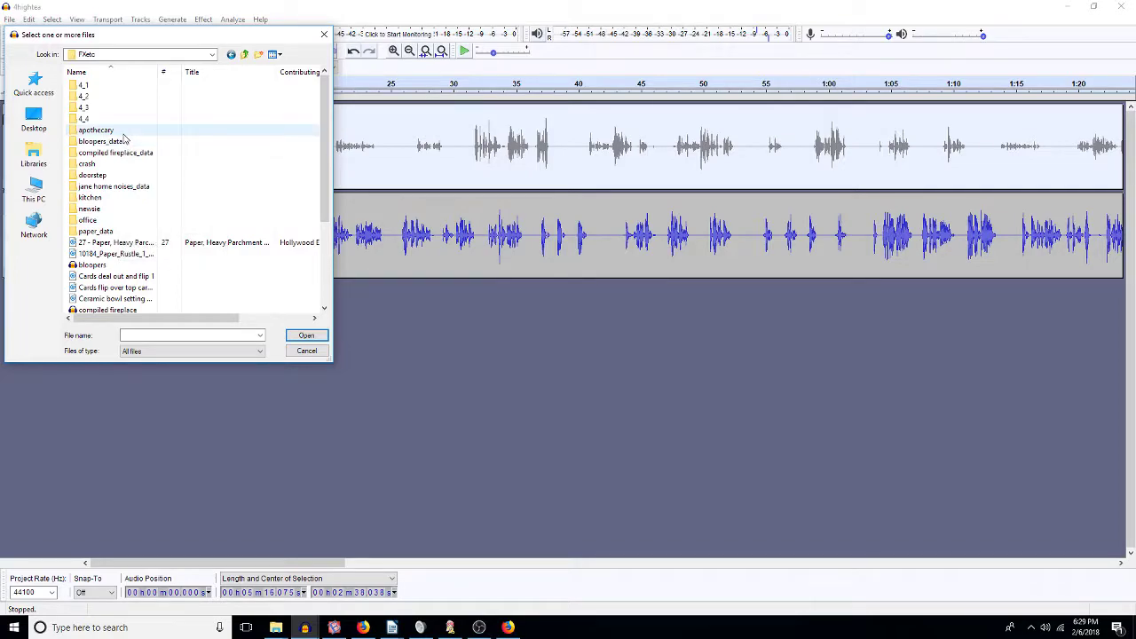
double_click(87, 164)
double_click(130, 107)
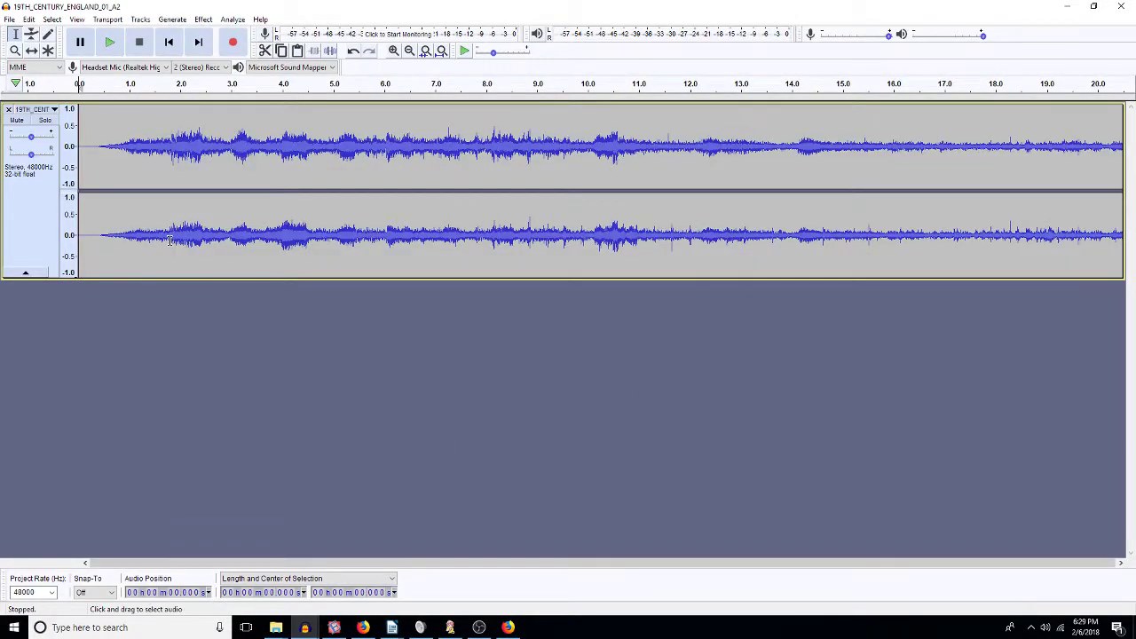
Step: Open BIRDS_WOODLAND_JFX04_3 from the 4_4 folder inside FXetc
click(9, 20)
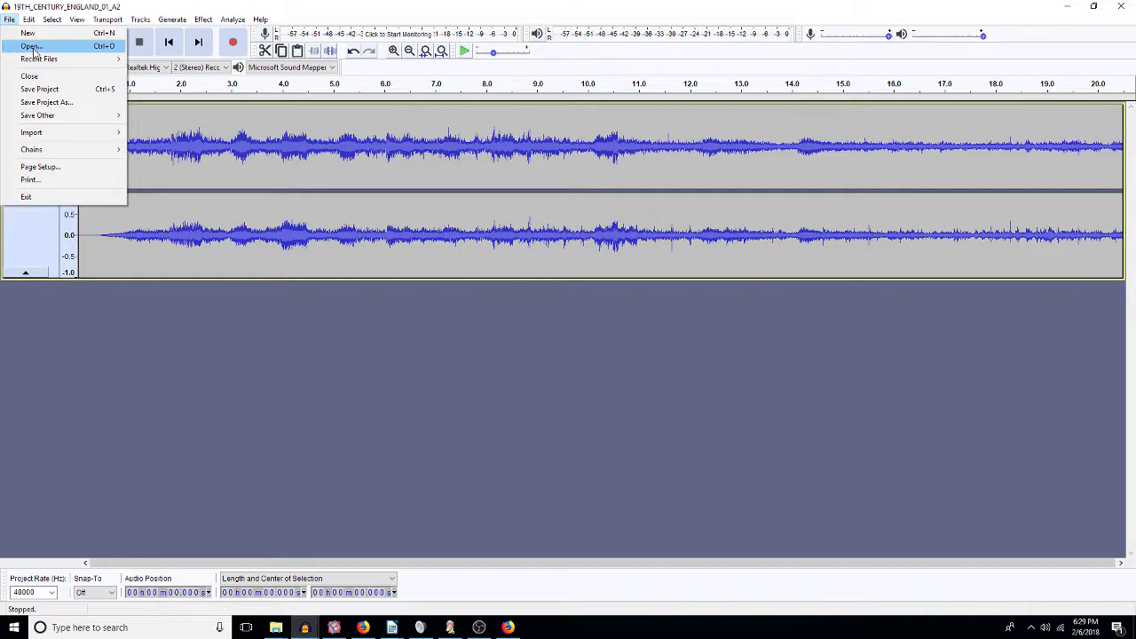
click(31, 47)
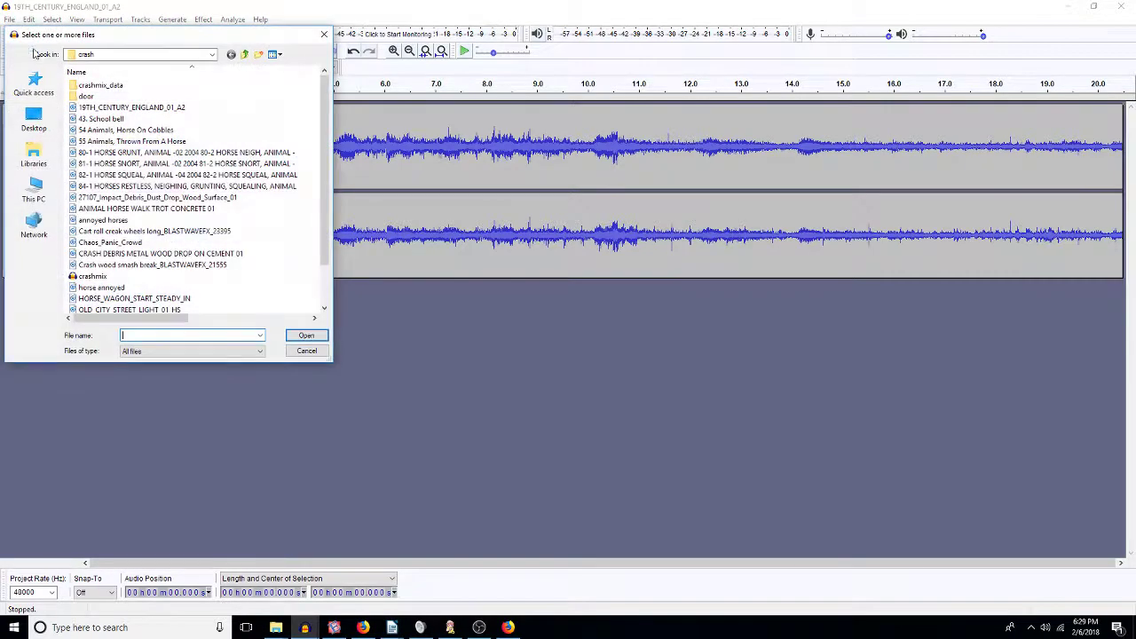
click(245, 55)
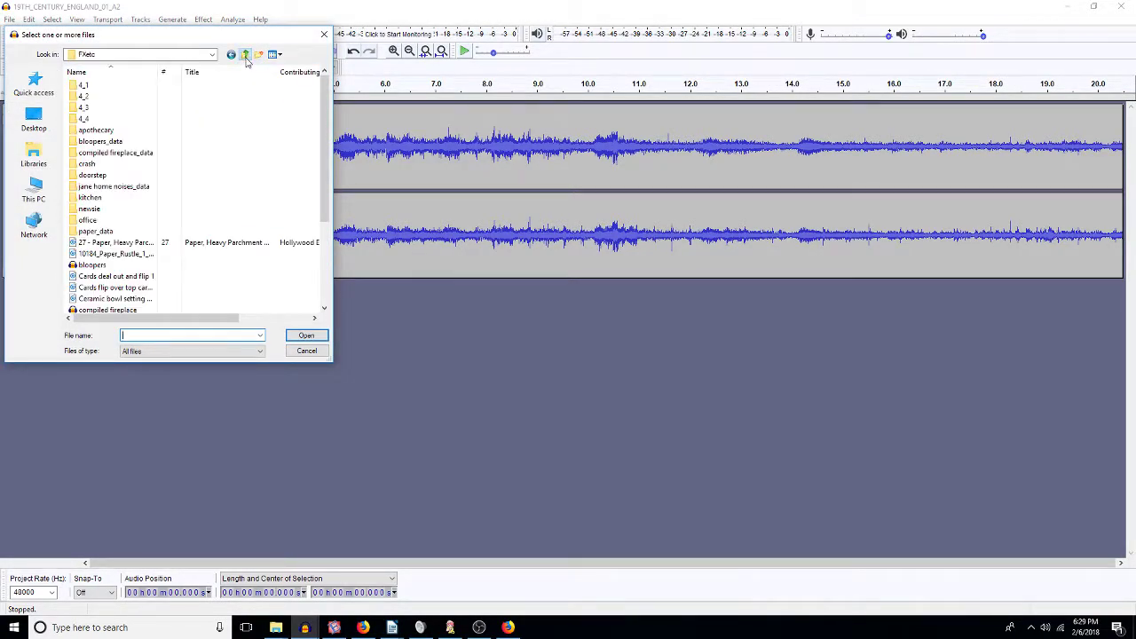
double_click(98, 120)
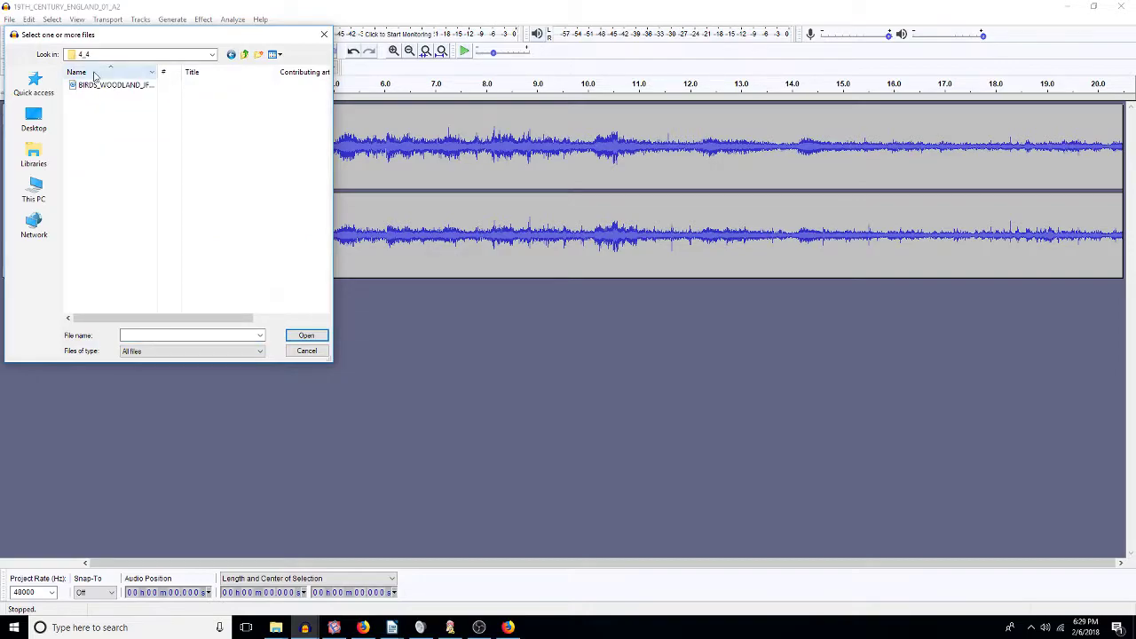
double_click(113, 85)
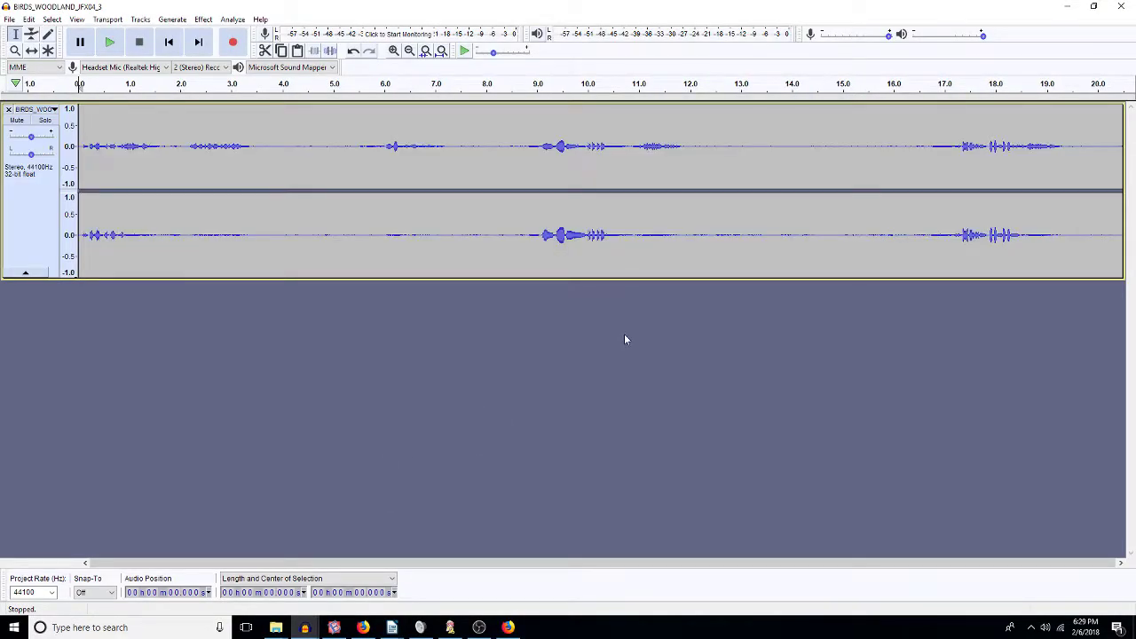
Step: Copy the entire BIRDS_WOODLAND_JFX04_3 recording into the 19TH_CENTURY_ENGLAND_01_A2 project as a second track
click(441, 50)
double_click(466, 229)
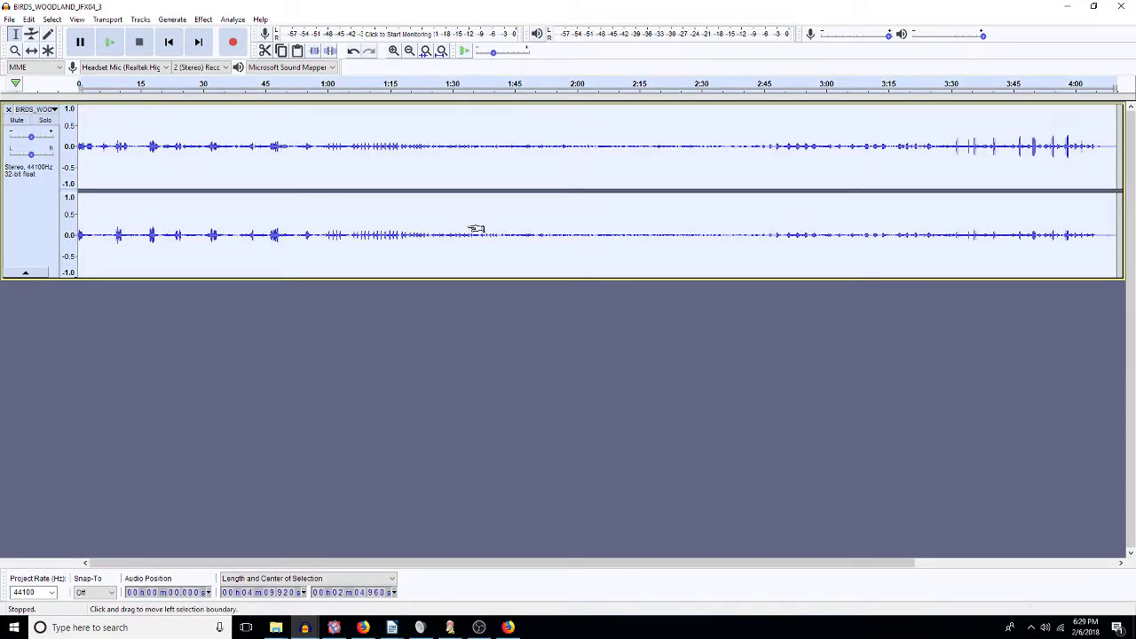
click(1061, 11)
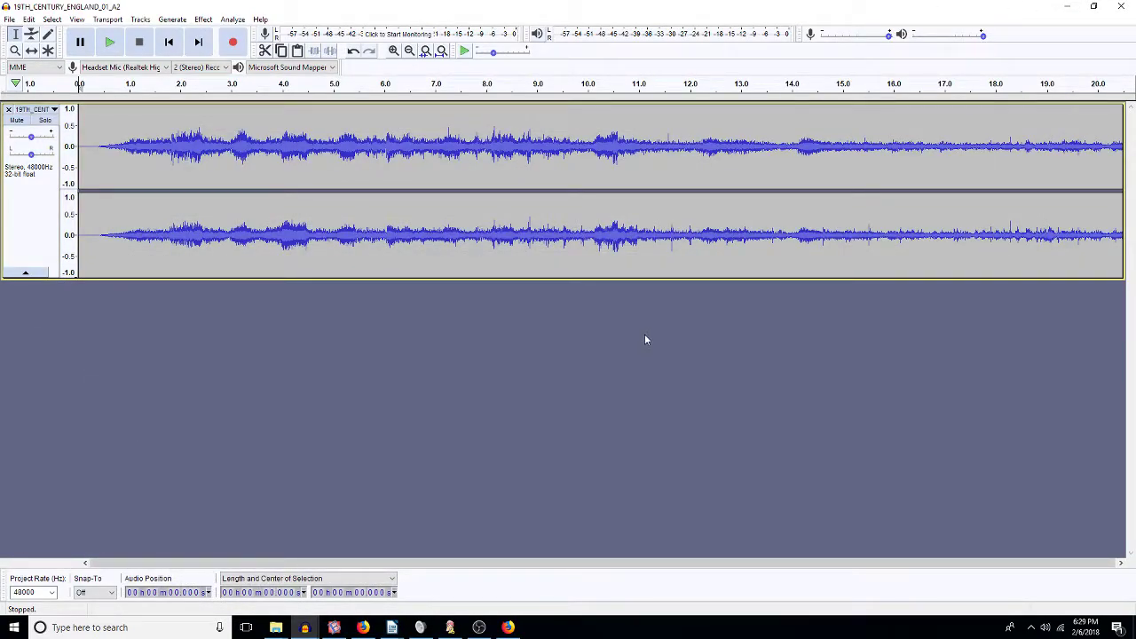
key(ctrl+v)
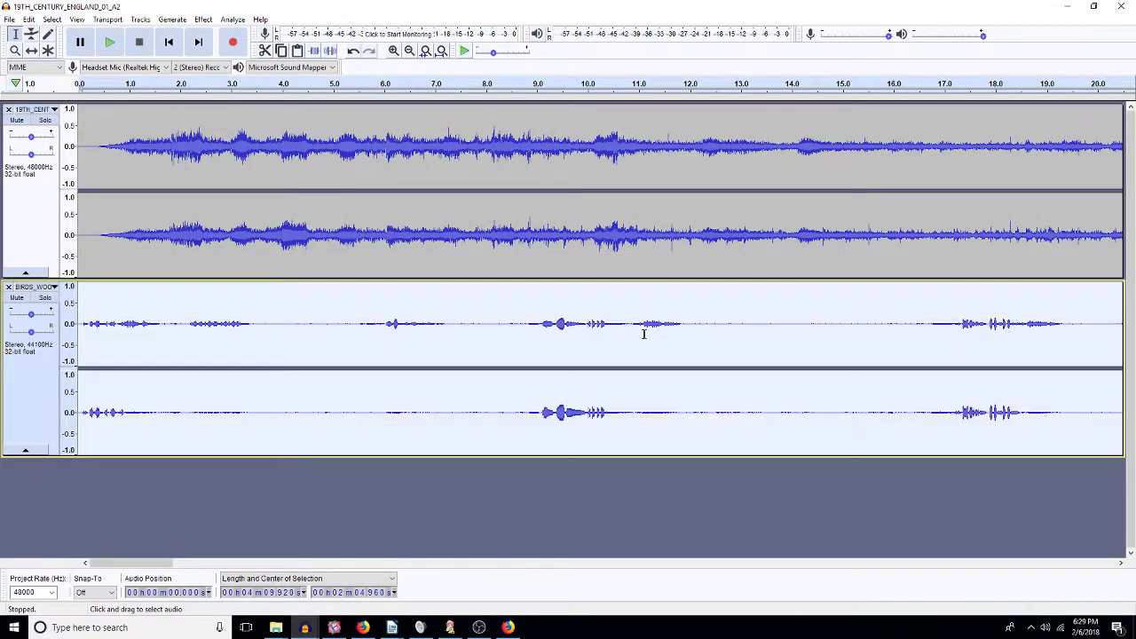
Step: Apply a High Pass Filter with 6 dB rolloff to the whole 19TH_CENTURY_ENGLAND track
click(441, 50)
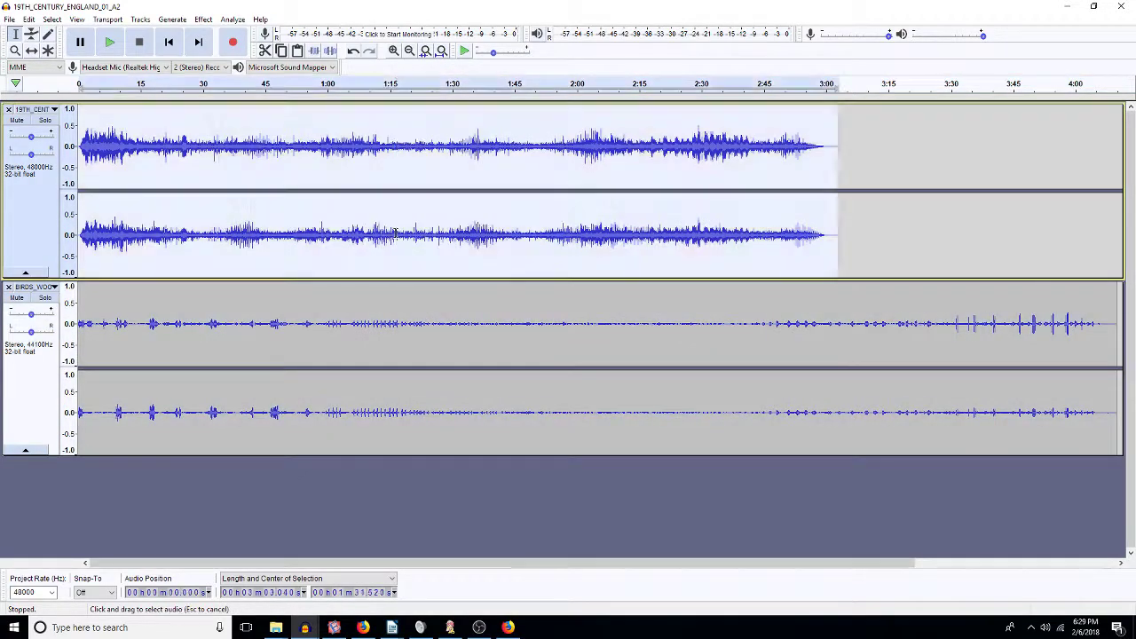
double_click(397, 234)
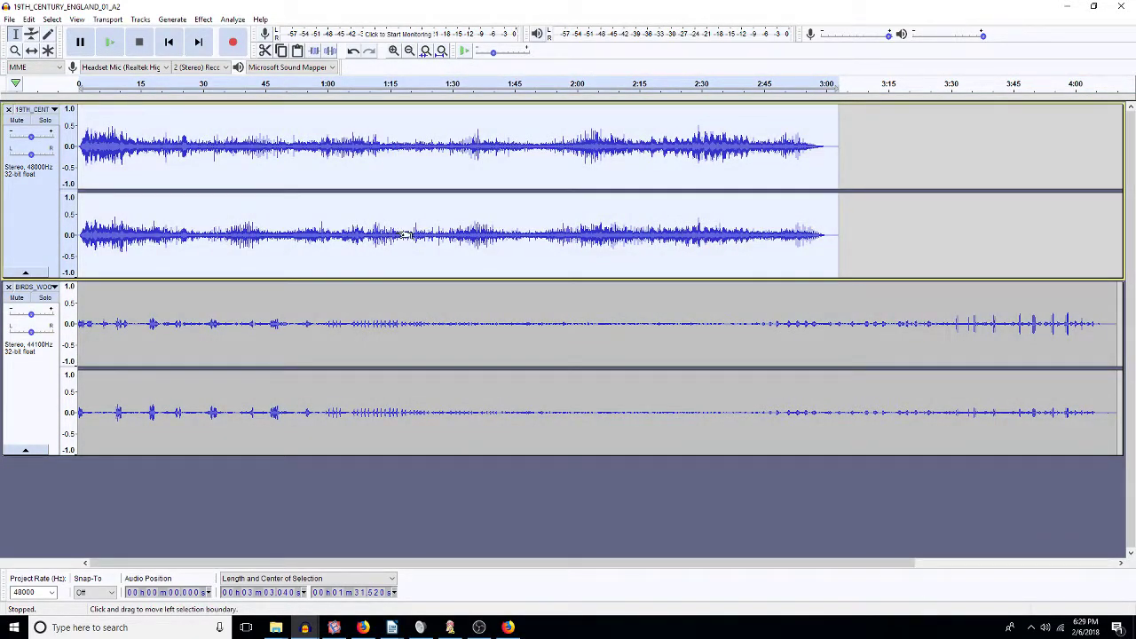
key(ctrl+r)
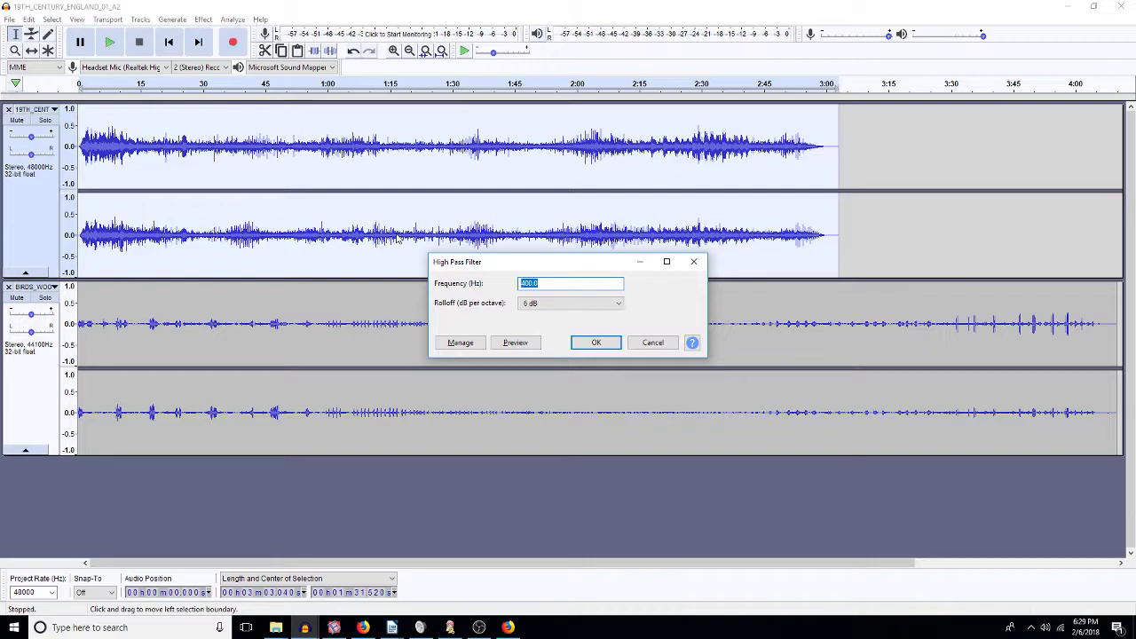
text(3.040)
key(Return)
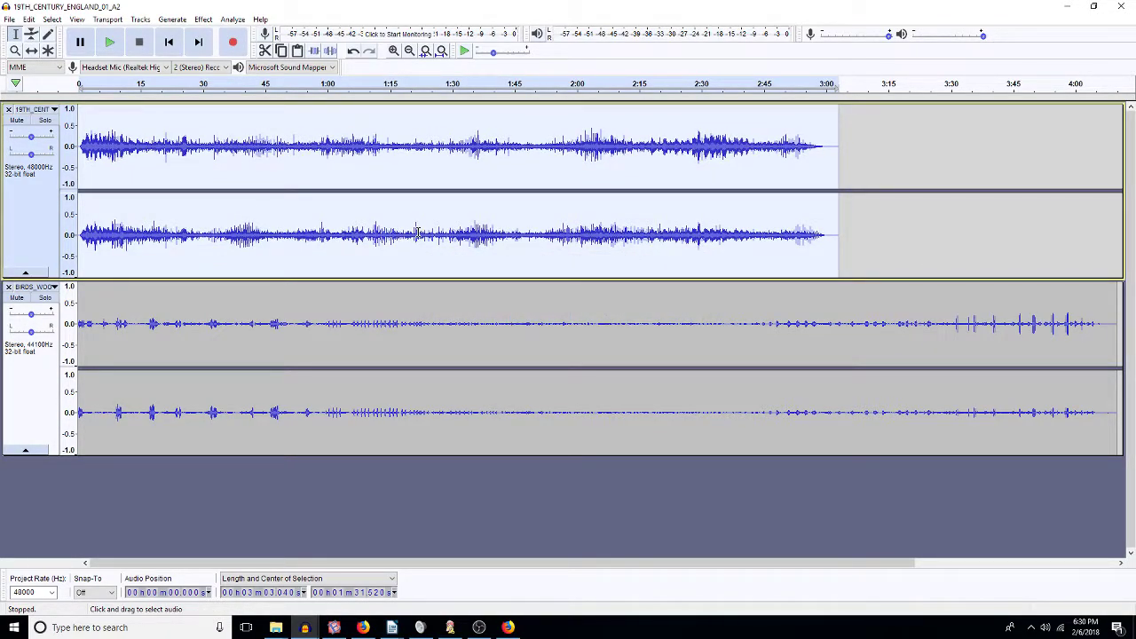
Step: Amplify the 19TH_CENTURY_ENGLAND track by -20 dB and listen to the mix from about 1:03
key(ctrl+shift+a)
text(-2)
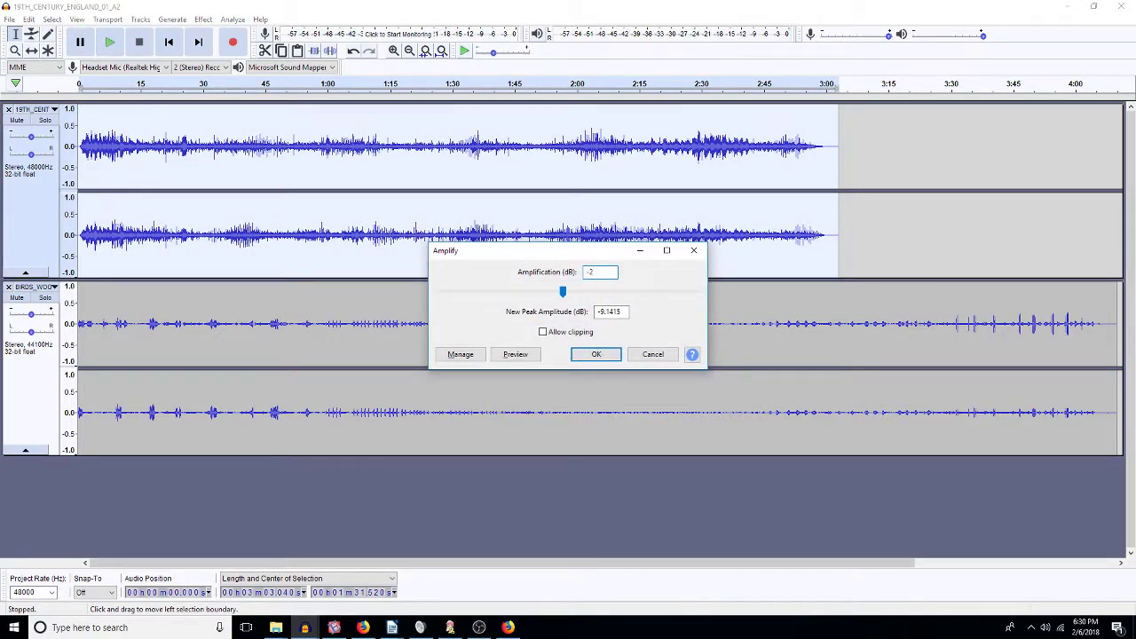
key(BackSpace)
text(20)
key(Return)
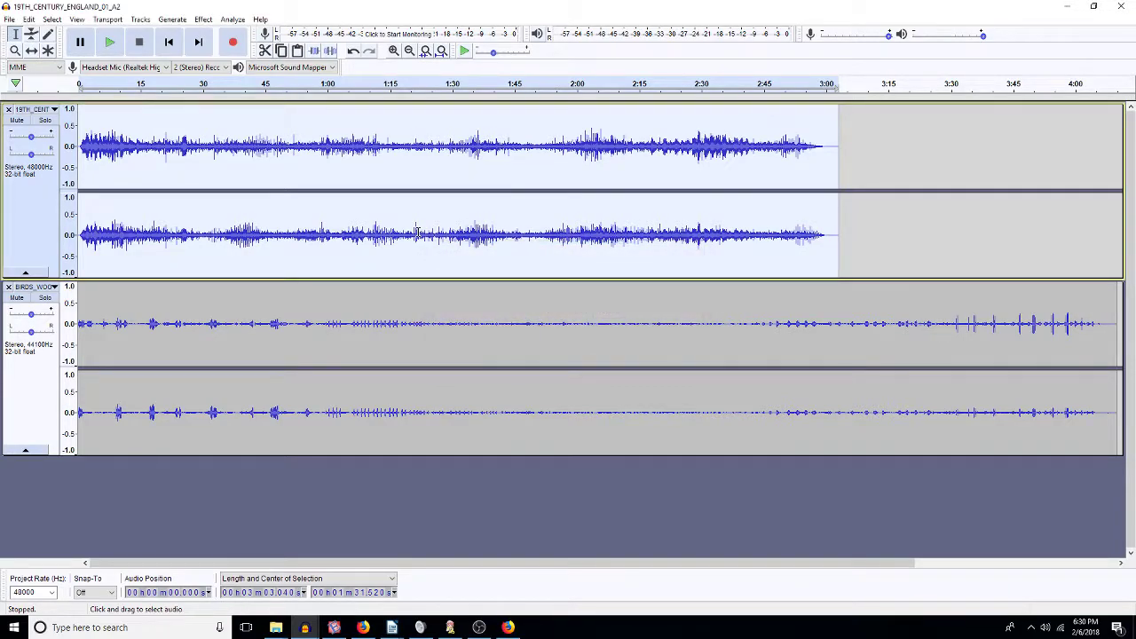
click(339, 266)
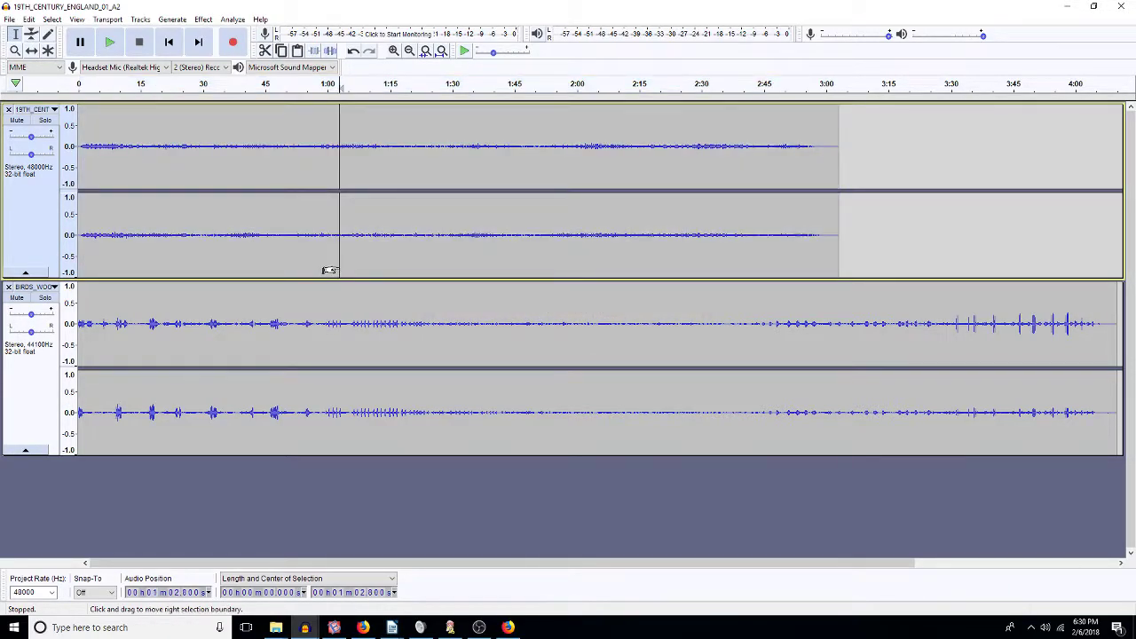
key(space)
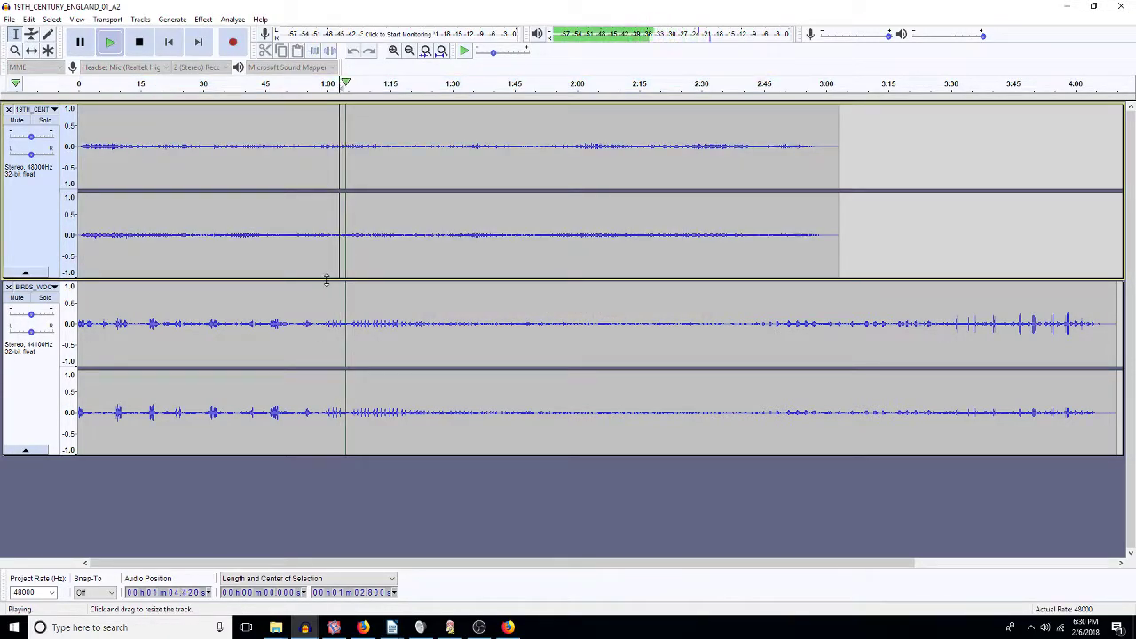
key(space)
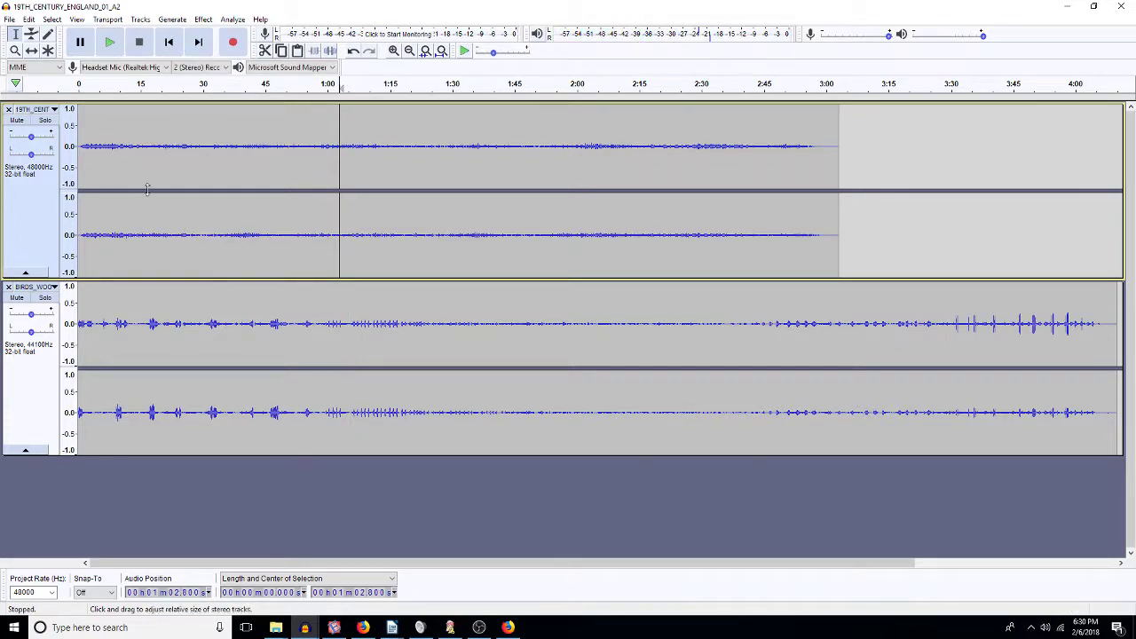
Step: Mix the 19TH_CENTURY_ENGLAND track down to mono, pan it far to the right, and preview the result
click(139, 153)
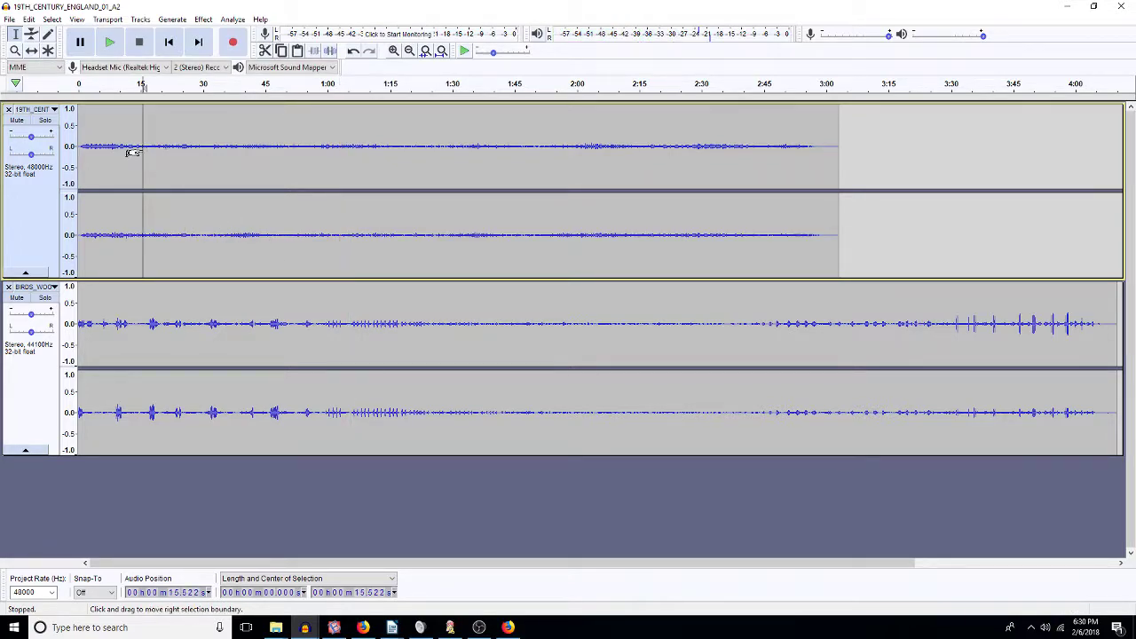
double_click(178, 146)
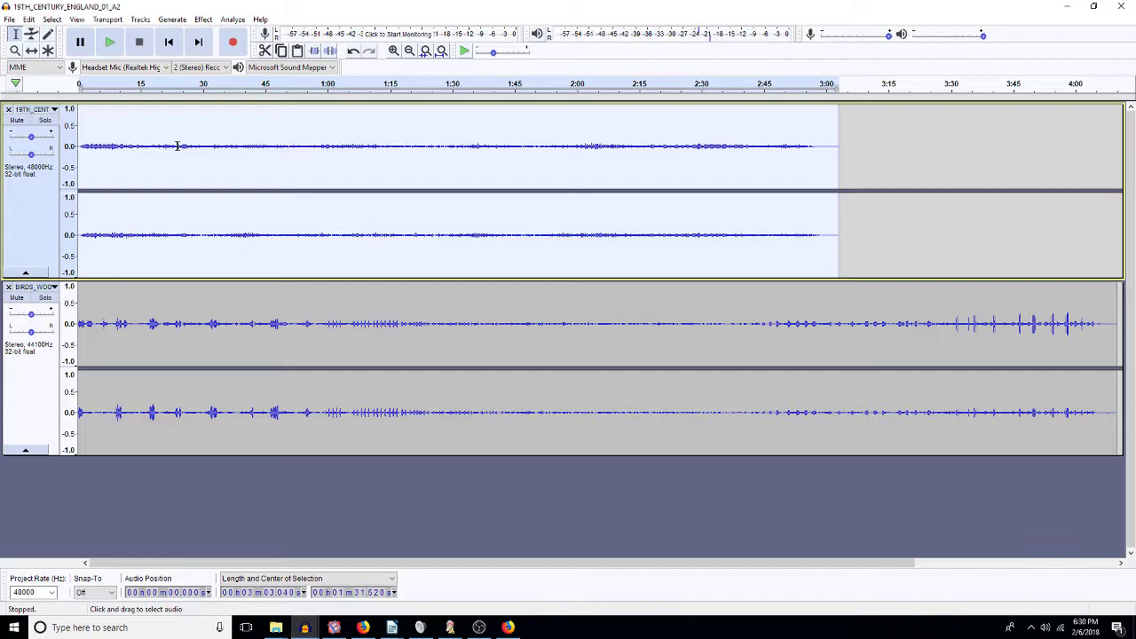
key(ctrl+shift+m)
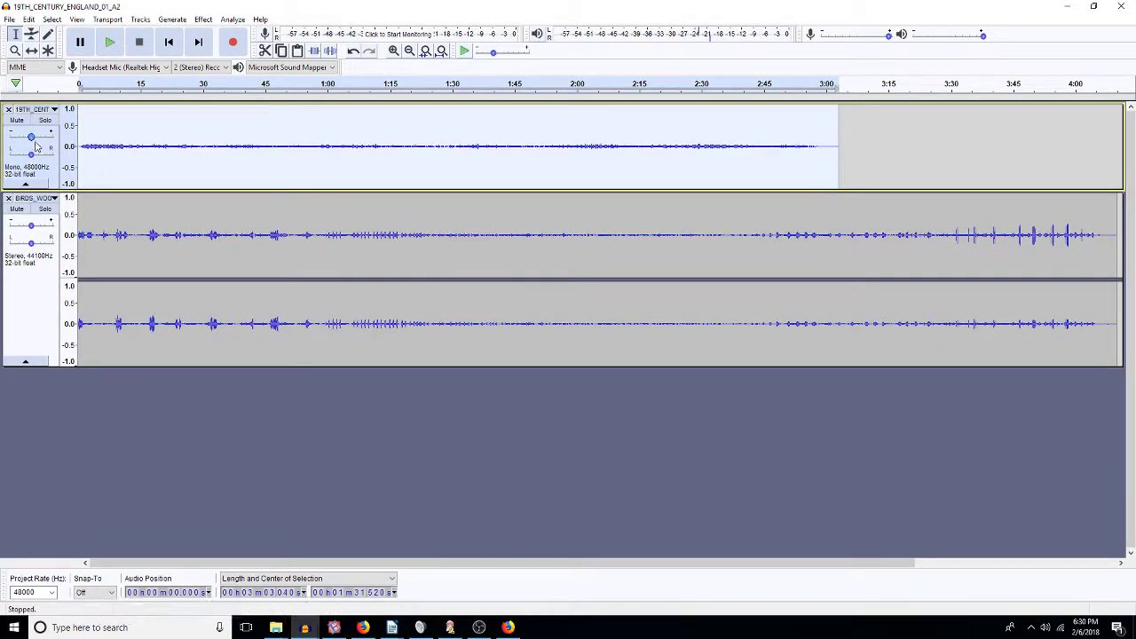
drag(31, 156, 50, 156)
key(space)
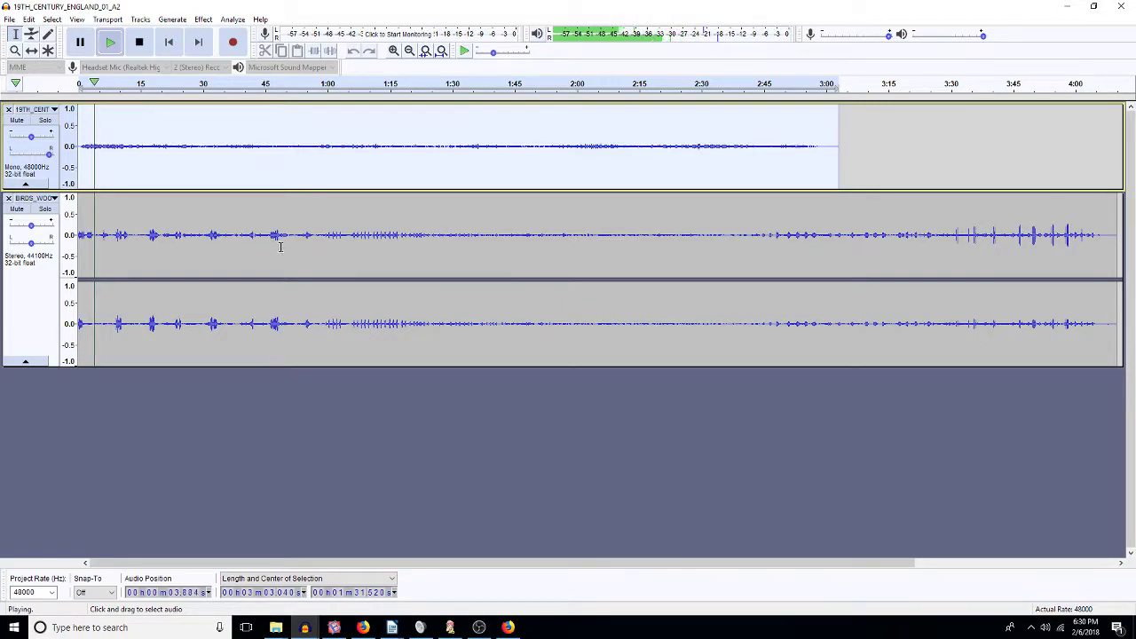
key(space)
Step: Mix the BIRDS_WOODLAND track down to mono, pan it about halfway to the right, and preview the mix
double_click(222, 250)
key(alt+t)
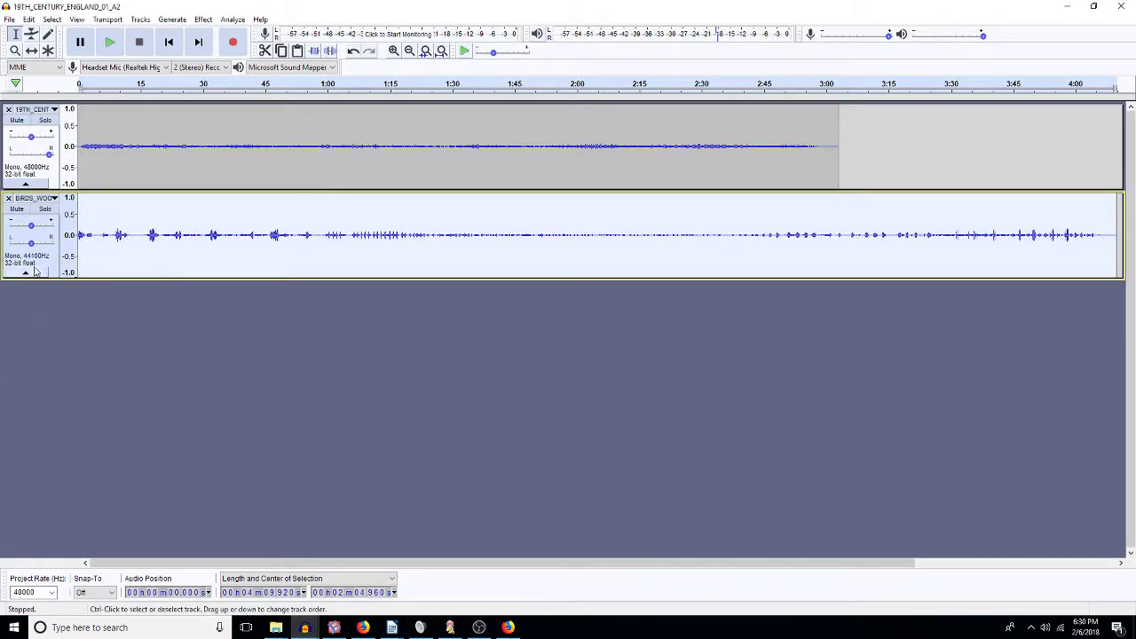
drag(32, 243, 37, 244)
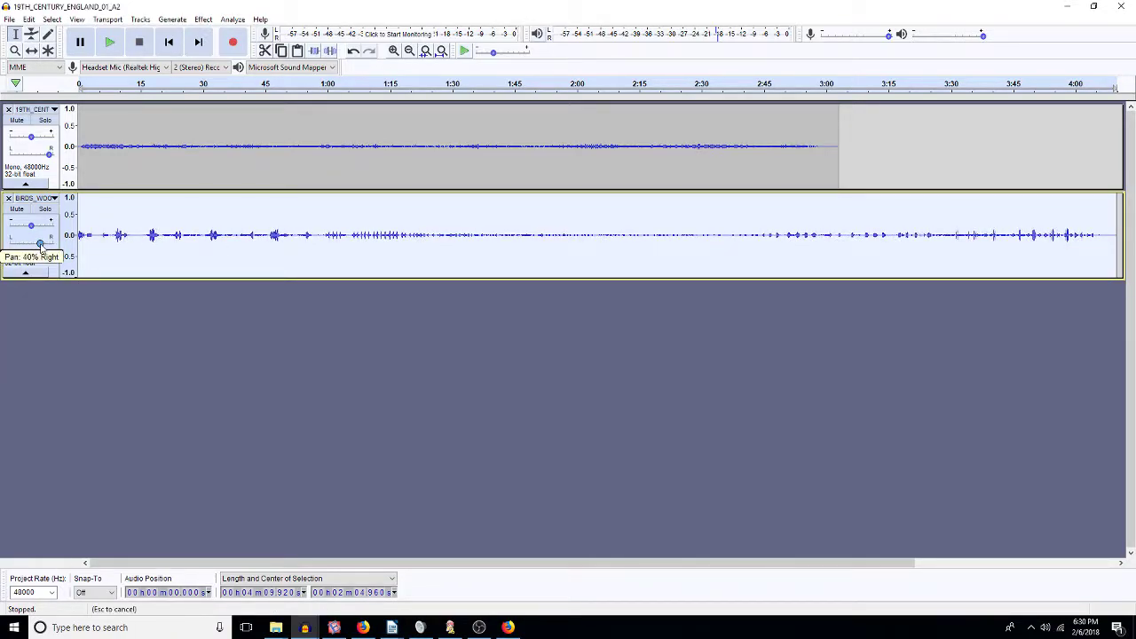
drag(42, 249, 49, 255)
drag(44, 249, 44, 249)
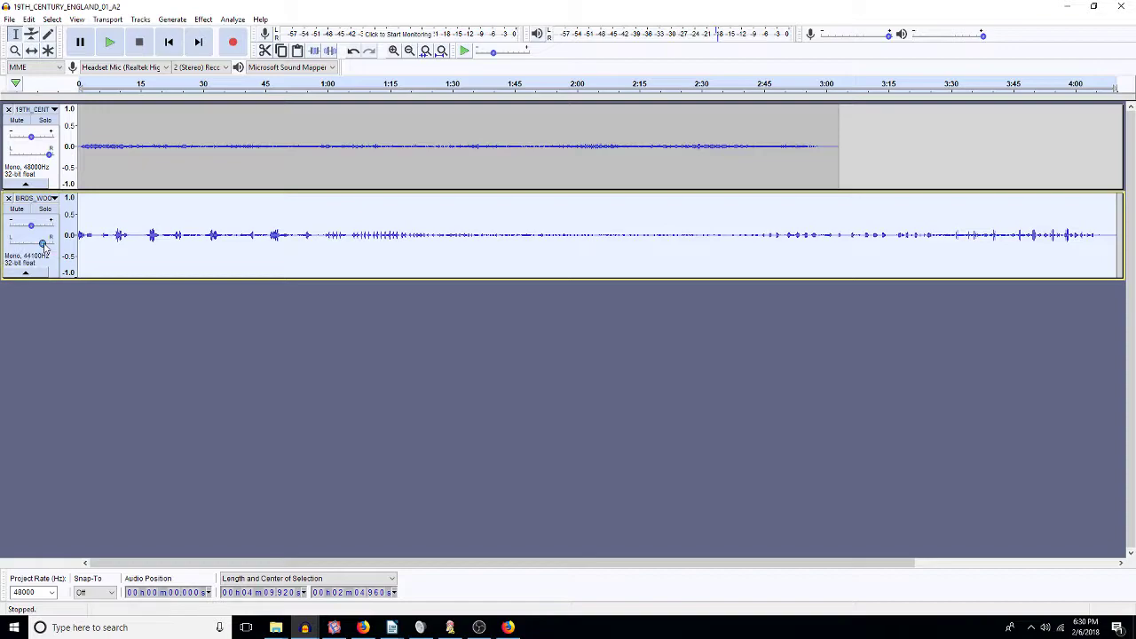
key(space)
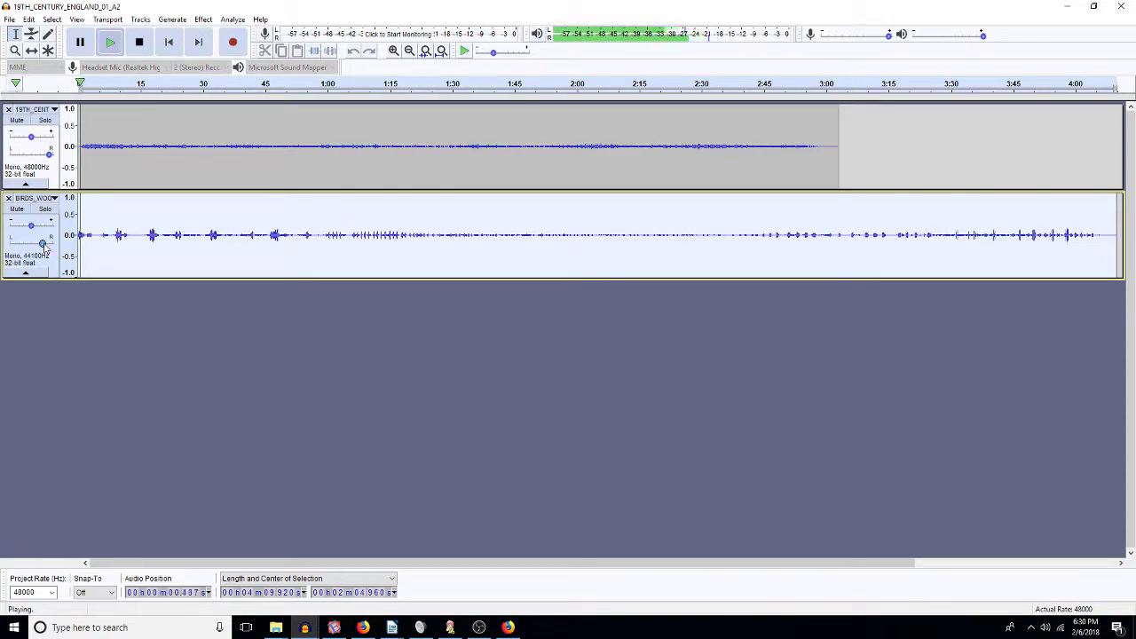
key(space)
Step: Delete about the first 1:15 of the BIRDS_WOODLAND track and play the mix from the start
drag(389, 249, 71, 266)
key(Delete)
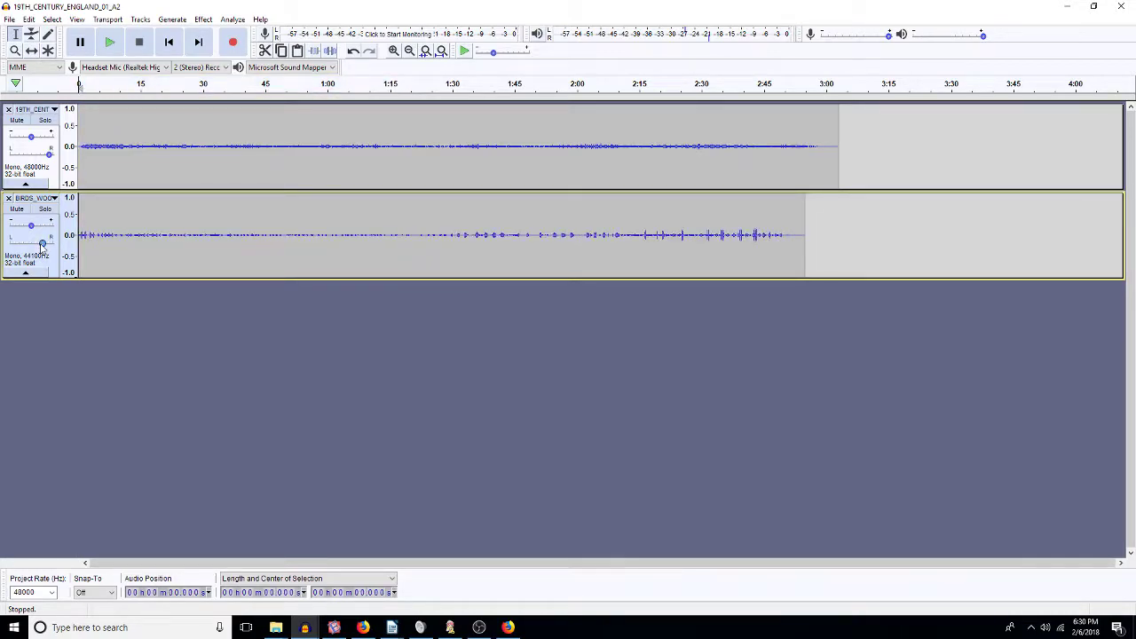
key(space)
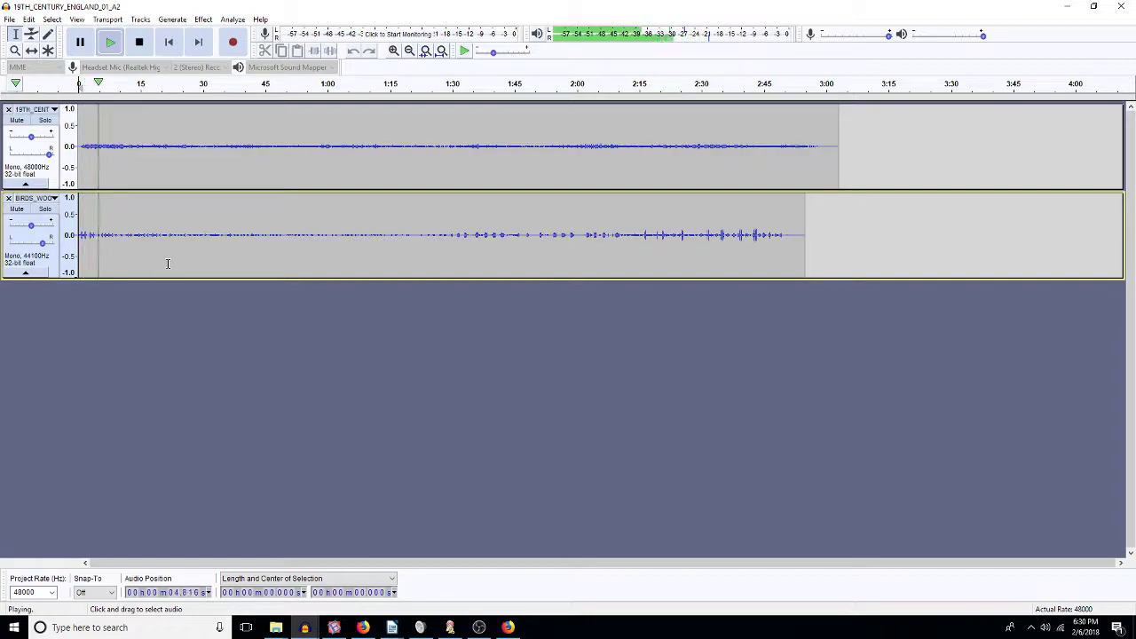
Step: Apply a Low Pass Filter with 6 dB rolloff to the whole 19TH_CENTURY_ENGLAND track and preview it
double_click(113, 155)
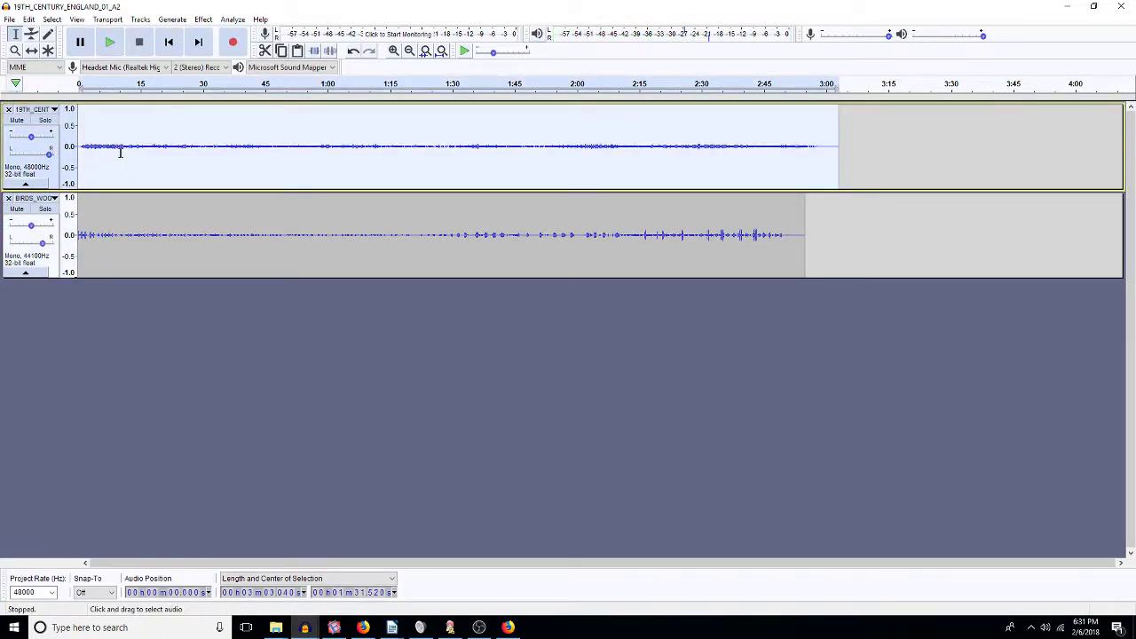
key(ctrl+r)
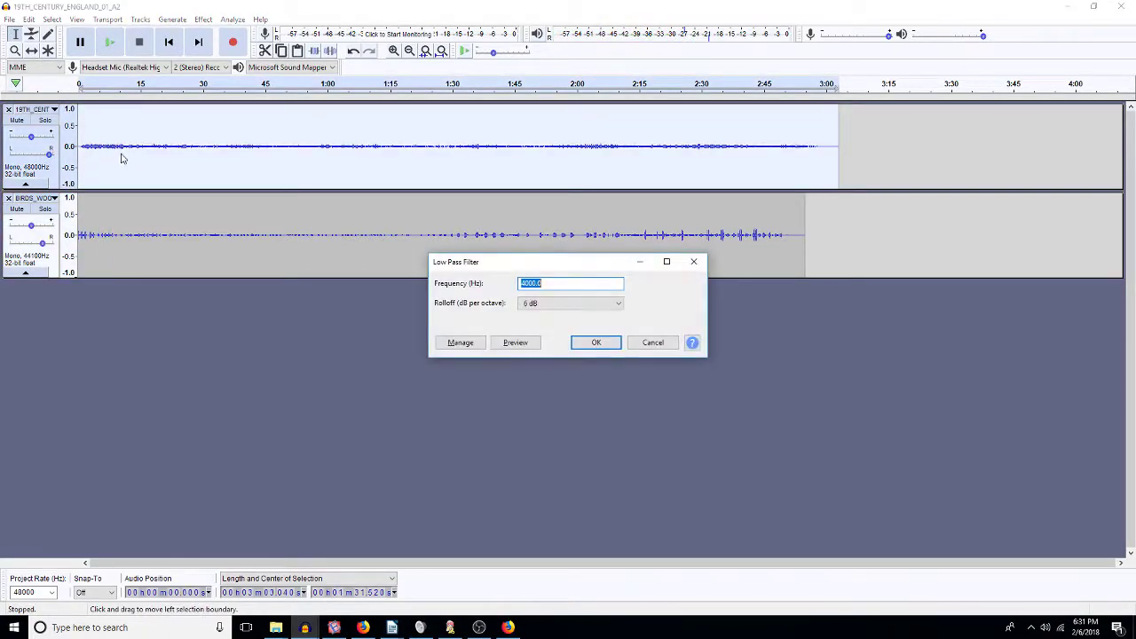
text(1)
key(Return)
key(space)
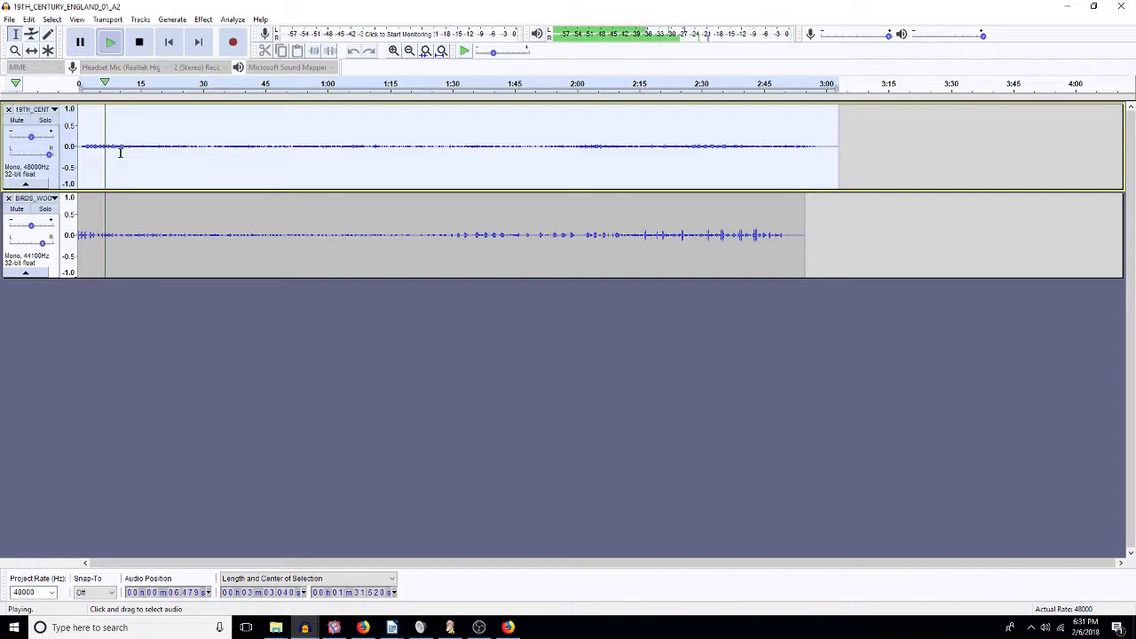
Step: Delete about the first 24 seconds of the 19TH_CENTURY_ENGLAND track and listen to the opening of the mix
drag(179, 153, 59, 142)
key(Delete)
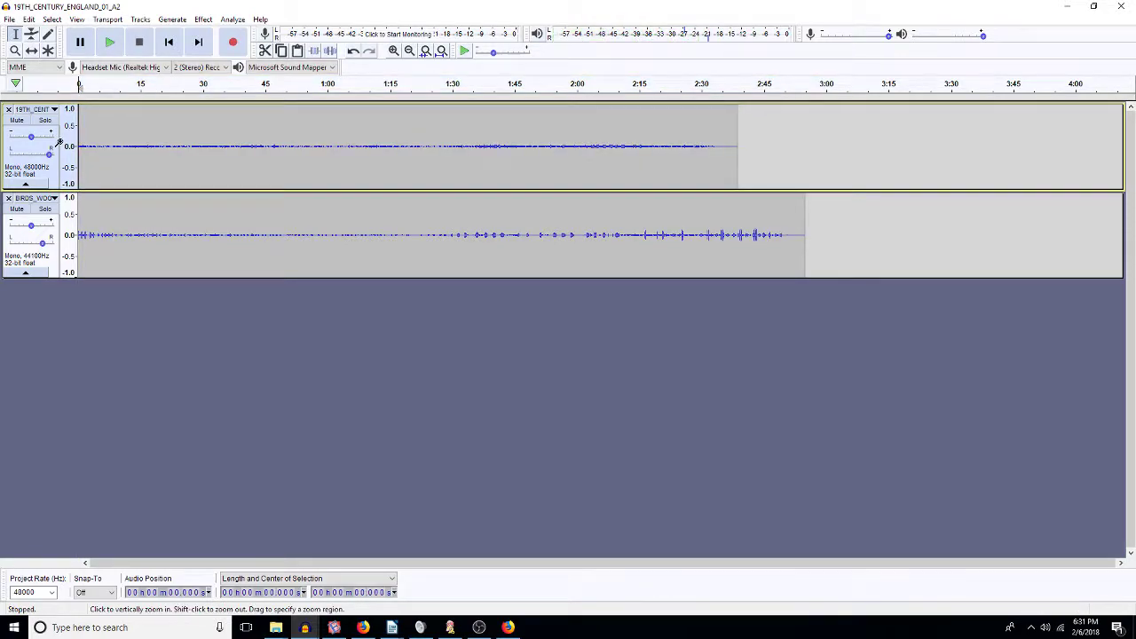
key(space)
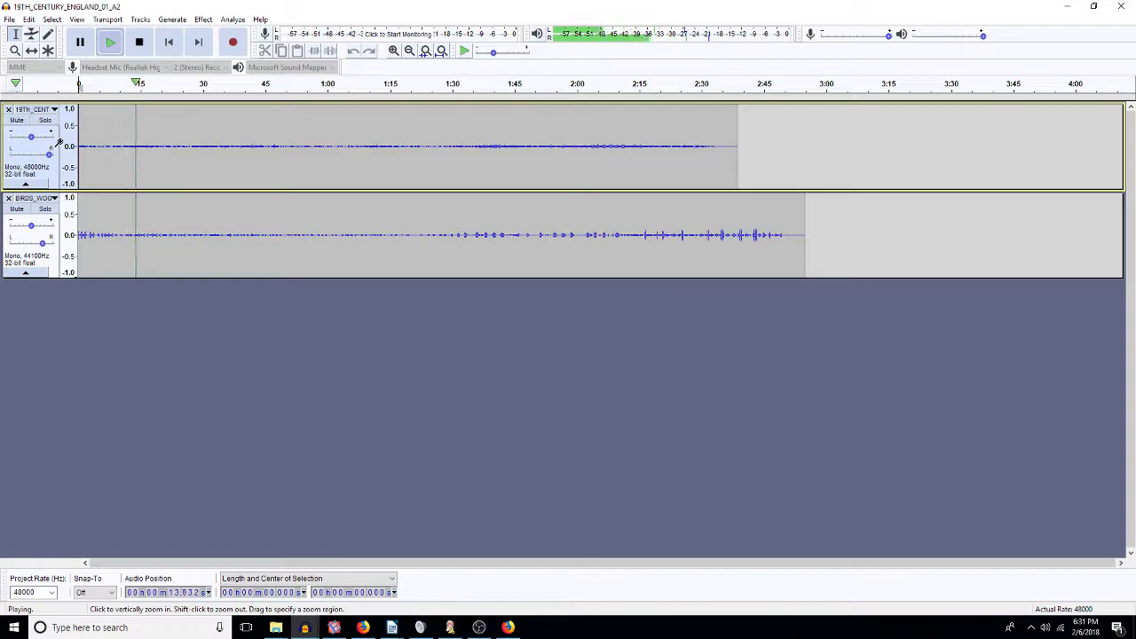
key(space)
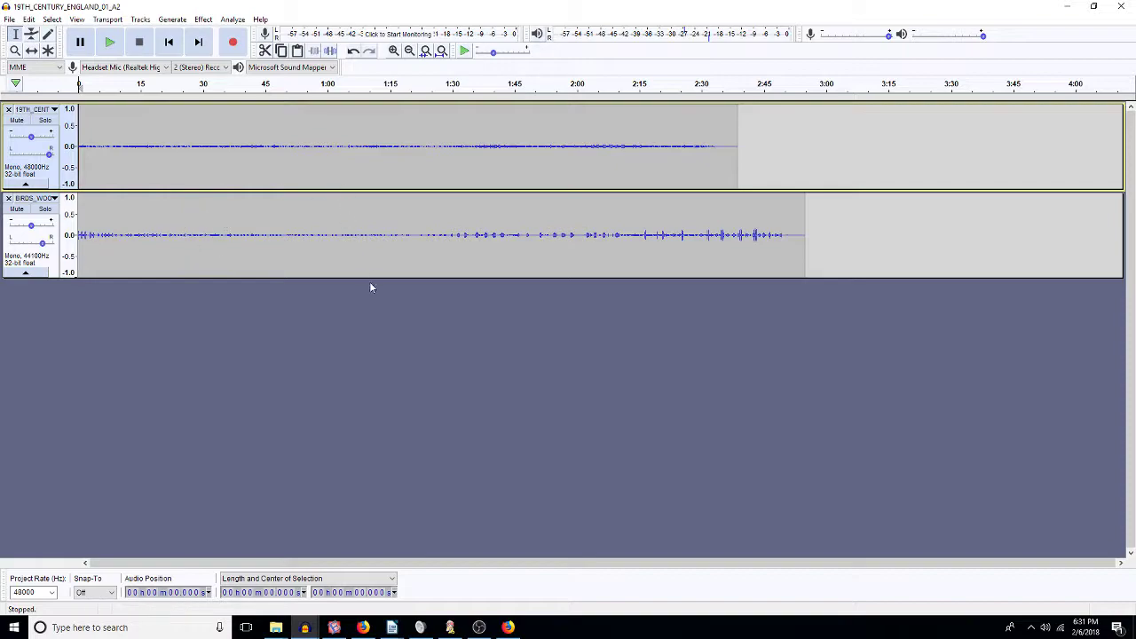
Step: Copy both whole background tracks, 19TH_CENTURY_ENGLAND and BIRDS_WOODLAND, and paste them beneath the voice tracks in the 4hightea project
double_click(374, 237)
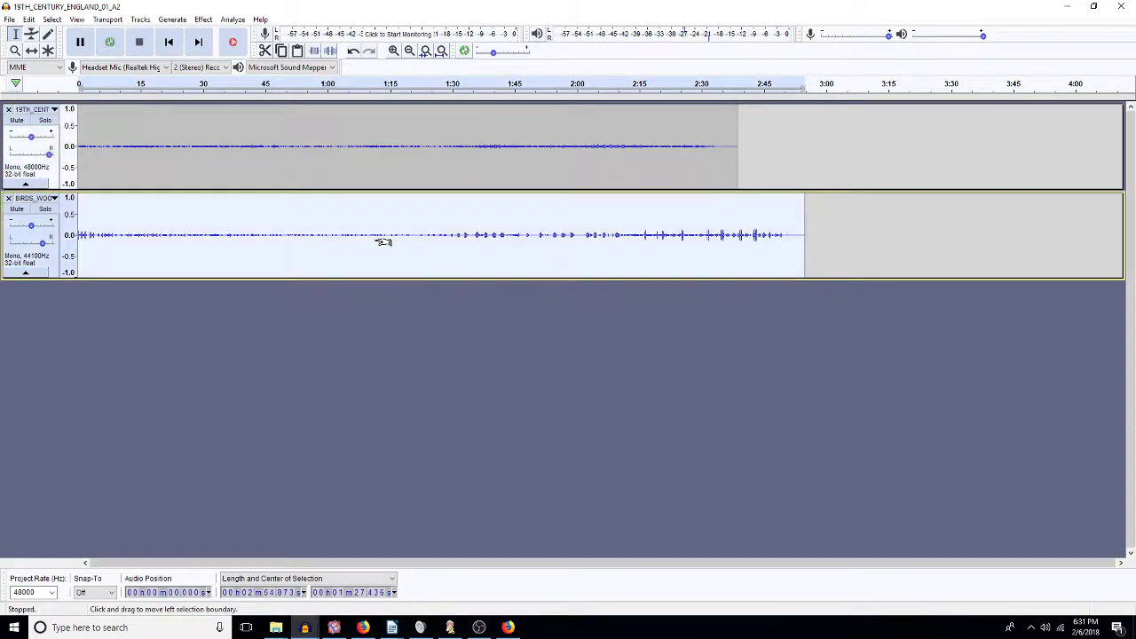
key(Up)
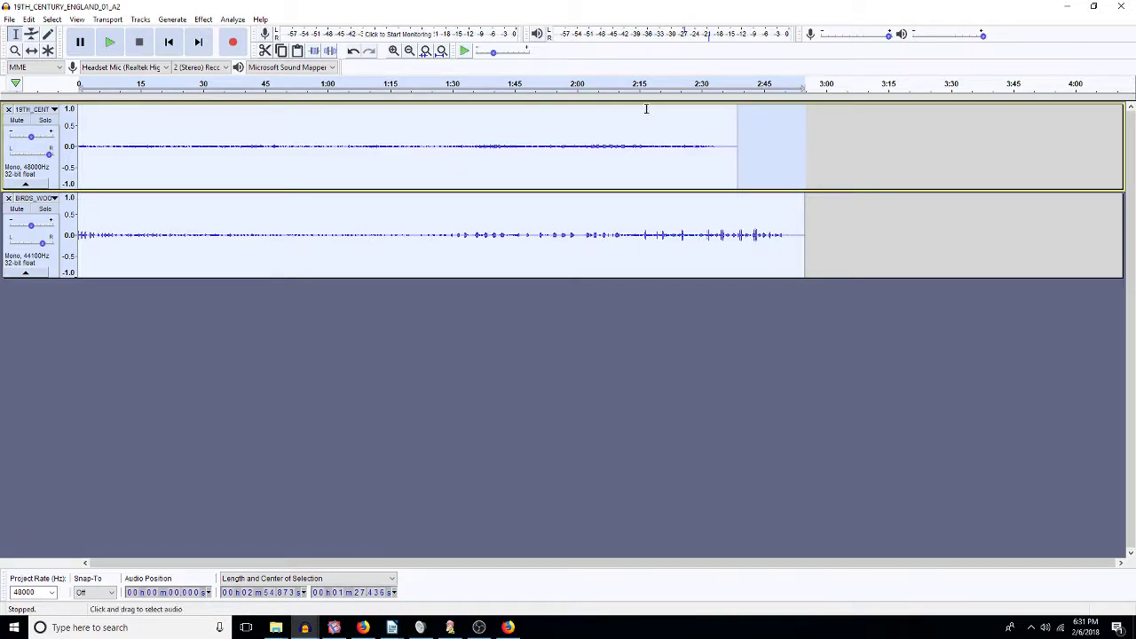
click(1071, 9)
click(599, 308)
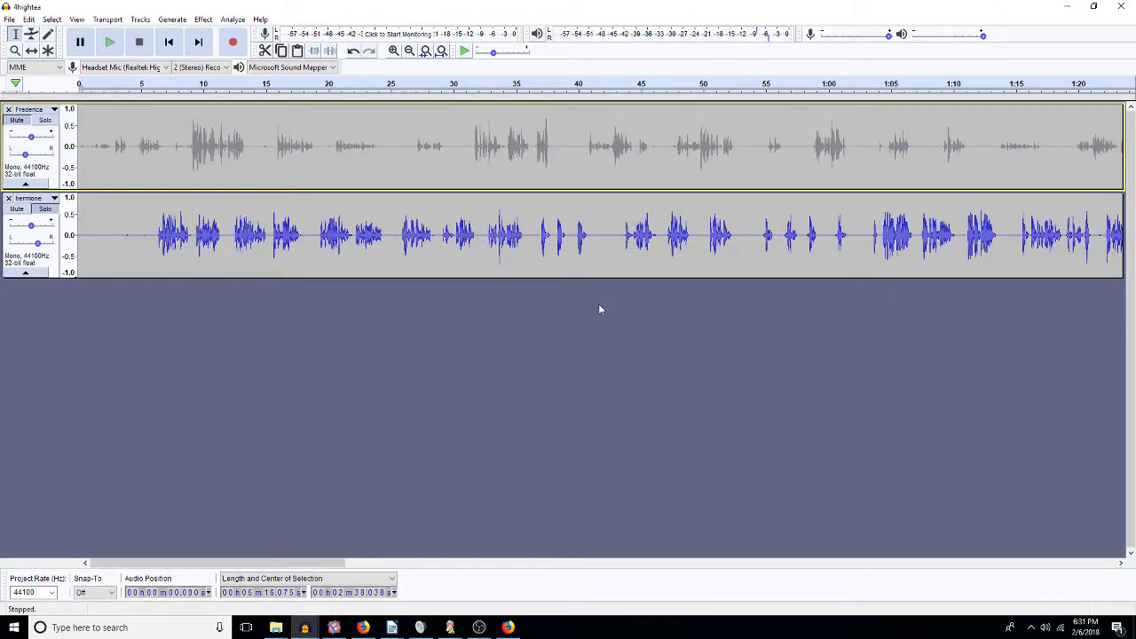
key(ctrl+v)
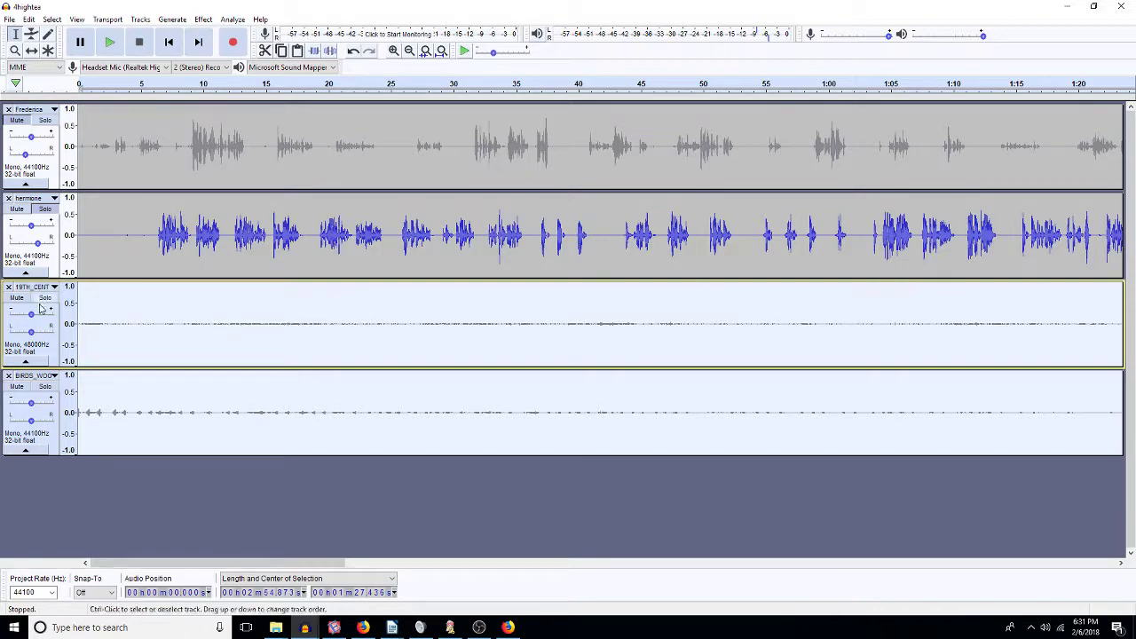
Step: Pan the pasted 19TH_CENTURY_ENGLAND track almost fully right and the BIRDS_WOODLAND track more than halfway right
drag(32, 332, 50, 339)
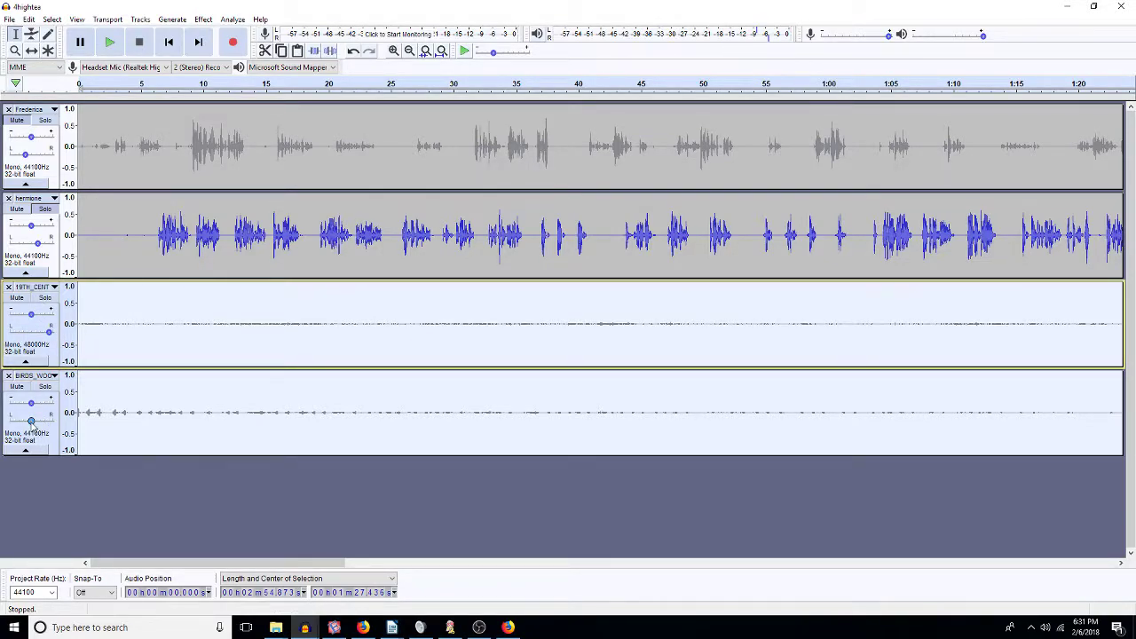
drag(31, 422, 40, 422)
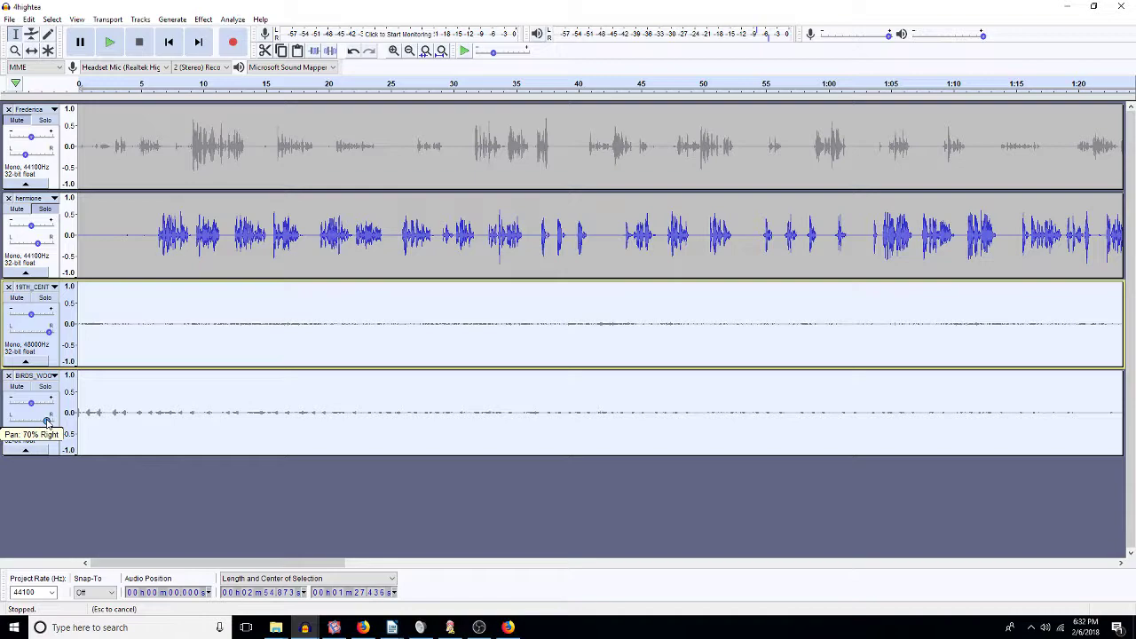
drag(44, 423, 45, 422)
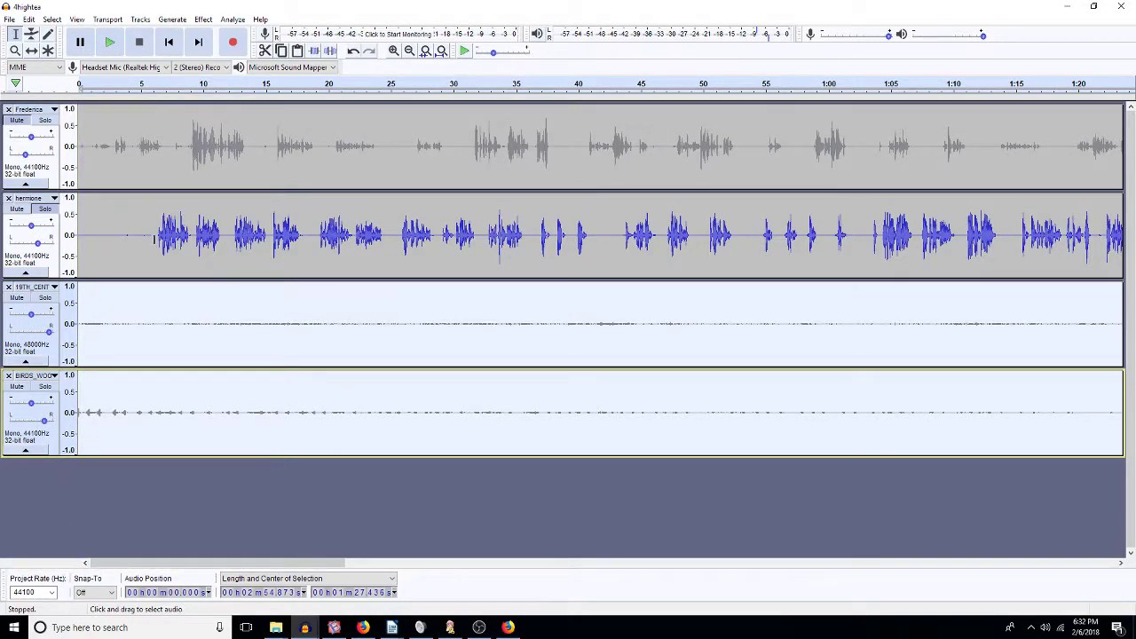
Step: Clear the mute and solo on the voice tracks, then pan the first one about halfway right and the second slightly left
click(155, 232)
key(shift+s)
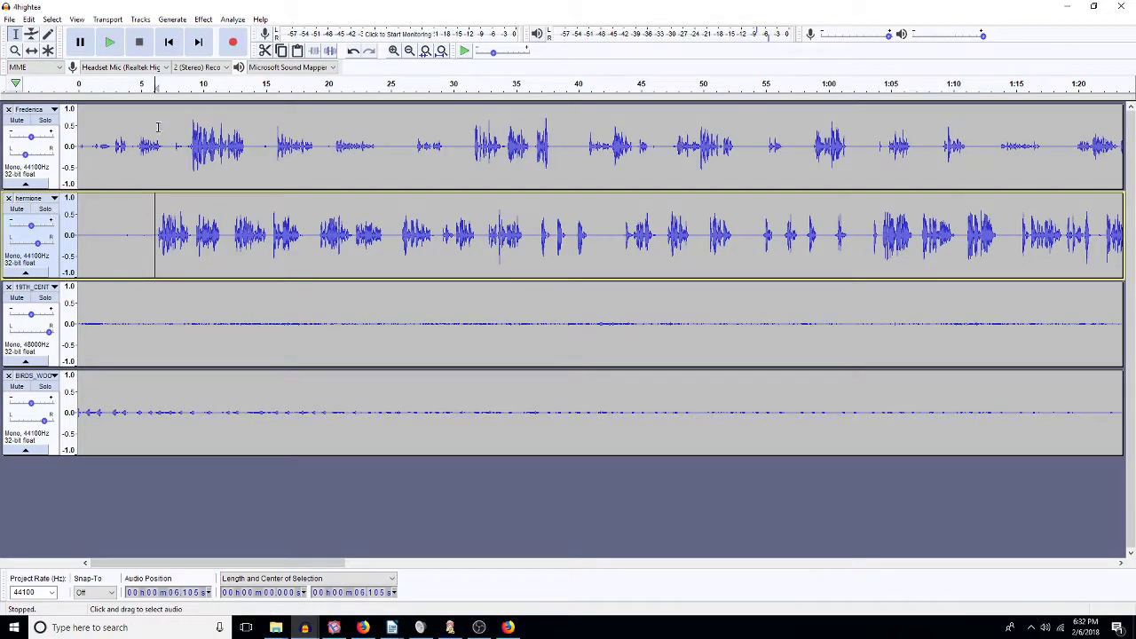
drag(25, 155, 42, 156)
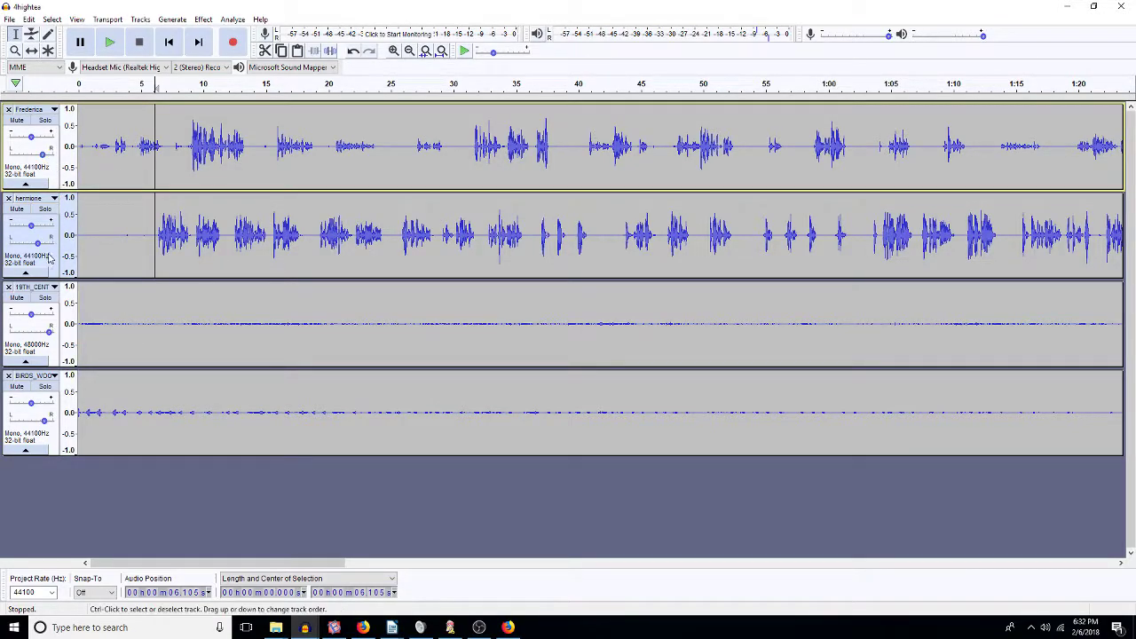
drag(40, 246, 28, 246)
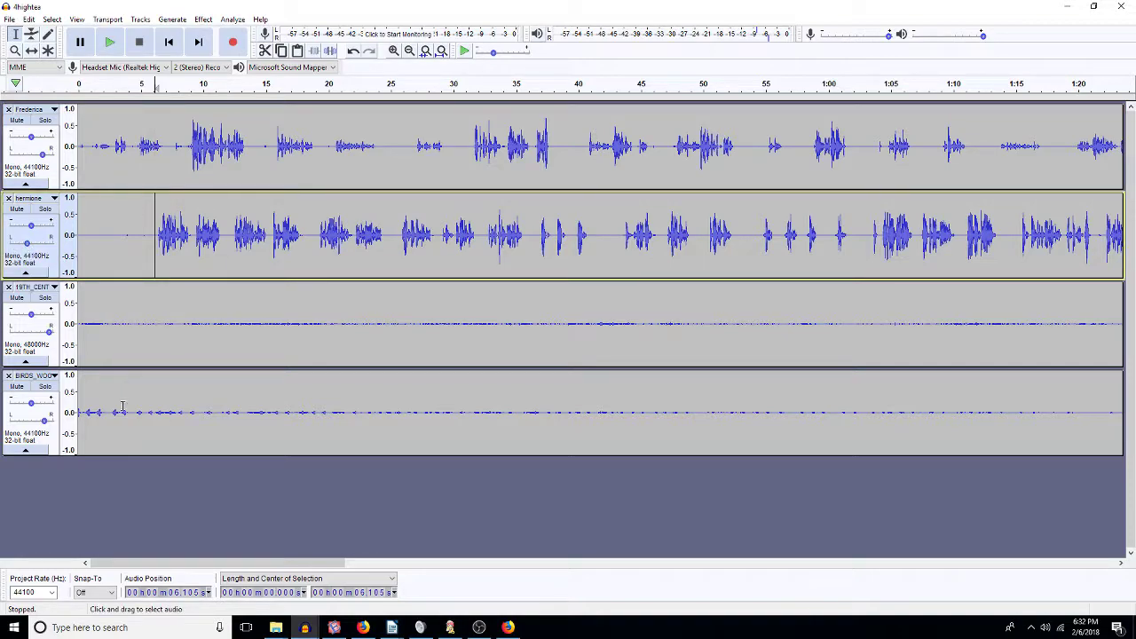
Step: Collapse the 19TH_CENTURY_ENGLAND and BIRDS_WOODLAND tracks to free up space in the project
click(25, 362)
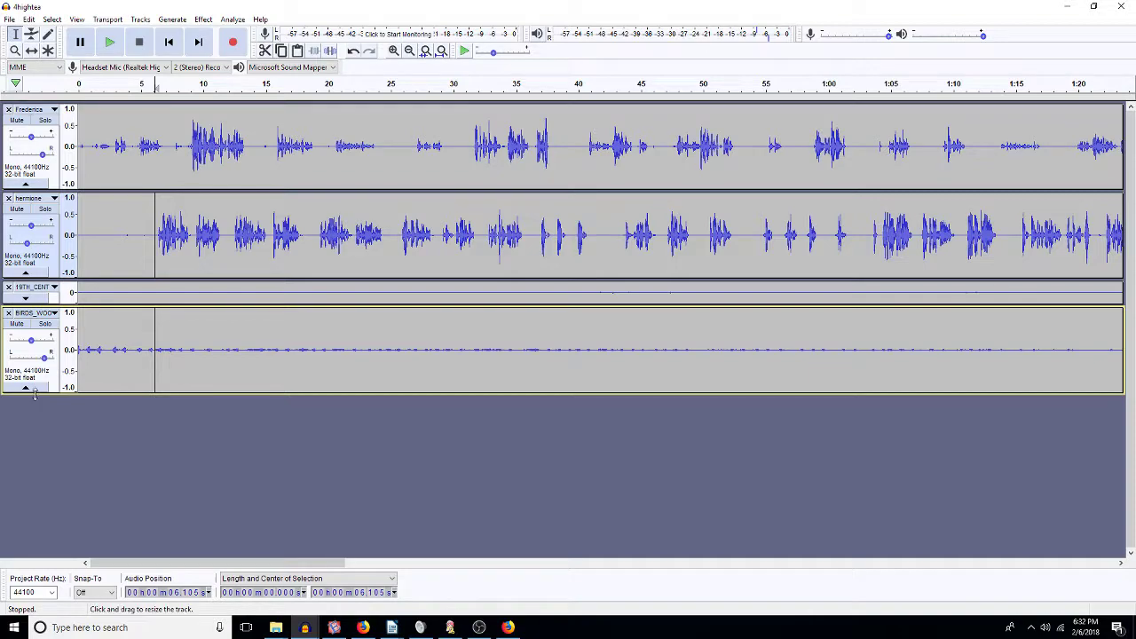
click(25, 387)
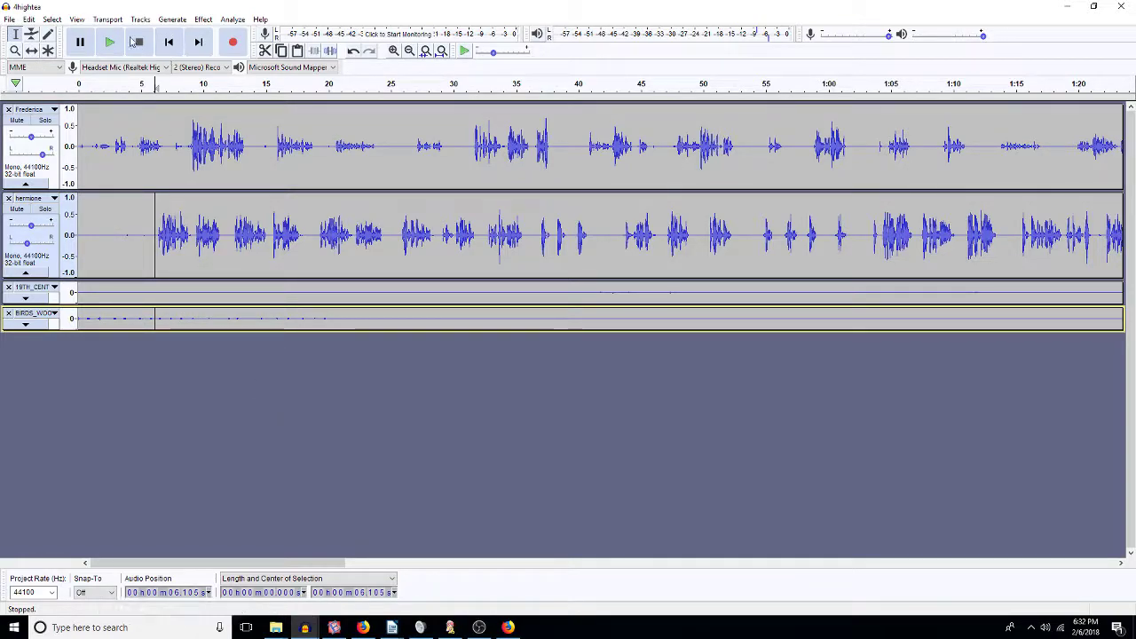
click(9, 19)
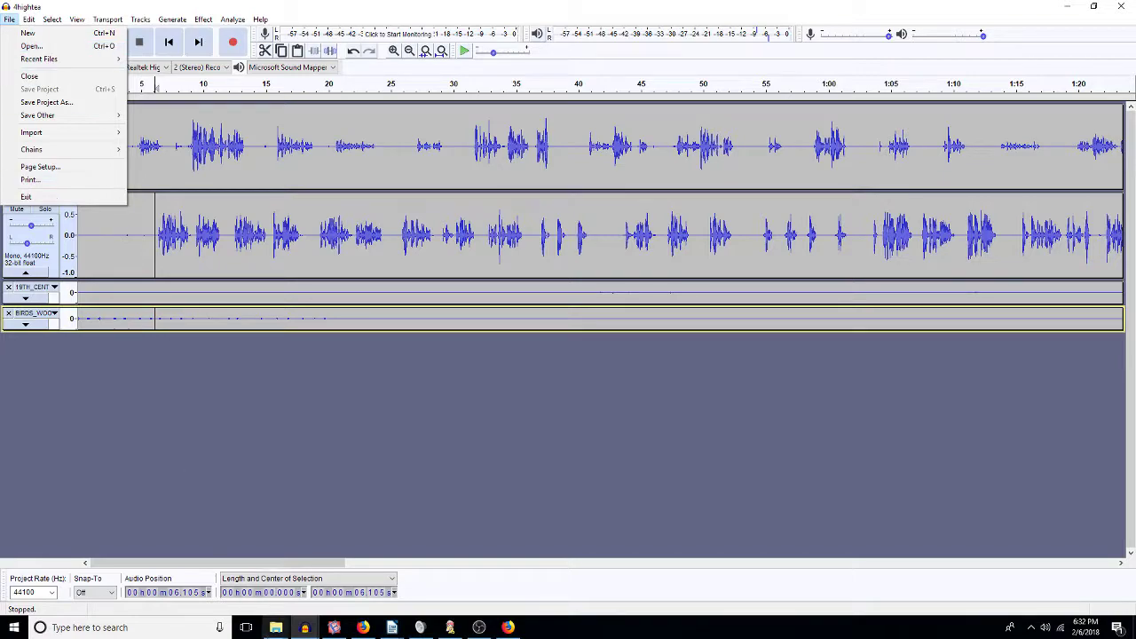
click(350, 482)
Step: Switch to File Explorer and arrange the Downloads and 4_4 folder windows side by side over the project
mouse_move(276, 628)
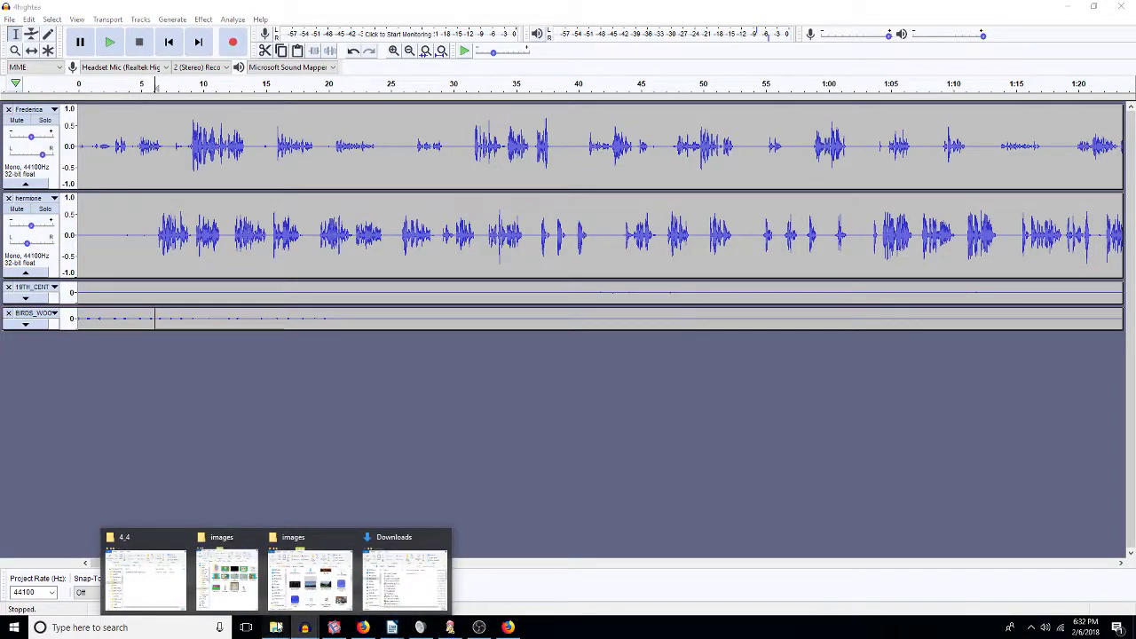
click(413, 589)
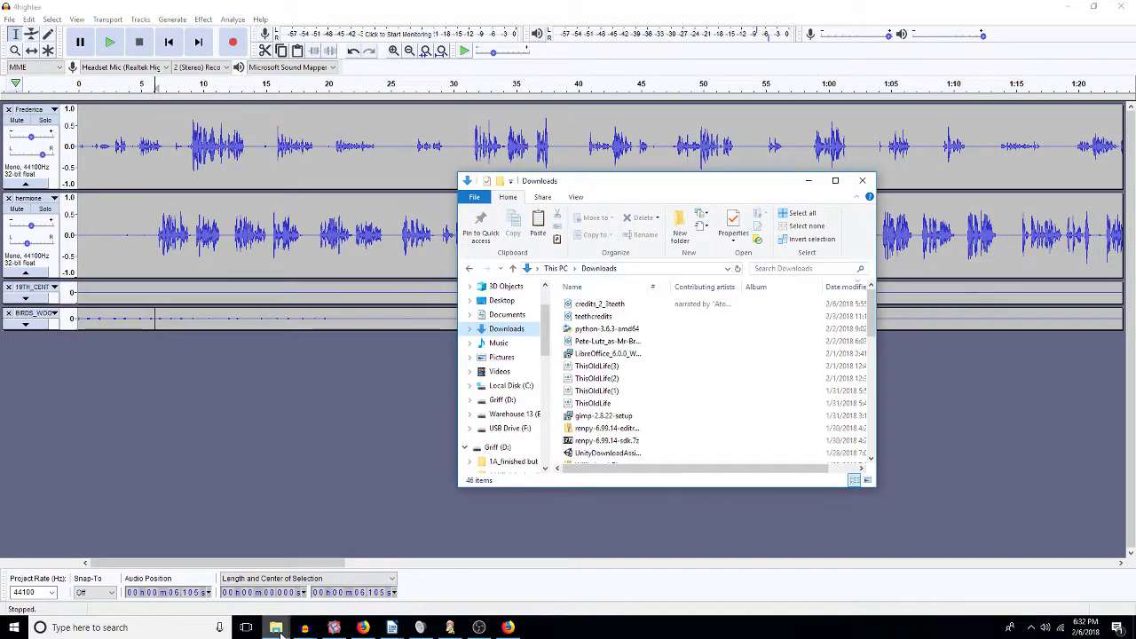
click(149, 578)
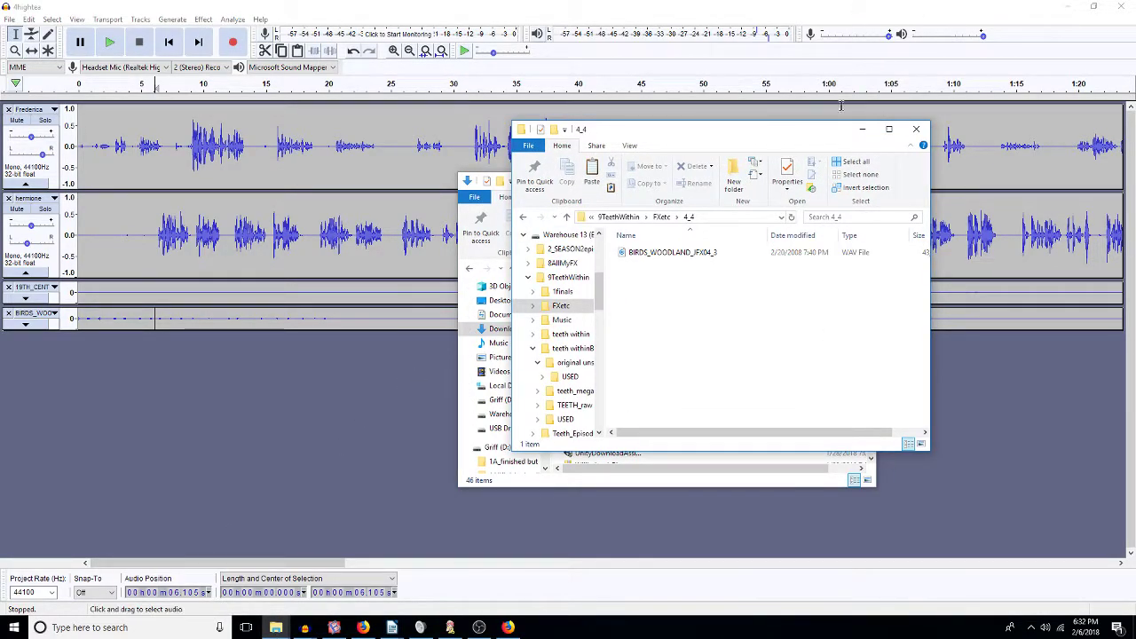
drag(780, 135, 718, 173)
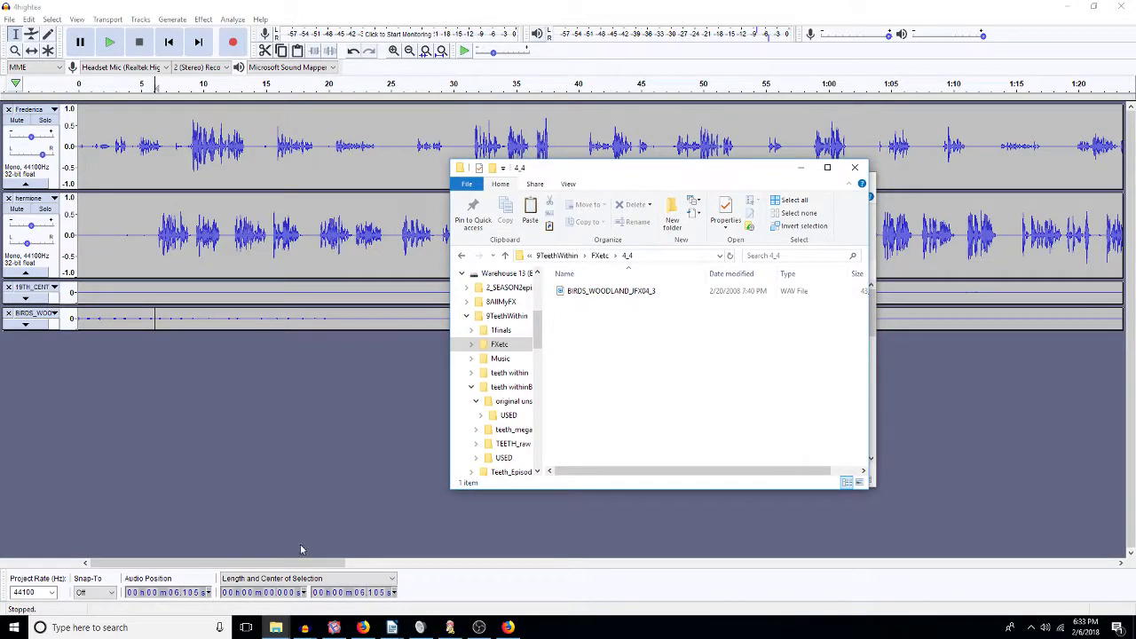
mouse_move(276, 629)
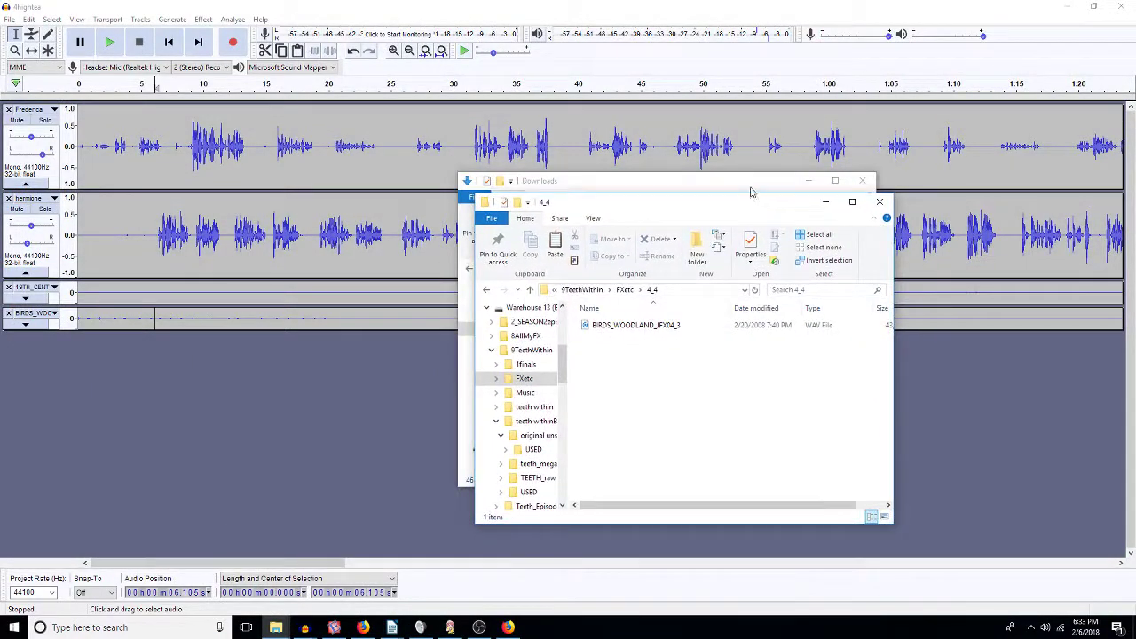
drag(739, 189, 758, 208)
key(super+e)
click(637, 218)
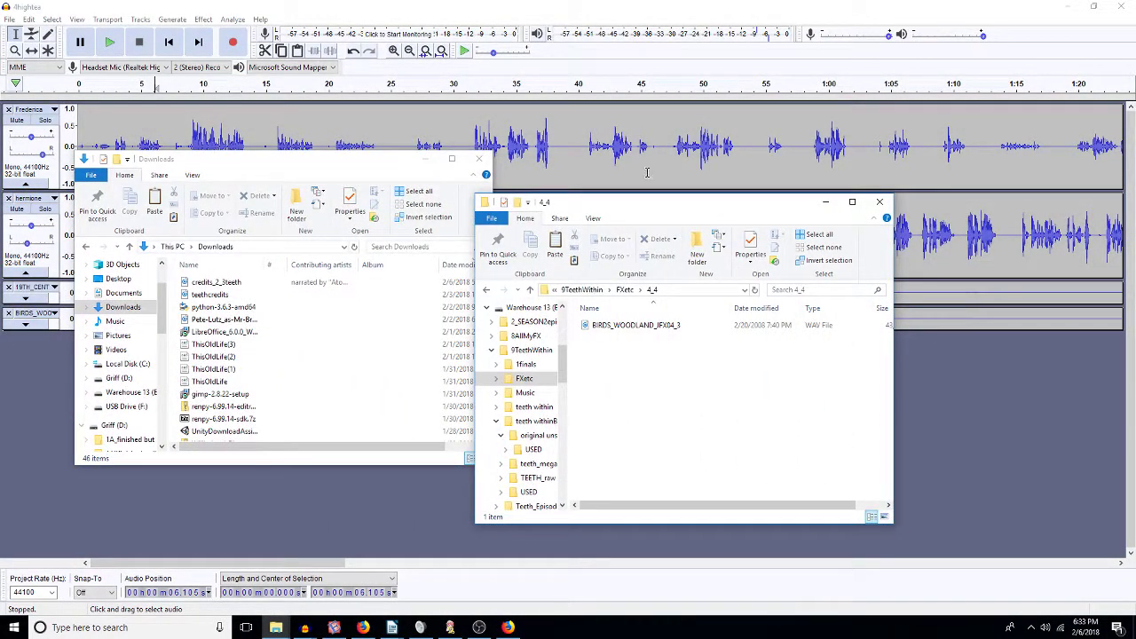
drag(649, 209, 700, 161)
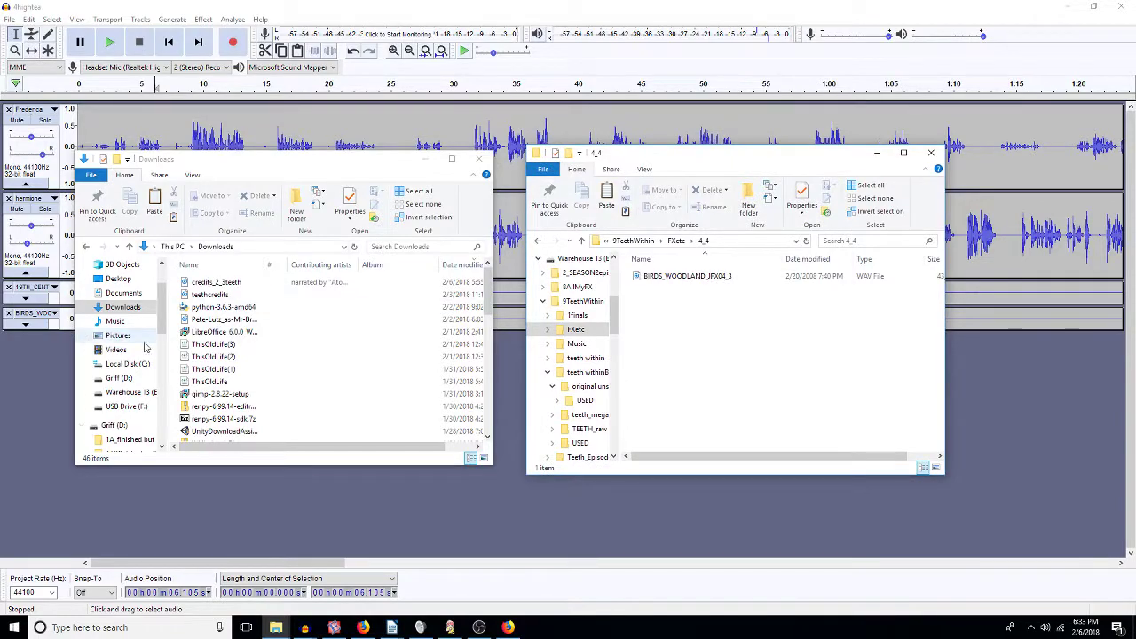
Step: Browse to the CLOCKWORKS folder inside 8AllMyFX on the Warehouse 13 (E:) drive and open the clockworks source project in Audacity
click(124, 393)
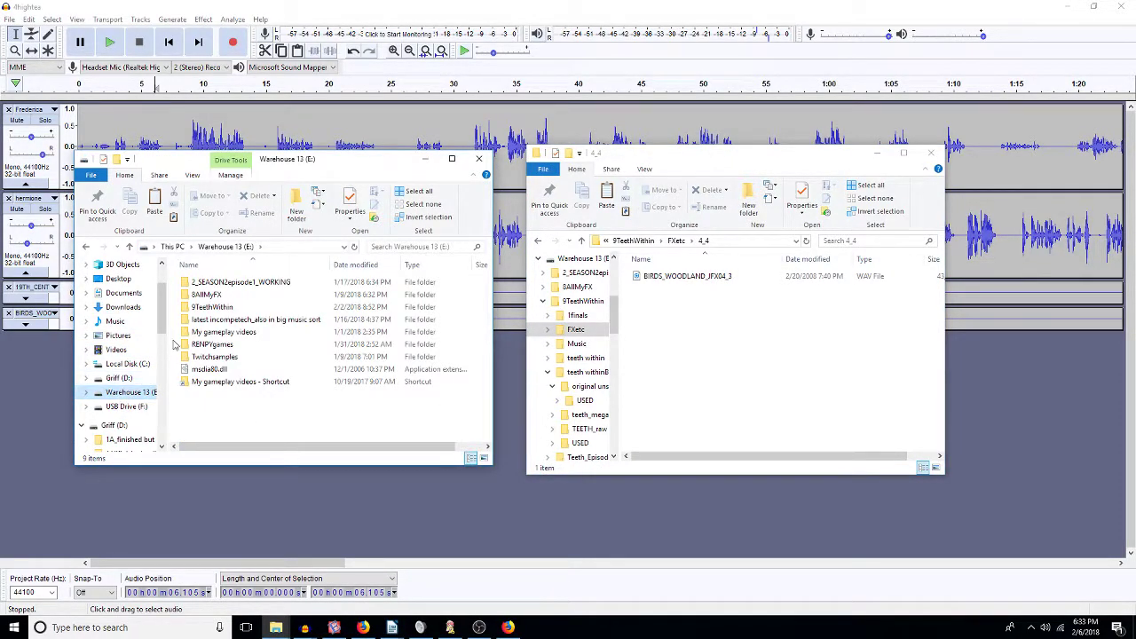
double_click(206, 295)
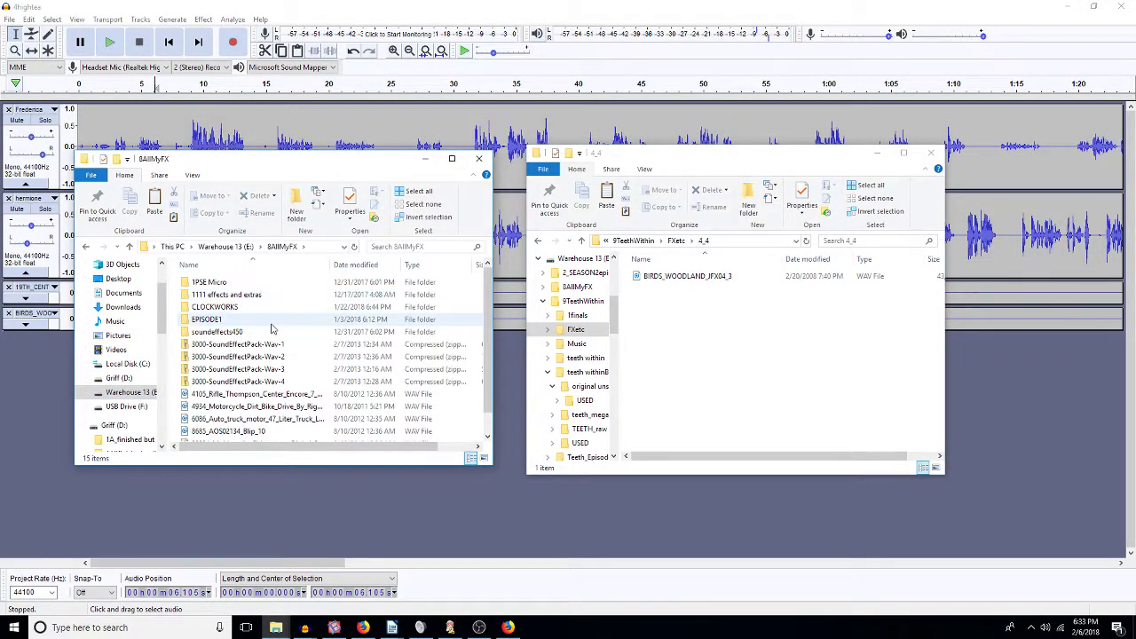
scroll(272, 329, down, 1)
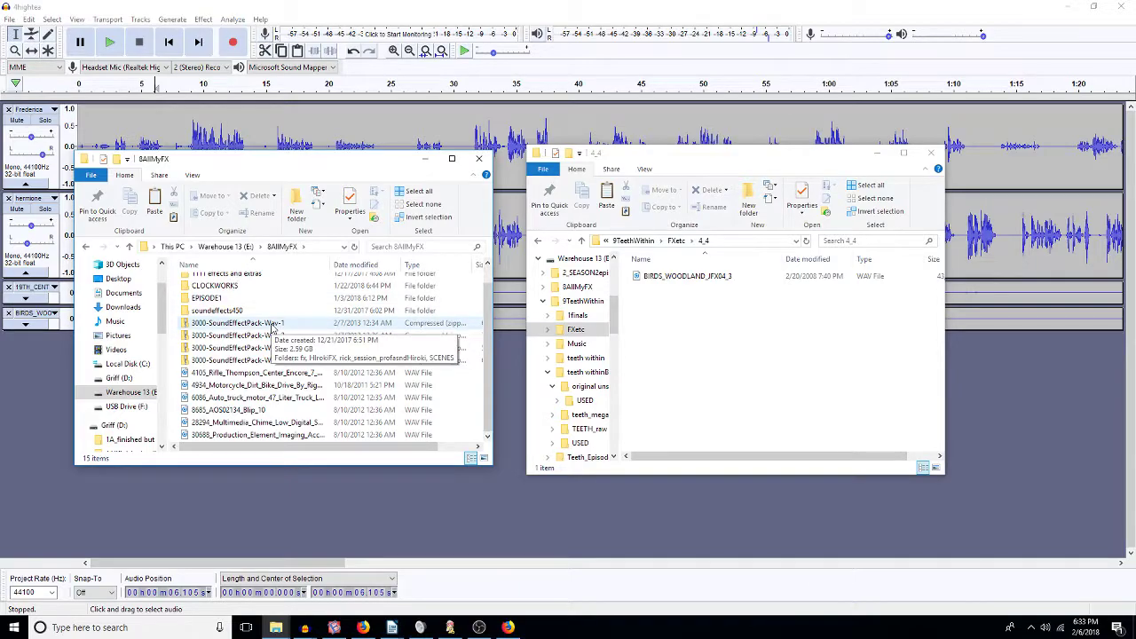
double_click(242, 286)
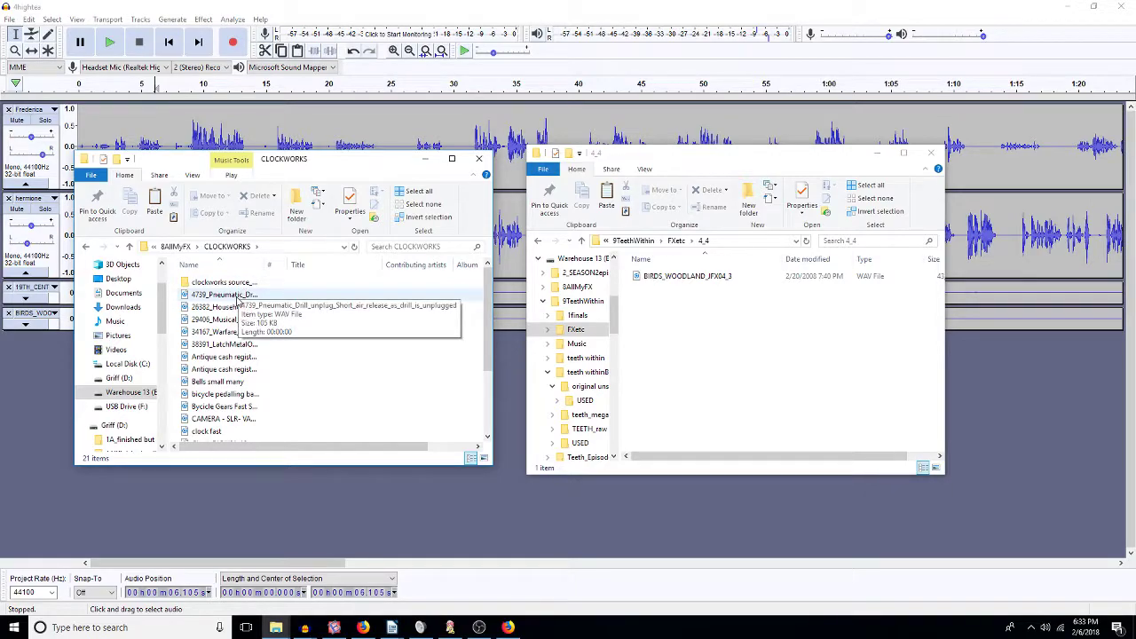
scroll(228, 417, down, 3)
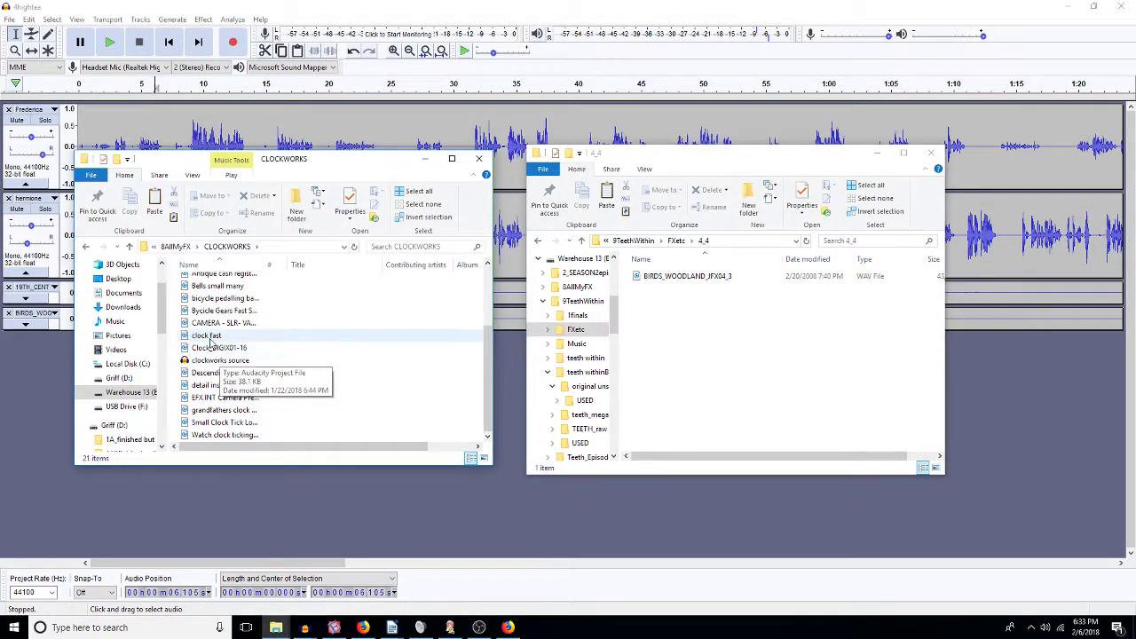
drag(236, 365, 418, 366)
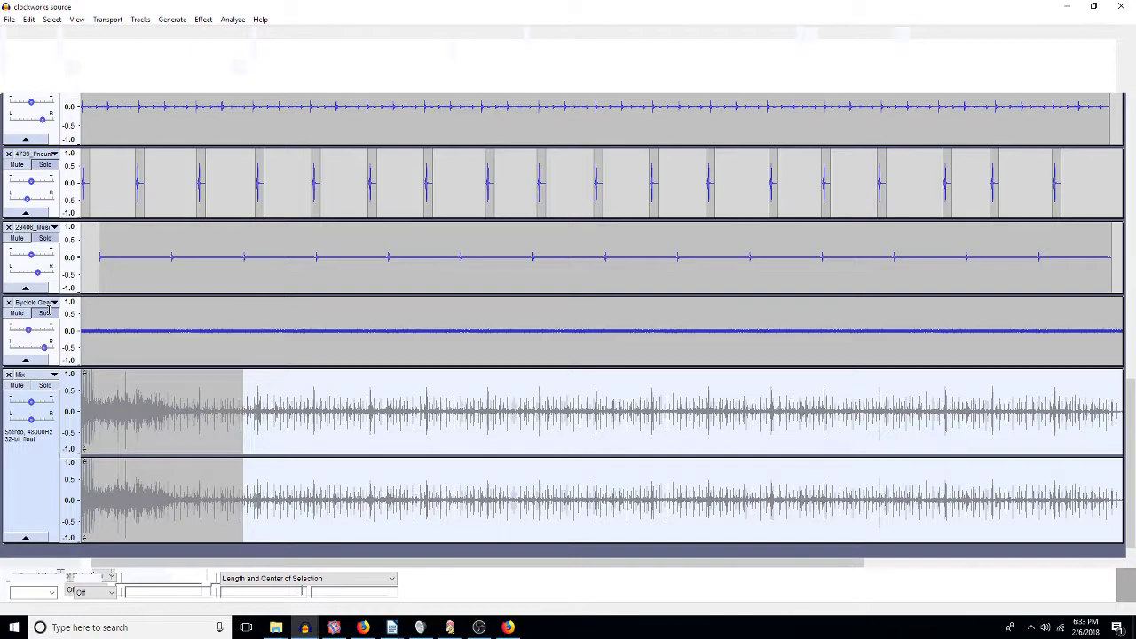
Step: Solo and preview the Mix track directly above the antique cash register track, and select that whole track for copying
scroll(49, 308, up, 10)
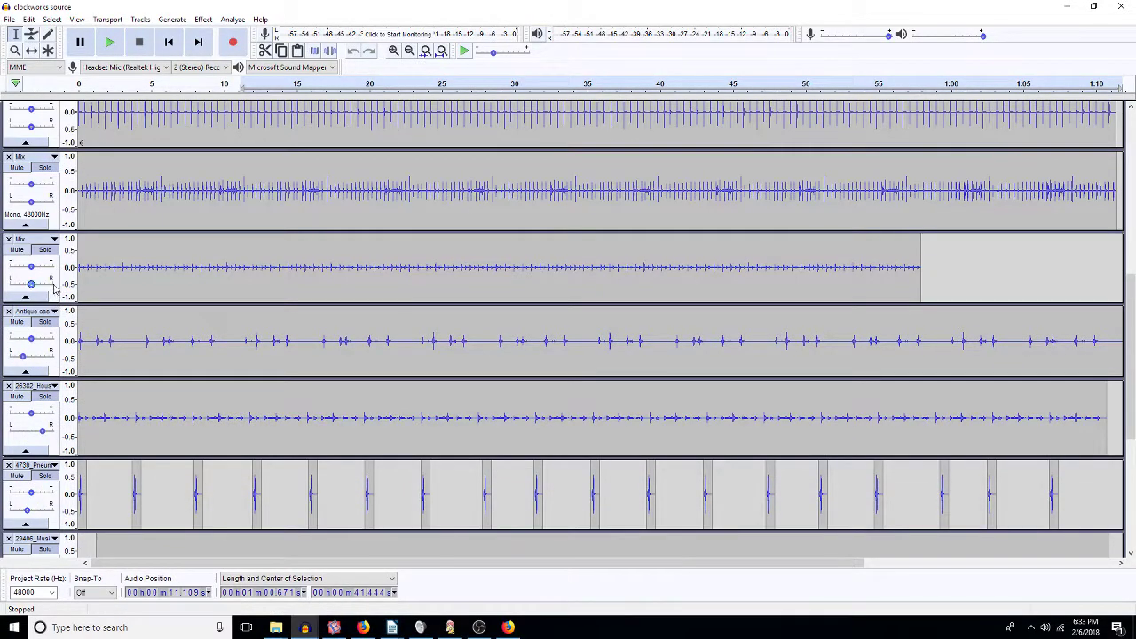
click(45, 251)
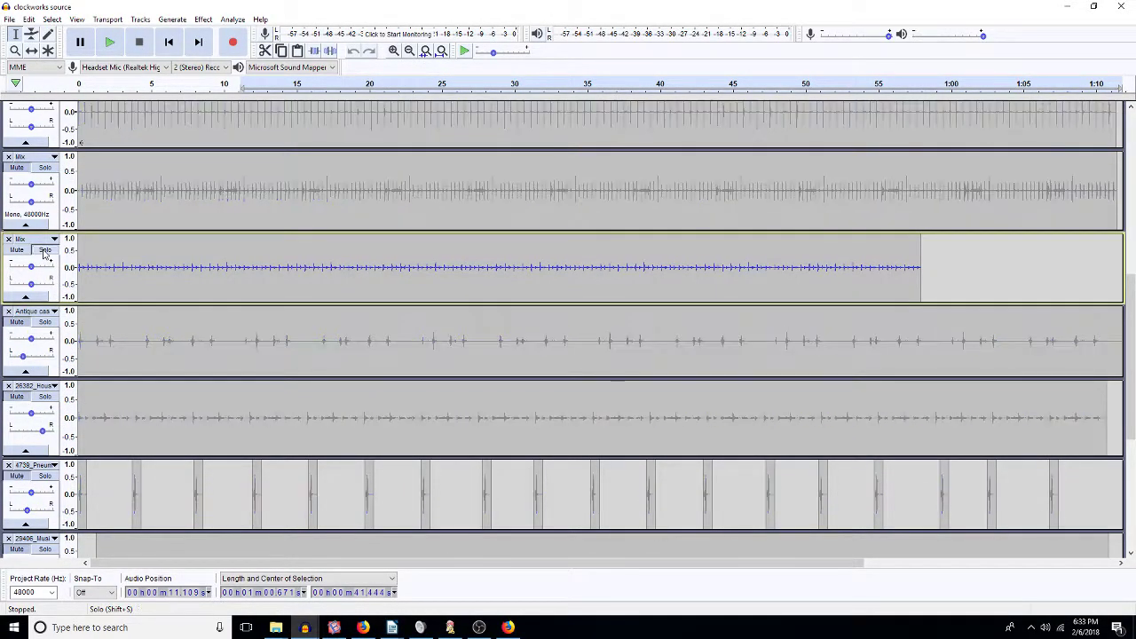
key(space)
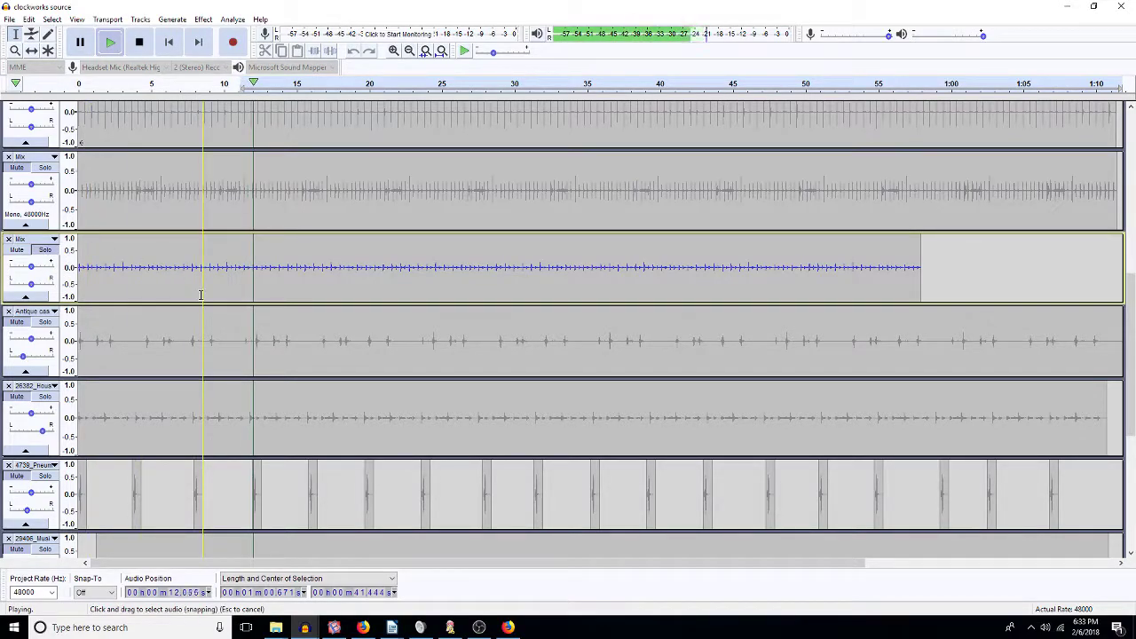
double_click(211, 275)
key(space)
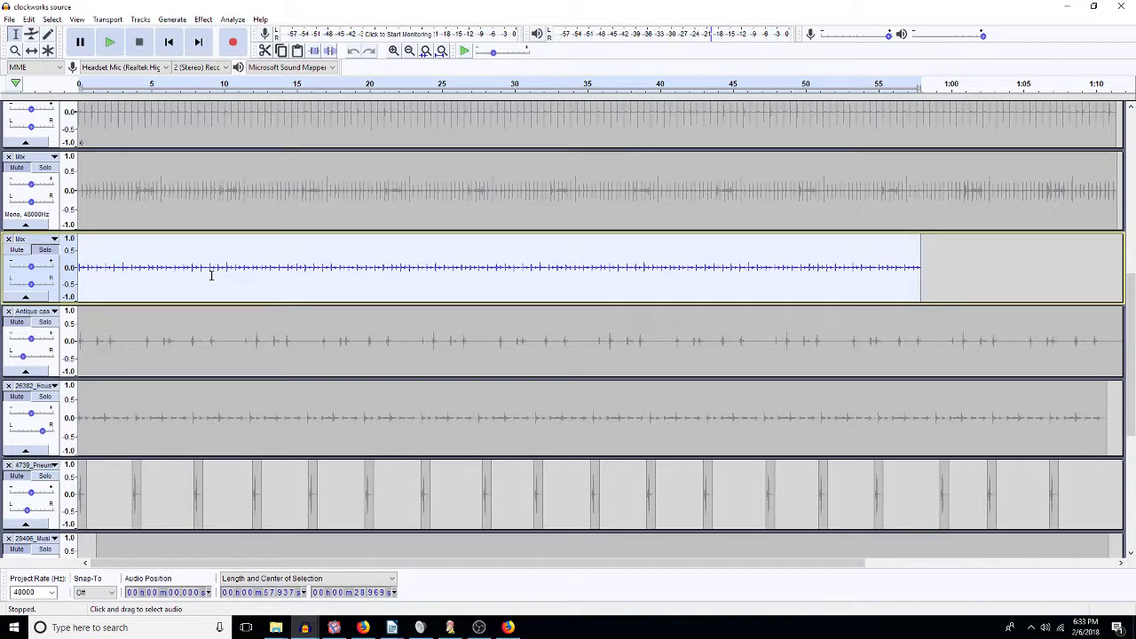
Step: Return to the 4hightea project and paste the clock Mix audio as a new track below the background tracks
click(1066, 14)
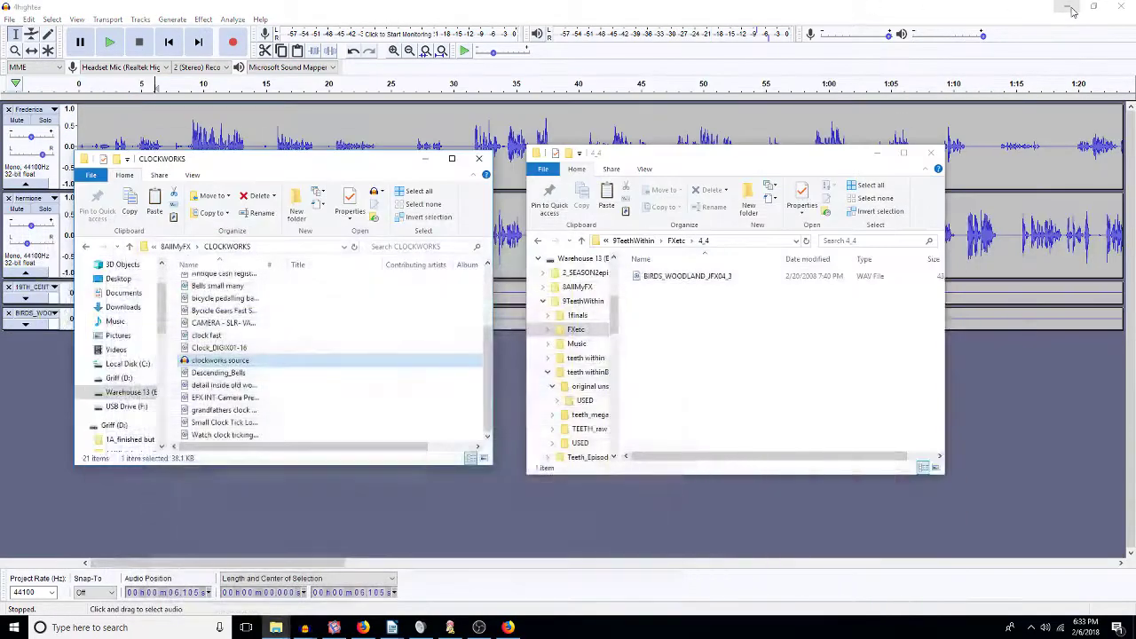
click(490, 514)
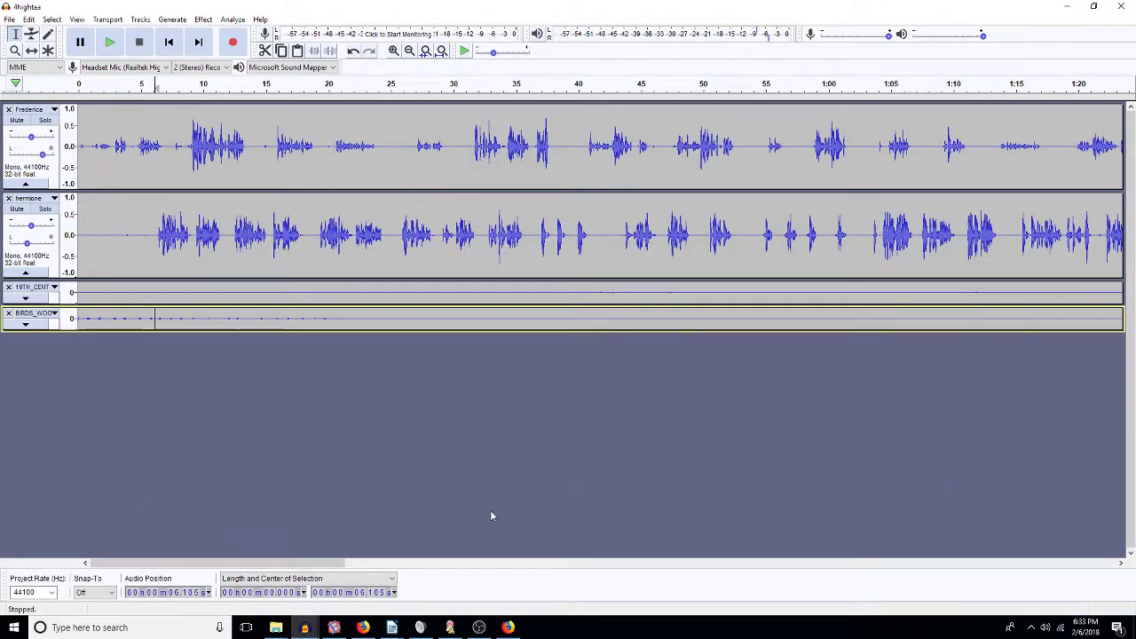
key(ctrl+v)
Step: Apply a 300 Hz High Pass Filter with 6 dB rolloff to the pasted Mix track and pan it almost fully left
key(ctrl+r)
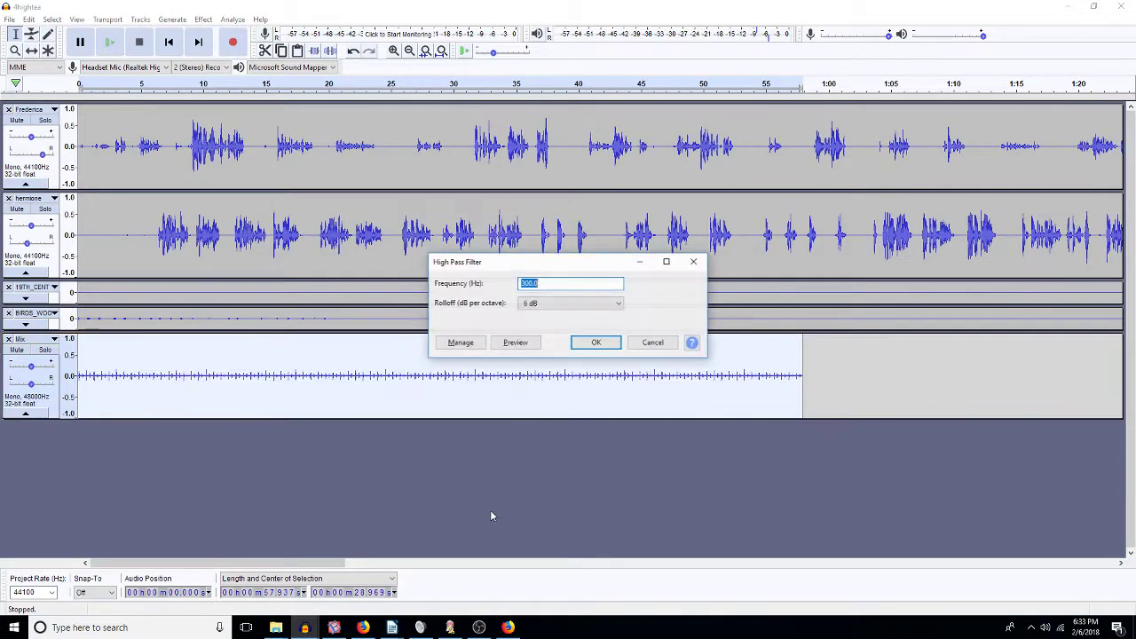
key(Return)
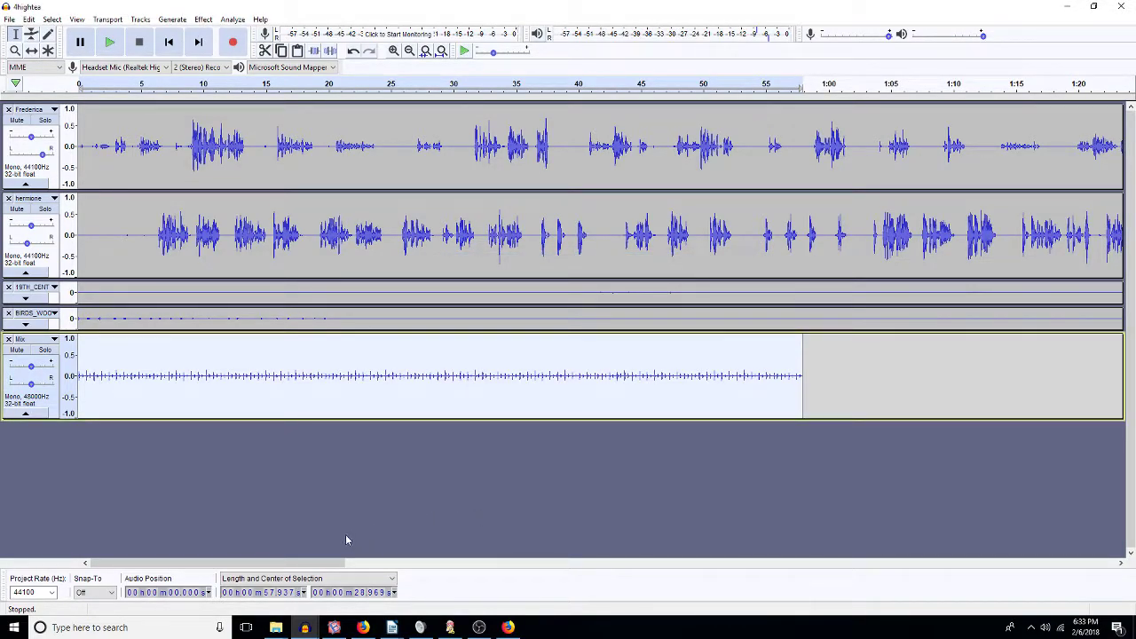
drag(31, 383, 13, 387)
drag(149, 177, 237, 229)
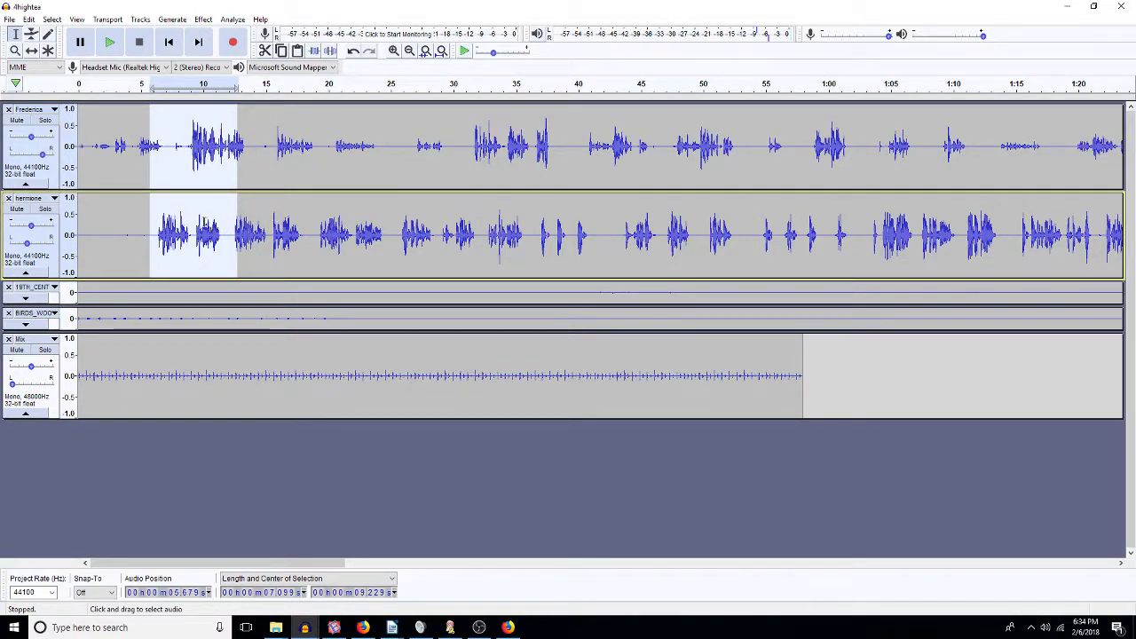
click(152, 213)
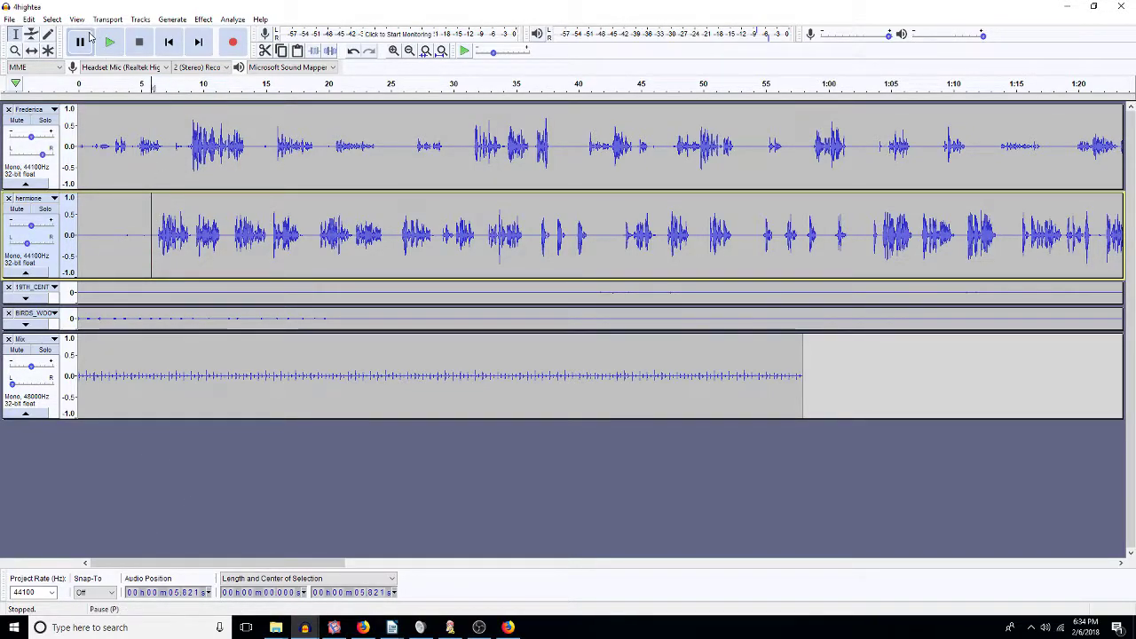
Step: Browse to the FXetc folder inside 9TeethWithin and open the "Water pouring hot tea into a mug 4" sound effect from its subfolder
click(9, 18)
click(30, 47)
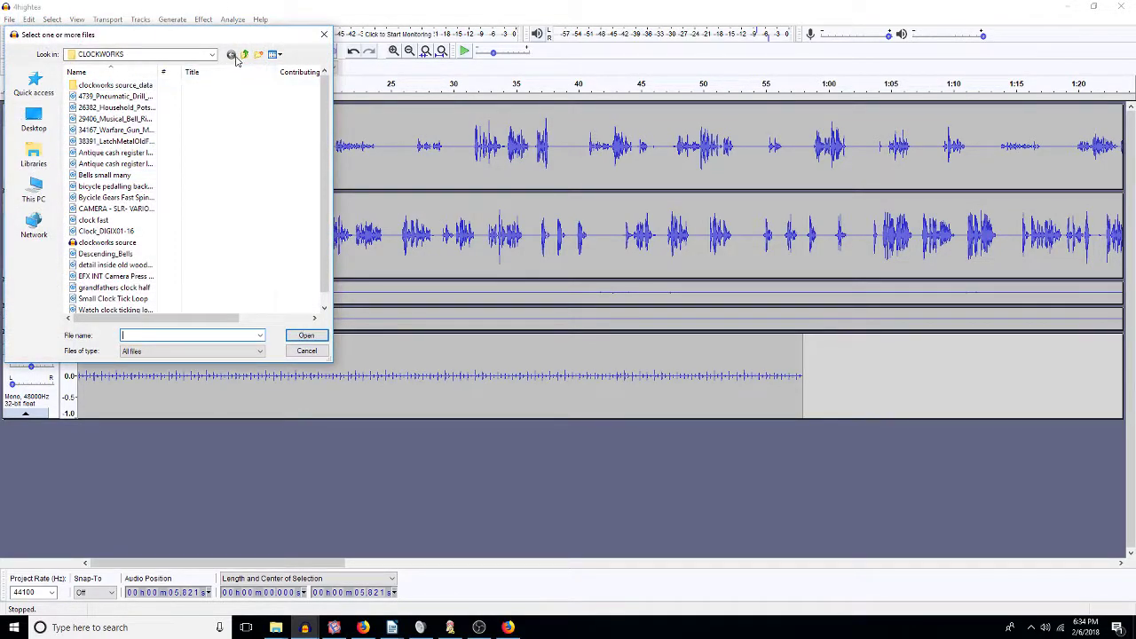
click(257, 55)
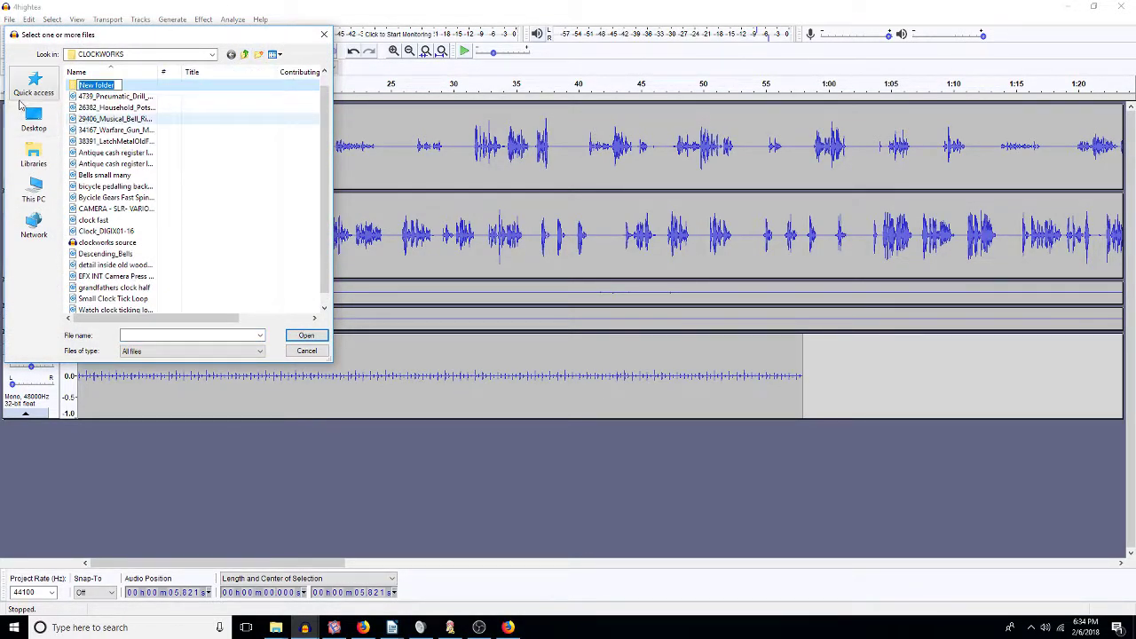
click(245, 55)
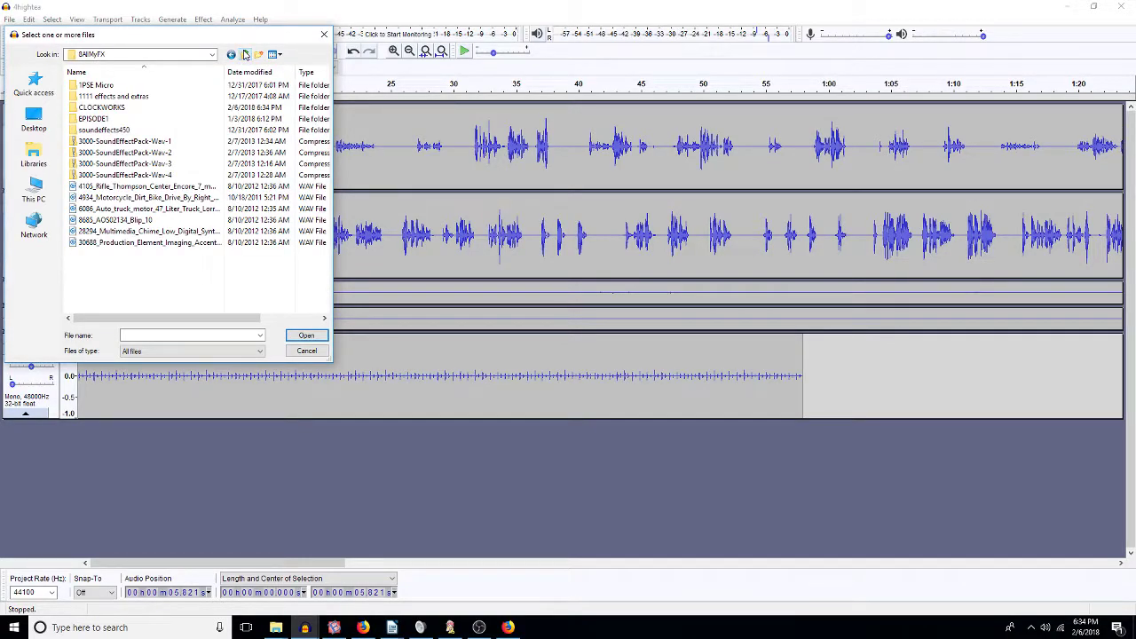
click(245, 55)
double_click(102, 108)
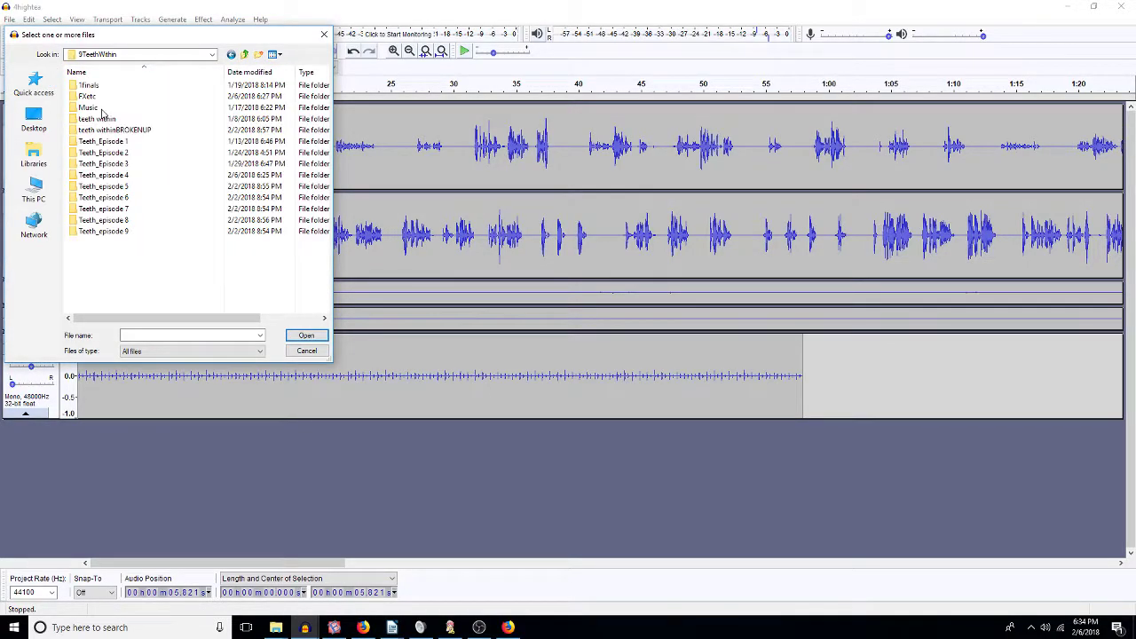
double_click(97, 97)
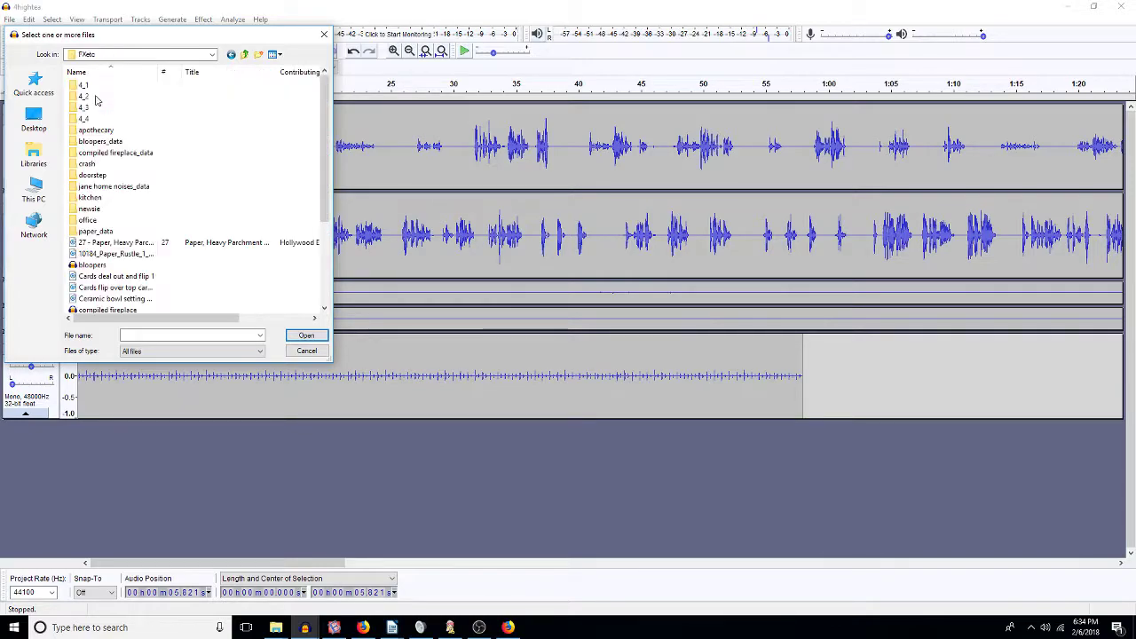
double_click(97, 107)
double_click(105, 85)
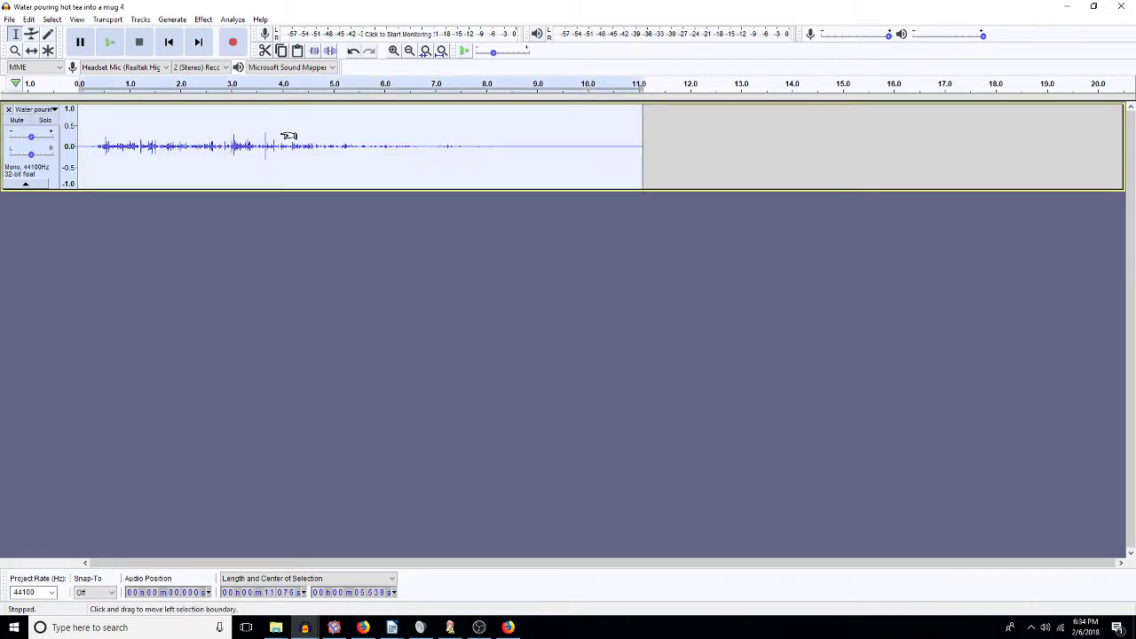
Step: Close the tea-pouring effect's window and paste its audio into the 4hightea project as a new track below the clock Mix
click(1116, 6)
click(589, 314)
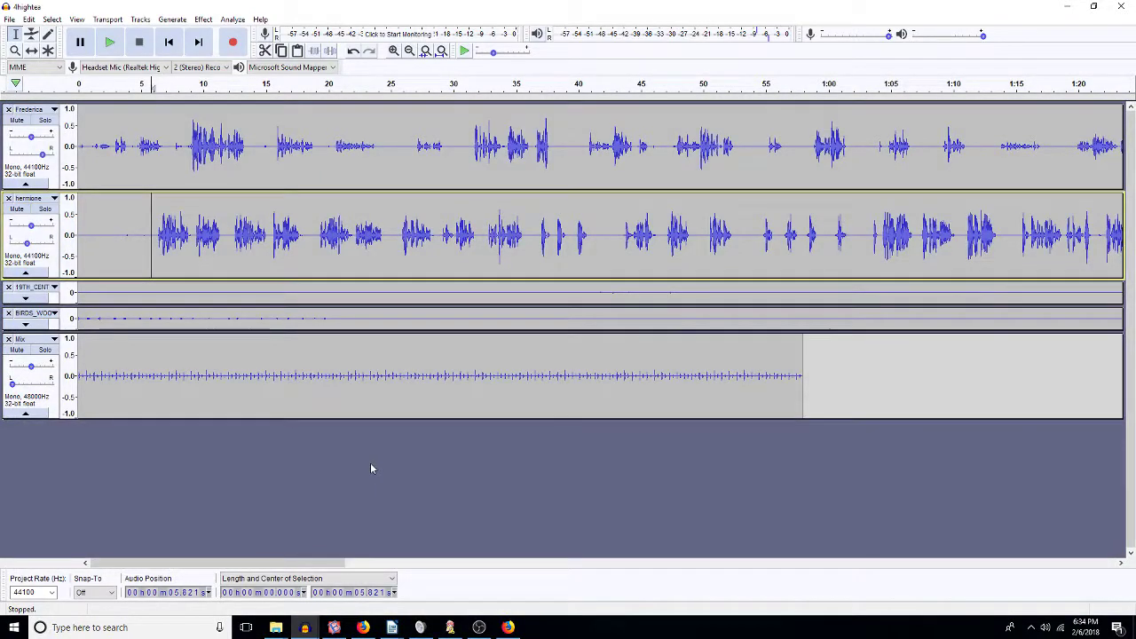
key(ctrl+v)
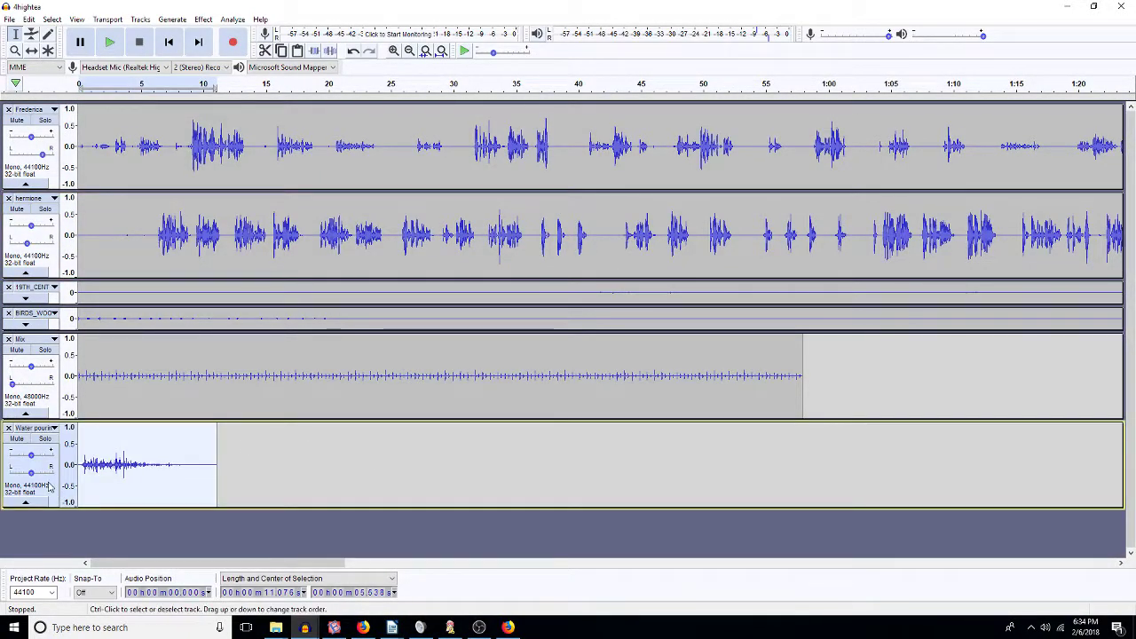
Step: Pan the water-pouring track partly right and shift its clip to start at about 2.6 s
drag(30, 472, 39, 474)
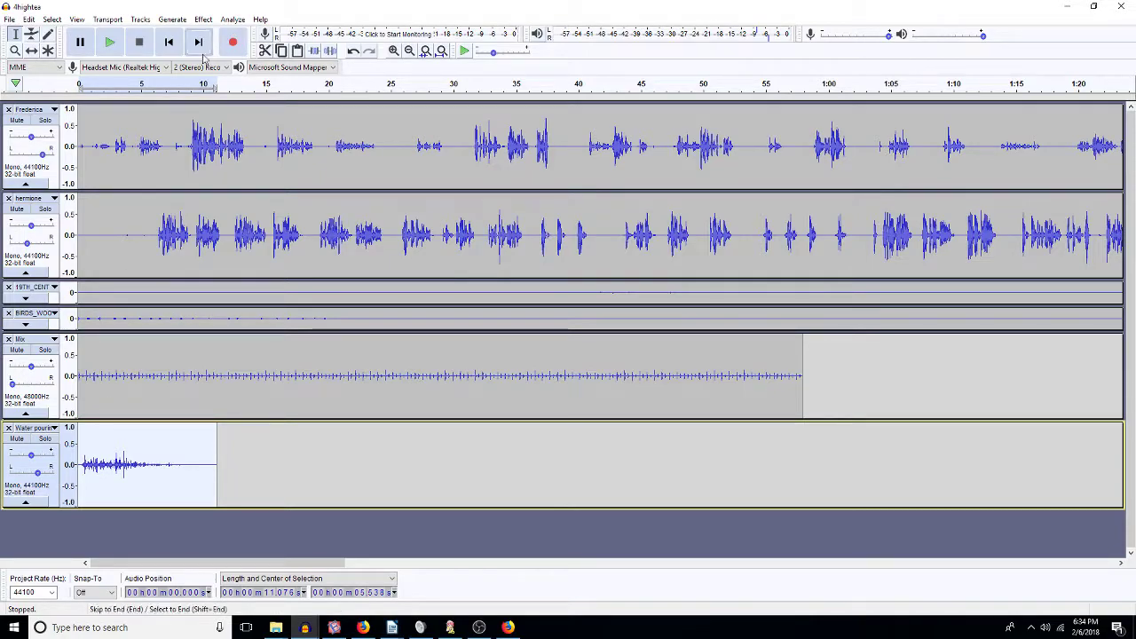
drag(128, 461, 161, 458)
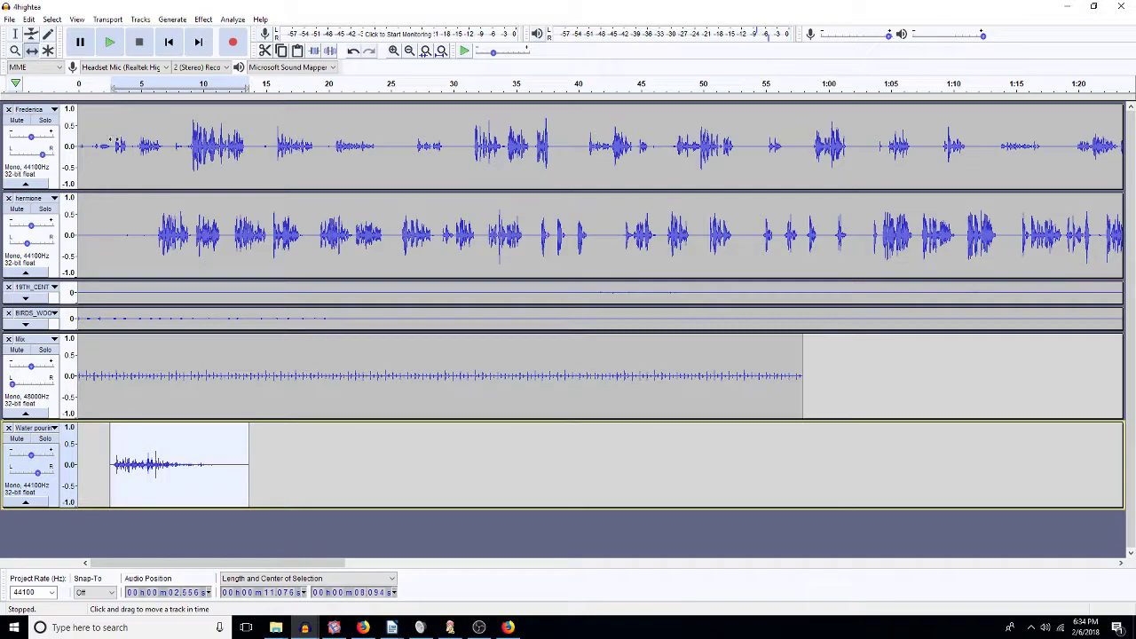
click(14, 34)
Step: Silence the first 15.4 s of the first voice track and paste that silence over the second voice track's opening 6.3 s
click(197, 173)
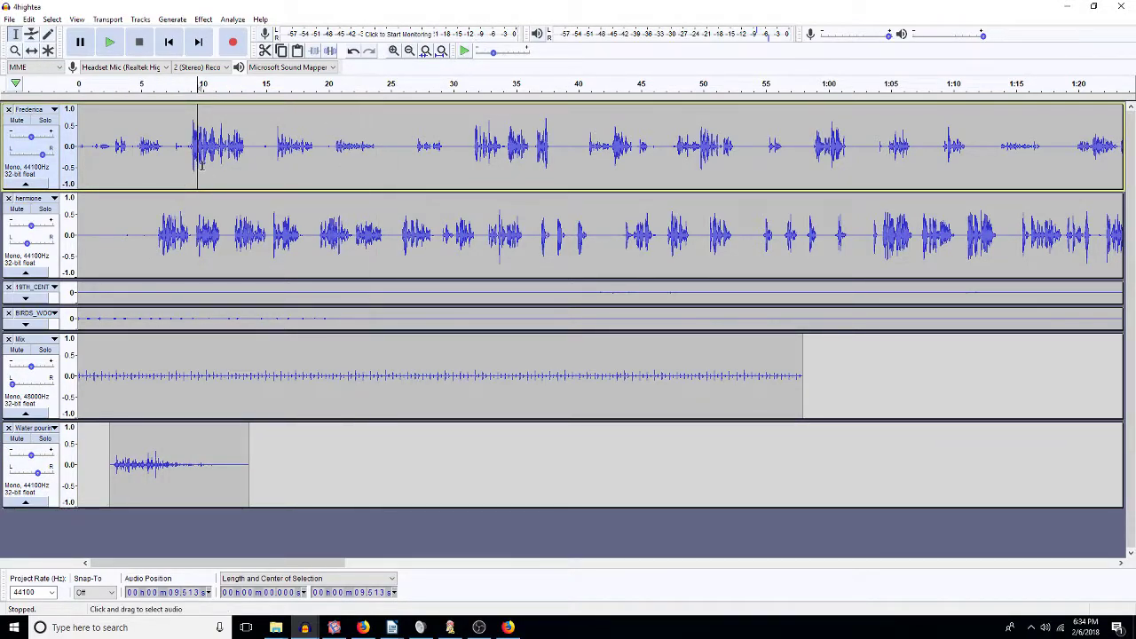
drag(271, 133, 78, 133)
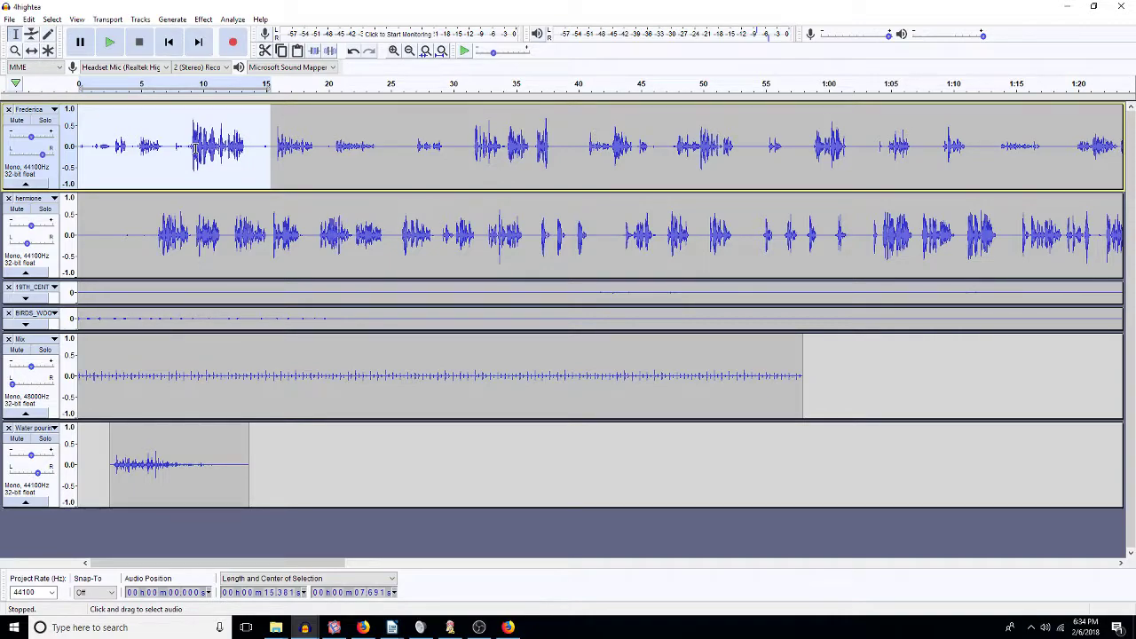
key(ctrl+l)
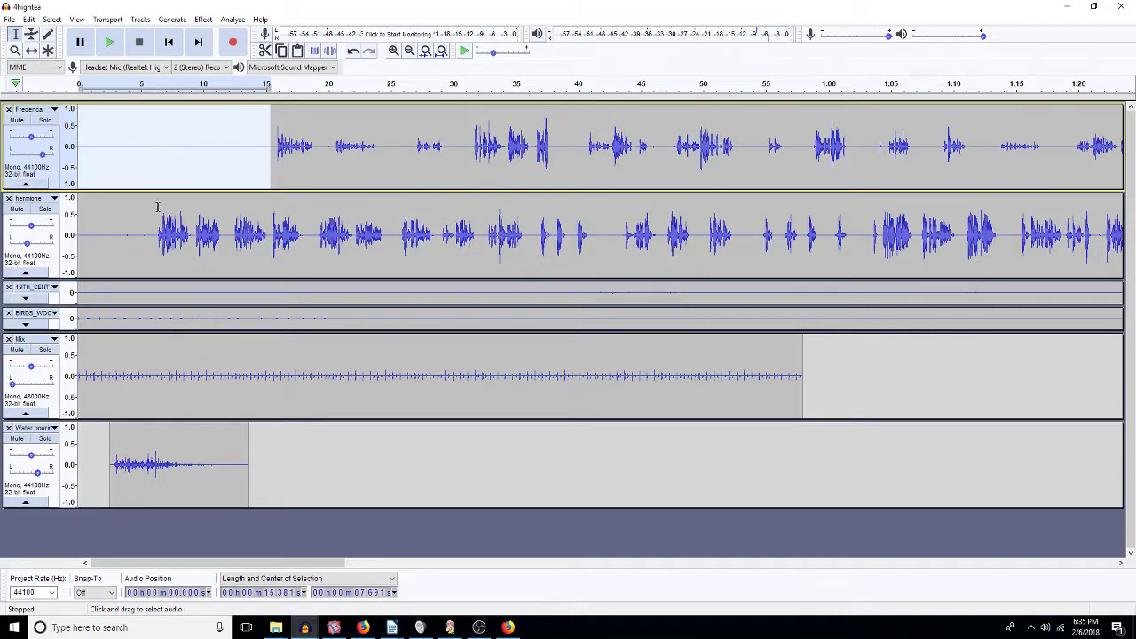
drag(157, 235, 78, 235)
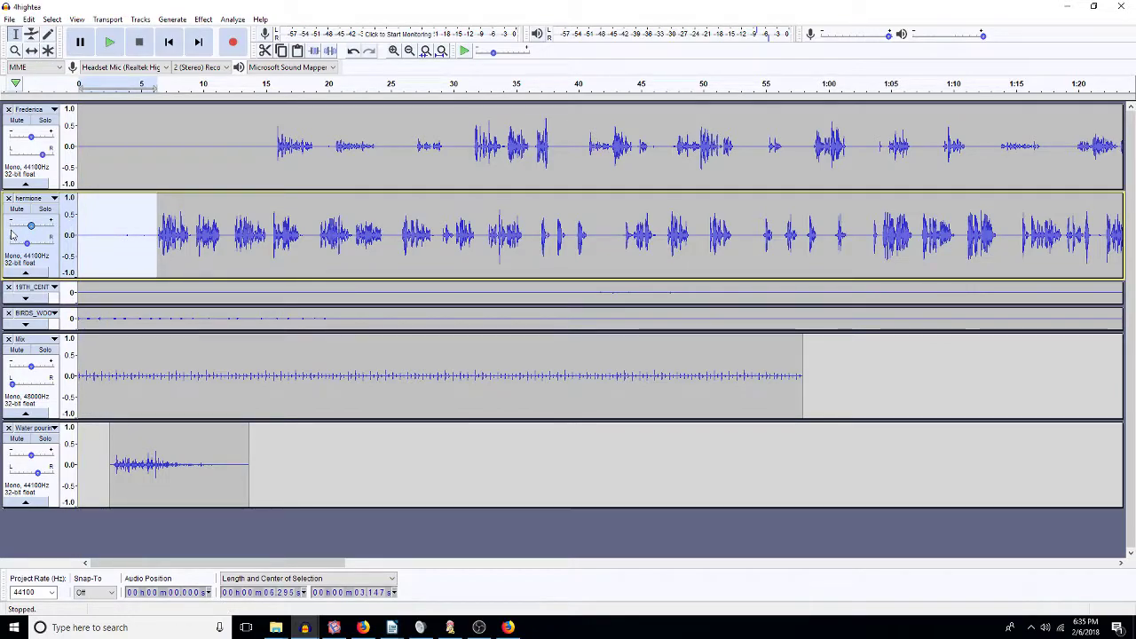
key(ctrl+v)
Step: Cut about 10 s of opening silence from the first voice track and amplify its first phrases
drag(270, 150, 313, 163)
key(Delete)
key(ctrl+r)
key(Return)
key(ctrl+r)
key(Return)
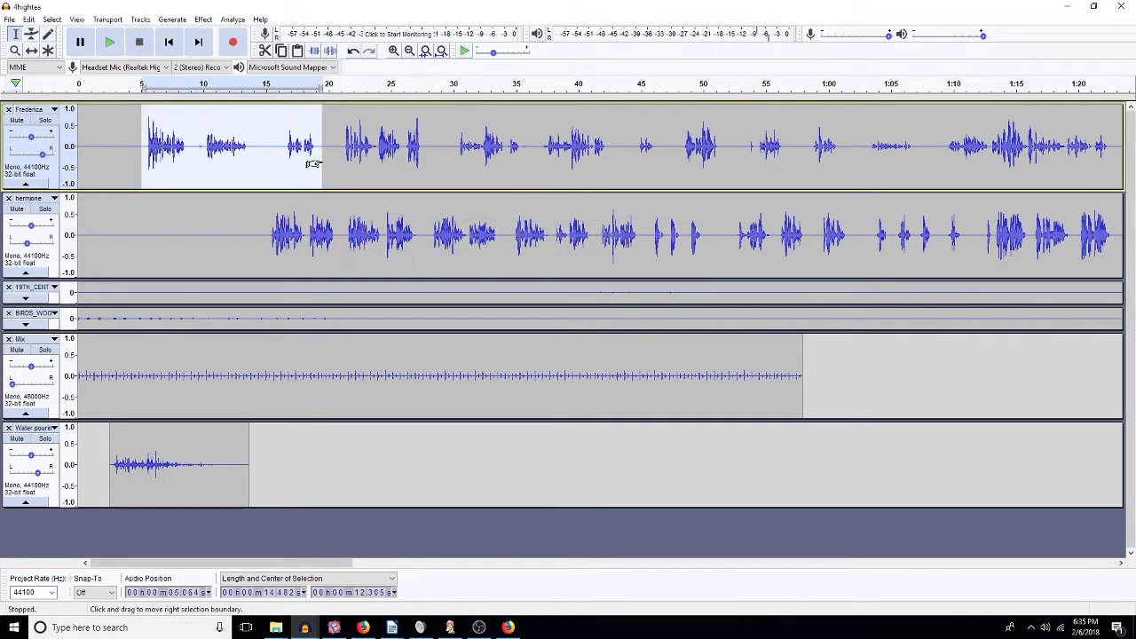
Step: Play the first voice track's opening and delete its first phrase from about 5.6 s to 10.2 s
key(Left)
key(space)
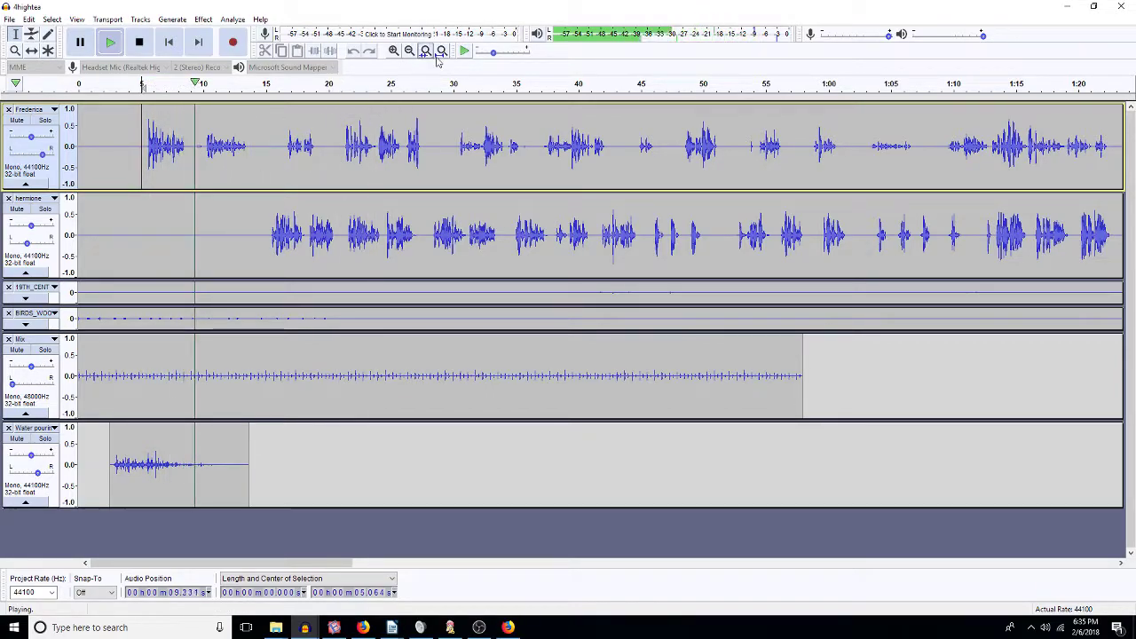
click(395, 53)
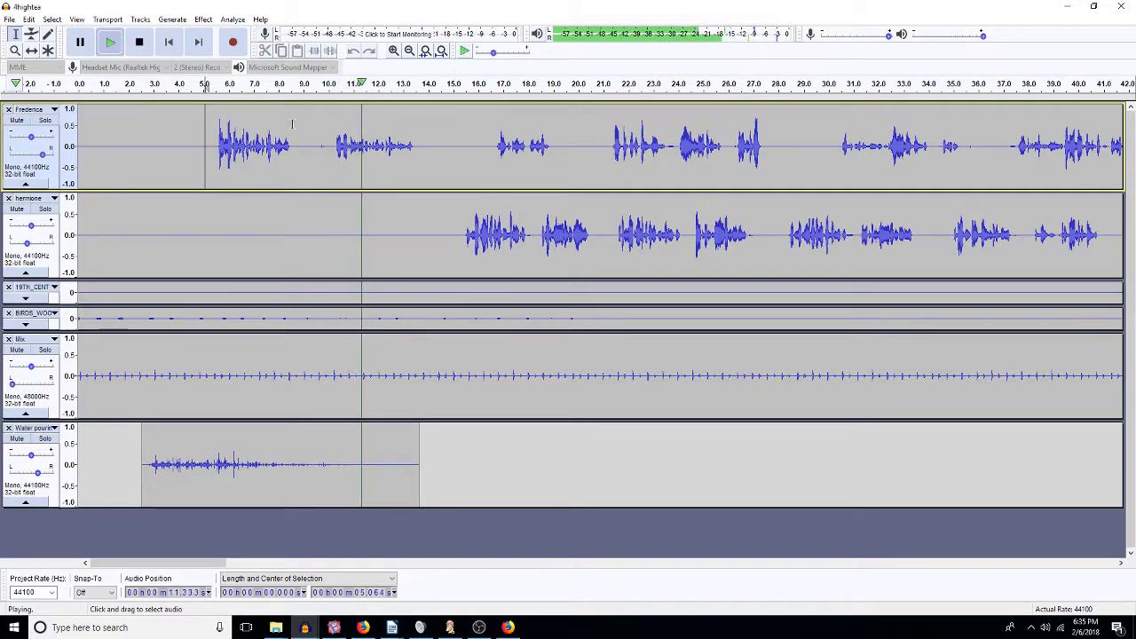
drag(334, 156, 295, 165)
key(space)
key(Delete)
Step: Amplify the first voice track's opening phrase between about 5.6 s and 8.8 s and preview it
key(ctrl+r)
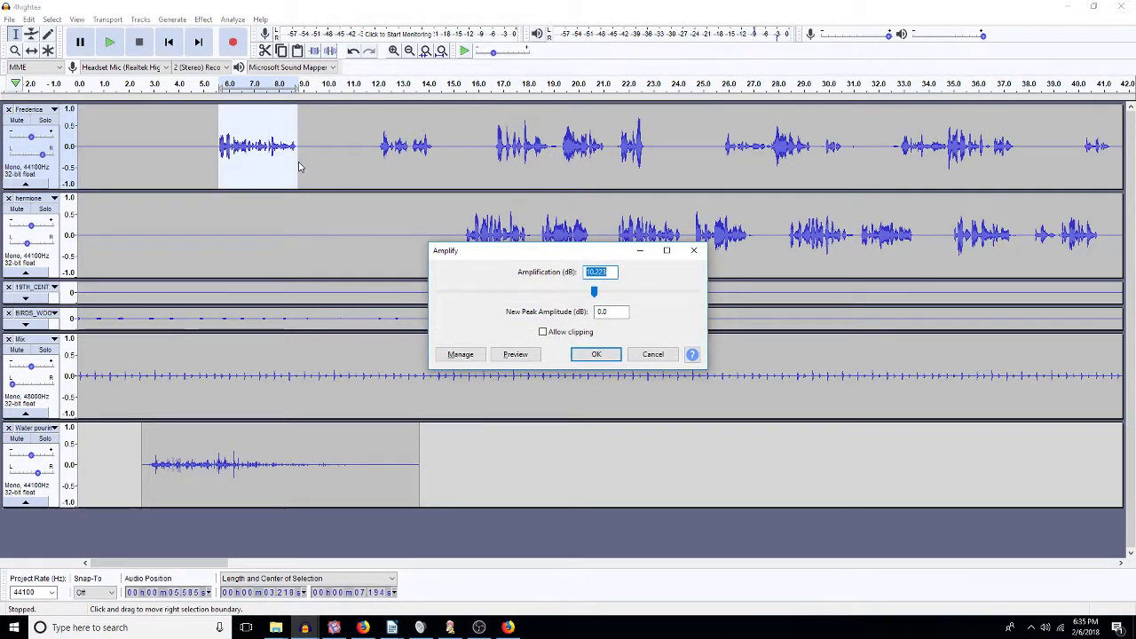
text(1)
key(Return)
key(Left)
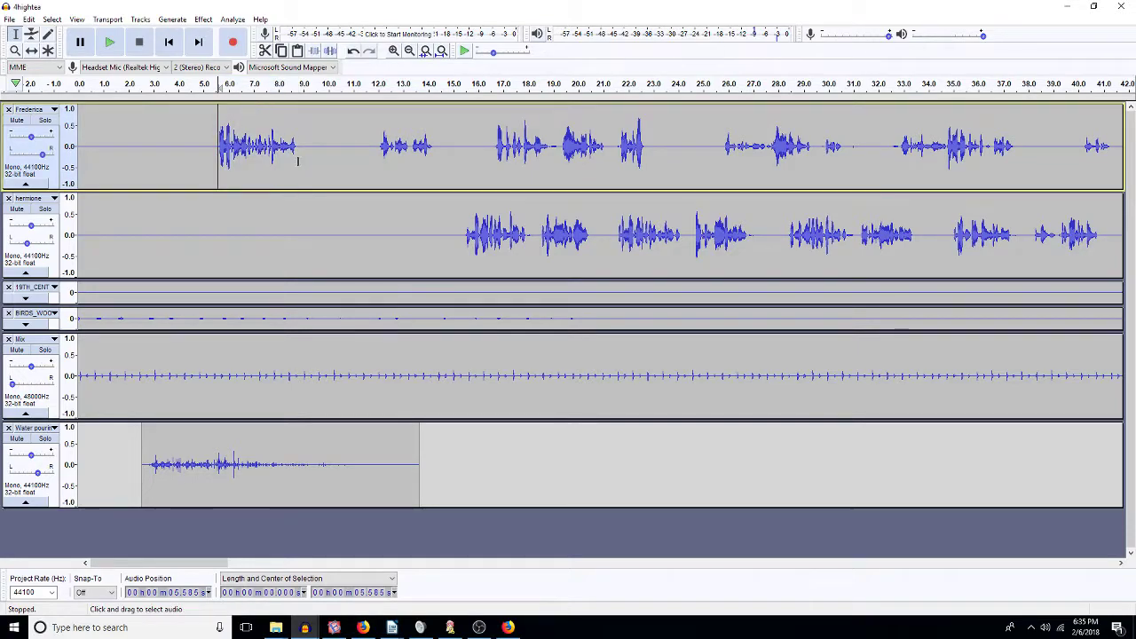
key(space)
Step: Insert the copied 15.4 s of silence into the first voice track at about 11.3 s
drag(371, 159, 436, 160)
click(360, 156)
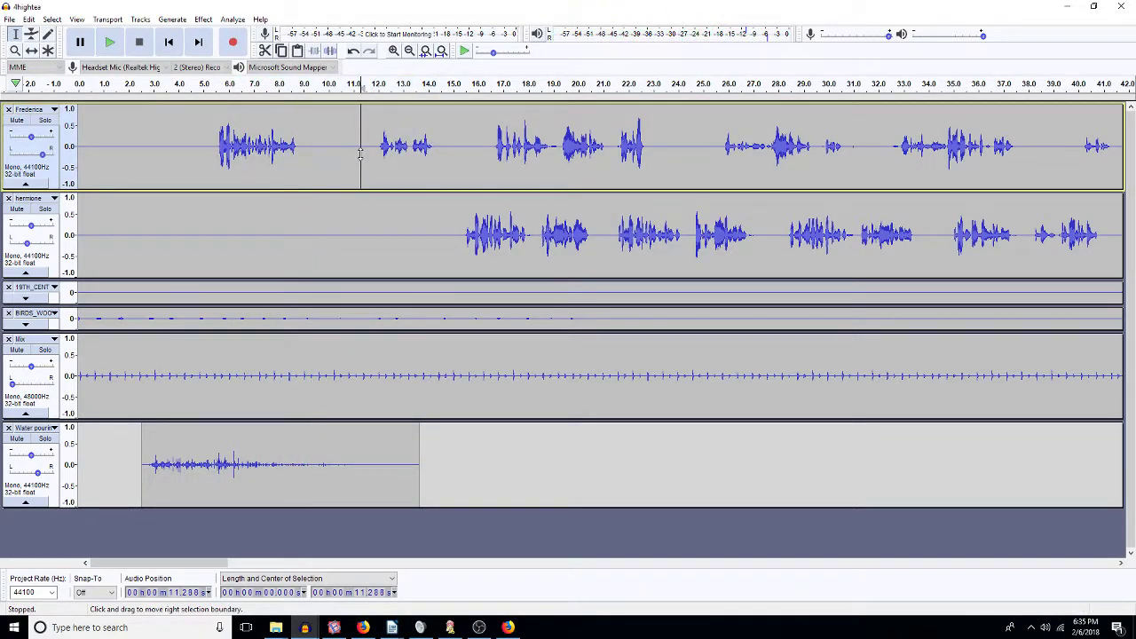
key(ctrl+v)
Step: Delete the second voice track's silence from about 8.8 s up to its first phrase and play the result
drag(462, 244, 299, 217)
key(Delete)
key(space)
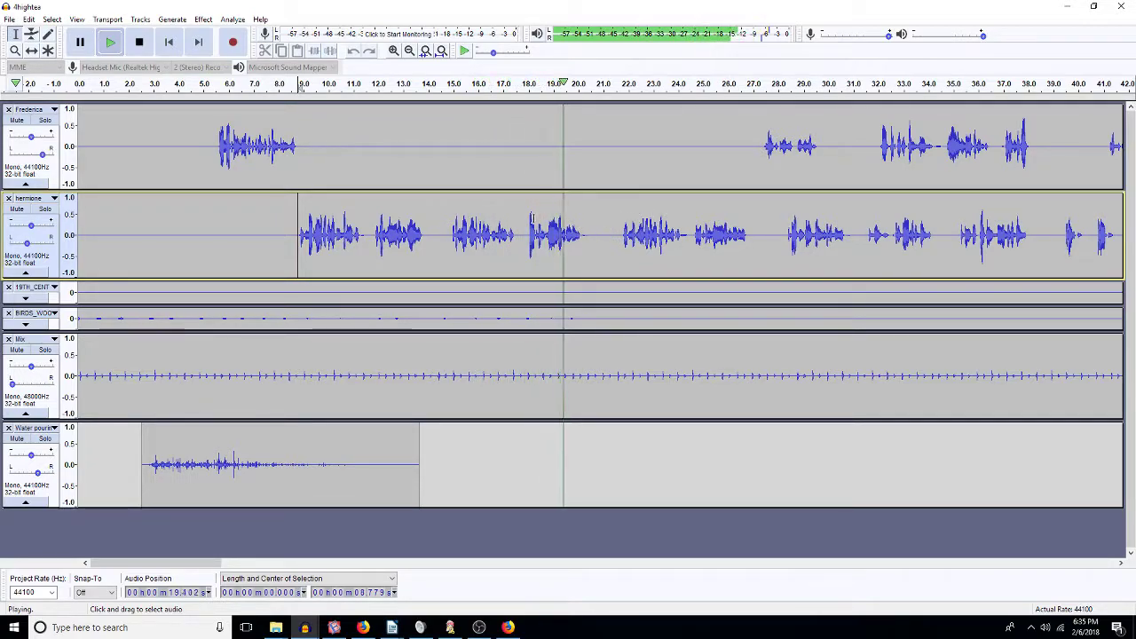
key(space)
Step: Delete the second voice track's phrases from about 11.9 s to 17.8 s, and silence its stretch from about 14.6 s to 21.8 s
drag(524, 231, 374, 240)
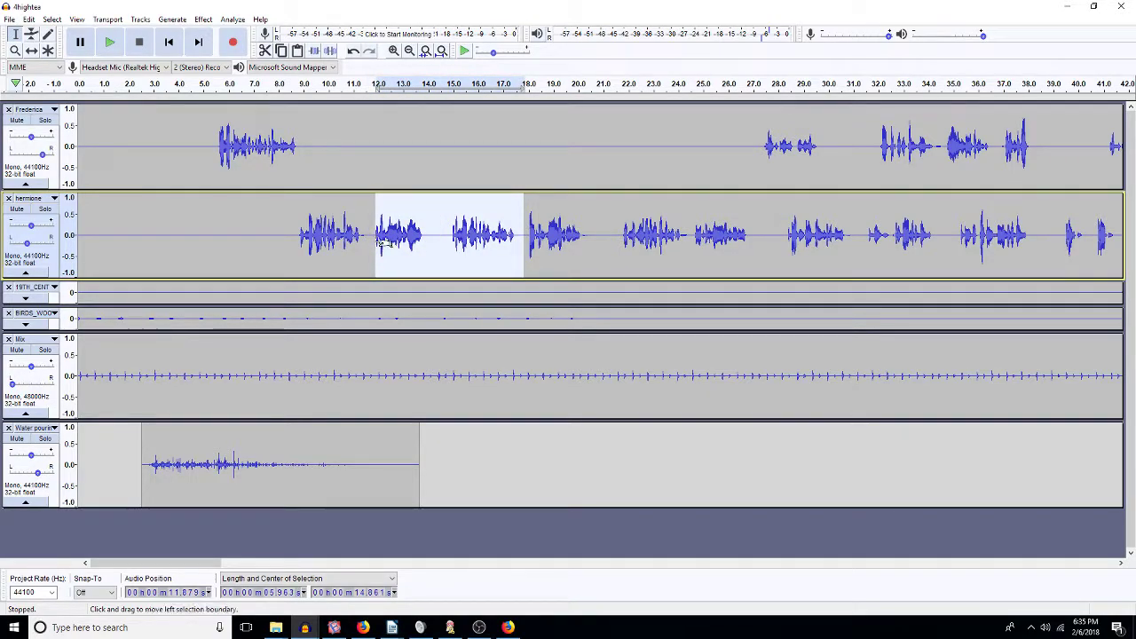
click(377, 240)
drag(444, 238, 621, 251)
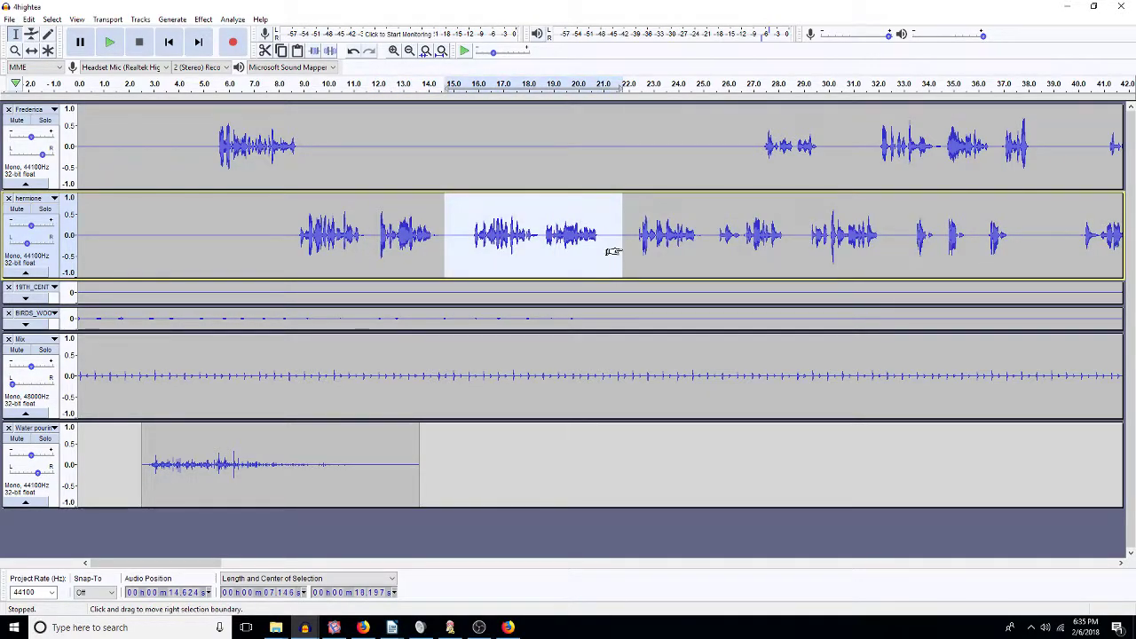
key(ctrl+l)
Step: Close the first voice track's gap back to about 14.4 s and delete the short phrase that follows, through about 19 s
drag(754, 155, 440, 176)
key(Delete)
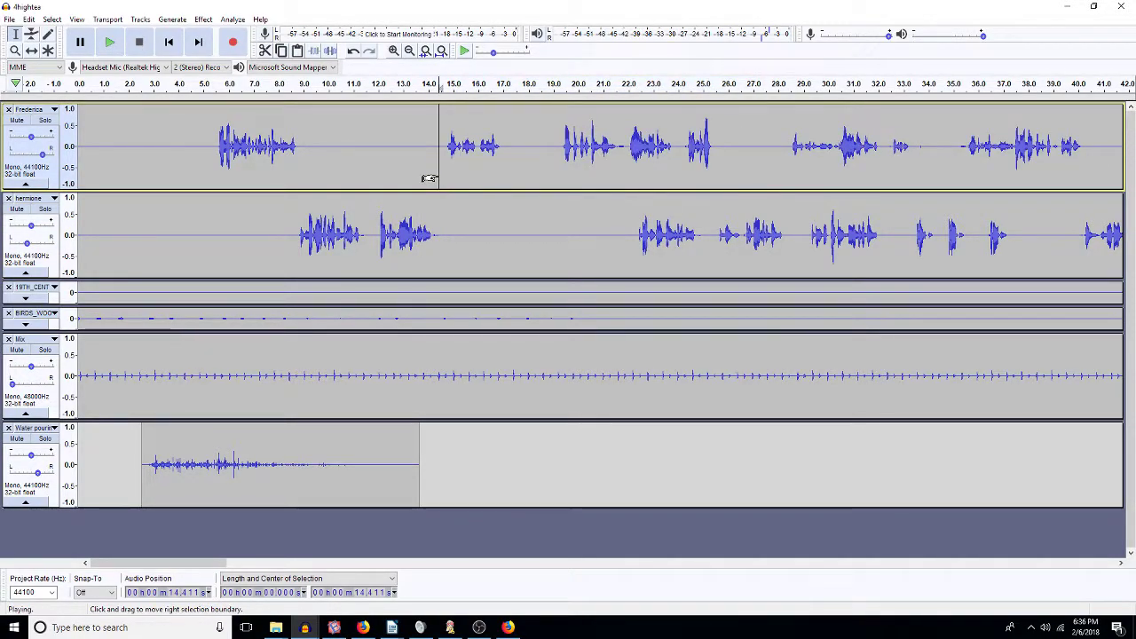
key(space)
drag(553, 142, 434, 139)
key(Delete)
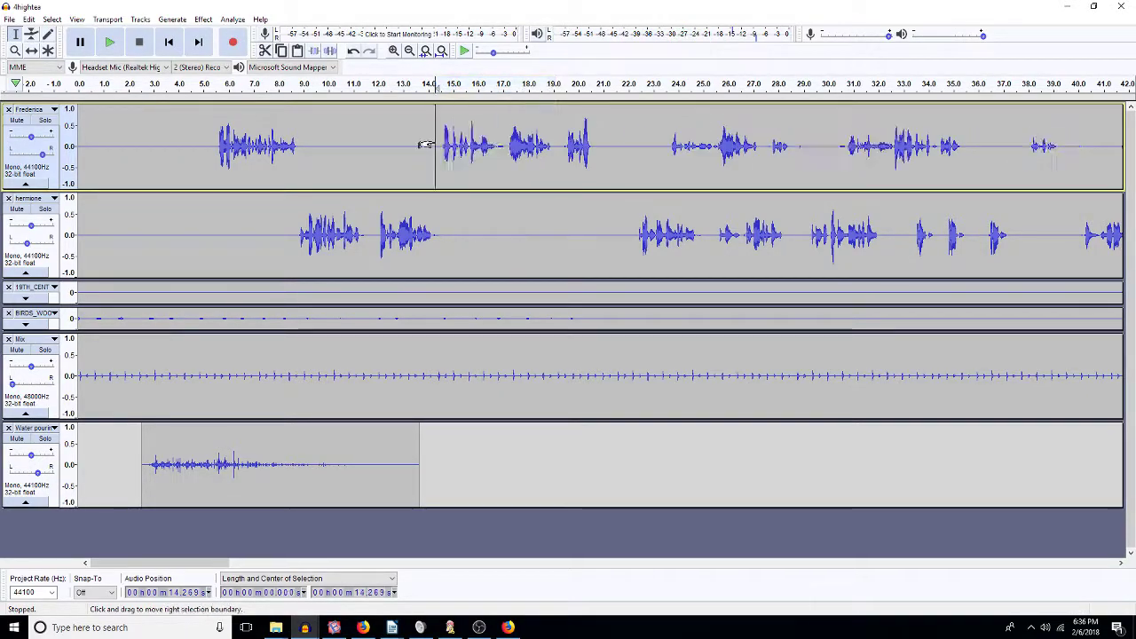
Step: Play the first voice track's reply from about 14.3 s and insert the copied 15.4 s of silence at about 22.8 s
key(space)
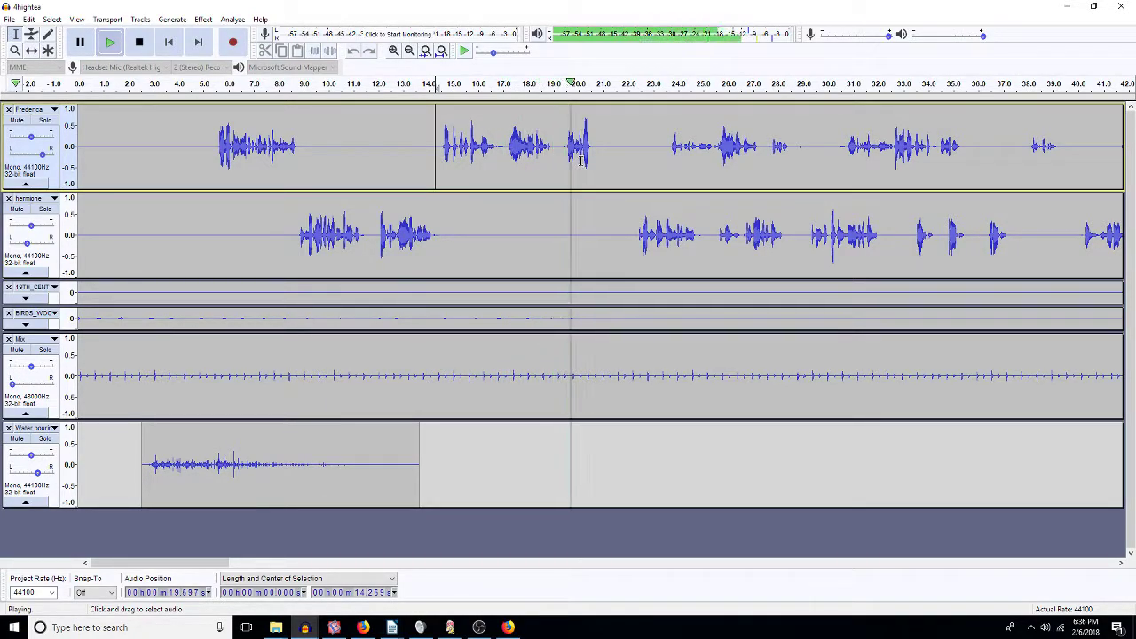
key(space)
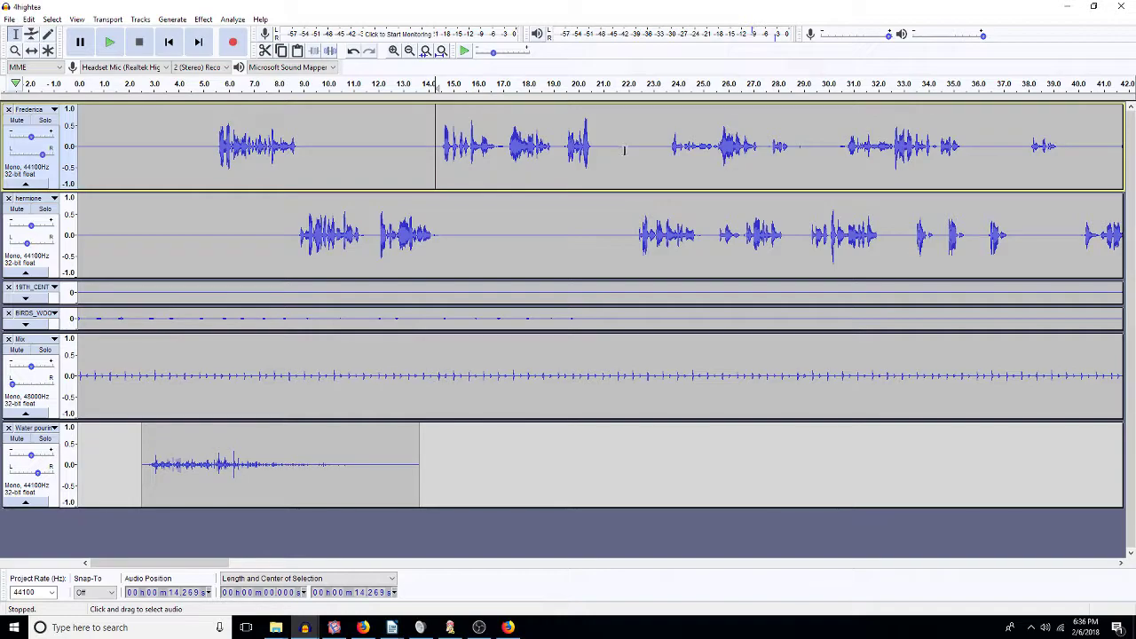
click(646, 160)
drag(637, 161, 1032, 160)
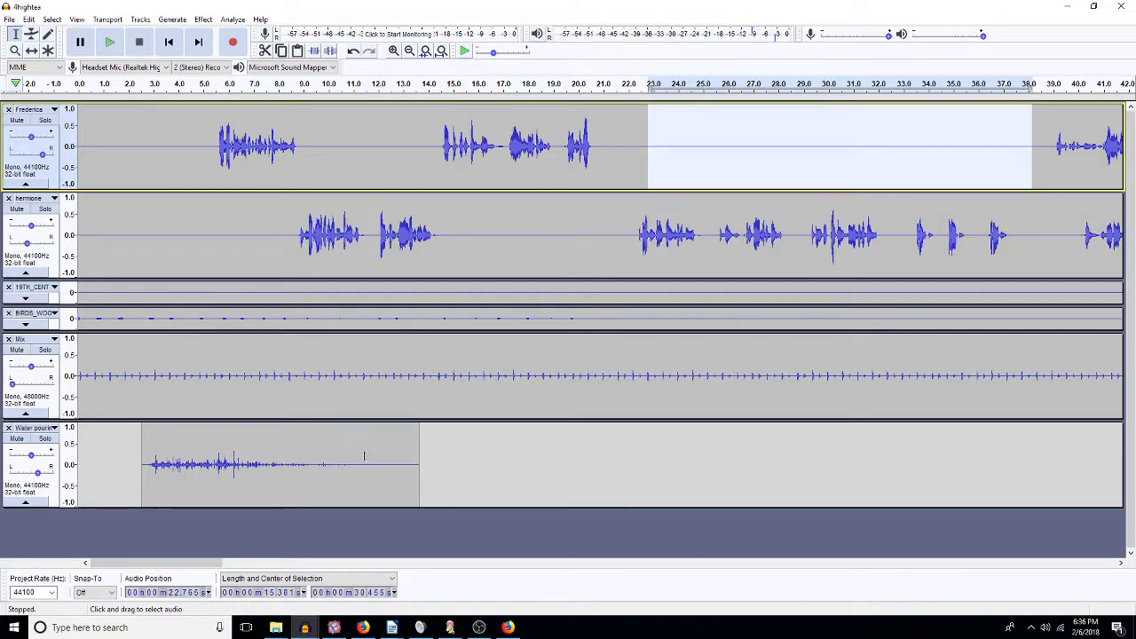
Step: Delete the second voice track's gap from about 20.8 s to 22.2 s and play its next phrases
click(1120, 563)
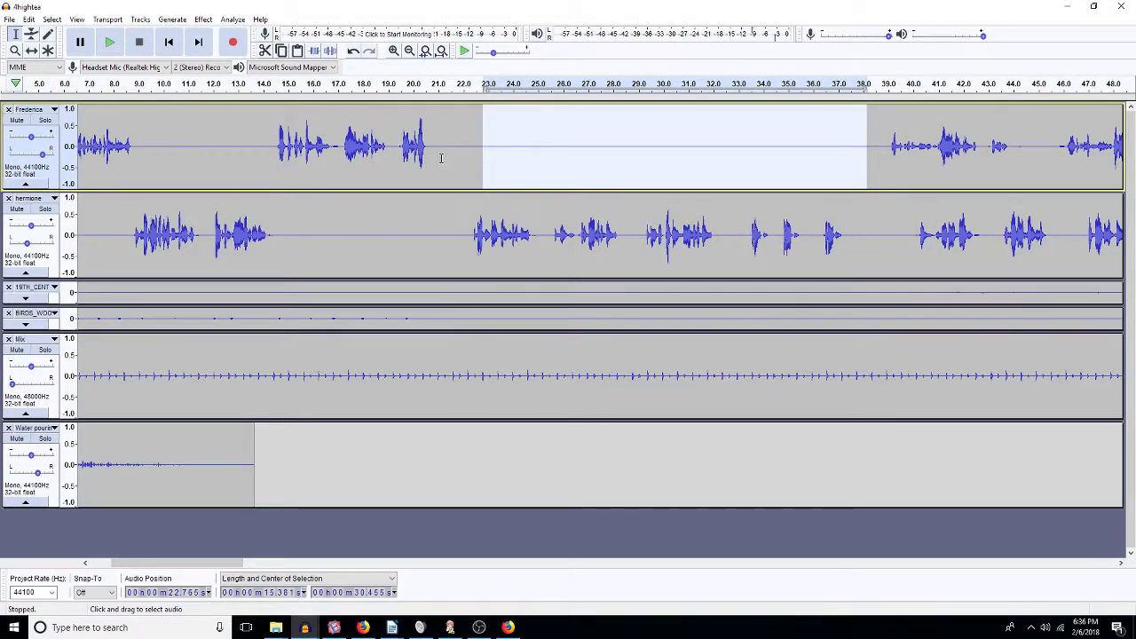
click(470, 232)
drag(469, 233, 433, 229)
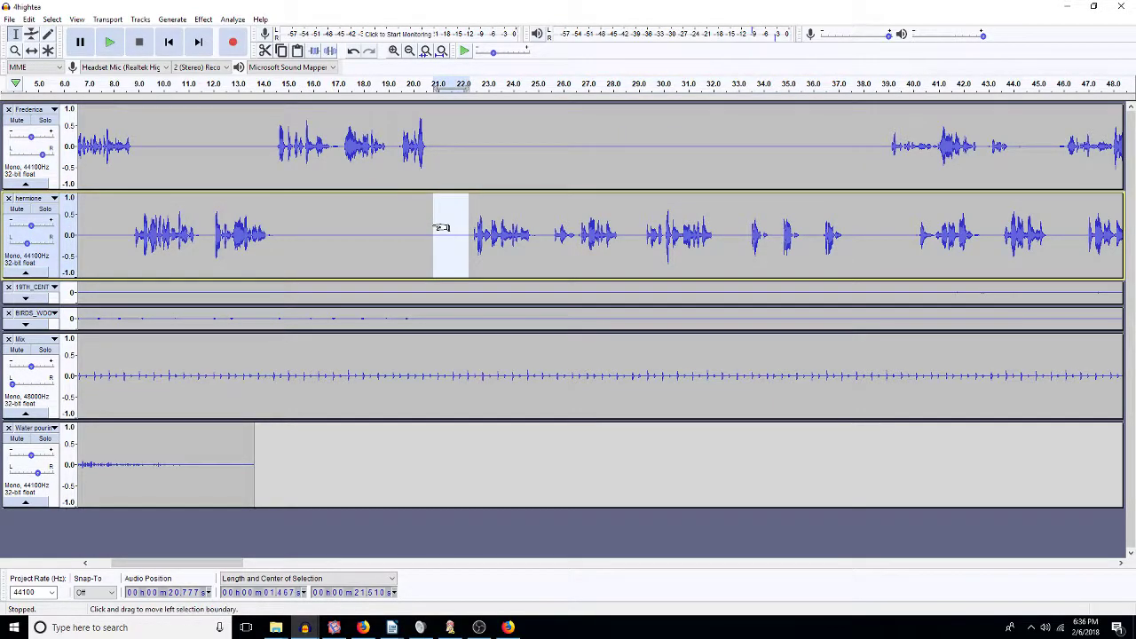
key(Delete)
key(space)
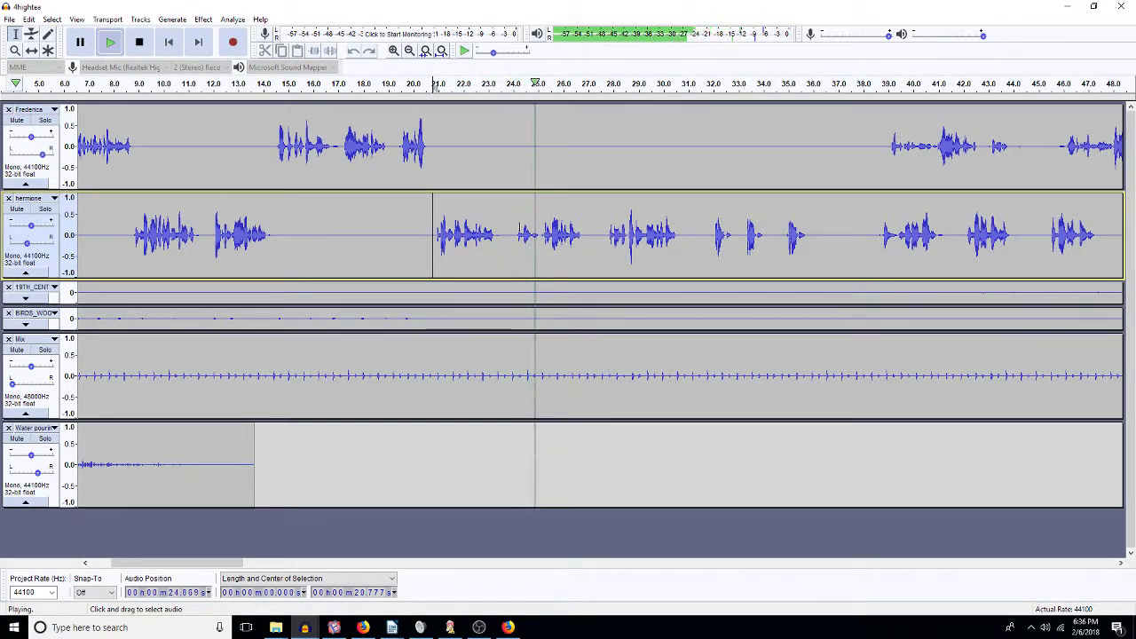
Step: Delete the second voice track's phrases from about 20.7 s to 27.7 s and insert the copied 15.4 s of silence at about 24.4 s
click(518, 234)
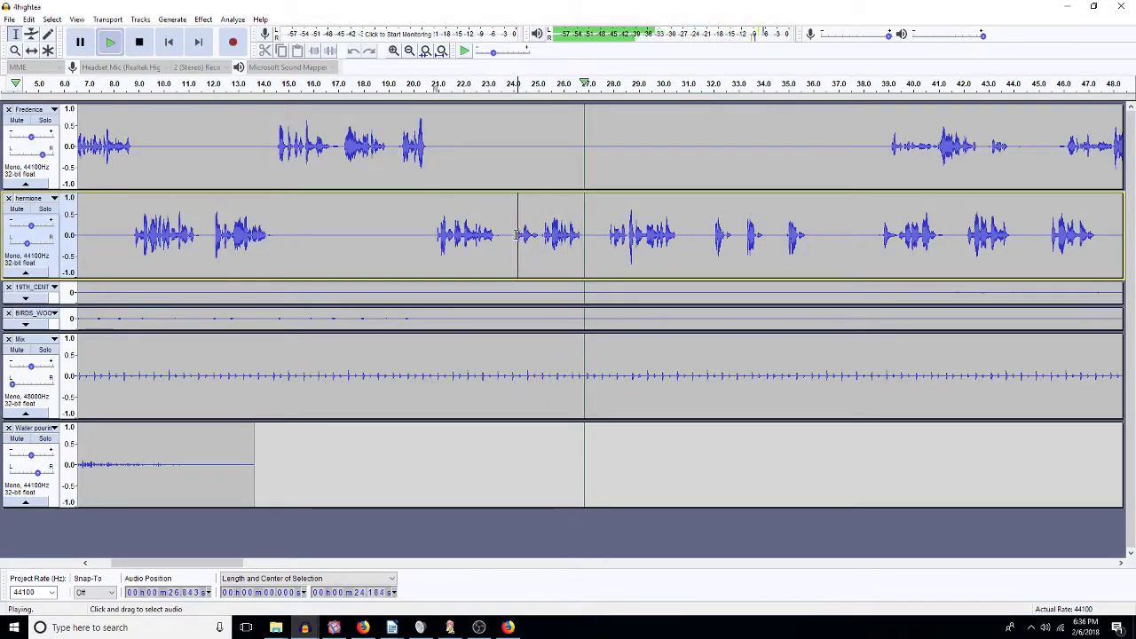
drag(512, 235, 435, 251)
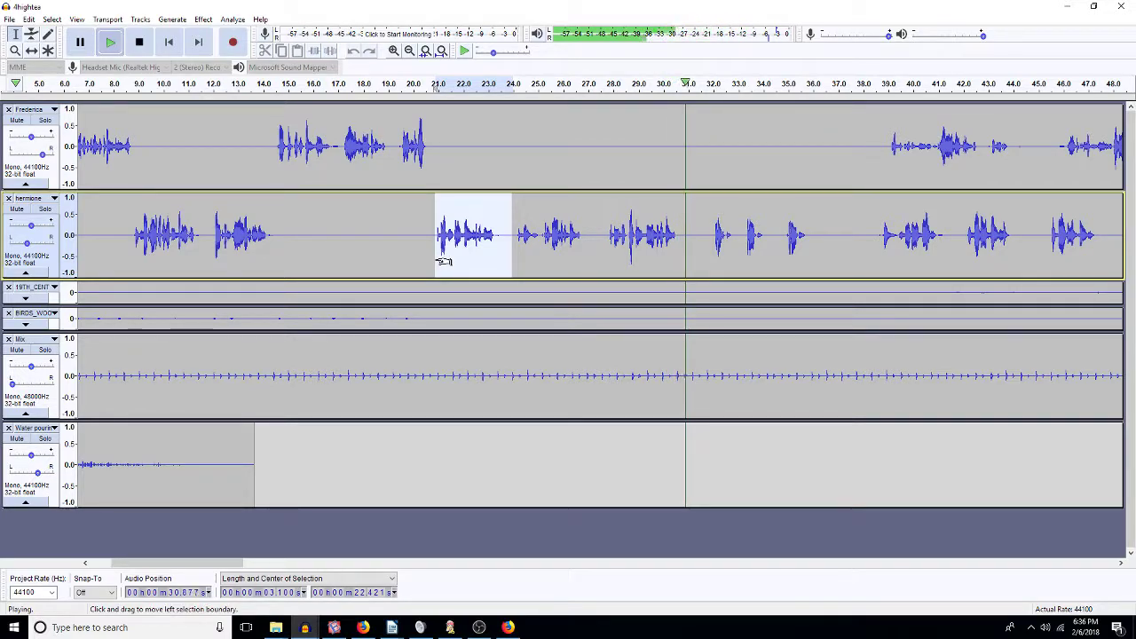
key(space)
drag(604, 236, 432, 246)
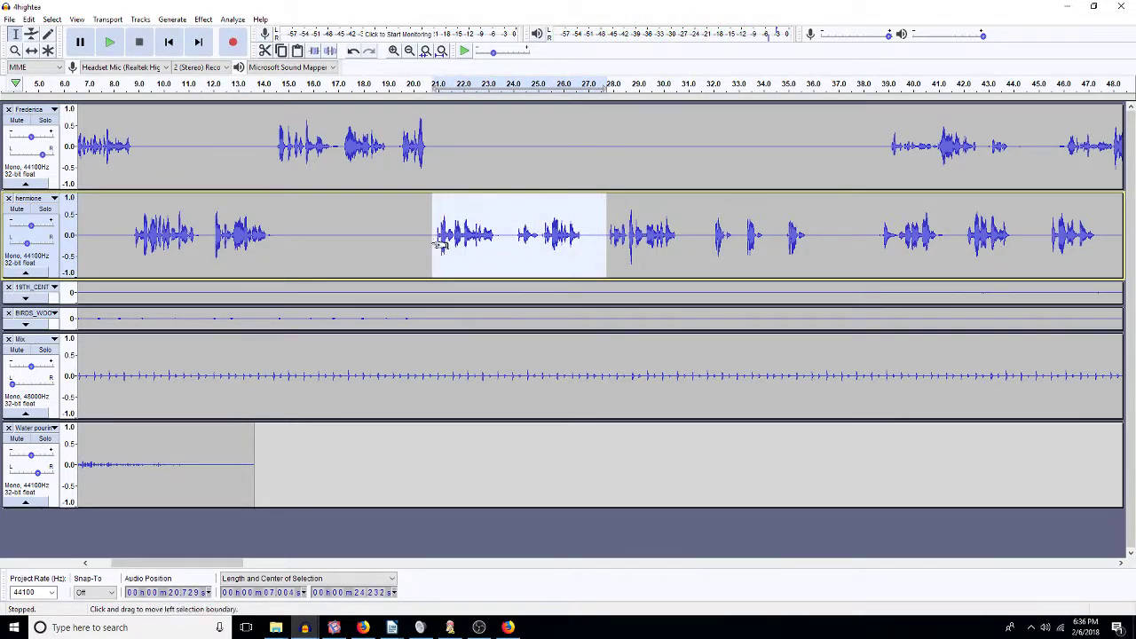
key(Delete)
click(522, 236)
key(ctrl+v)
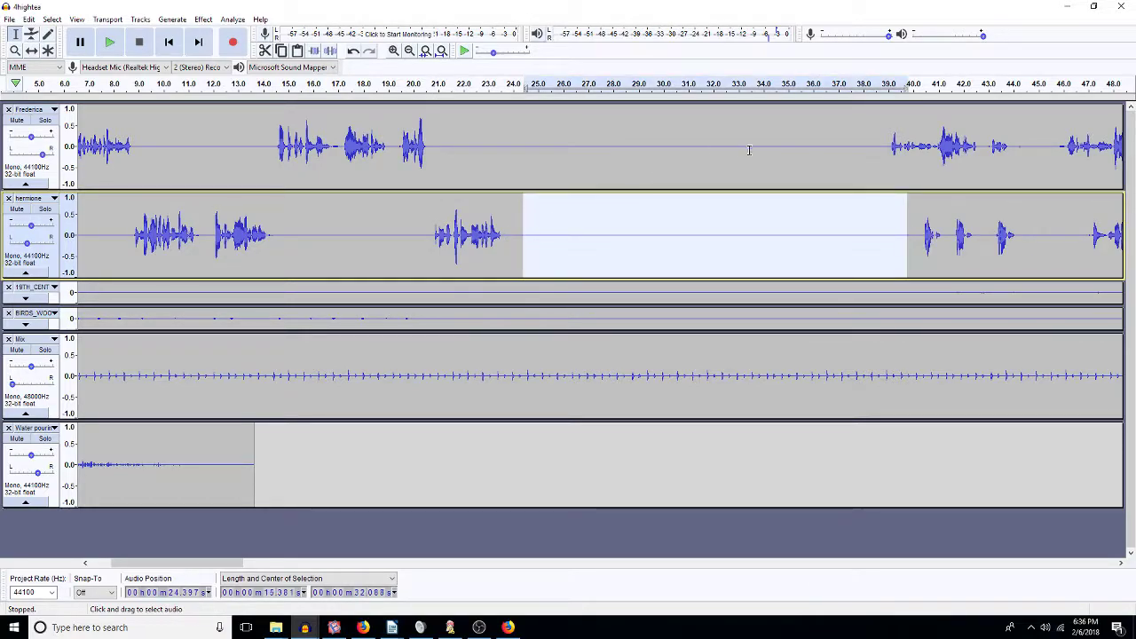
Step: Lower the level of the entire Mix clock track with a negative Amplify gain and play the scene from about 20.4 s
click(29, 371)
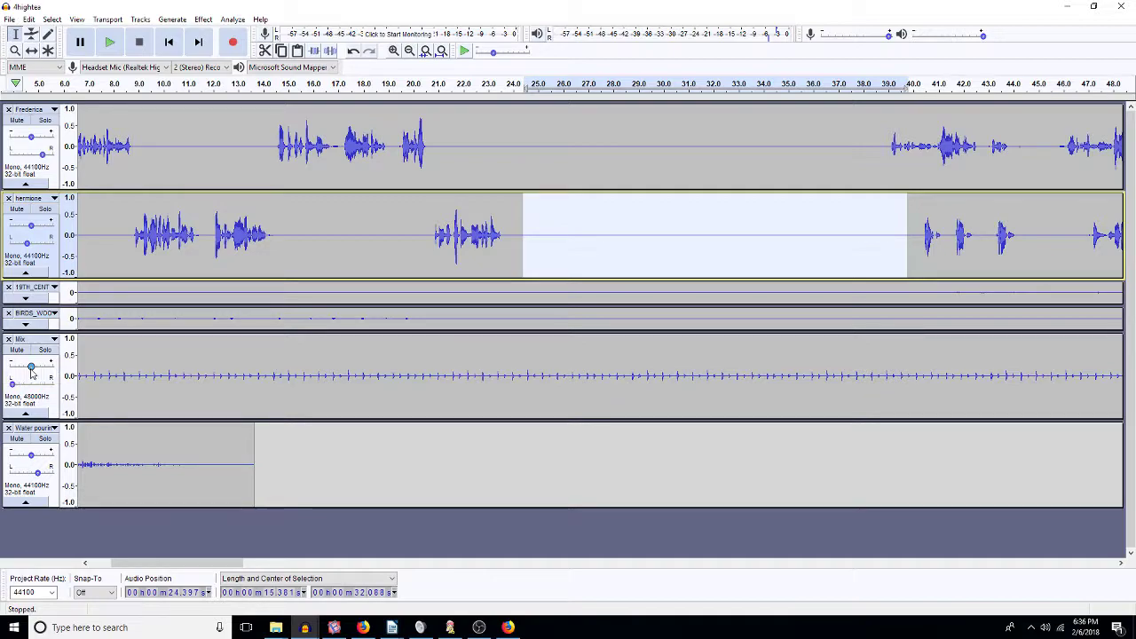
double_click(171, 373)
key(ctrl+r)
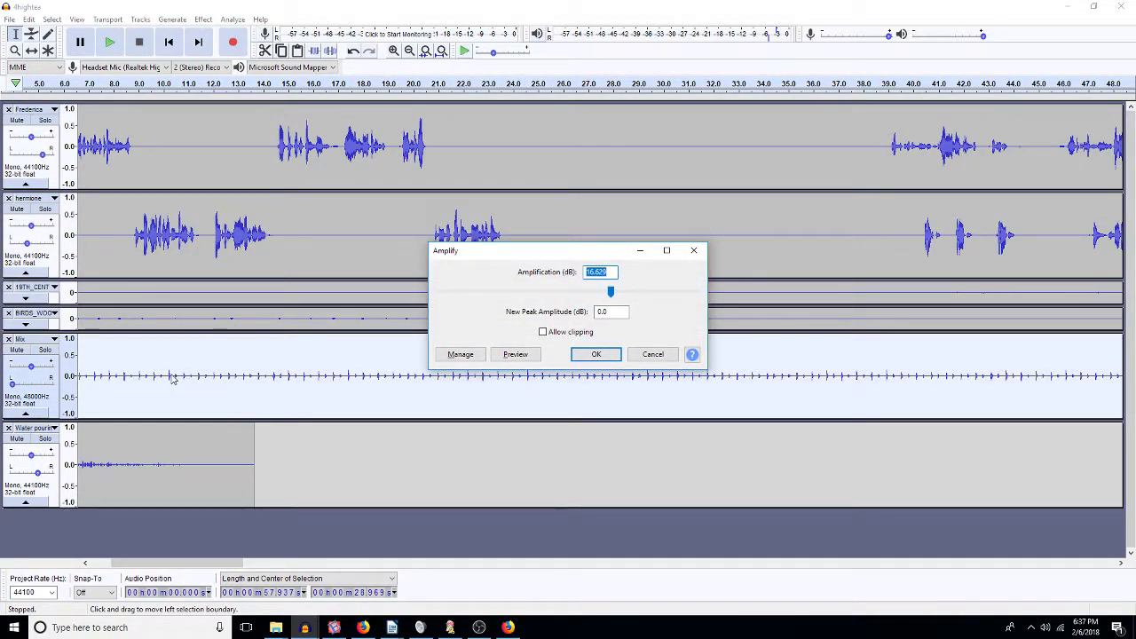
text(1)
key(BackSpace)
text(-1)
key(Return)
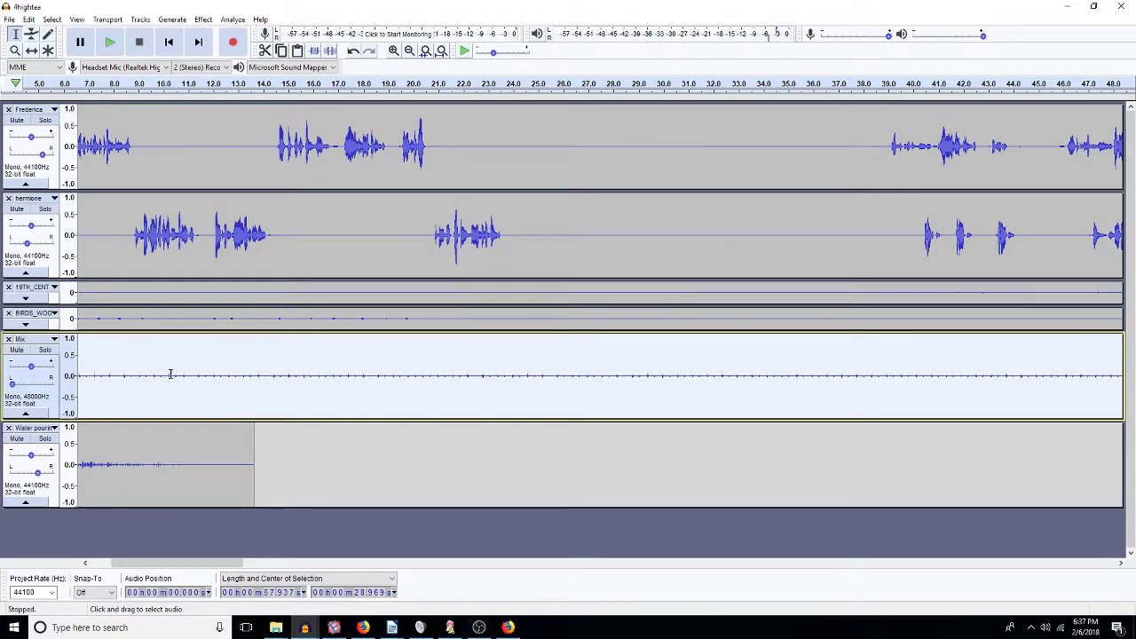
click(422, 234)
key(space)
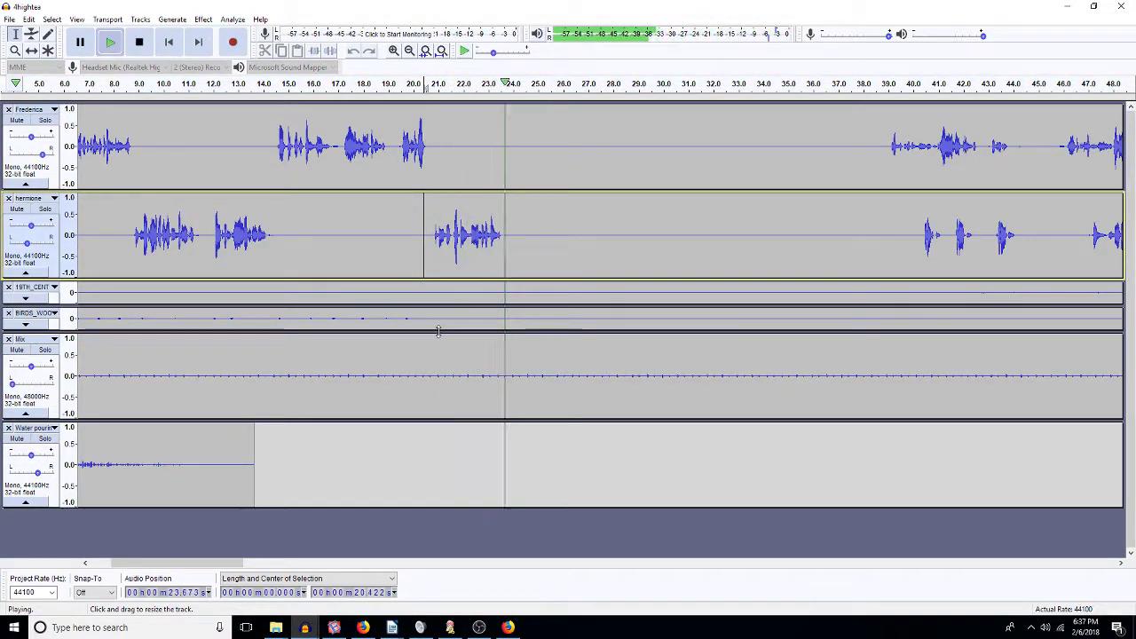
key(space)
Step: Enlarge the 19TH_CENT and BIRDS_WOO background tracks and lower the level of each with Amplify
drag(439, 336, 459, 410)
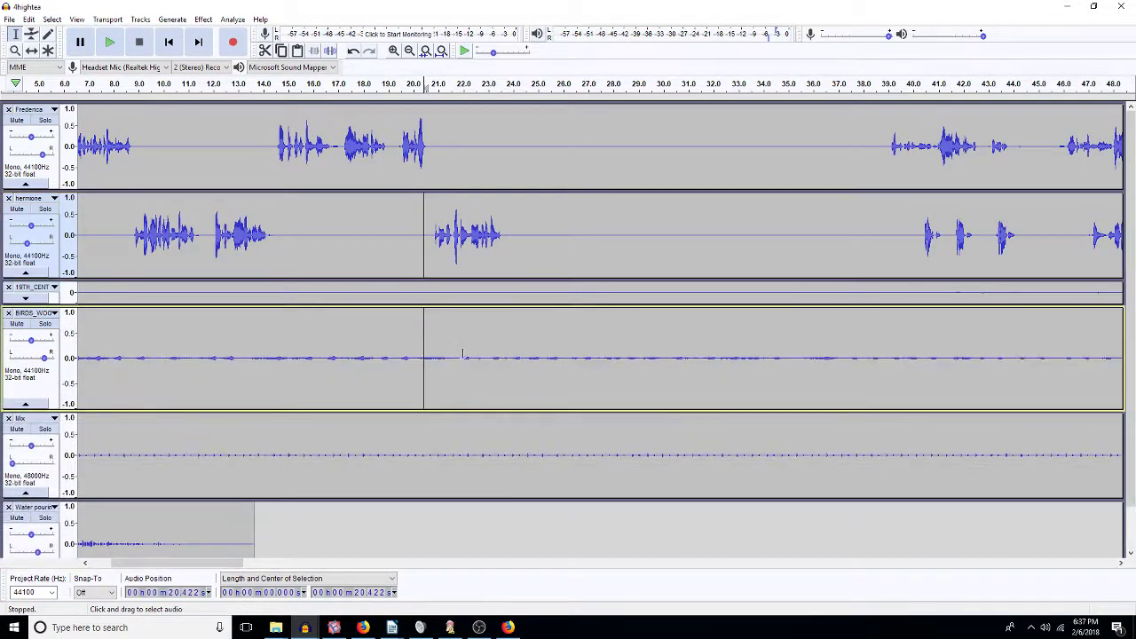
click(454, 296)
drag(453, 323, 463, 378)
double_click(208, 355)
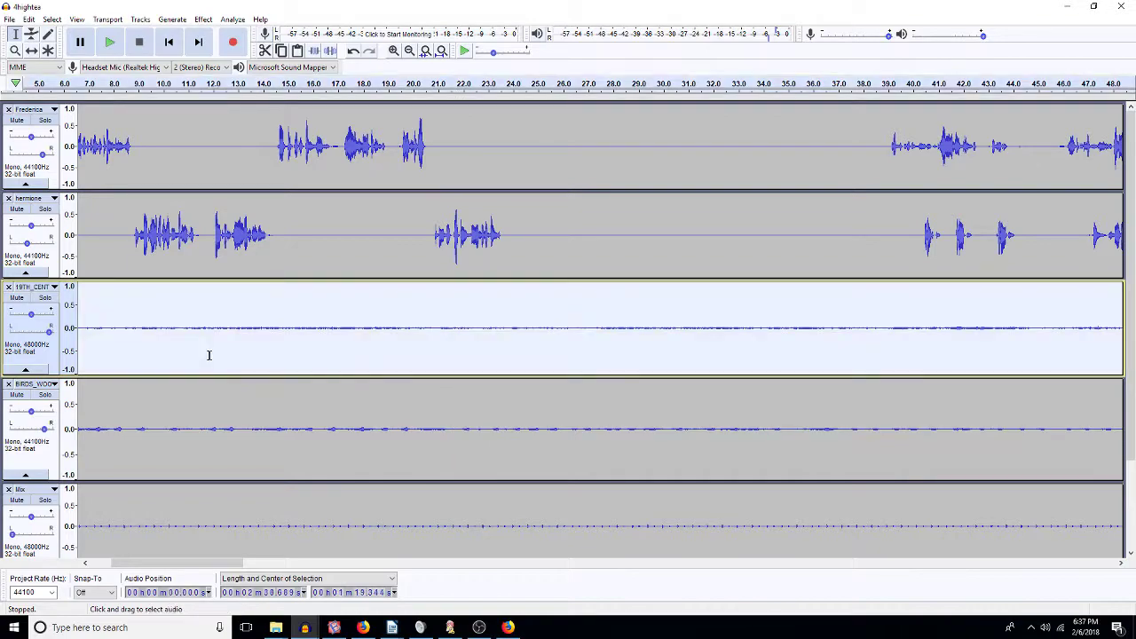
key(alt+c)
key(a)
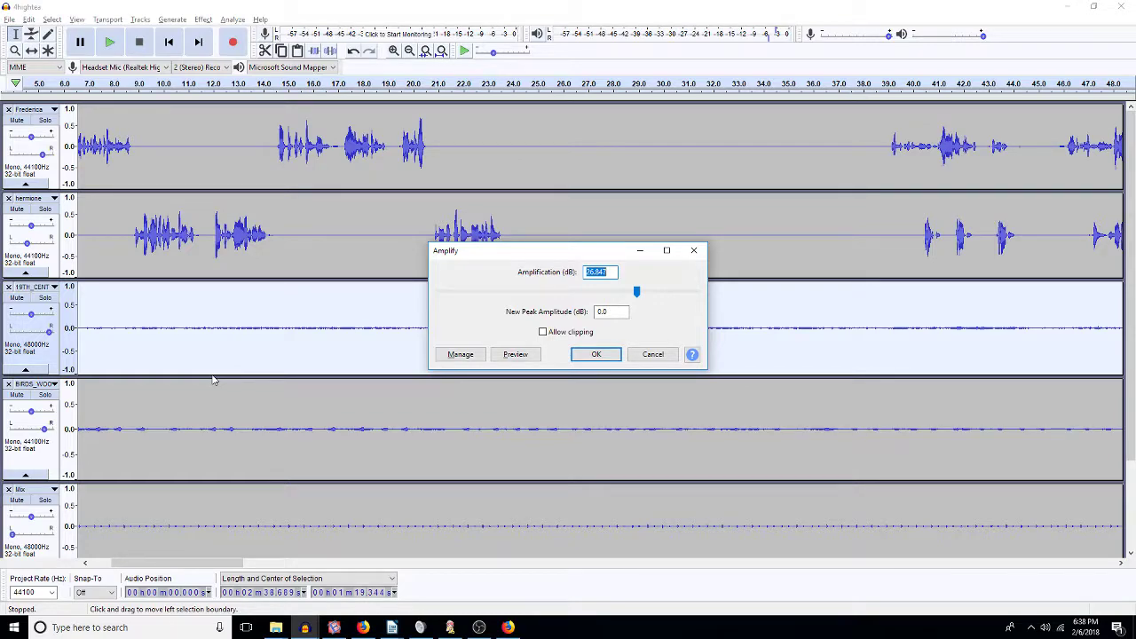
key(BackSpace)
text(8)
key(Return)
double_click(296, 411)
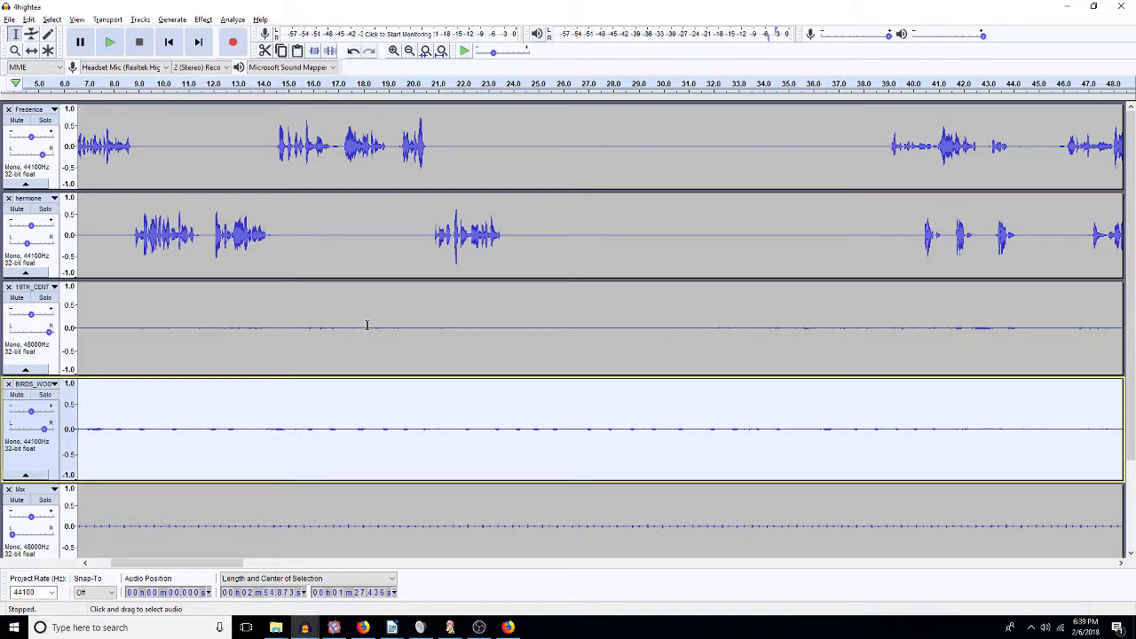
Step: Play the scene from about 20.7 s to check the backgrounds' levels against the voices
click(430, 300)
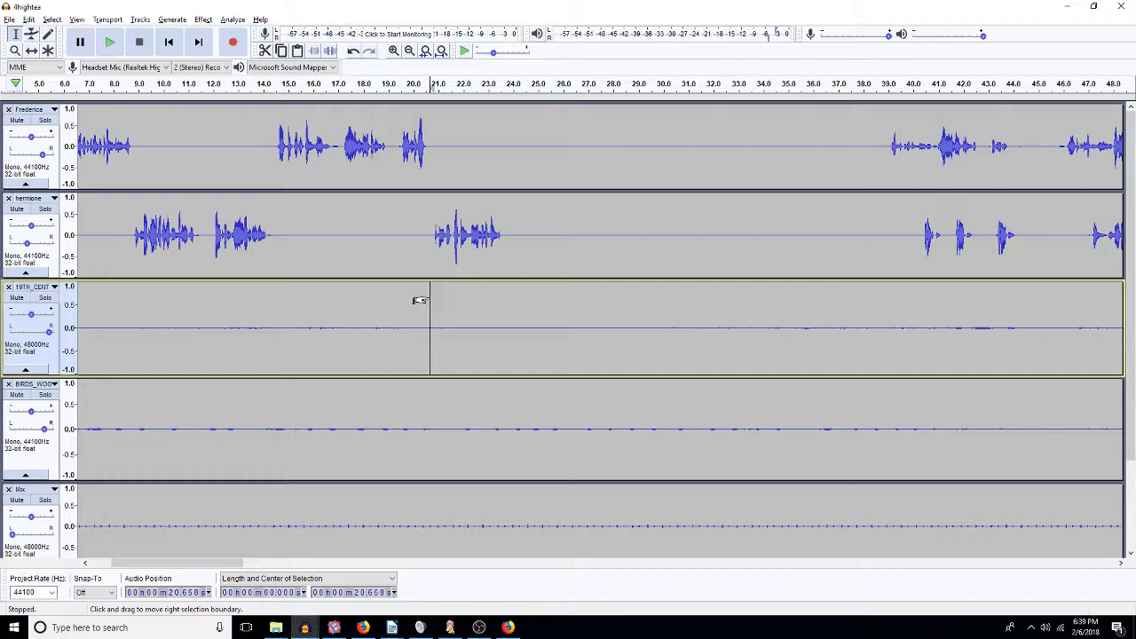
key(space)
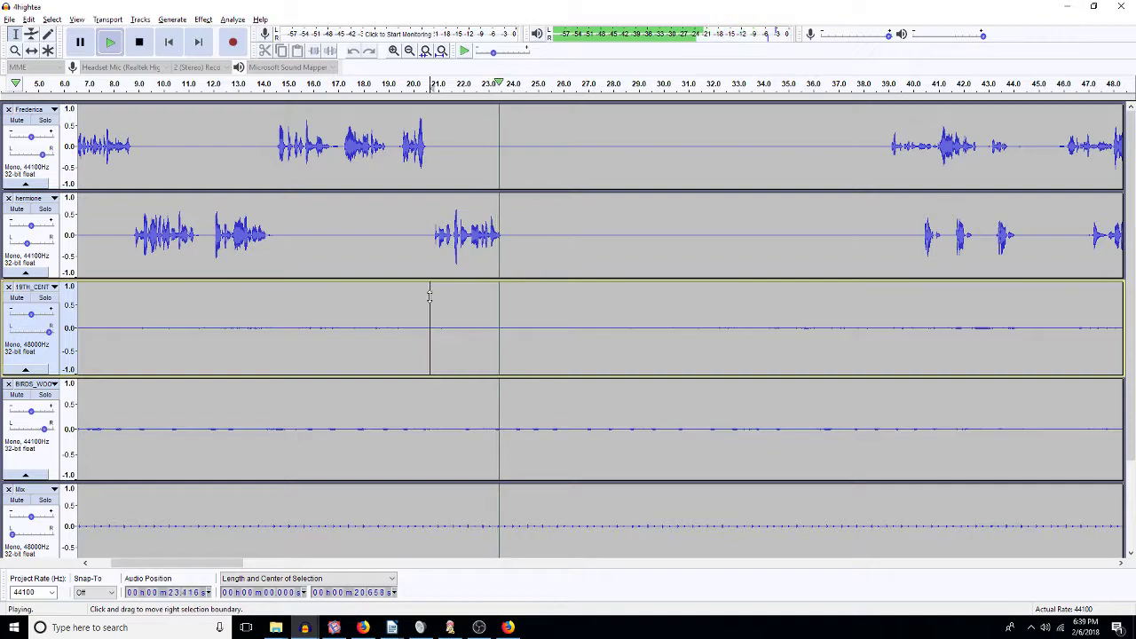
key(space)
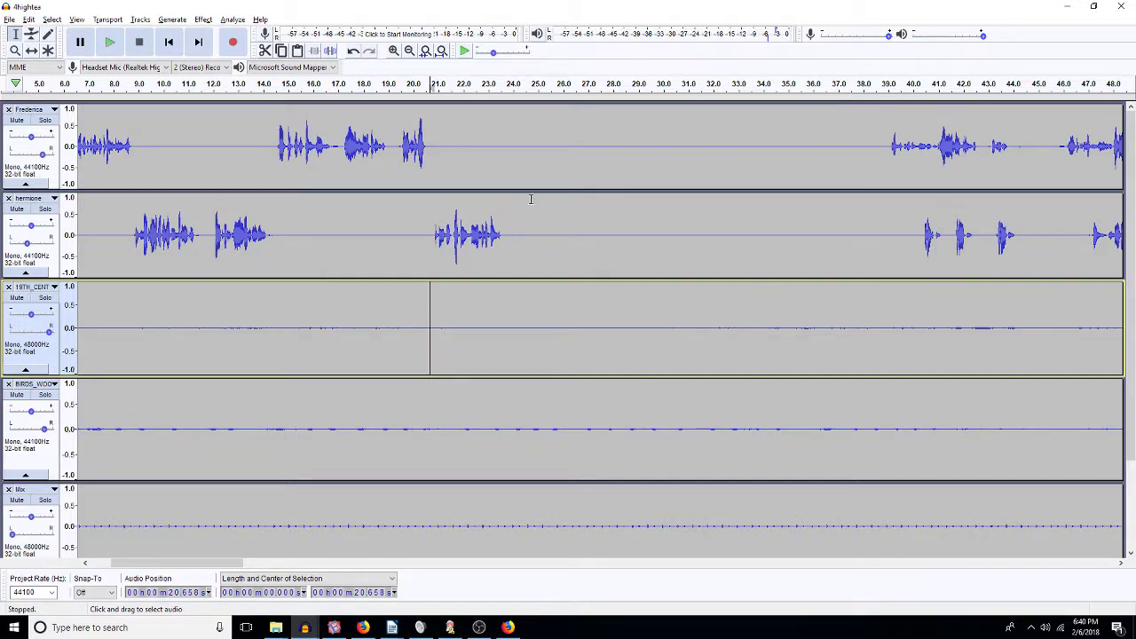
Step: Delete the first voice track's gap from about 23.6 s to 39 s and play the phrase that follows
drag(887, 148, 502, 153)
key(Delete)
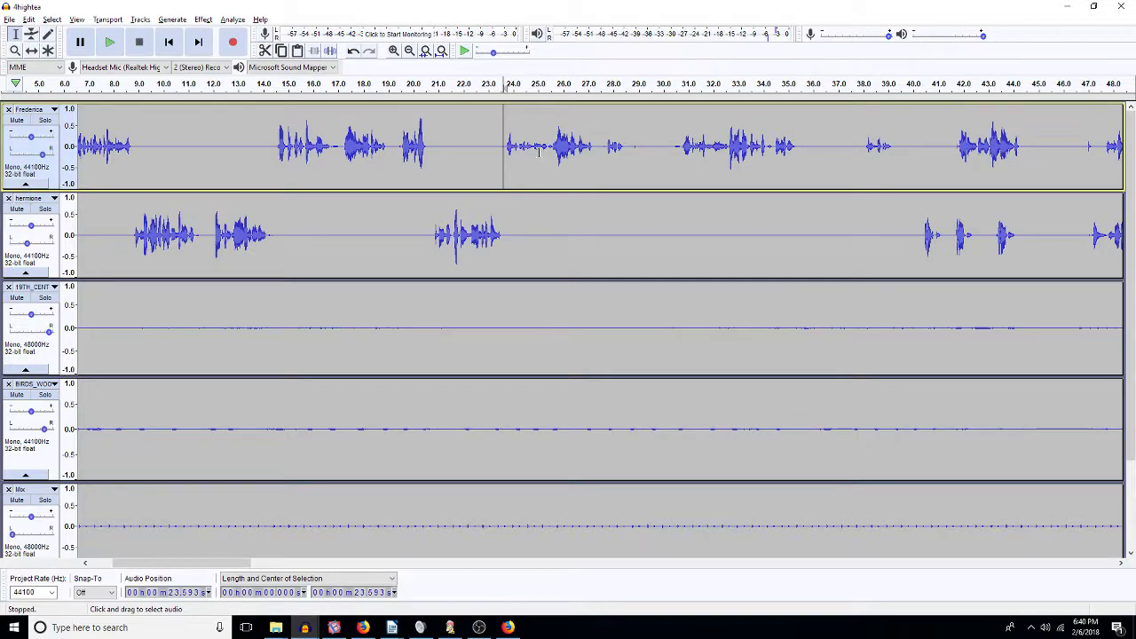
key(space)
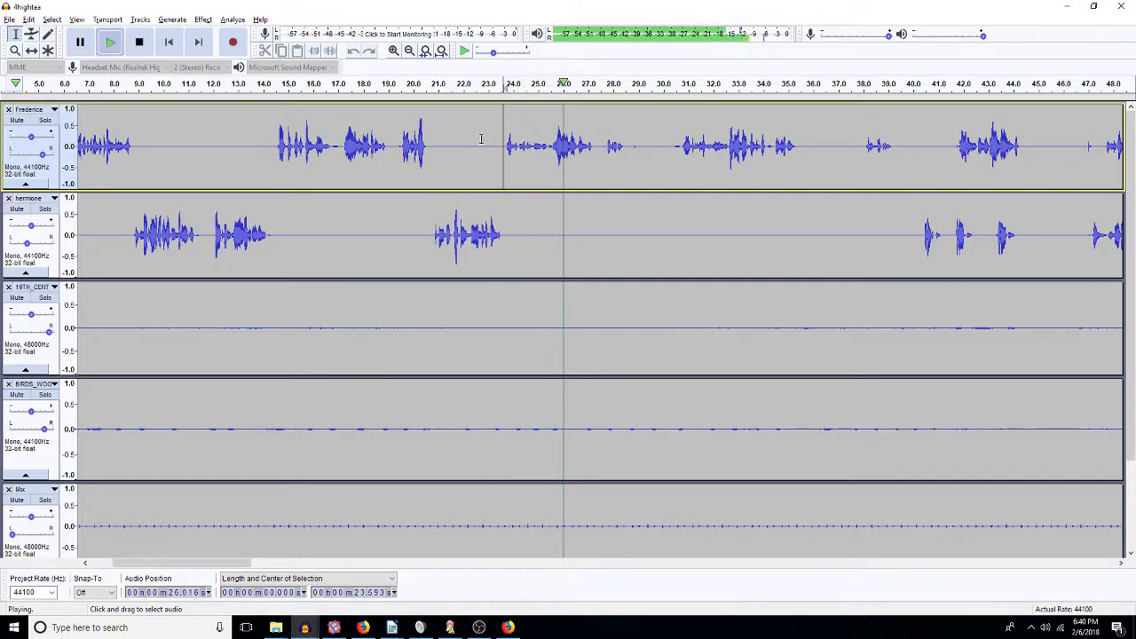
key(space)
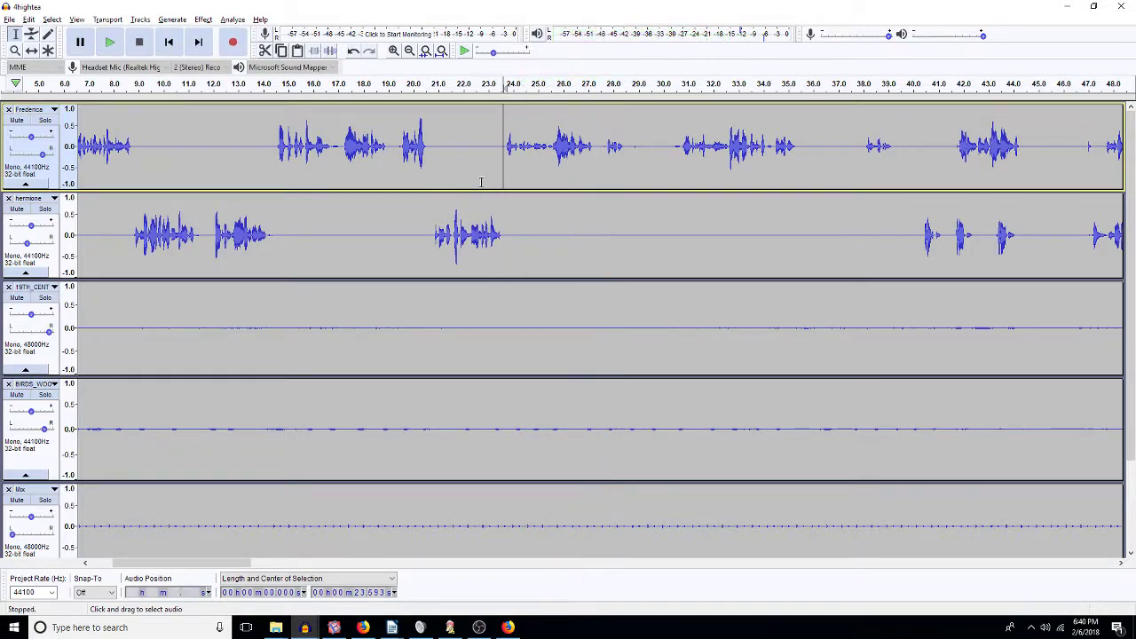
Step: Audition the first voice track from about 30.7 s and delete its phrases from about 23.6 s to 41.5 s
drag(493, 167, 770, 167)
click(681, 149)
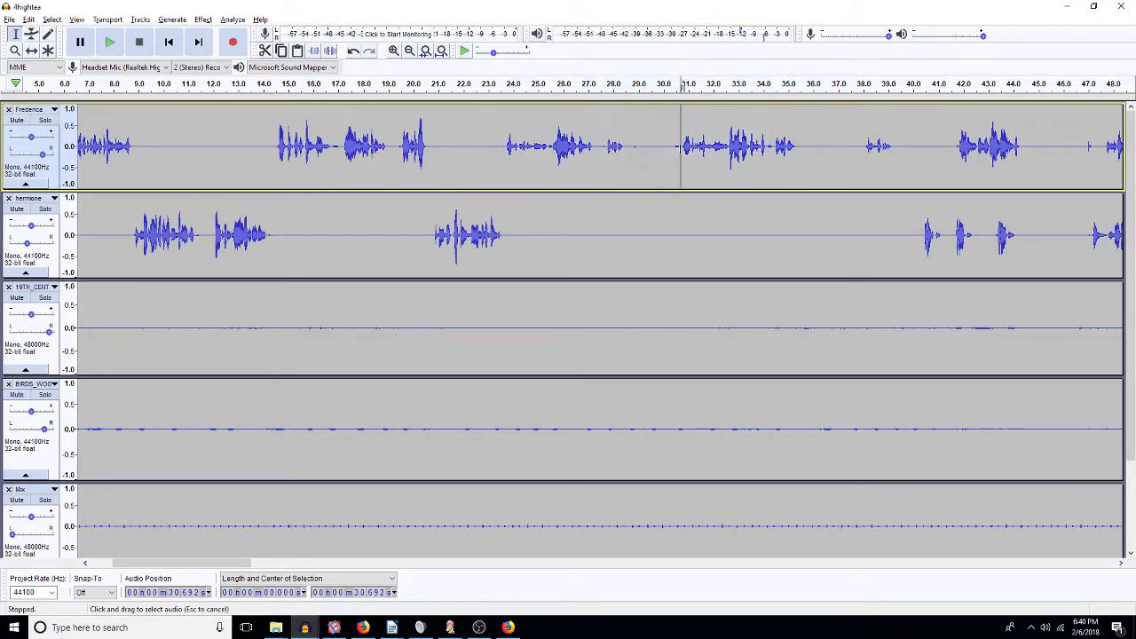
key(space)
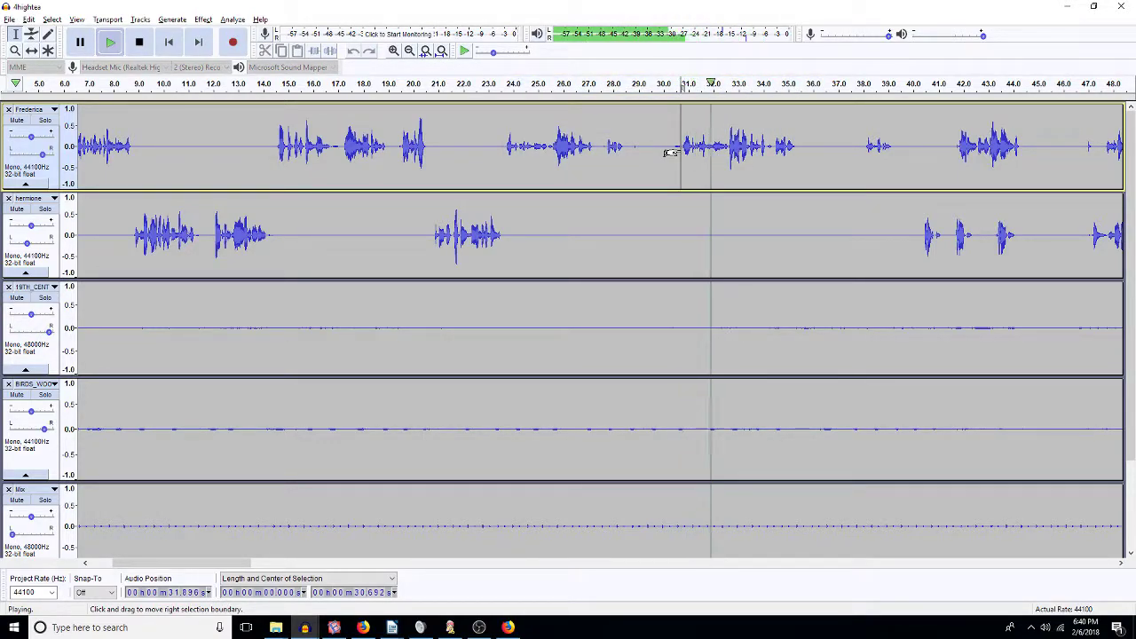
key(space)
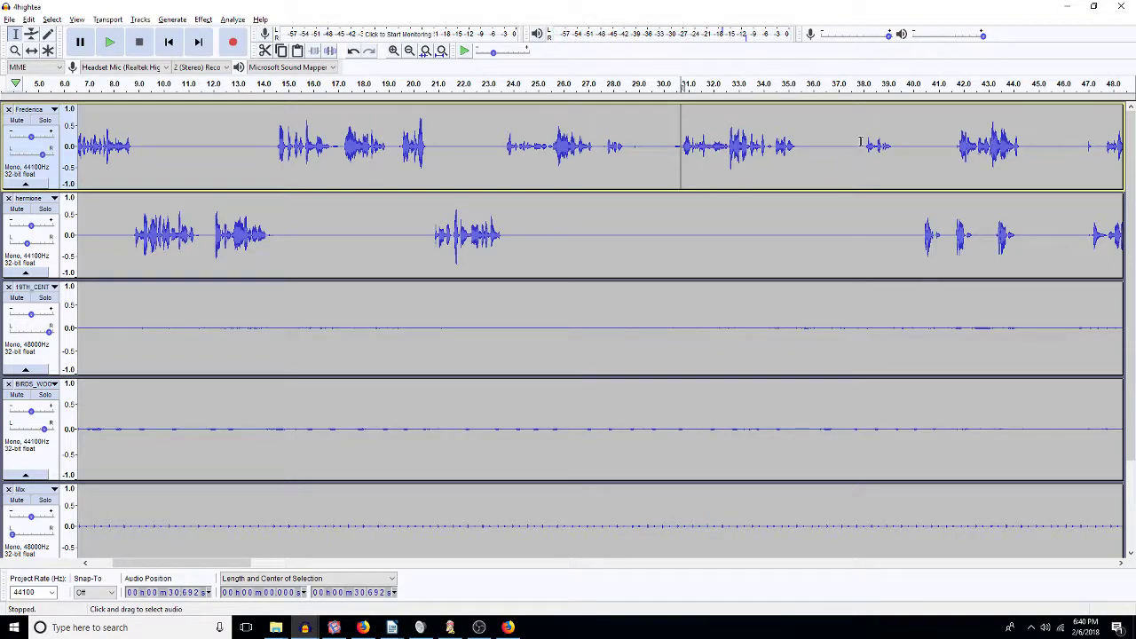
drag(951, 142, 502, 170)
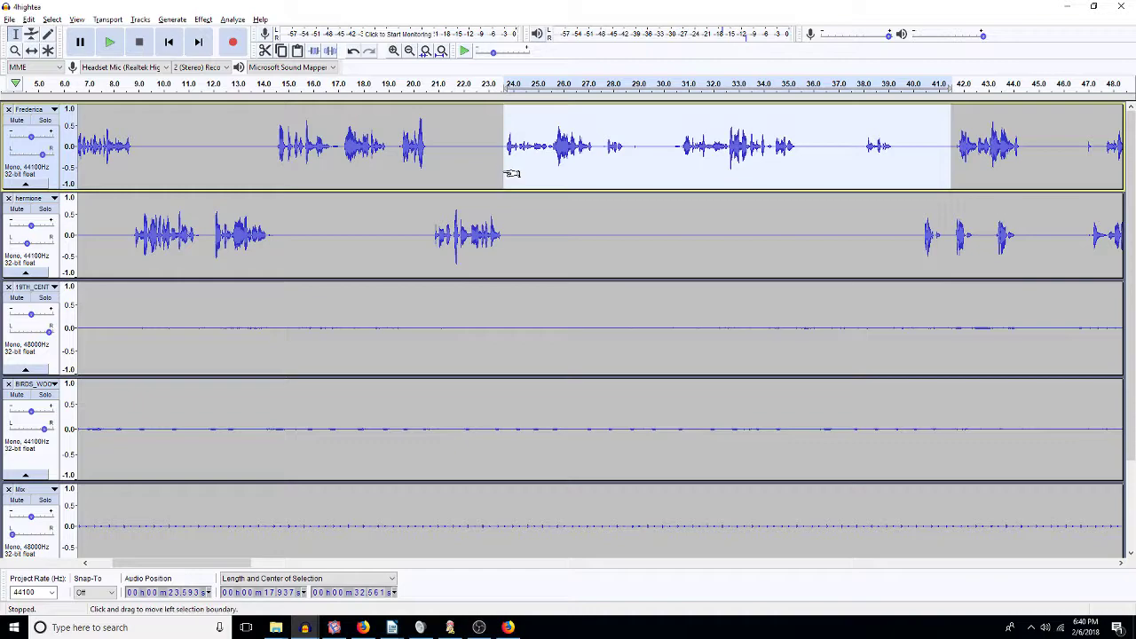
key(Delete)
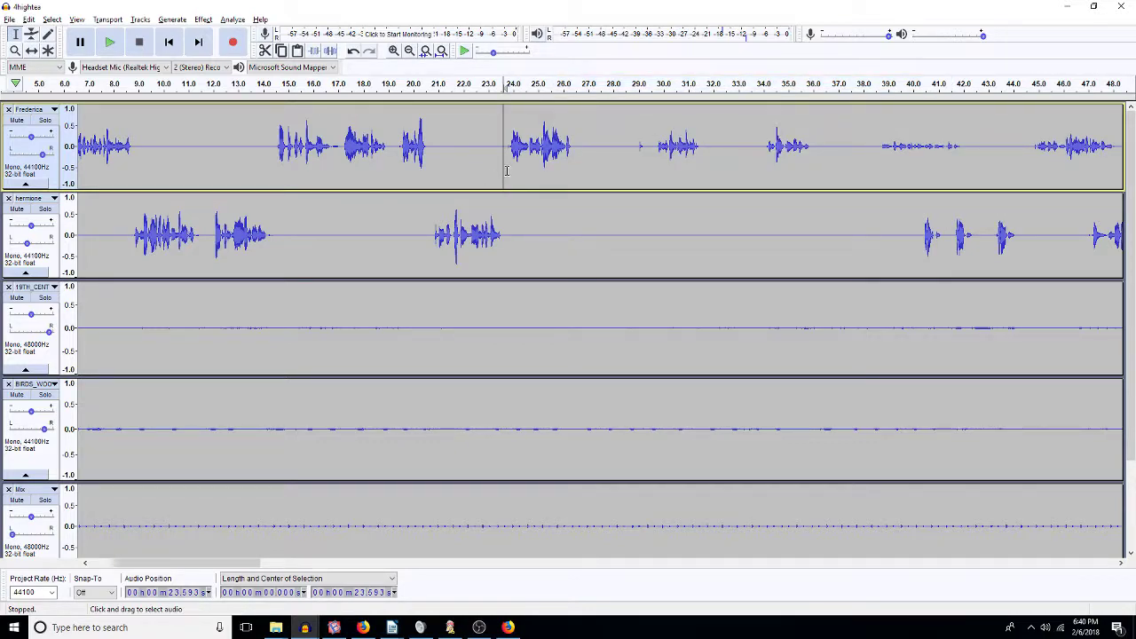
Step: Play the first voice track's reply from about 23.6 s and silence the track from about 26.6 s to 44.3 s
key(space)
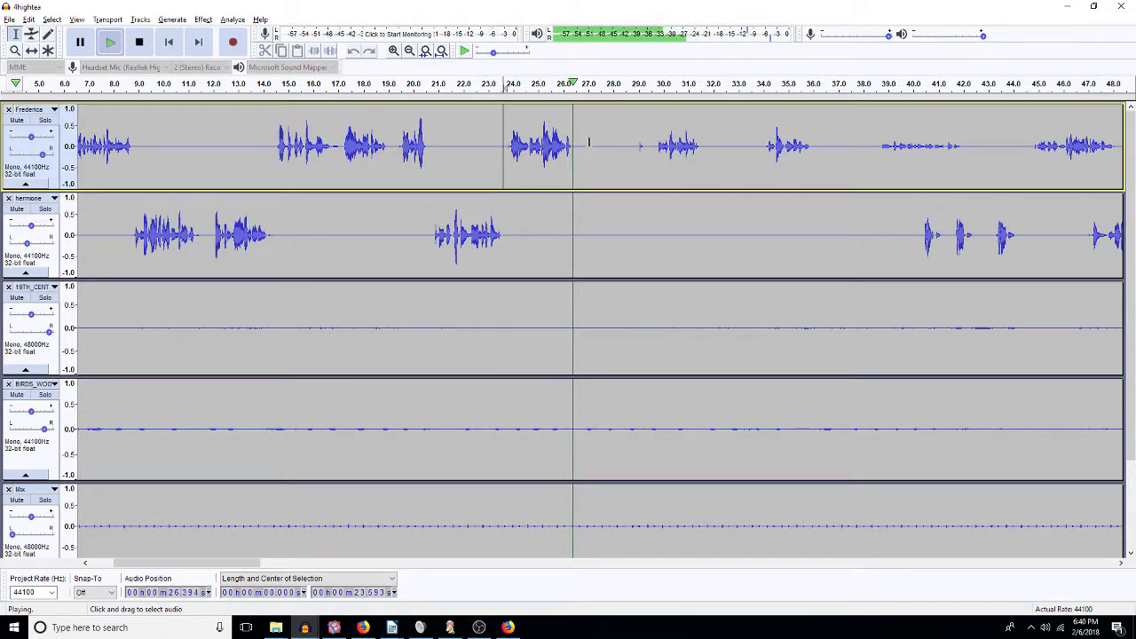
key(x)
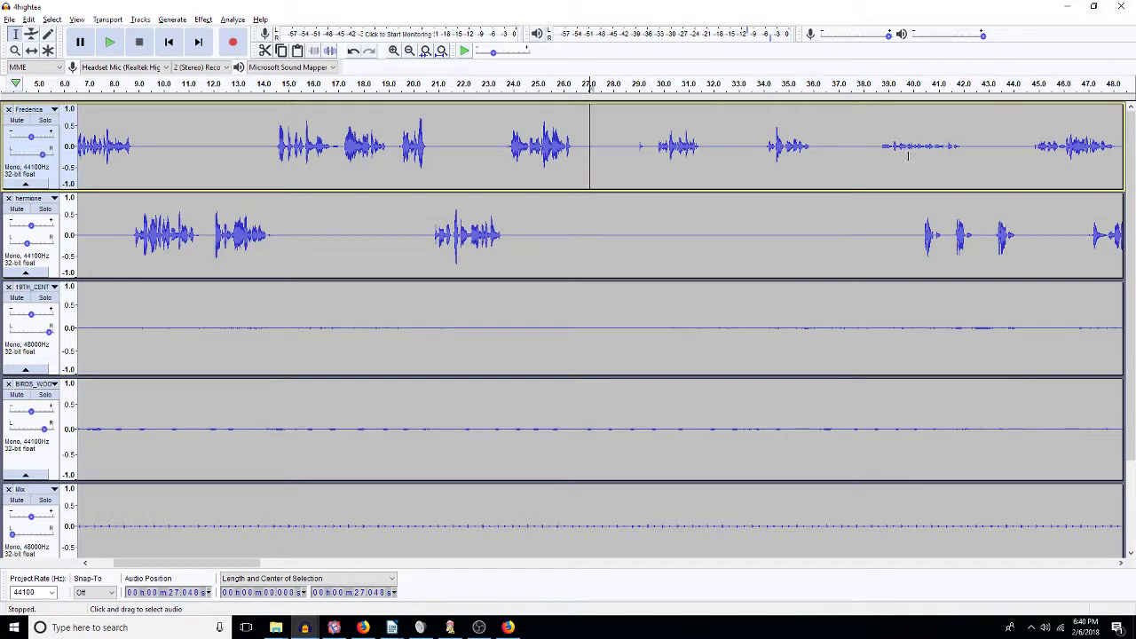
click(1021, 148)
drag(1021, 147, 578, 162)
key(ctrl+l)
Step: Delete the second voice track's gap from about 26.3 s to 40.2 s, and silence its repeated words from about 27.3 s to 33.2 s
drag(917, 243, 570, 241)
key(Delete)
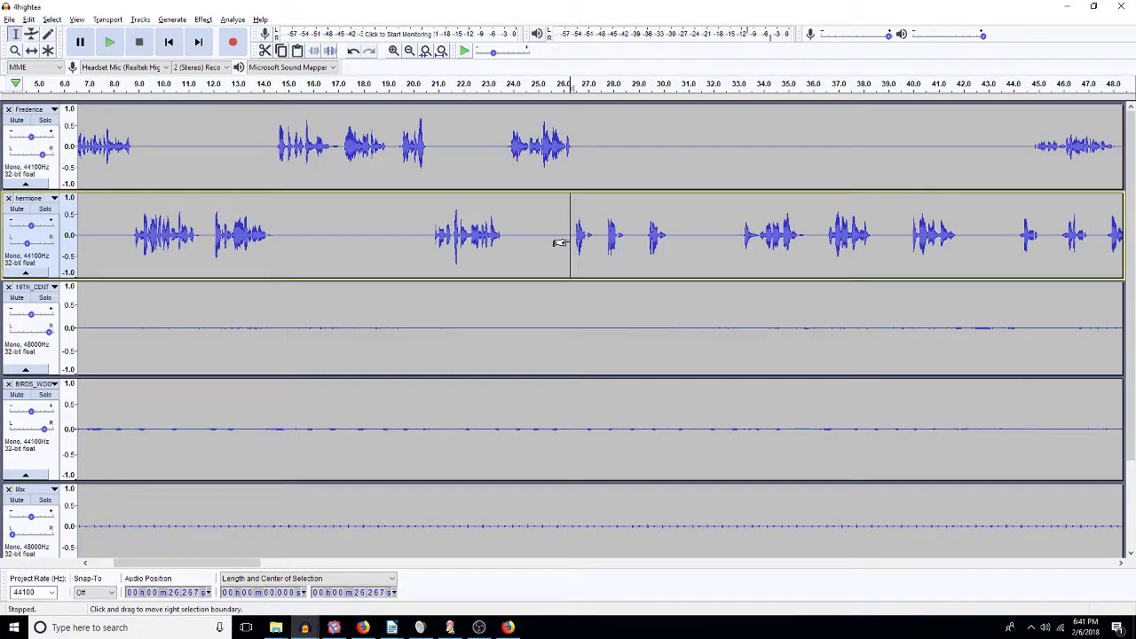
key(space)
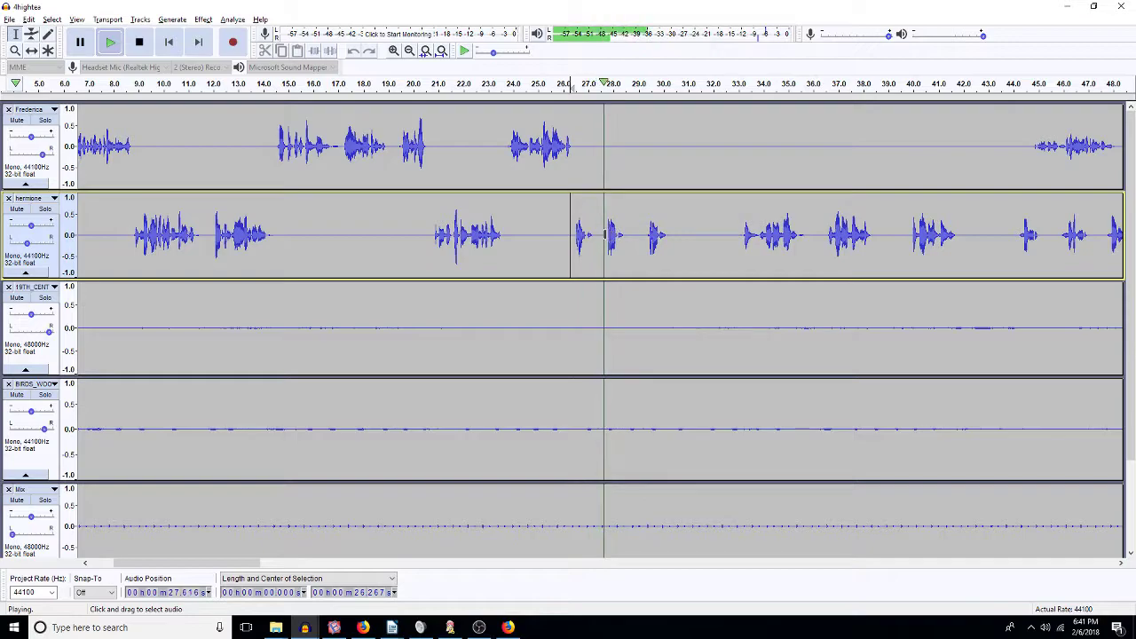
key(space)
drag(597, 238, 741, 252)
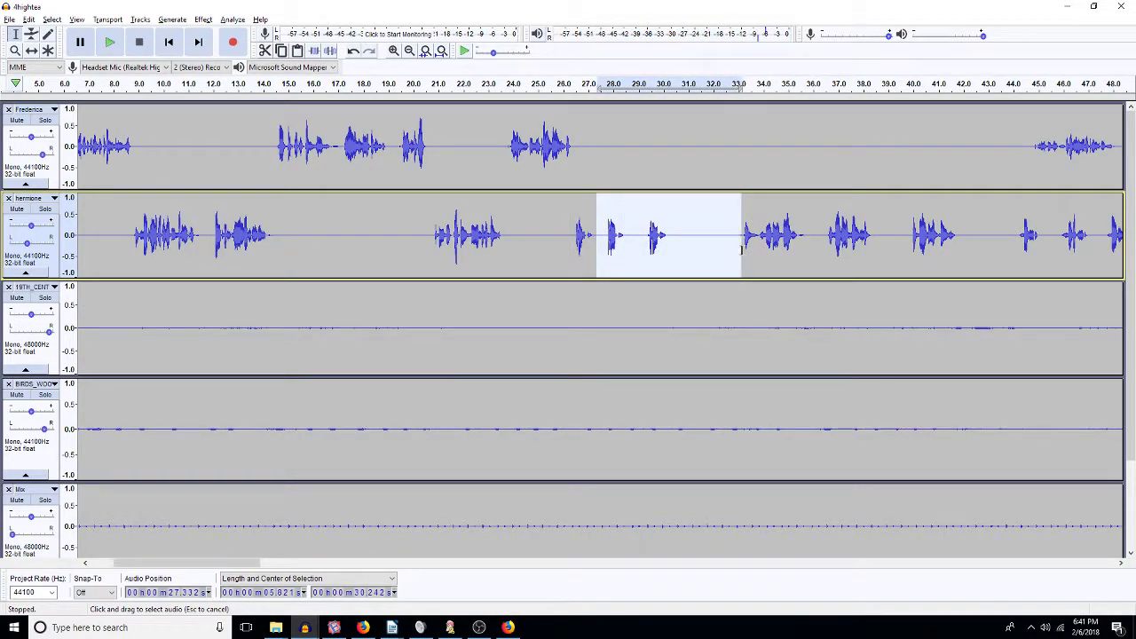
key(ctrl+l)
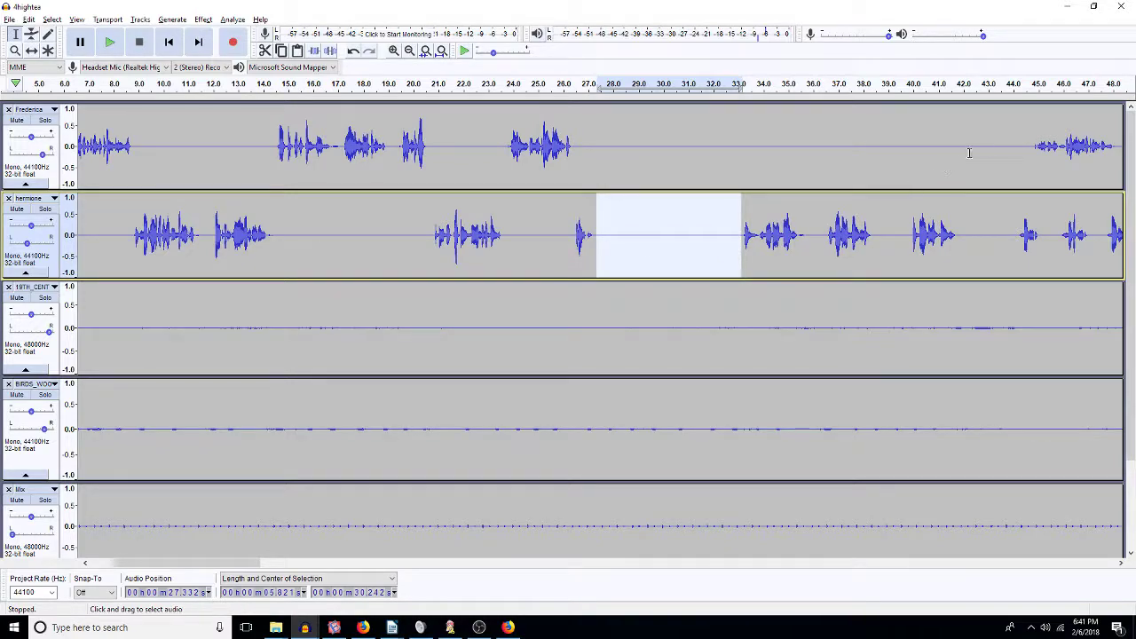
Step: Delete the first voice track's gap from about 27.4 s to 44.8 s and insert the copied 15.4 s of silence into the second at about 32.3 s
drag(1033, 145, 597, 162)
key(Delete)
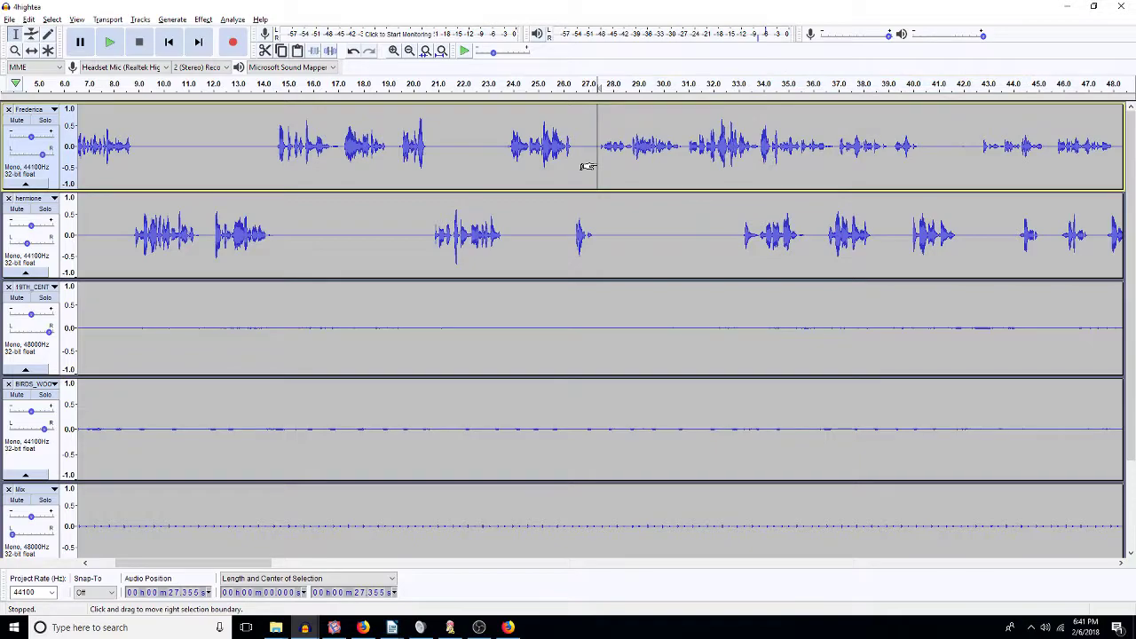
click(721, 238)
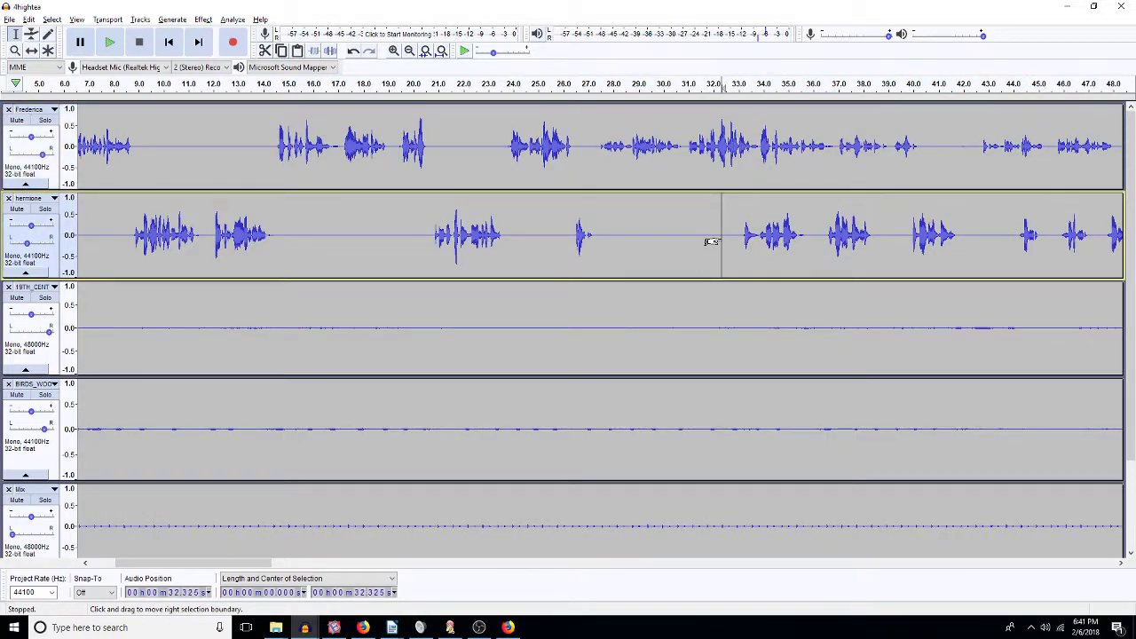
key(shift+End)
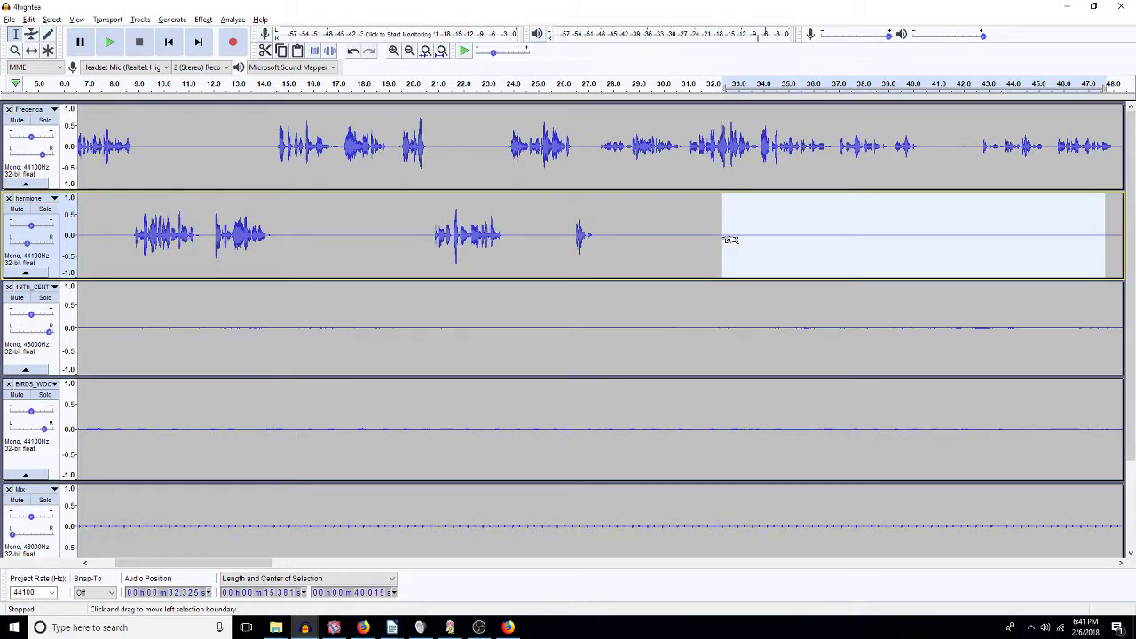
Step: Play the first voice track's long speech from about 27.2 s
click(1121, 563)
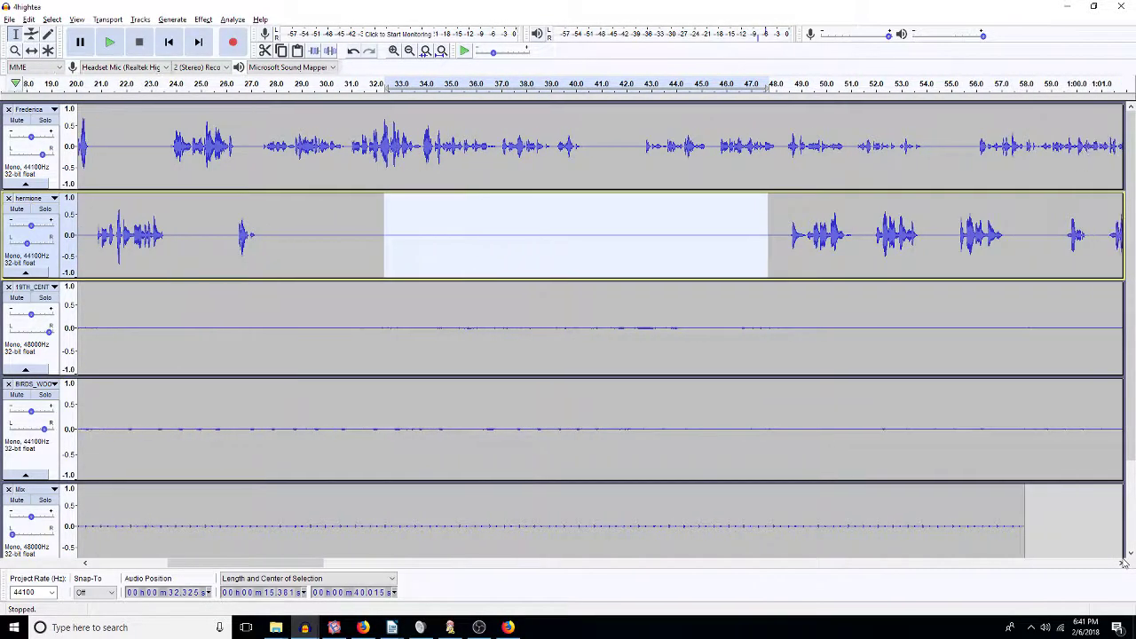
click(227, 145)
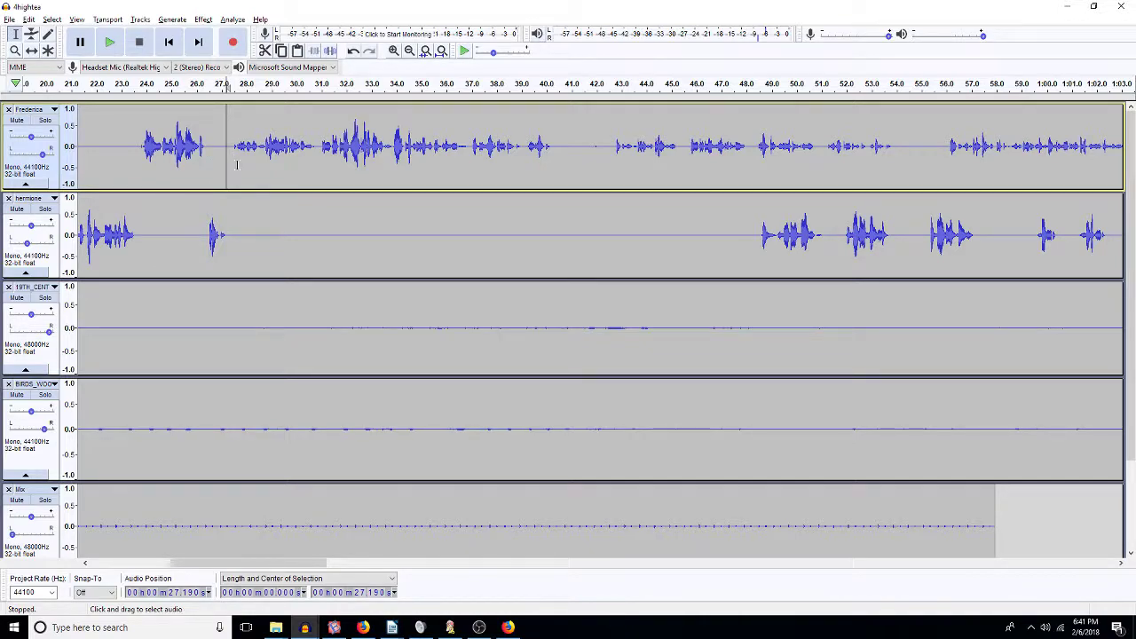
key(space)
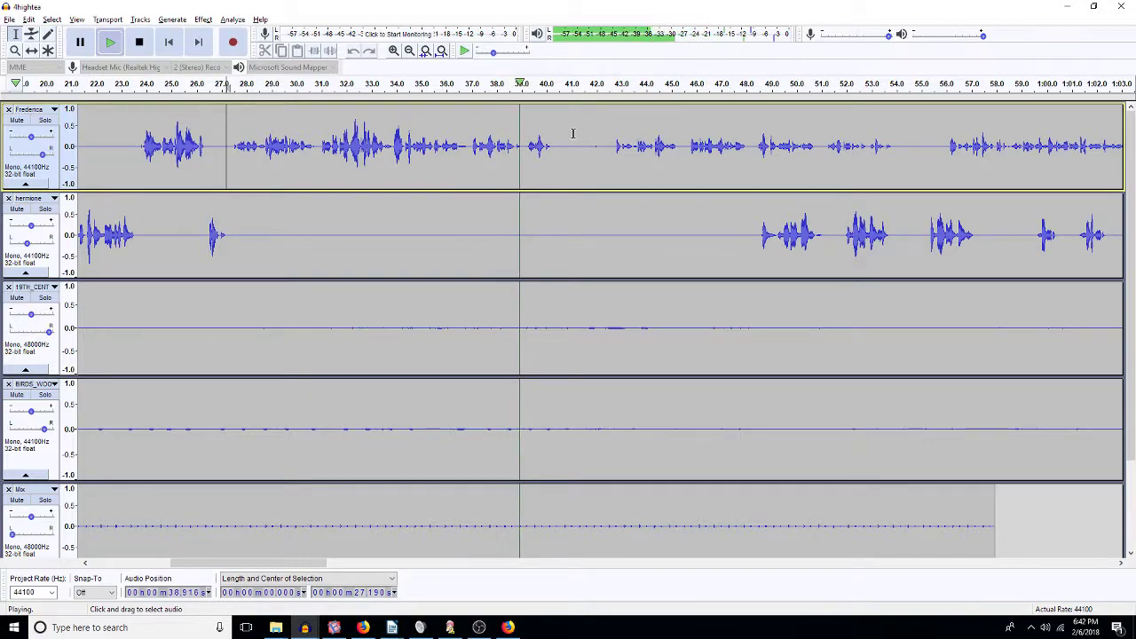
Step: Stop playback and apply a Low Pass Filter at 1000 Hz with 6 dB rolloff to the whole birds track
key(space)
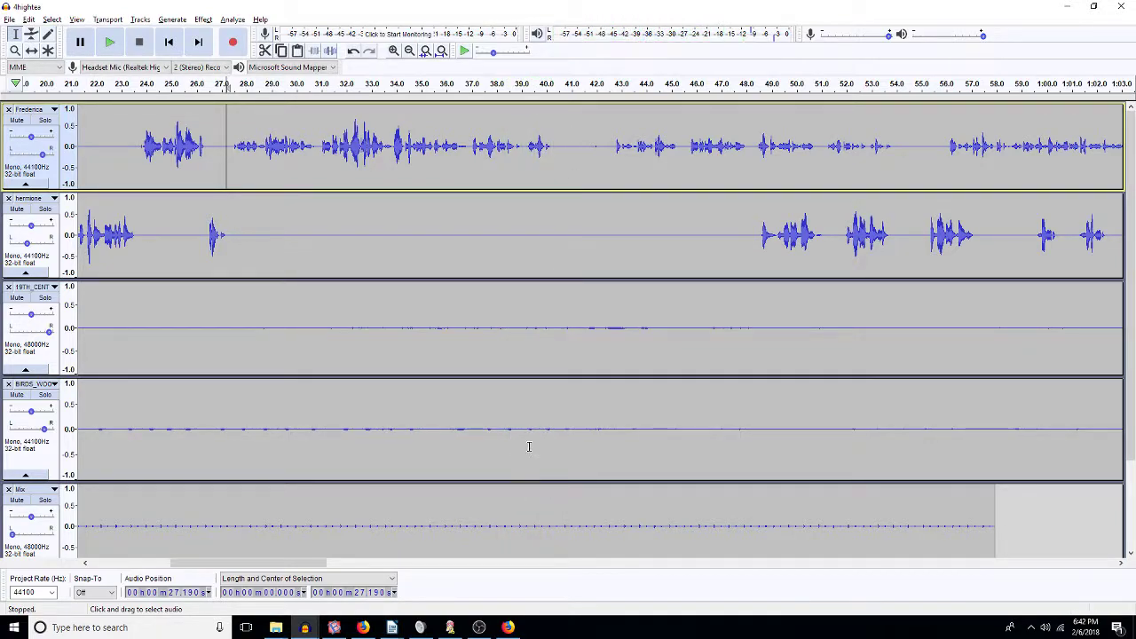
double_click(523, 453)
key(ctrl+r)
text(10)
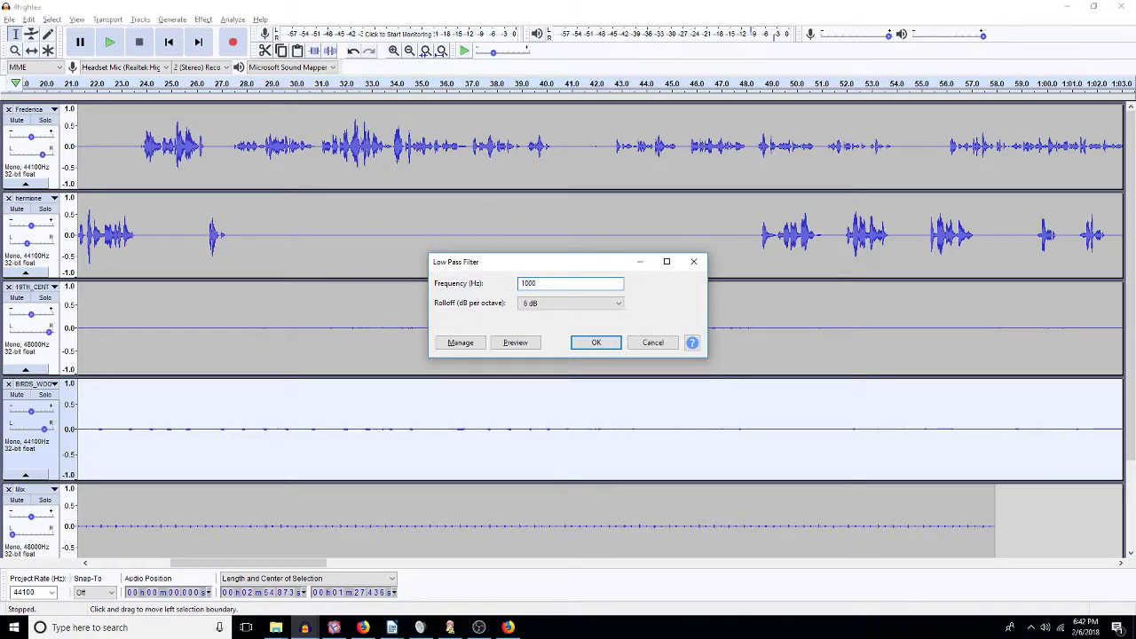
key(Return)
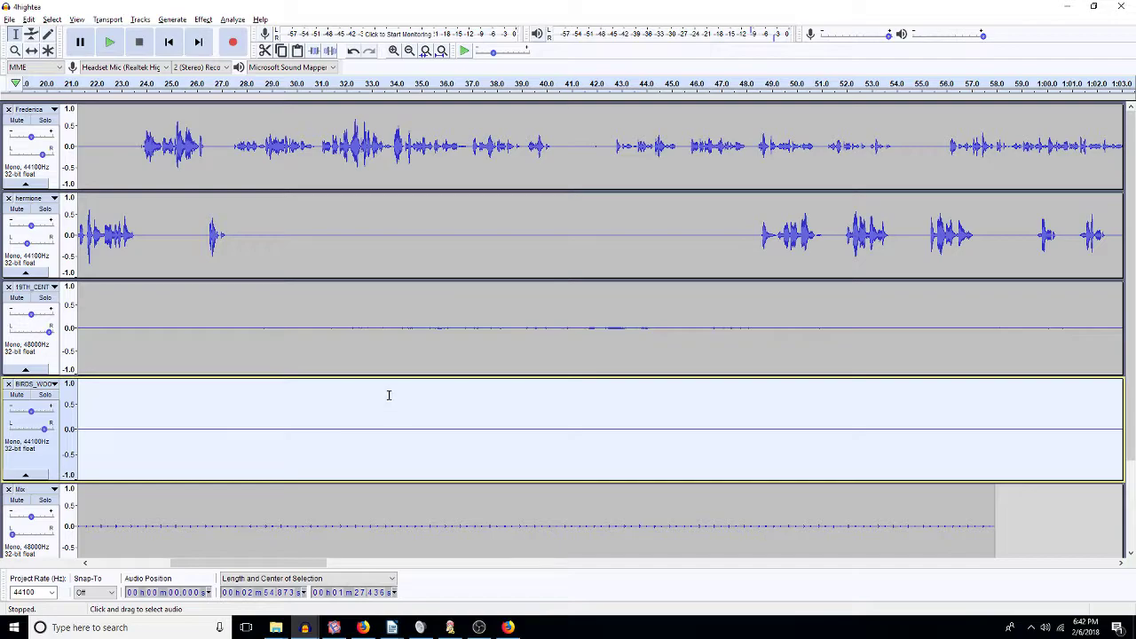
Step: Silence the first voice track from about 40.2 s to 73.6 s
click(563, 142)
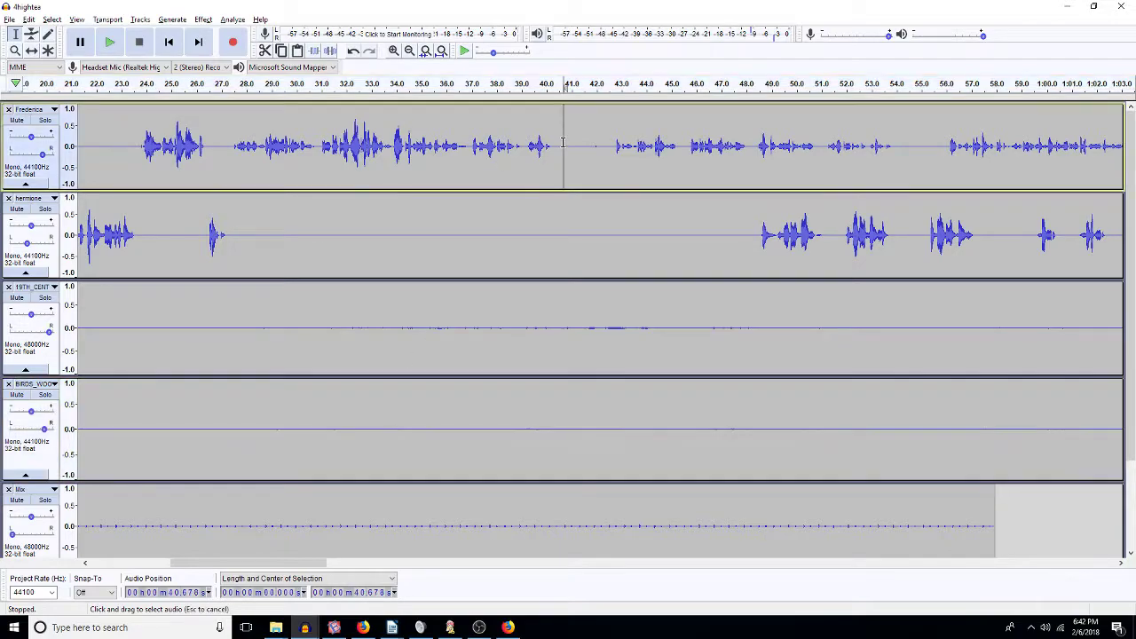
click(411, 52)
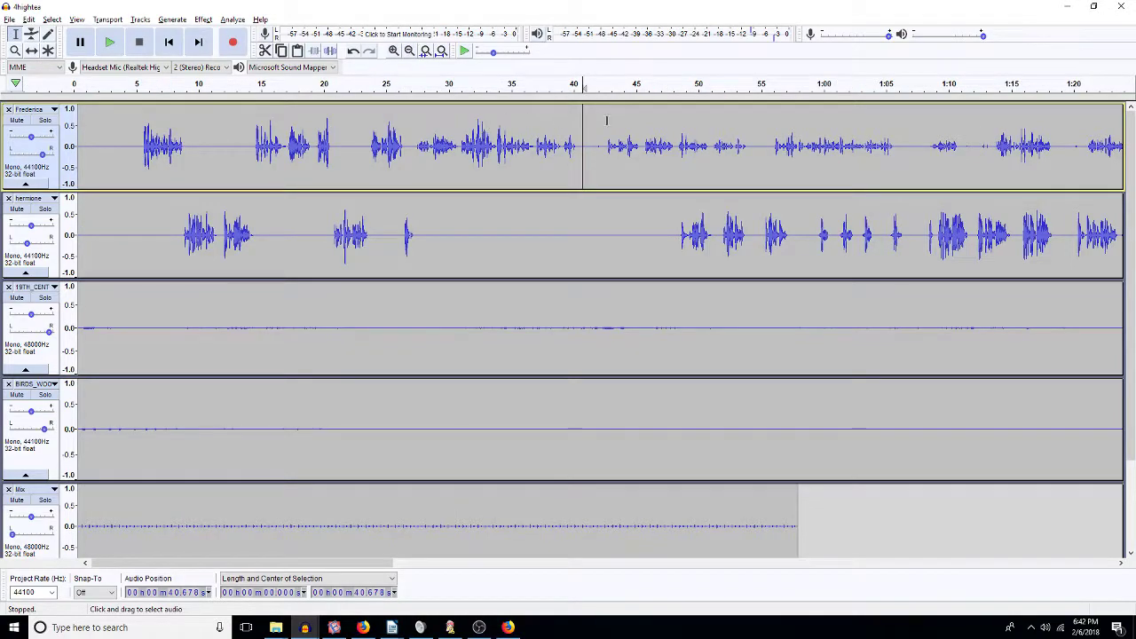
drag(929, 145, 576, 165)
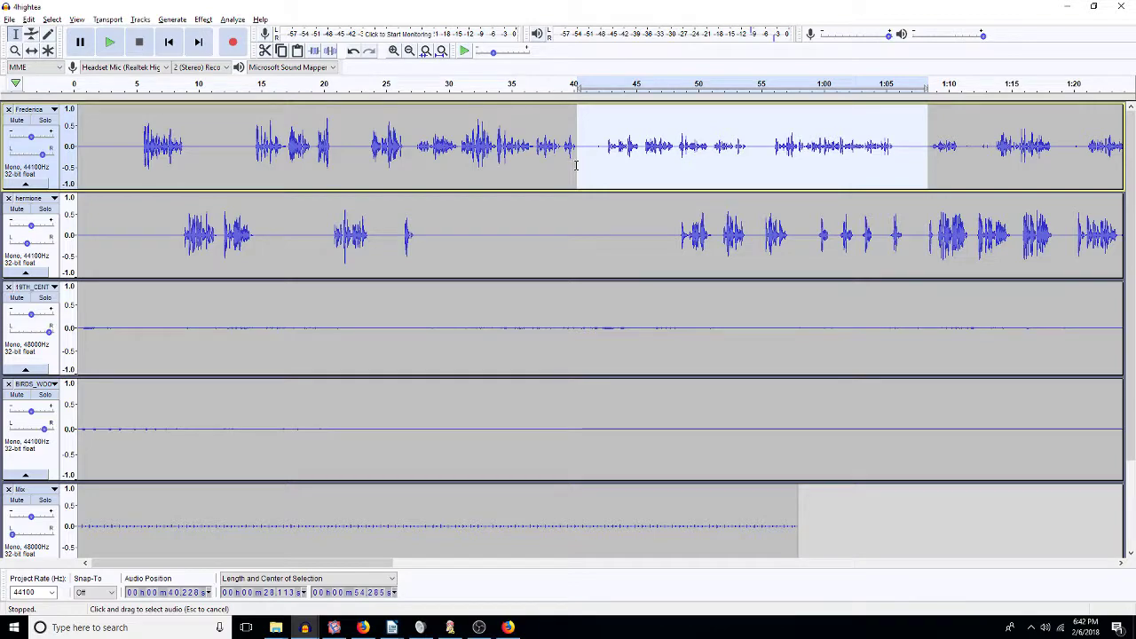
drag(995, 152, 575, 159)
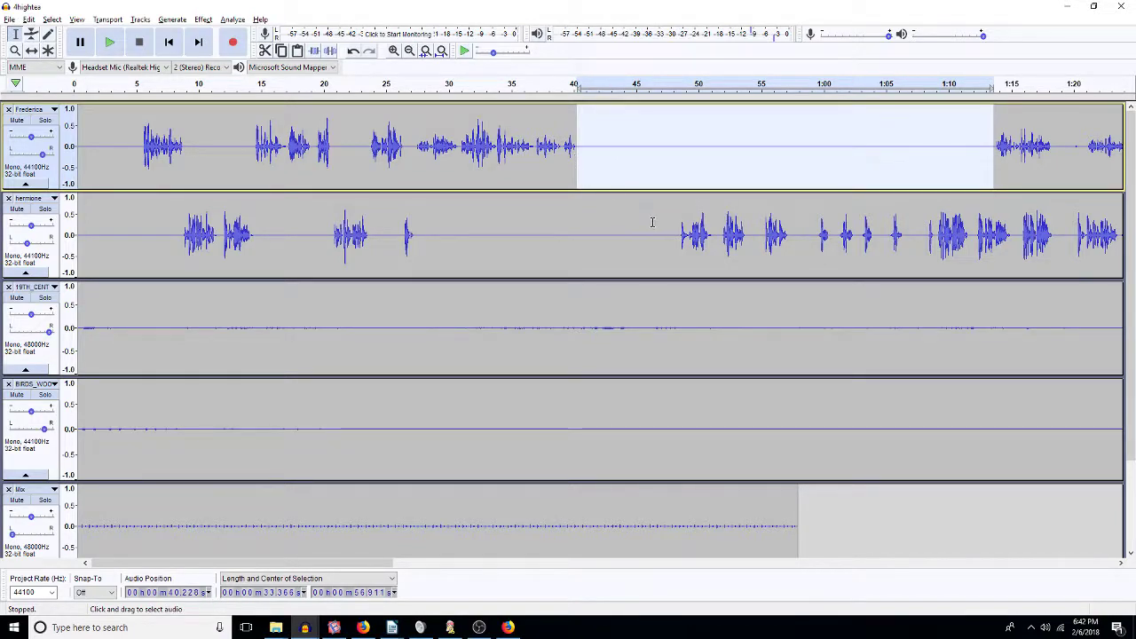
Step: Delete the second voice track's gap from about 40.4 s to 48.2 s, plus another 0.26 s of silence from about 40.3 s
click(677, 235)
drag(677, 235, 578, 227)
key(Delete)
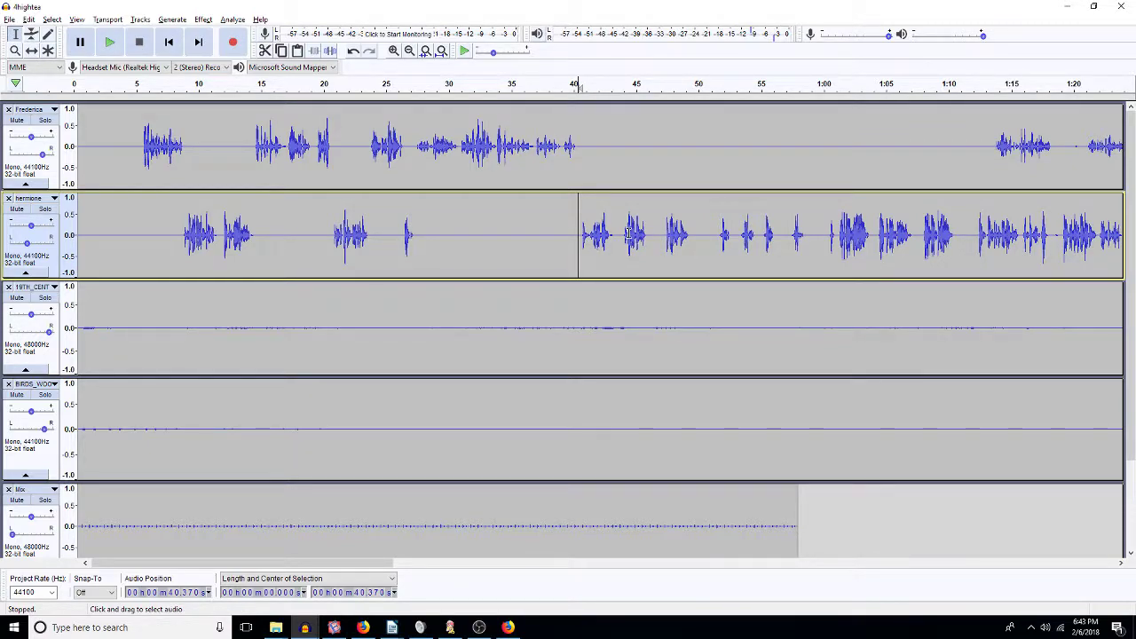
click(394, 51)
click(394, 50)
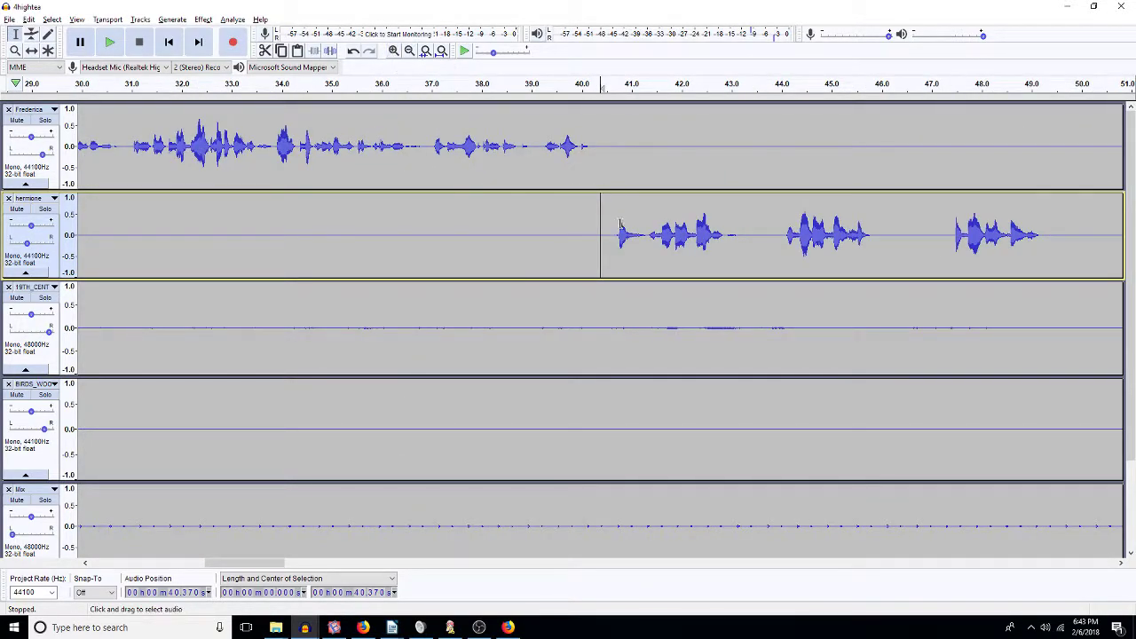
drag(610, 224, 597, 227)
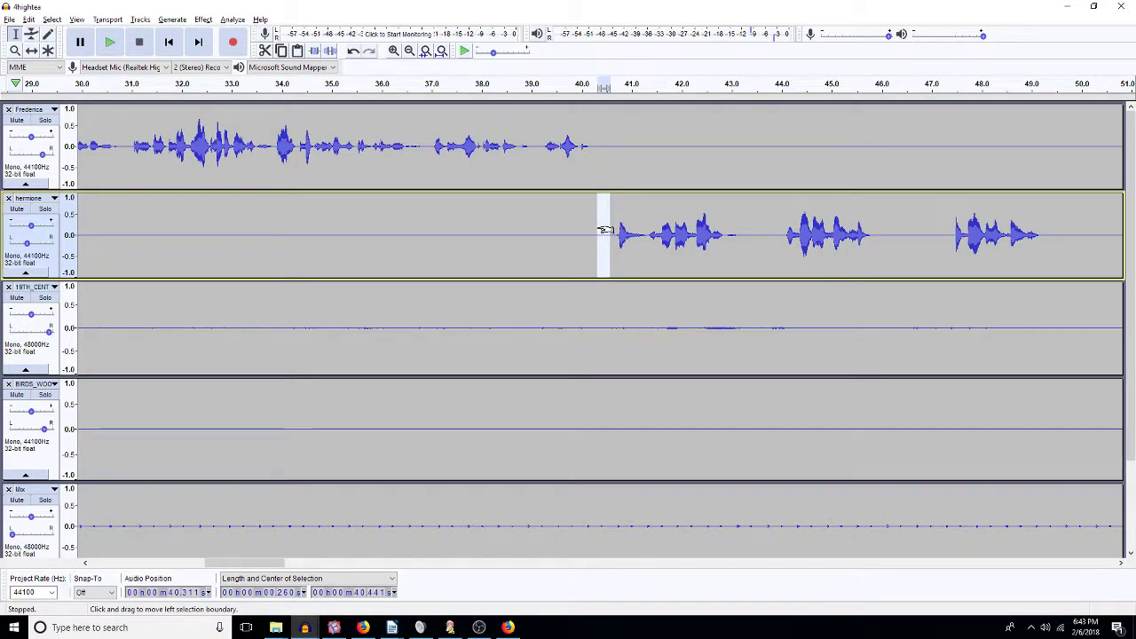
key(Delete)
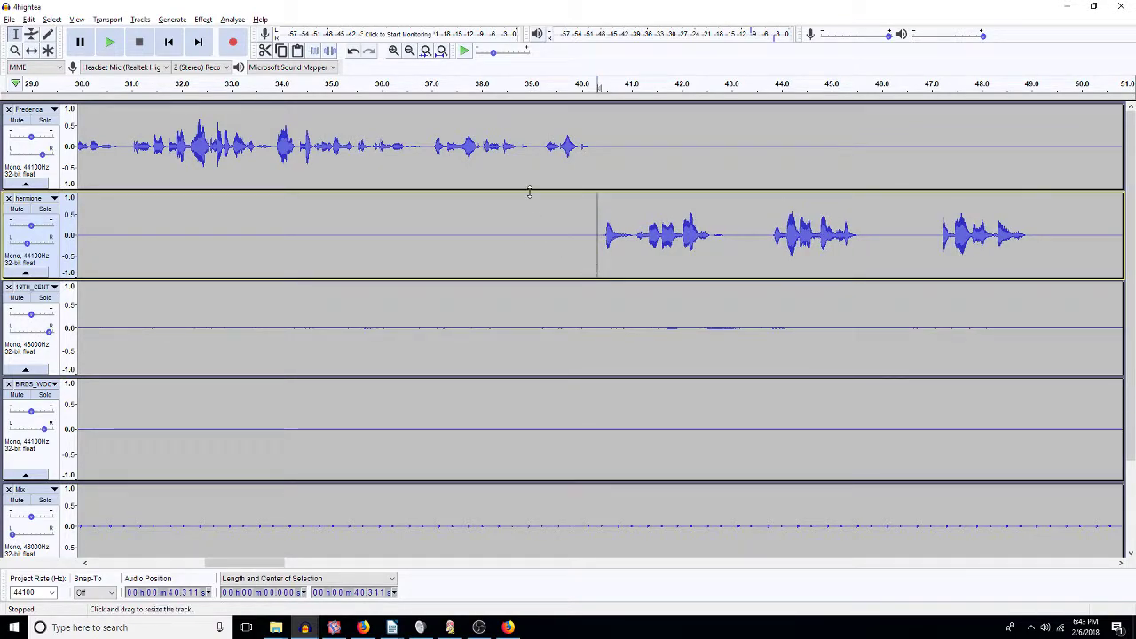
click(409, 50)
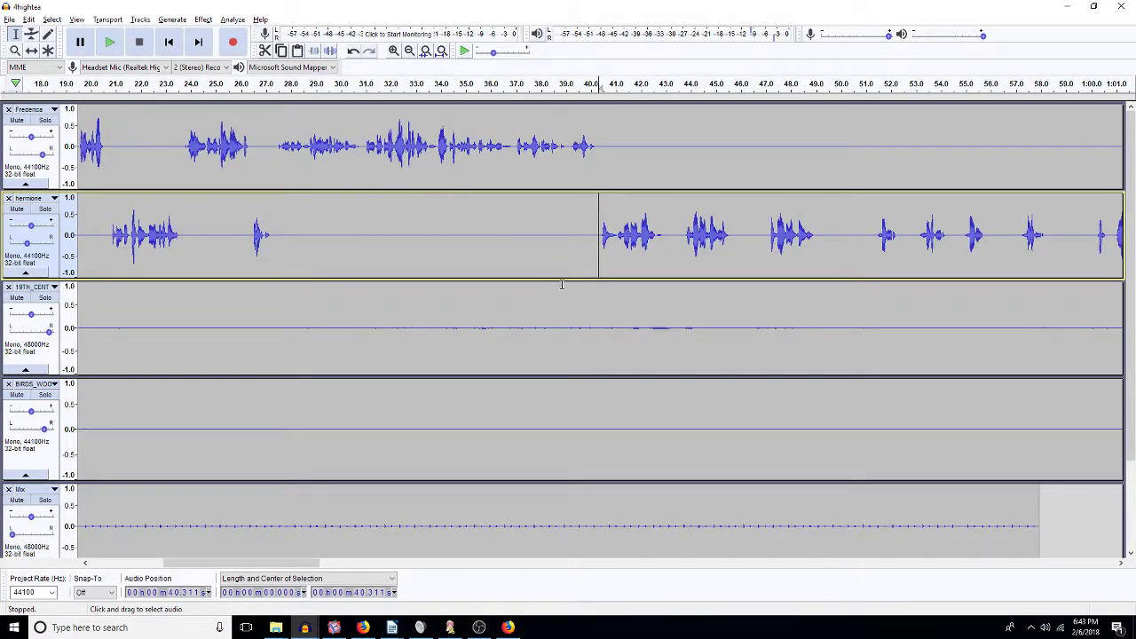
Step: Delete the second voice track's first take at about 40.3 s and silence its repeated take from about 42.4 s to 46.8 s
drag(1121, 564, 1122, 565)
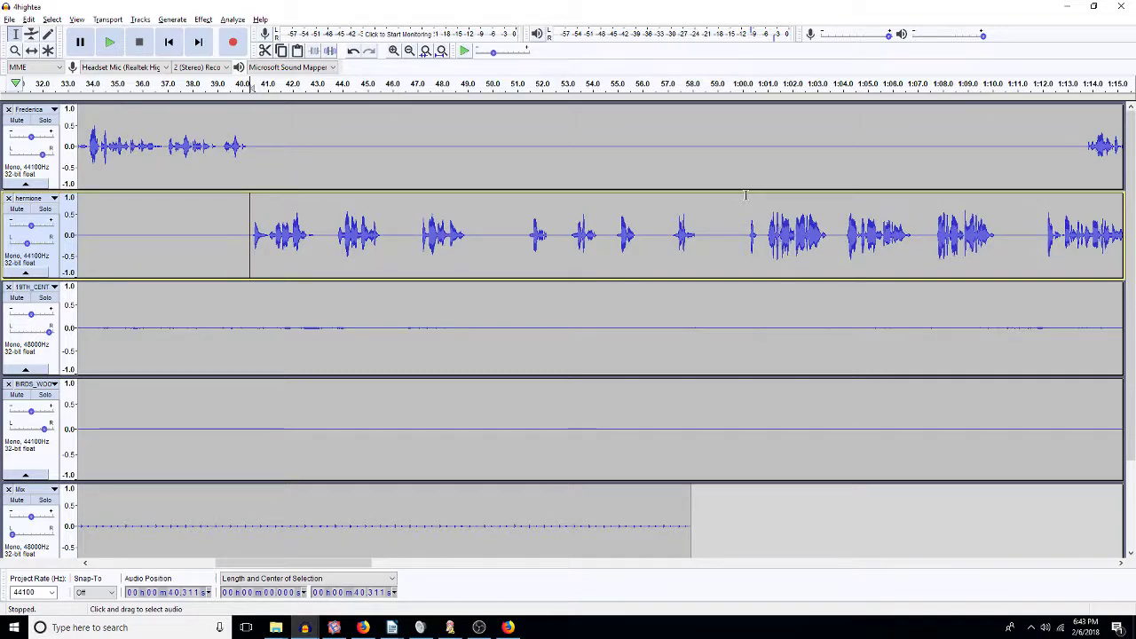
key(space)
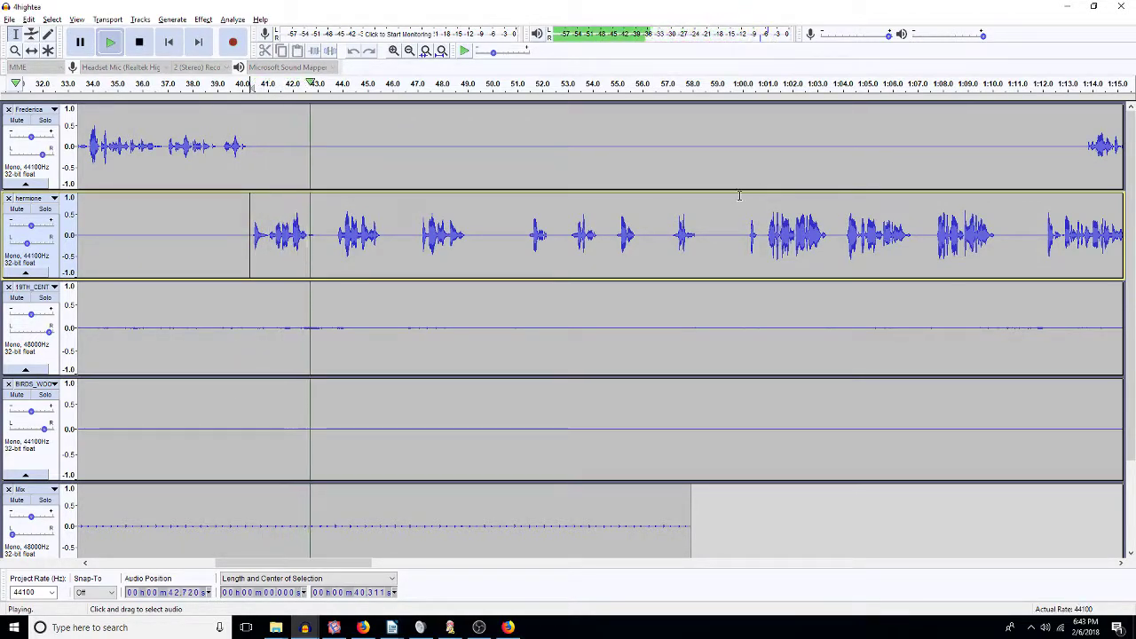
drag(320, 259, 523, 260)
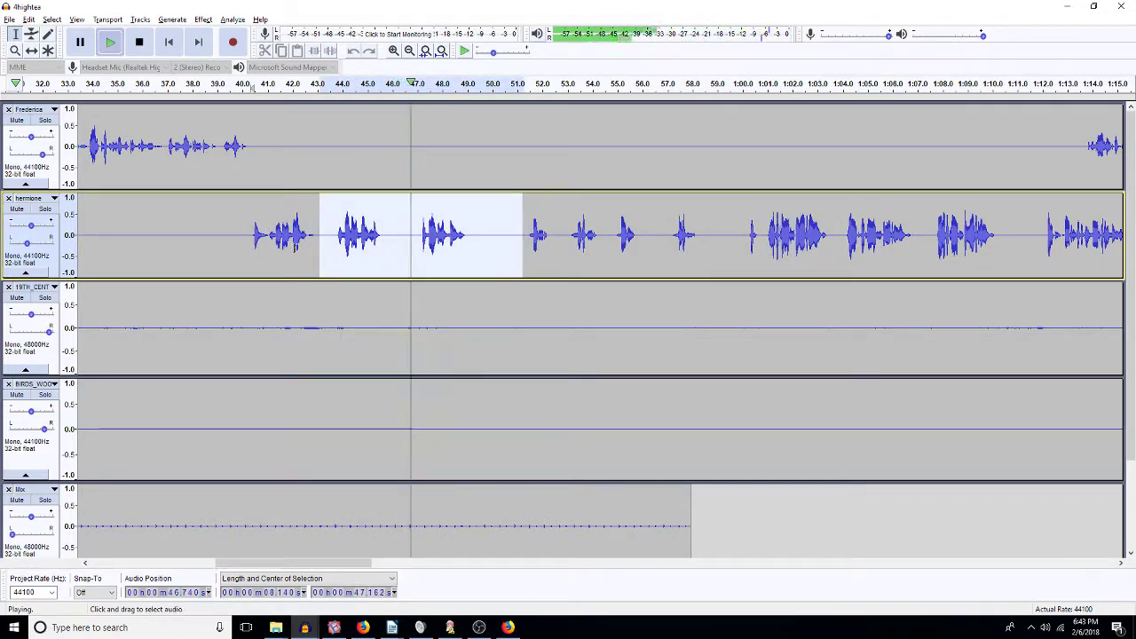
drag(335, 248, 412, 254)
key(space)
key(Delete)
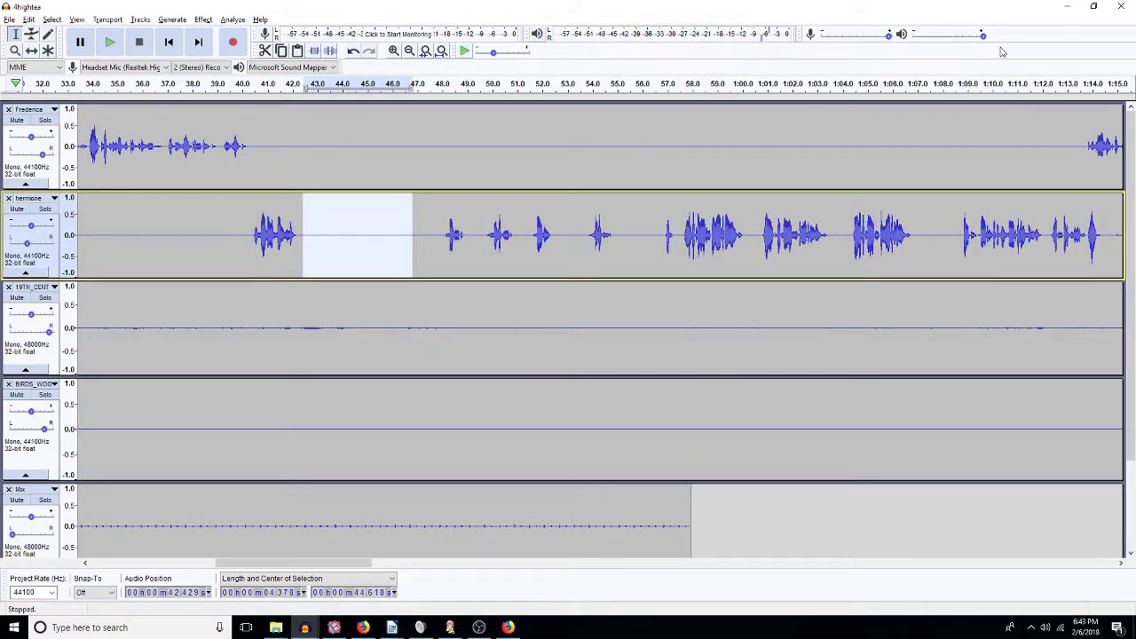
Step: Delete the first voice track's gap from about 42.4 s to 73.6 s and play the joined dialogue from there
drag(1079, 145, 303, 154)
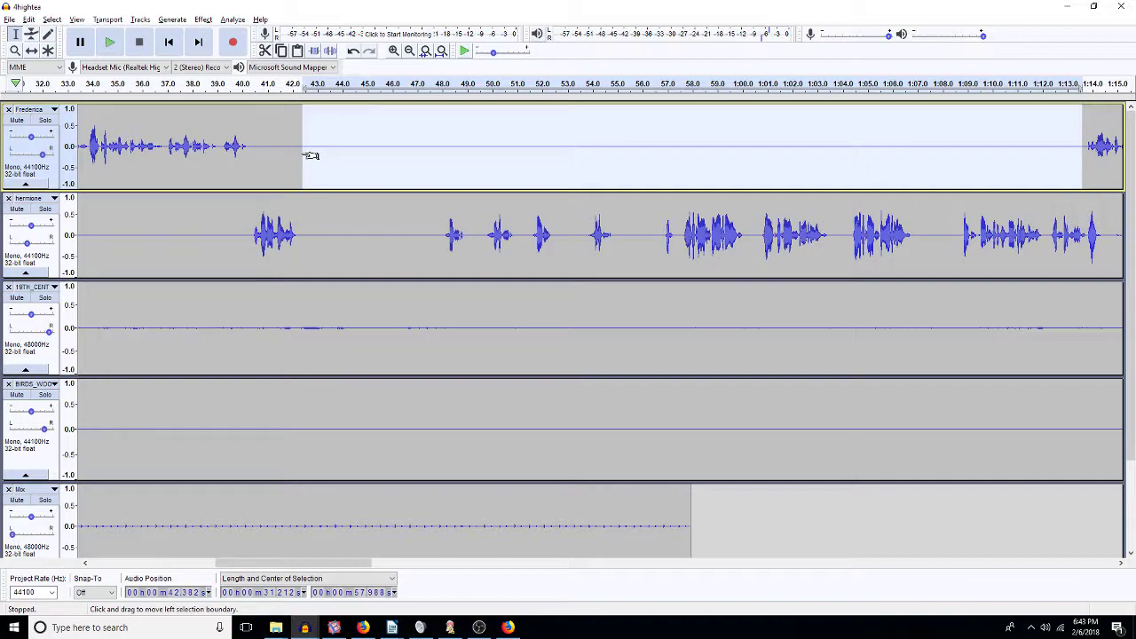
key(Delete)
key(space)
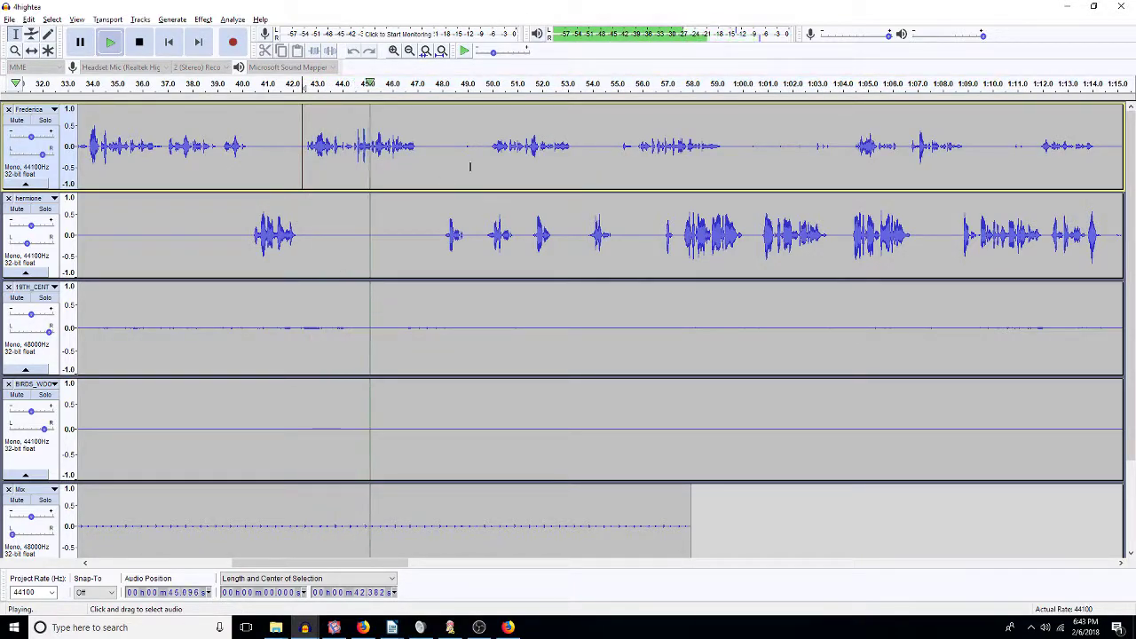
key(space)
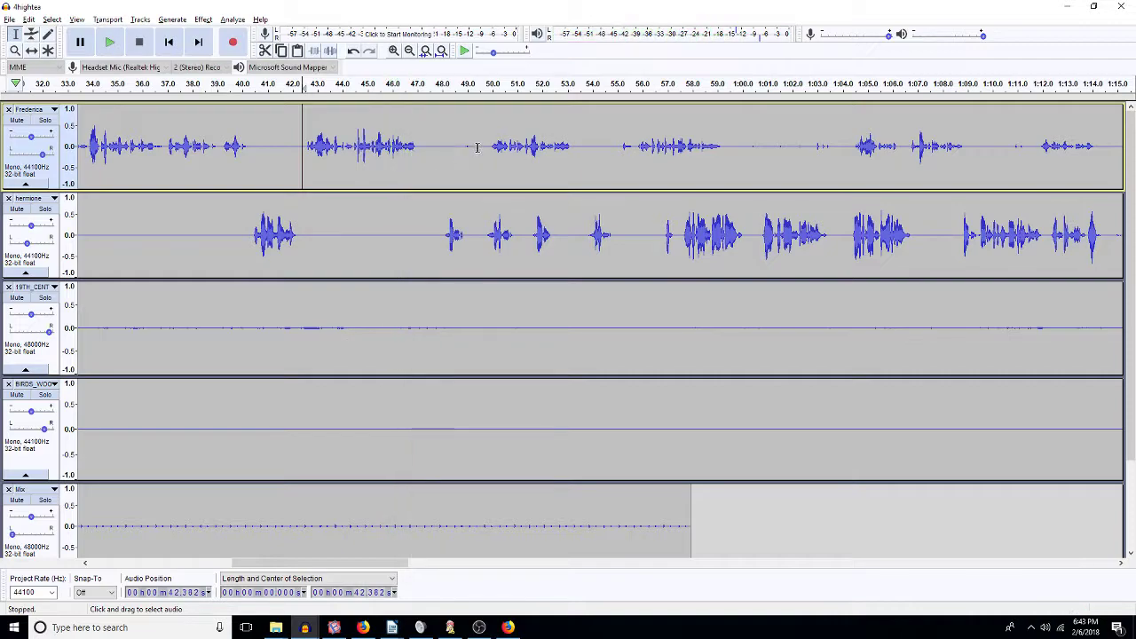
Step: Solo the first voice track and play it from about 49.8 s and again from about 43.6 s
click(488, 147)
click(46, 122)
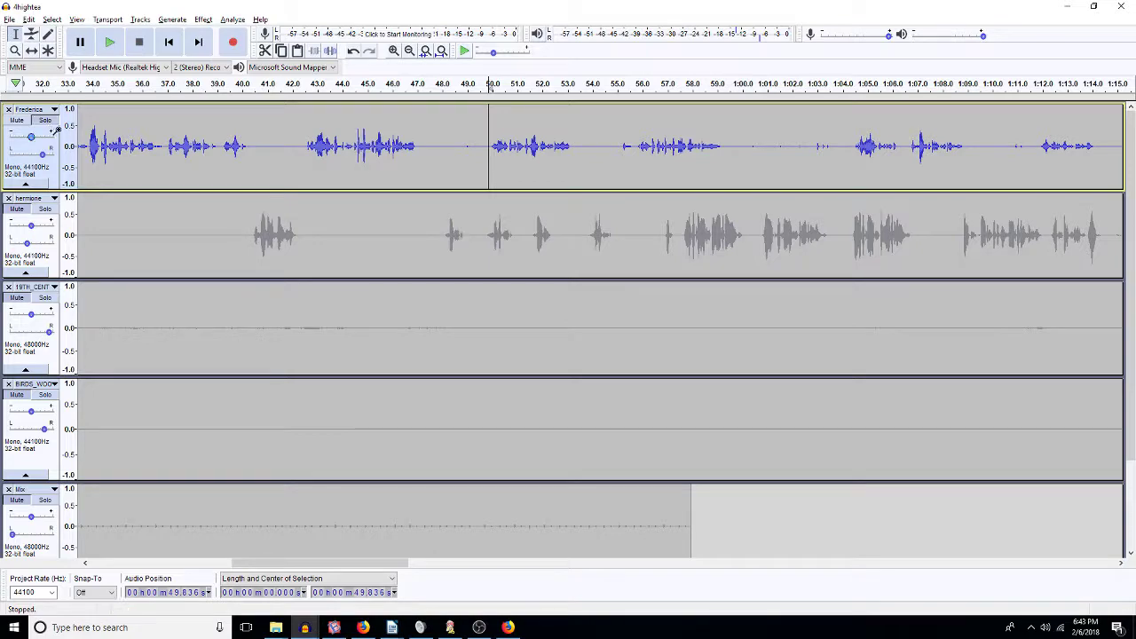
key(space)
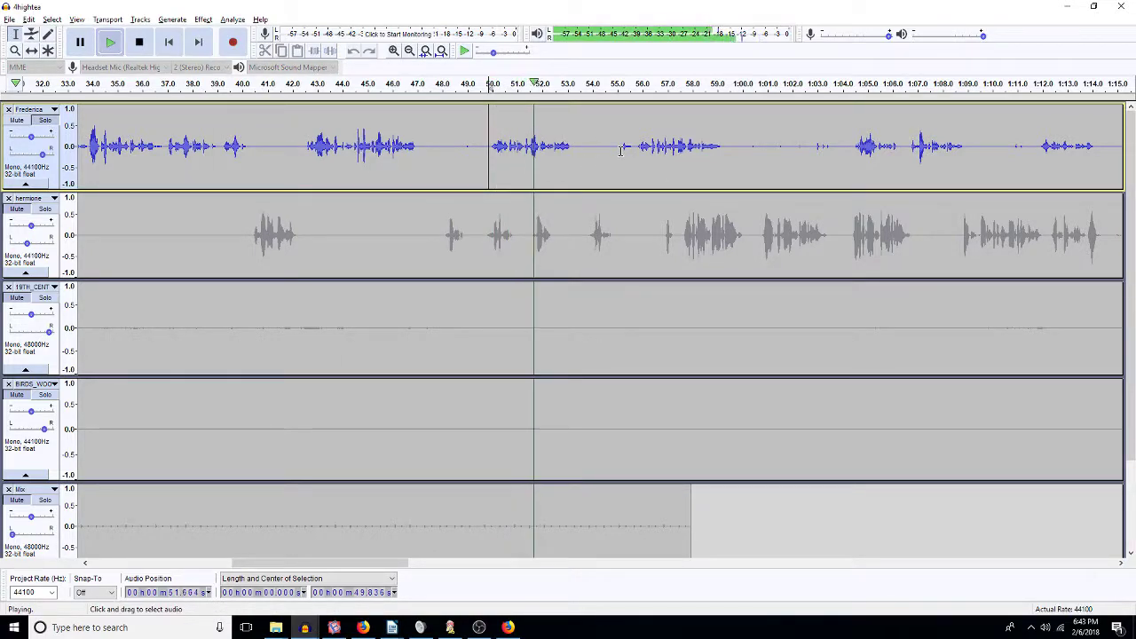
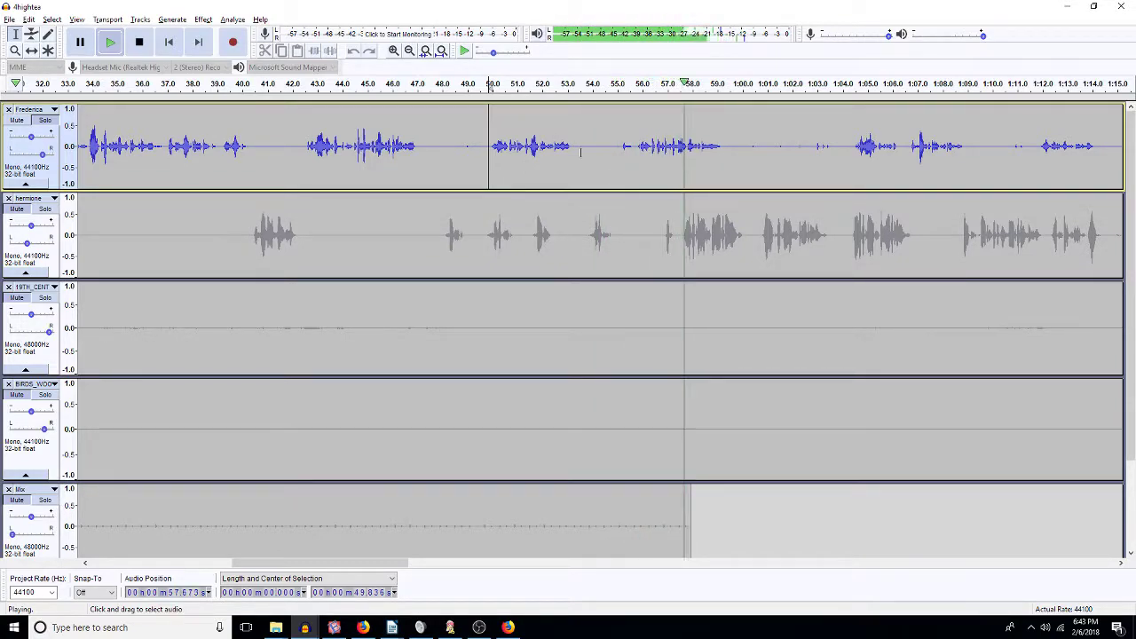
key(space)
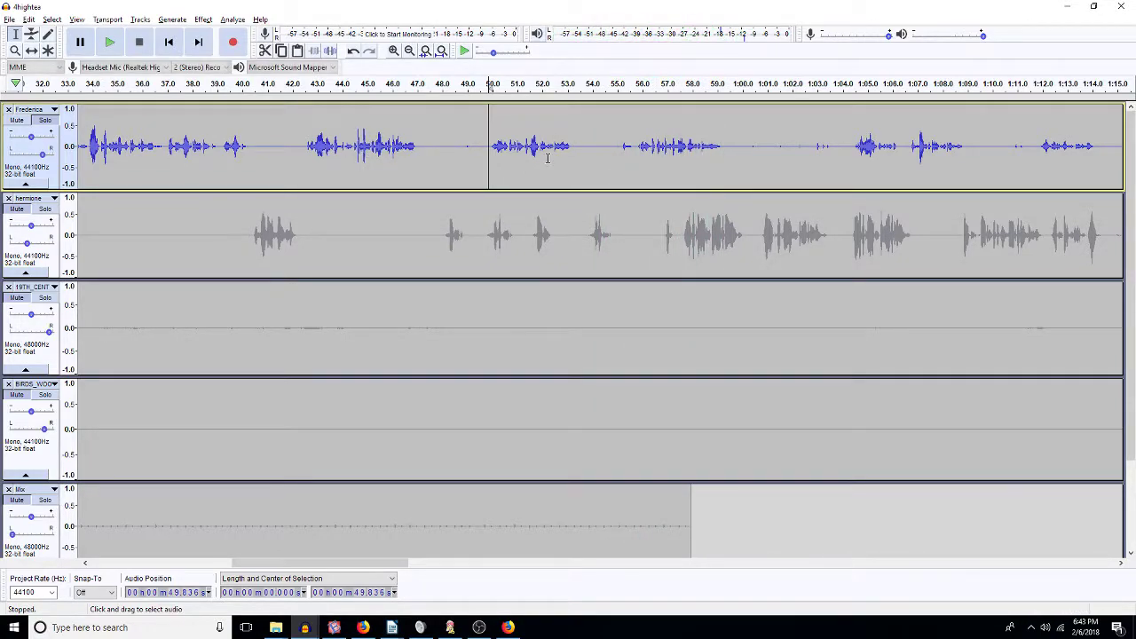
click(331, 147)
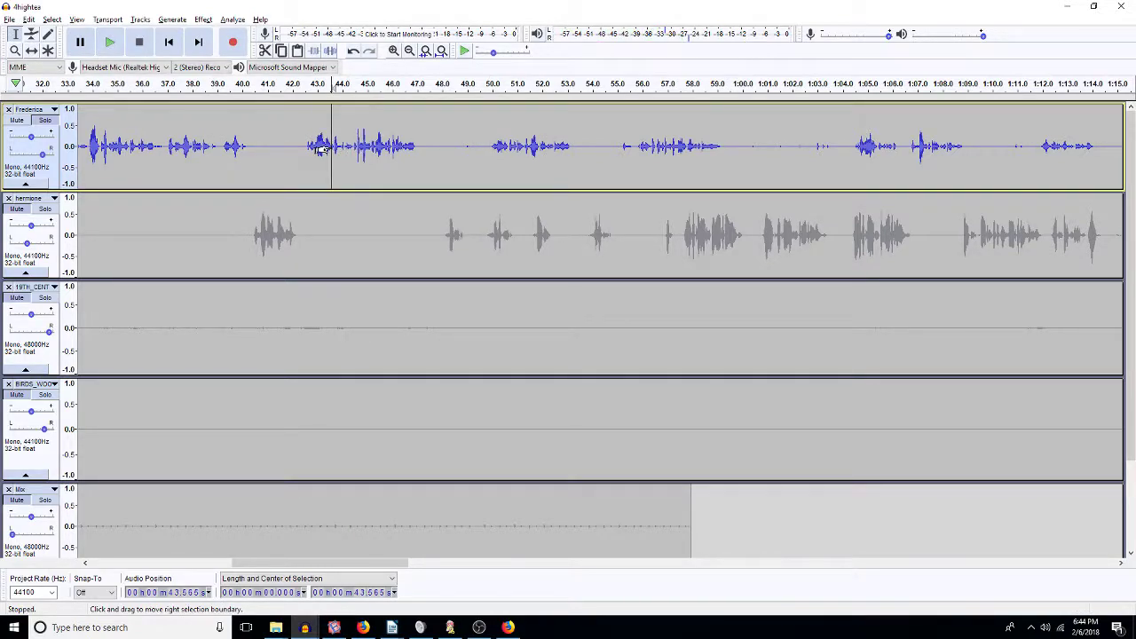
key(space)
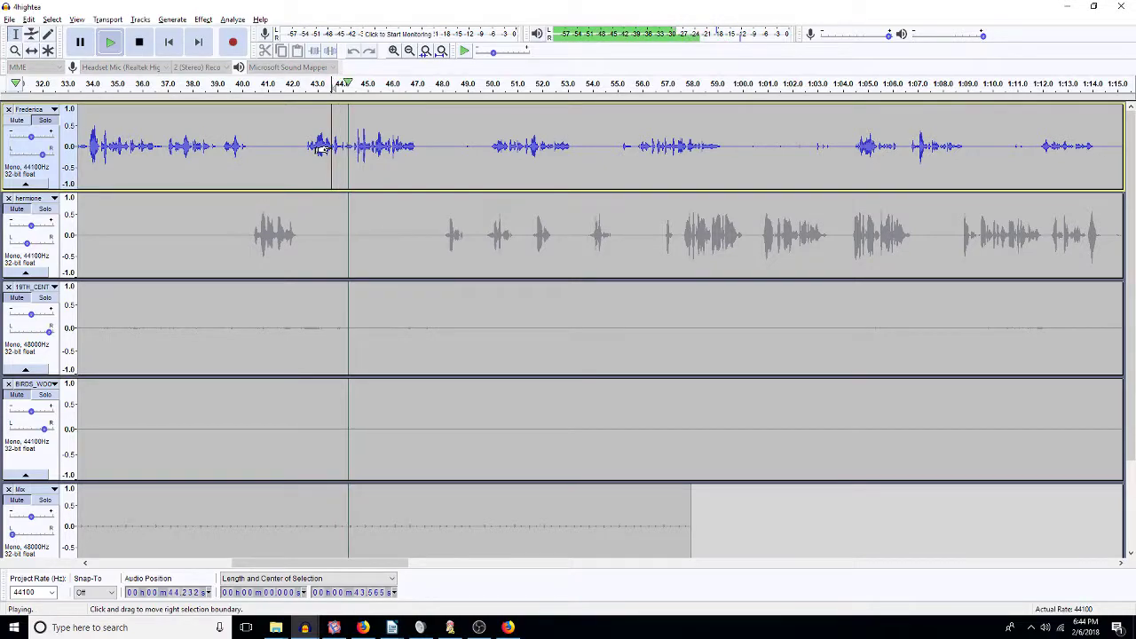
key(space)
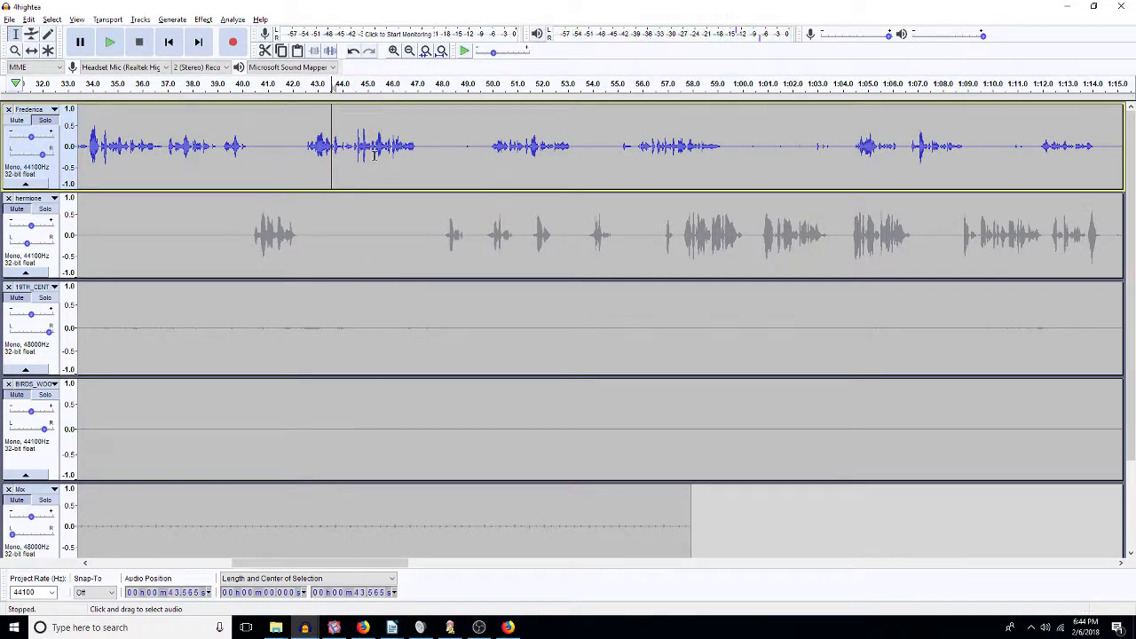
Step: Play the first voice track's line around 45 s in close-up and delete about 0.06 s of it from about 45.18 s
drag(355, 155, 383, 164)
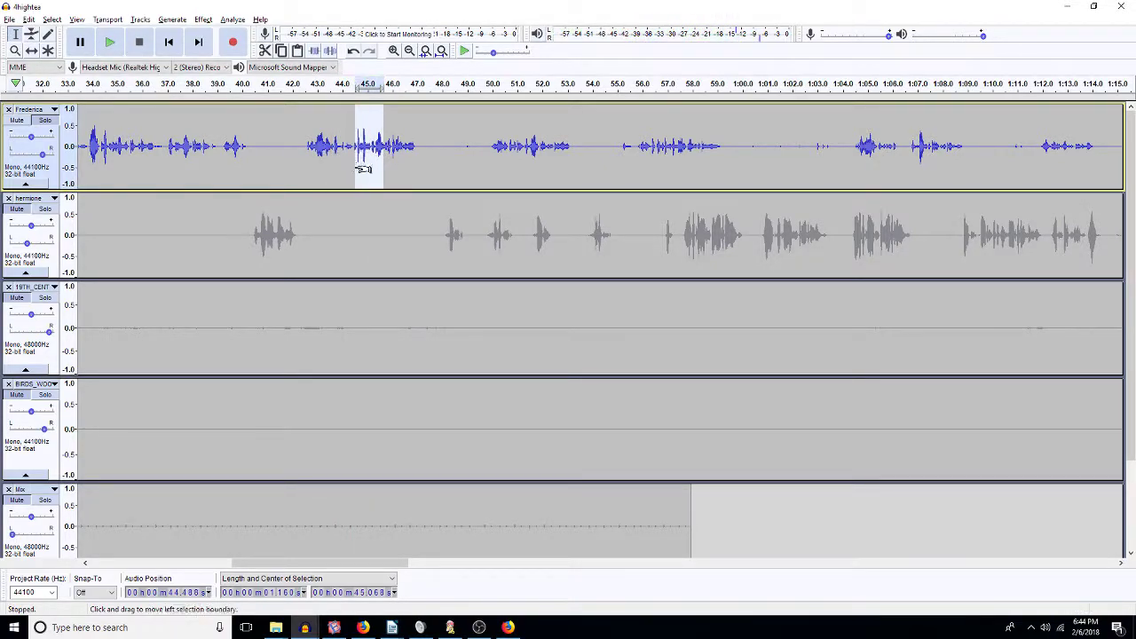
click(393, 51)
click(393, 51)
click(394, 50)
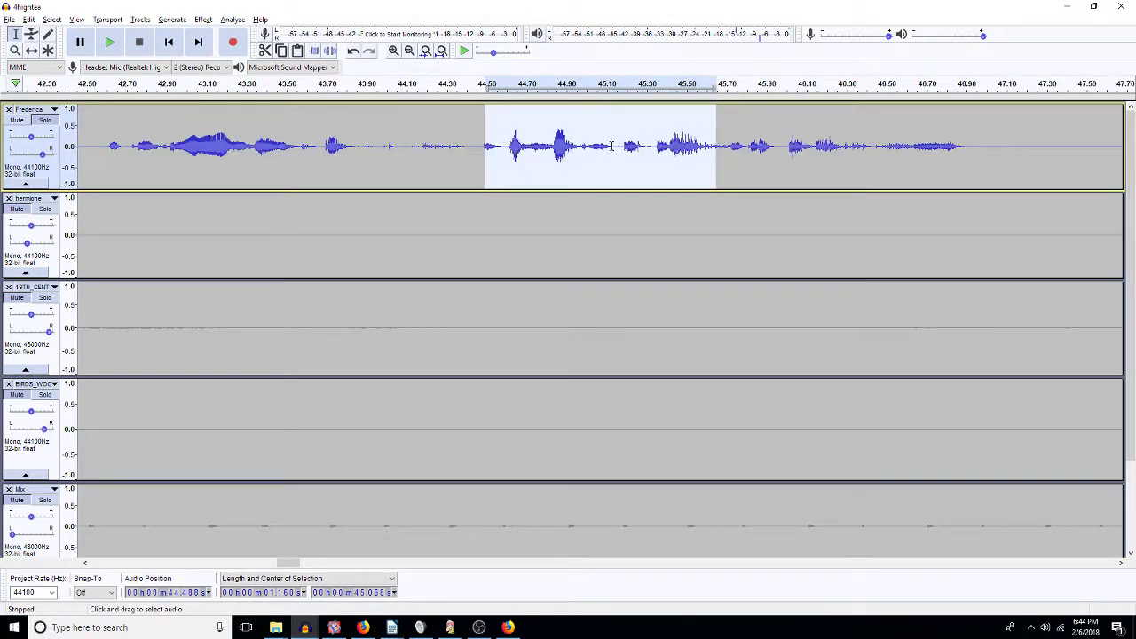
drag(654, 165, 577, 166)
key(space)
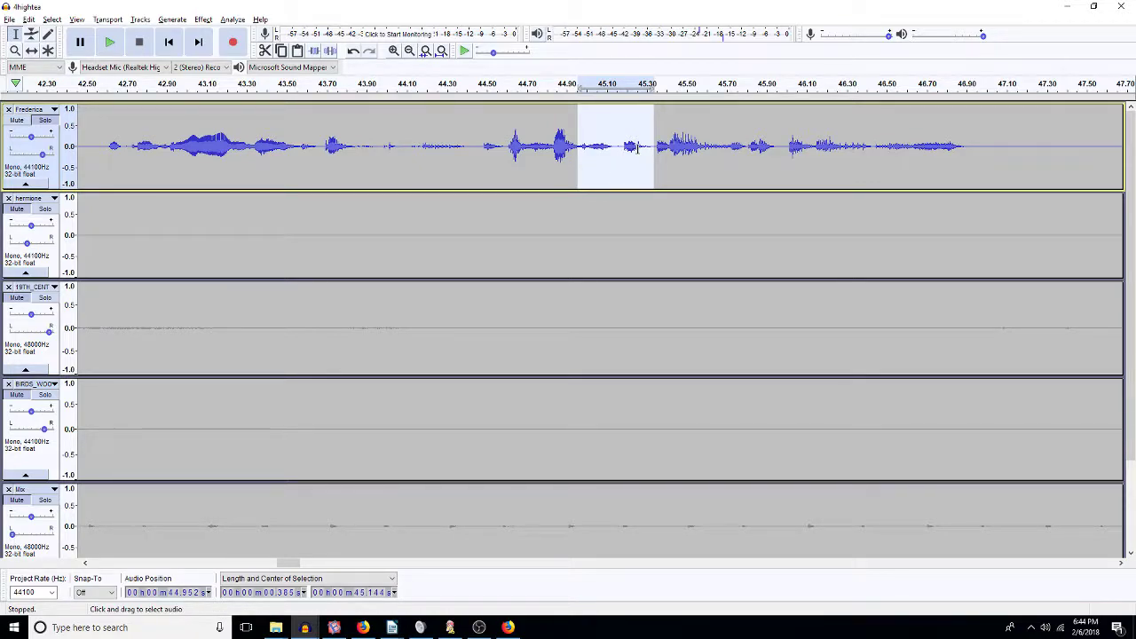
key(space)
click(621, 156)
key(space)
key(space)
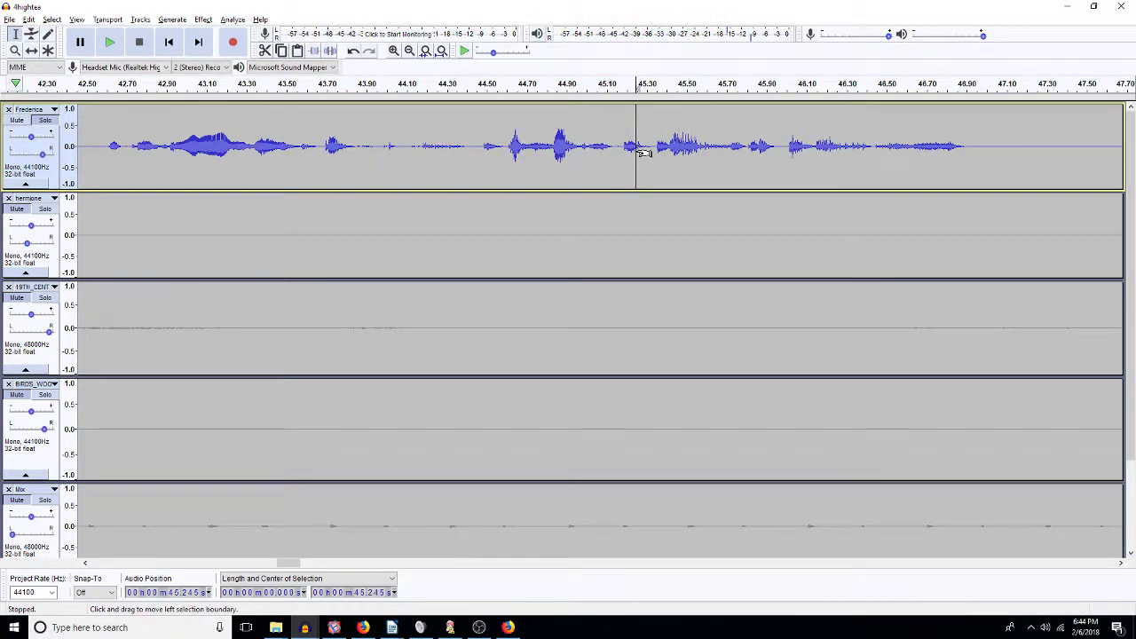
drag(643, 153, 631, 163)
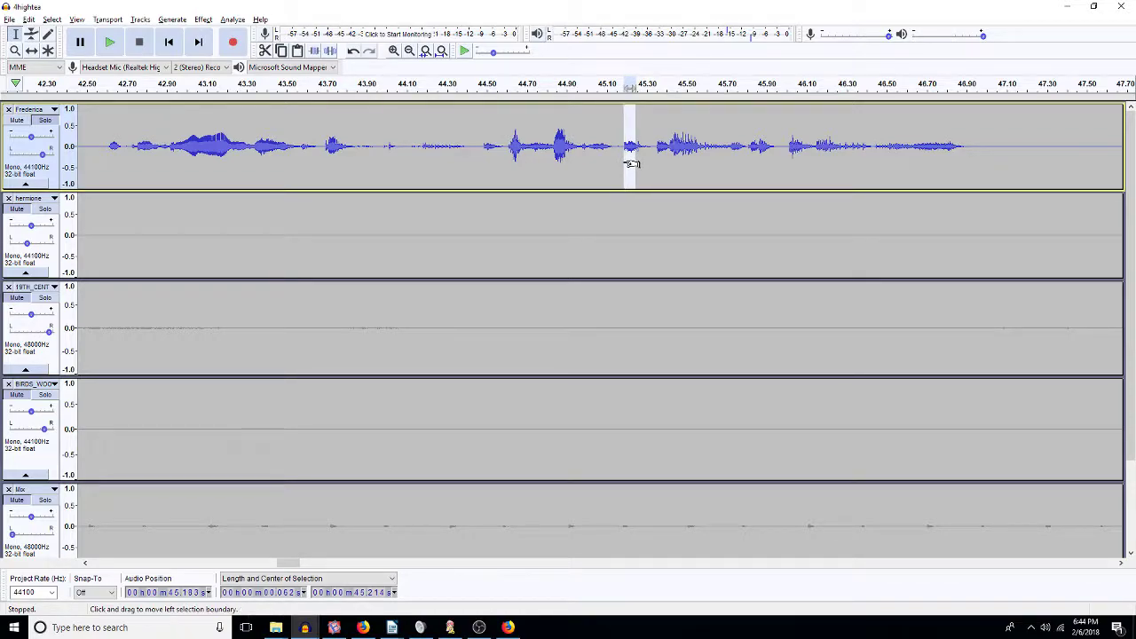
key(Delete)
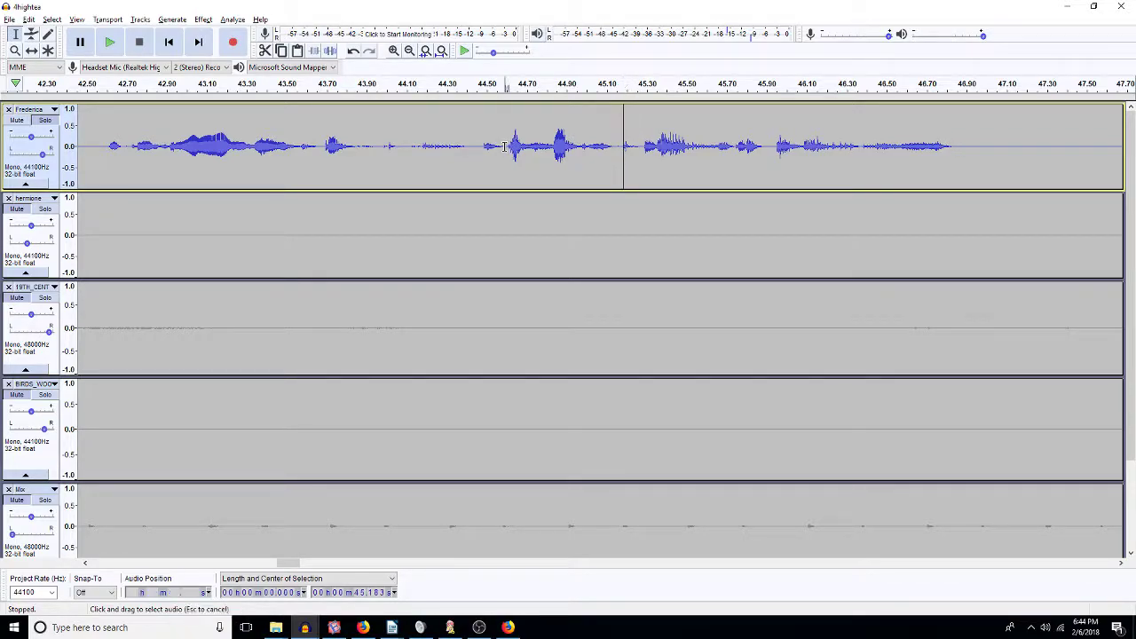
Step: Apply a 300 Hz high pass filter with 6 dB rolloff to the first voice track from about 45.0 s to 45.28 s and replay from about 44.45 s
click(504, 146)
key(space)
key(space)
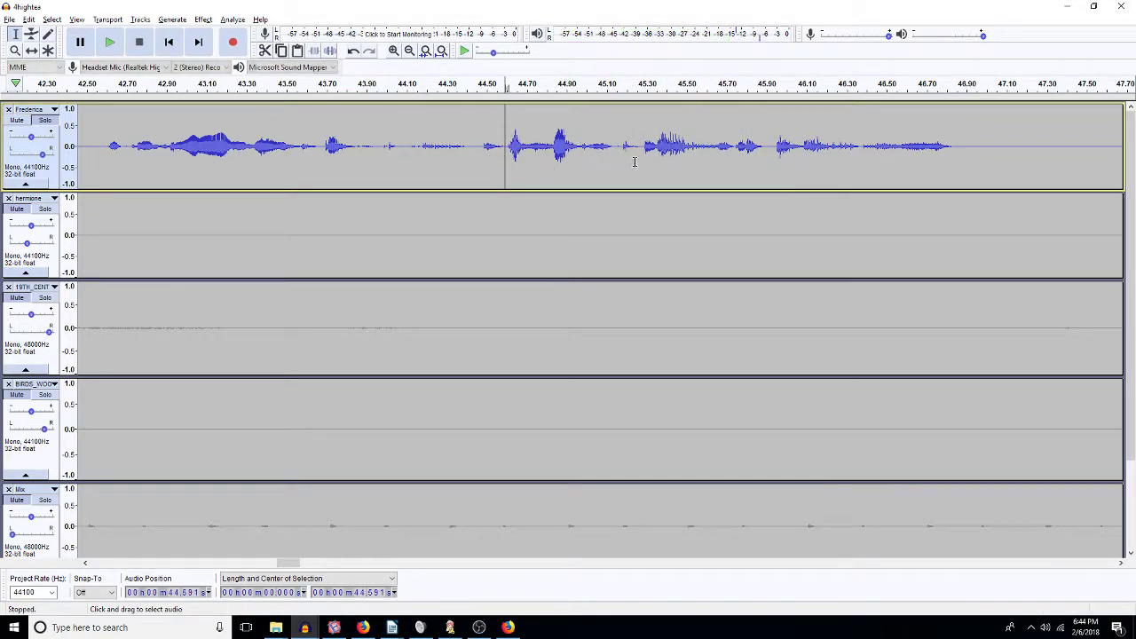
drag(641, 166, 592, 174)
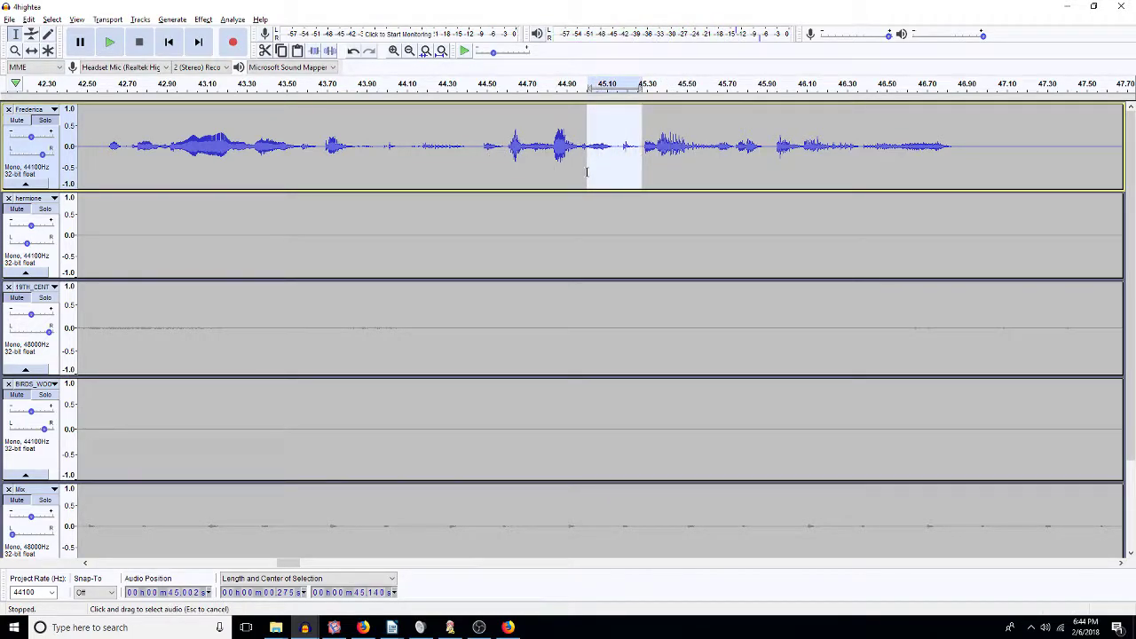
key(ctrl+r)
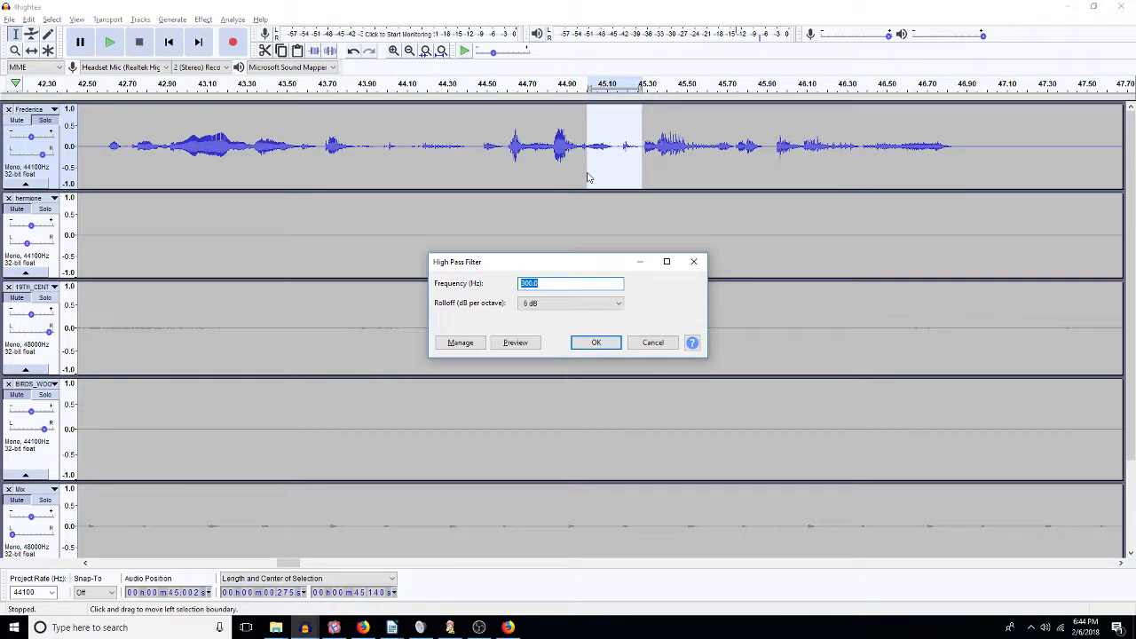
key(Return)
click(478, 140)
key(space)
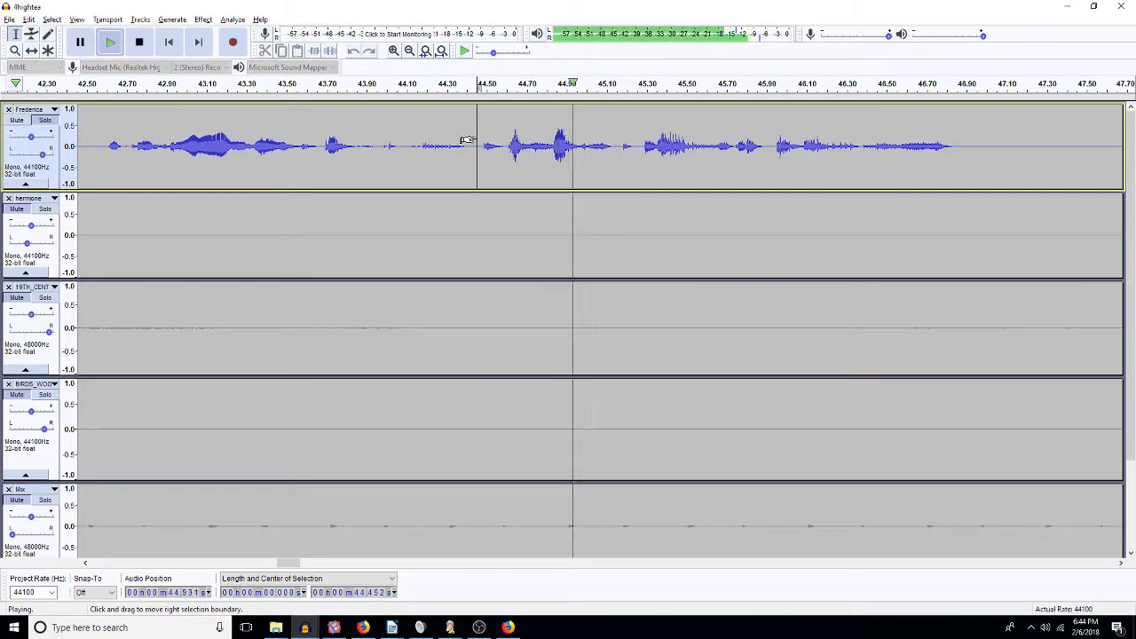
key(space)
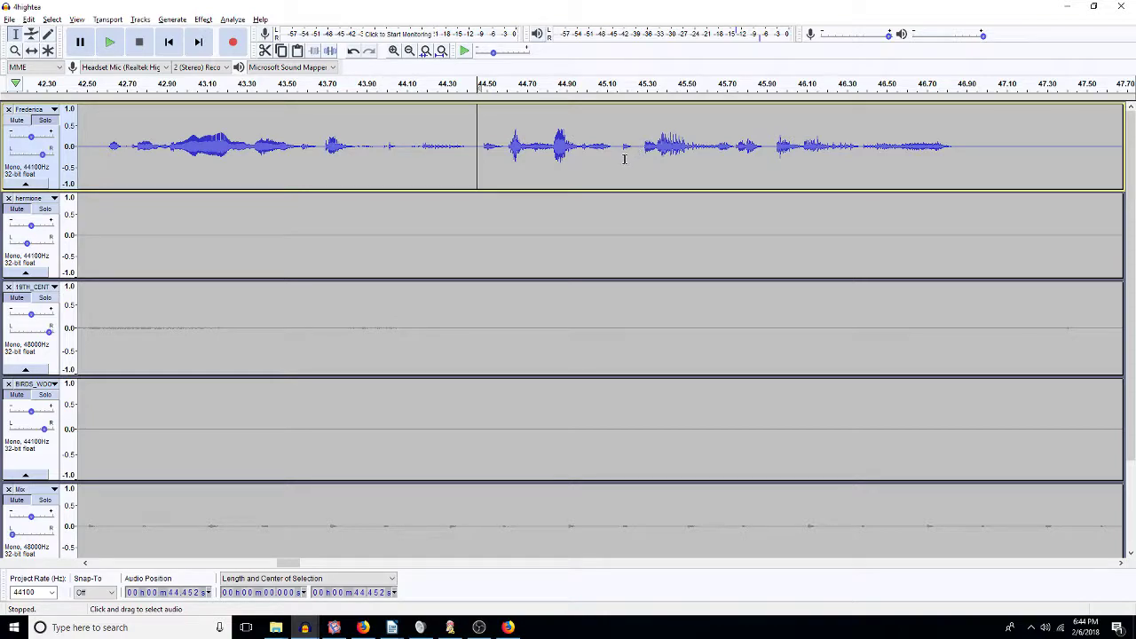
Step: Turn off the first voice track's solo and play the mix from about 42.5 s and again from about 43.7 s
click(410, 50)
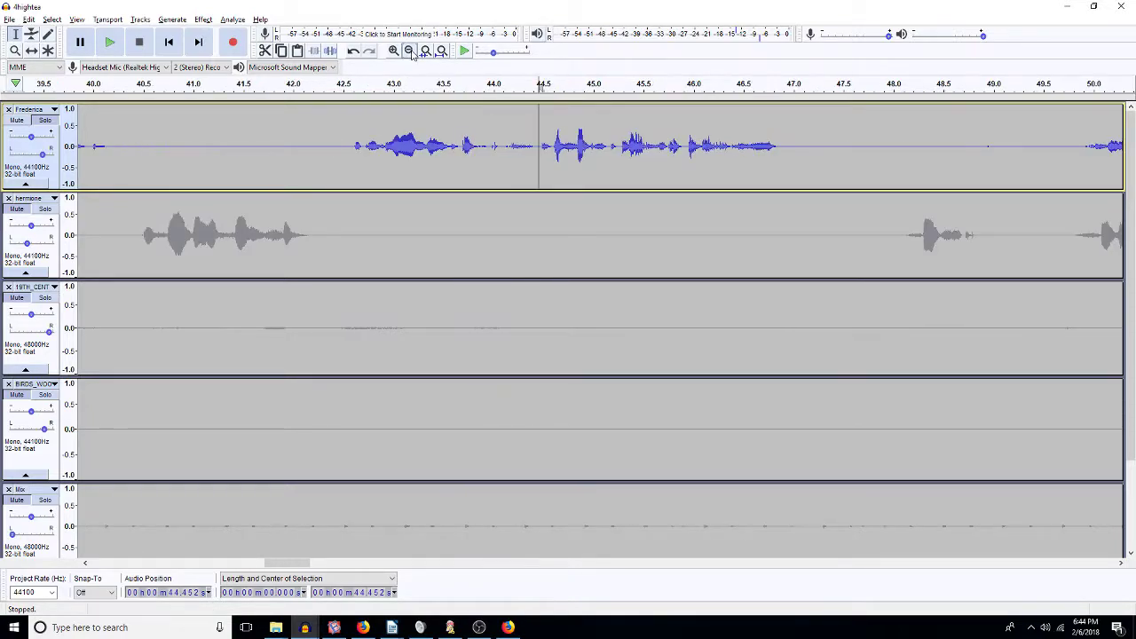
click(411, 50)
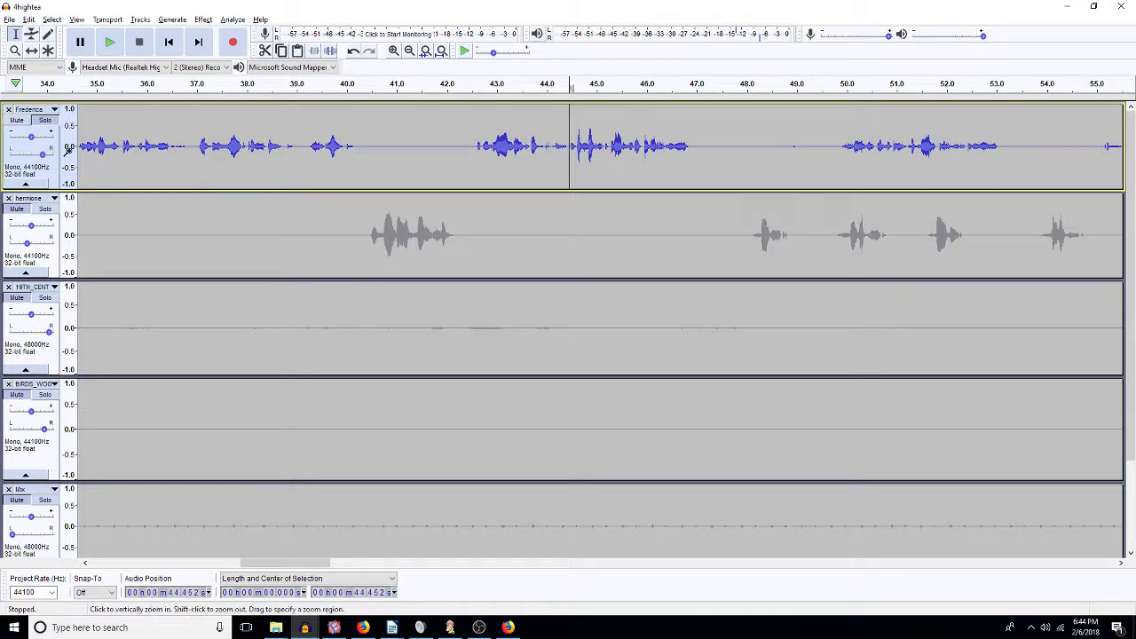
key(ctrl+shift+k)
click(475, 142)
key(space)
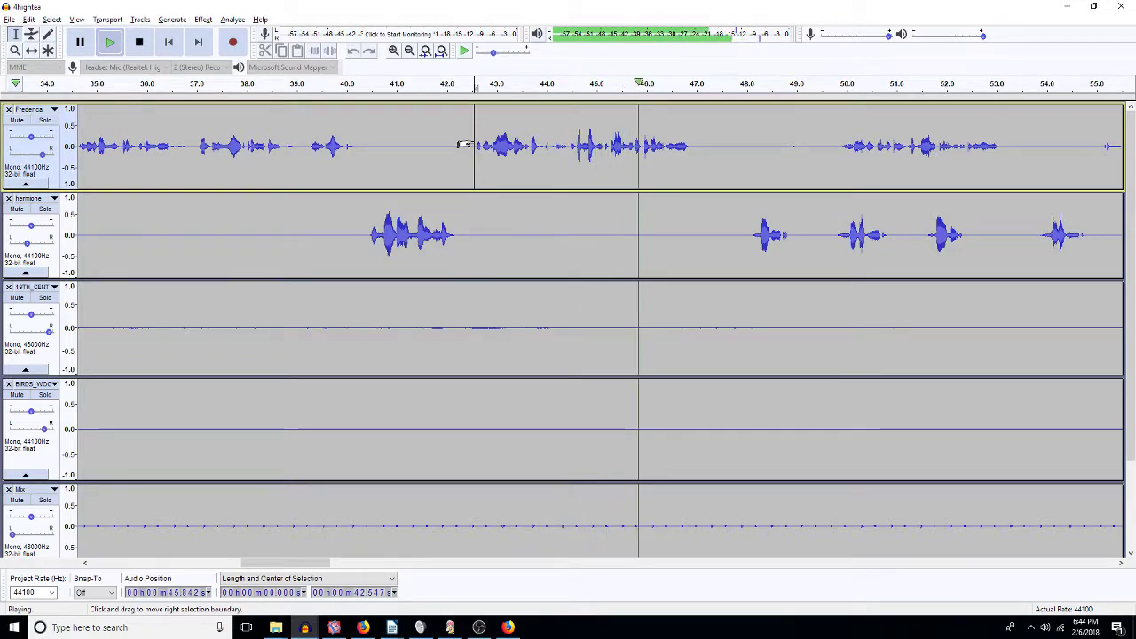
key(space)
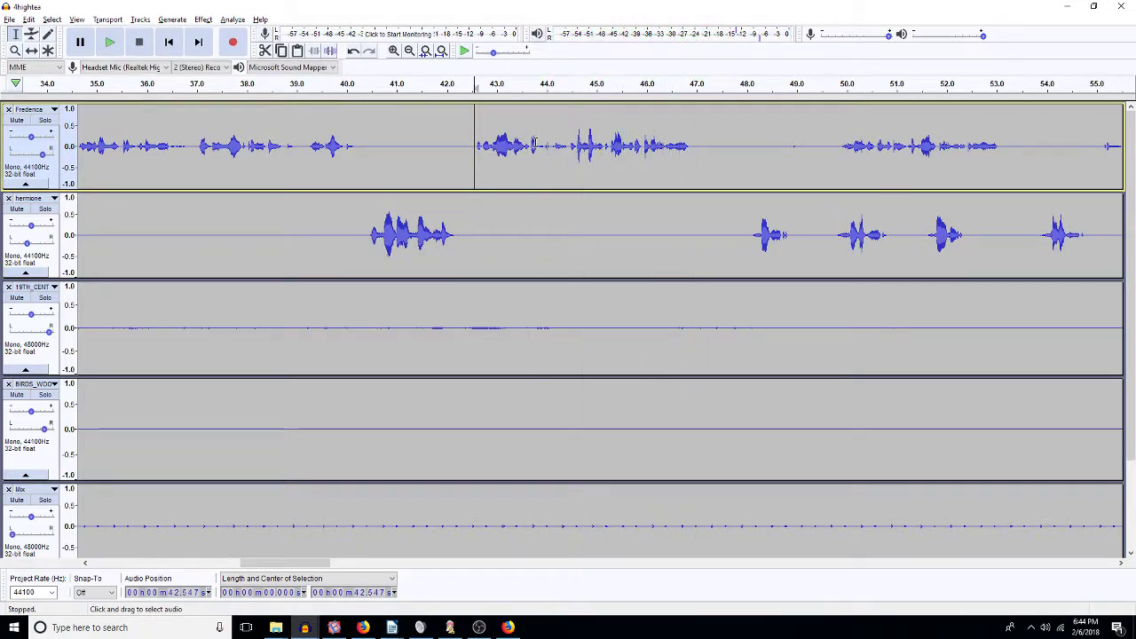
key(space)
key(space)
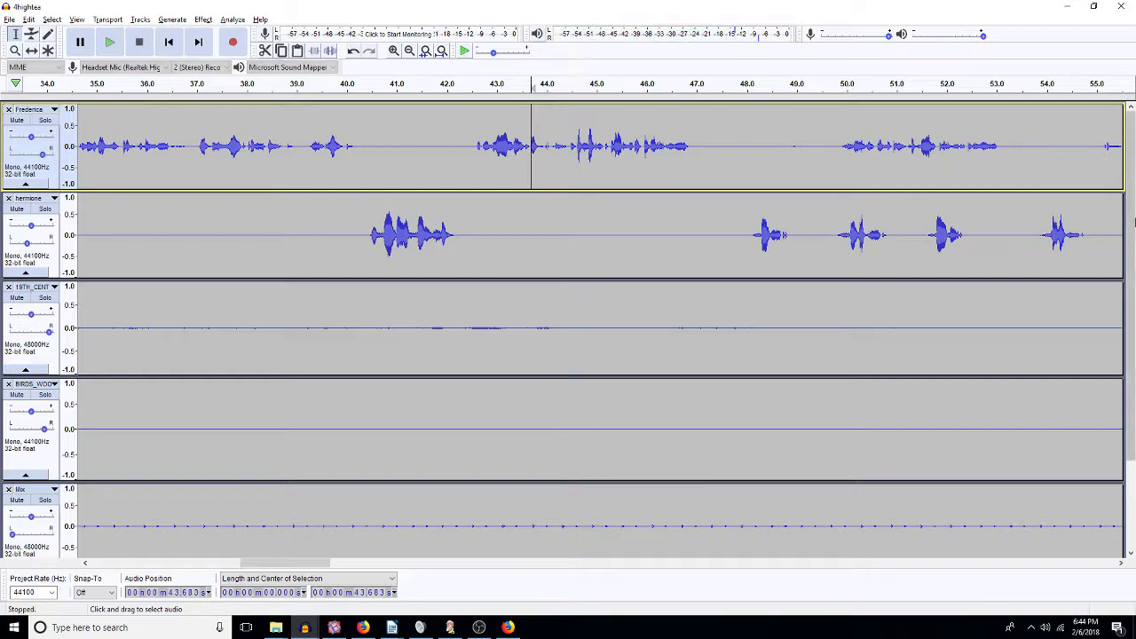
Step: Replace about 0.75 s of the first voice track from 43.67 s with about 0.64 s copied from 50.58 s, and play from about 42.5 s
click(847, 153)
key(space)
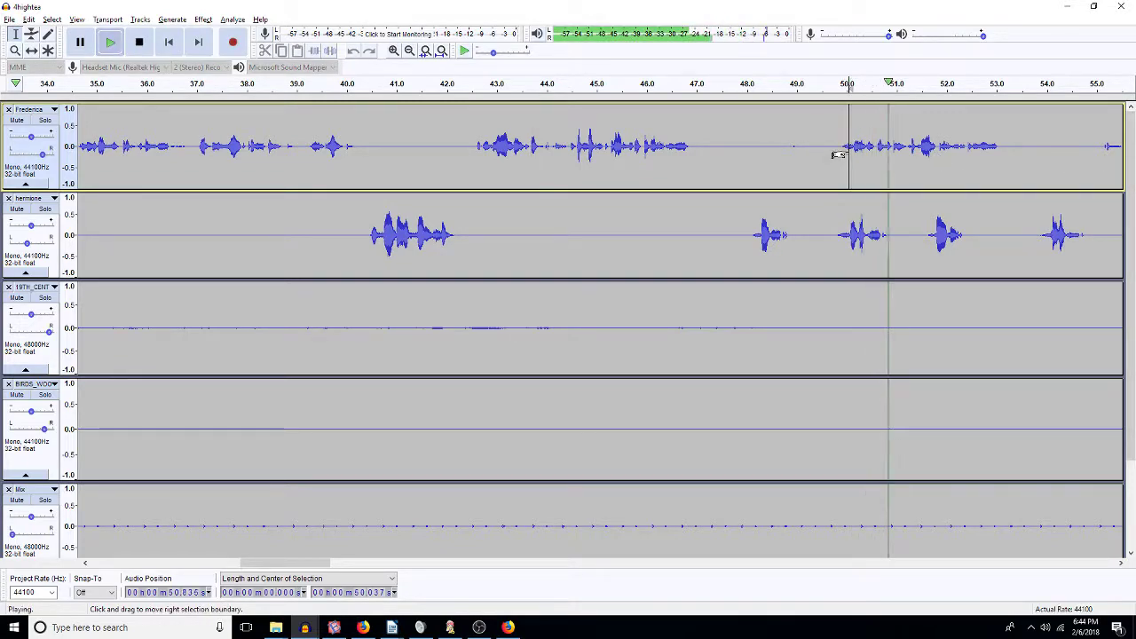
key(space)
drag(876, 146, 893, 167)
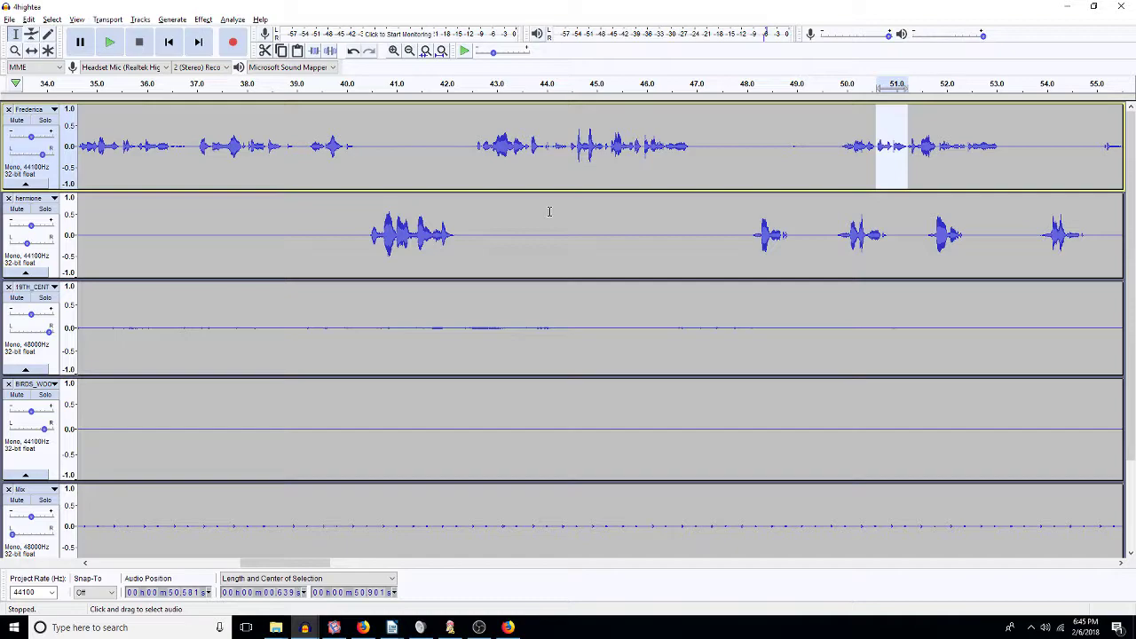
drag(530, 151, 566, 171)
key(space)
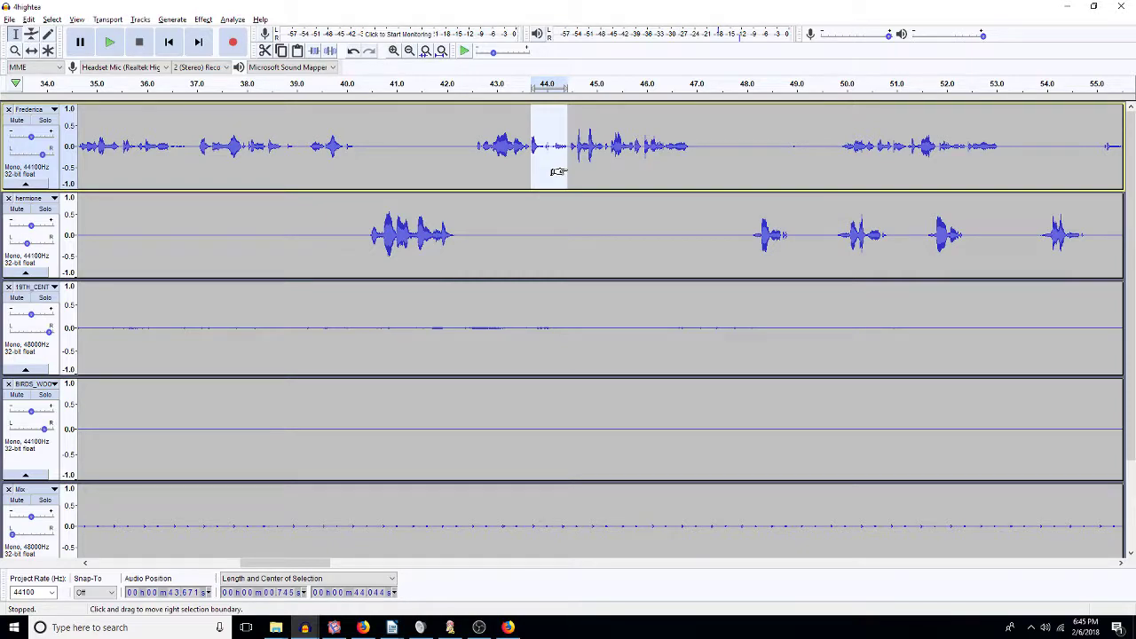
key(ctrl+r)
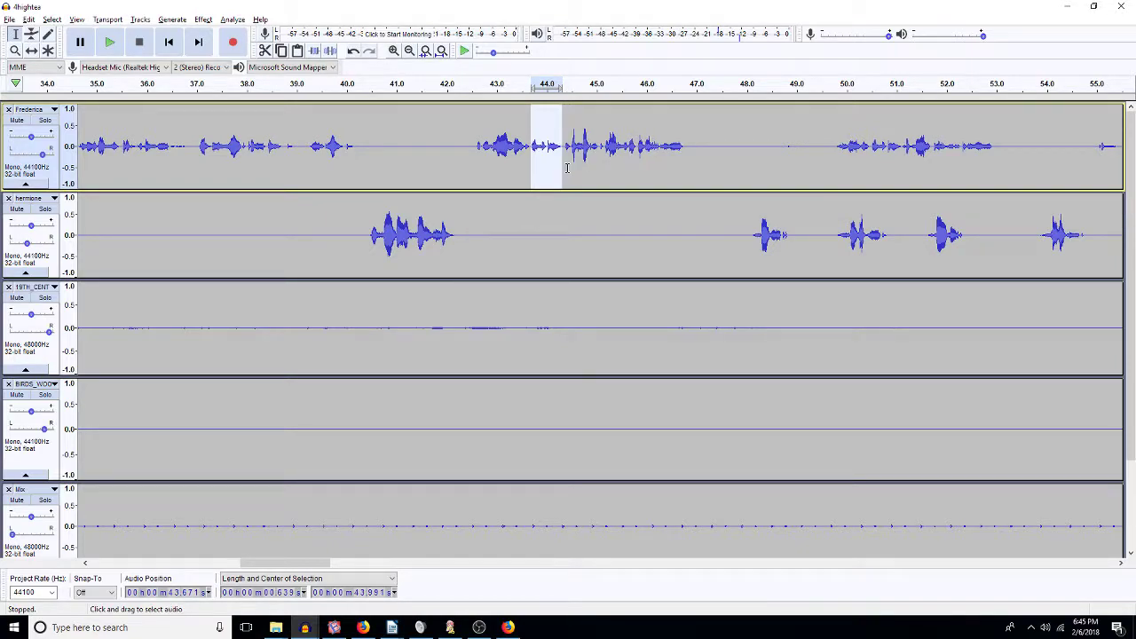
click(470, 140)
key(space)
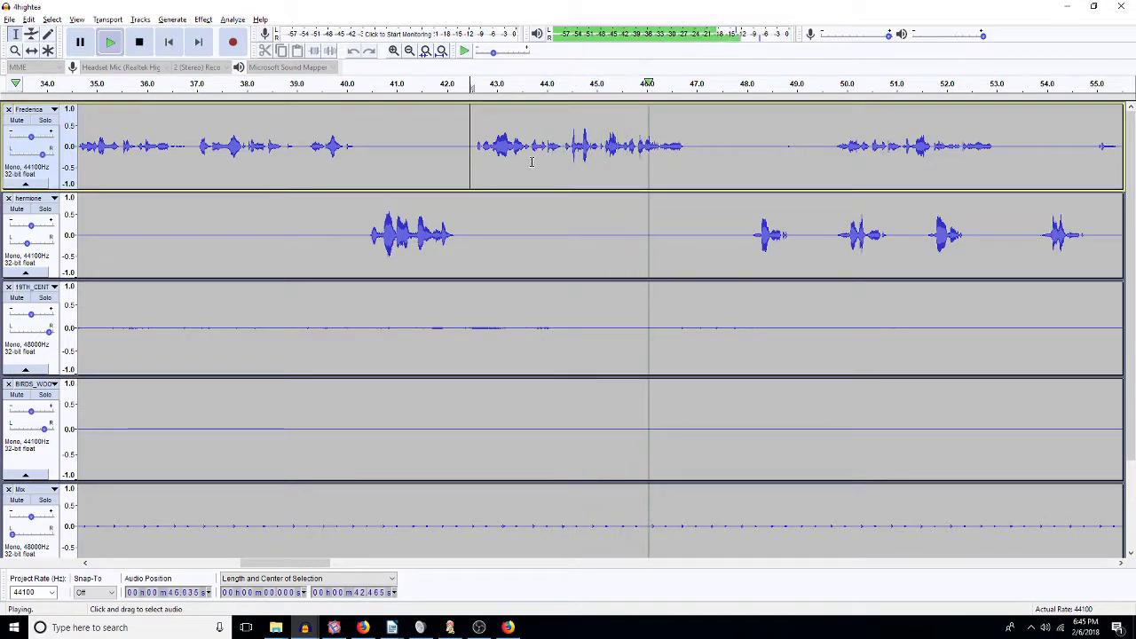
key(space)
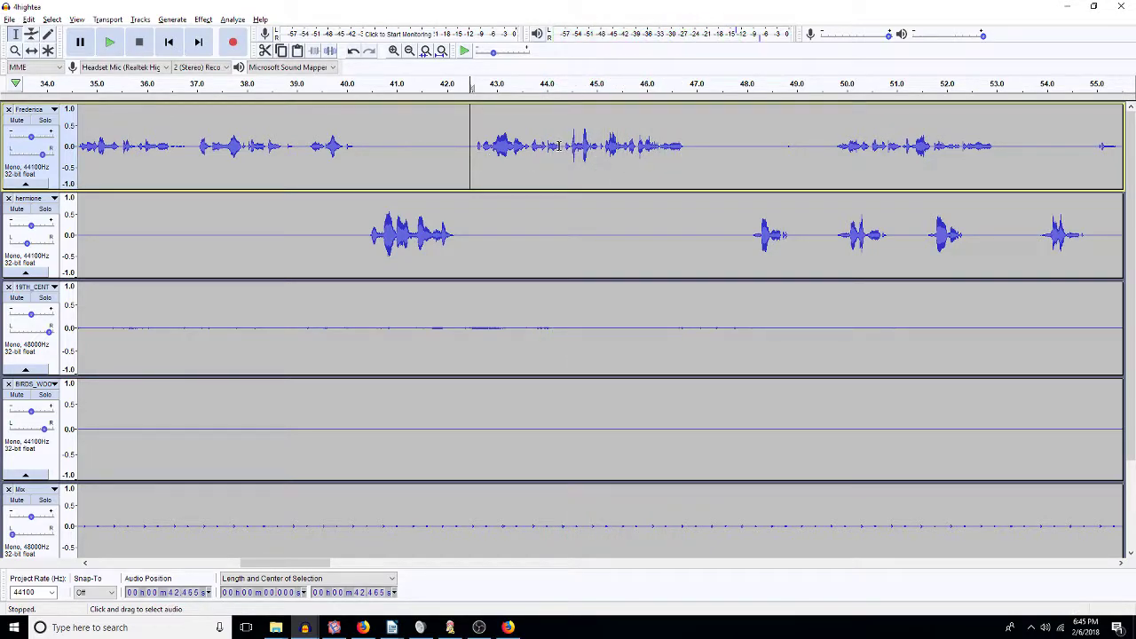
Step: Amplify the first voice track's replaced phrase from about 43.68 s to 44.31 s and play the line from about 42.6 s
drag(562, 146, 532, 153)
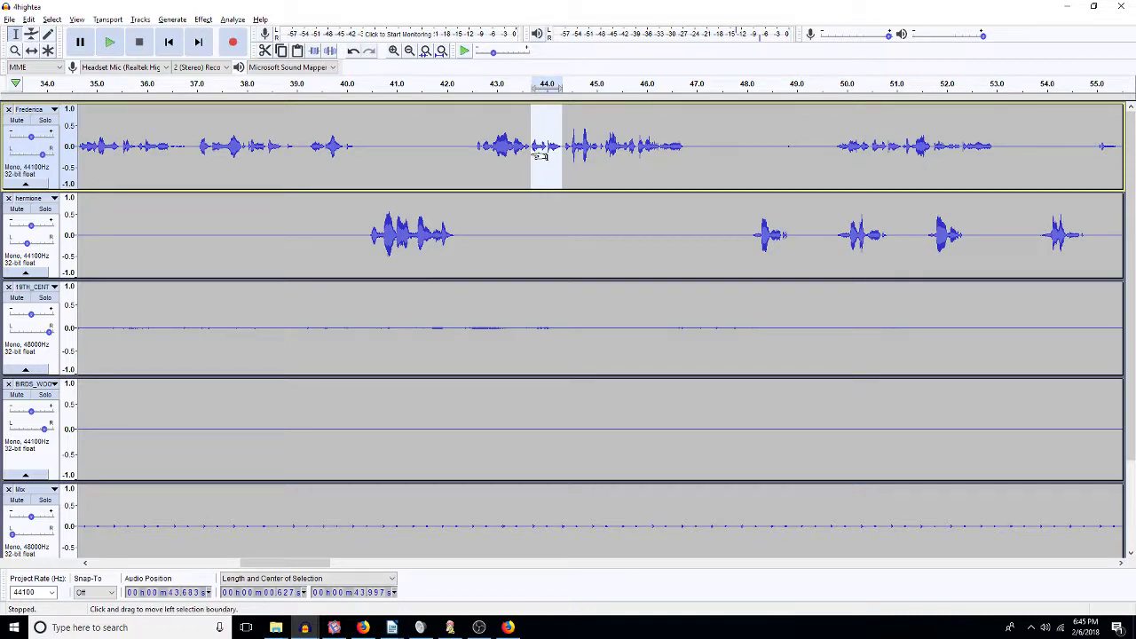
key(ctrl+r)
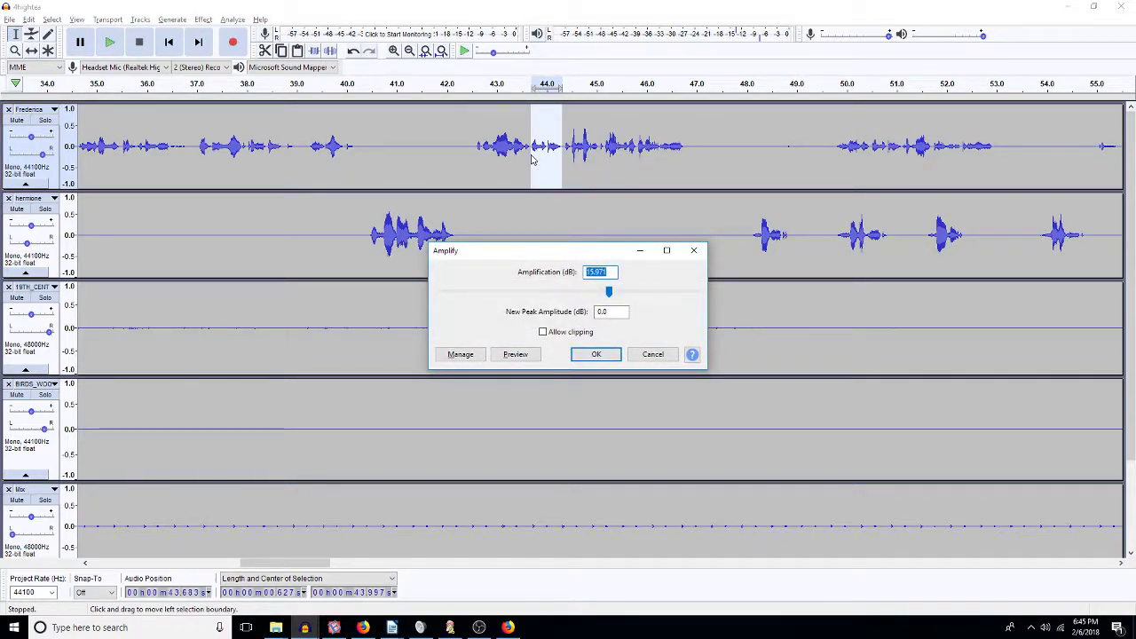
key(Escape)
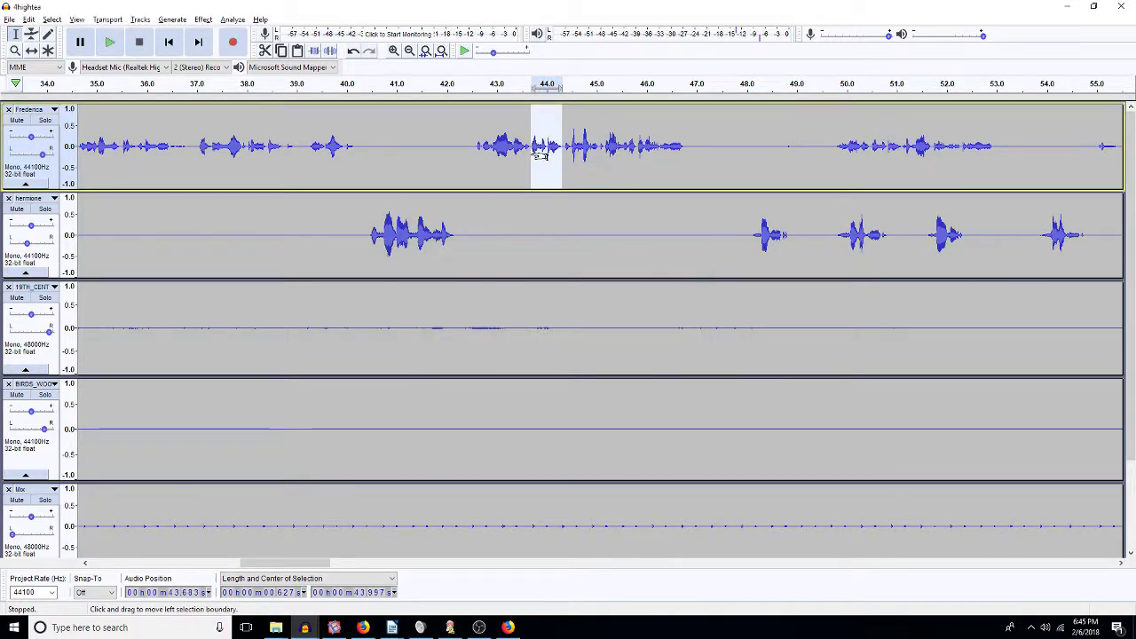
click(476, 146)
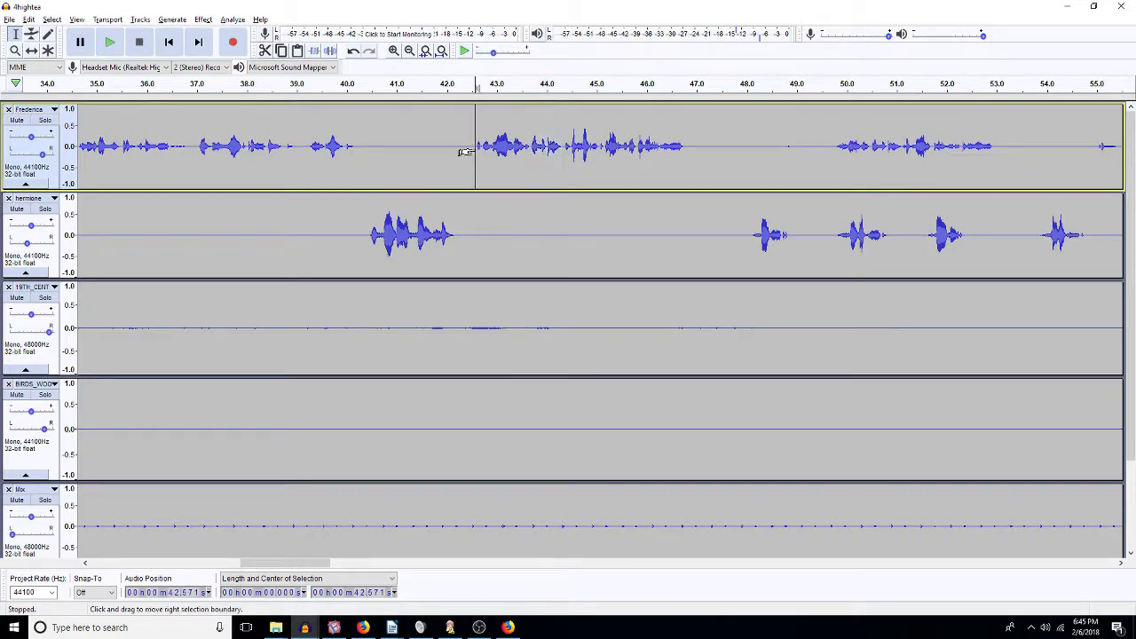
key(space)
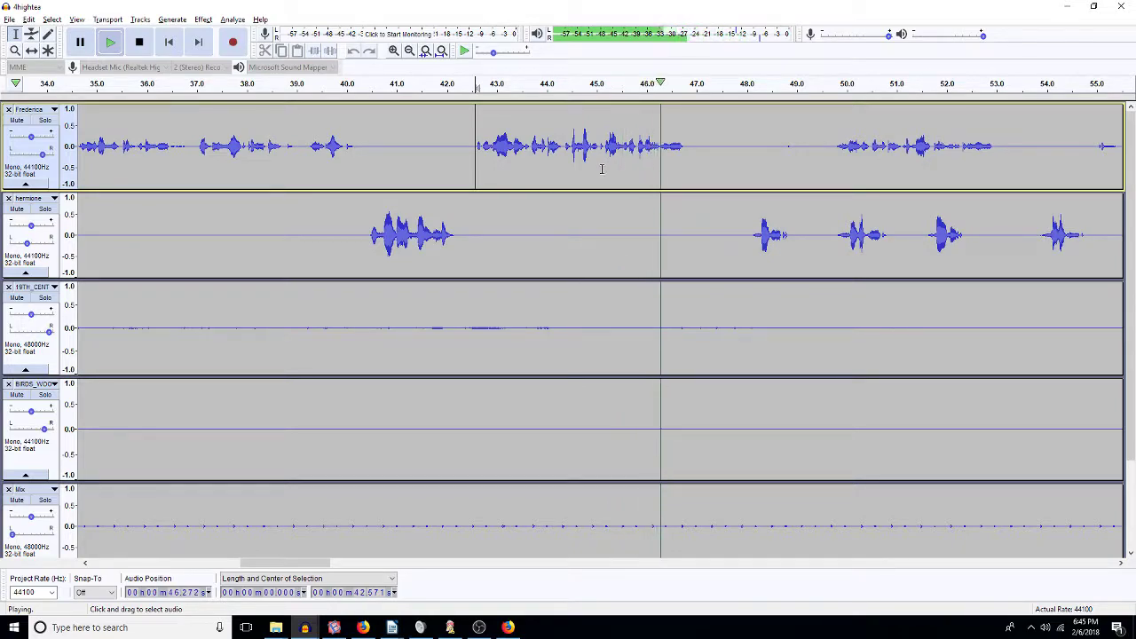
key(space)
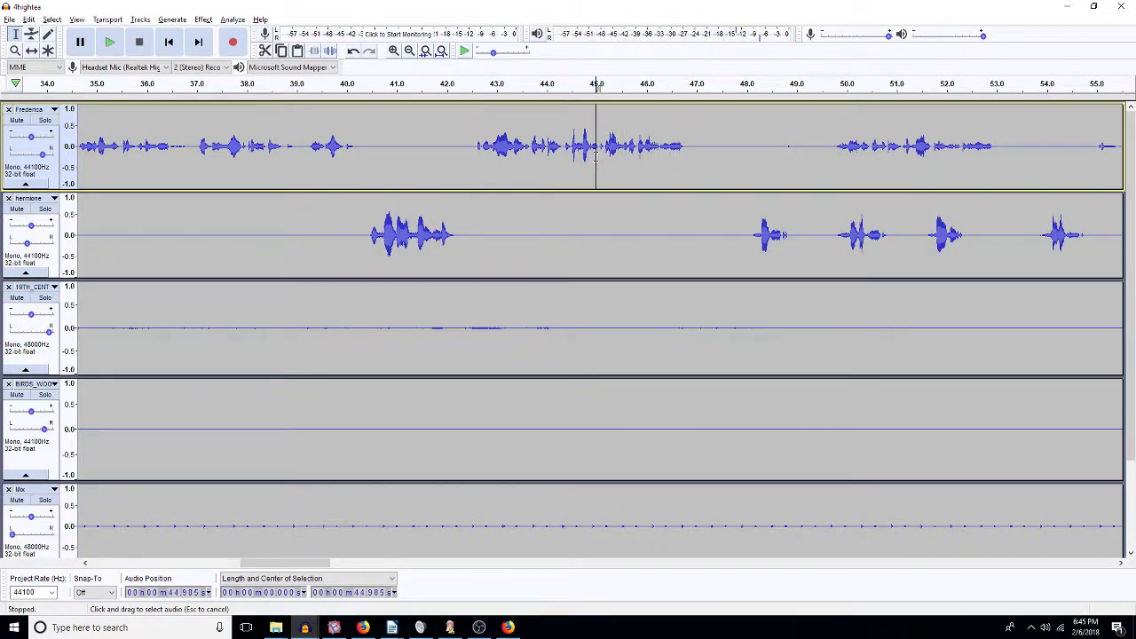
Step: Check about 0.23 s of the first voice track from 44.99 s, playing from about 44.9 s and from about 51.15 s
drag(608, 162, 607, 161)
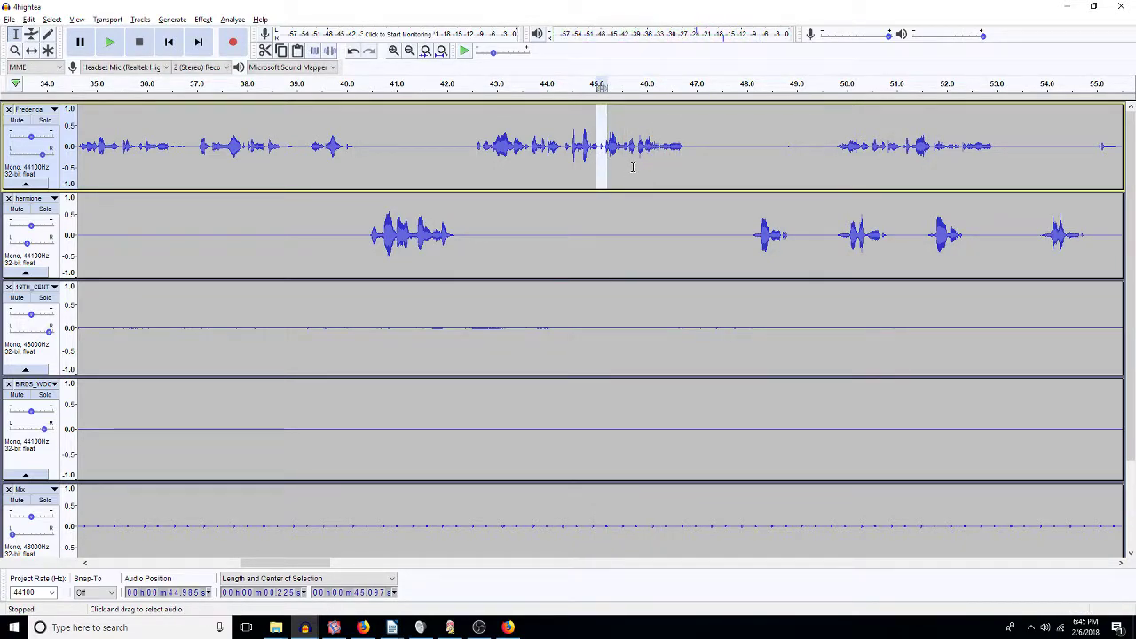
click(591, 166)
key(space)
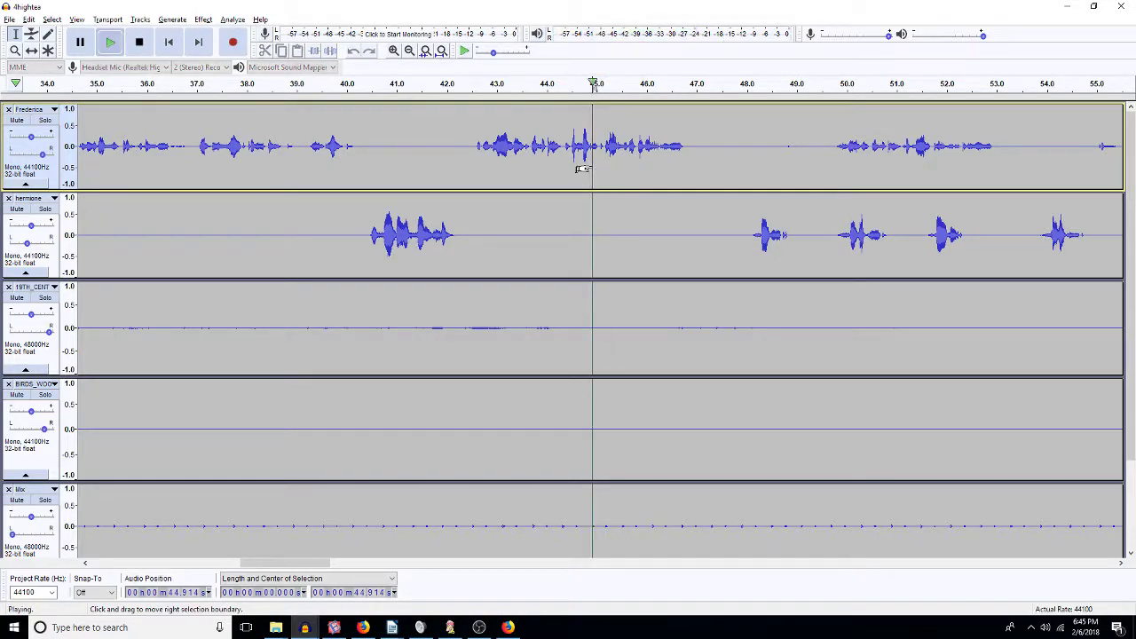
key(space)
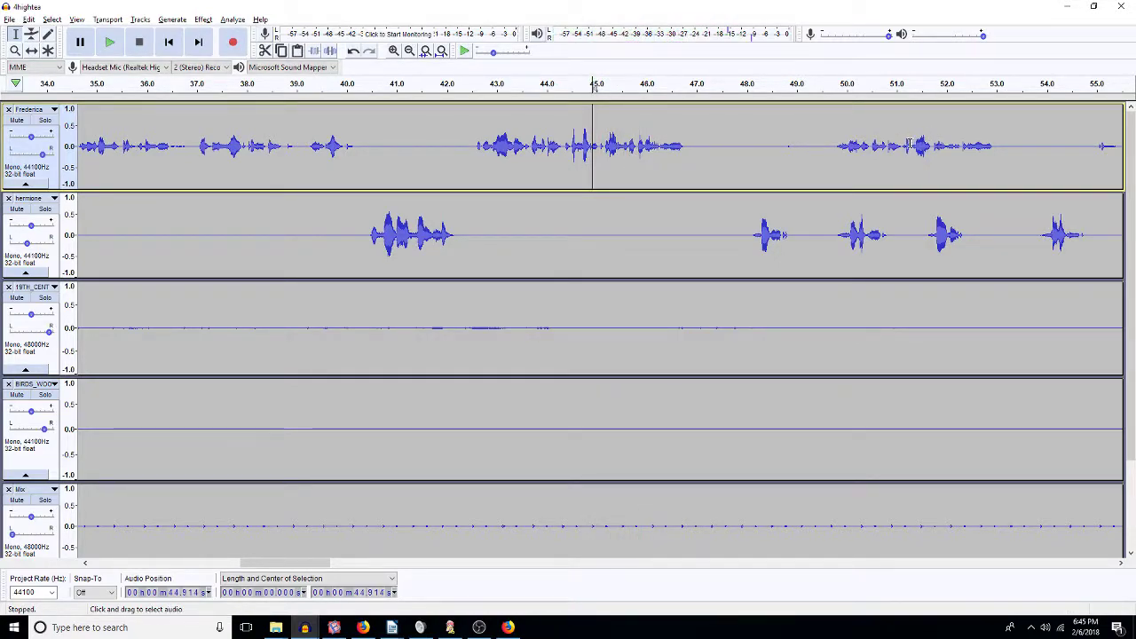
click(906, 146)
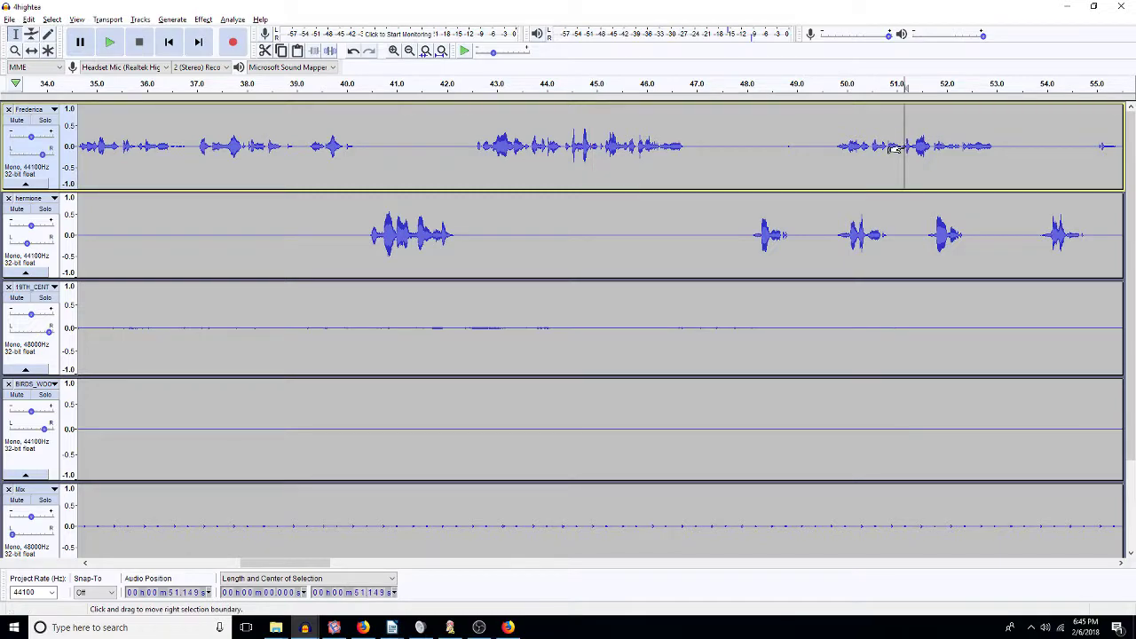
key(space)
key(space)
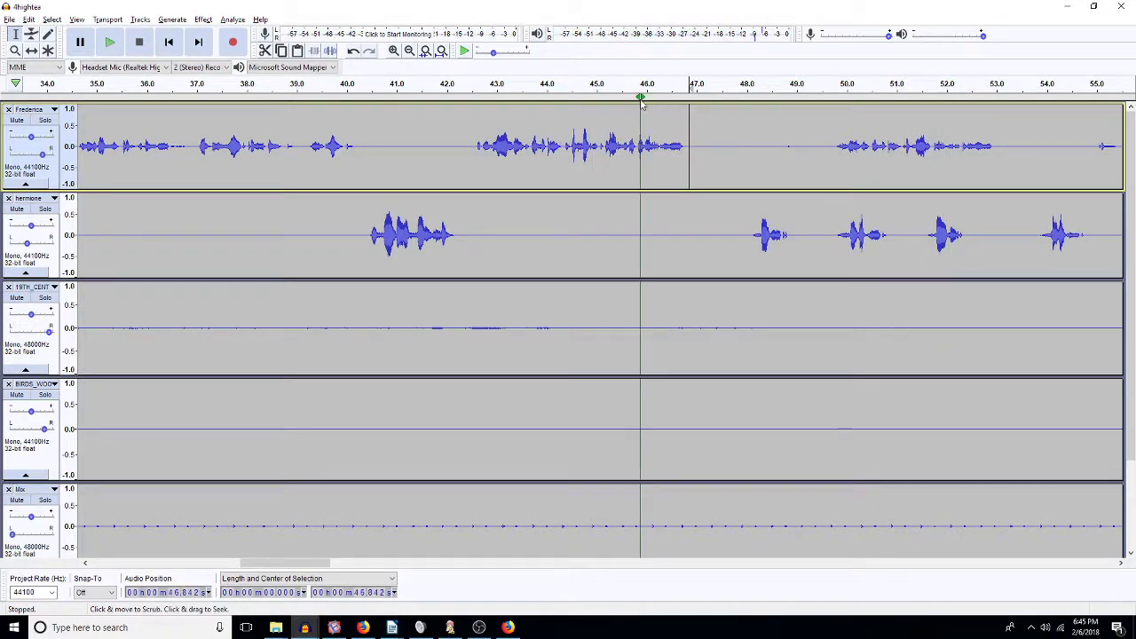
Step: Solo the first voice track and play its remaining take from about 55.3 s
click(409, 51)
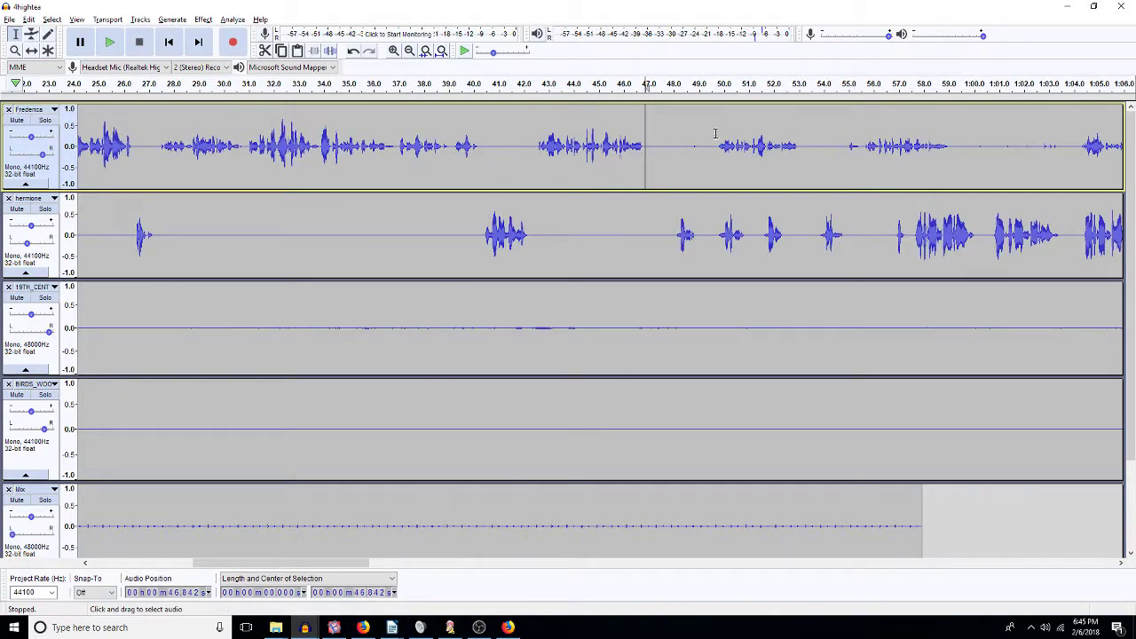
drag(647, 148, 1077, 145)
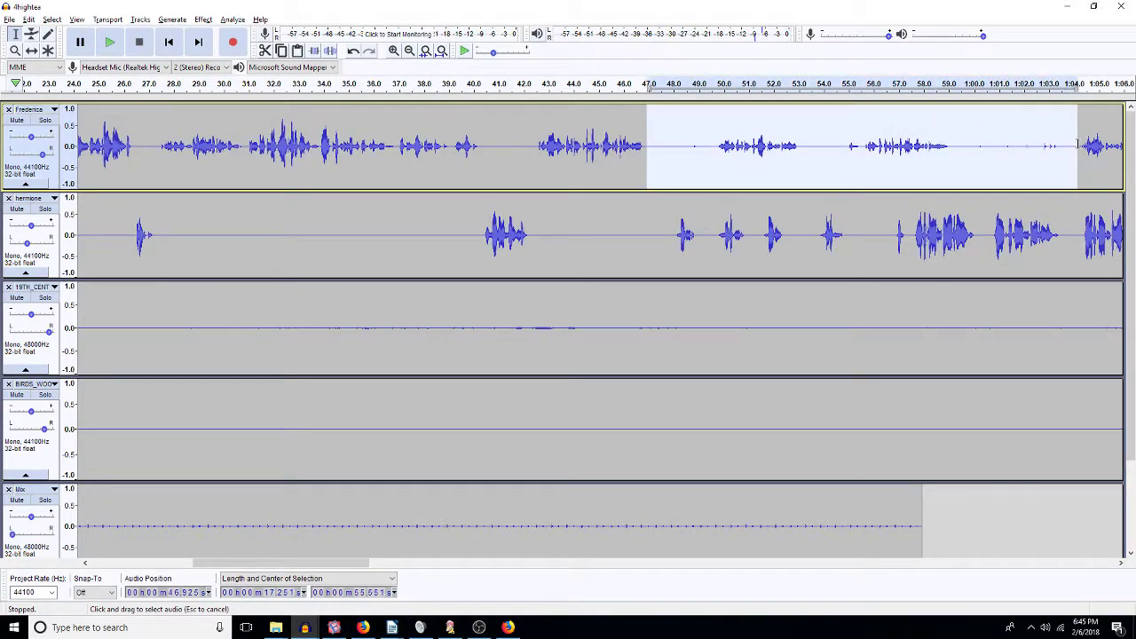
click(854, 157)
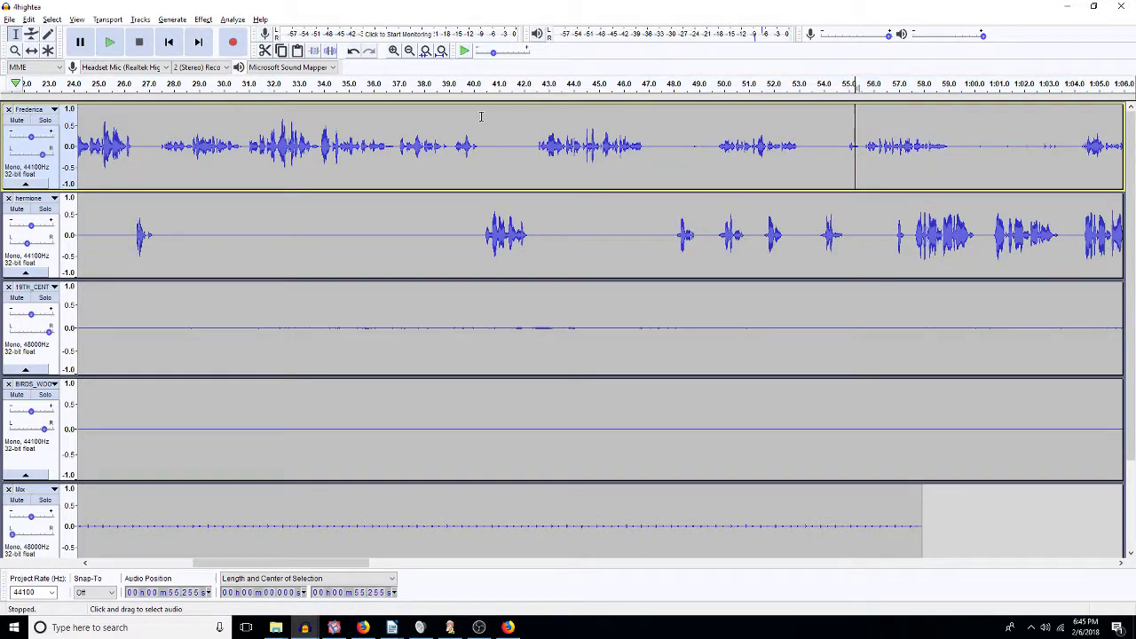
click(41, 124)
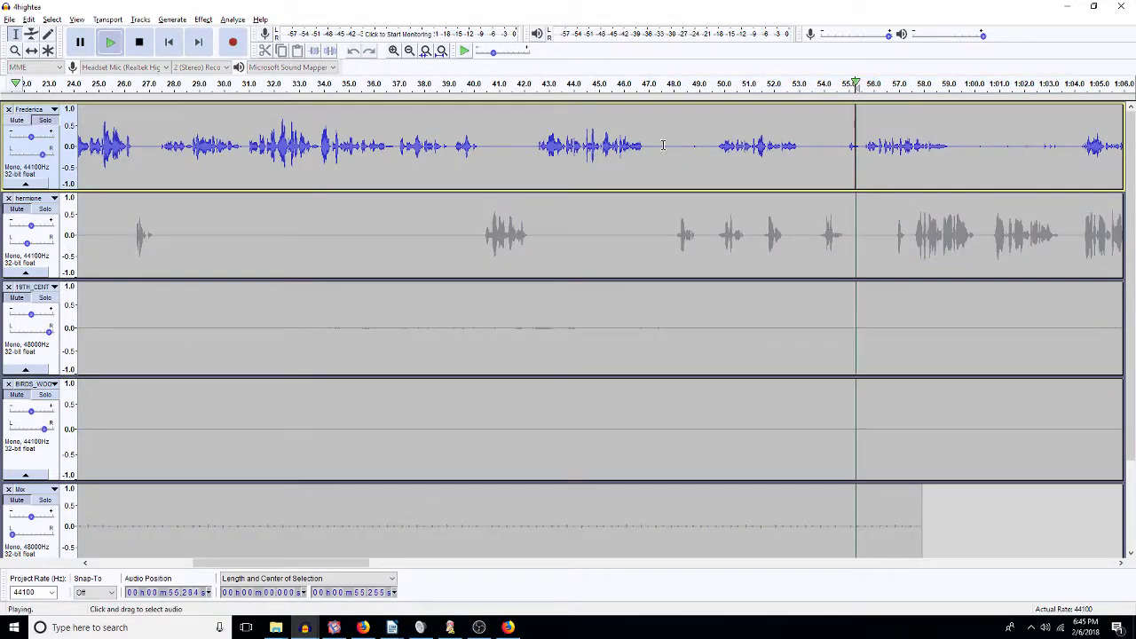
key(space)
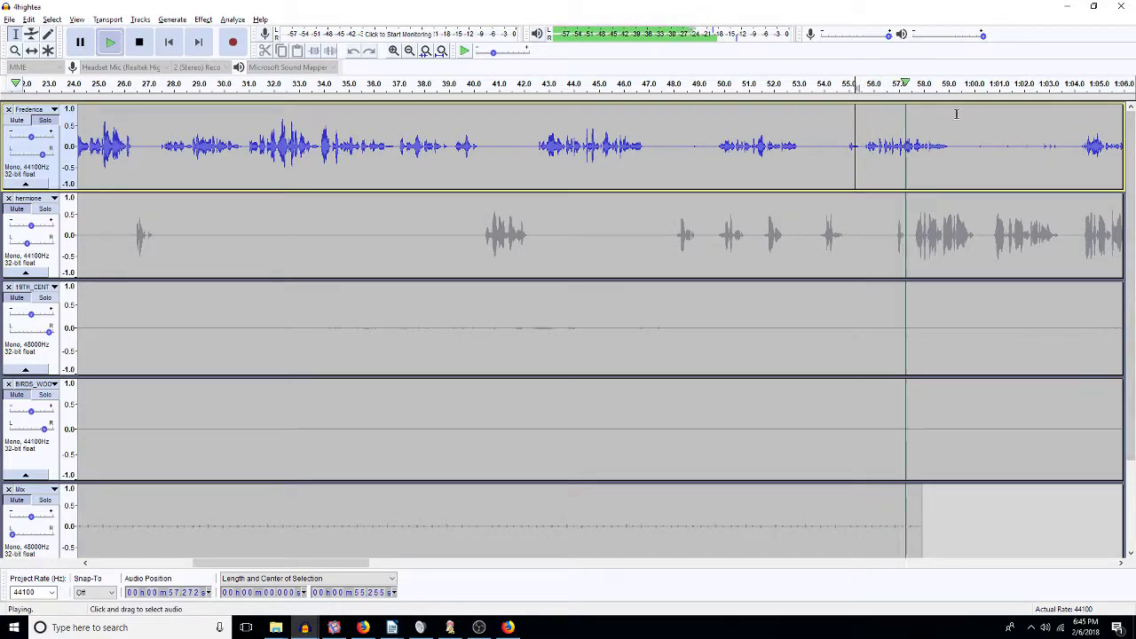
key(space)
Step: Move the first voice track's 2.39 s phrase from about 57.0 s to about 47.0 s, silencing the takes between about 47.5 s and 61.6 s
drag(957, 160, 901, 164)
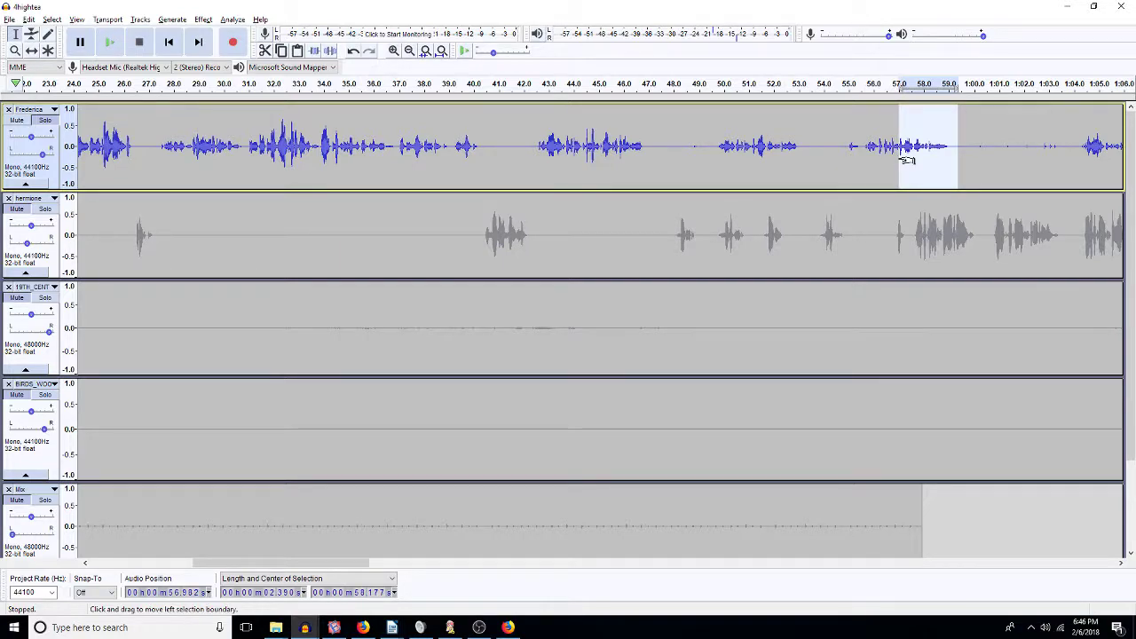
key(Delete)
drag(1013, 159, 660, 155)
key(ctrl+l)
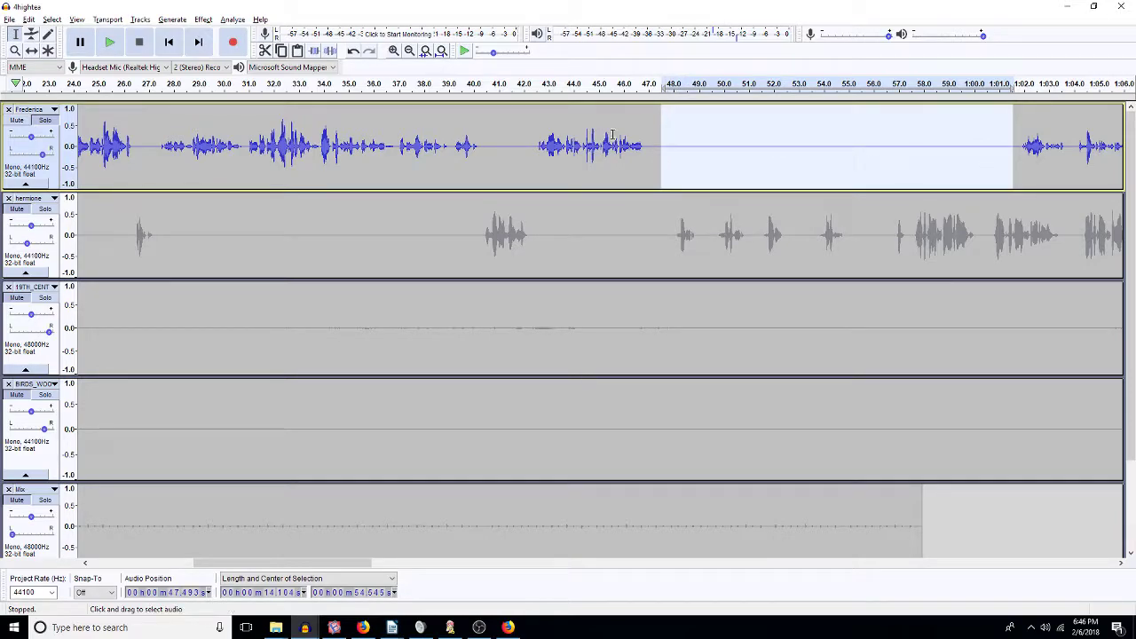
key(Delete)
drag(648, 151, 707, 150)
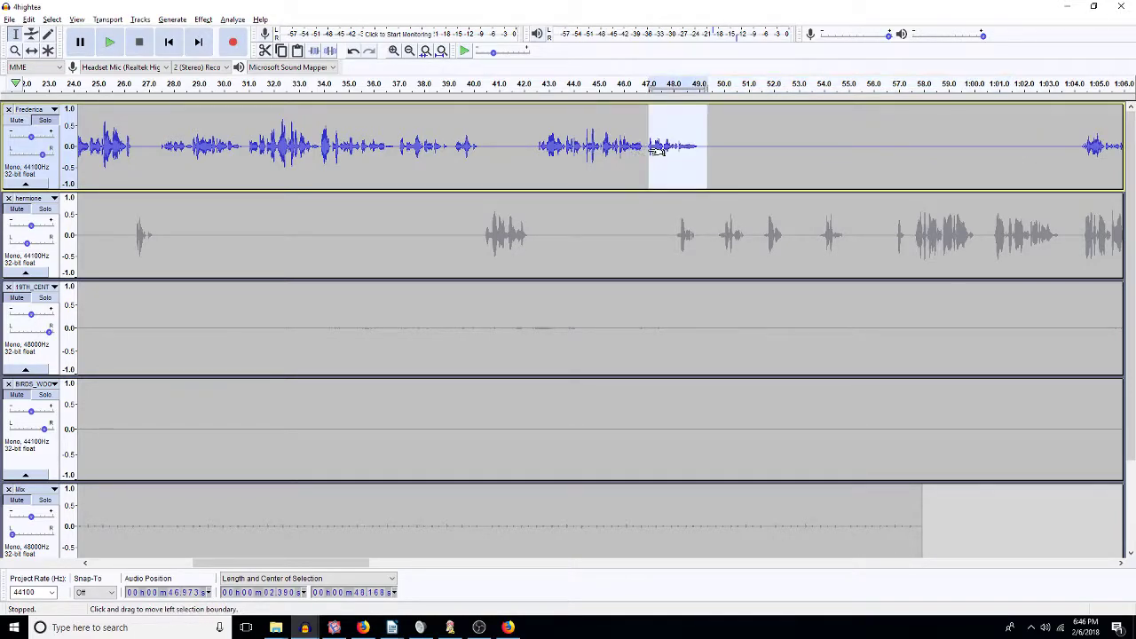
Step: Play the first voice track's joined line from about 44.8 s through the moved phrase at about 47.0 s
click(393, 51)
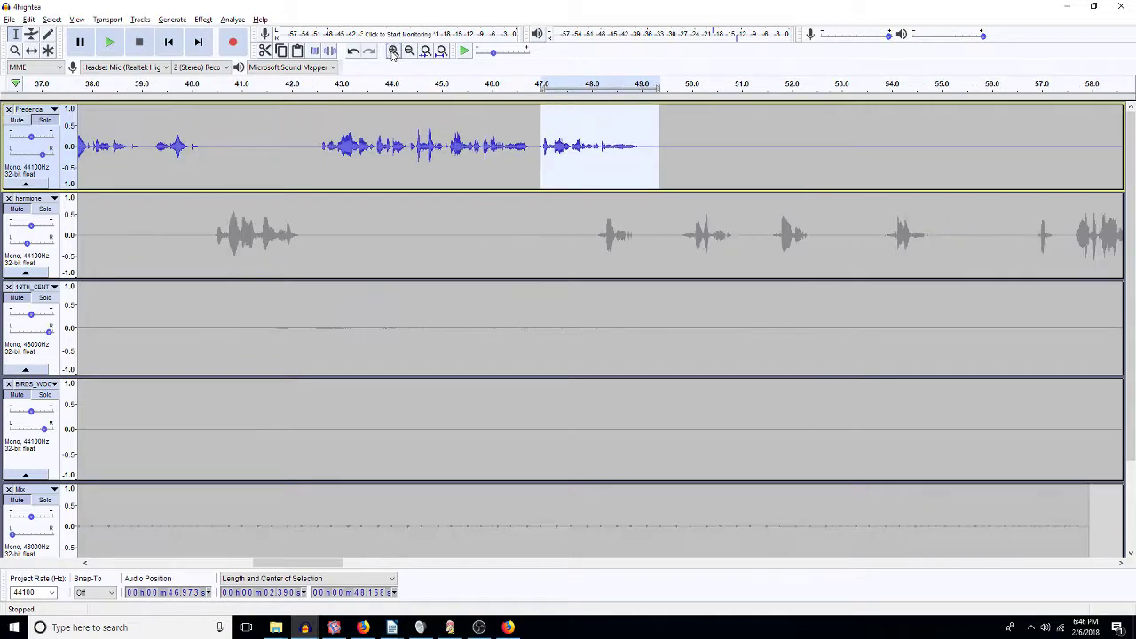
click(394, 50)
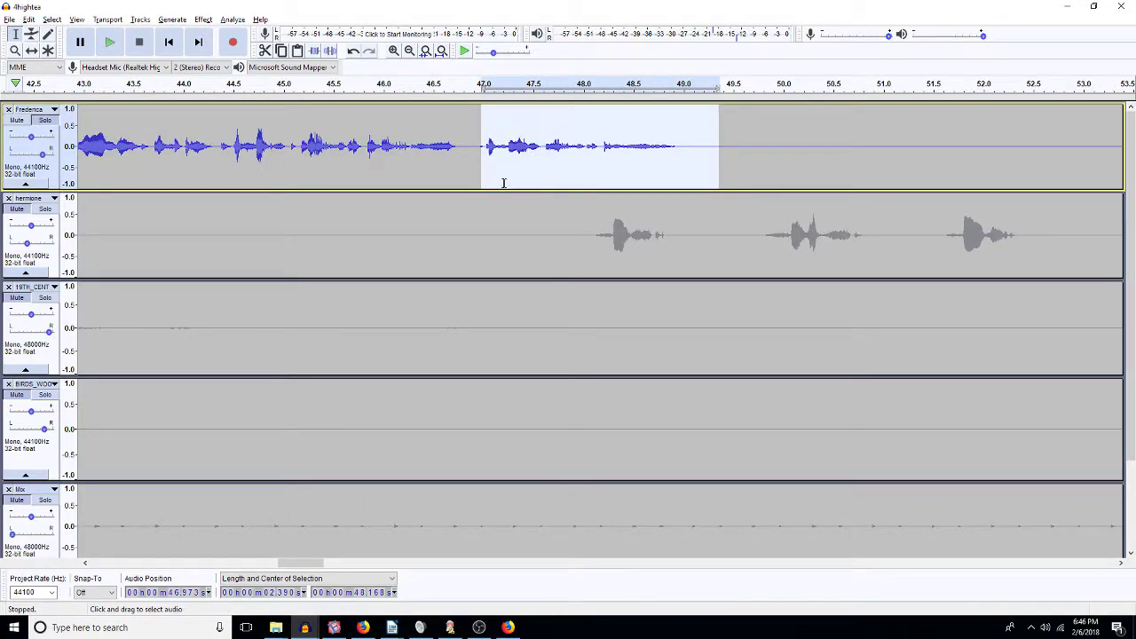
click(264, 146)
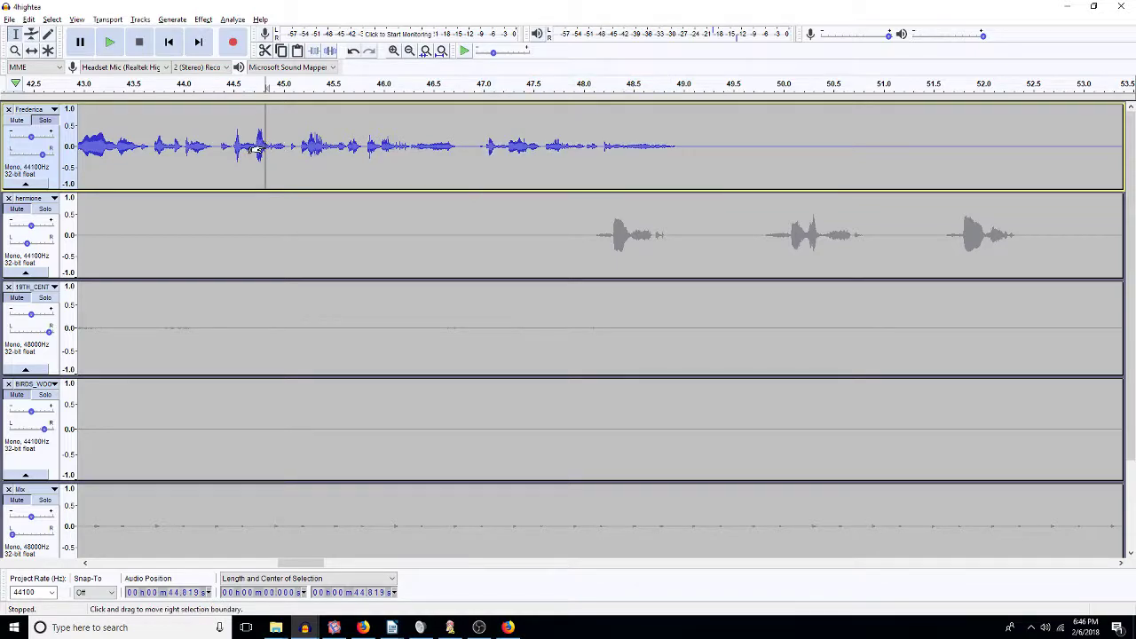
key(space)
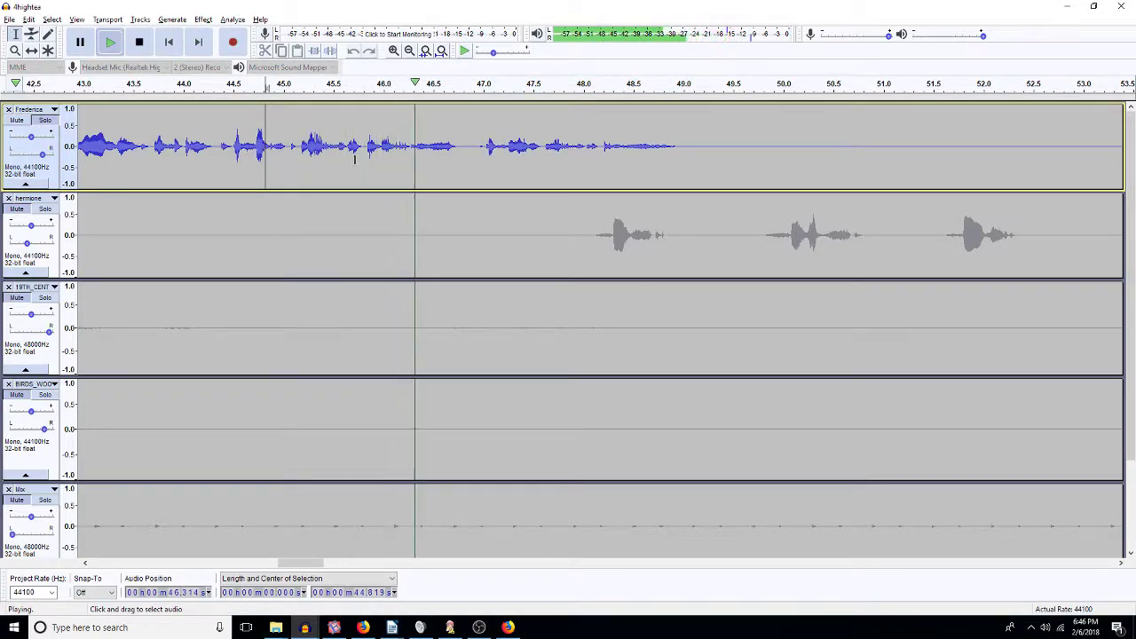
key(space)
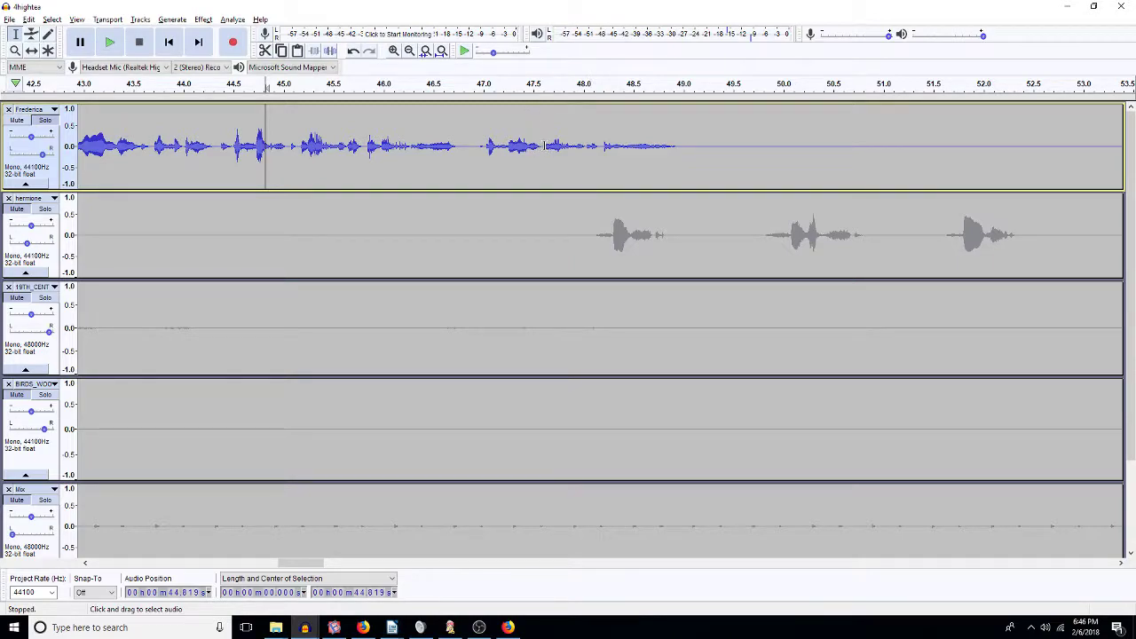
Step: Audition and remove the first voice track's word from about 47.58 s to 48.0 s, closing the gap
drag(540, 148, 584, 153)
key(space)
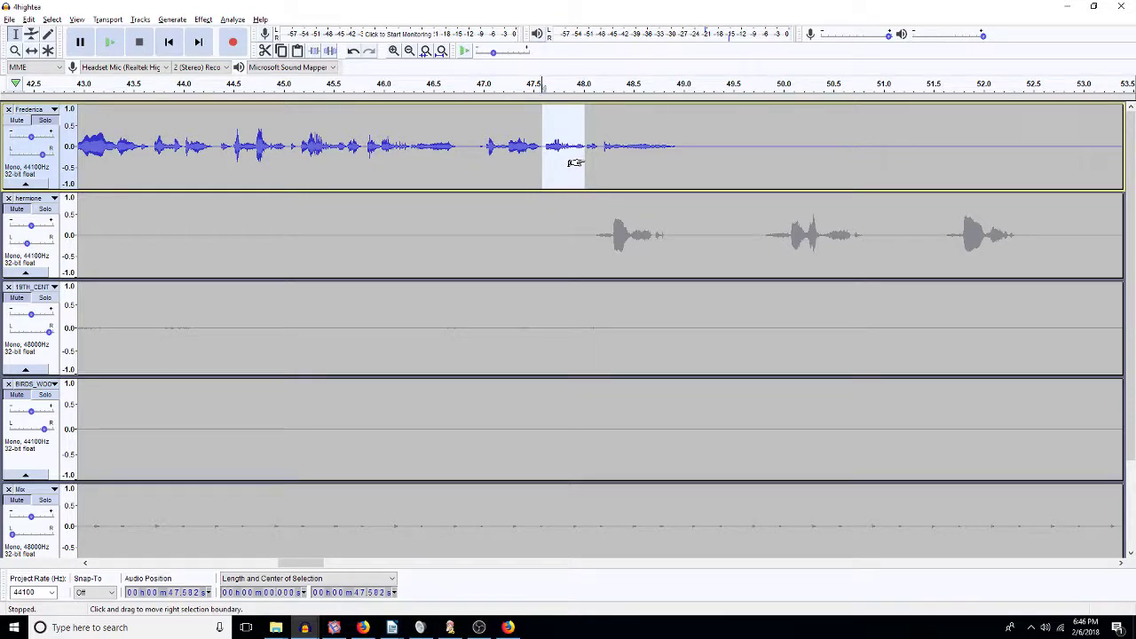
key(Delete)
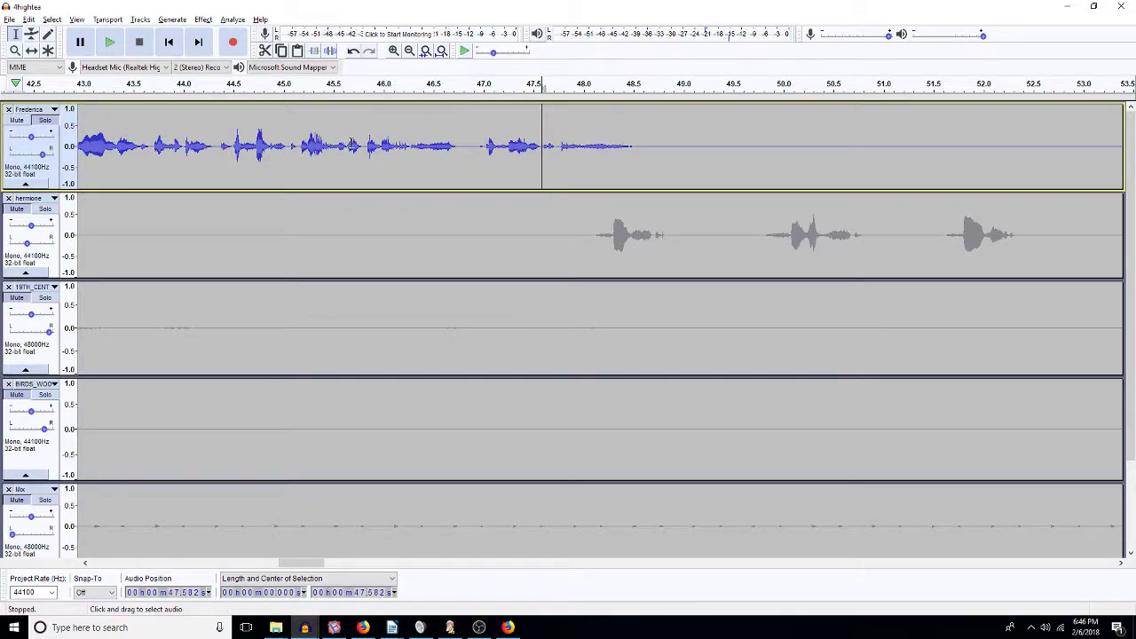
Step: Select about 0.49 s of the first voice track's line, from about 45.14 s to 45.63 s
drag(346, 148, 299, 163)
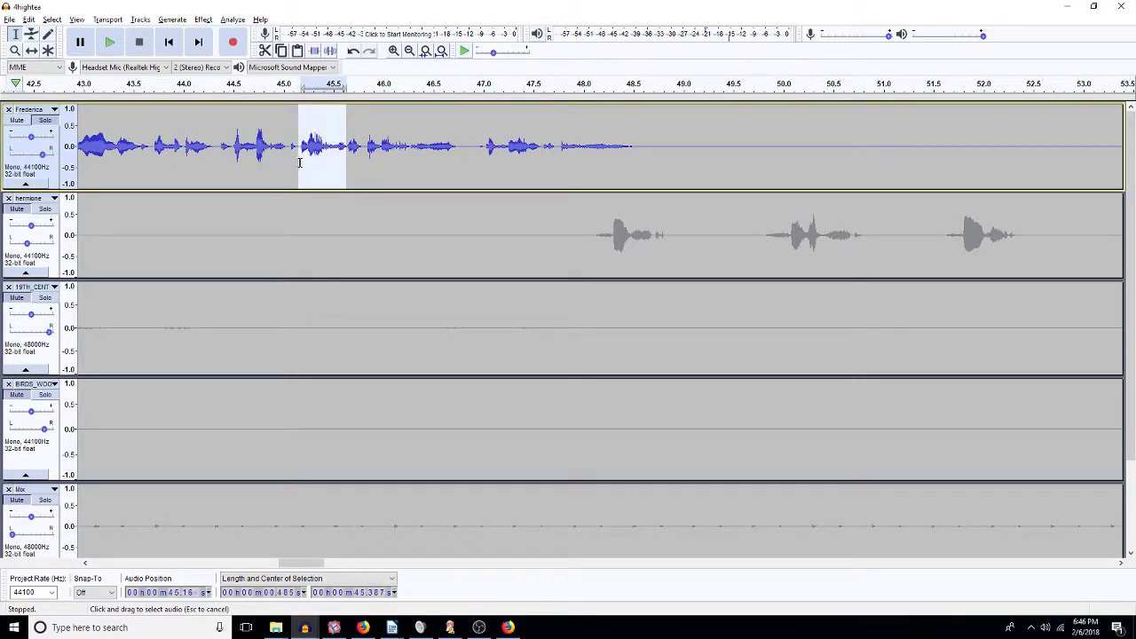
Step: Replace the selected word near 45.2 s in the Frederica track with the copied clip, amplify it and play the passage
key(ctrl+v)
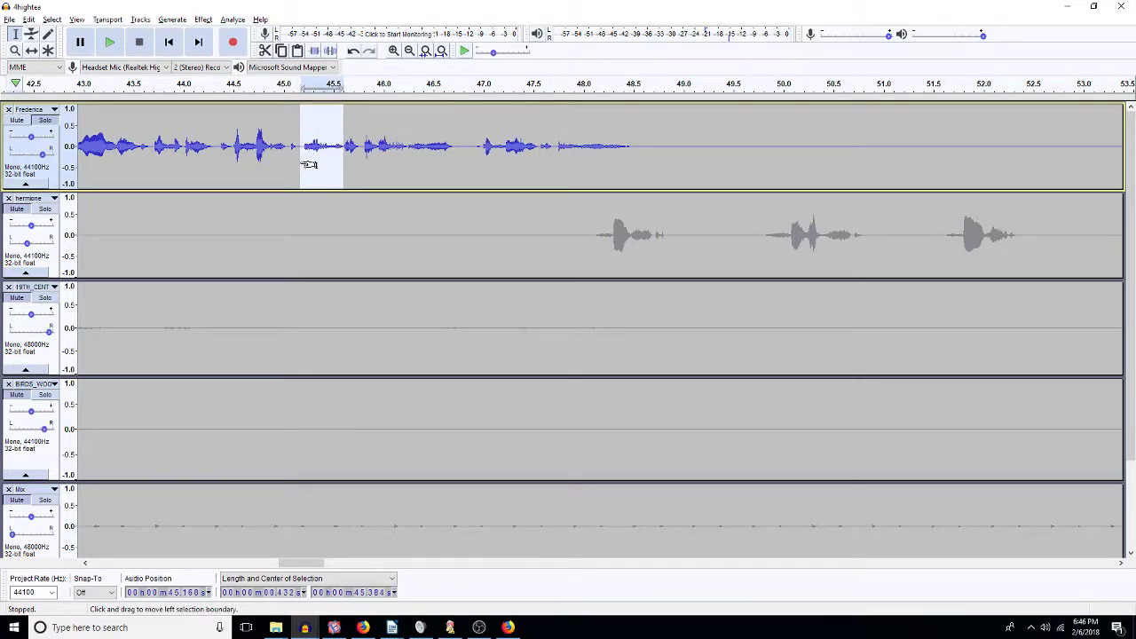
key(ctrl+r)
key(Return)
click(165, 155)
key(space)
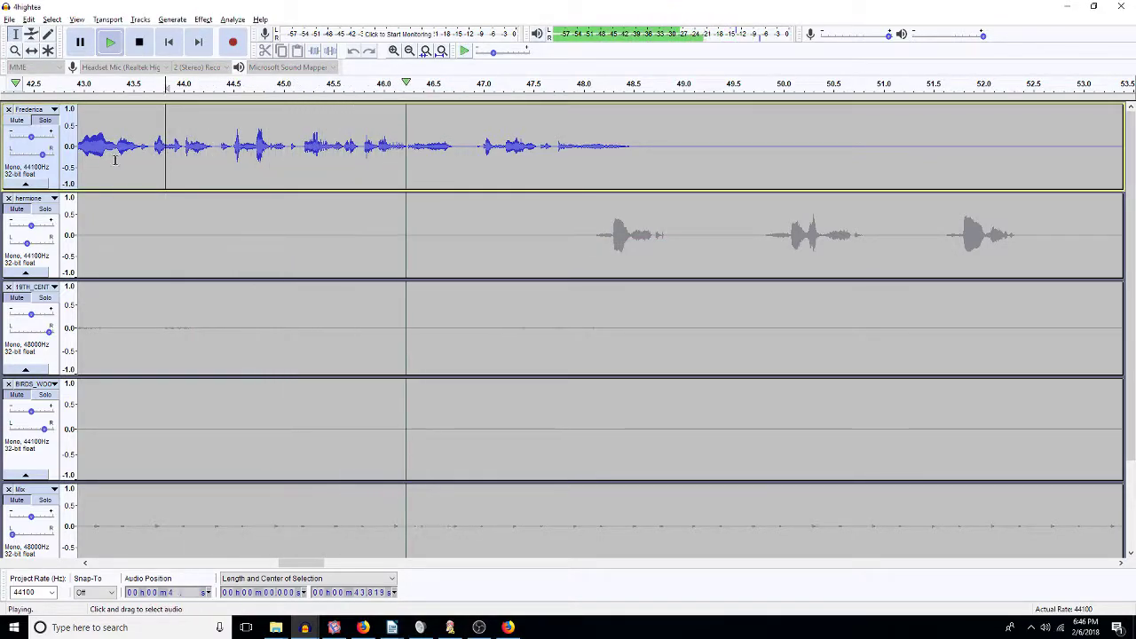
key(space)
Step: Replace the short sound at about 45.04 s in the Frederica track with the 0.148 s clip at 47.55 s, and play the passage
drag(284, 155, 281, 155)
key(space)
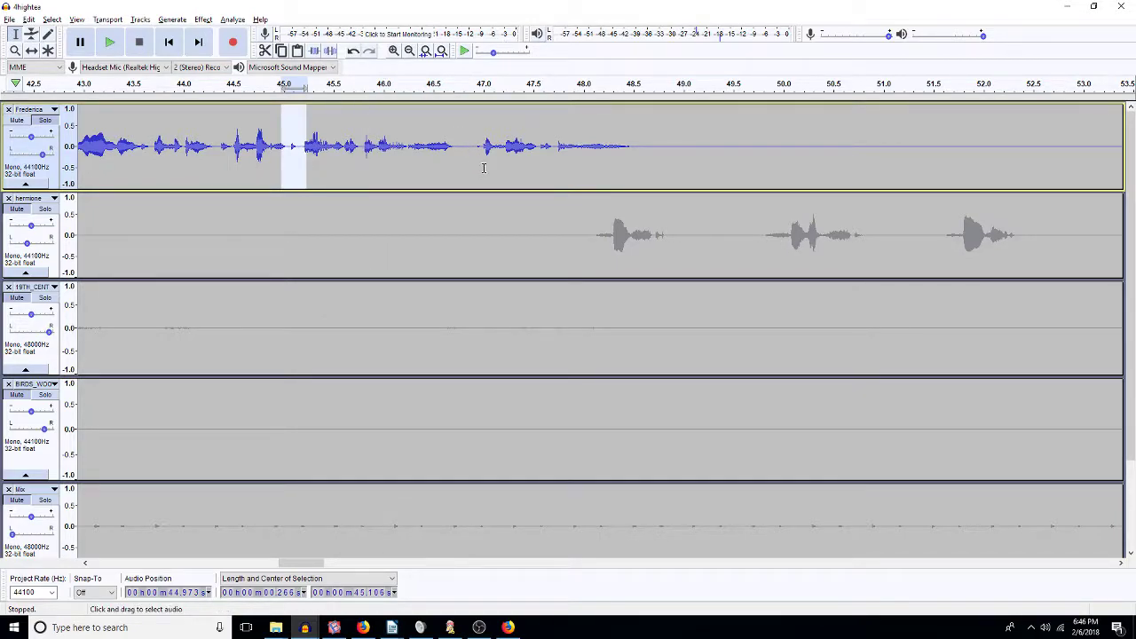
click(538, 158)
drag(552, 158, 538, 161)
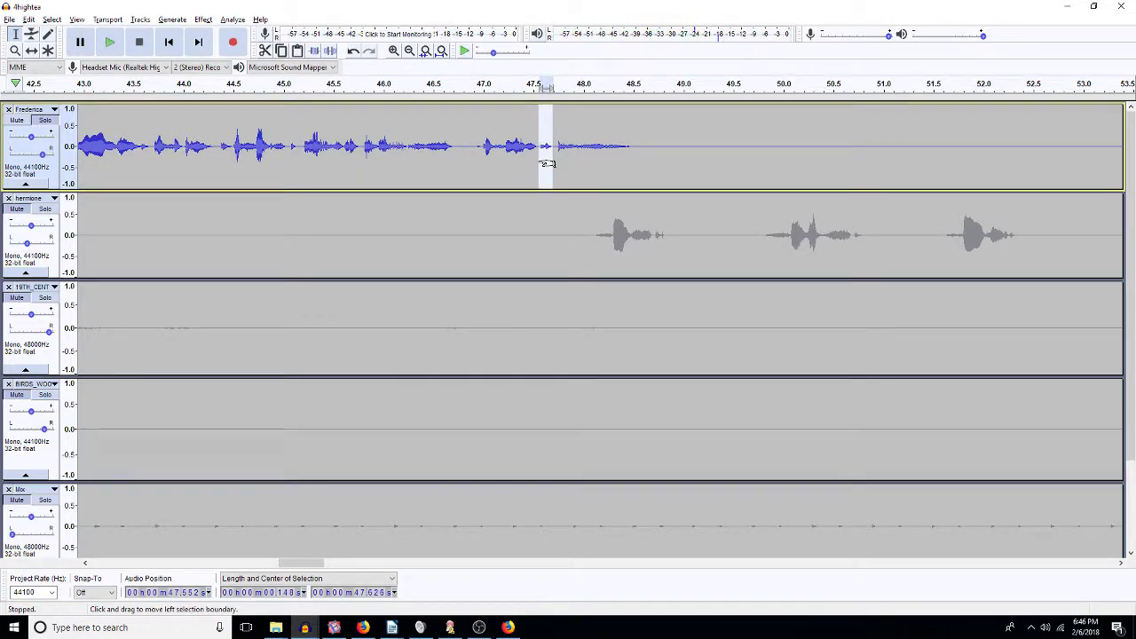
key(space)
drag(288, 154, 296, 160)
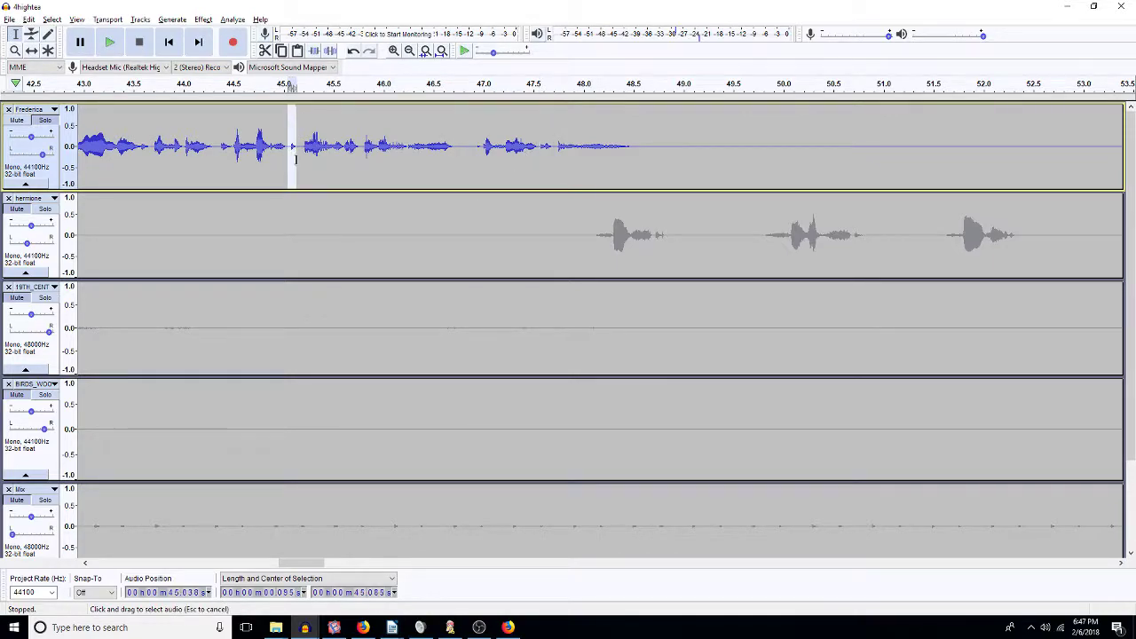
key(ctrl+r)
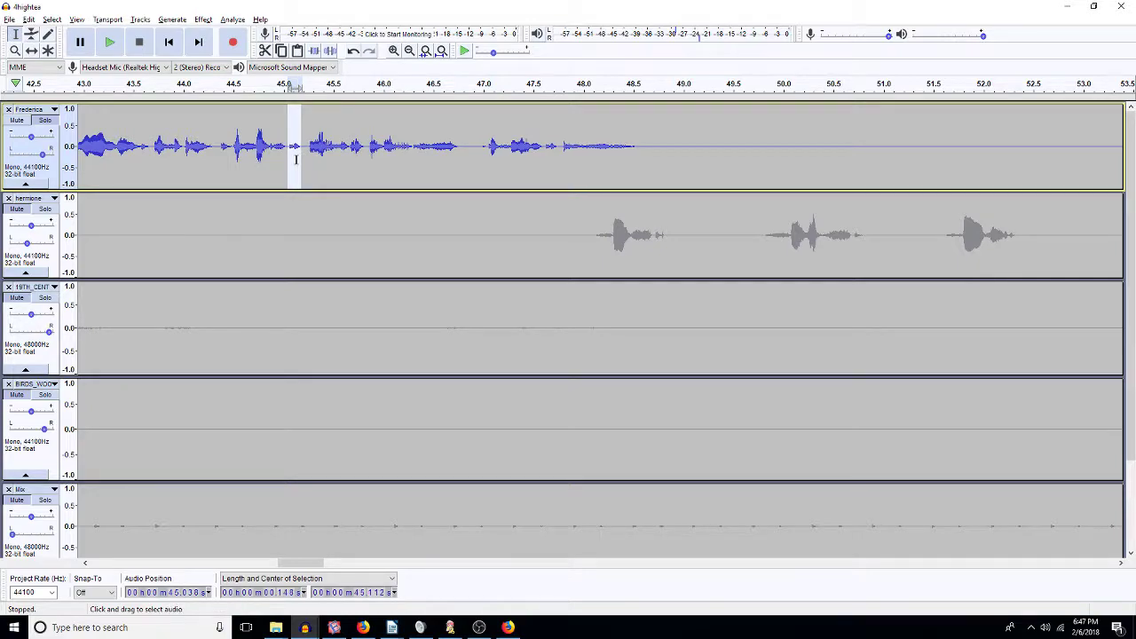
click(194, 146)
key(space)
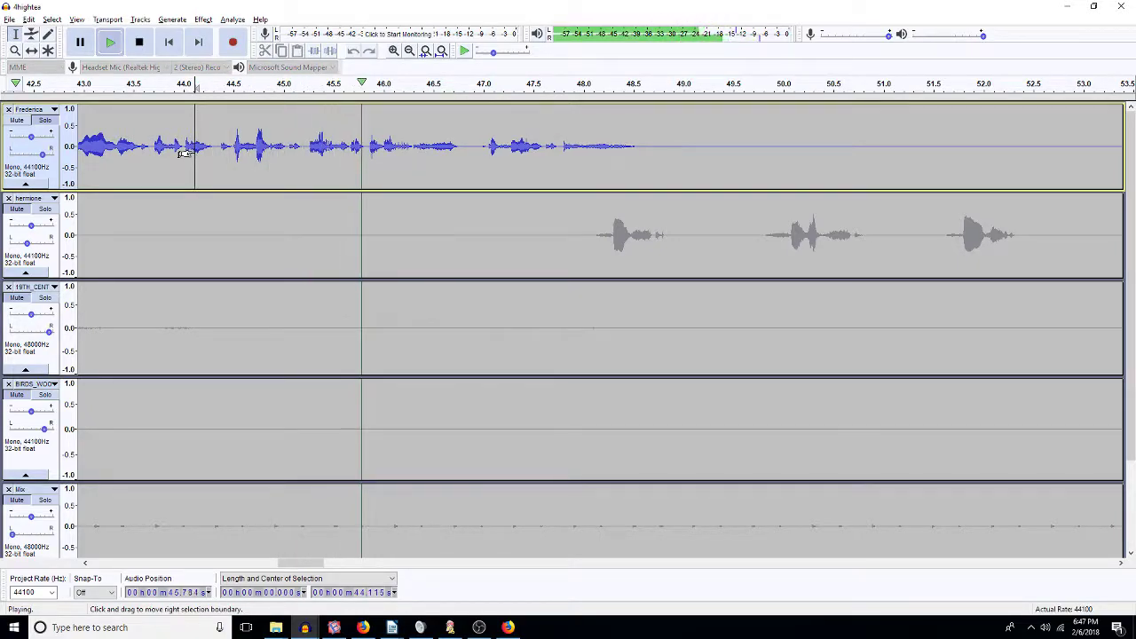
key(space)
Step: Try to delete about 0.05 s at 45.06 s in the Frederica track, play it back and undo the deletion
drag(295, 150, 290, 162)
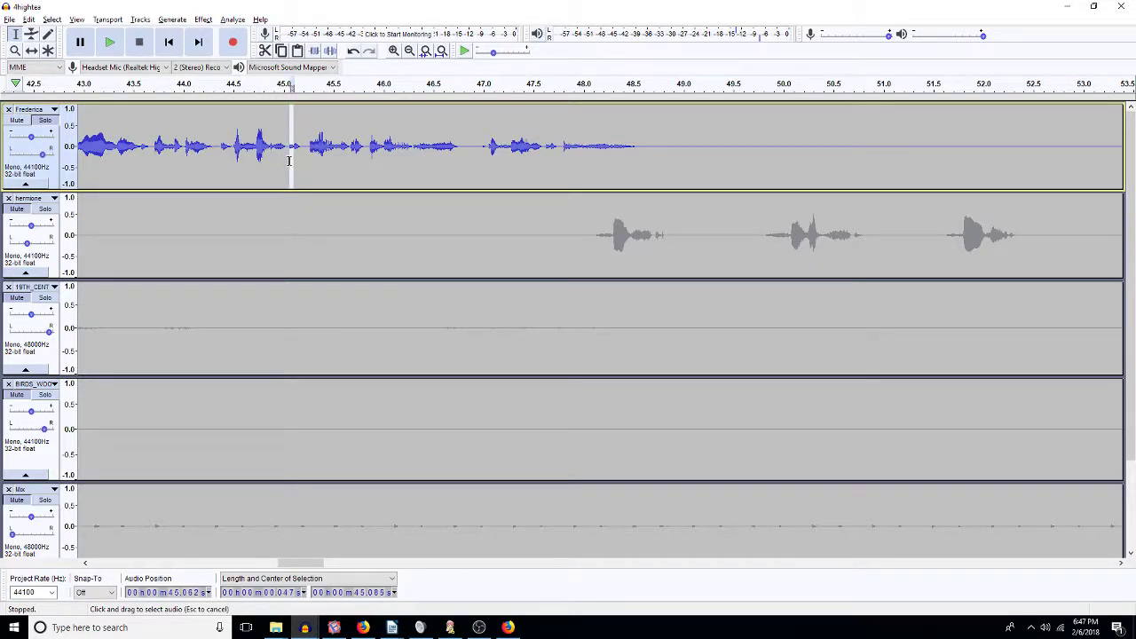
key(Delete)
click(130, 152)
key(space)
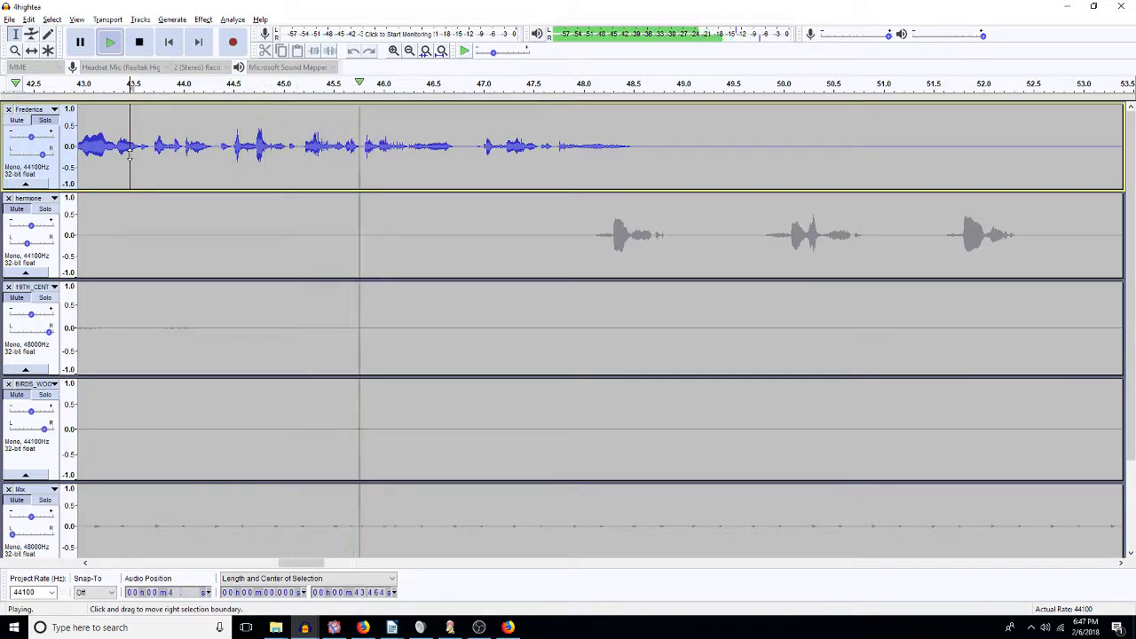
key(space)
key(ctrl+z)
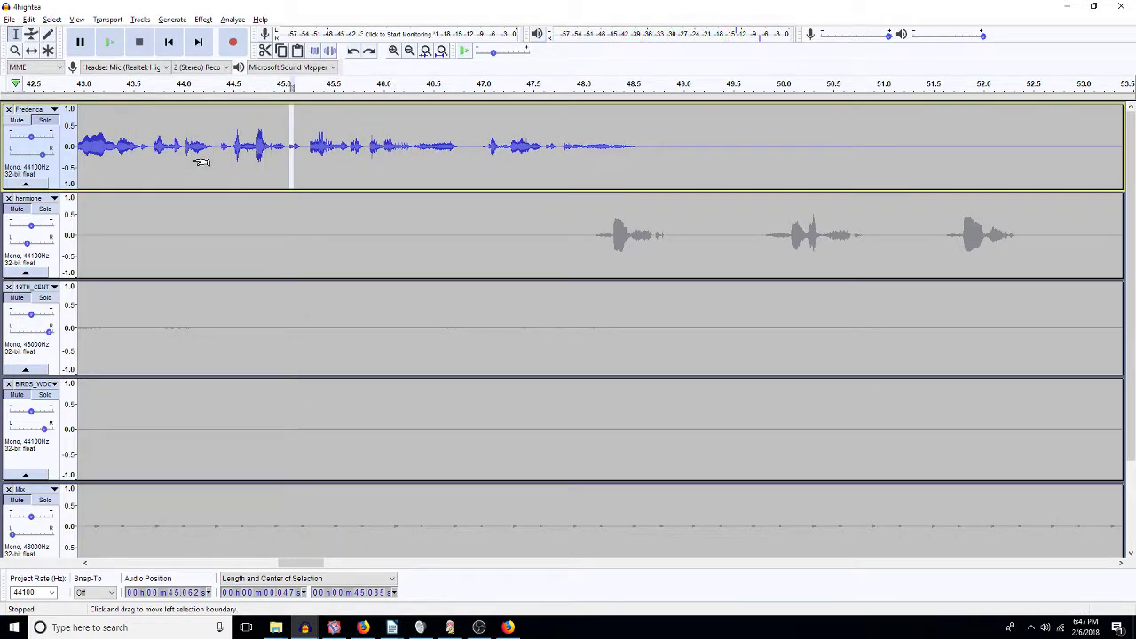
key(space)
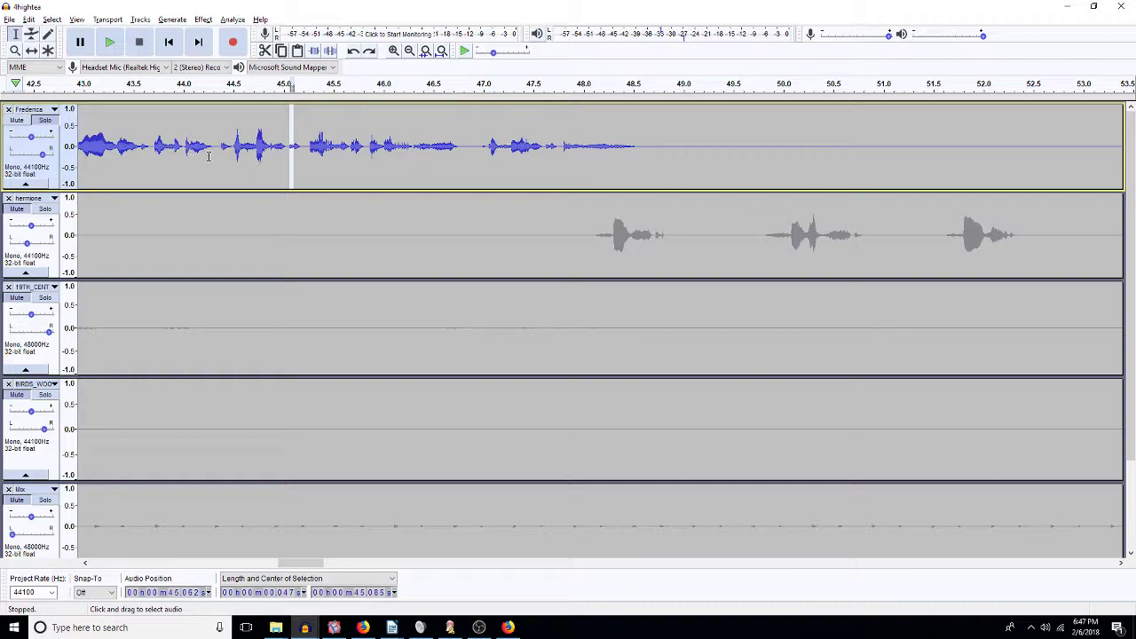
Step: Delete about 0.065 s of the Frederica track starting at 45.1 s and play the line from about 44 s
click(300, 155)
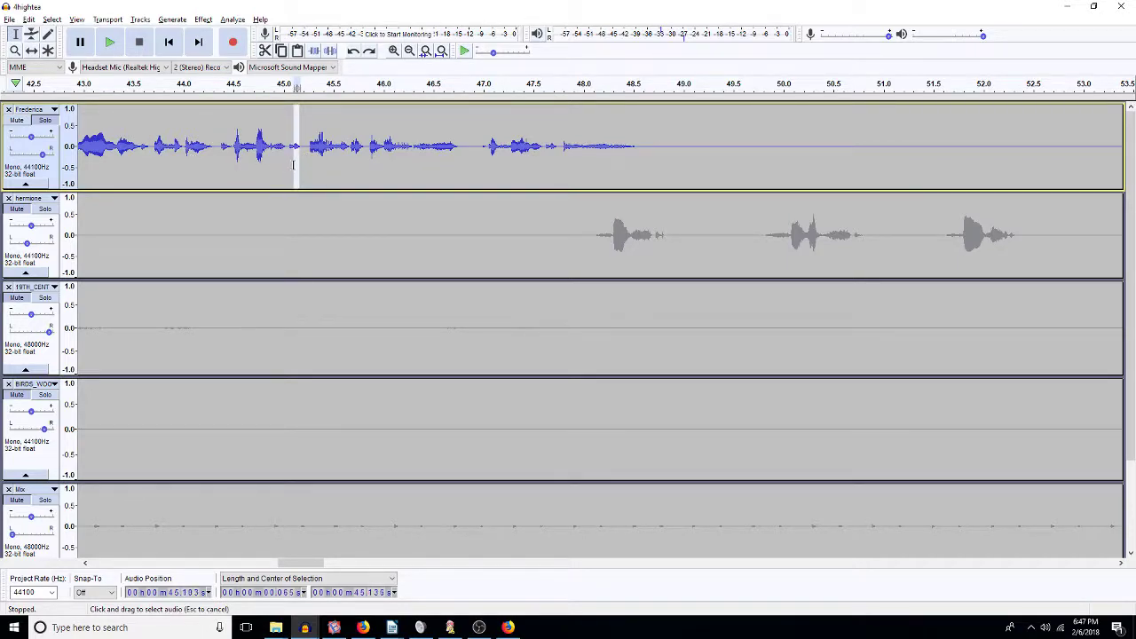
key(Delete)
click(179, 157)
key(space)
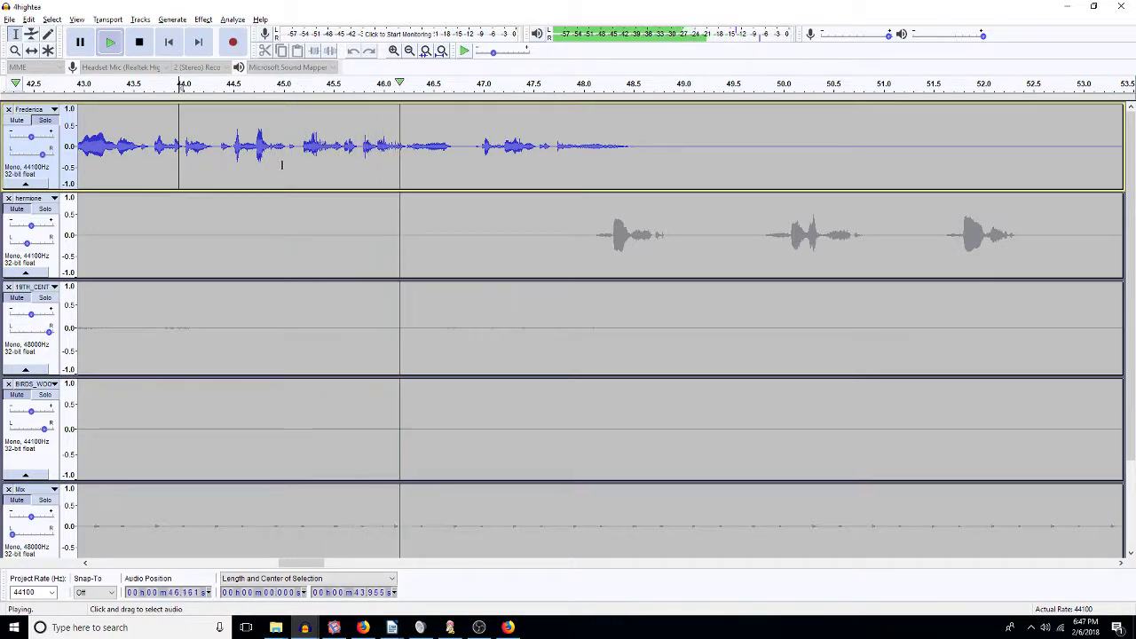
key(space)
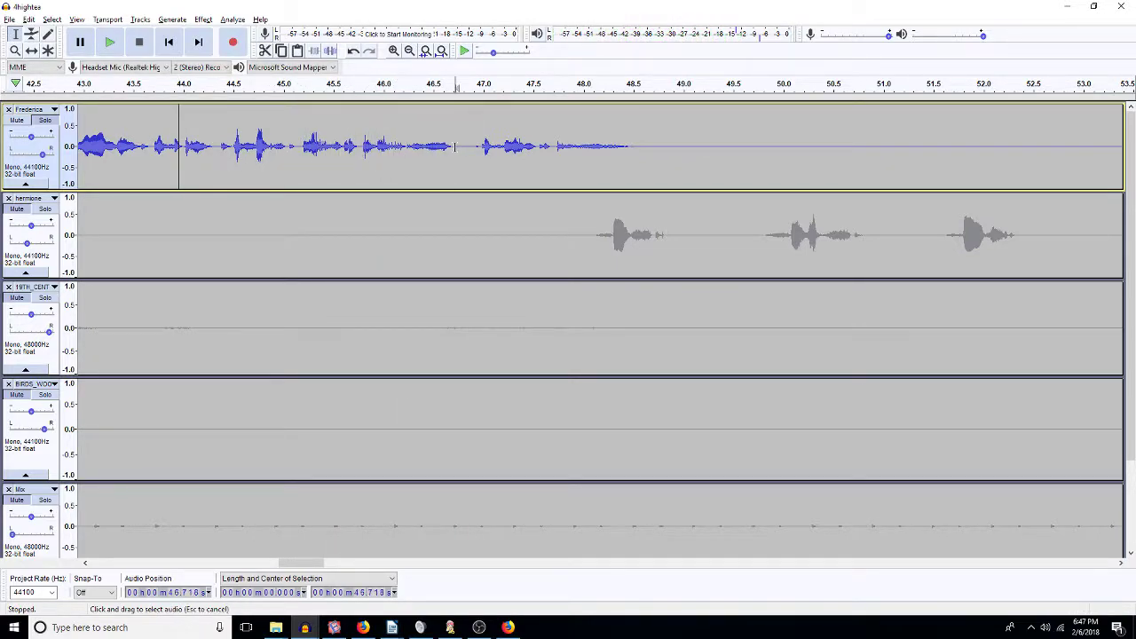
Step: Remove the leftover speech from about 46.8 to 49.1 s in the Frederica track
drag(454, 146, 431, 153)
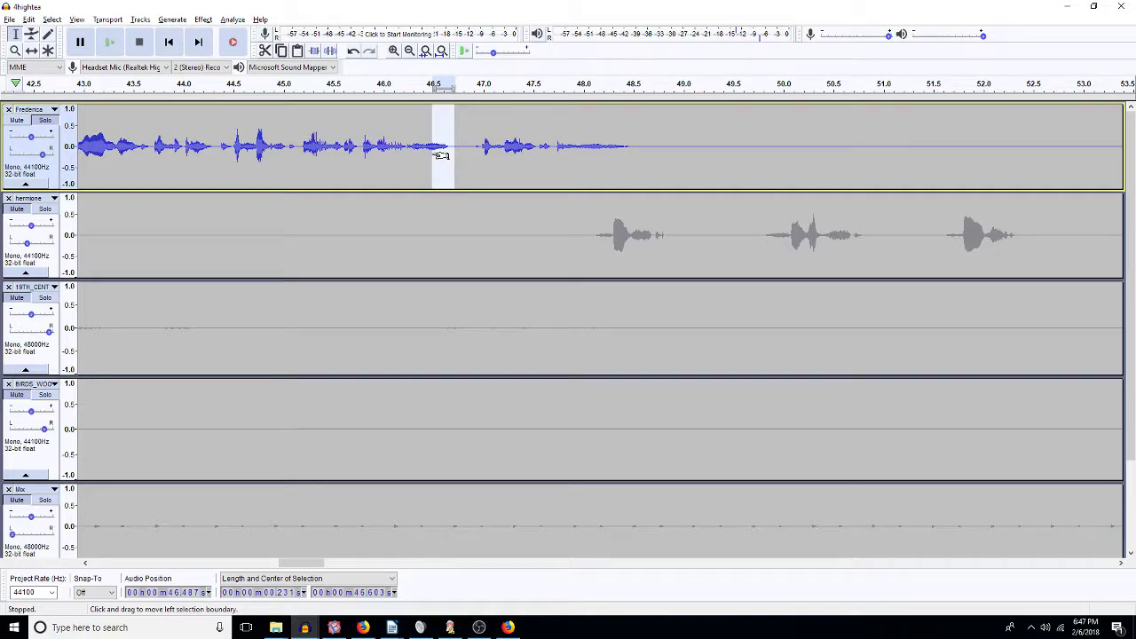
drag(690, 140, 467, 163)
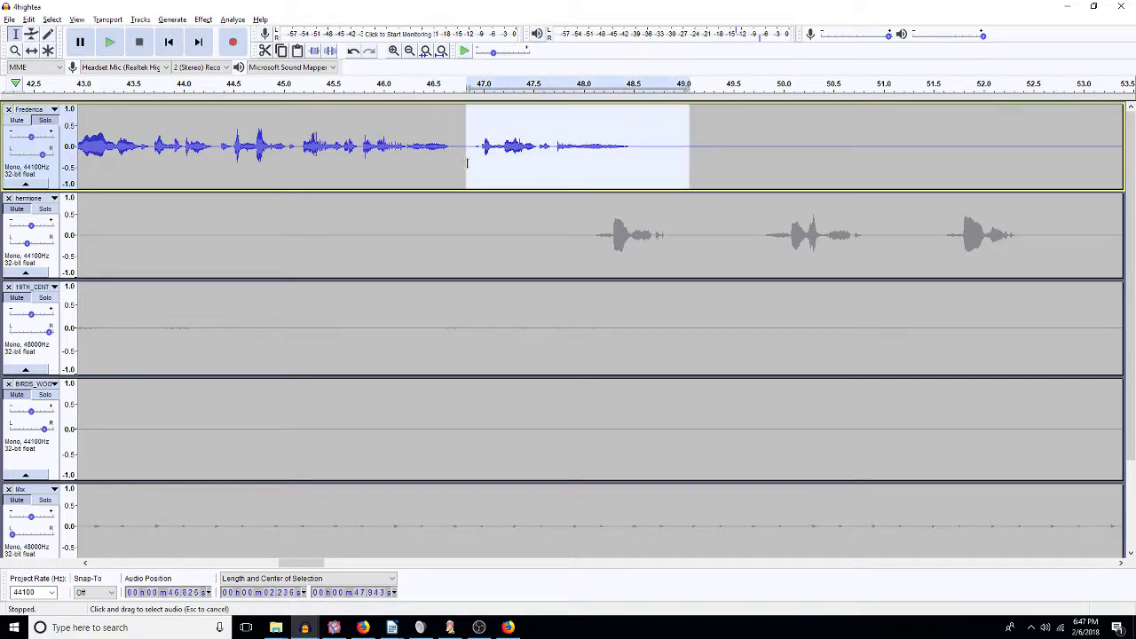
key(Delete)
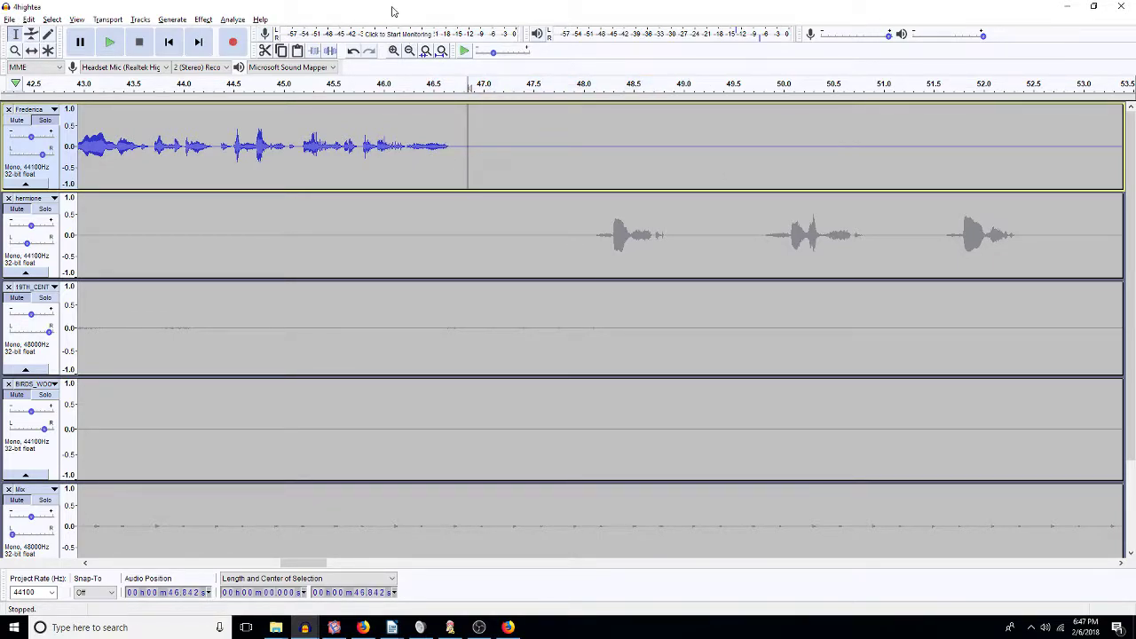
Step: Turn off solo on the Frederica track and play all tracks together from about 42.3 s
click(408, 50)
click(408, 50)
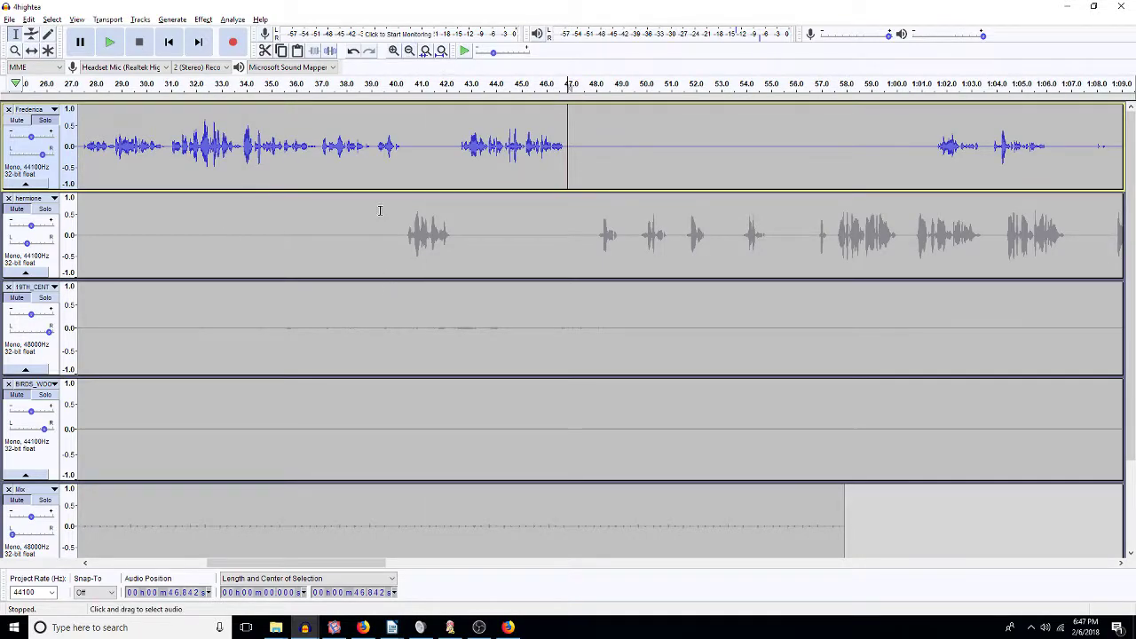
click(45, 120)
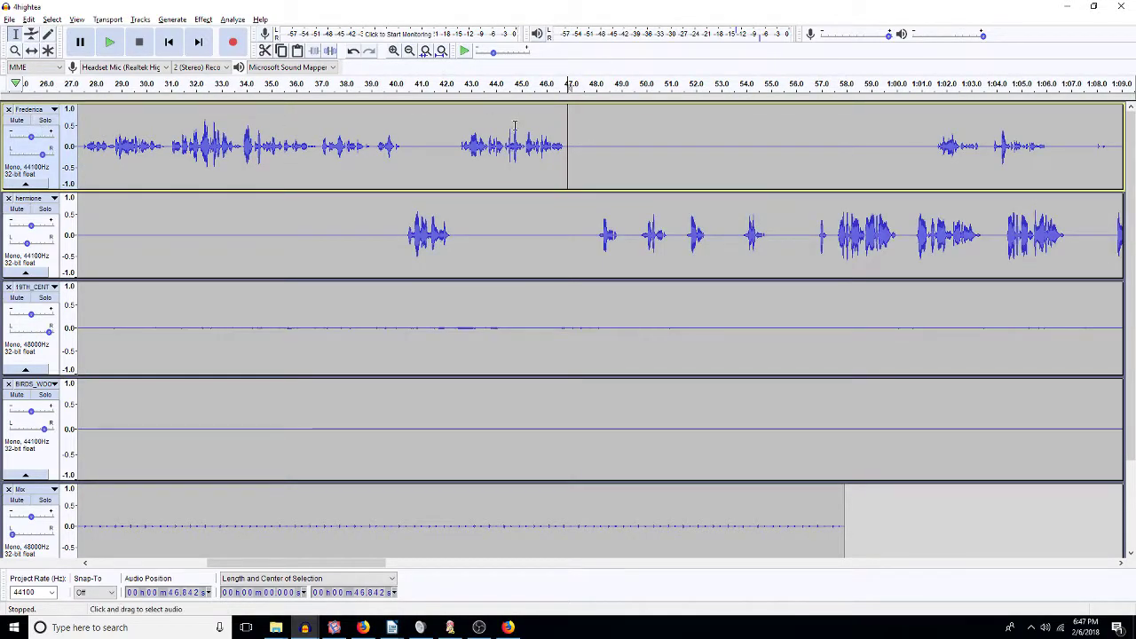
click(455, 157)
key(space)
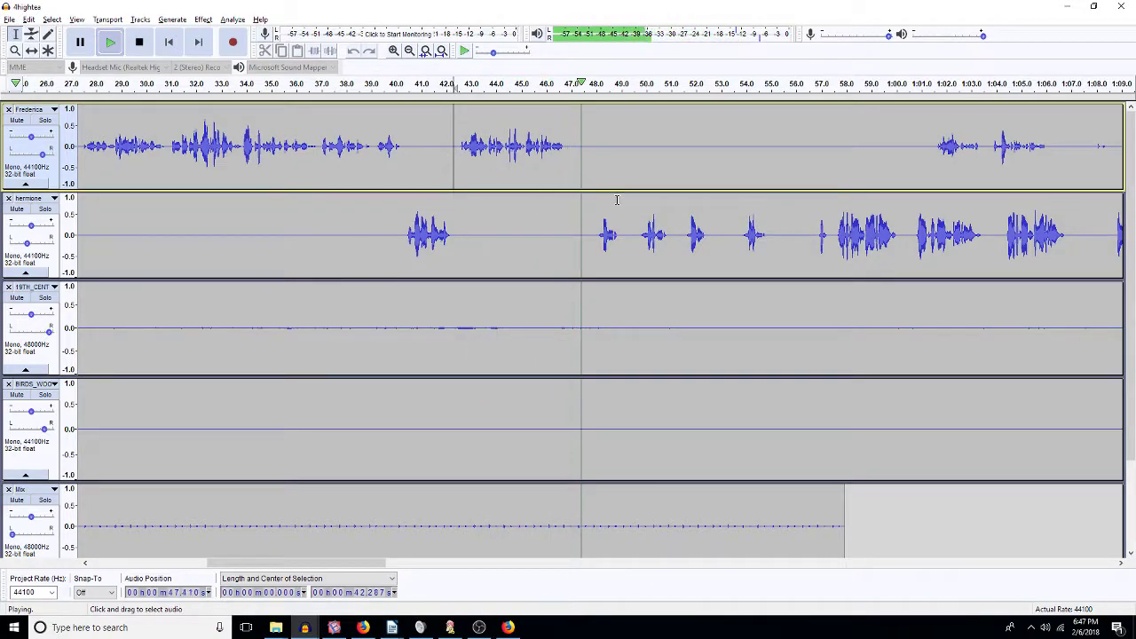
Step: Delete the hermione track's audio from about 46.8 to 51.5 s and play the following part
drag(598, 234, 568, 215)
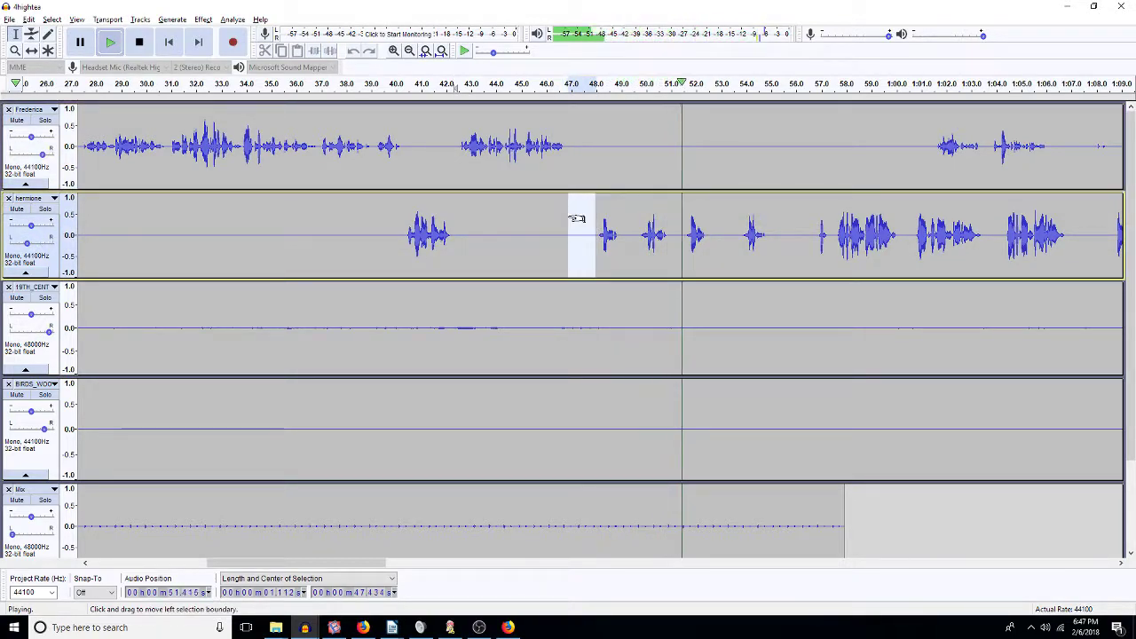
key(space)
drag(685, 235, 565, 227)
key(Delete)
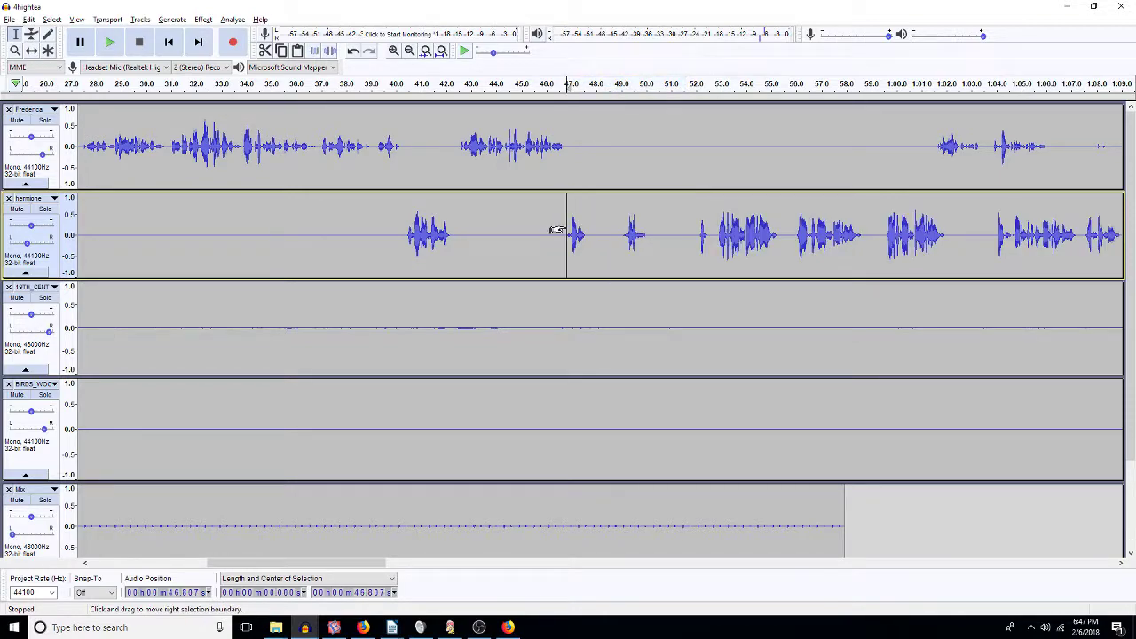
key(space)
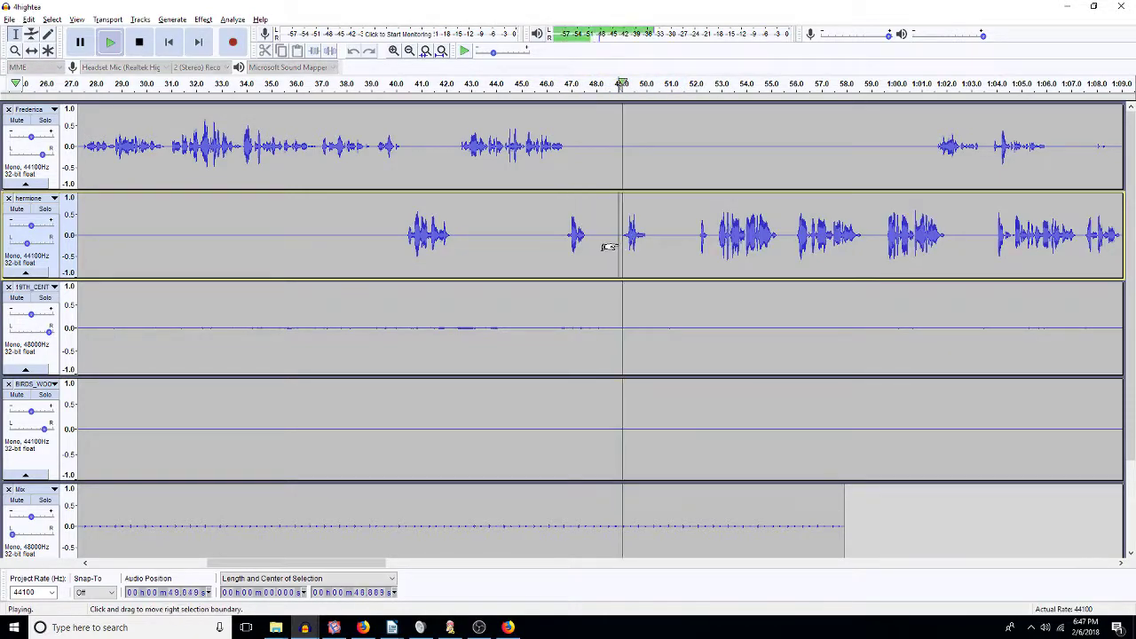
key(space)
Step: Silence the hermione track from about 47.7 to 51.9 s
drag(589, 235, 694, 268)
key(Delete)
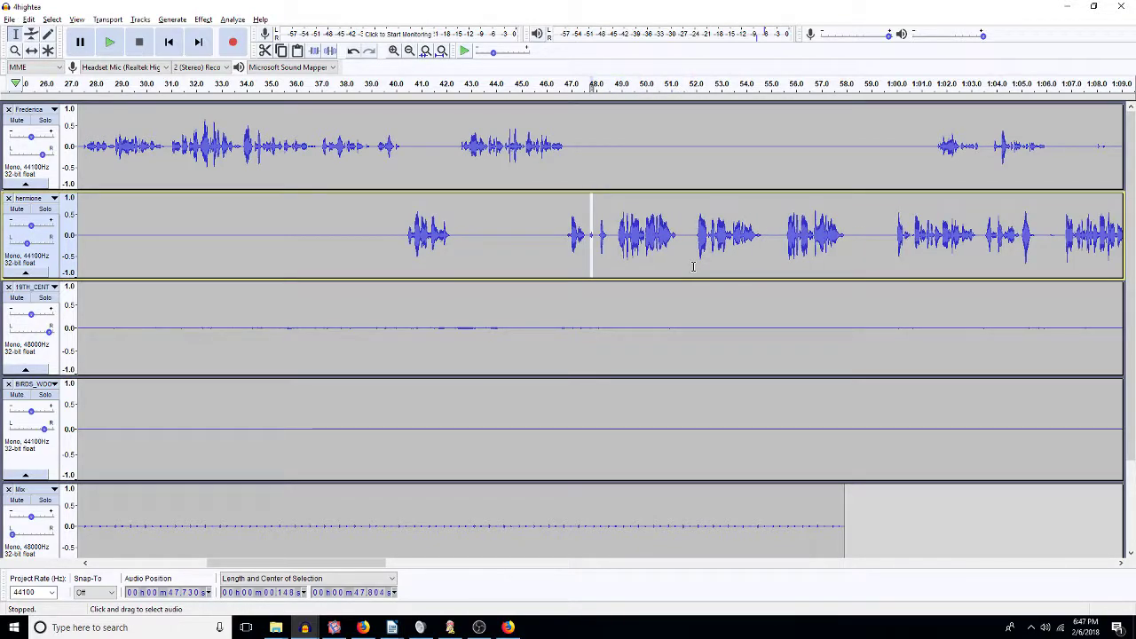
key(ctrl+z)
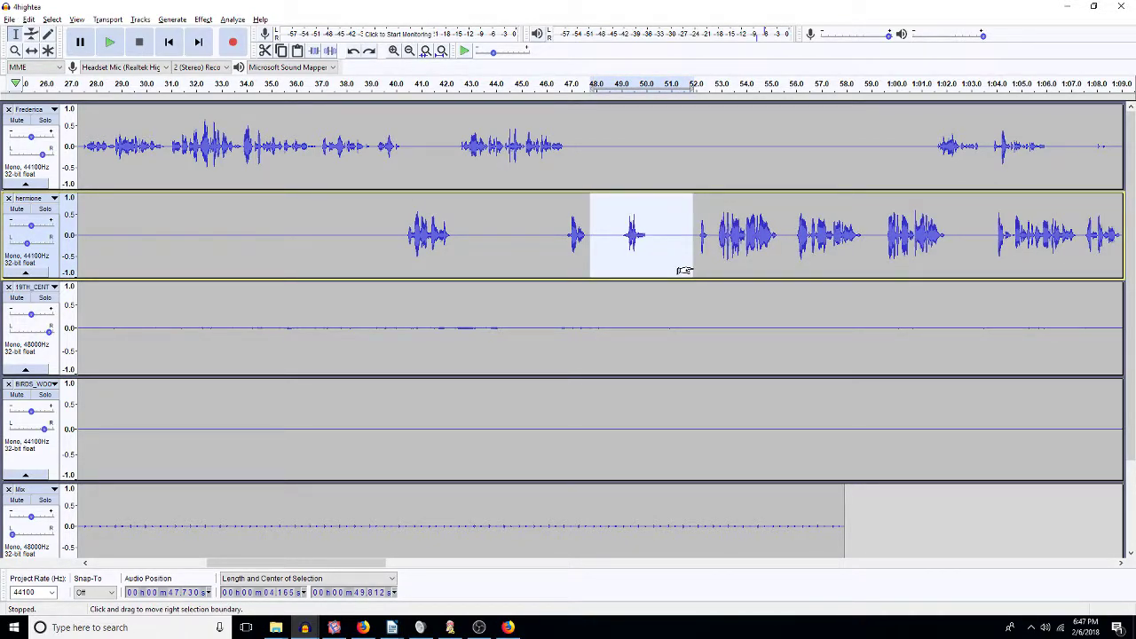
Step: Copy about 6.5 s of silence from the Frederica track and insert it in the hermione track at about 51.6 s
drag(627, 127, 789, 179)
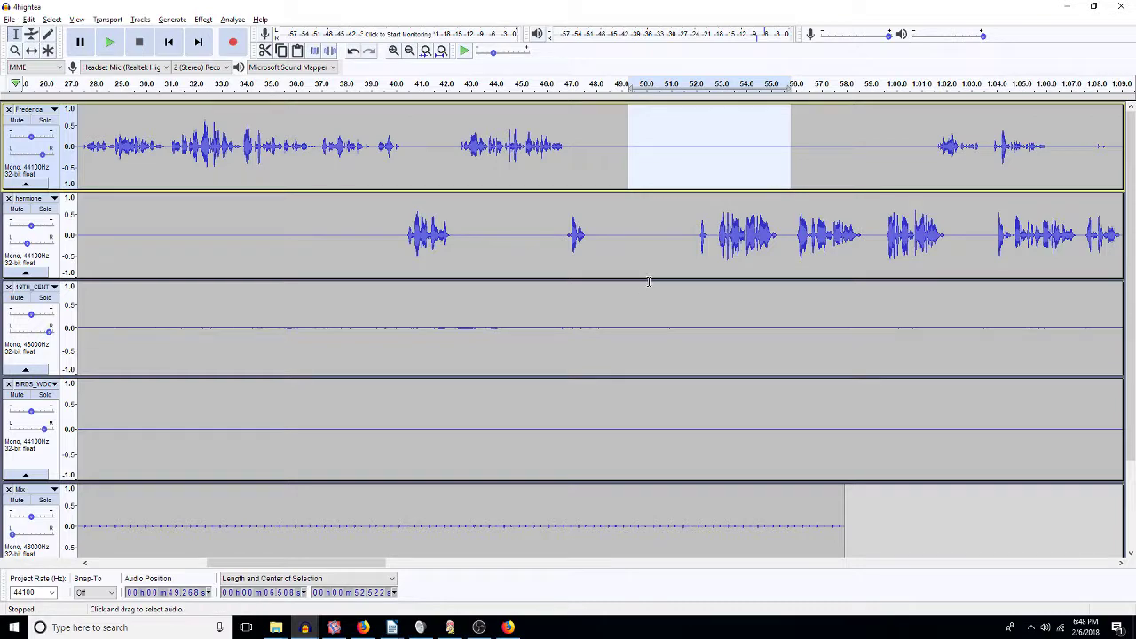
click(684, 242)
key(ctrl+v)
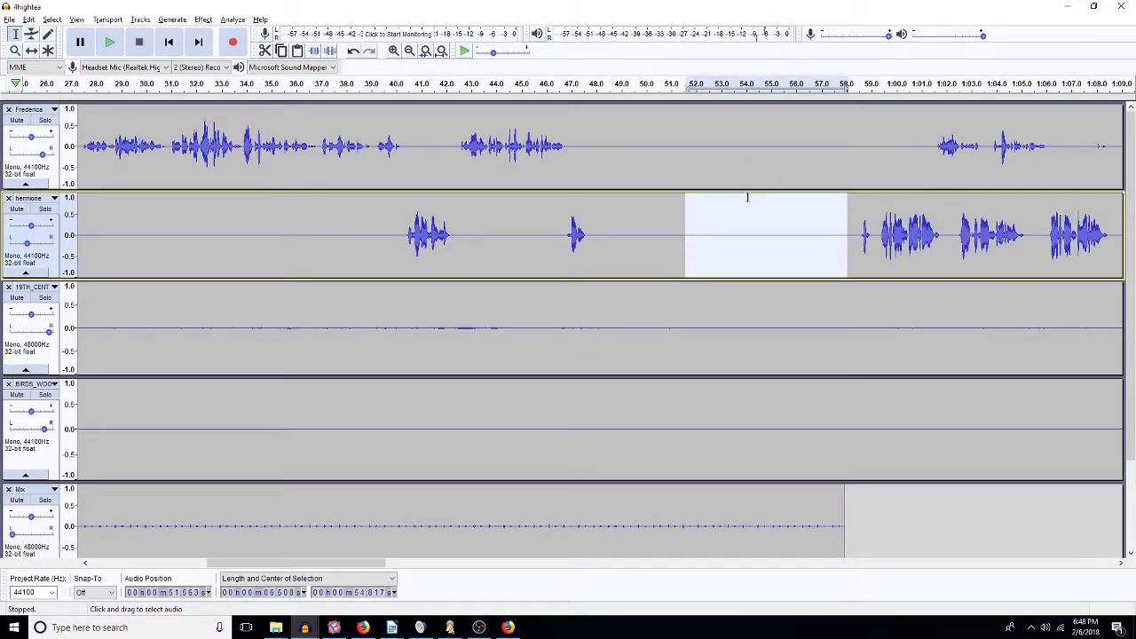
Step: Delete the silent gap in the Frederica track from about 47.8 s to 1:01.5 and play the joined audio
drag(932, 145, 583, 149)
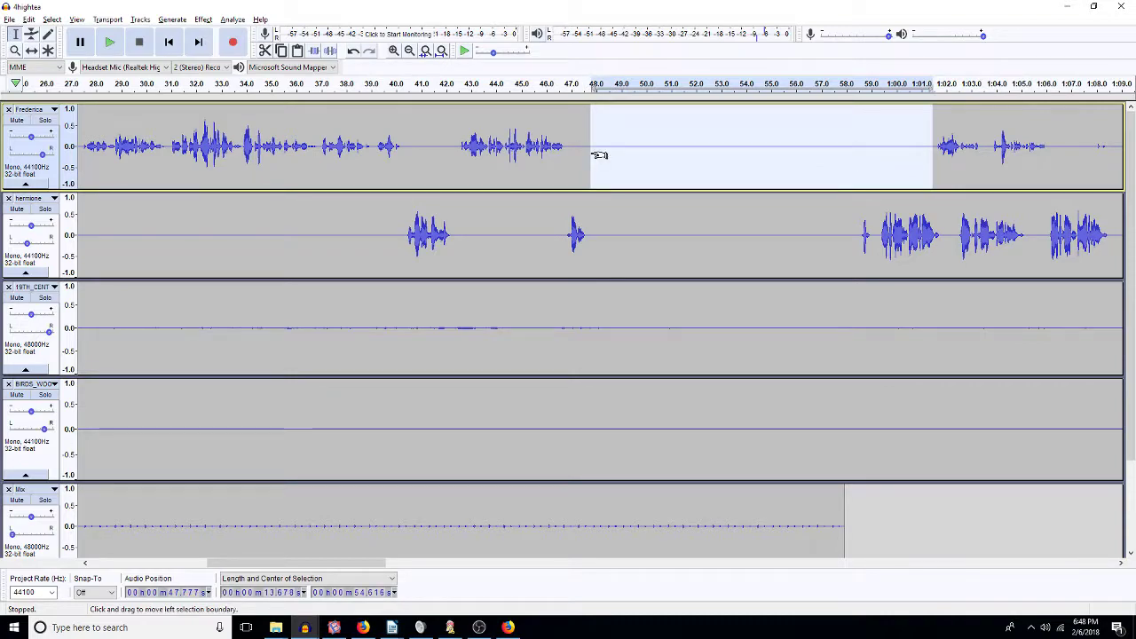
click(586, 157)
key(Delete)
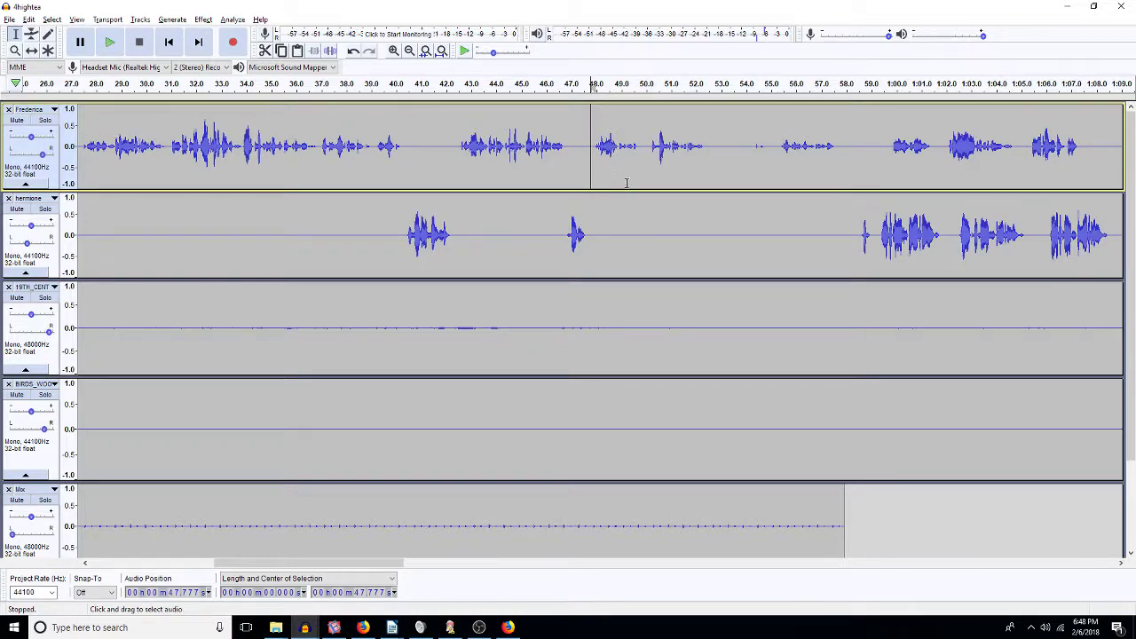
key(space)
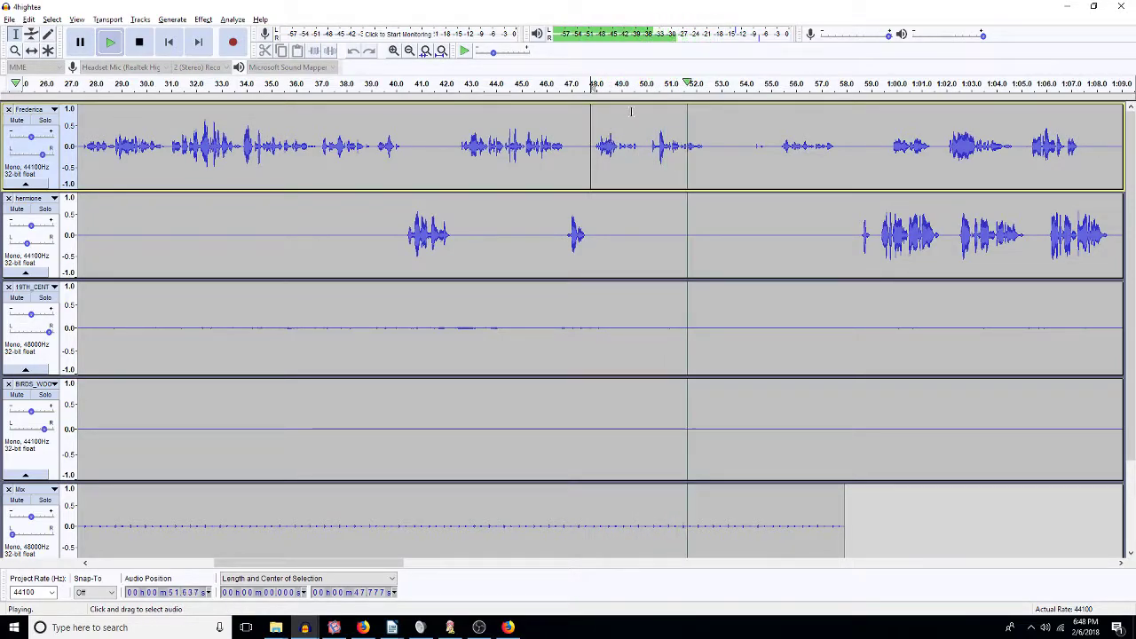
key(space)
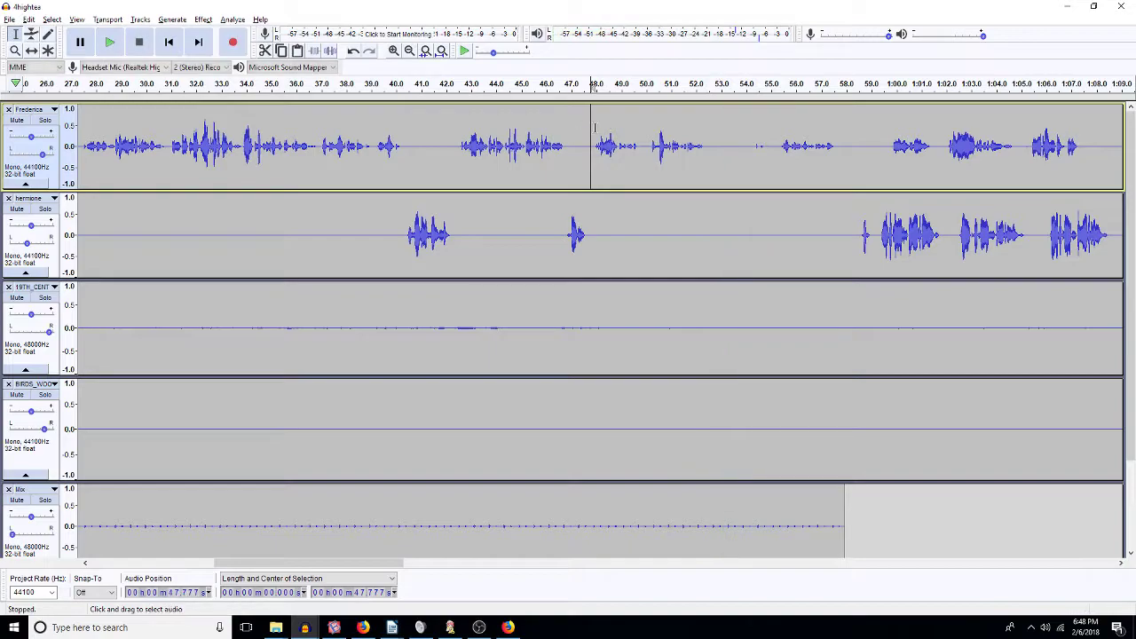
Step: Remove the Frederica track's line from about 42.3 to 47.8 s, closing the gap
drag(589, 131, 436, 140)
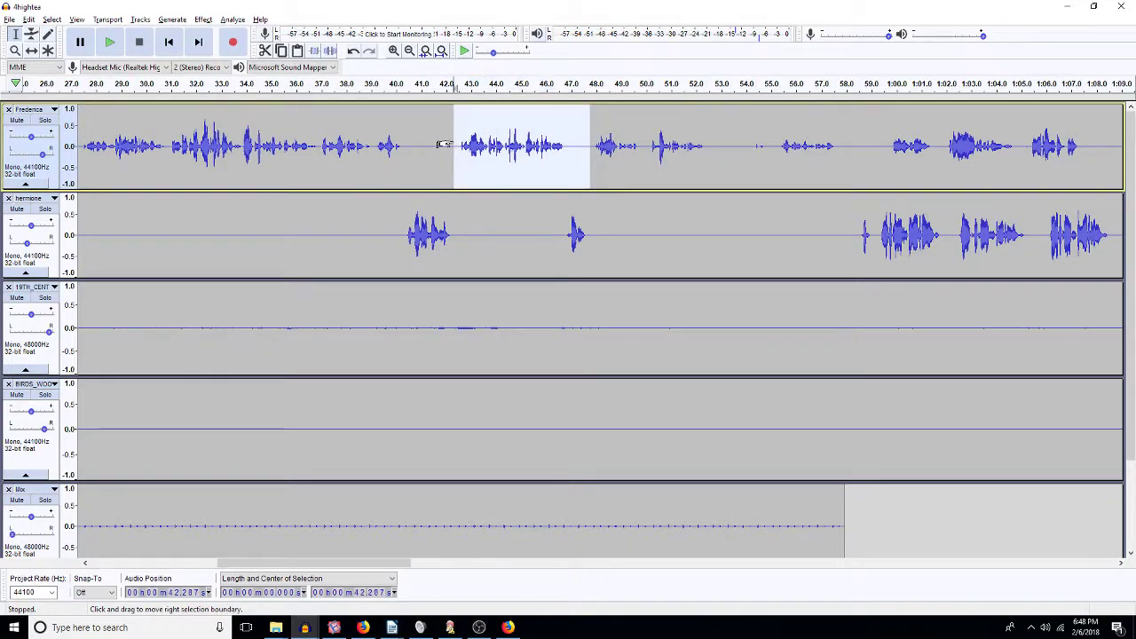
key(Delete)
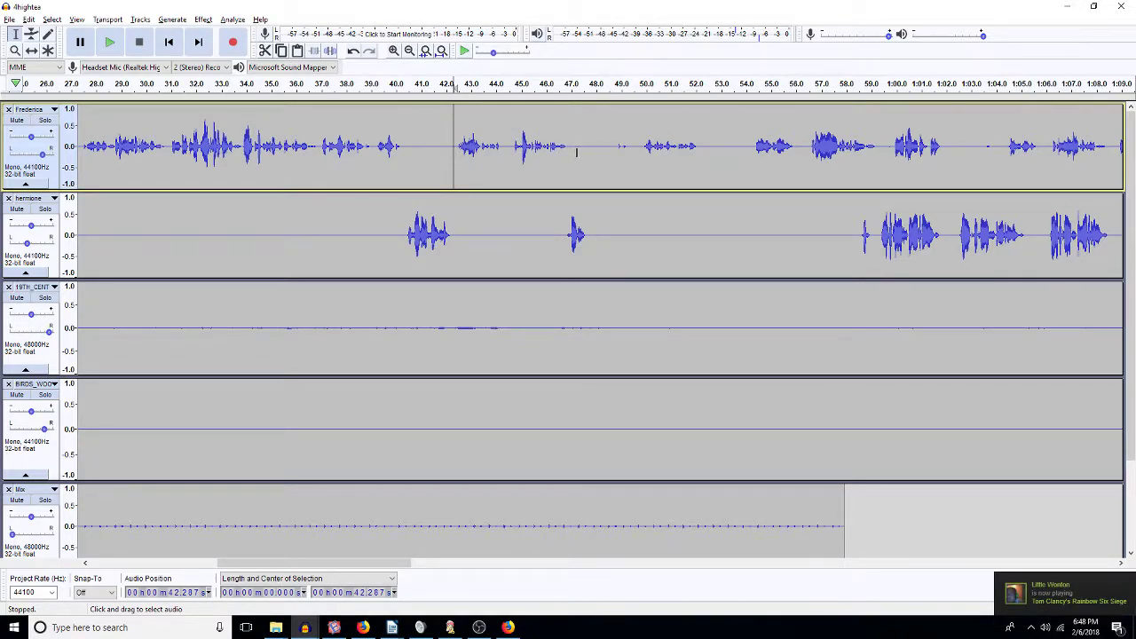
Step: Amplify the Frederica track's line from about 42.3 to 46.9 s
drag(570, 154, 454, 162)
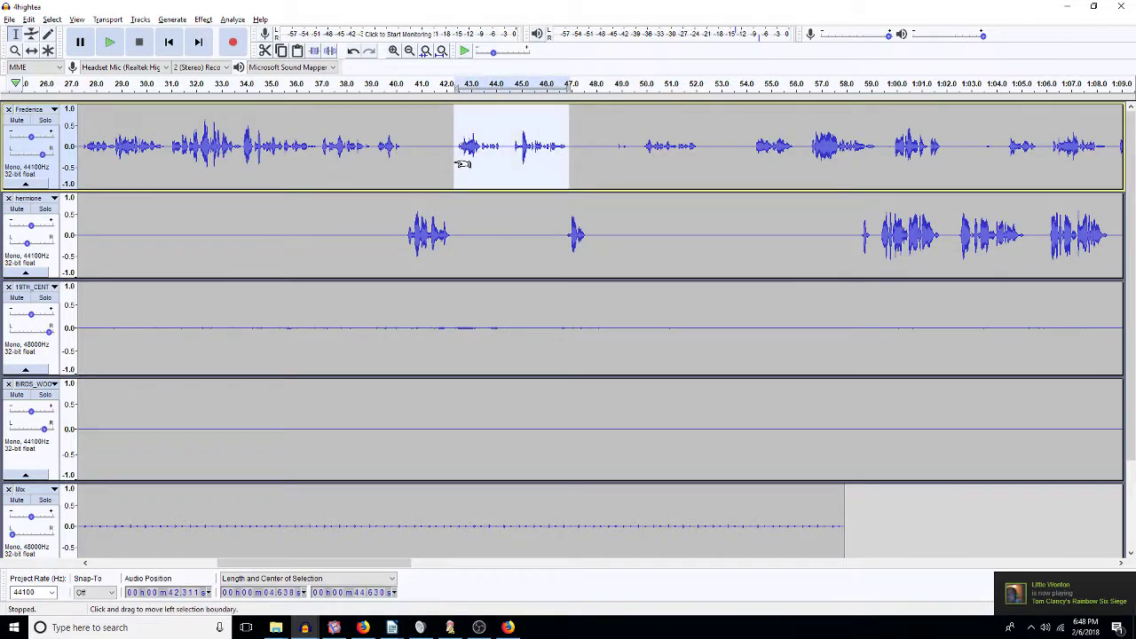
key(ctrl+r)
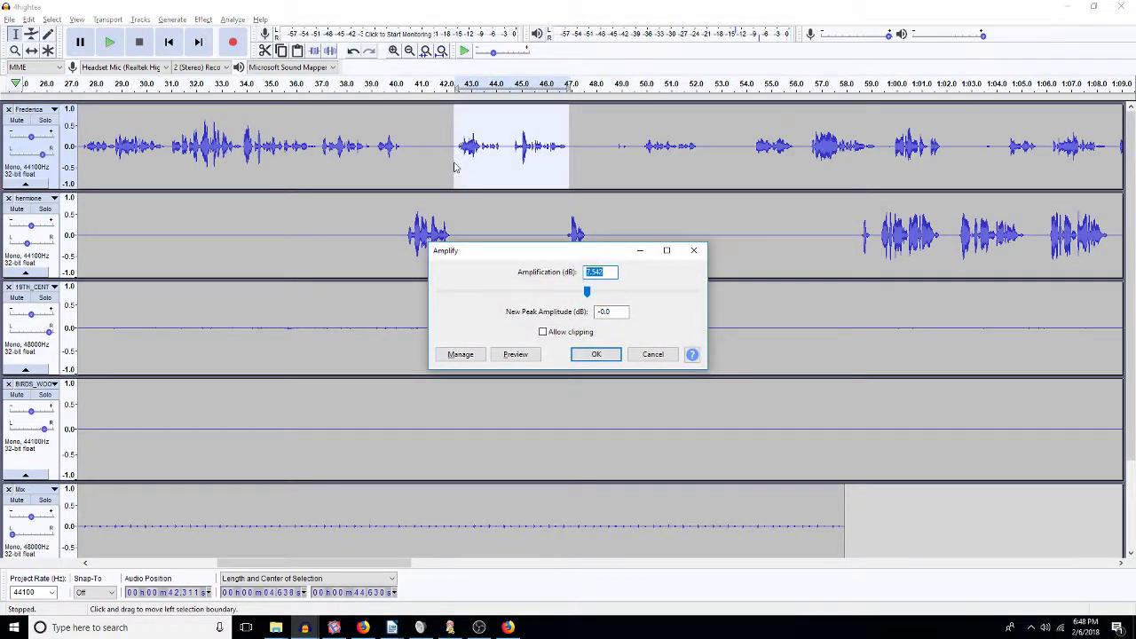
key(Return)
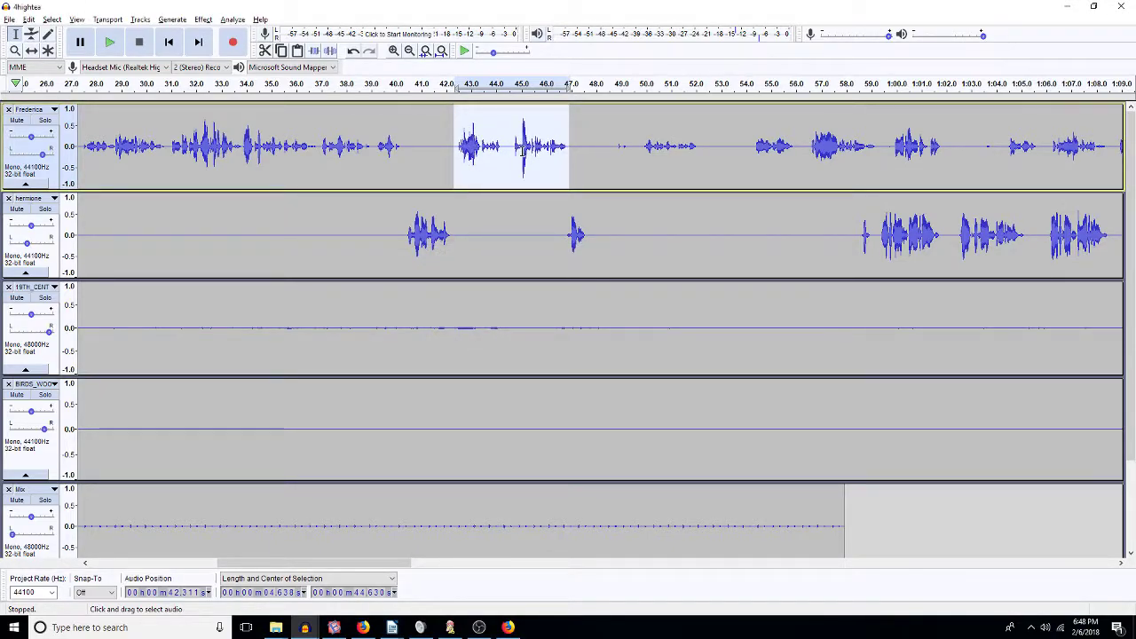
click(494, 151)
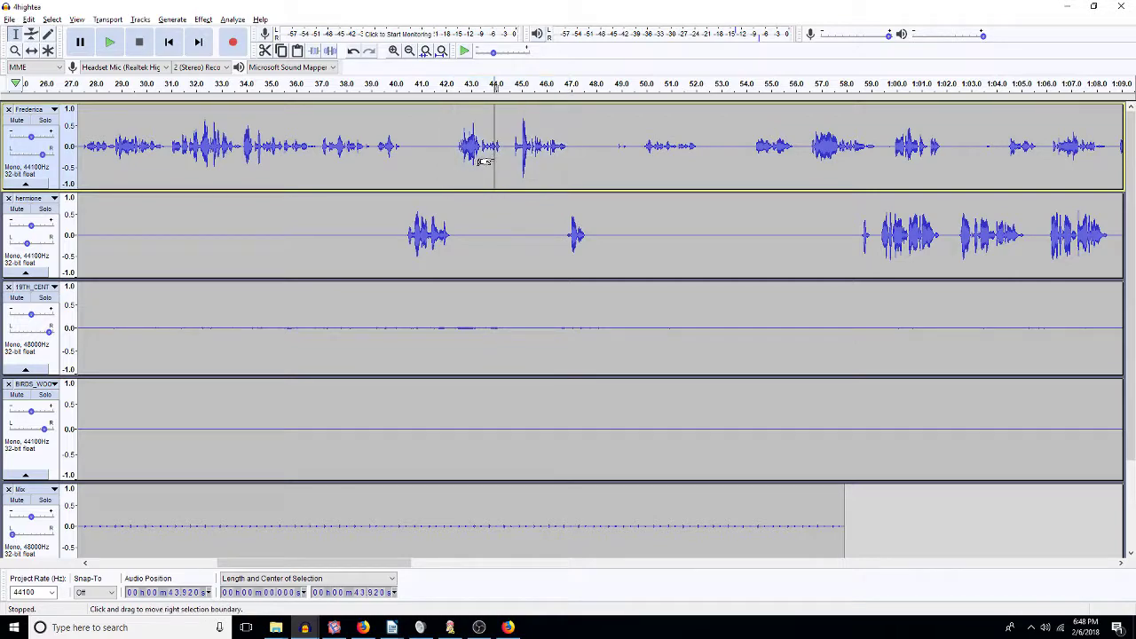
Step: Silence the Frederica track from about 47.1 to 54.2 s, shorten that gap by deleting from about 47.8 s, and play the joined audio
drag(572, 151, 749, 169)
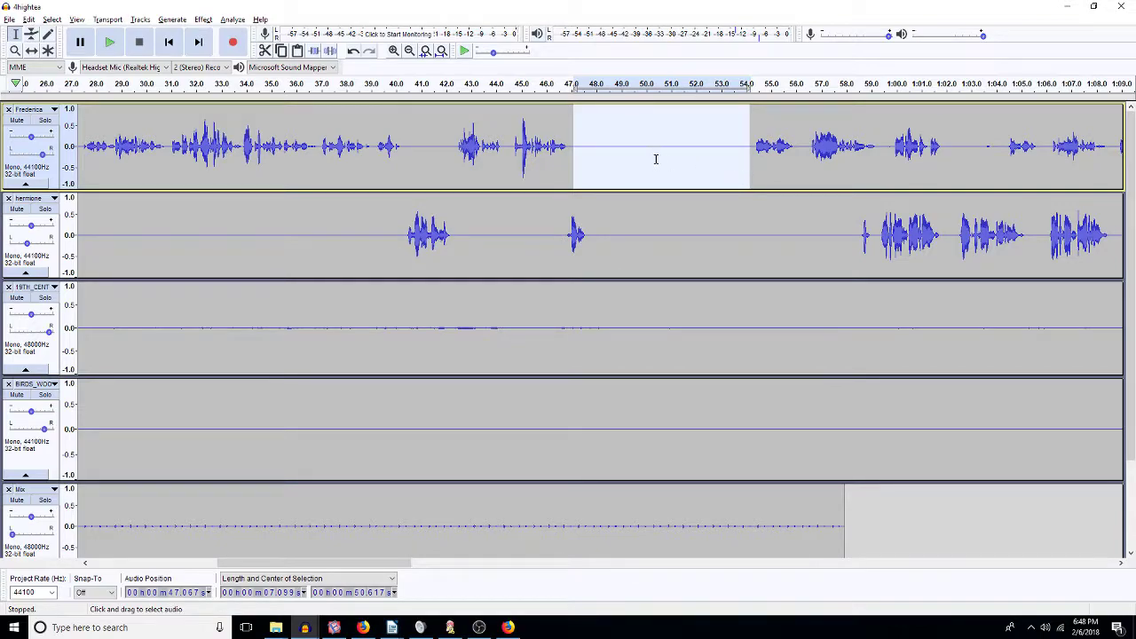
drag(578, 160, 601, 164)
key(Delete)
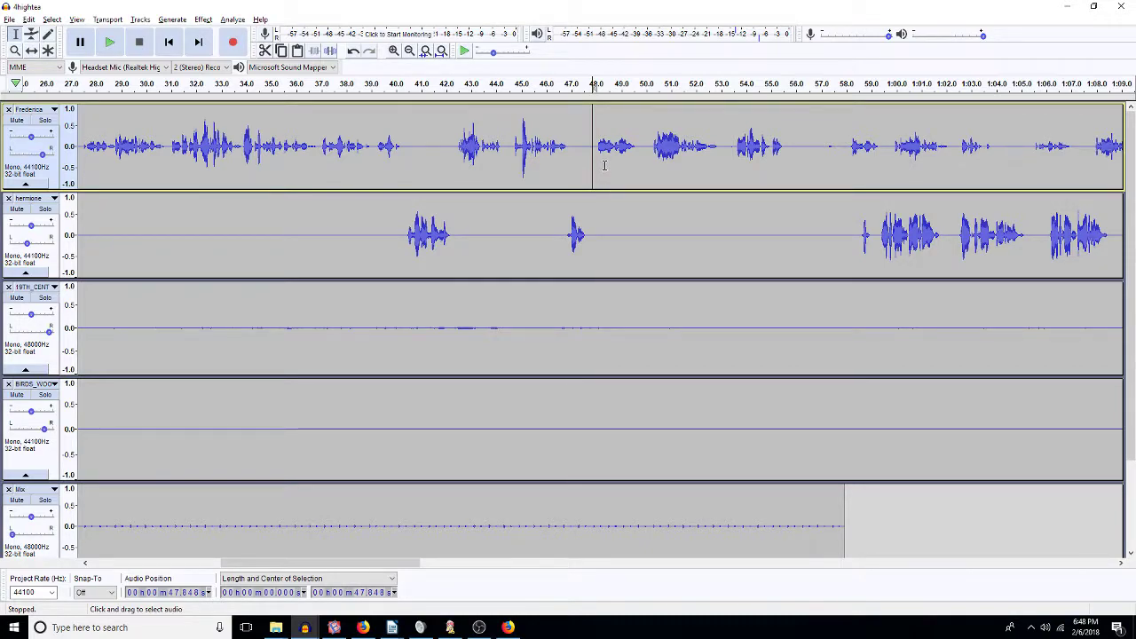
key(space)
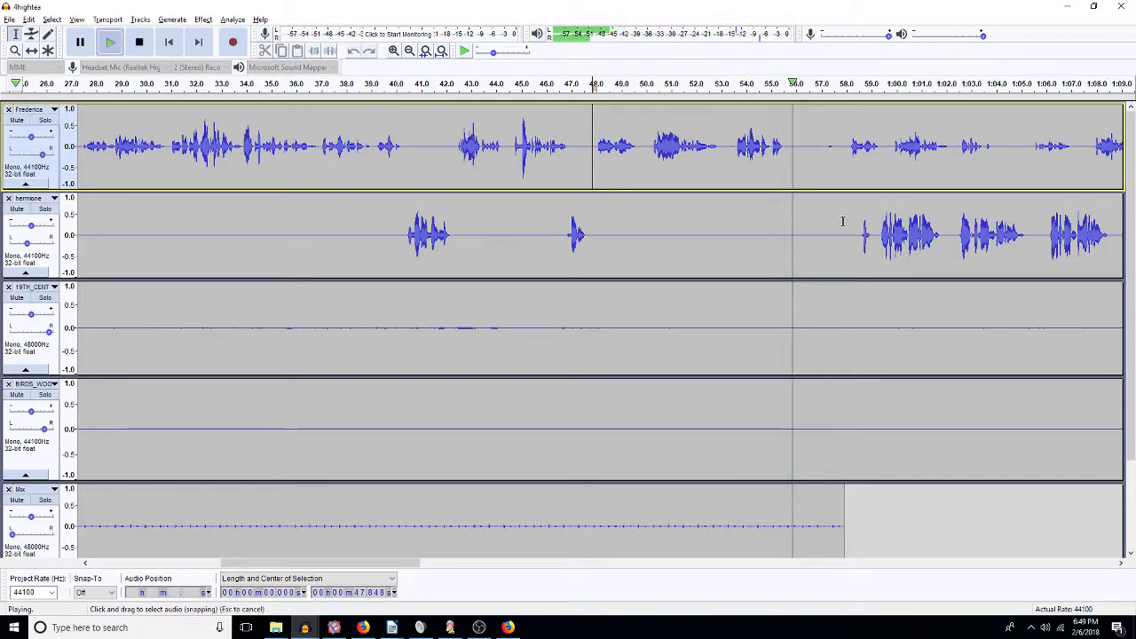
key(space)
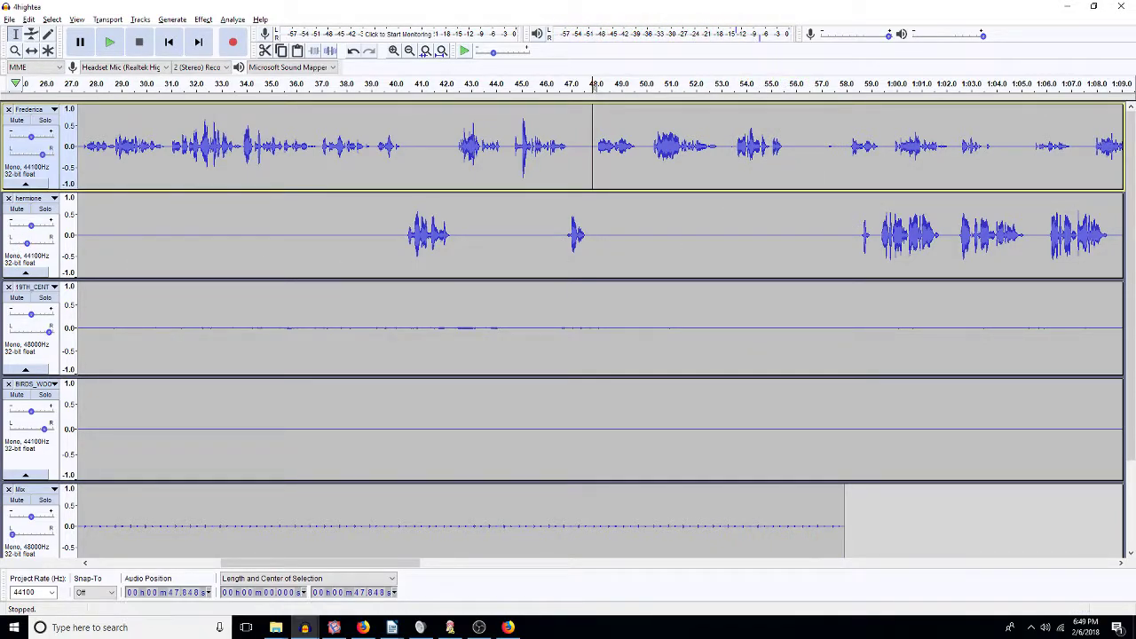
Step: Mute the hermione track, play the Frederica takes from about 58.1 s, and delete the unwanted ones from about 48.0 s to 1:05.4
click(19, 211)
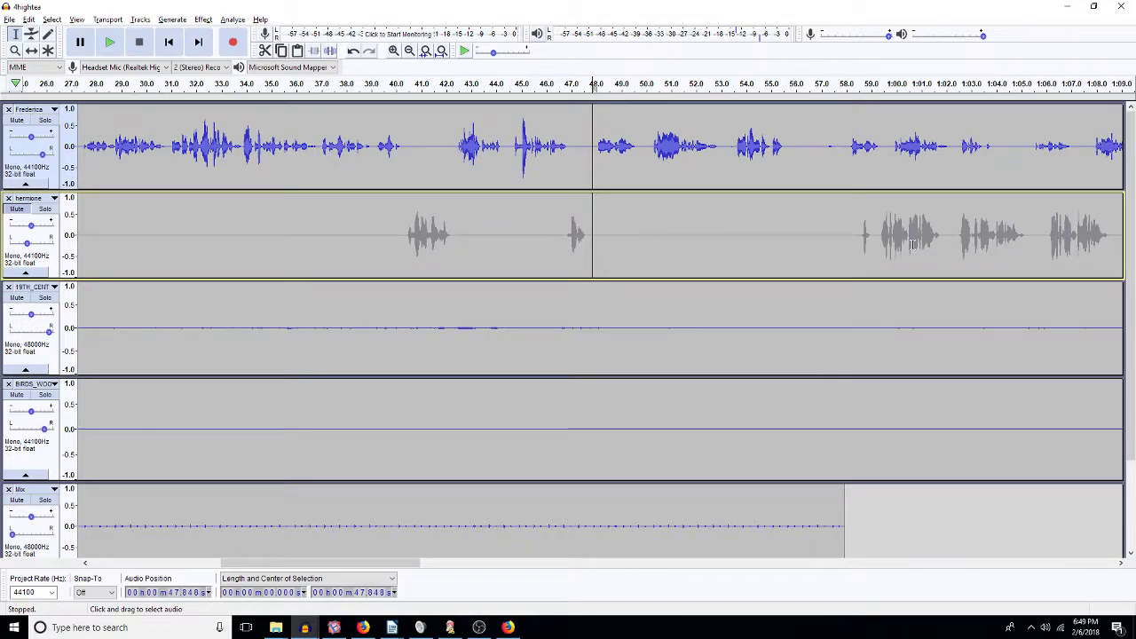
click(1119, 563)
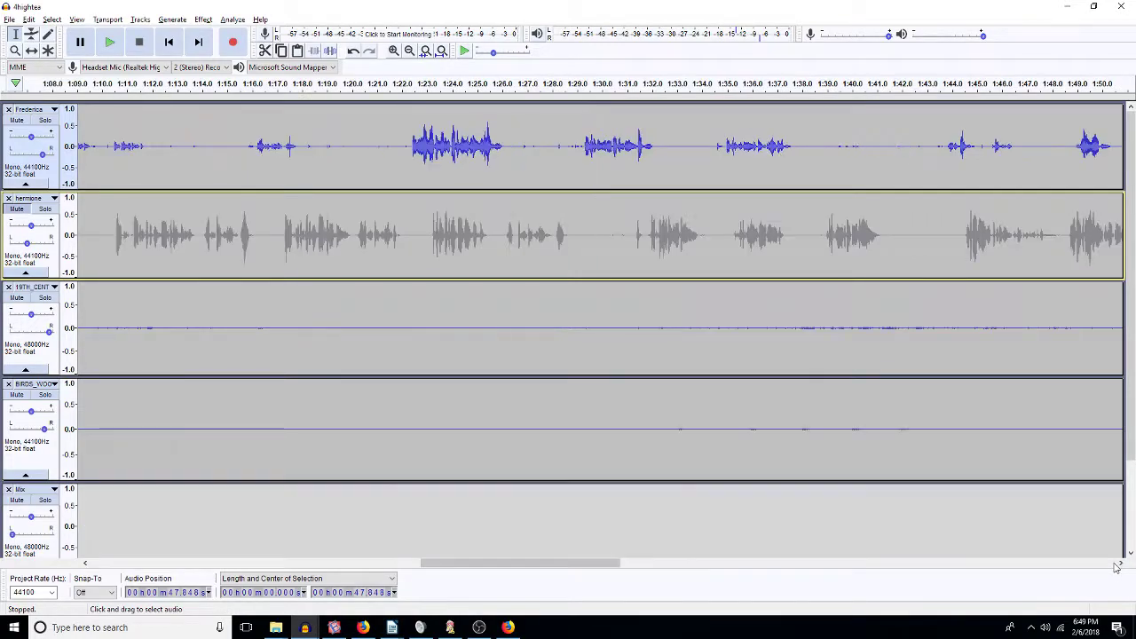
click(1120, 565)
key(space)
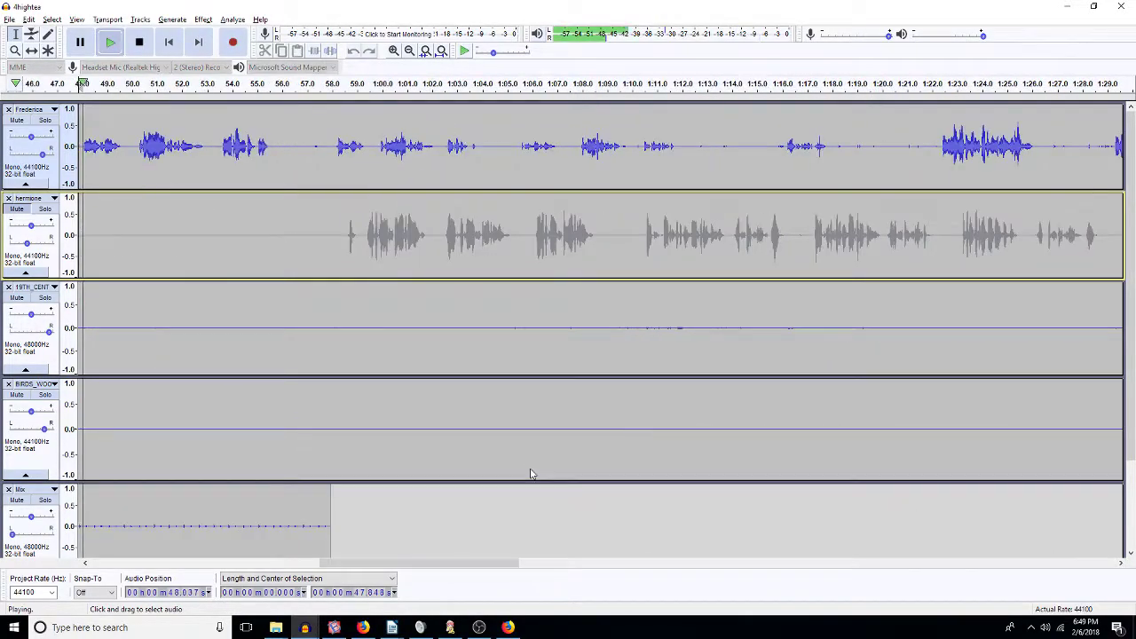
key(space)
click(334, 149)
key(space)
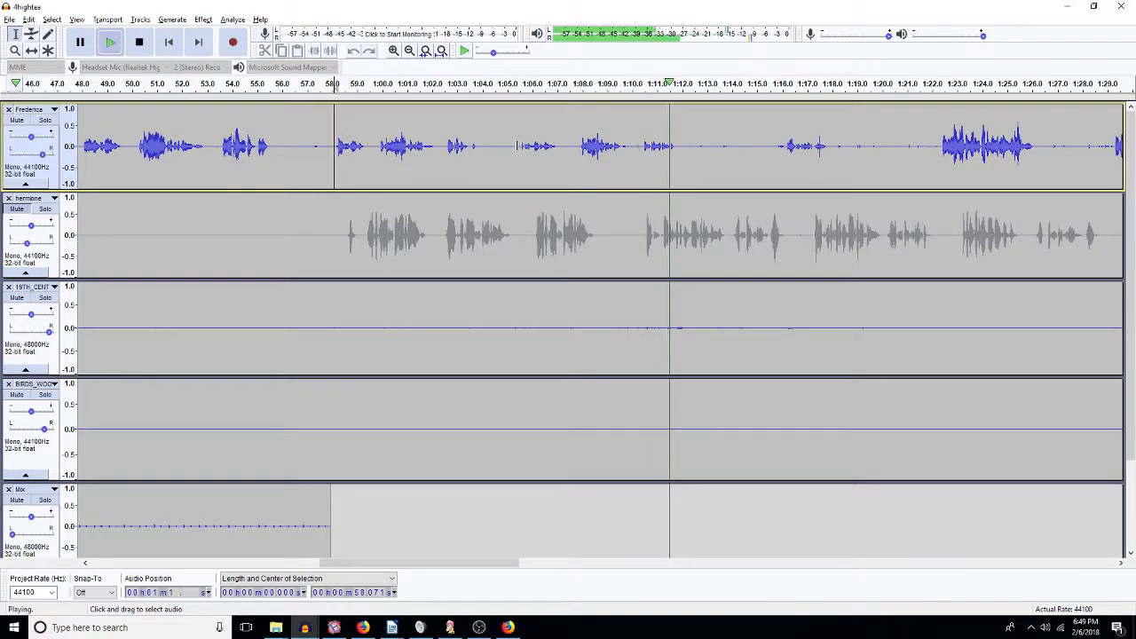
key(space)
drag(517, 145, 237, 174)
key(Delete)
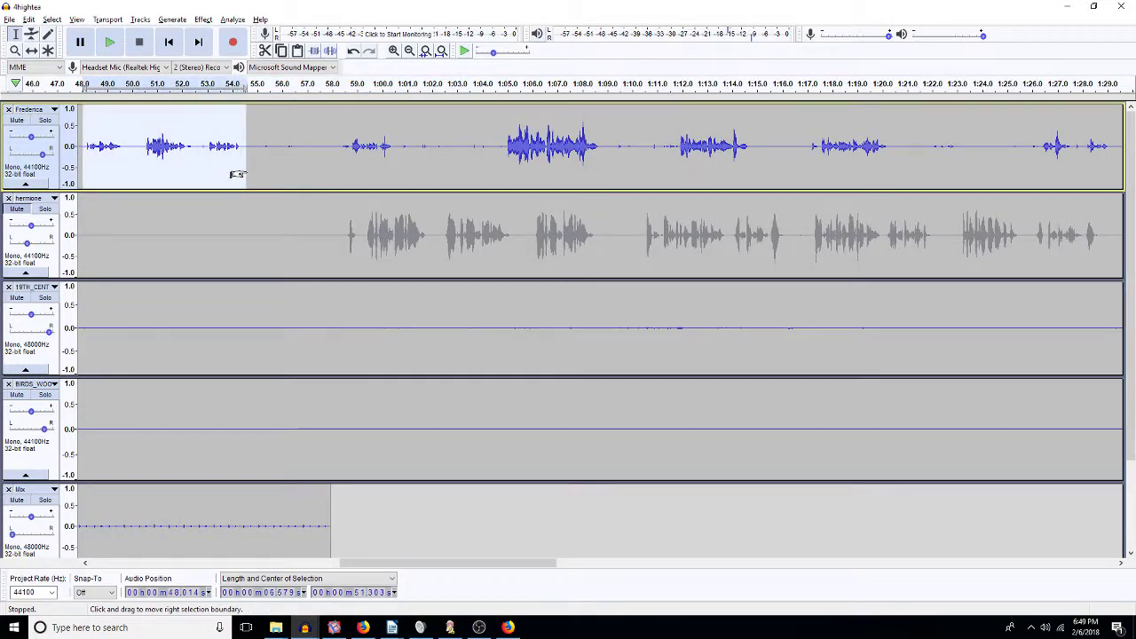
Step: Amplify the Frederica line from about 48.0 to 54.6 s, with extra boosts to the phrases at 48.0–49.7 s and 53.0–54.5 s
key(ctrl+r)
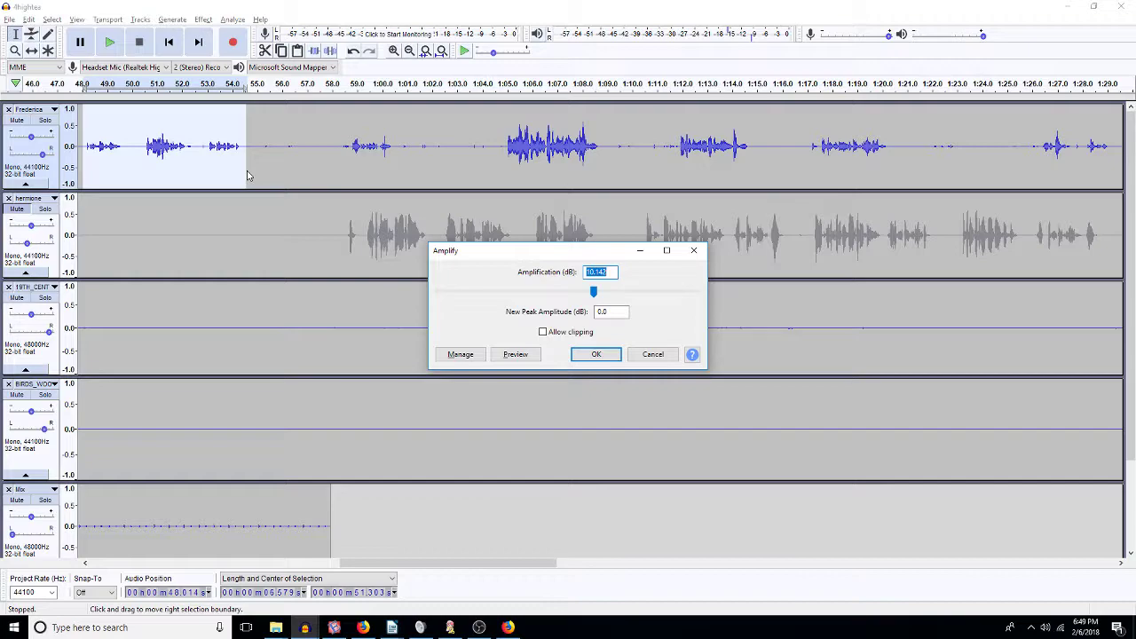
key(Return)
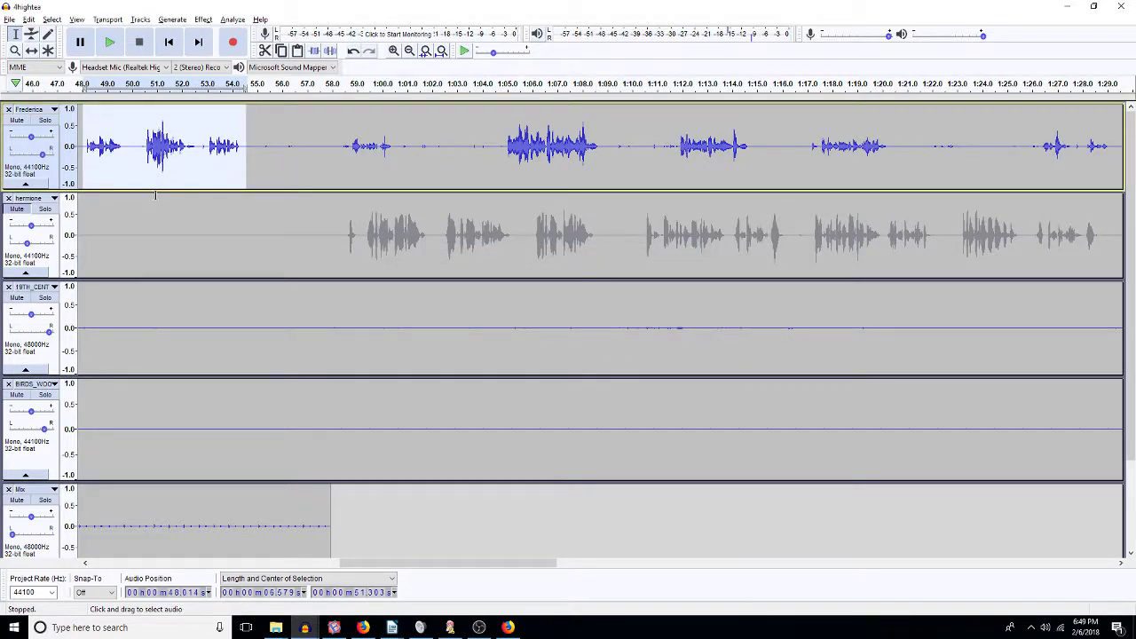
drag(123, 151, 80, 151)
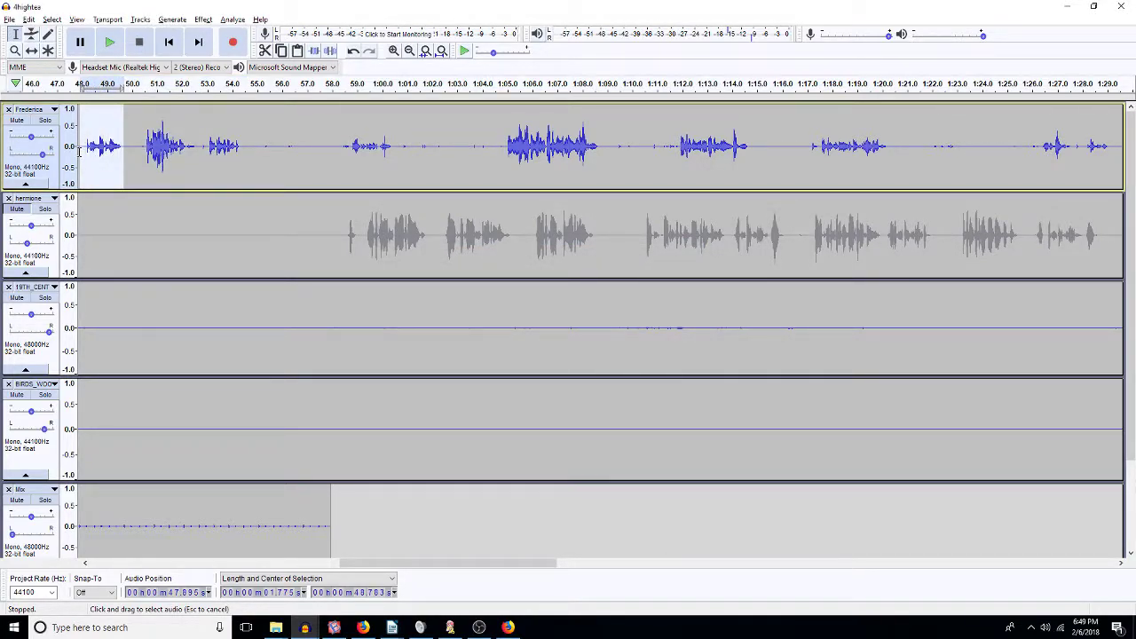
key(ctrl+r)
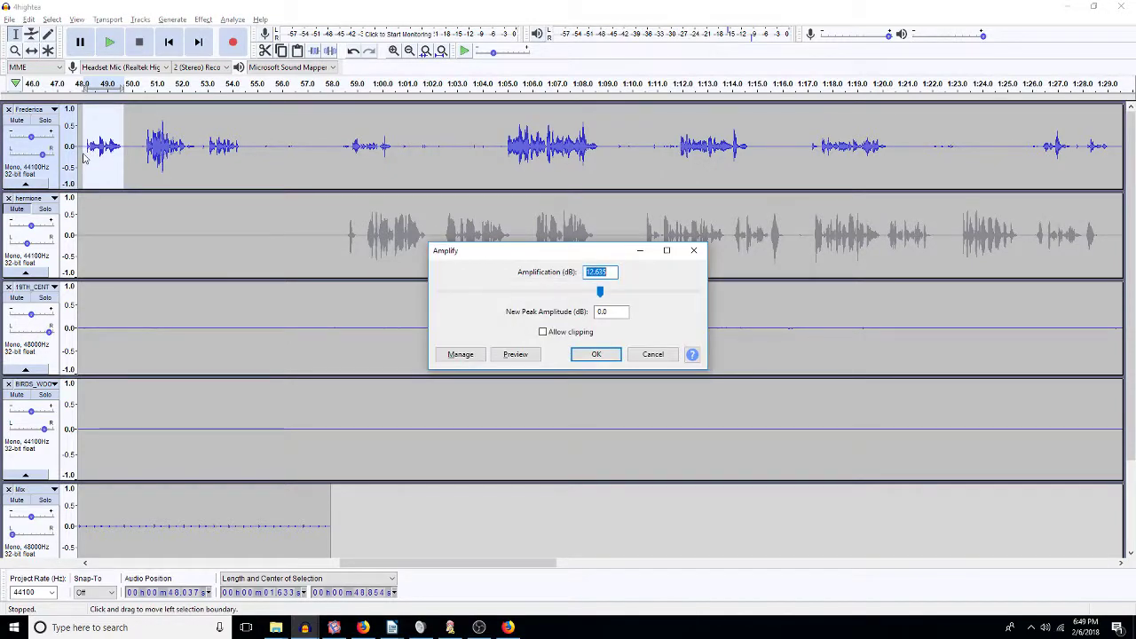
key(Return)
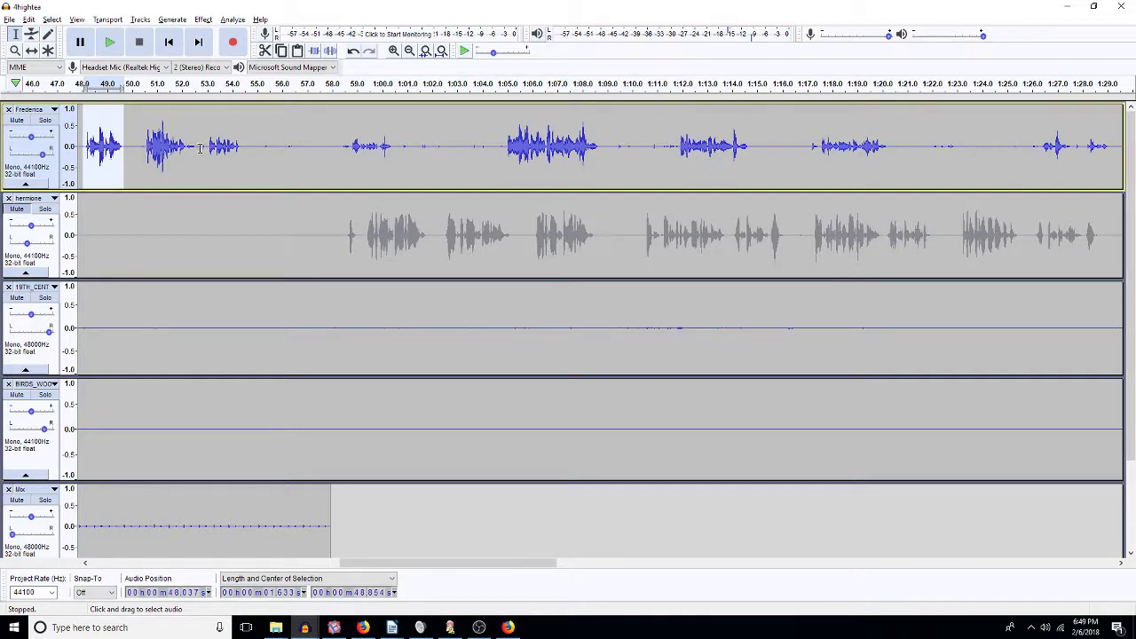
drag(207, 148, 244, 164)
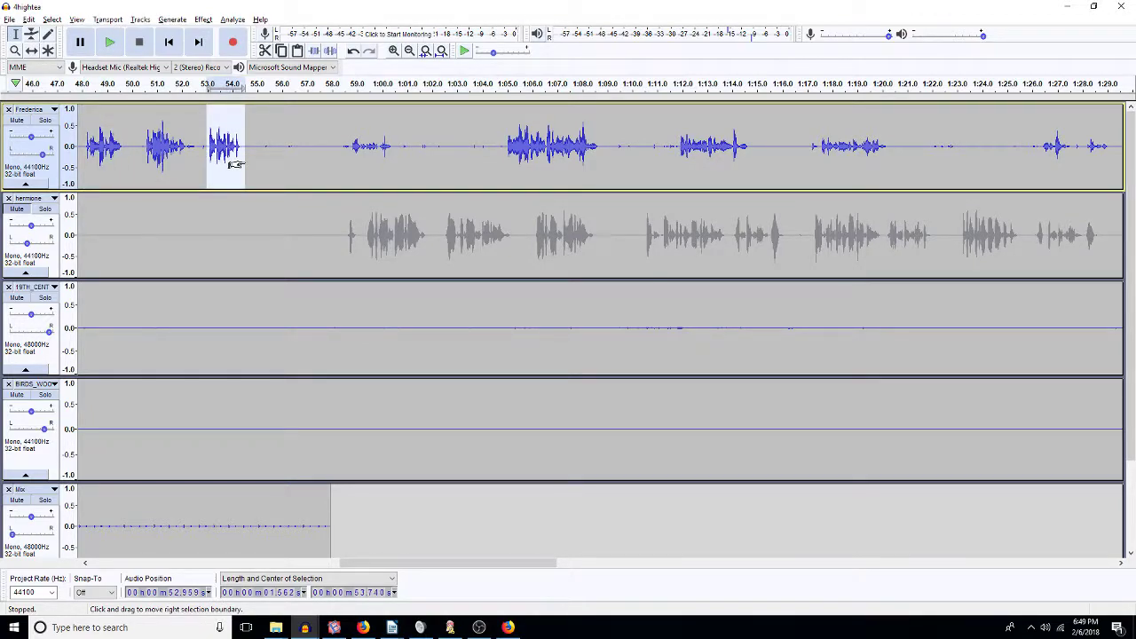
Step: Silence the Frederica track from about 54.6 s to 1:04.8 and play the take that follows
click(295, 147)
drag(237, 146, 491, 162)
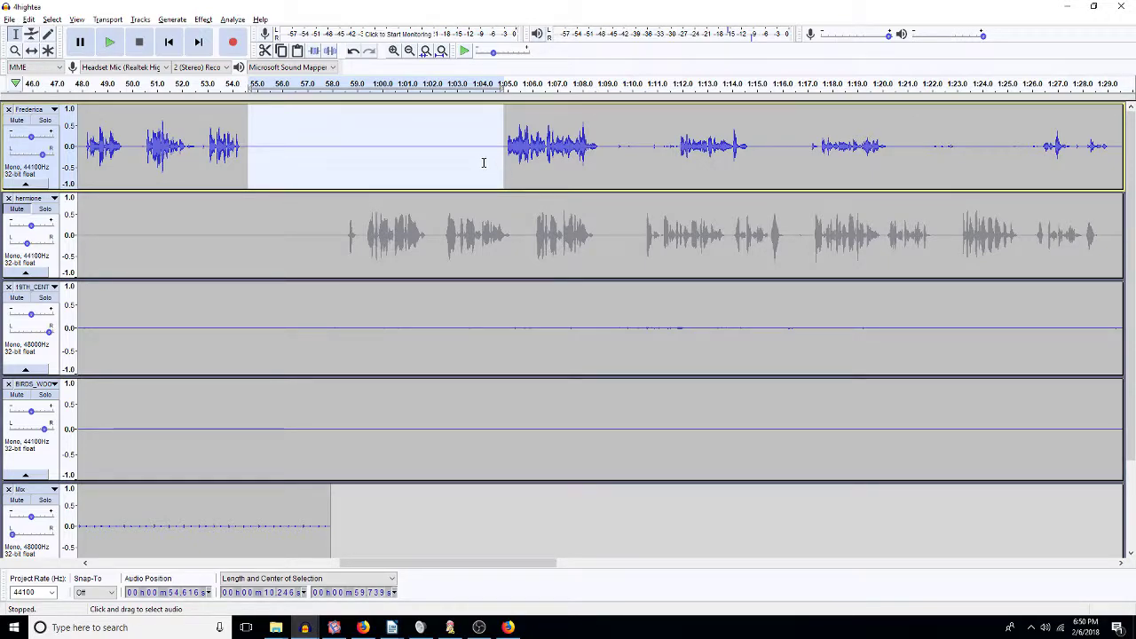
key(Right)
key(space)
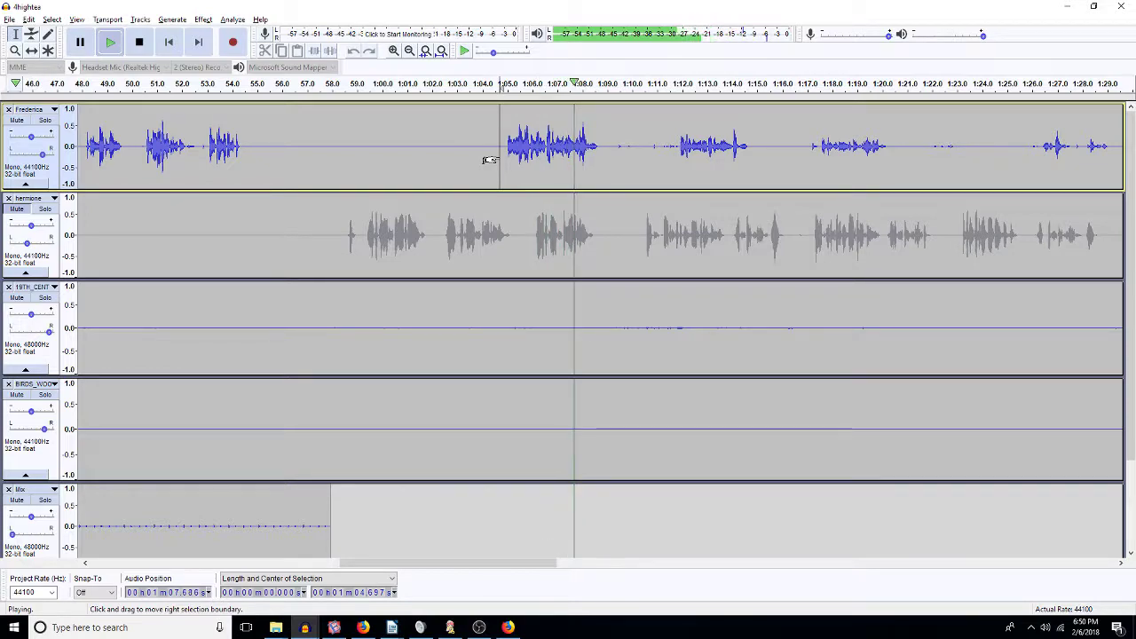
Step: Delete the Frederica take from about 1:04.8 to 1:11.8, closing the gap
click(682, 147)
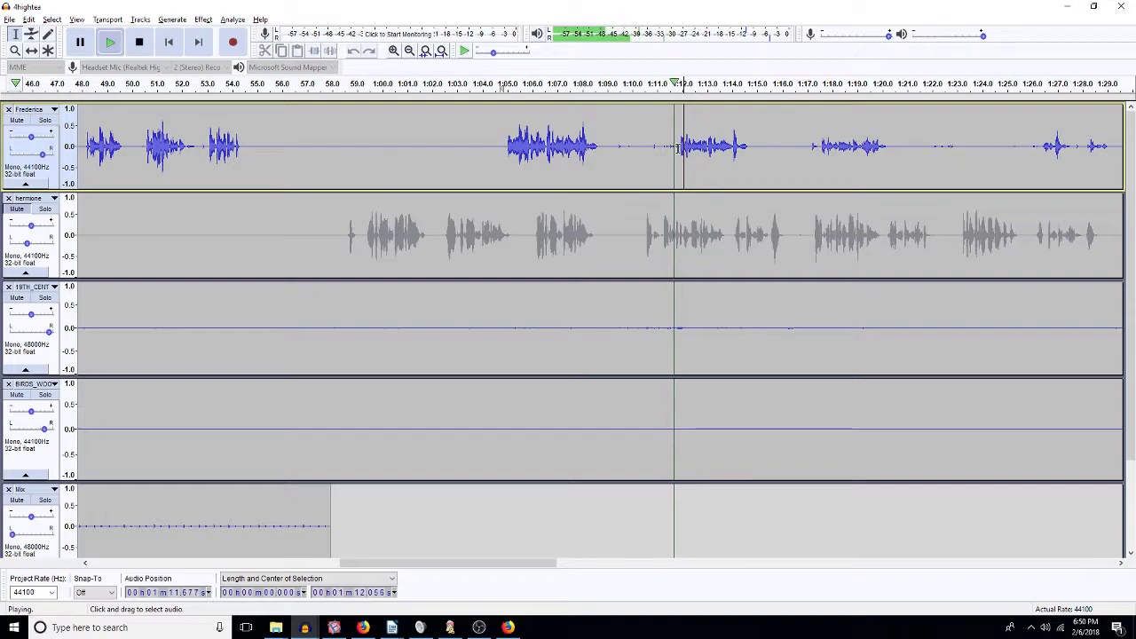
drag(677, 148, 502, 146)
key(space)
key(Delete)
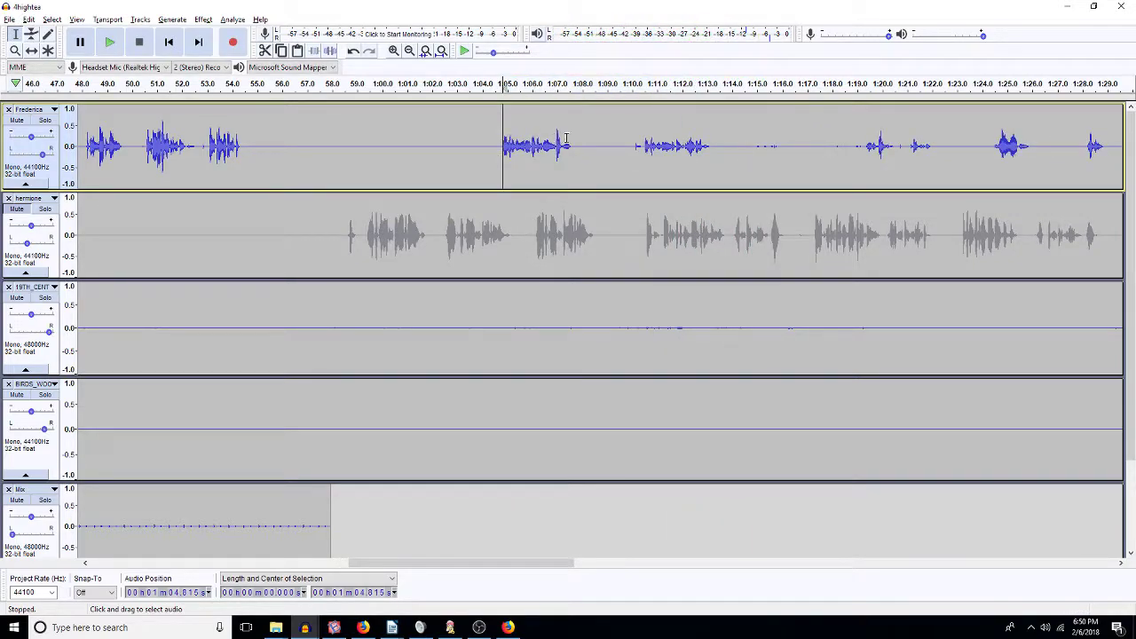
Step: Play the Frederica take at about 1:10.3 and silence the track from about 1:07.9 to 1:19.3
click(638, 142)
key(space)
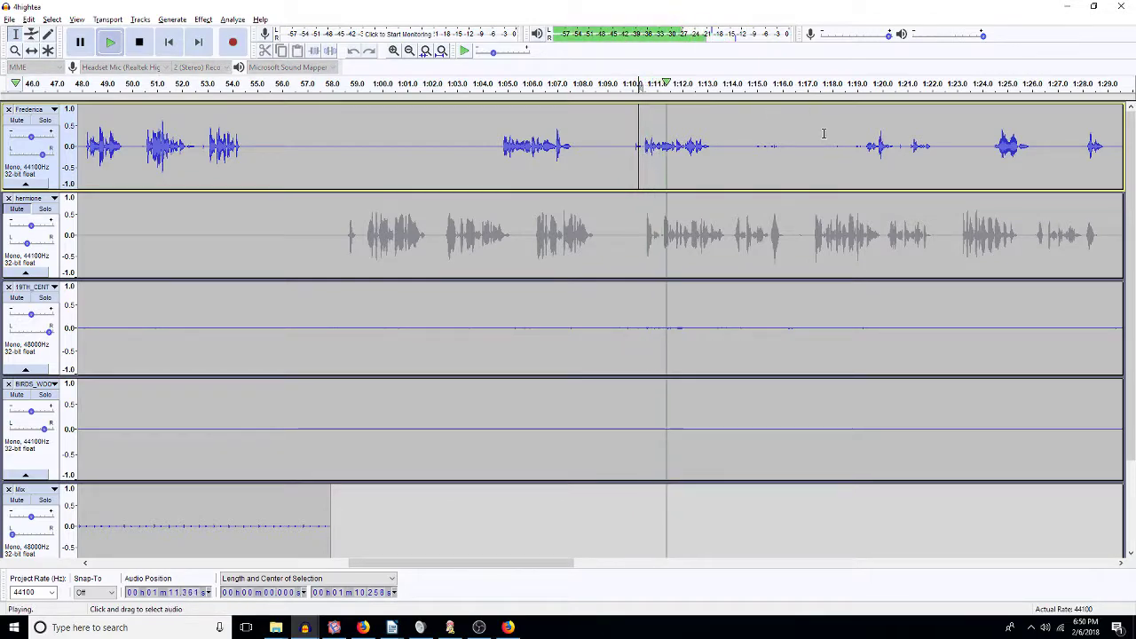
drag(861, 148, 588, 162)
key(space)
key(ctrl+l)
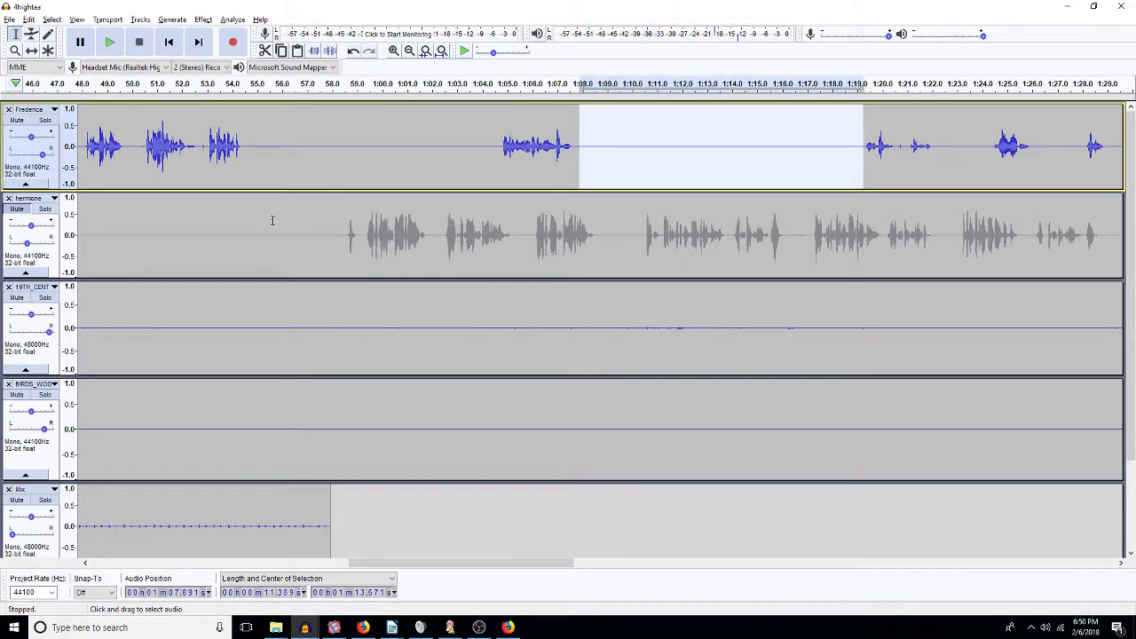
Step: Delete the silent gap in the hermione track from about 54.4 to 58.5 s and play that track soloed
drag(344, 234, 237, 230)
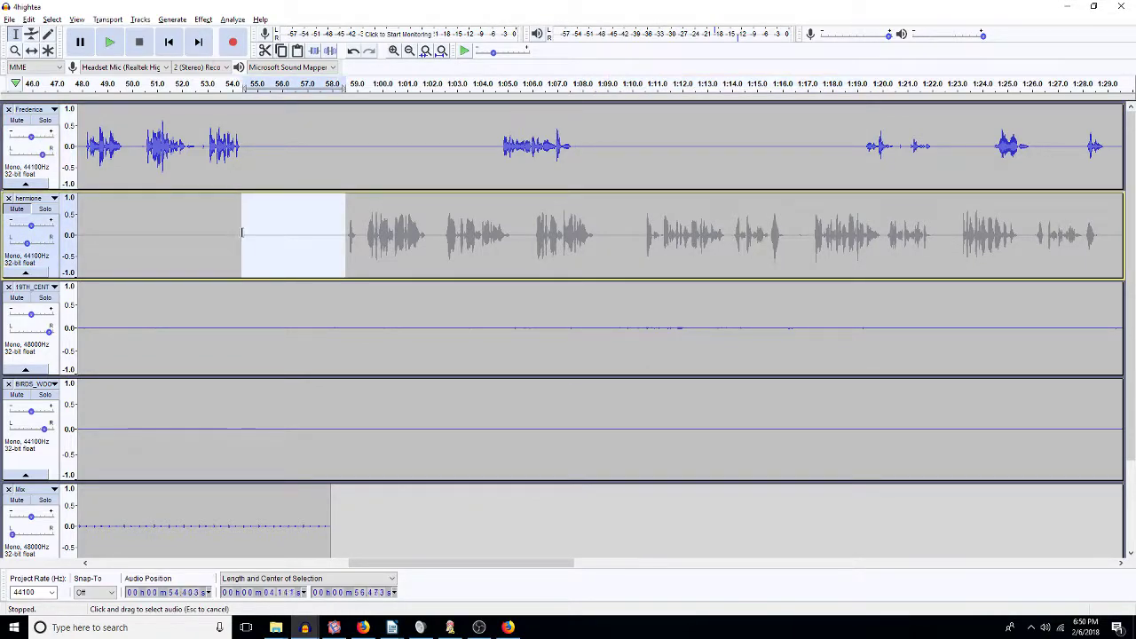
key(Delete)
click(45, 209)
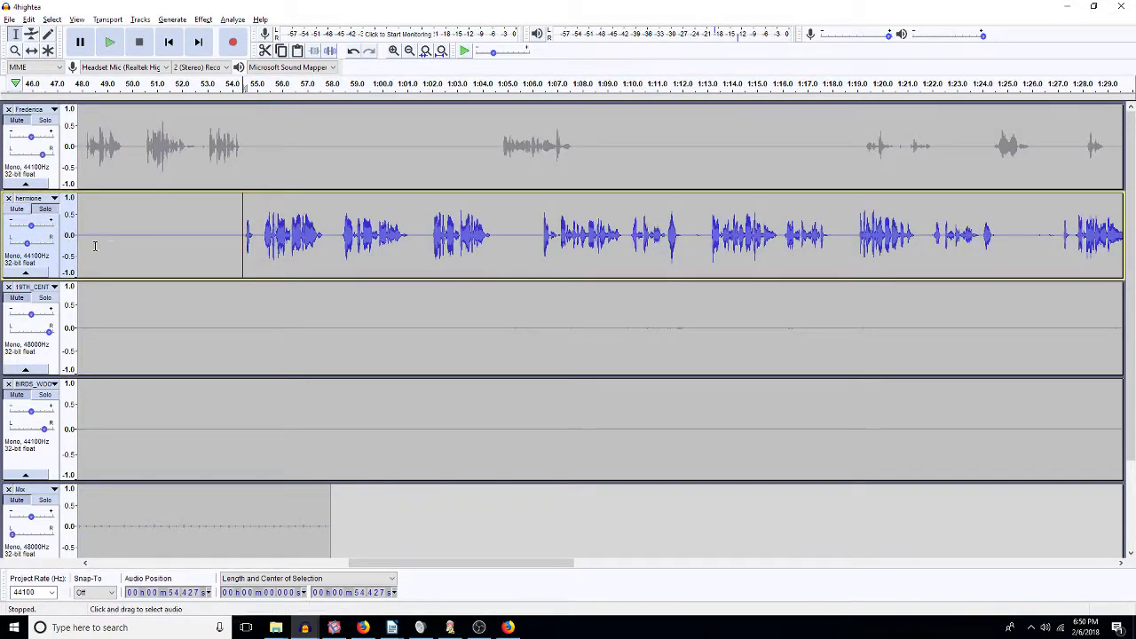
key(space)
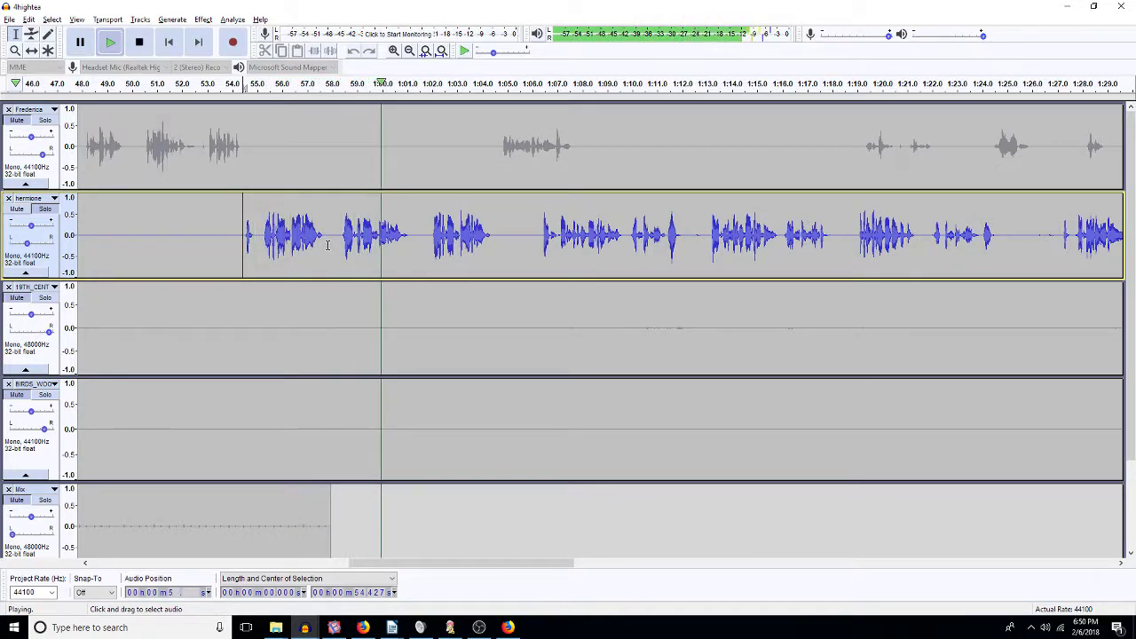
Step: Delete the hermione take from about 54.4 to 58.3 s, closing the gap
key(space)
drag(338, 238, 240, 251)
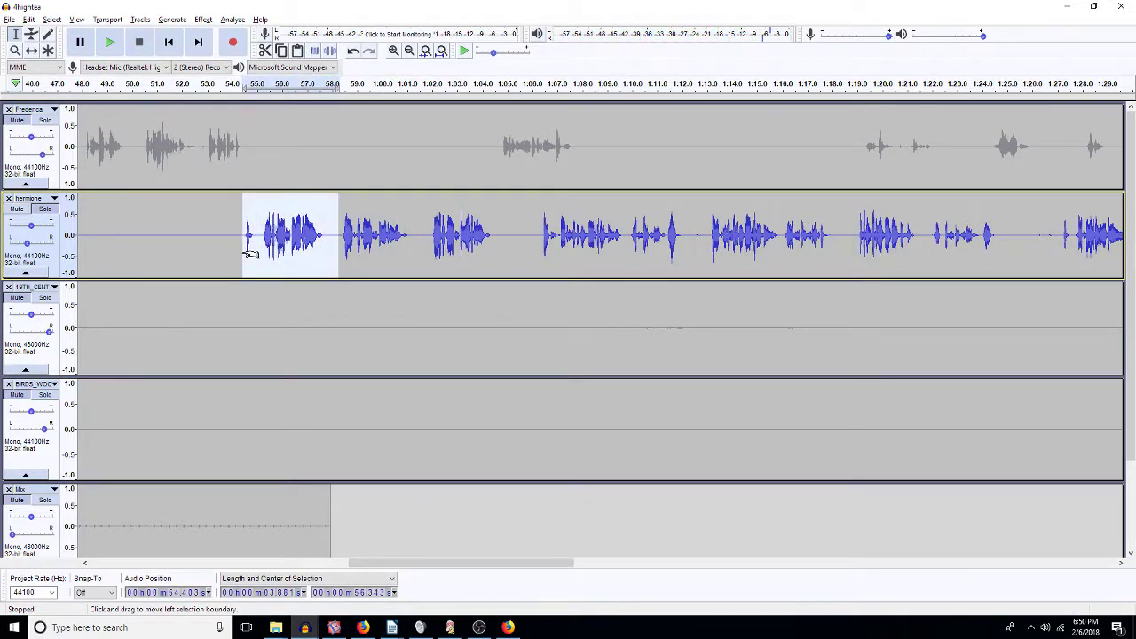
key(Delete)
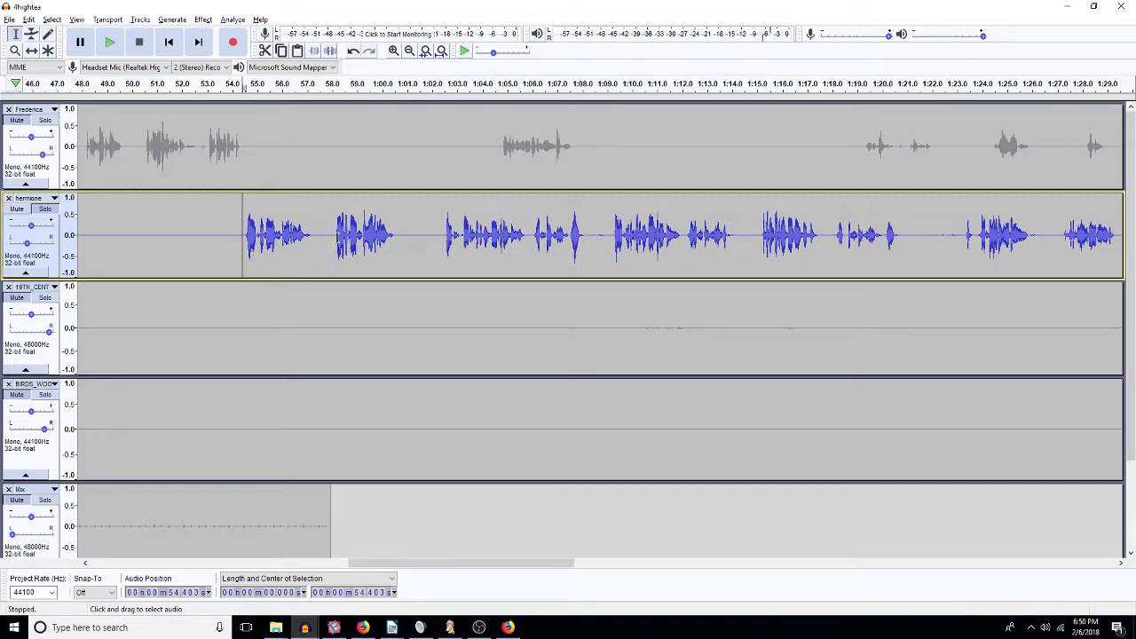
Step: Play the hermione take at about 58.1 s and silence the track from about 57.6 s to 1:02.3
click(332, 233)
key(space)
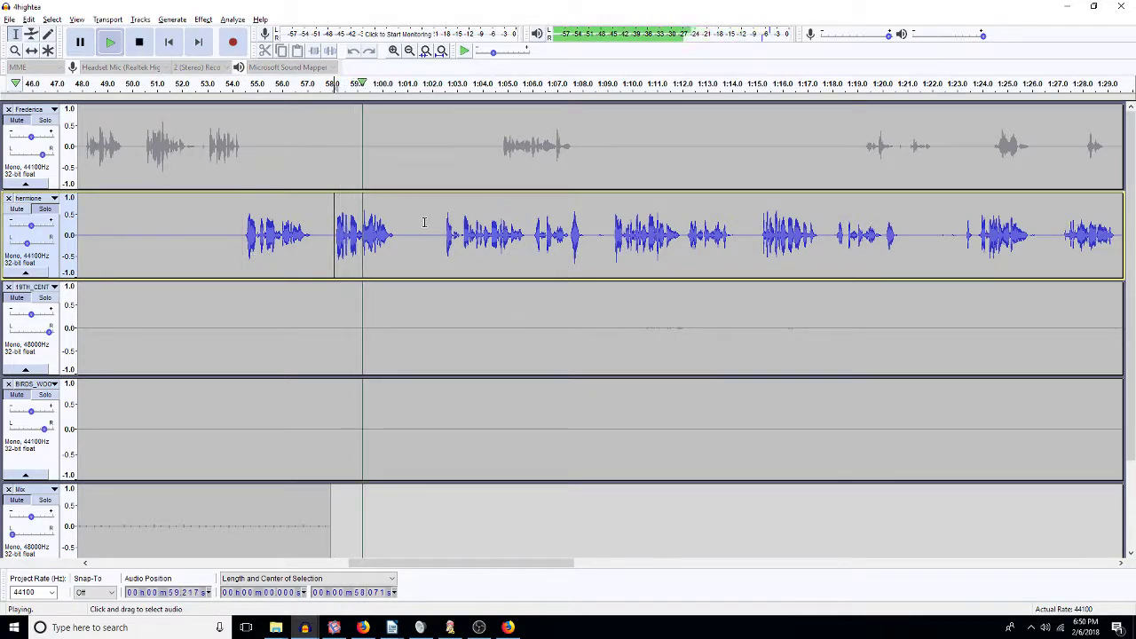
drag(439, 235, 322, 241)
key(space)
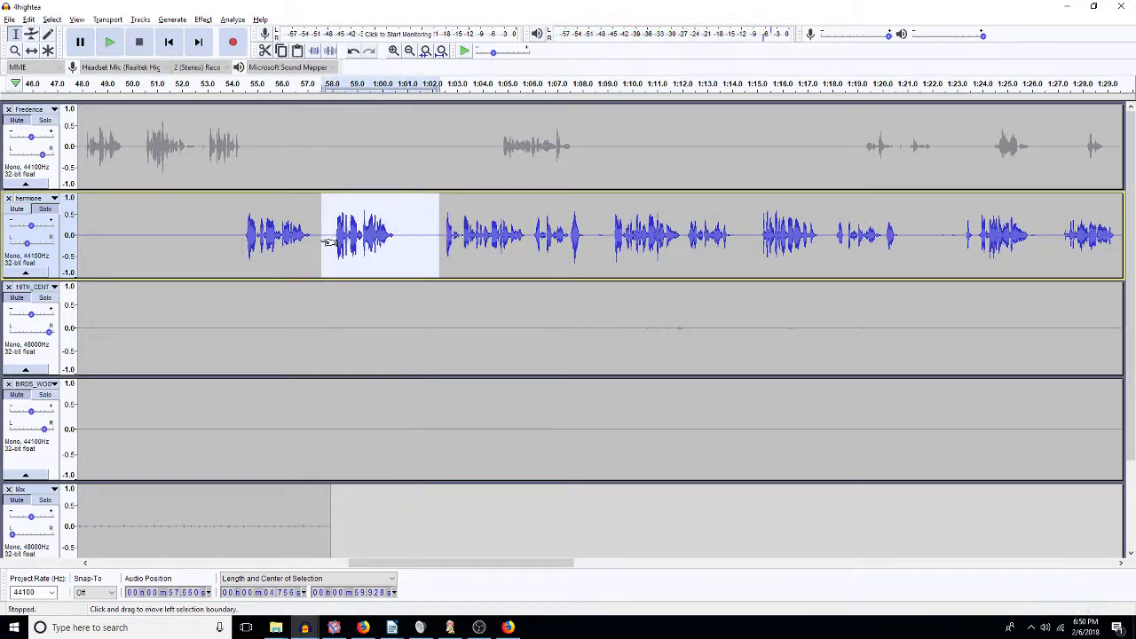
key(ctrl+l)
Step: Delete the silent gaps from about 57.1 s to 1:04.7 in the Frederica track and 59.9 s to 1:02.4 in the hermione track
drag(499, 148, 322, 168)
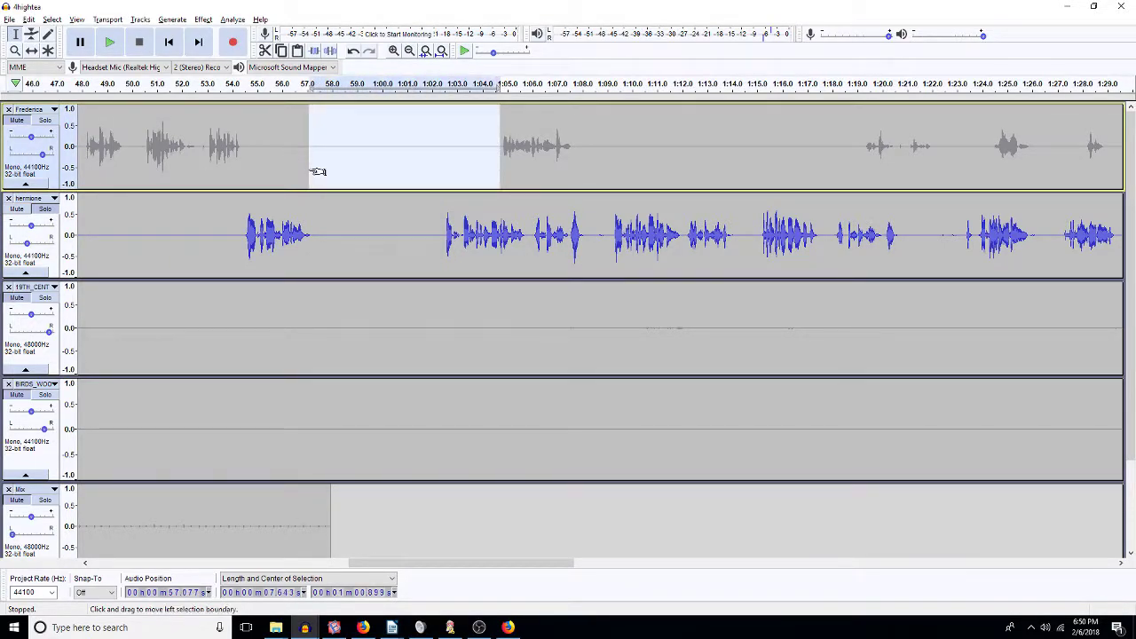
key(Delete)
drag(442, 232, 389, 223)
key(Delete)
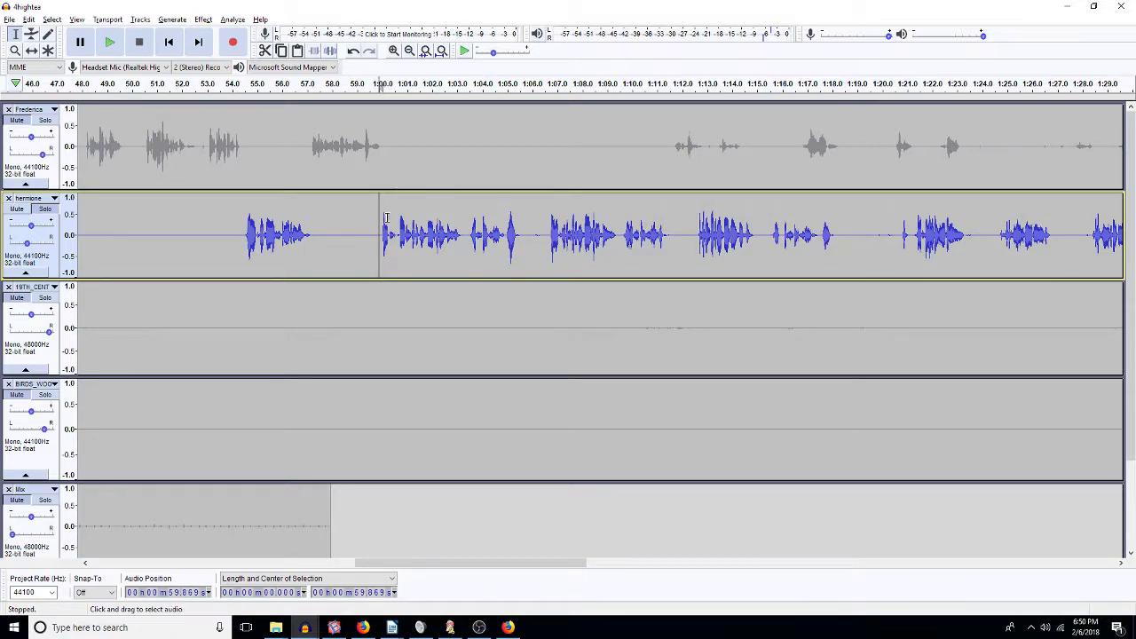
click(409, 50)
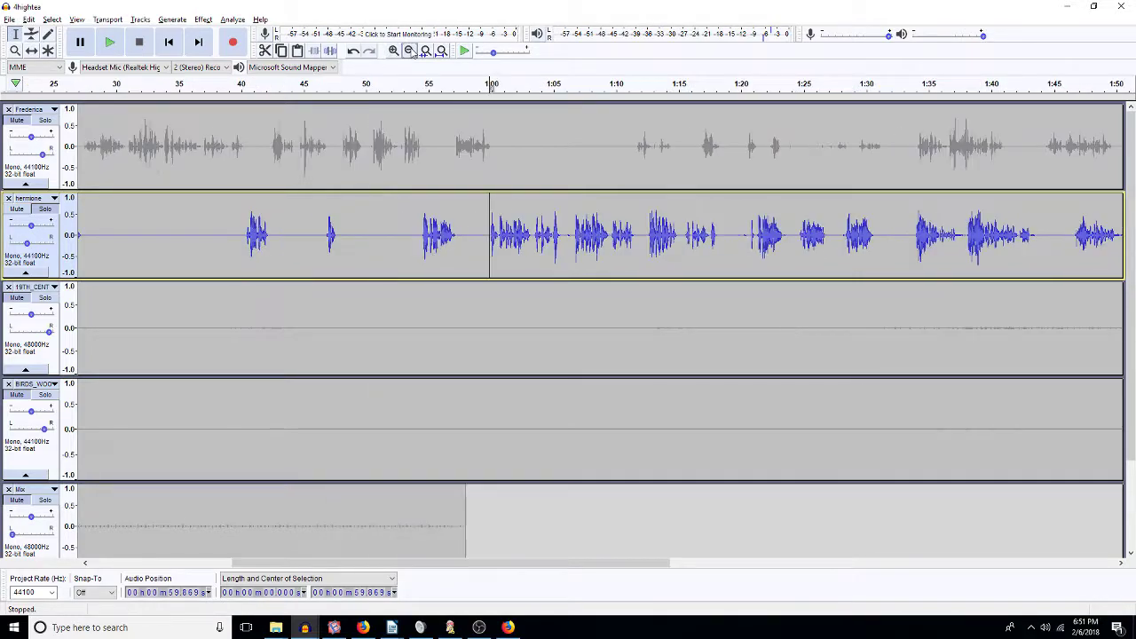
Step: Play the hermione track from about 59.9 s and silence it from about 1:06.0 to 1:20.5
key(space)
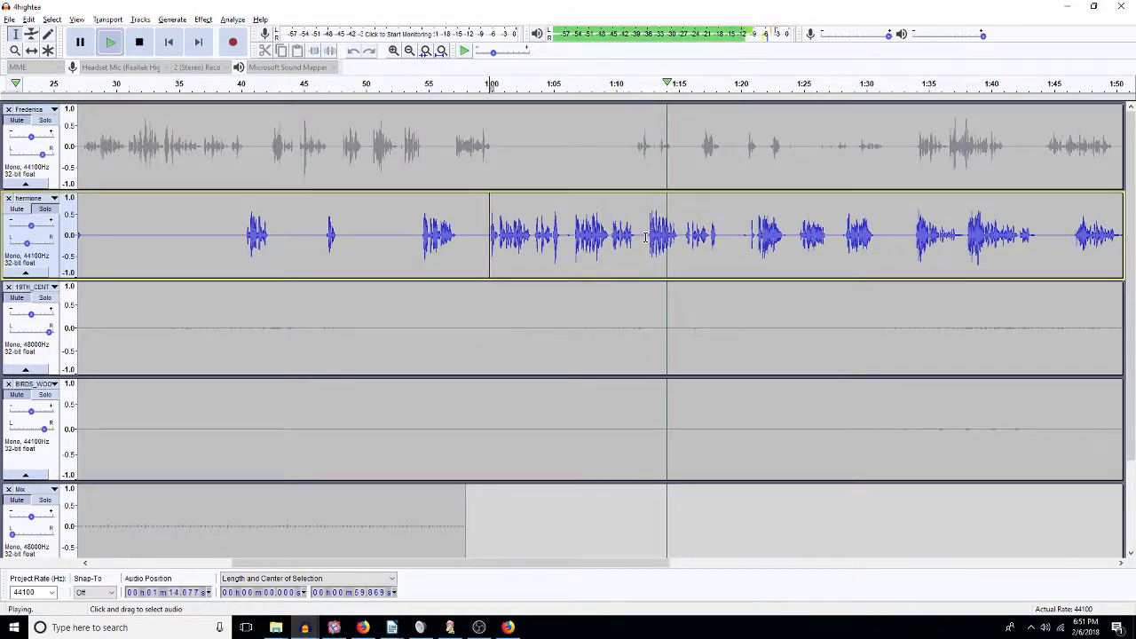
drag(646, 235, 489, 261)
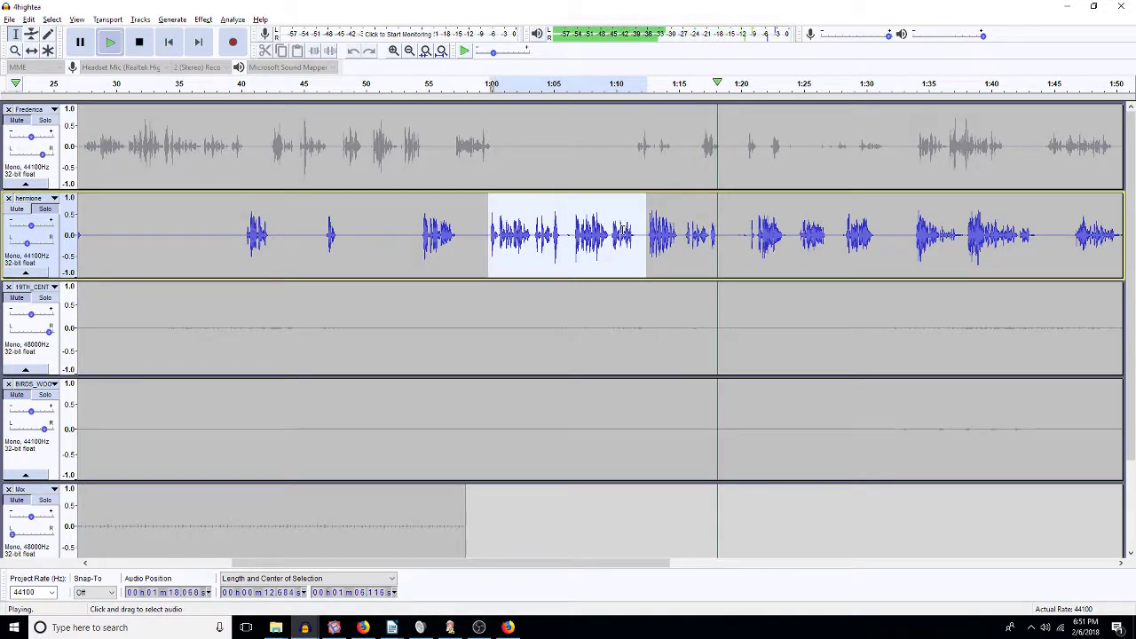
key(space)
drag(746, 233, 571, 252)
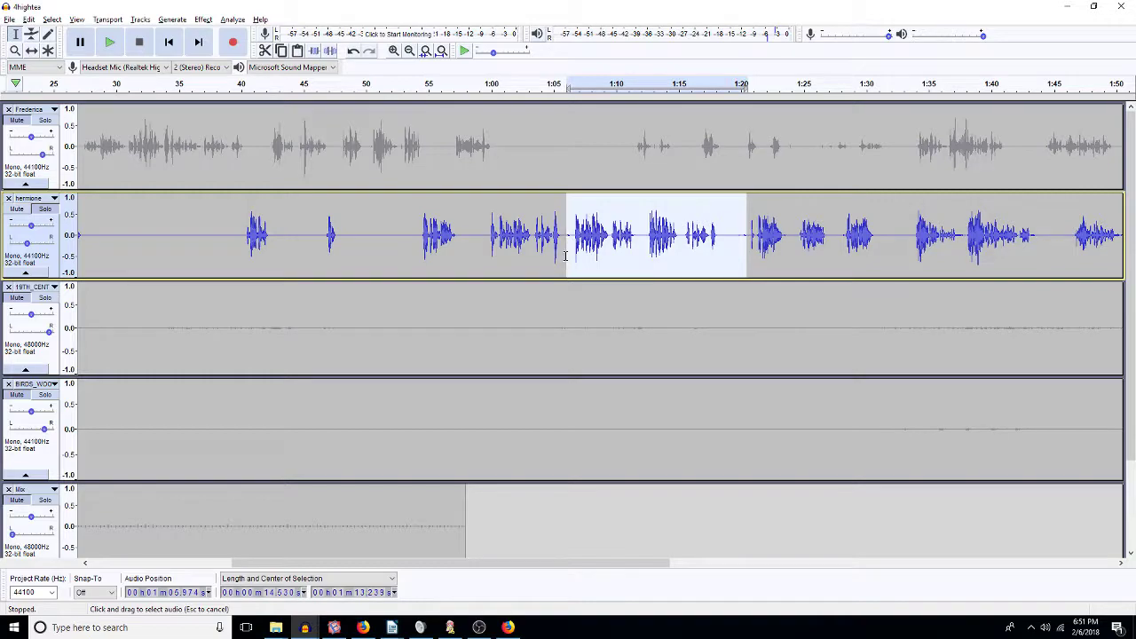
key(ctrl+l)
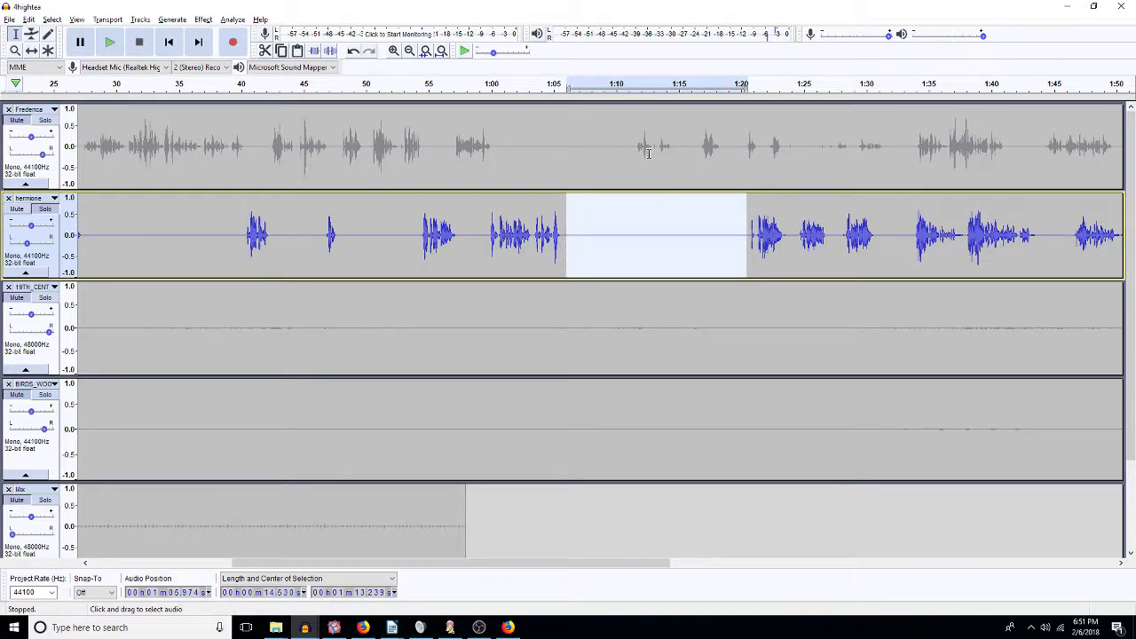
Step: Delete the silent gap in the Frederica track from about 1:05.4 to 1:11.5 and play that track soloed
drag(635, 146, 560, 144)
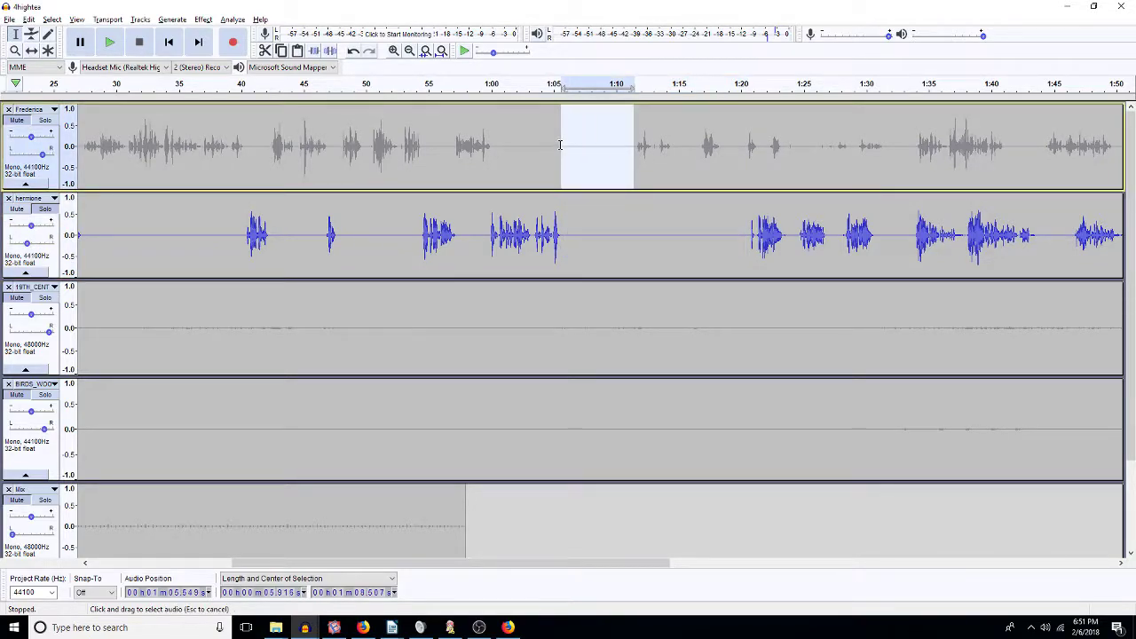
key(Delete)
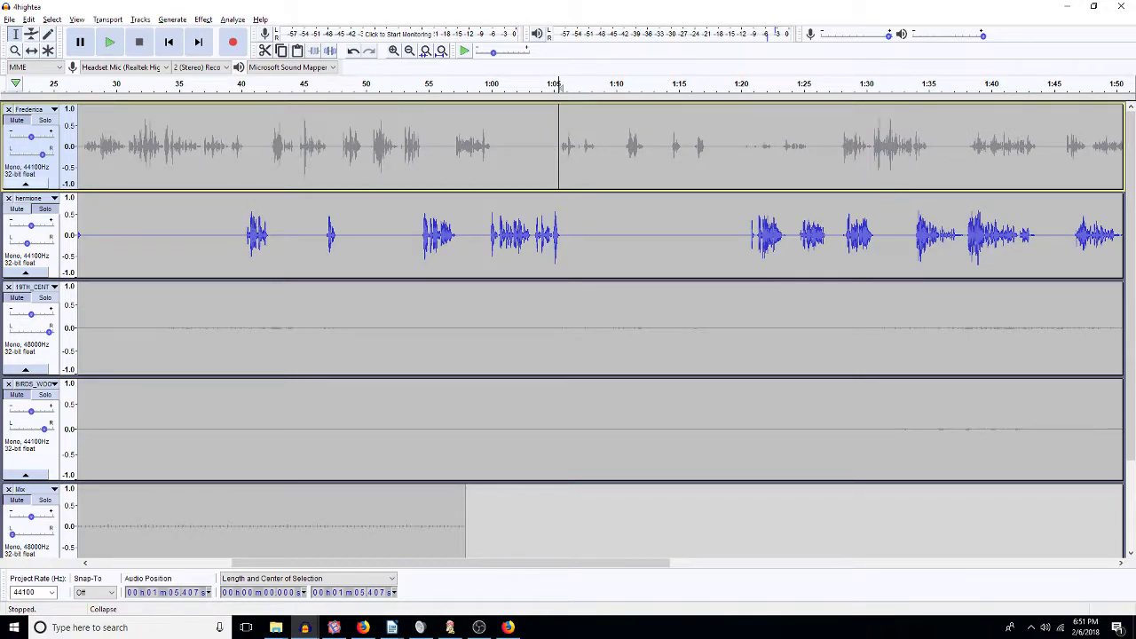
click(46, 121)
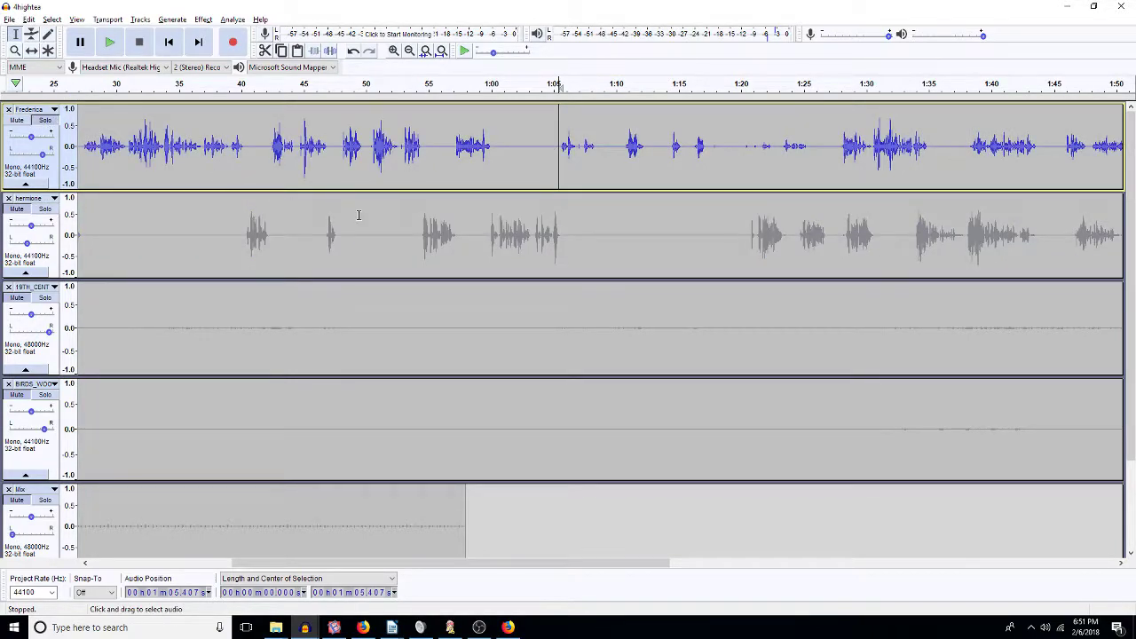
key(space)
key(space)
Step: Delete the Frederica take from about 1:05.5 to 1:10.6, closing the gap, and silence that track from about 1:07.4 to 1:22.5
drag(624, 145, 562, 151)
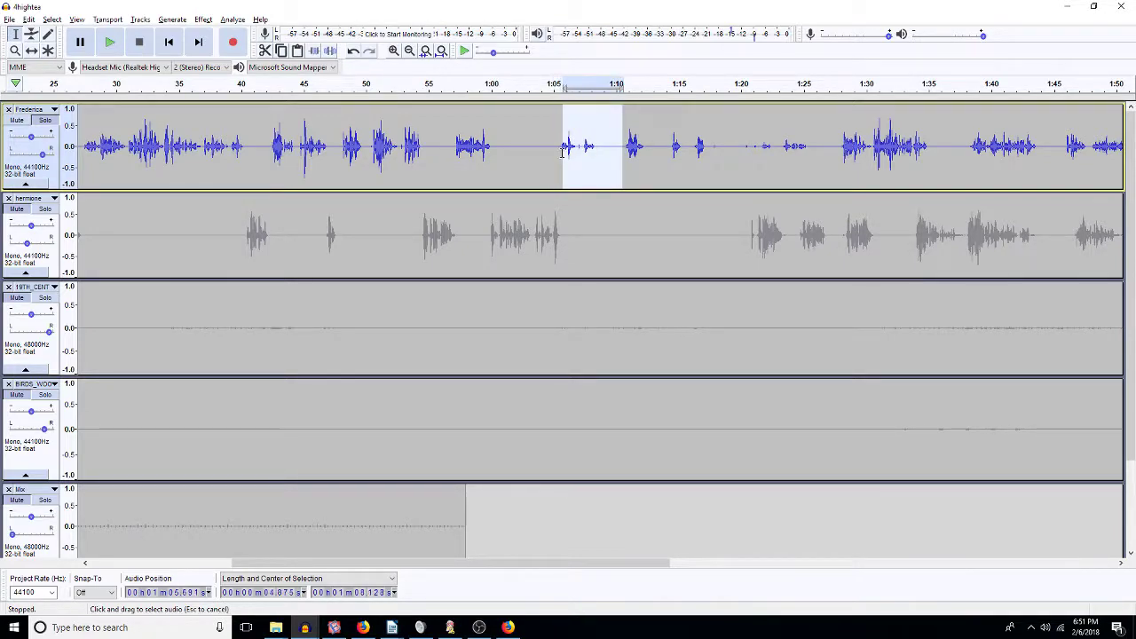
key(Delete)
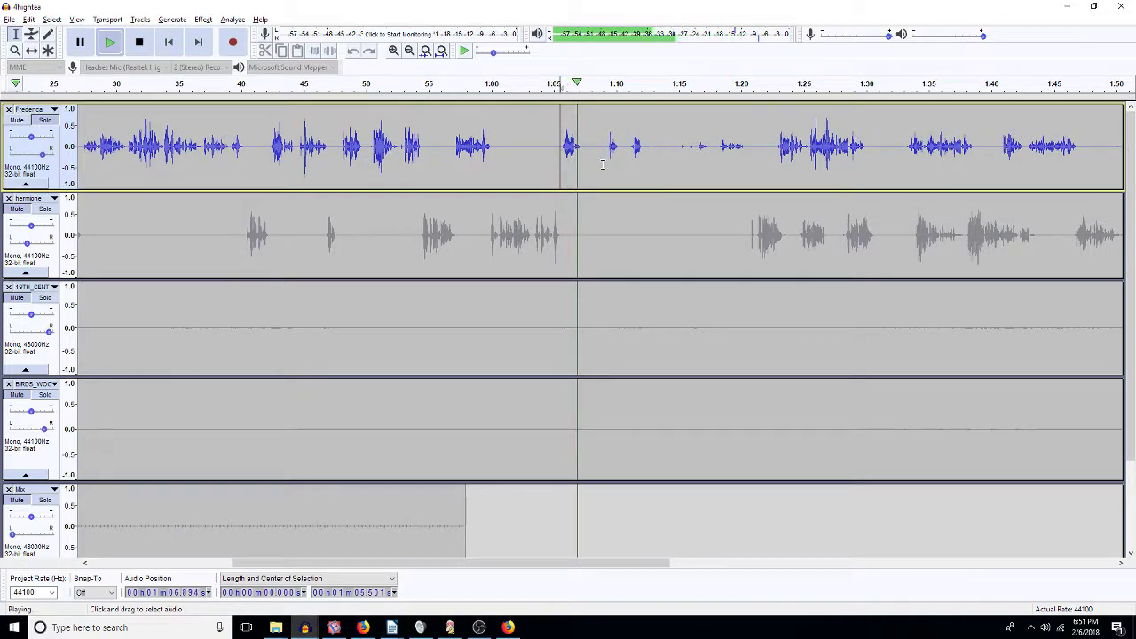
drag(583, 146, 772, 165)
key(space)
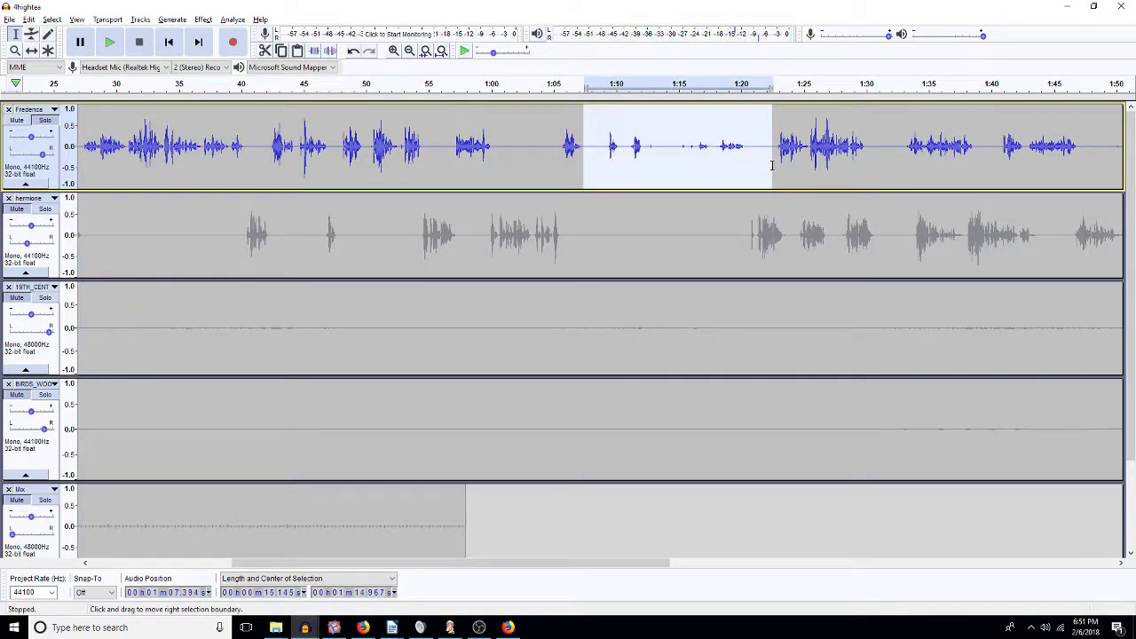
Step: Delete the silent gap in the hermione track from about 1:07.3 to 1:20.3 and play that track soloed
drag(745, 233, 581, 226)
key(Delete)
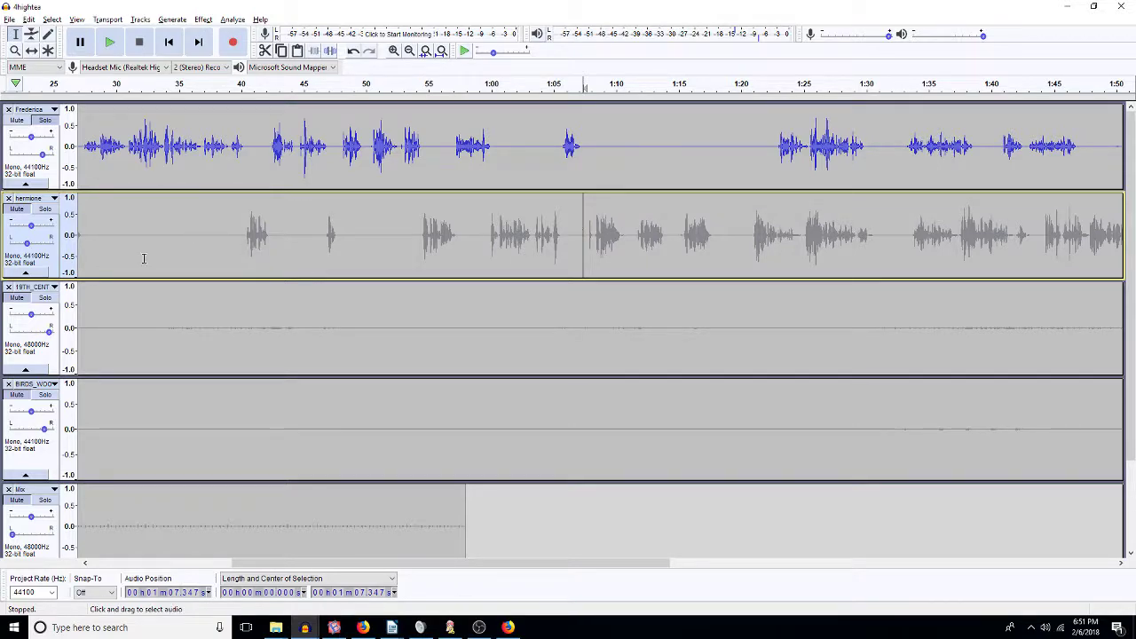
click(46, 211)
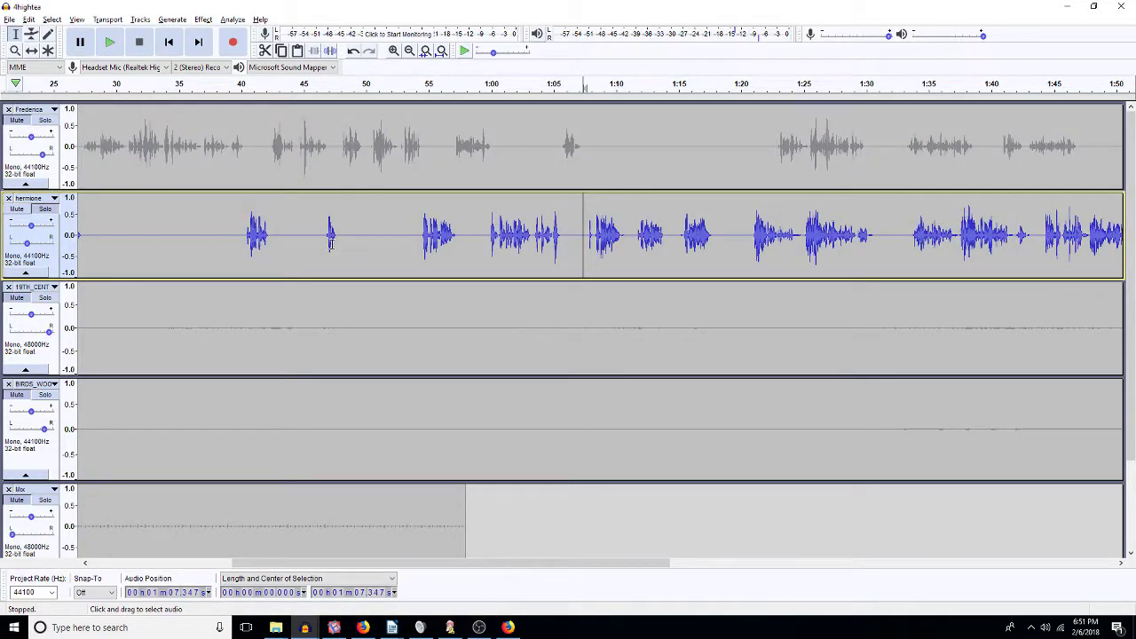
key(space)
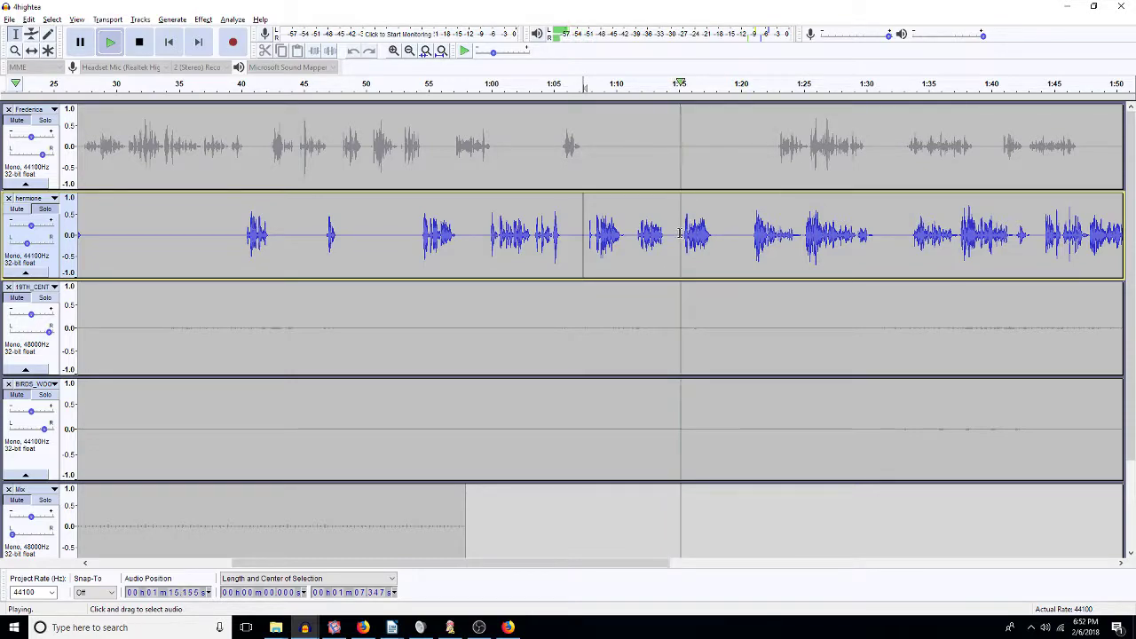
Step: Silence the hermione track from about 1:10.9 to 1:20.5 and delete the silent Frederica gap from about 1:10.6 to 1:22.8
drag(628, 233, 746, 245)
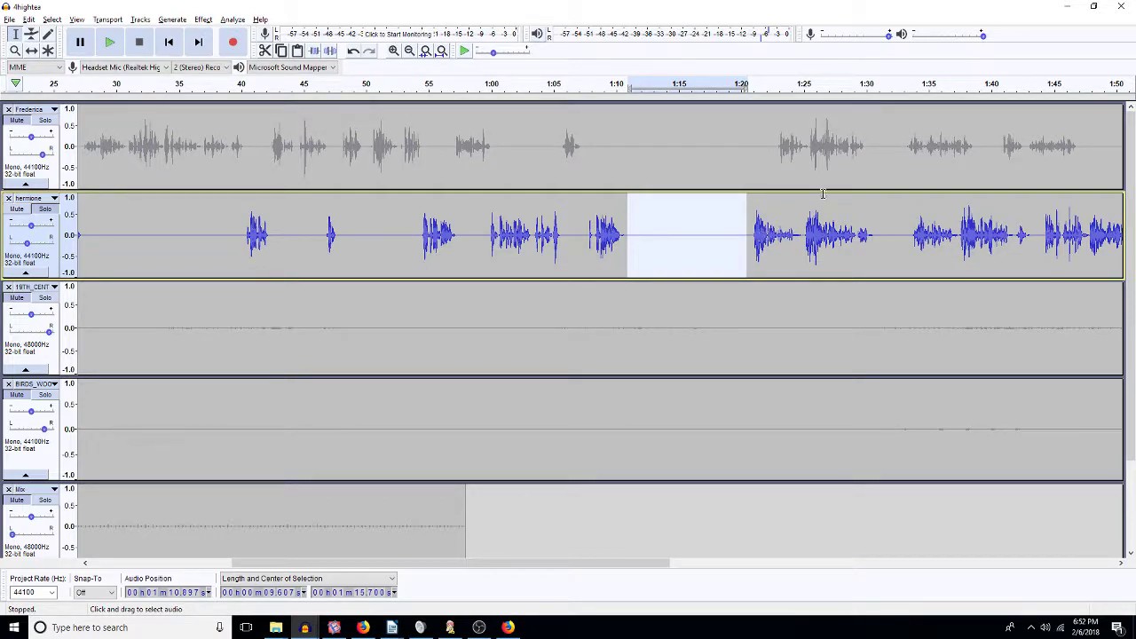
drag(773, 150, 617, 150)
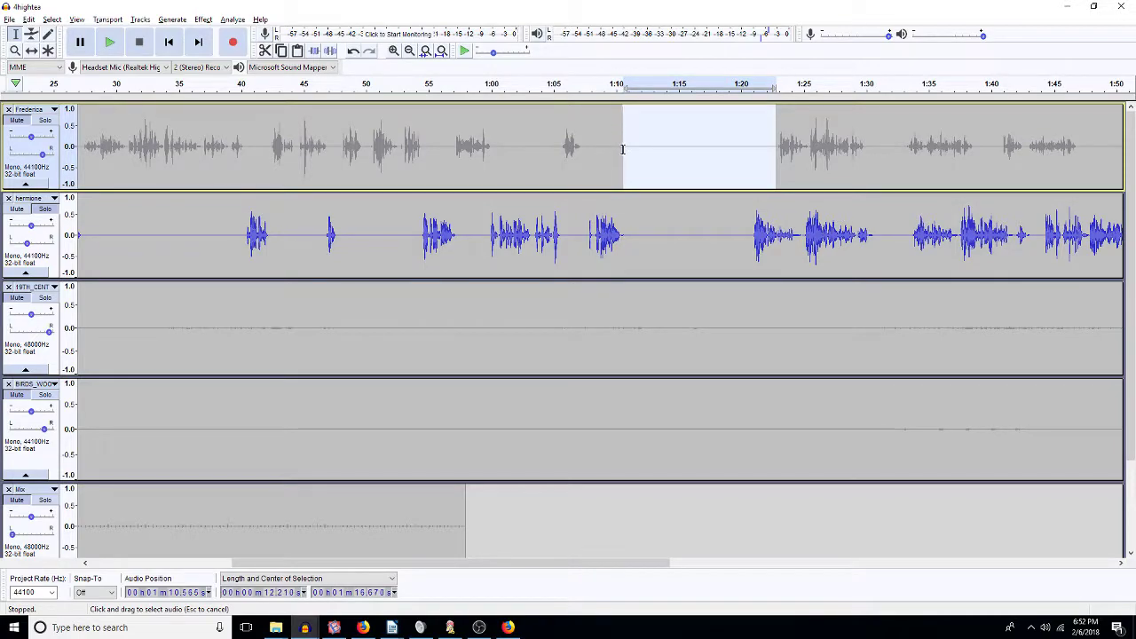
key(Delete)
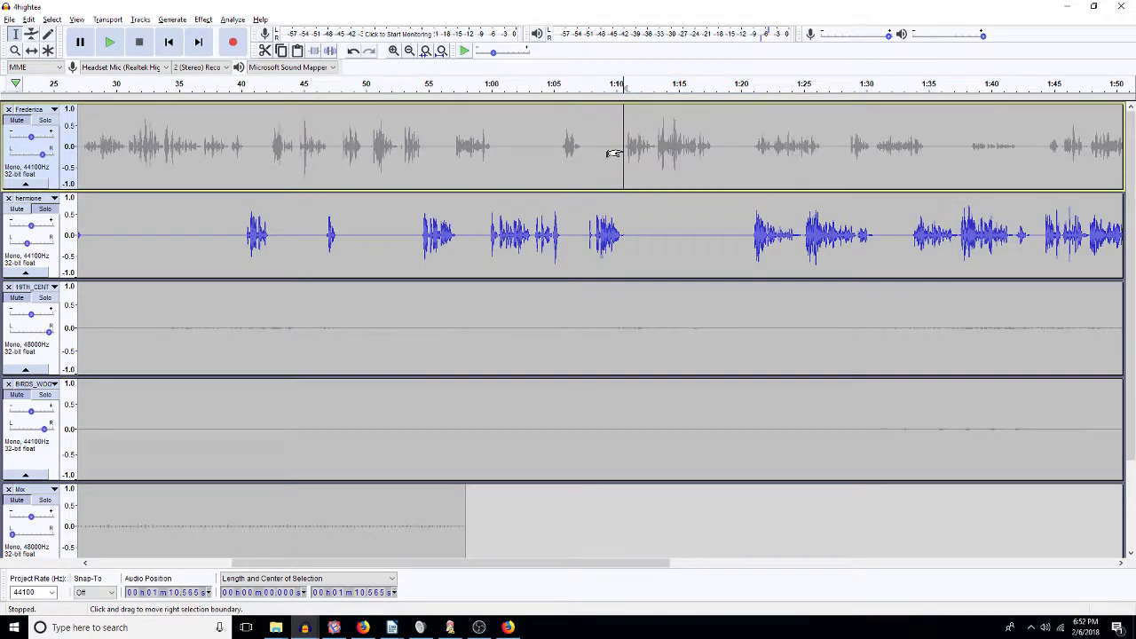
Step: Play the Frederica track soloed from about 1:10.6 and silence it from about 1:17.9 to 1:44.4
click(45, 119)
key(space)
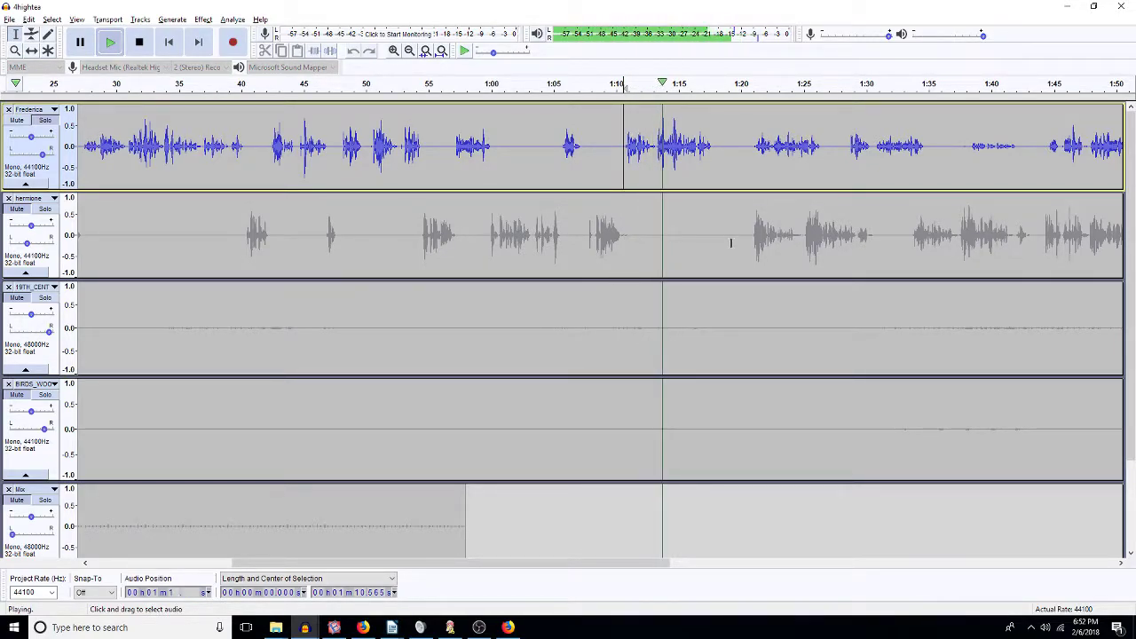
drag(715, 151, 1045, 158)
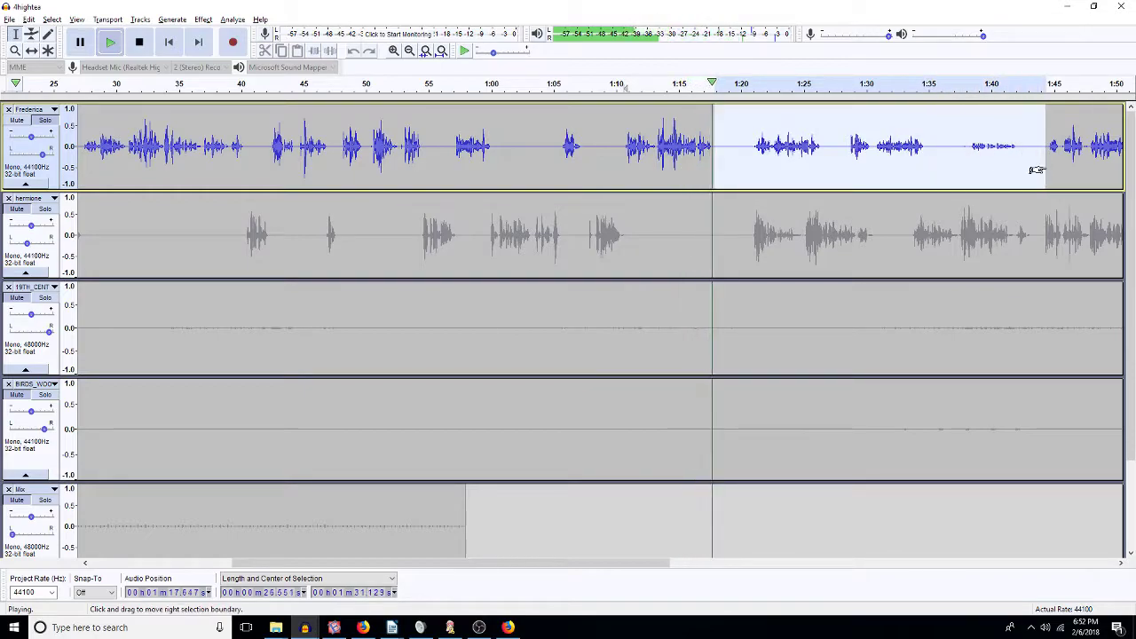
key(space)
key(ctrl+l)
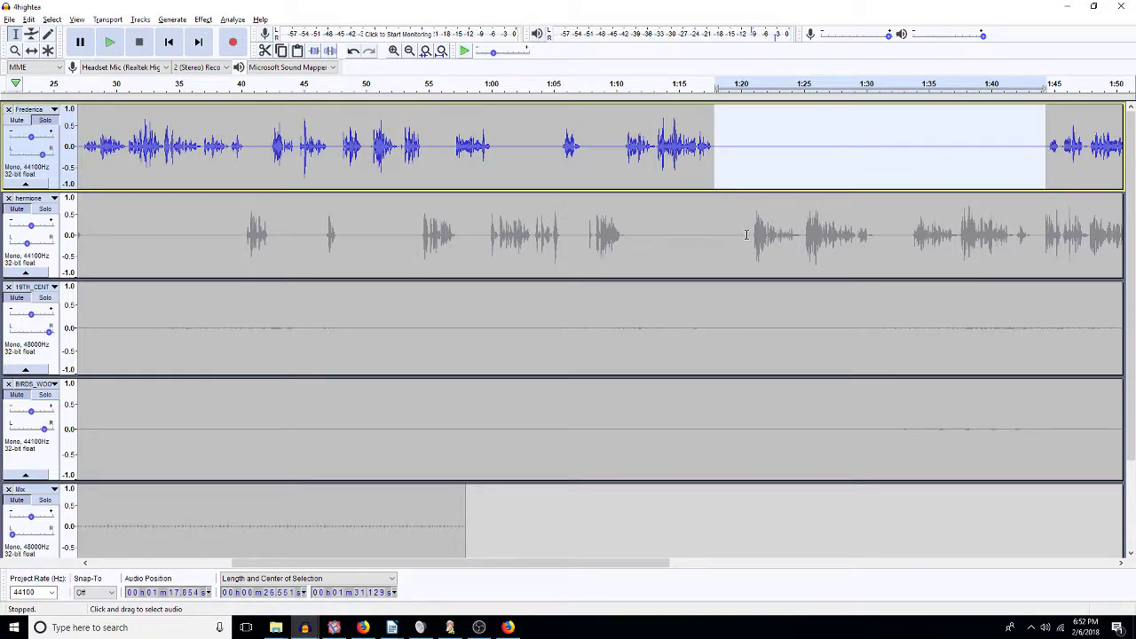
Step: Delete the silent gap in the hermione track from about 1:17.7 to 1:20.9 and play that track soloed
drag(751, 232, 717, 223)
key(Delete)
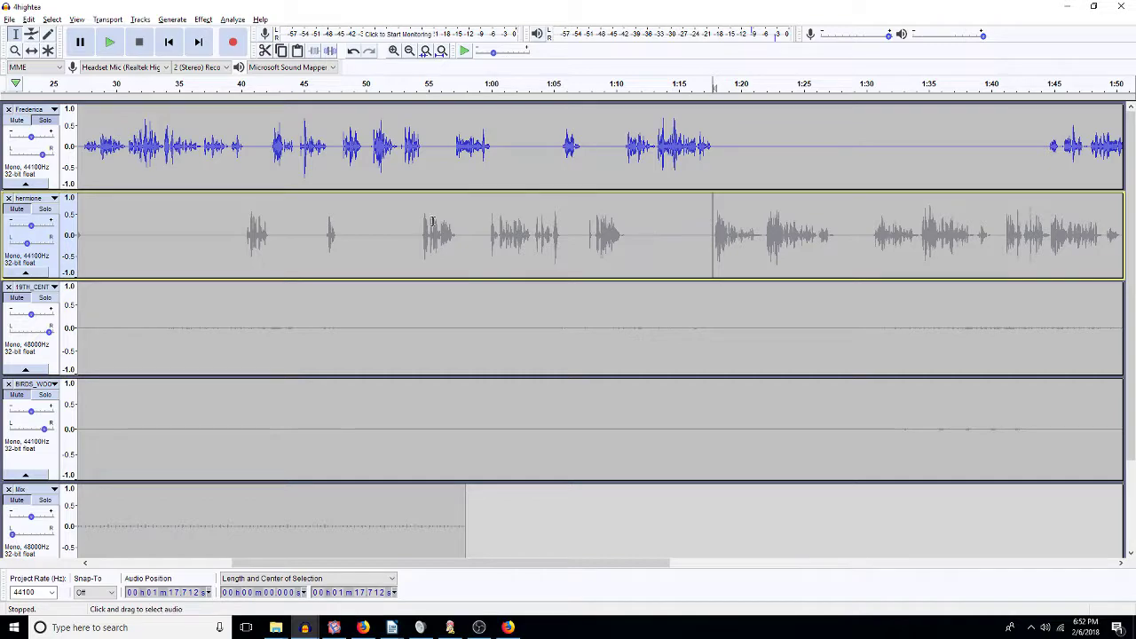
click(46, 210)
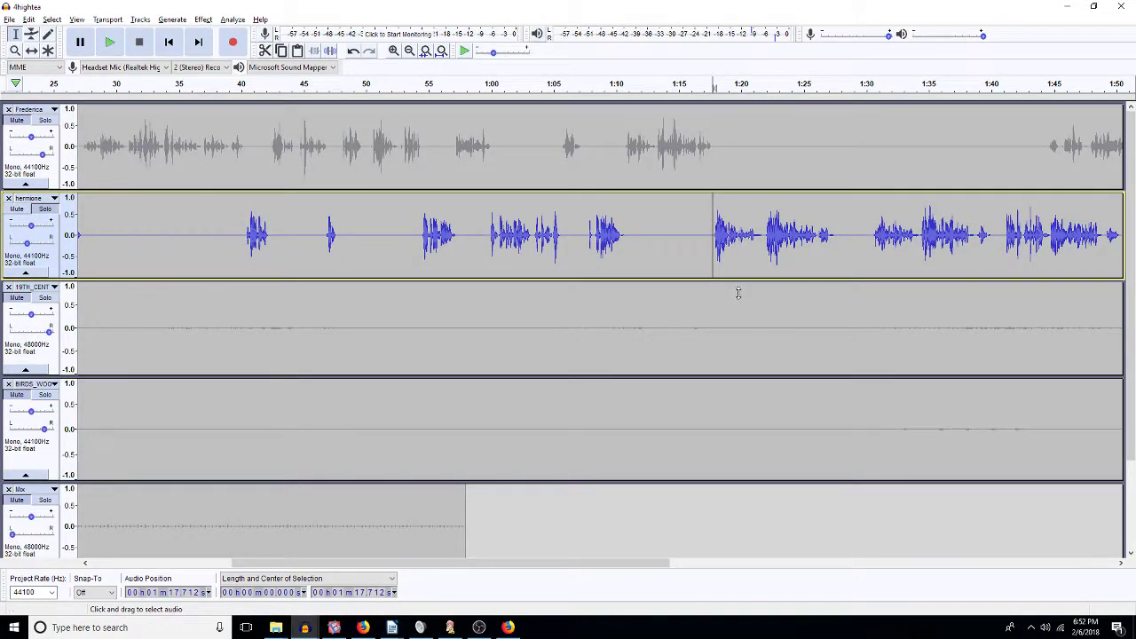
click(1120, 564)
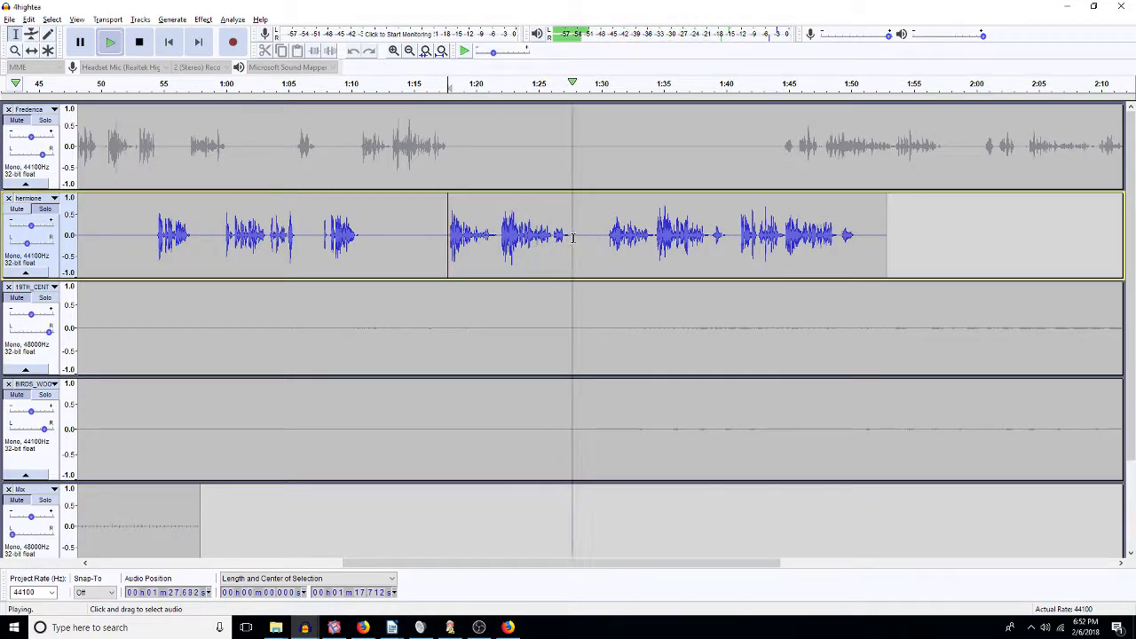
Step: Play and copy the quiet 2.84 s section of the hermione track starting at about 1:27.7
key(space)
drag(572, 235, 601, 242)
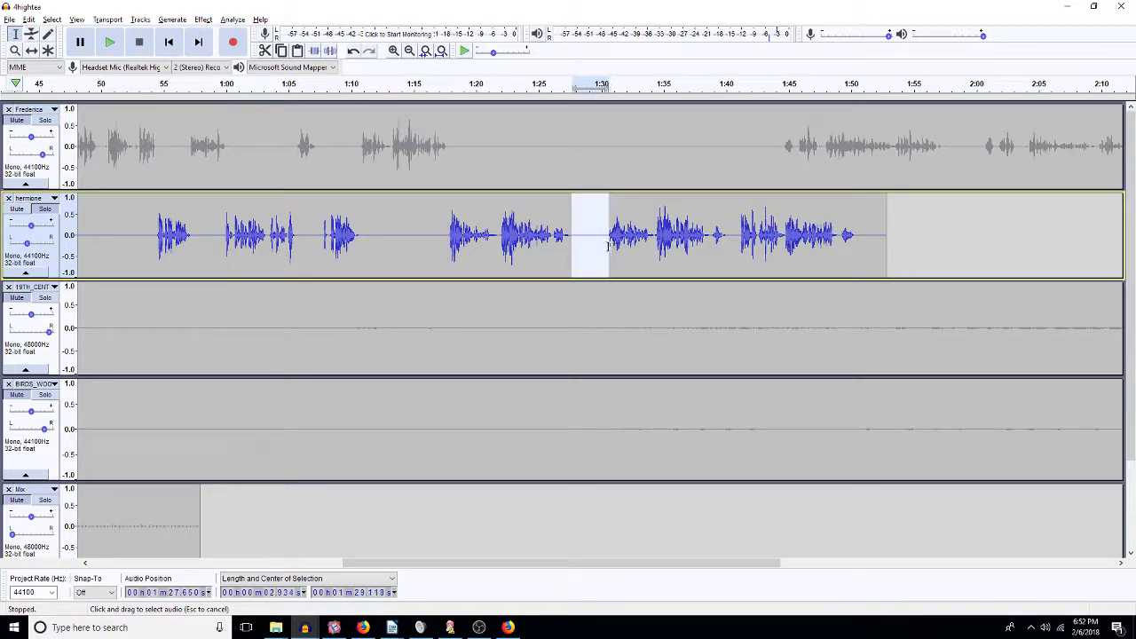
key(space)
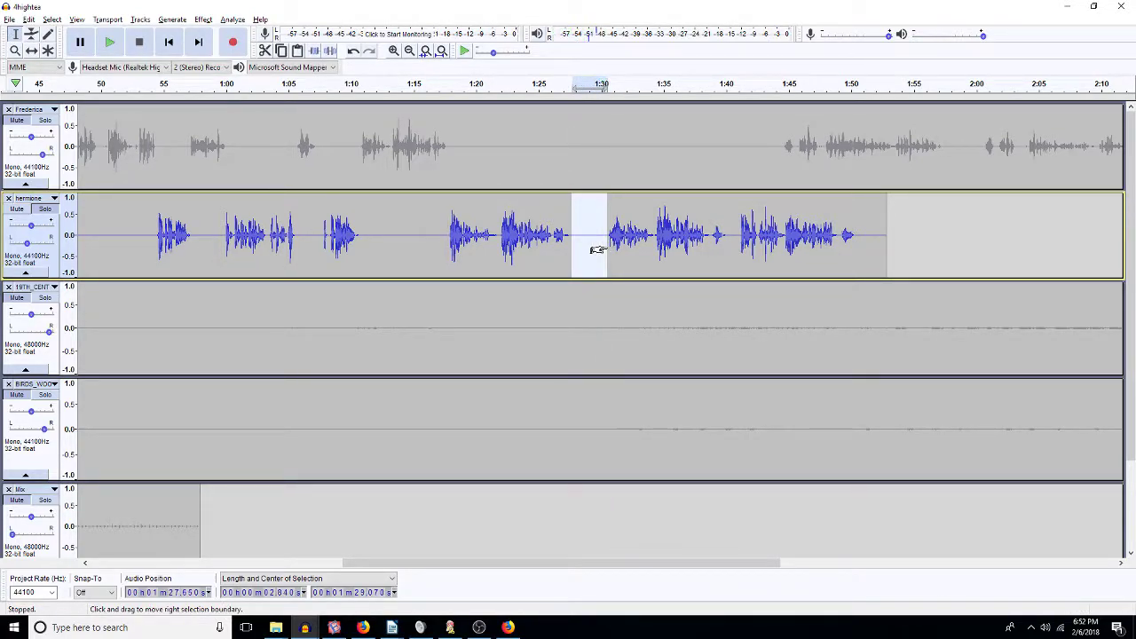
Step: Try to paste the copied hermione section at the start of the Water pouring track
scroll(538, 420, down, 3)
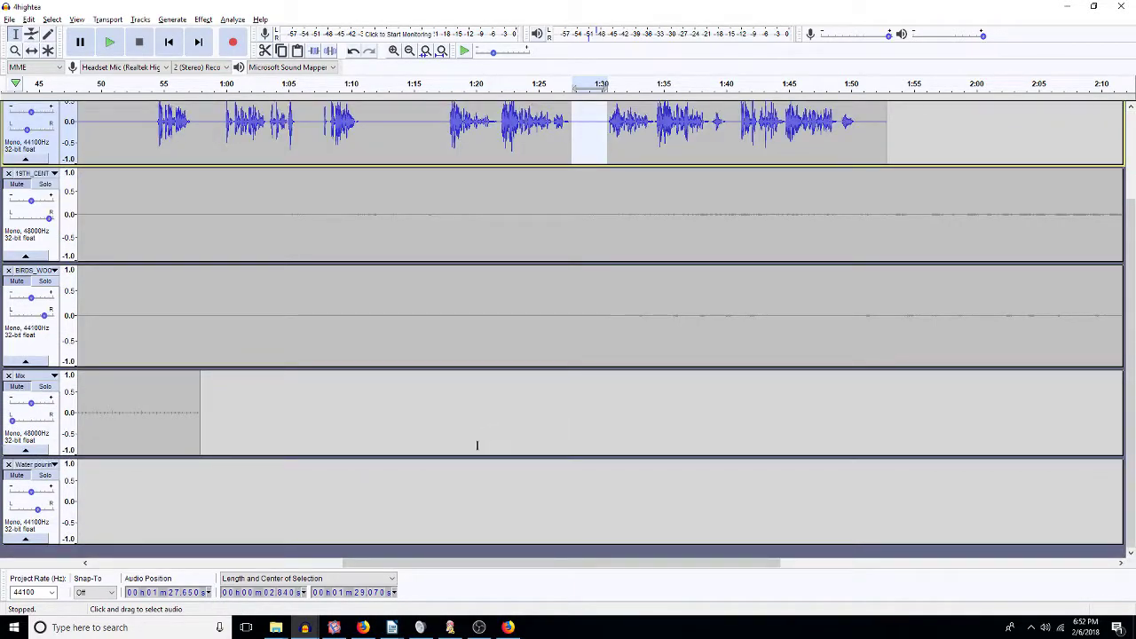
click(530, 539)
key(Return)
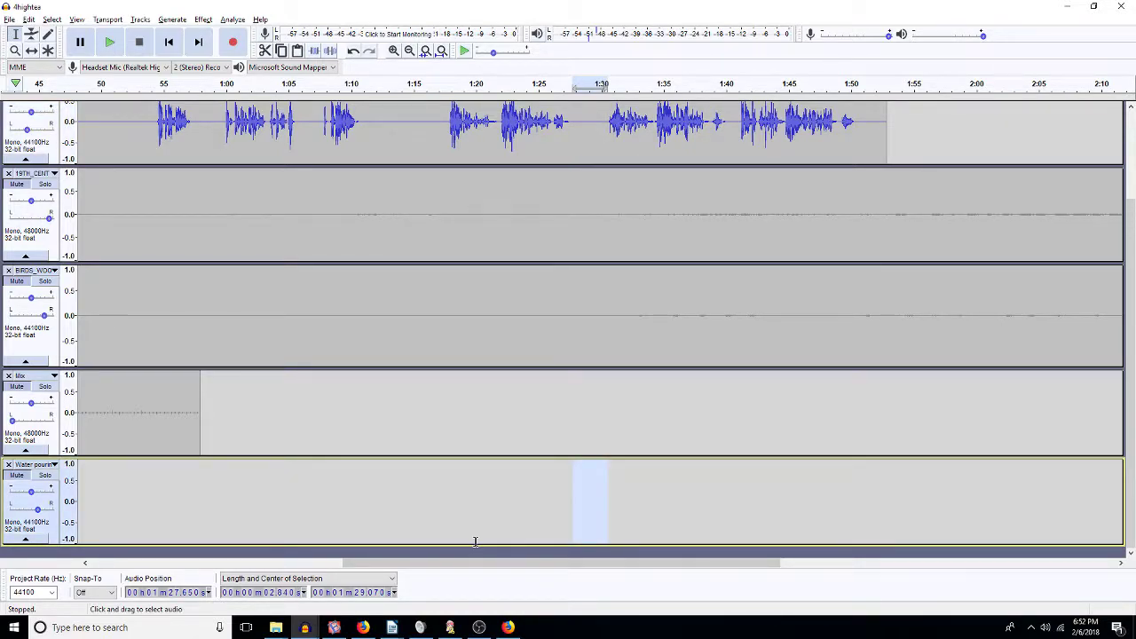
key(Home)
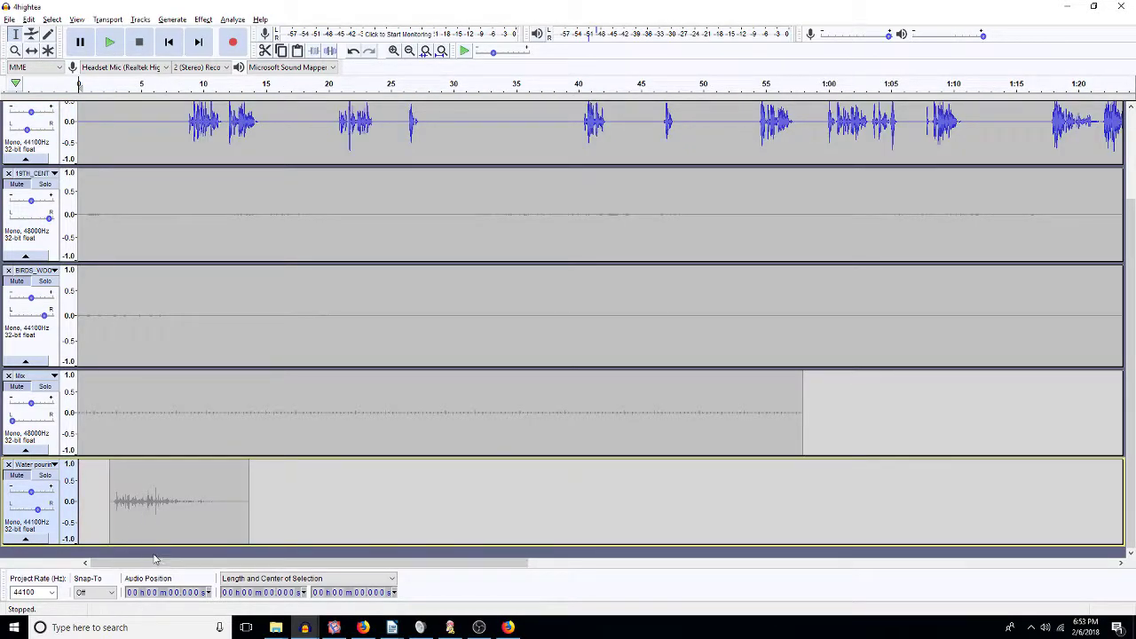
key(Return)
key(Return)
key(ctrl+v)
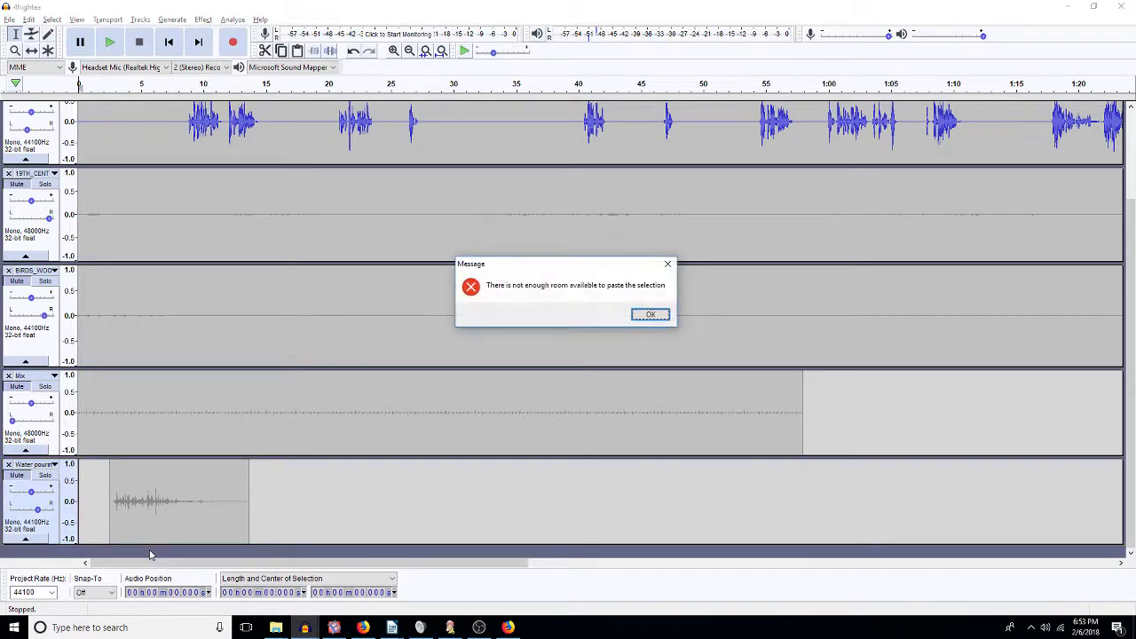
click(649, 315)
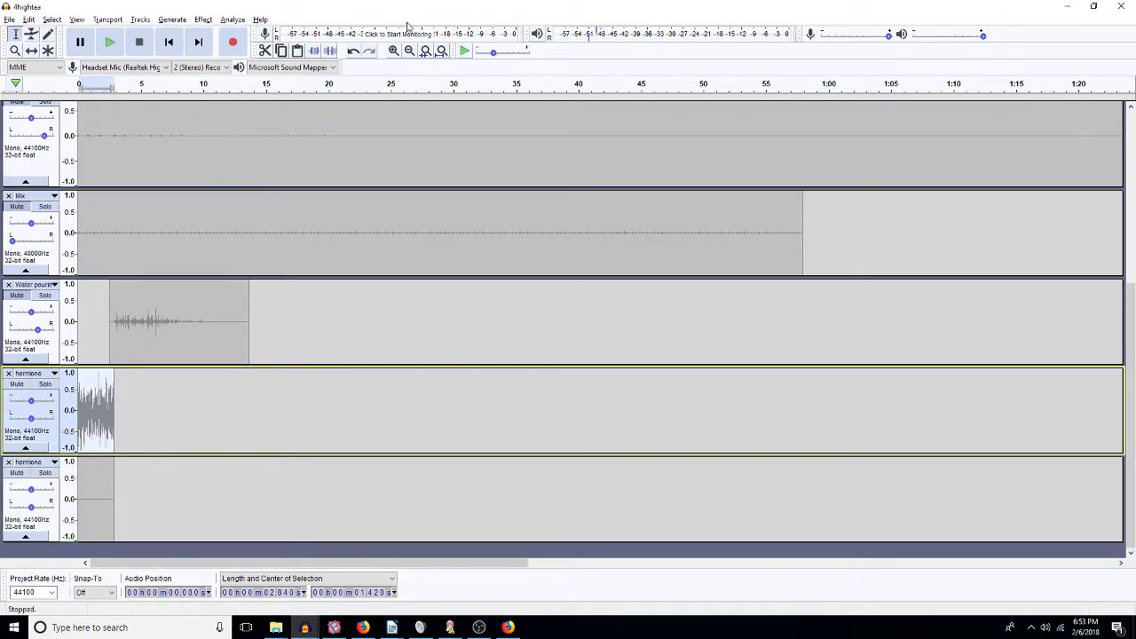
Step: Reapply Amplify to the 2.84 s clip in the upper new hermione track with a new peak amplitude of -0.0 dB
click(441, 51)
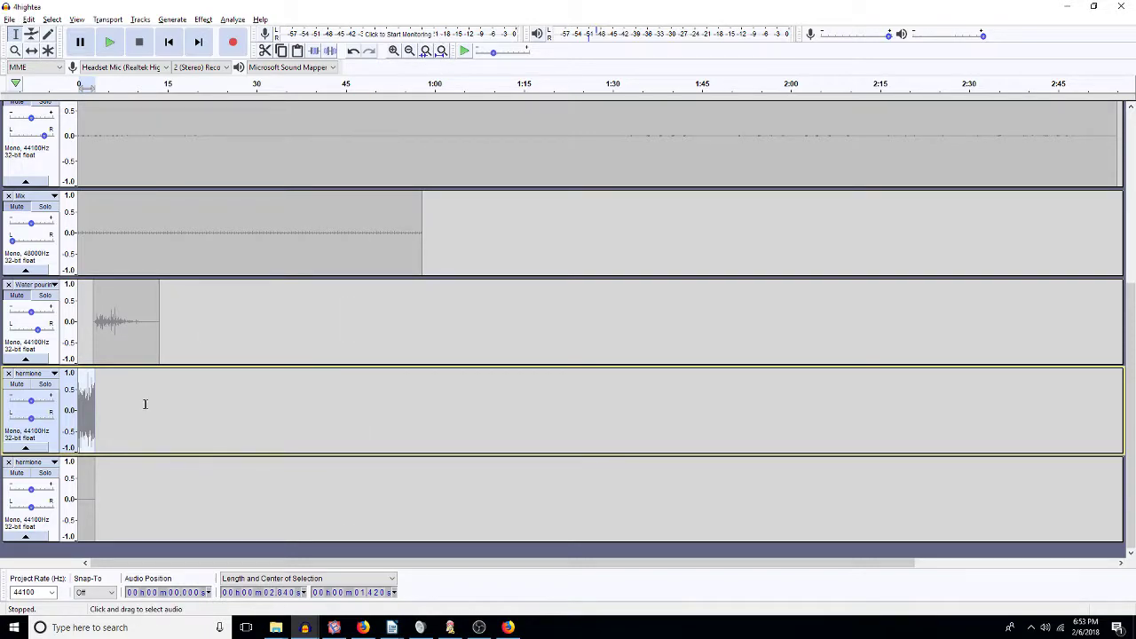
key(ctrl+e)
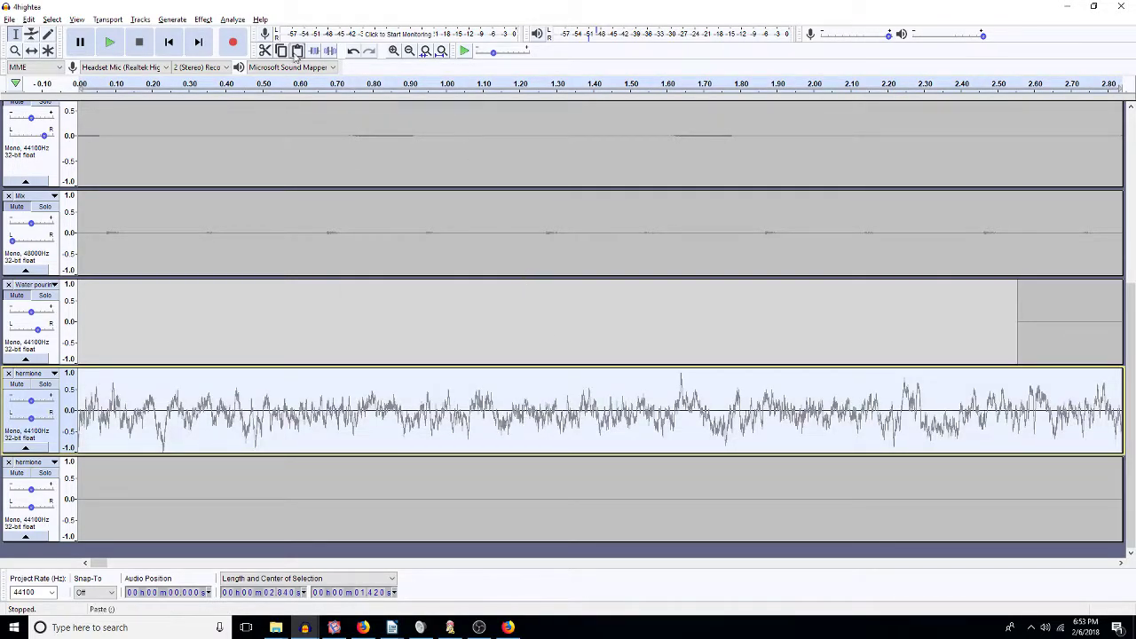
click(408, 53)
click(409, 53)
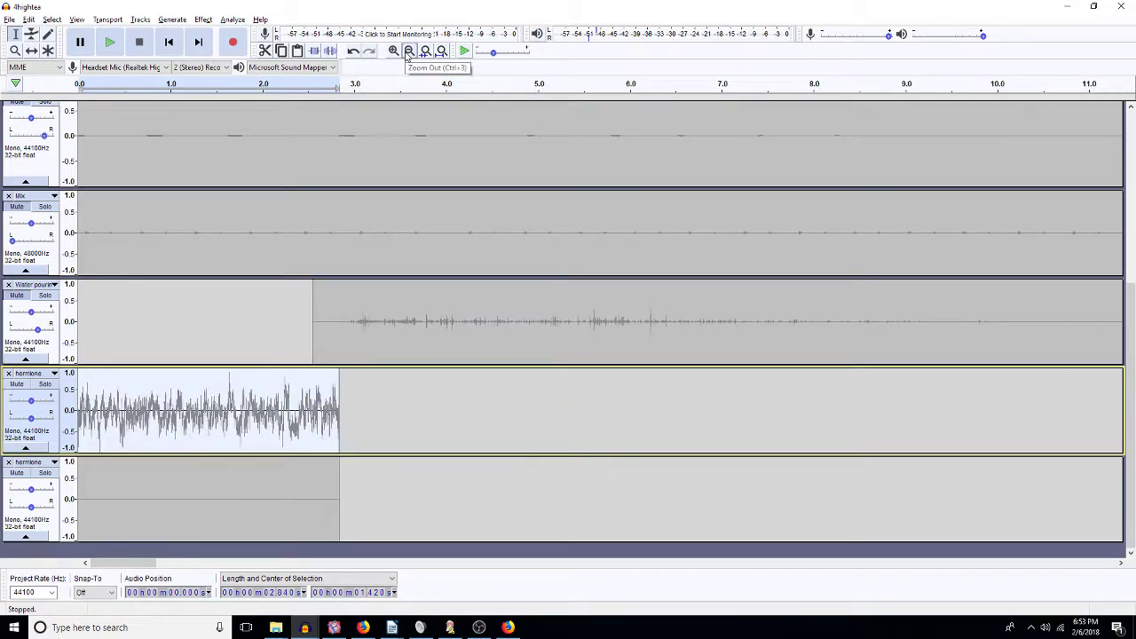
key(ctrl+l)
key(alt+c)
key(a)
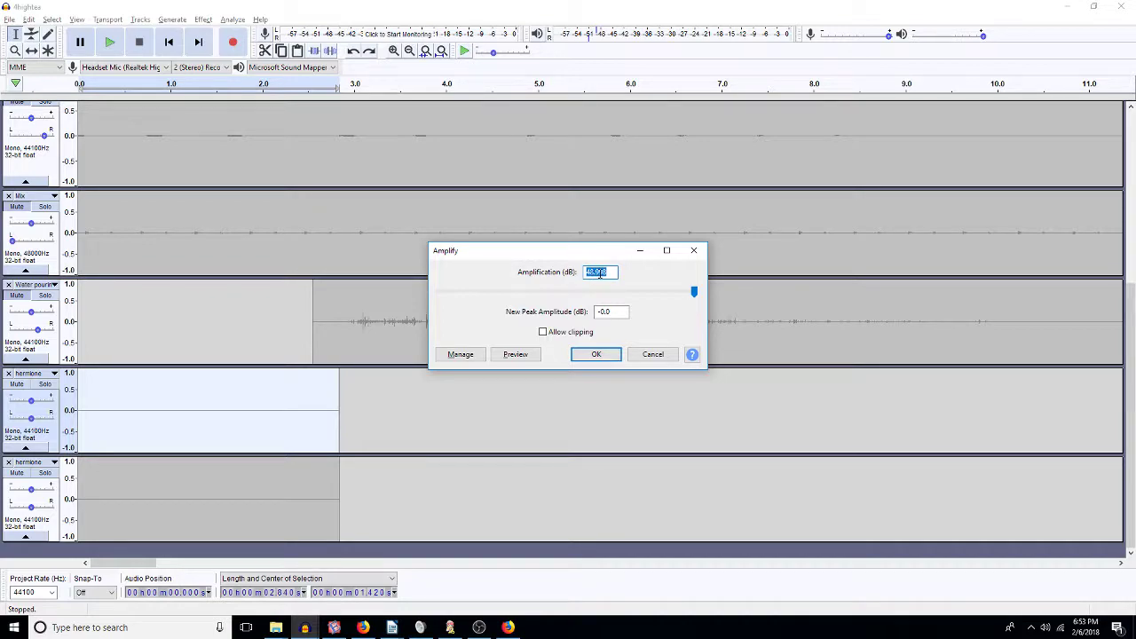
click(600, 355)
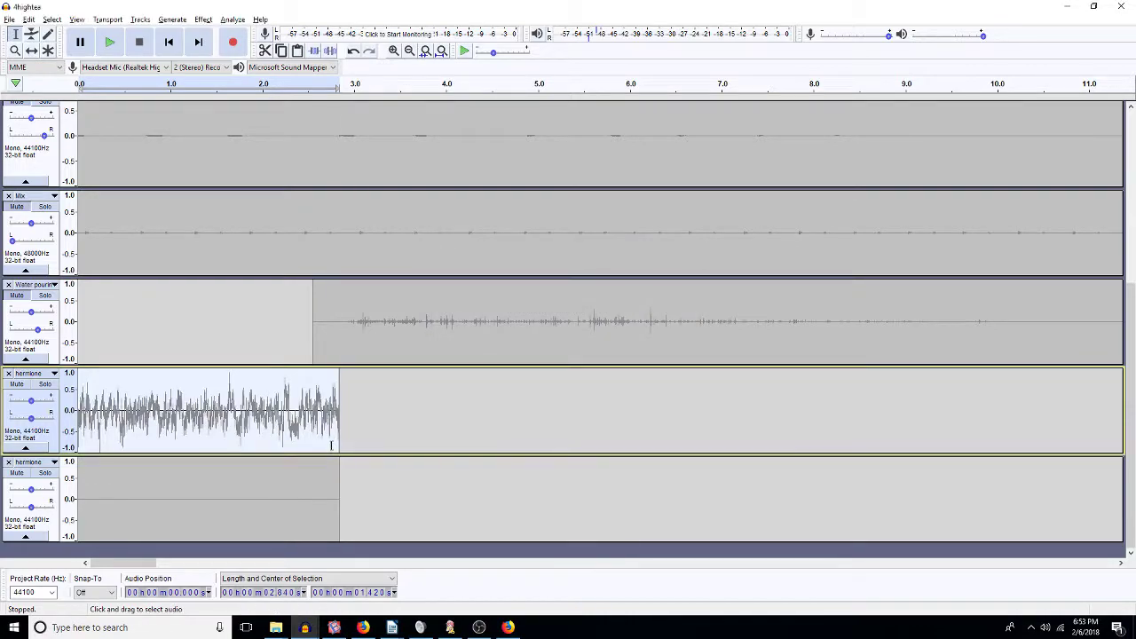
Step: Capture a noise profile in Noise Reduction from the whole quiet clip in the lower new hermione track
double_click(266, 489)
key(ctrl+r)
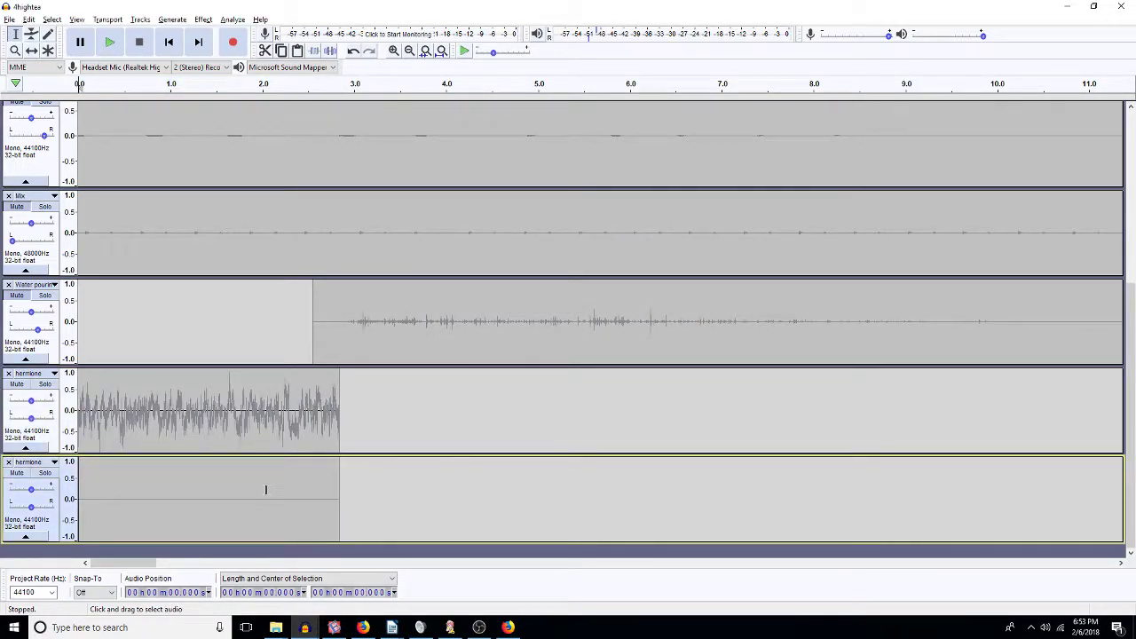
double_click(335, 510)
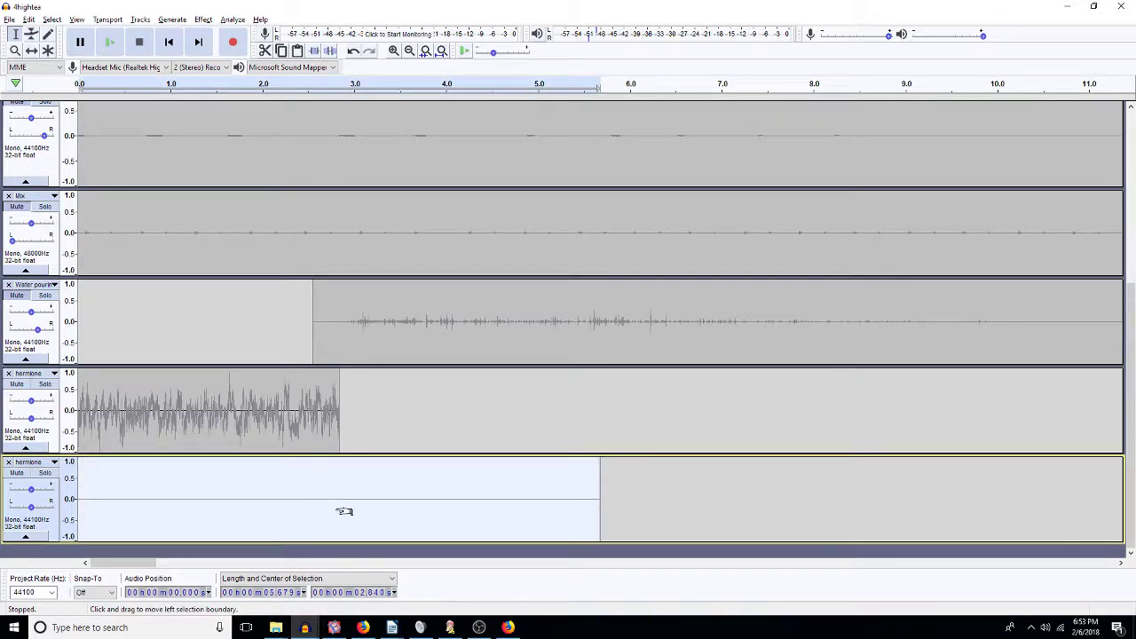
key(ctrl+r)
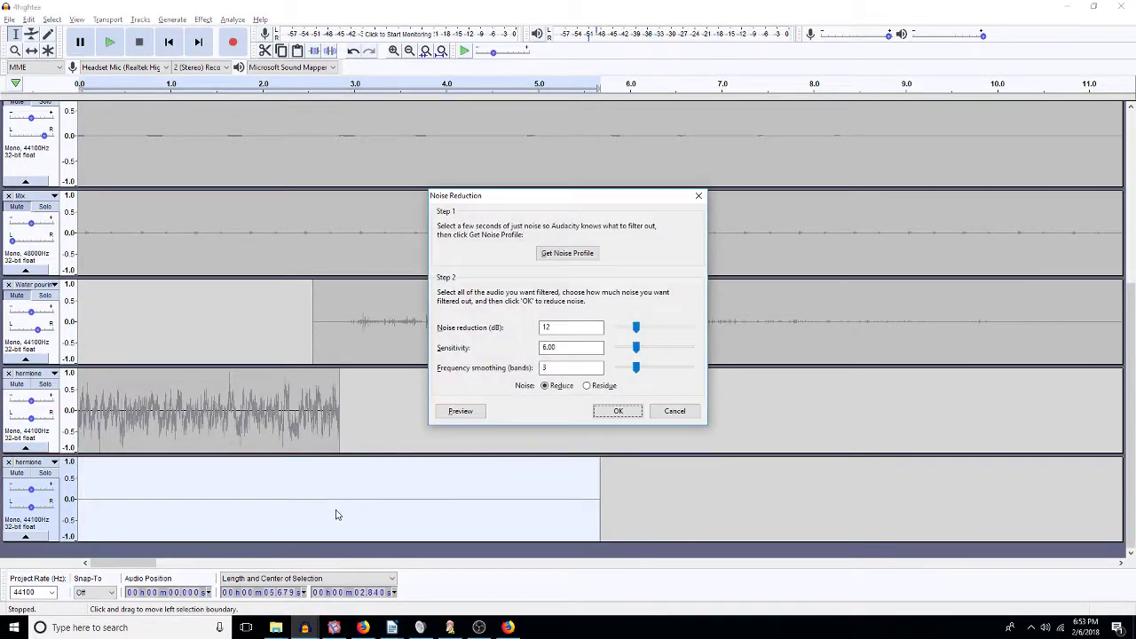
click(565, 254)
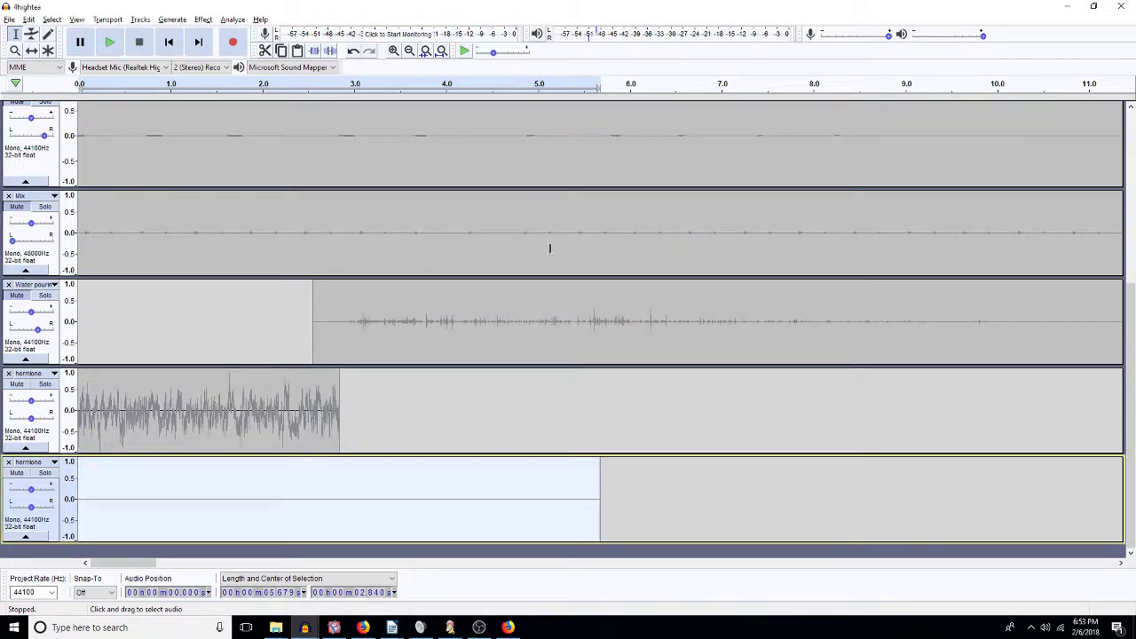
Step: Delete both temporary hermione copies from the project and show the full length of the remaining tracks
click(8, 462)
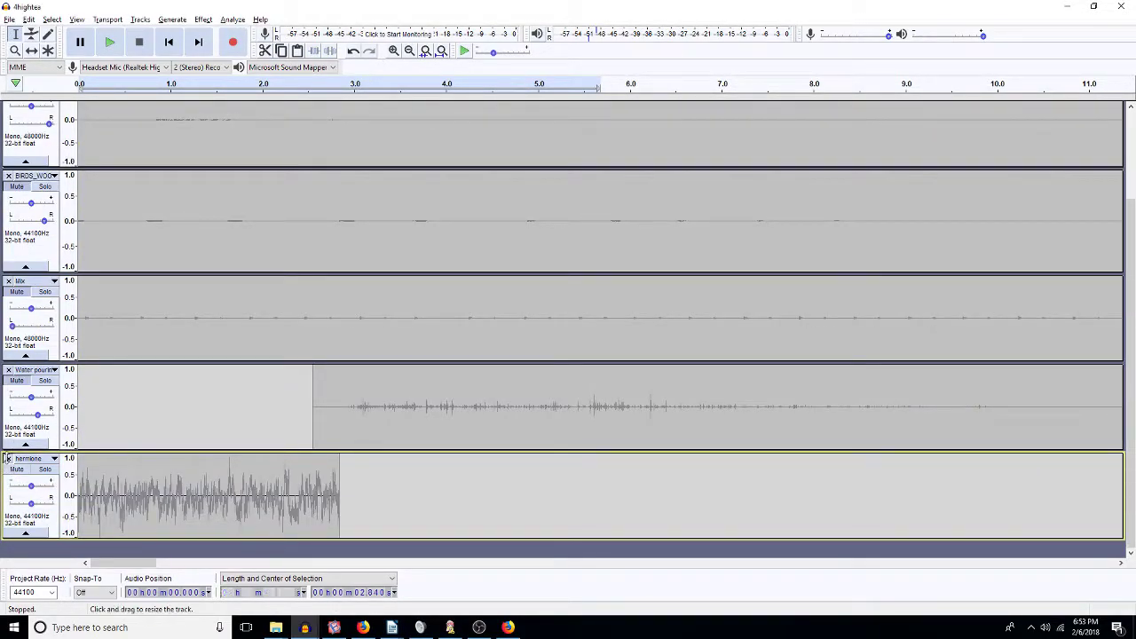
click(8, 458)
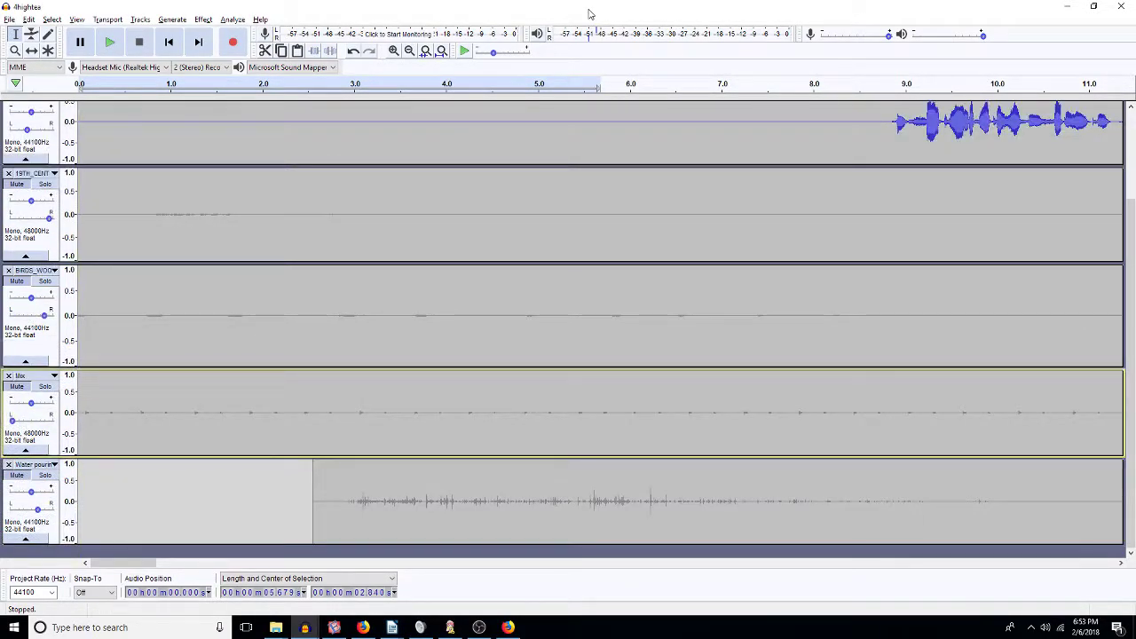
click(441, 51)
scroll(613, 167, up, 3)
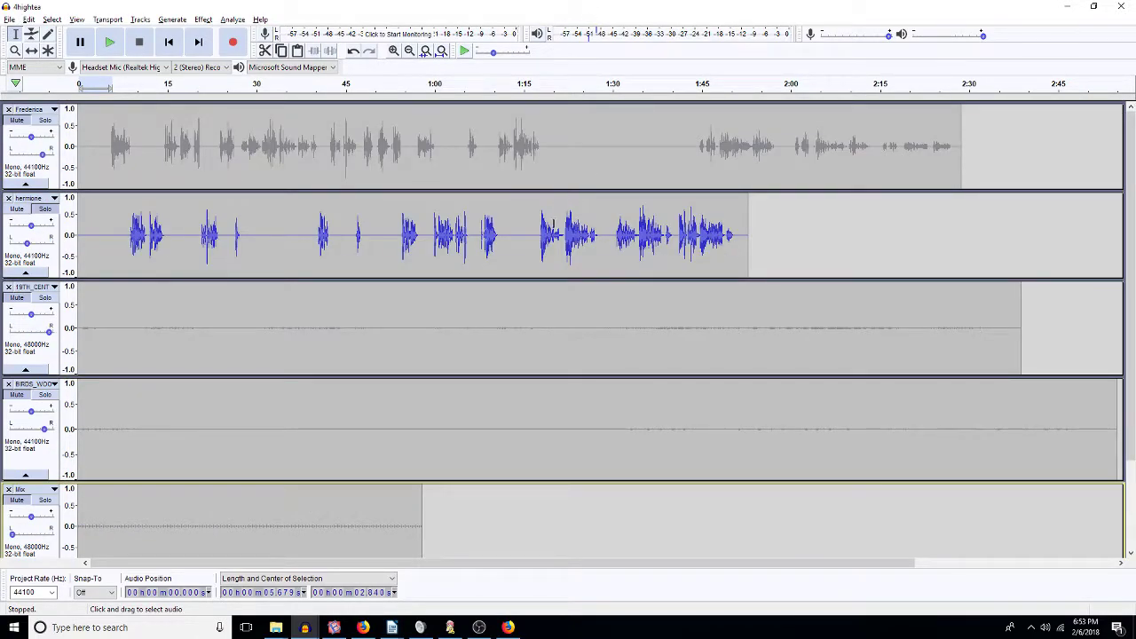
Step: Apply Noise Reduction to the whole hermione track with 12 dB, sensitivity 6.00 and 3 smoothing bands, and play it from about 1:17.3
double_click(555, 229)
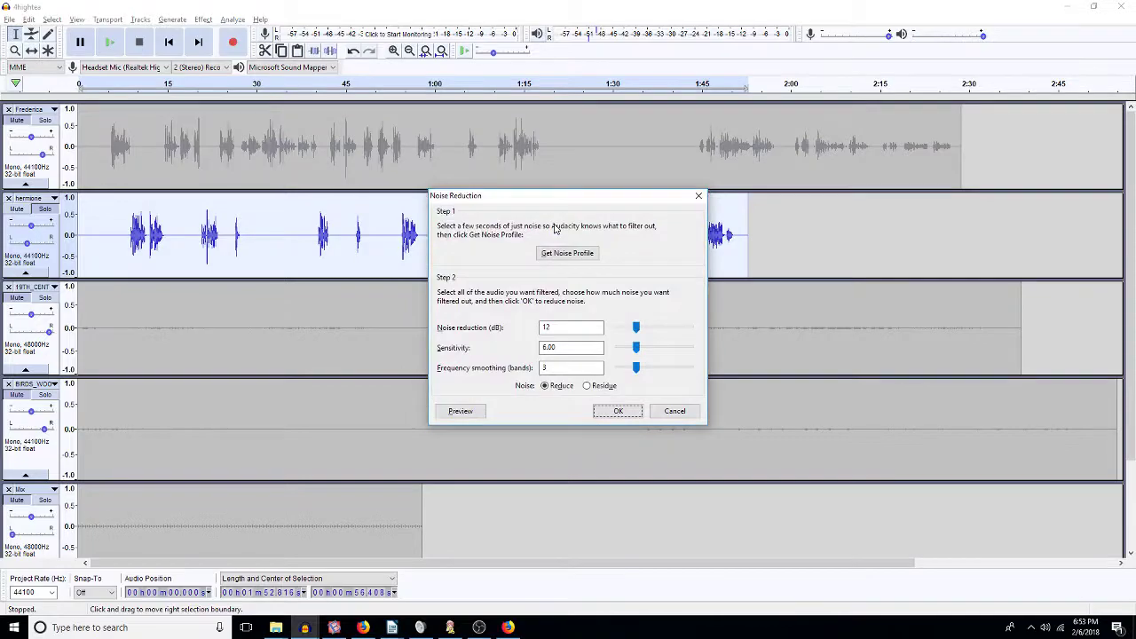
click(618, 411)
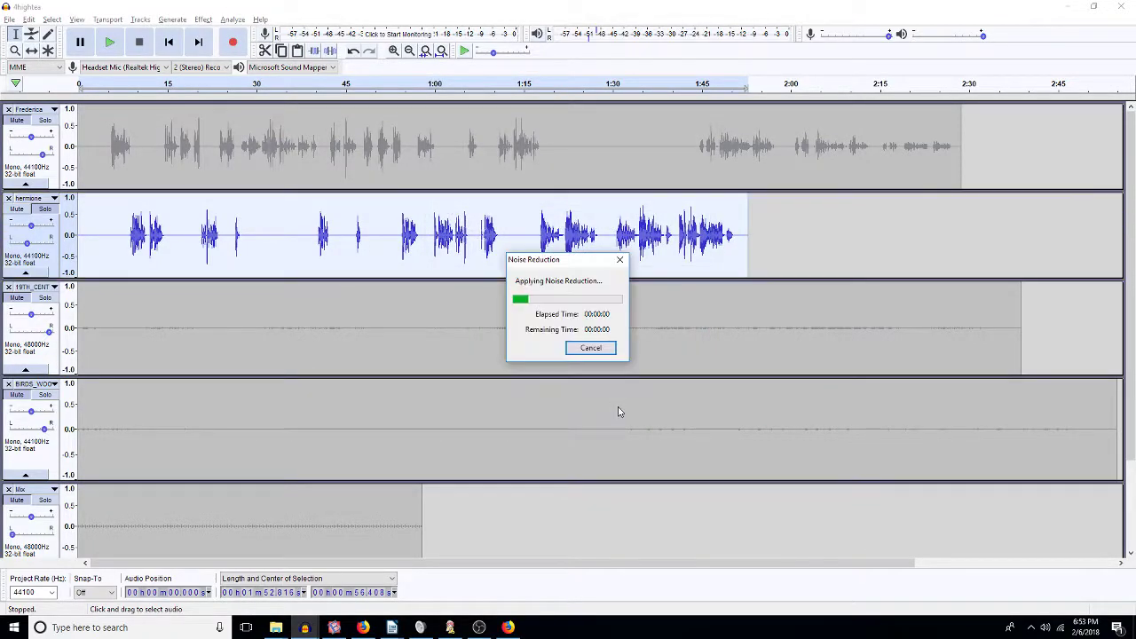
click(539, 232)
key(space)
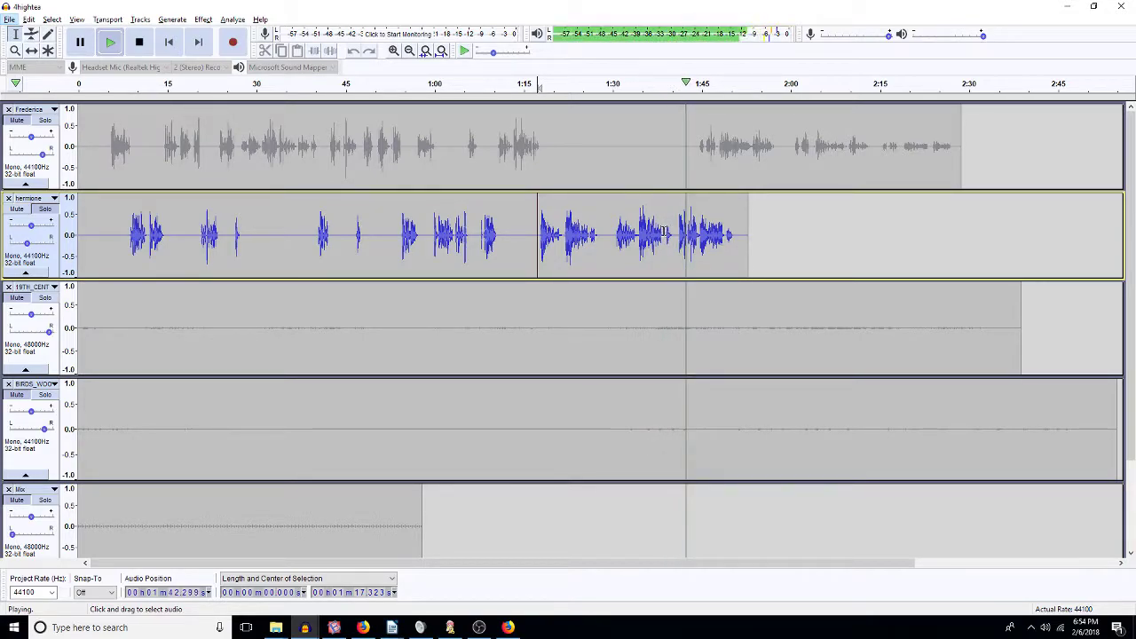
Step: Listen on from about 1:30.4 and delete the end of the hermione track from about 1:31.6 onward
click(614, 237)
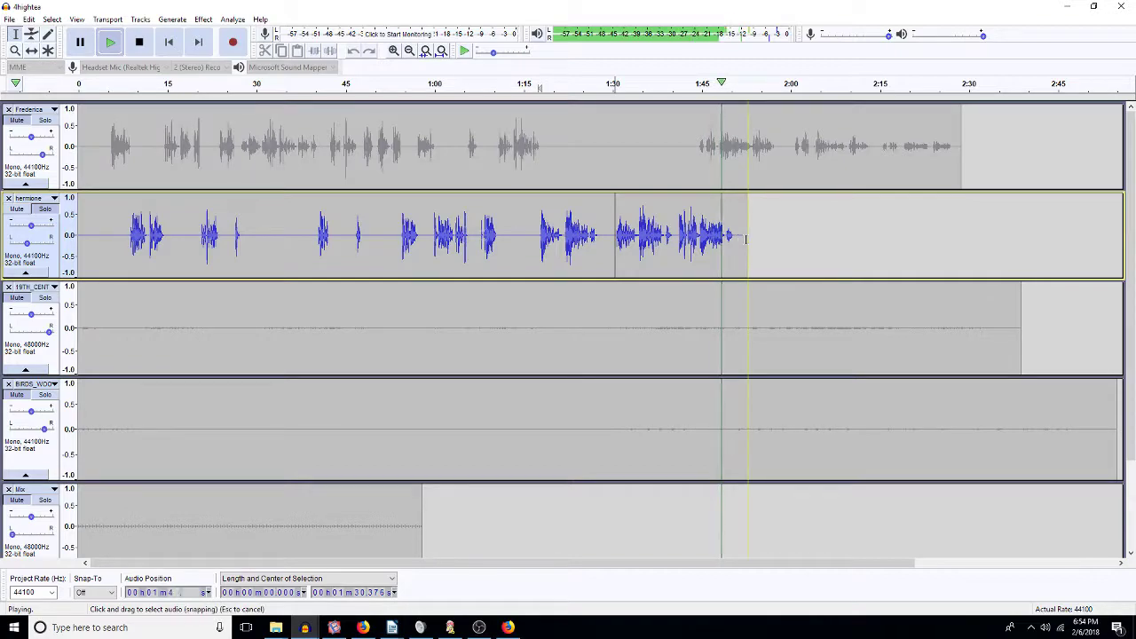
drag(747, 238, 624, 255)
key(space)
key(ctrl+l)
key(Delete)
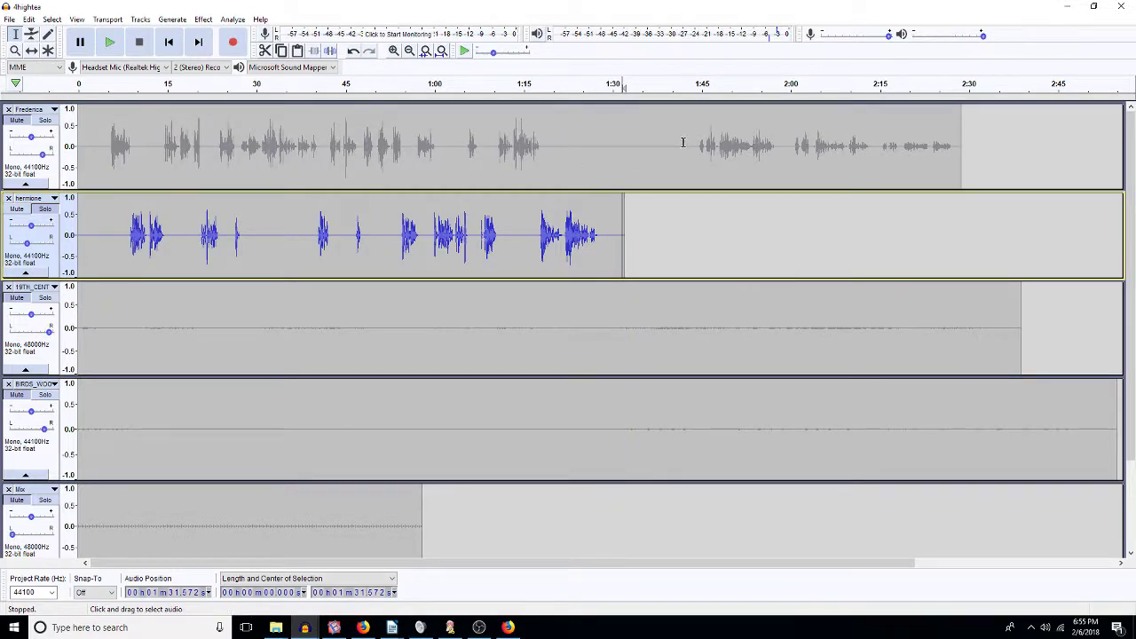
Step: Delete the Frederica gap from about 1:28 to 1:44 and play that track soloed from about 1:28.3
drag(697, 144, 600, 164)
key(Delete)
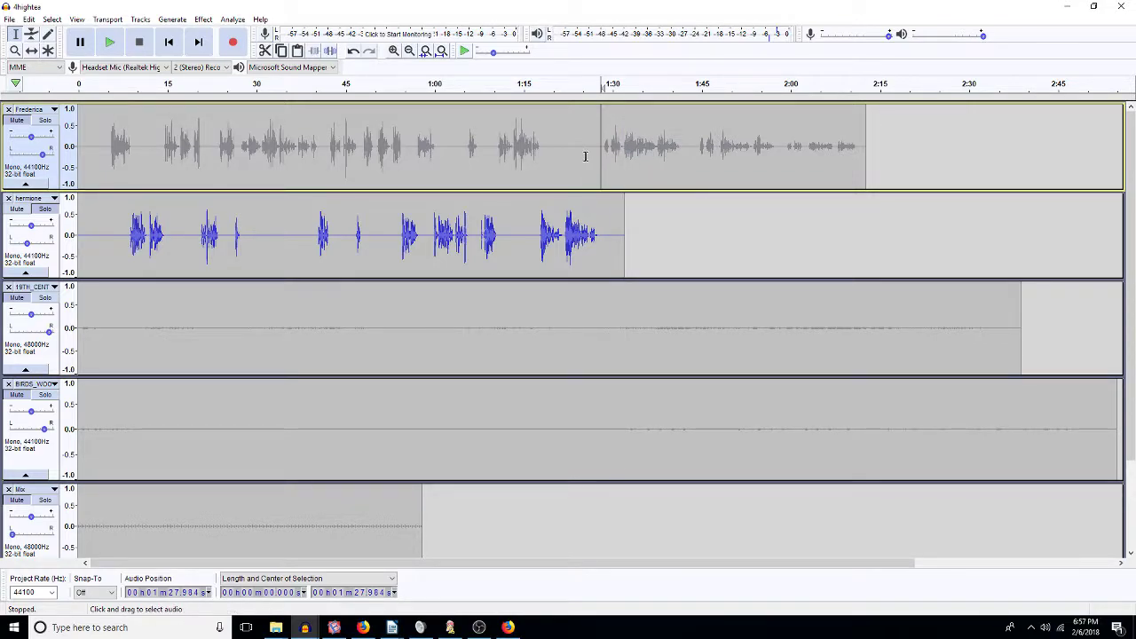
drag(603, 158, 854, 173)
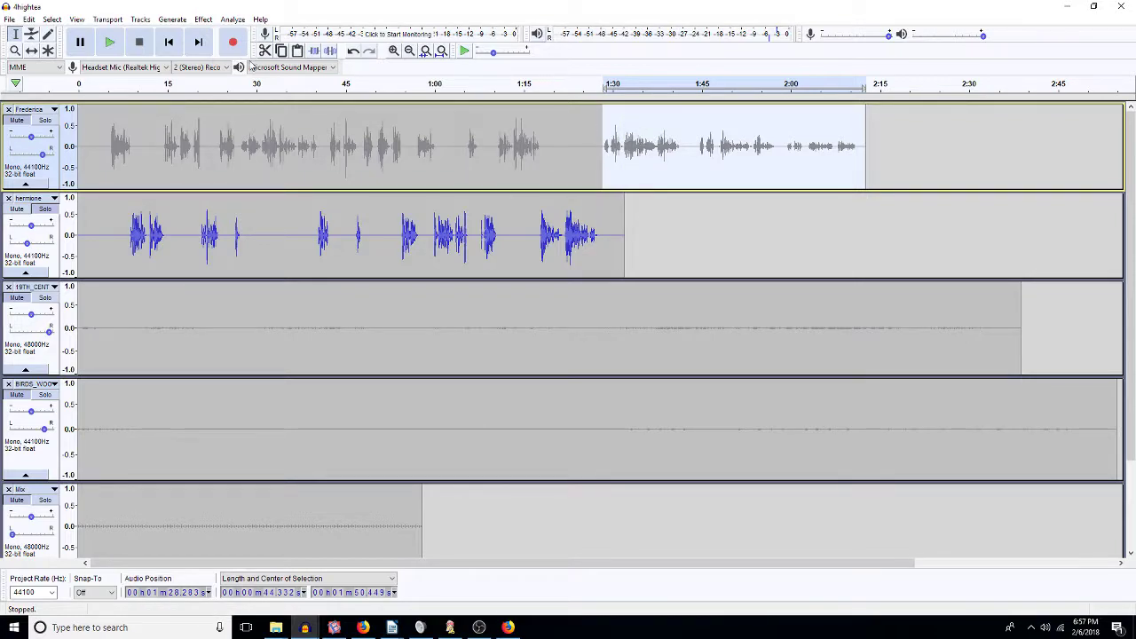
click(395, 53)
click(395, 53)
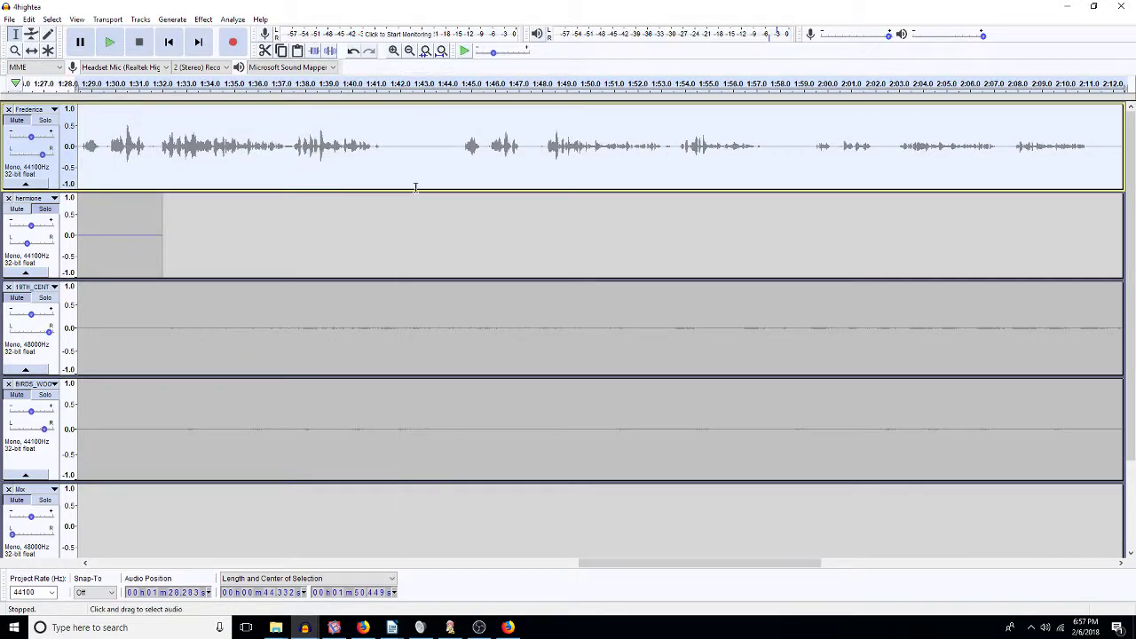
key(Left)
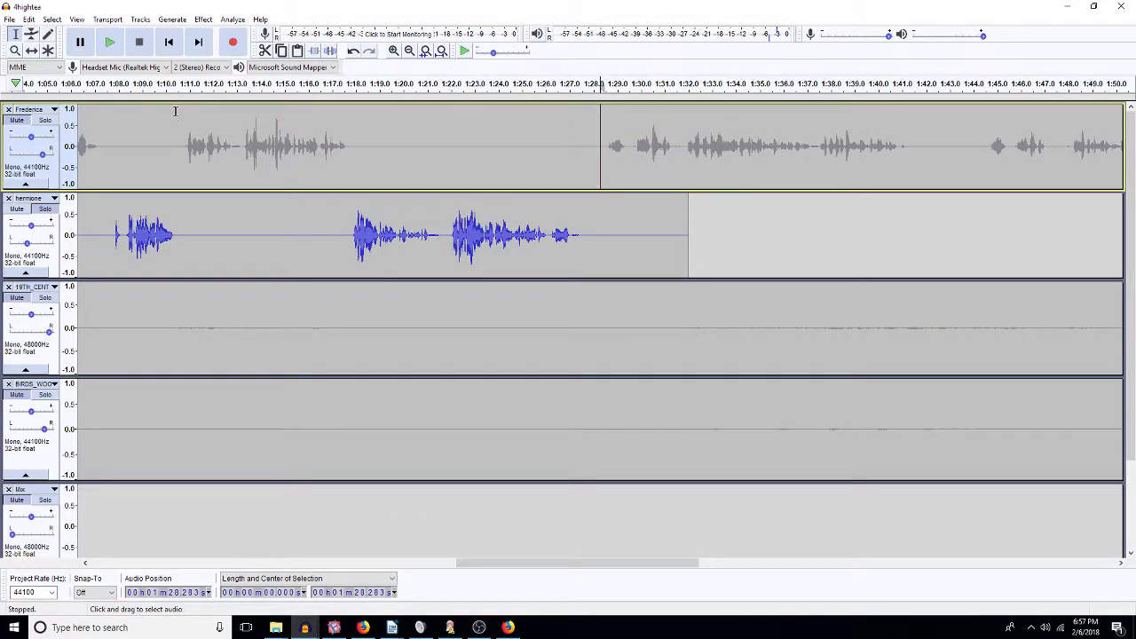
click(45, 121)
key(space)
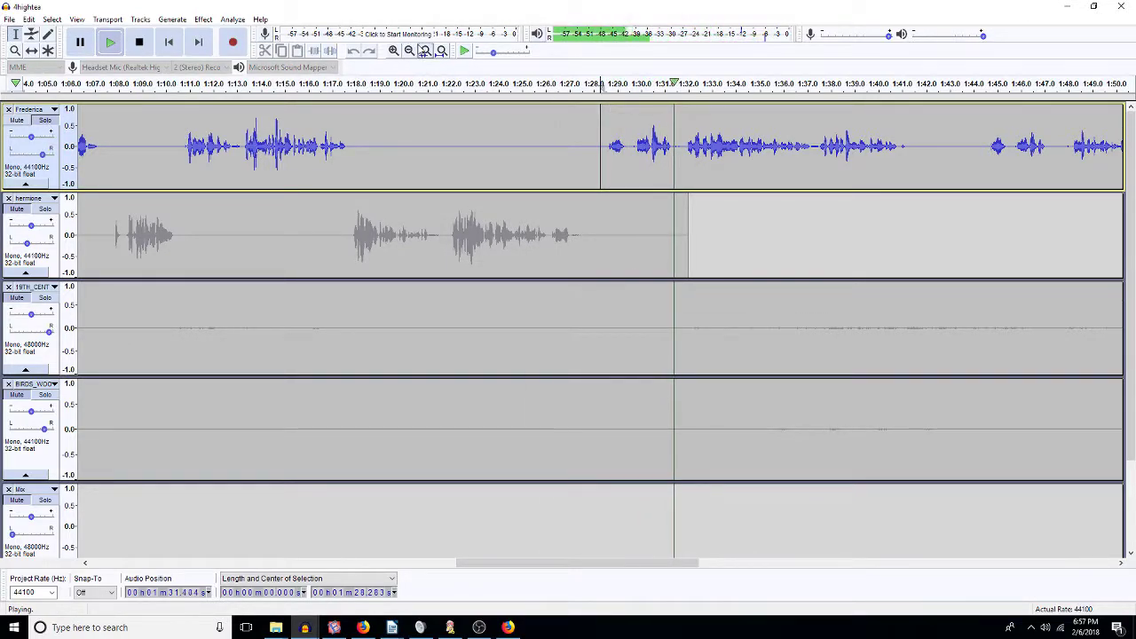
click(409, 50)
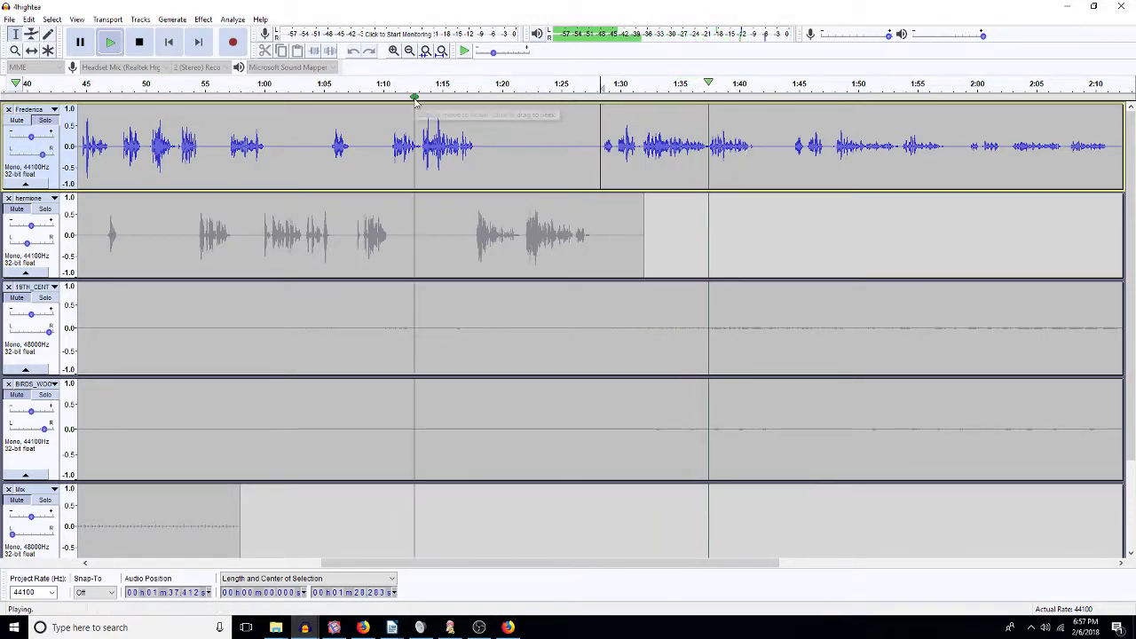
click(409, 50)
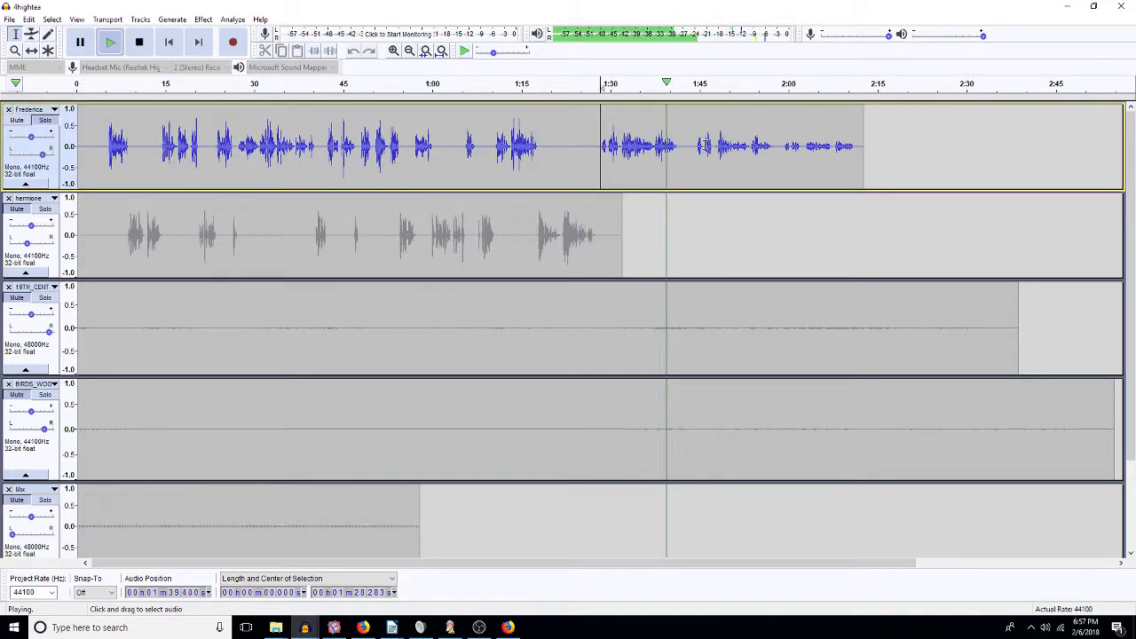
Step: Silence the Frederica takes from about 1:41.9 to the end and cut the track off at about 1:45.8
drag(682, 144, 863, 169)
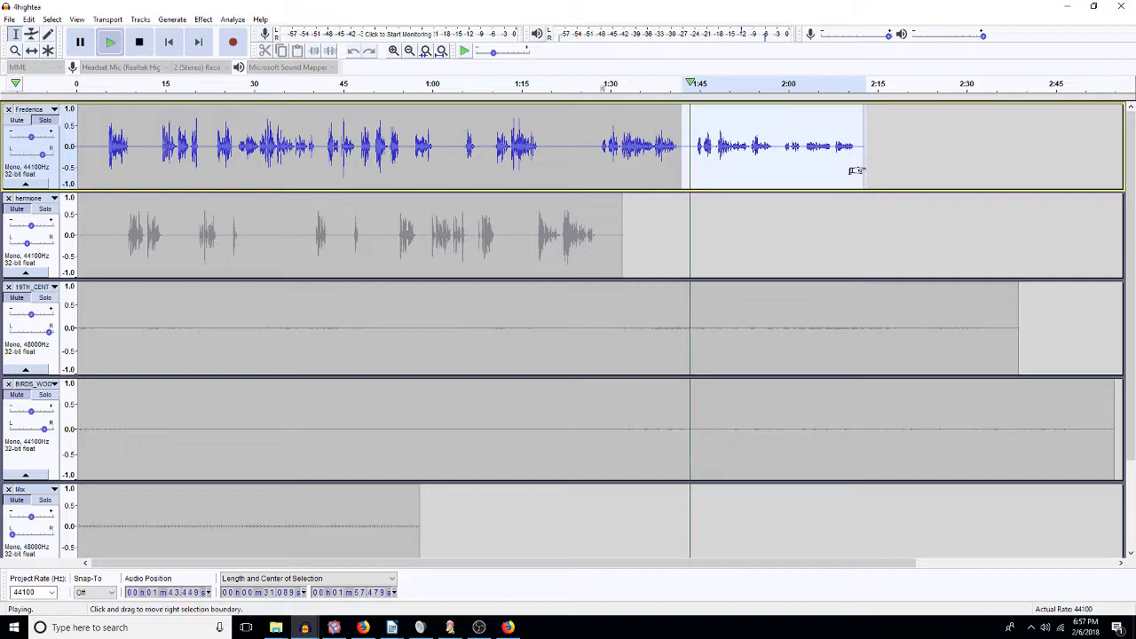
key(space)
key(ctrl+l)
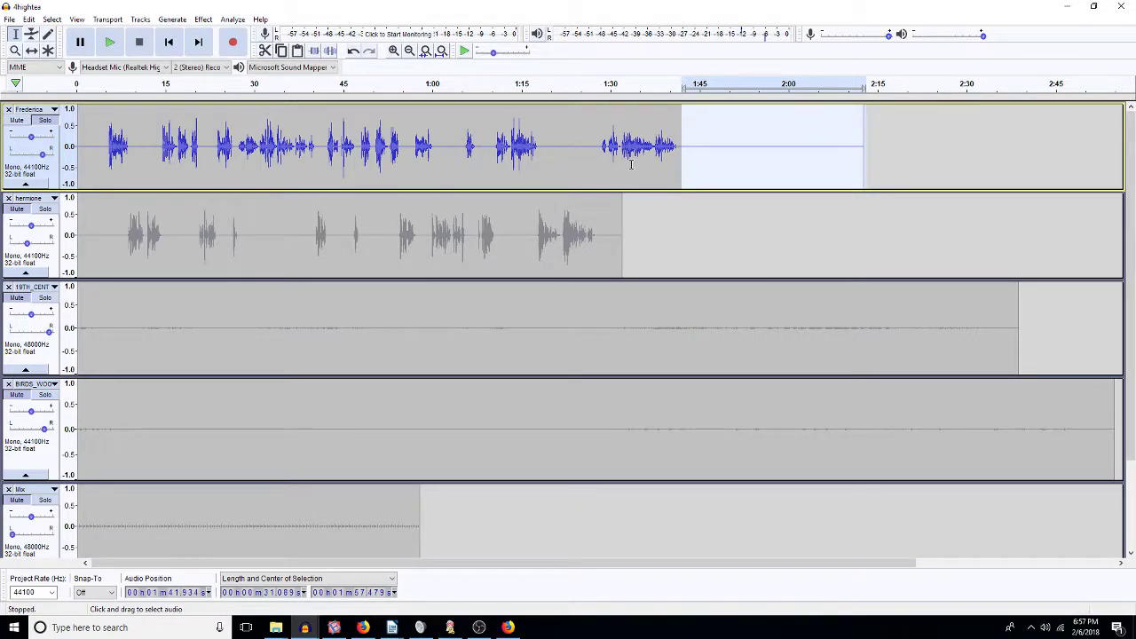
drag(707, 160, 899, 148)
key(Delete)
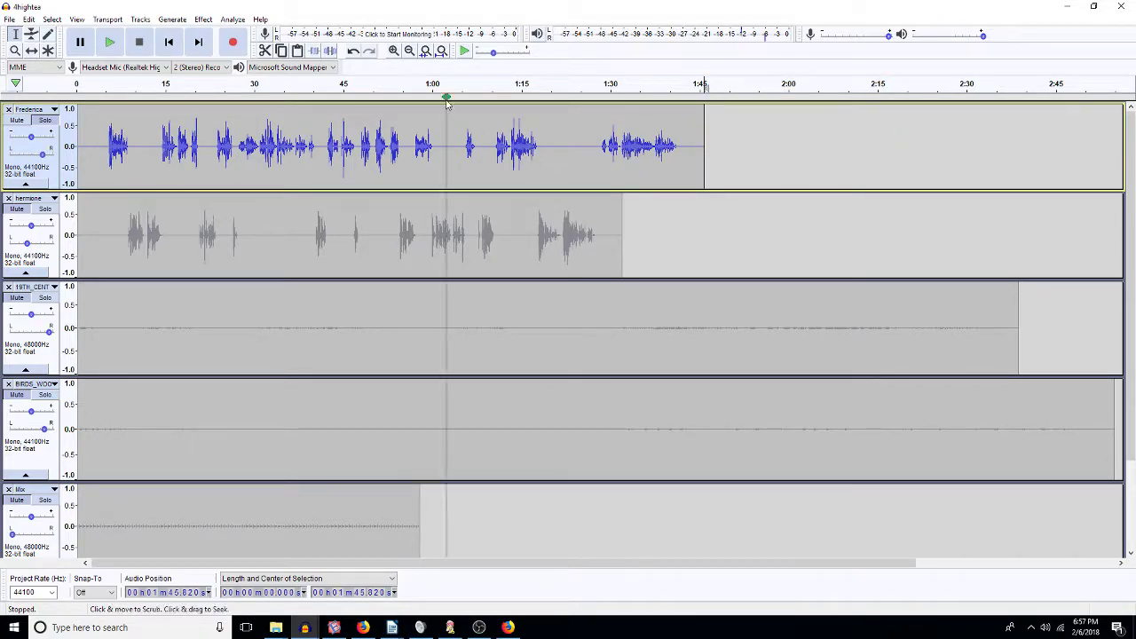
Step: Delete 0.324 s of silence from the Frederica track at 5.032 s, unsolo it and play all tracks from there
double_click(231, 161)
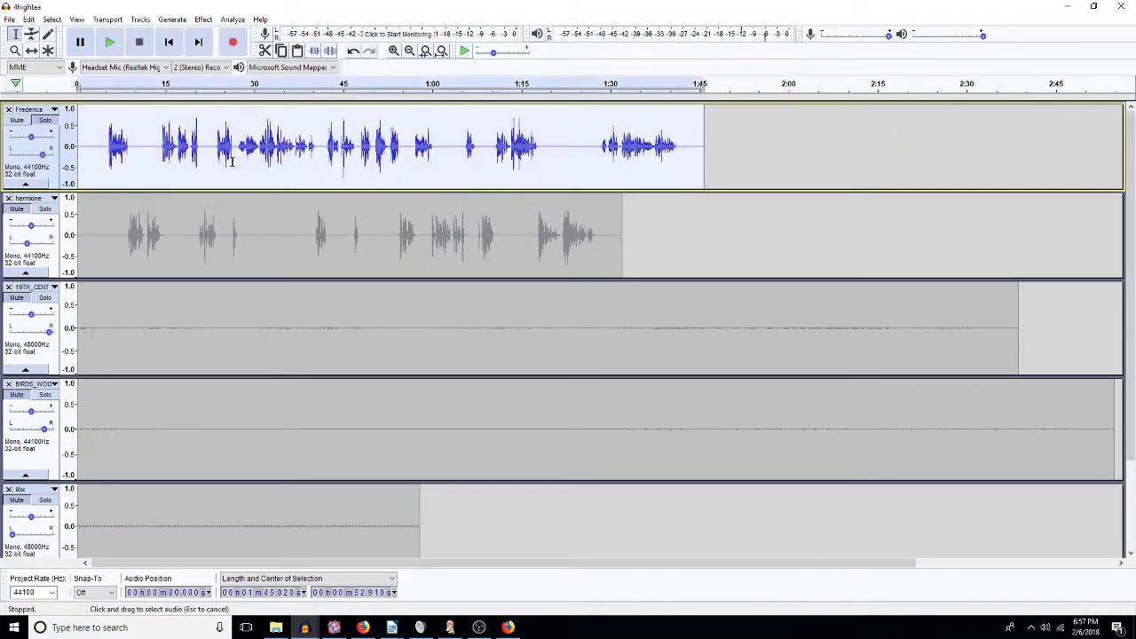
key(Home)
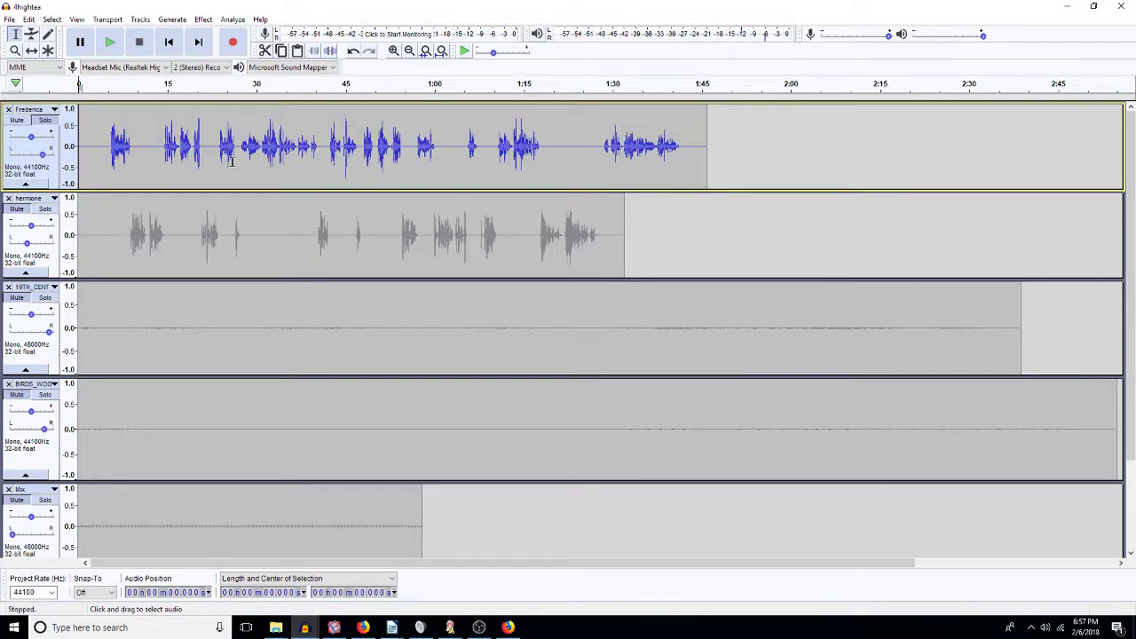
click(394, 51)
click(394, 51)
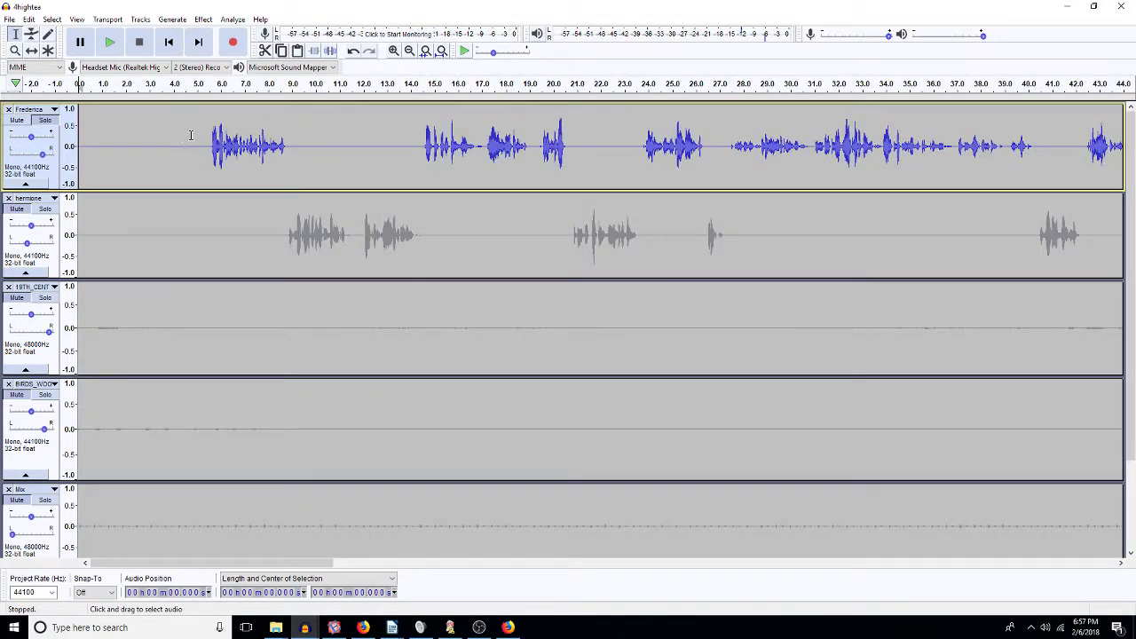
drag(203, 144, 197, 145)
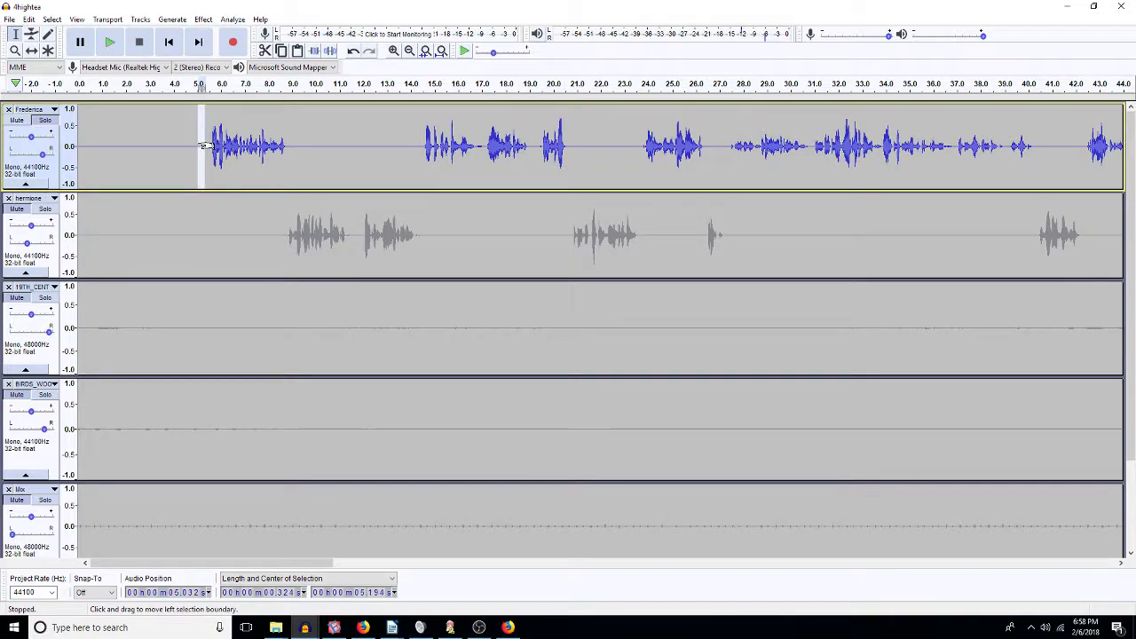
key(Delete)
click(45, 120)
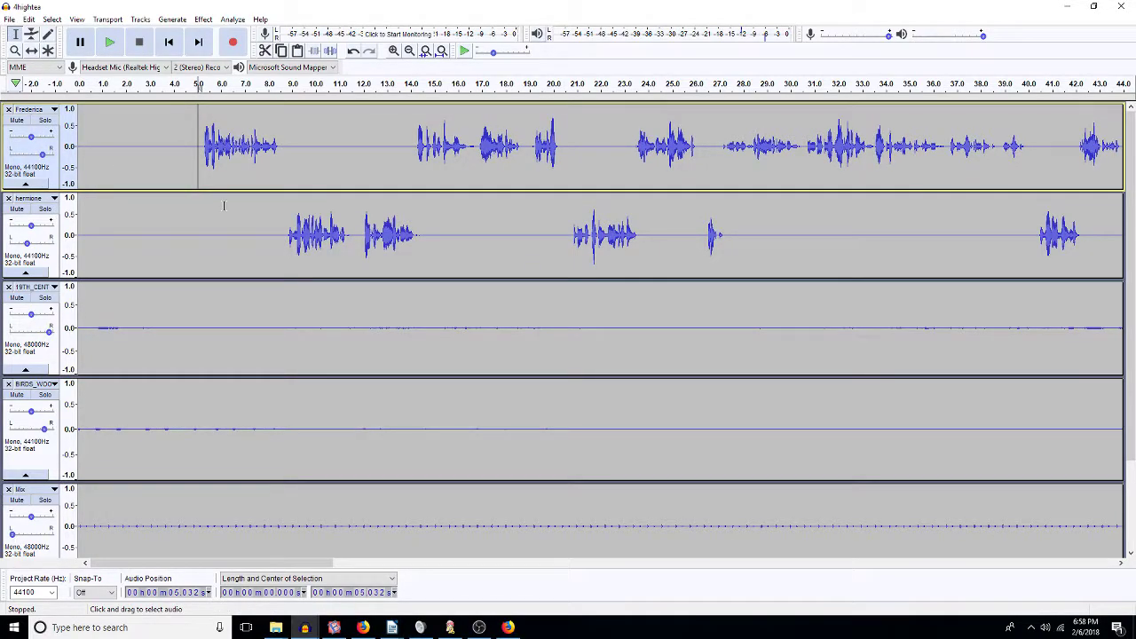
key(space)
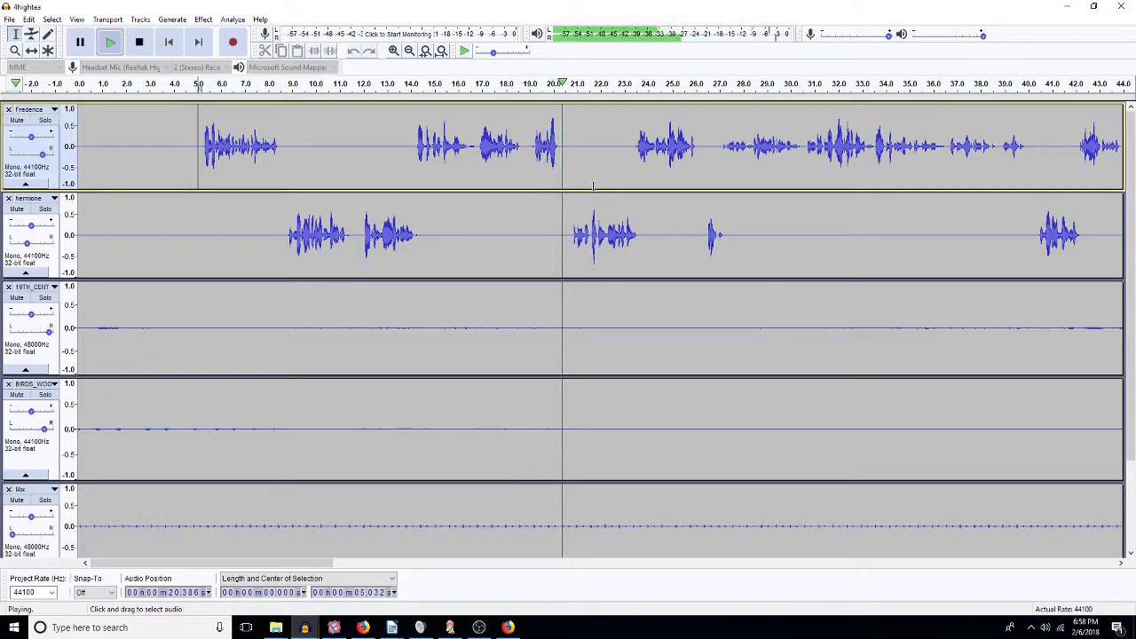
Step: Try to delete 0.324 s of silence from the hermione track at 20.327 s and undo it
click(569, 231)
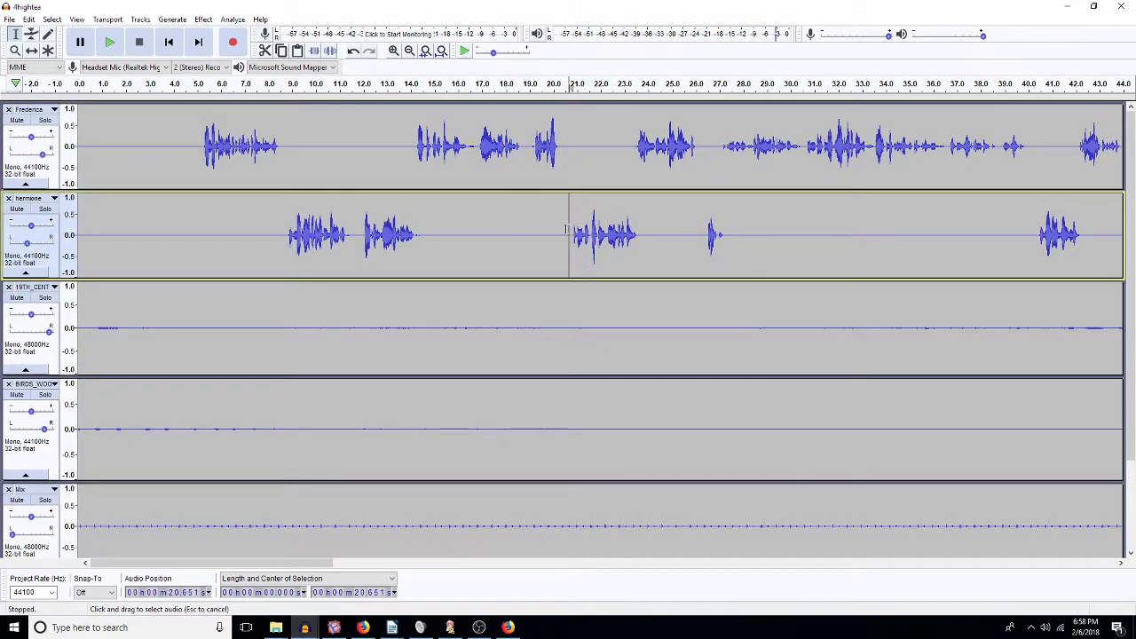
drag(564, 227, 560, 225)
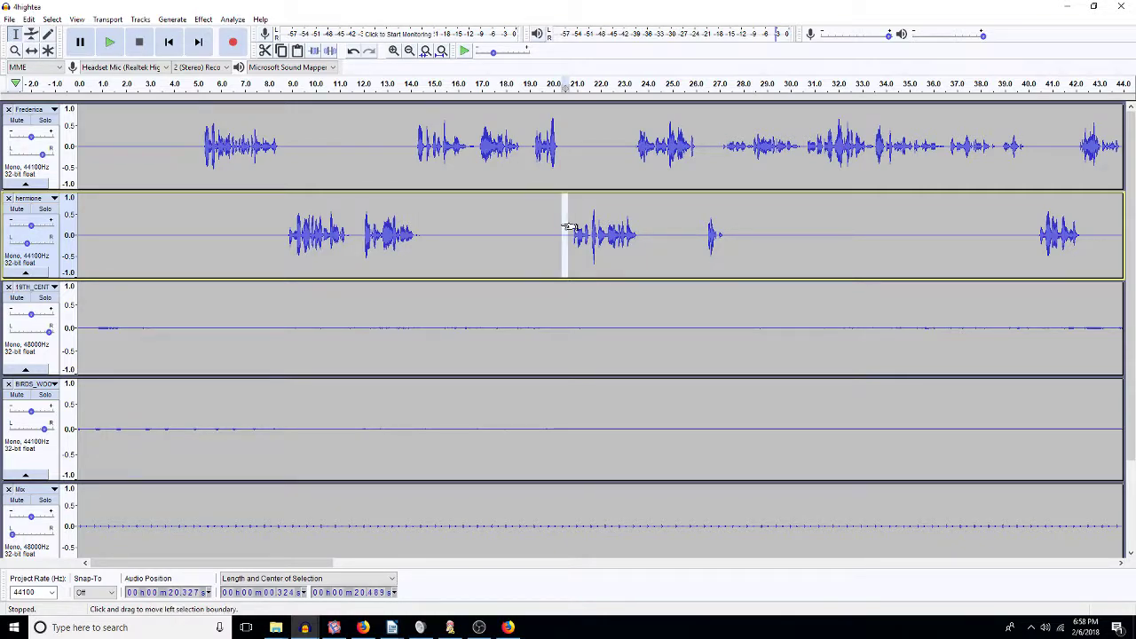
key(Delete)
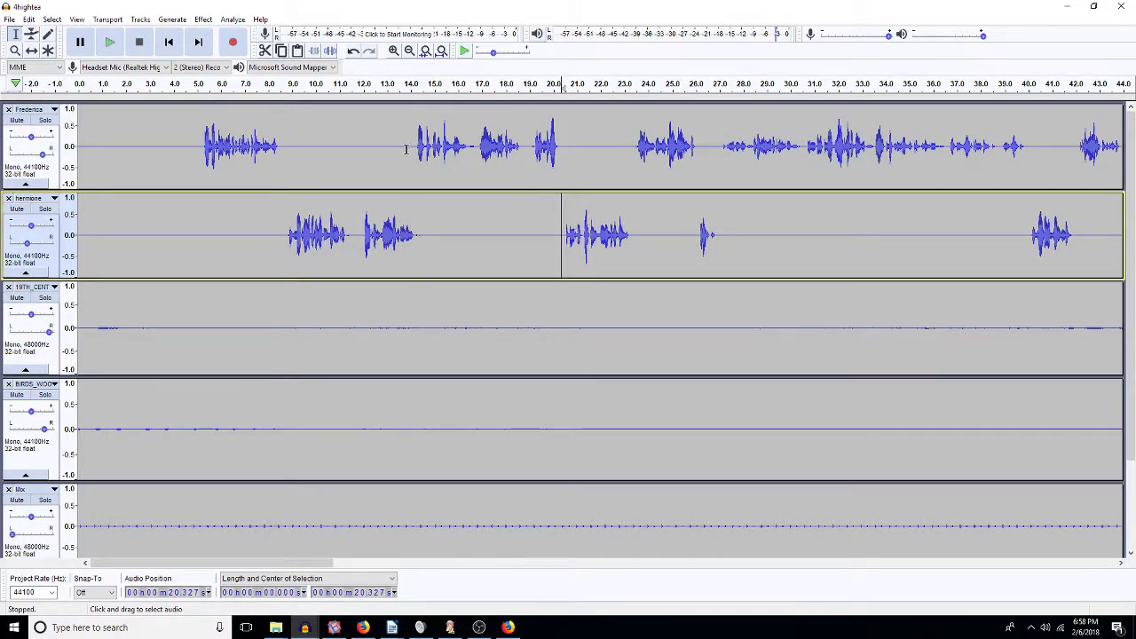
key(ctrl+z)
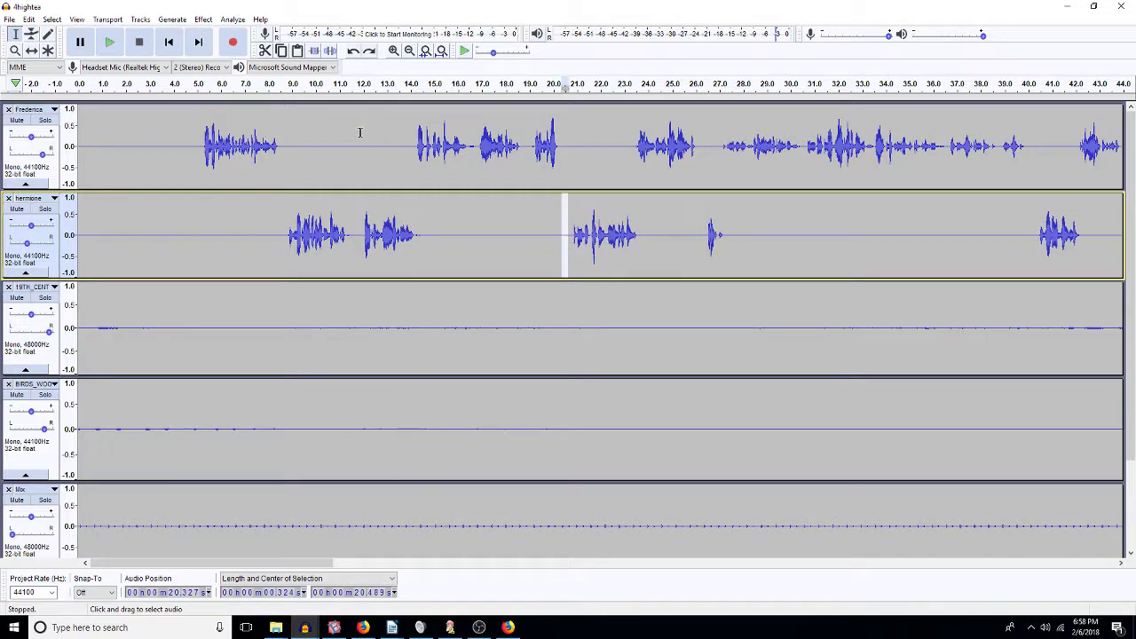
Step: Paste 0.324 s of silence into the Frederica track at 12.754 s and play from about 22.4 s
click(382, 142)
key(ctrl+v)
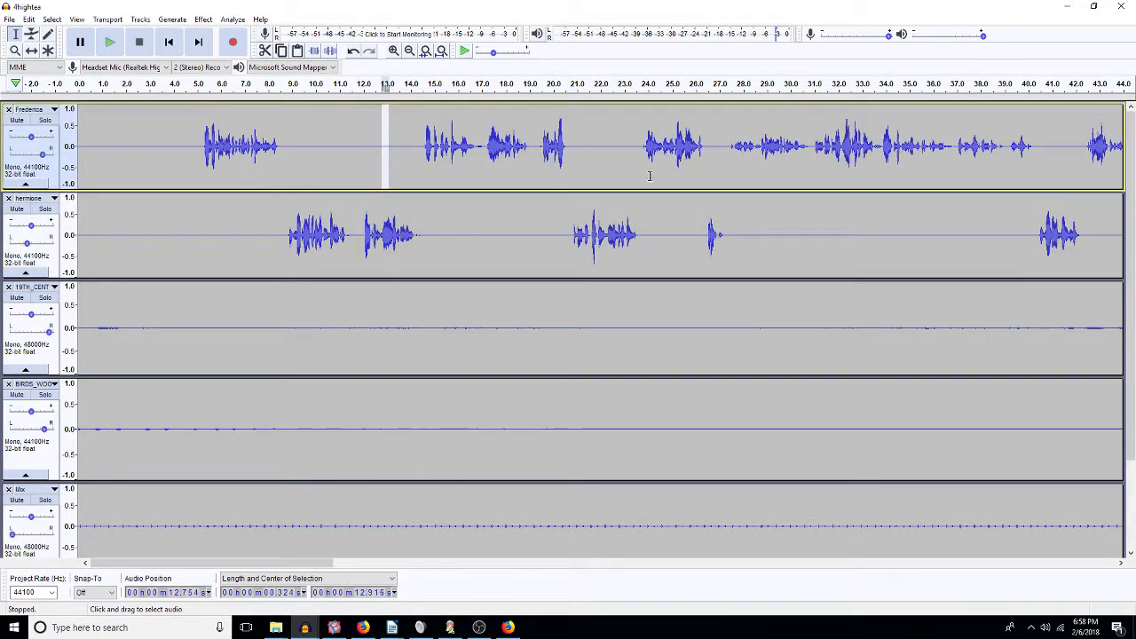
click(611, 170)
key(space)
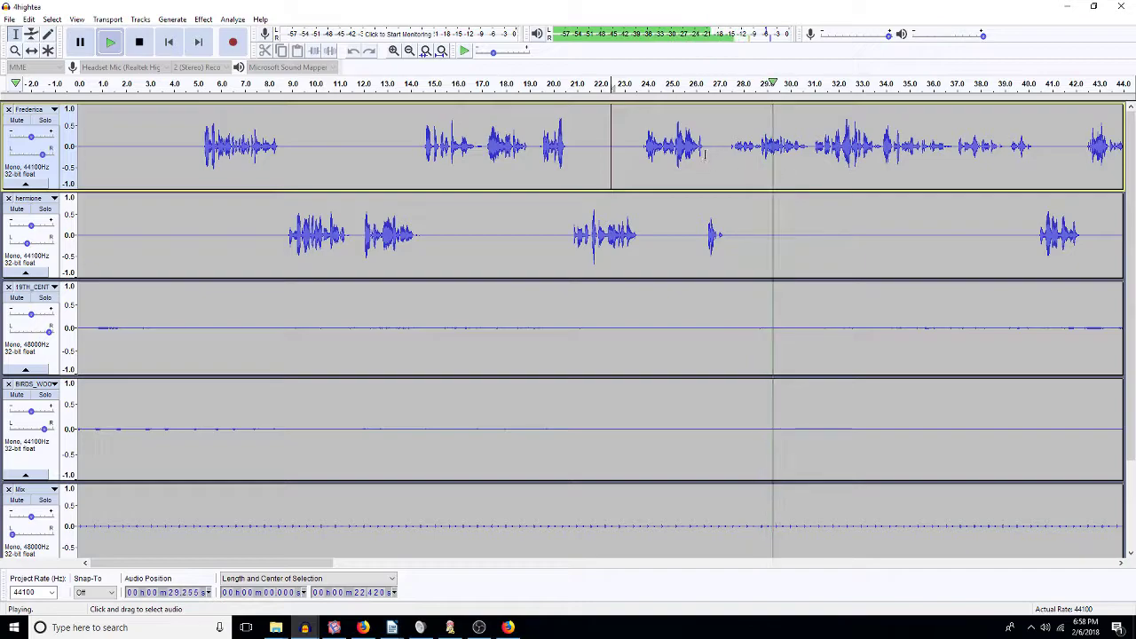
Step: Amplify the Frederica section from about 27.2 s to 30.8 s
drag(726, 147, 810, 165)
key(space)
key(alt+c)
key(a)
key(Return)
Step: Amplify the Frederica section from about 34.7 s to 40.7 s and play all tracks from 27.452 s
drag(1045, 158, 901, 158)
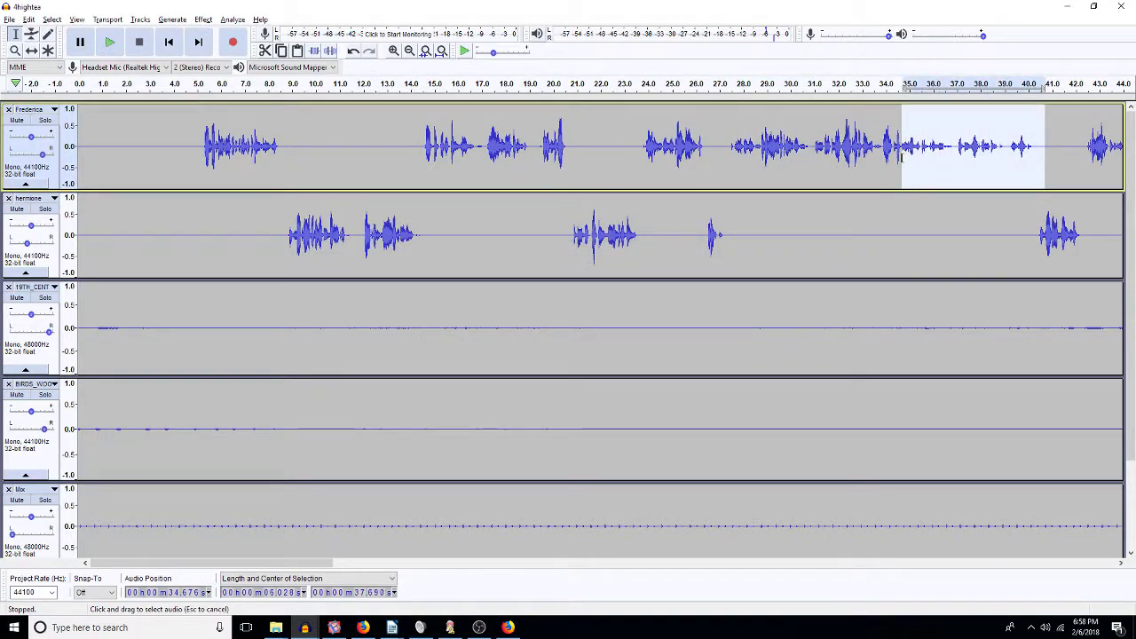
key(alt+c)
key(a)
key(Return)
click(731, 152)
key(space)
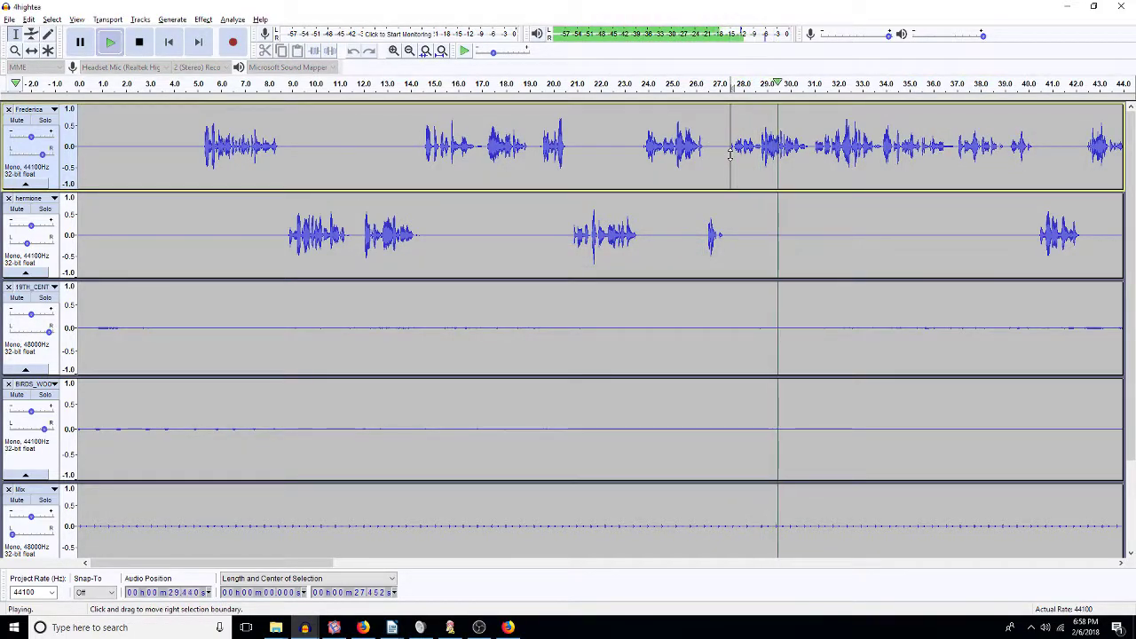
drag(1121, 566, 1123, 566)
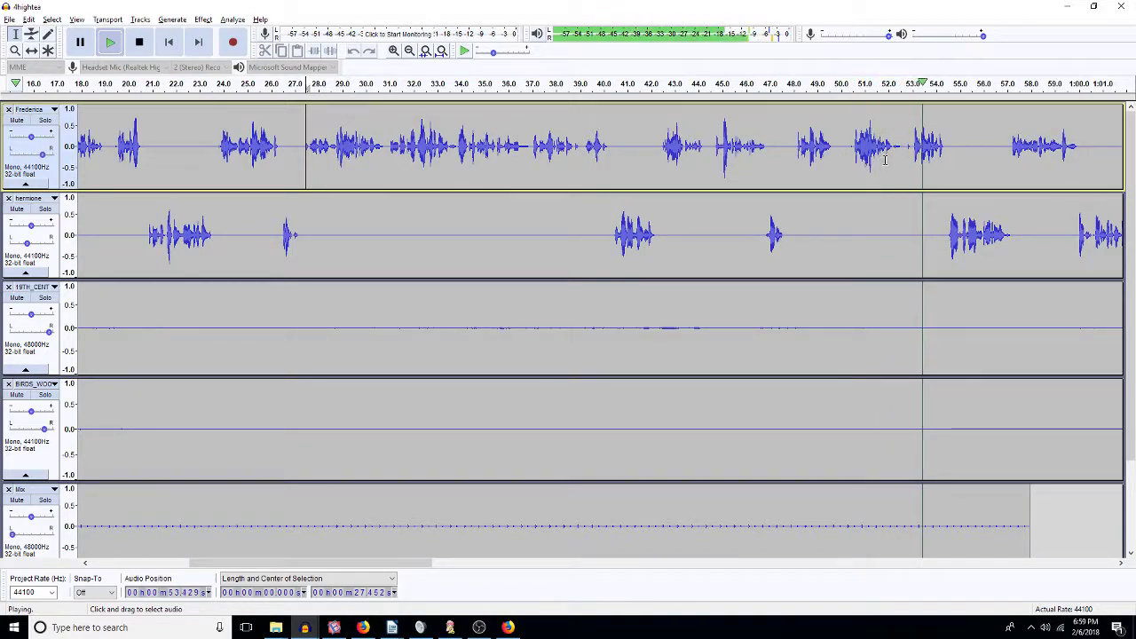
Step: Delete about 0.3 s of silence from the Frederica track at 50.145 s and about 0.25 s at 52.437 s
key(space)
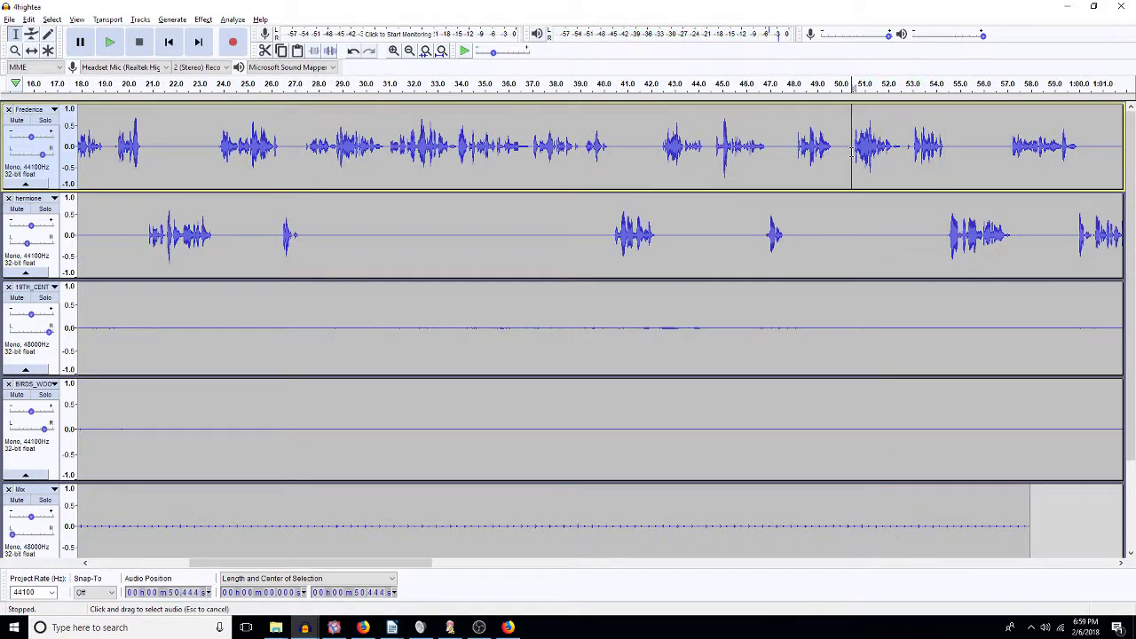
key(Delete)
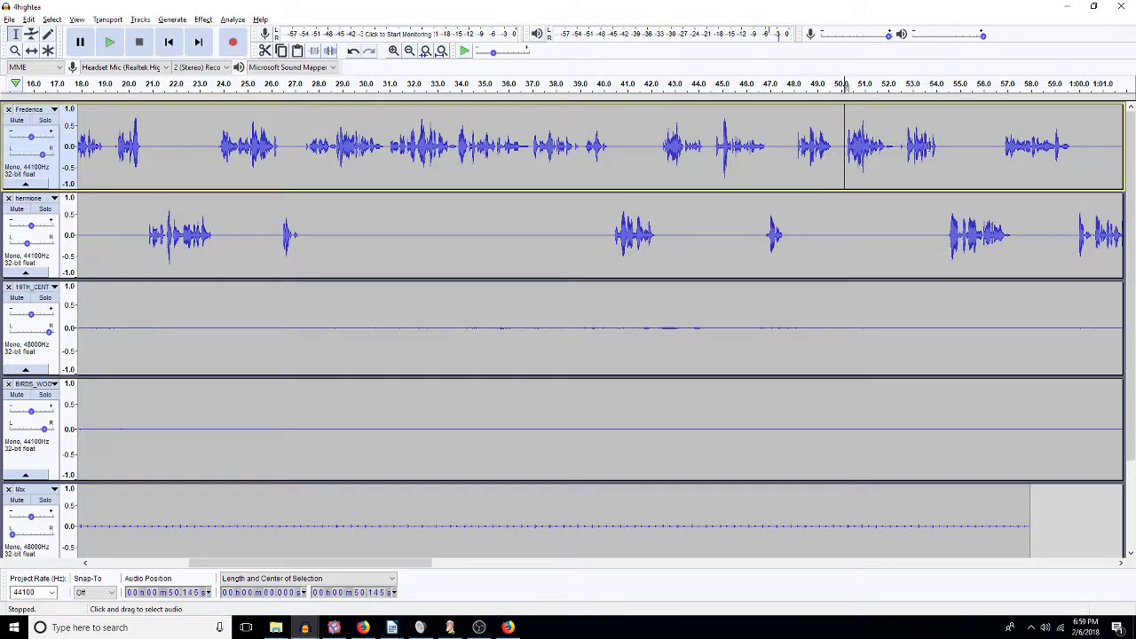
drag(906, 151, 899, 151)
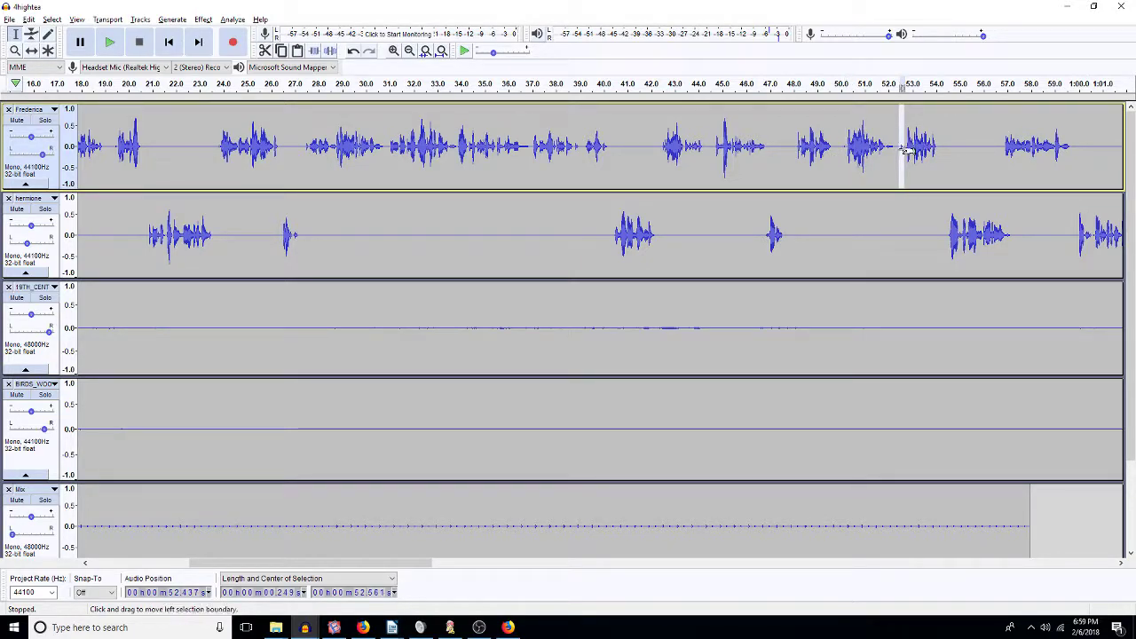
key(Delete)
Step: Select the Frederica passages starting at about 45.3 s and 43.4 s, and play all tracks from 43.444 s
drag(766, 159, 726, 171)
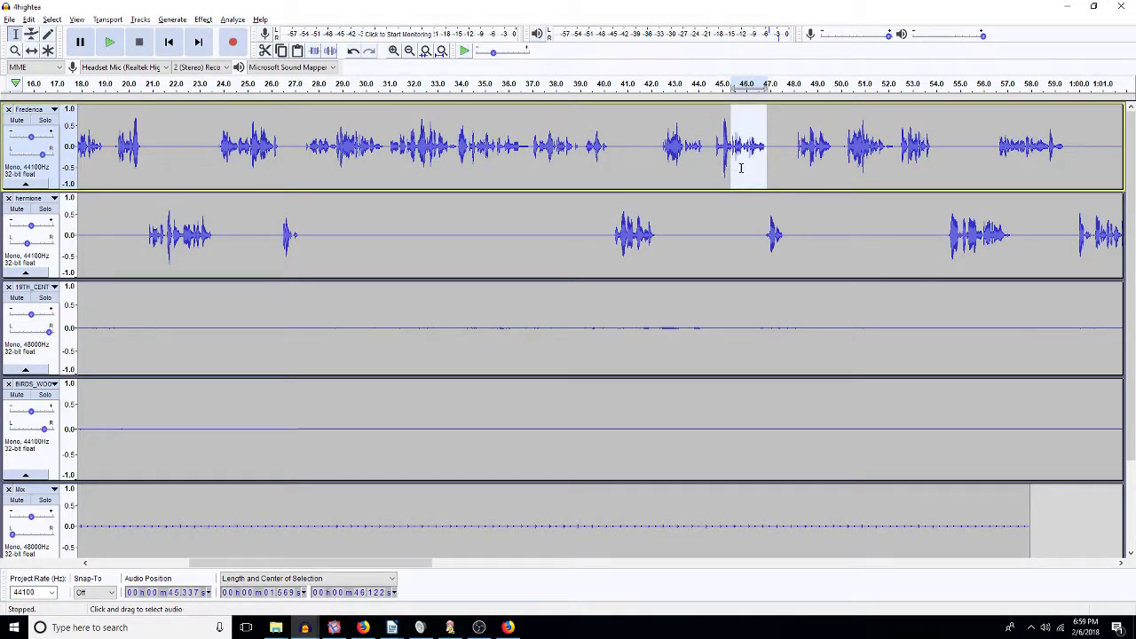
drag(704, 172, 682, 177)
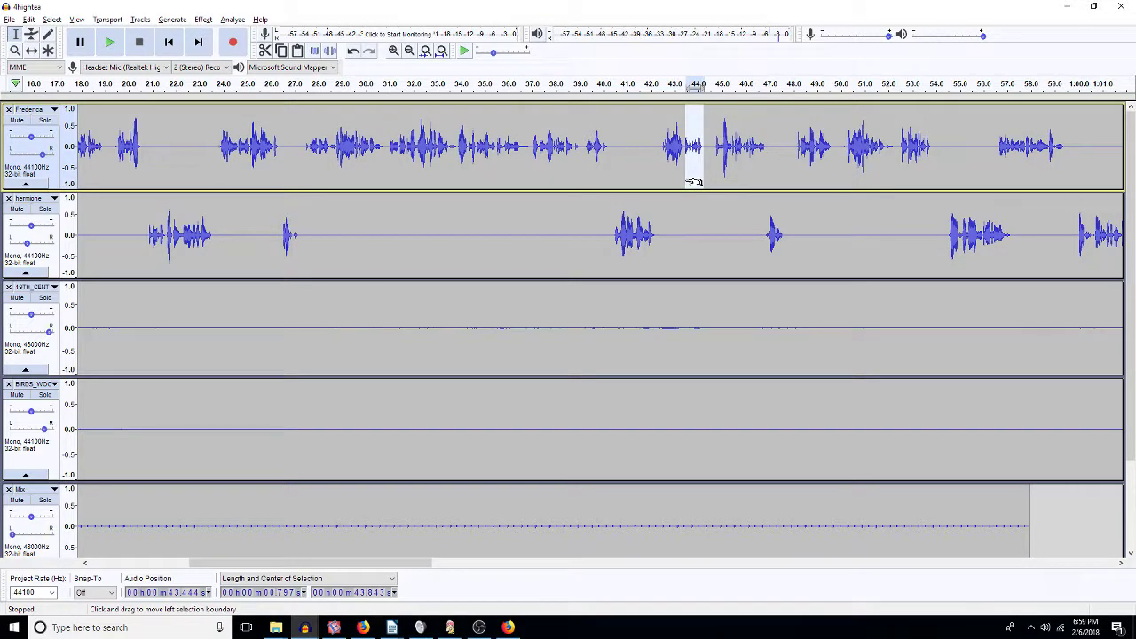
click(686, 182)
key(space)
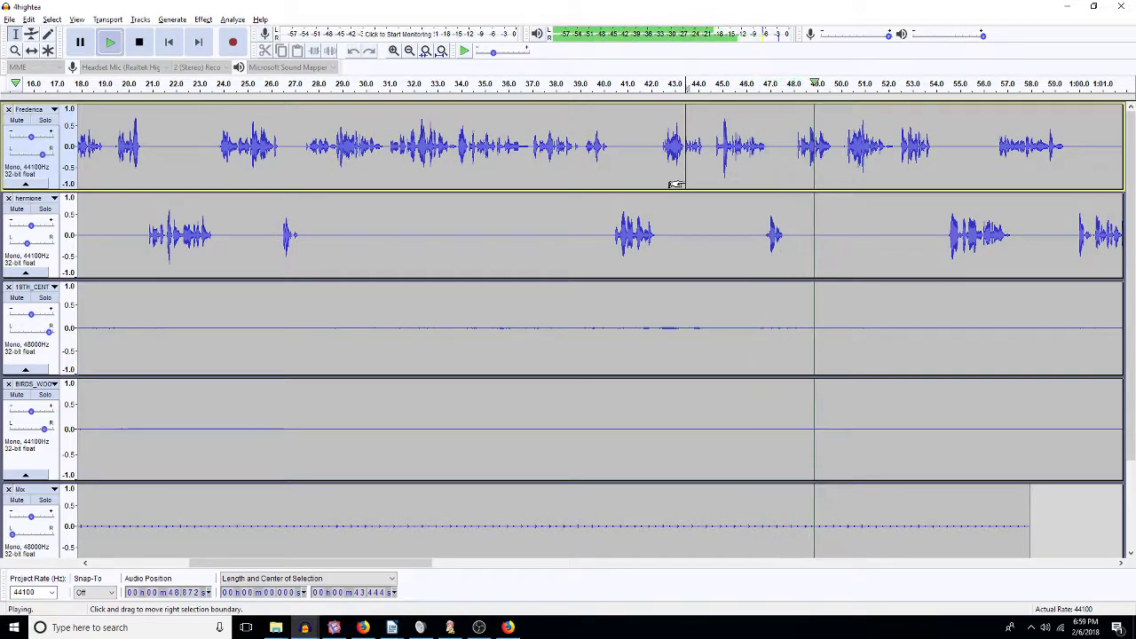
Step: Replay the tracks from 50.195 s to check the spacing between the Frederica lines and the following hermione line
click(845, 165)
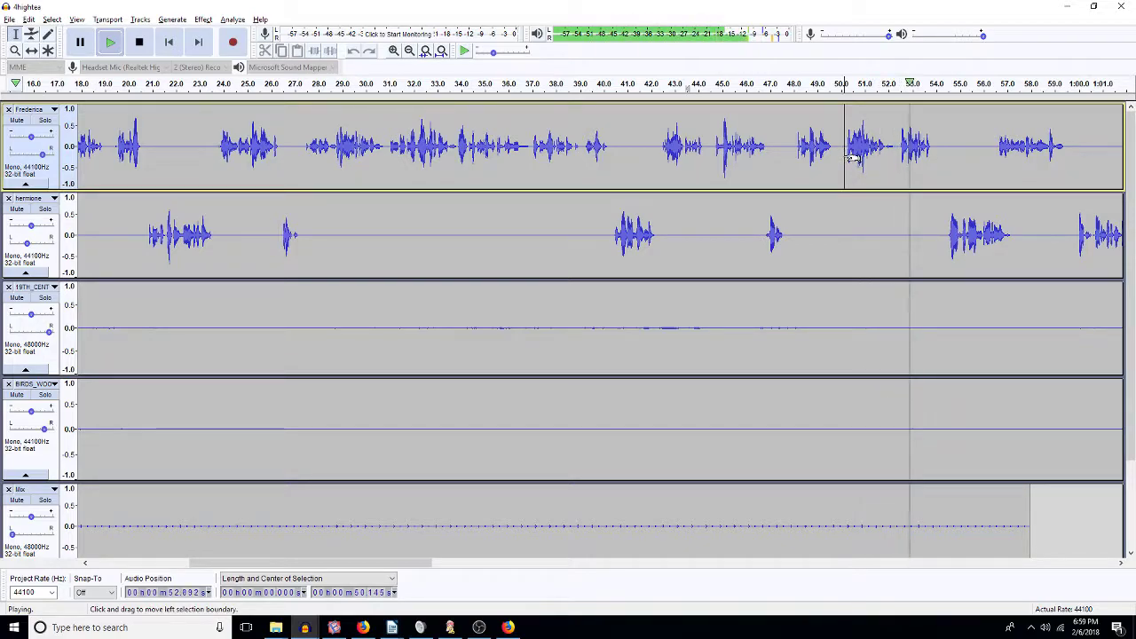
key(space)
click(852, 158)
click(847, 158)
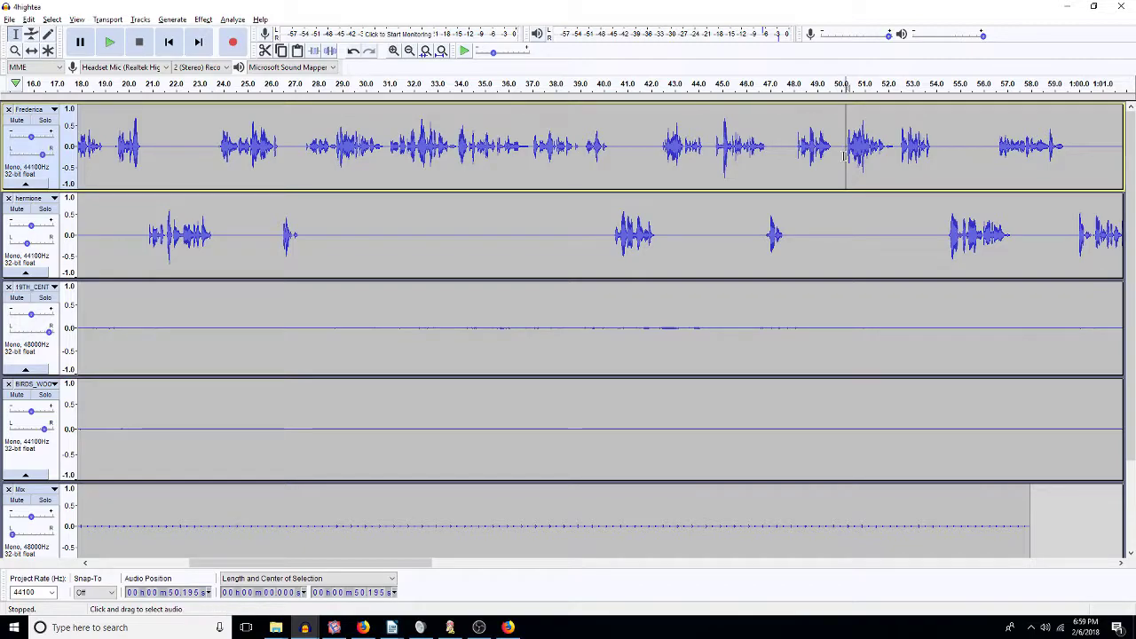
key(space)
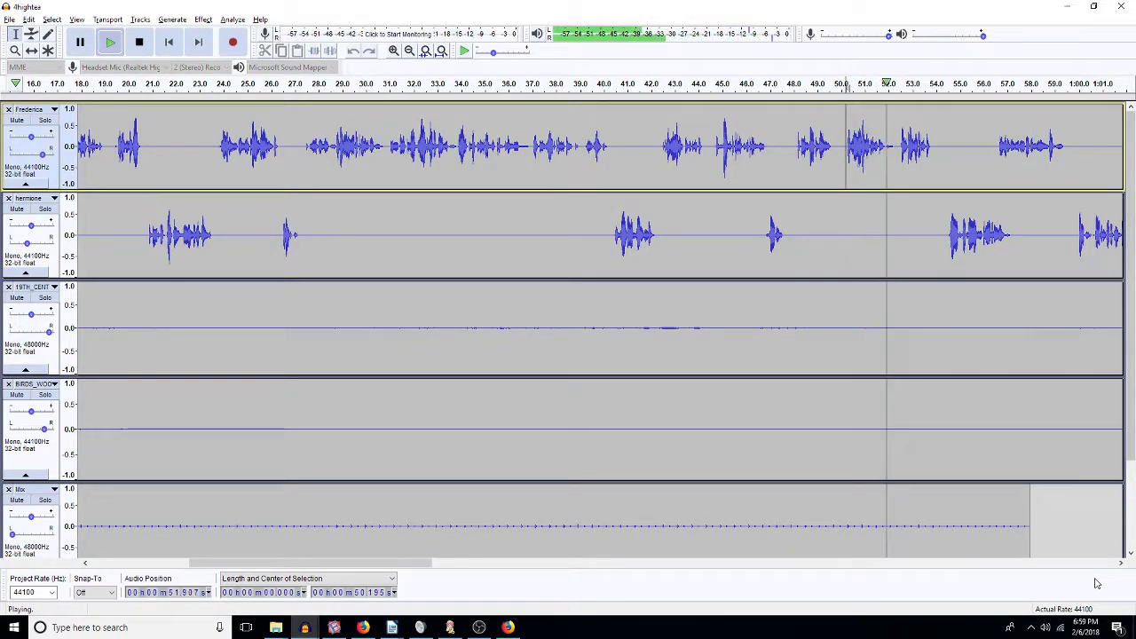
click(1121, 564)
click(1121, 564)
click(1123, 564)
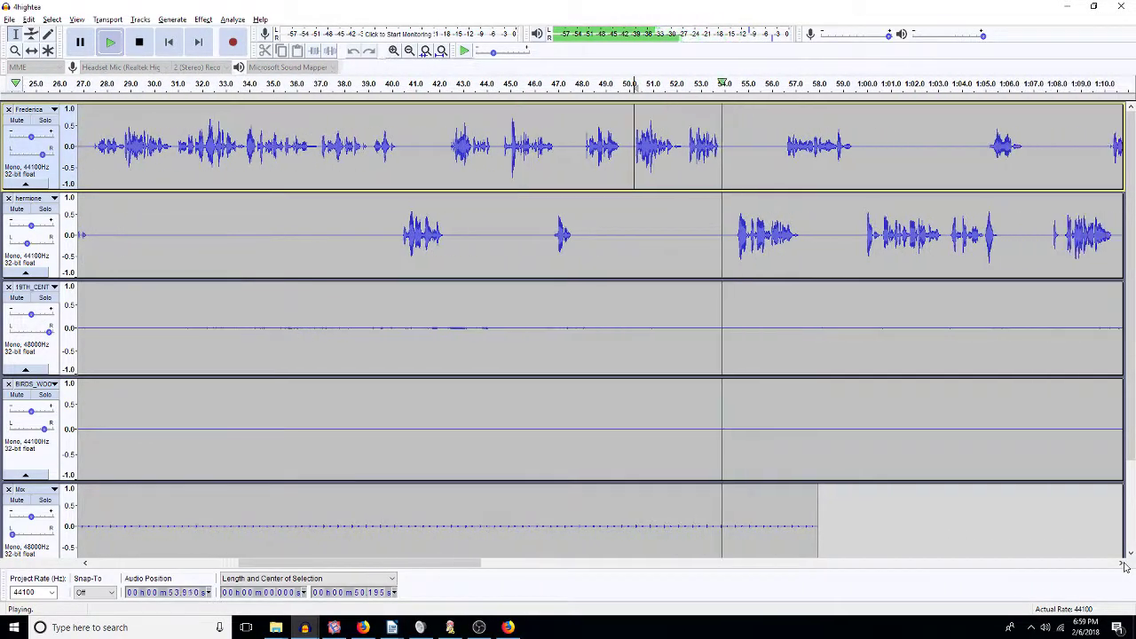
click(1122, 565)
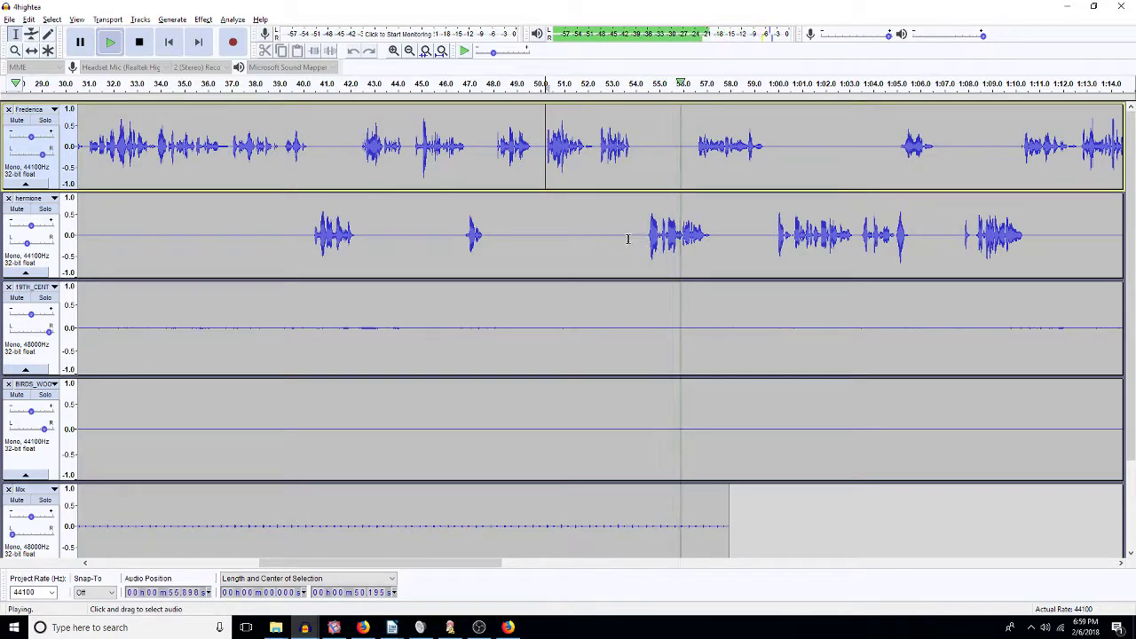
Step: Delete about 0.3 s of silence from the hermione track at 54.081 s and play all tracks from there
key(space)
drag(644, 235, 630, 232)
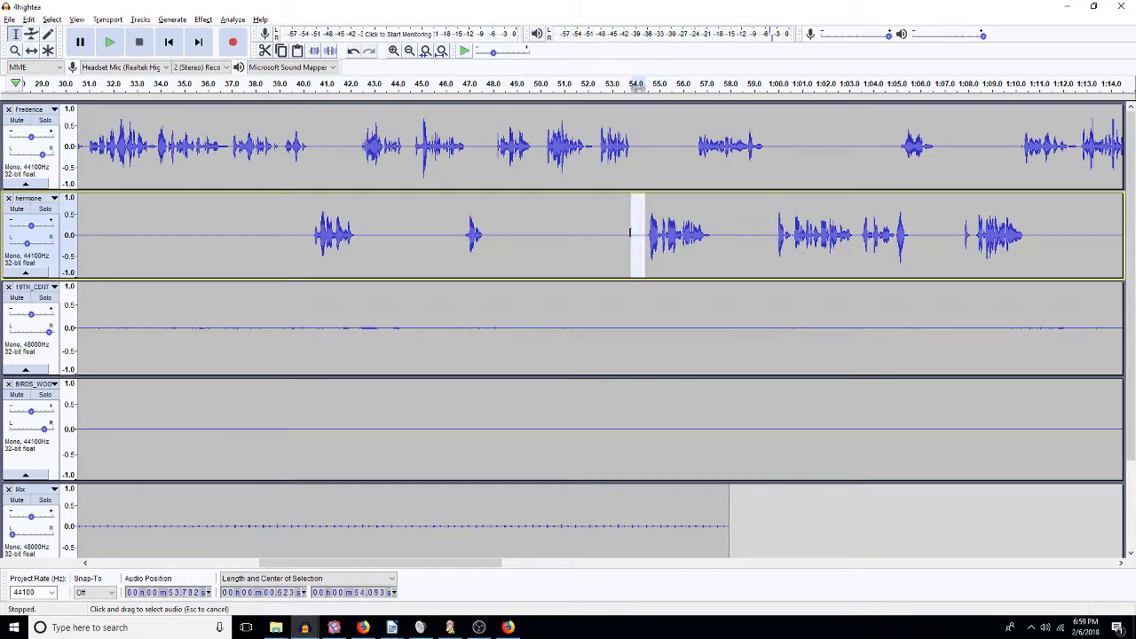
key(Delete)
key(space)
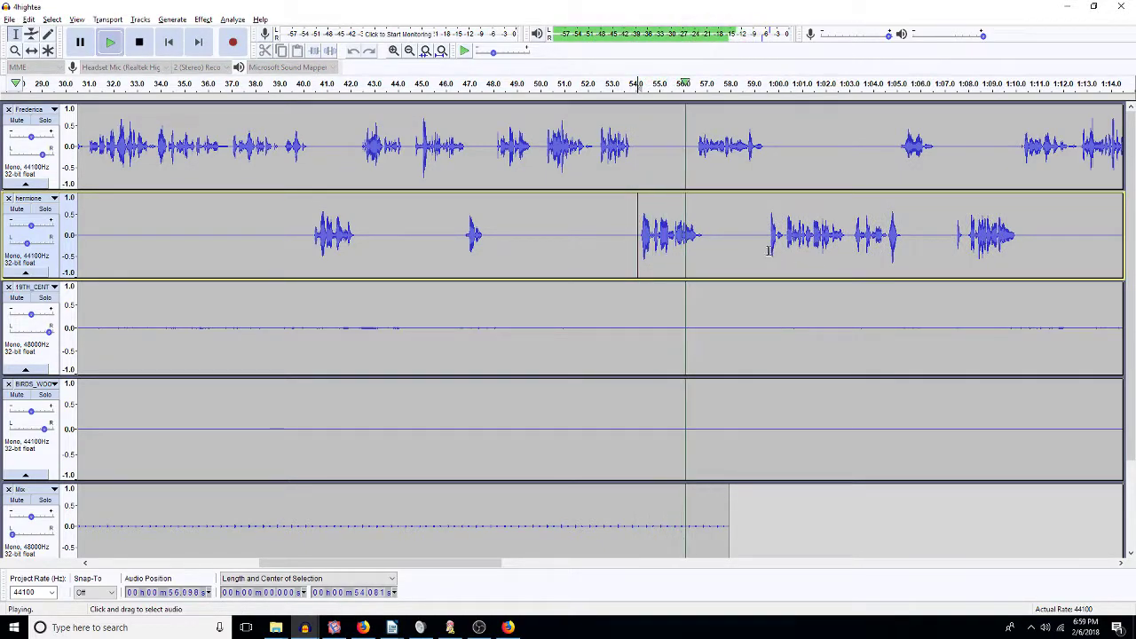
Step: Paste 0.324 s of silence into the Frederica track at 55.501 s and the hermione track at 58.266 s, and play from 55.102 s
click(671, 149)
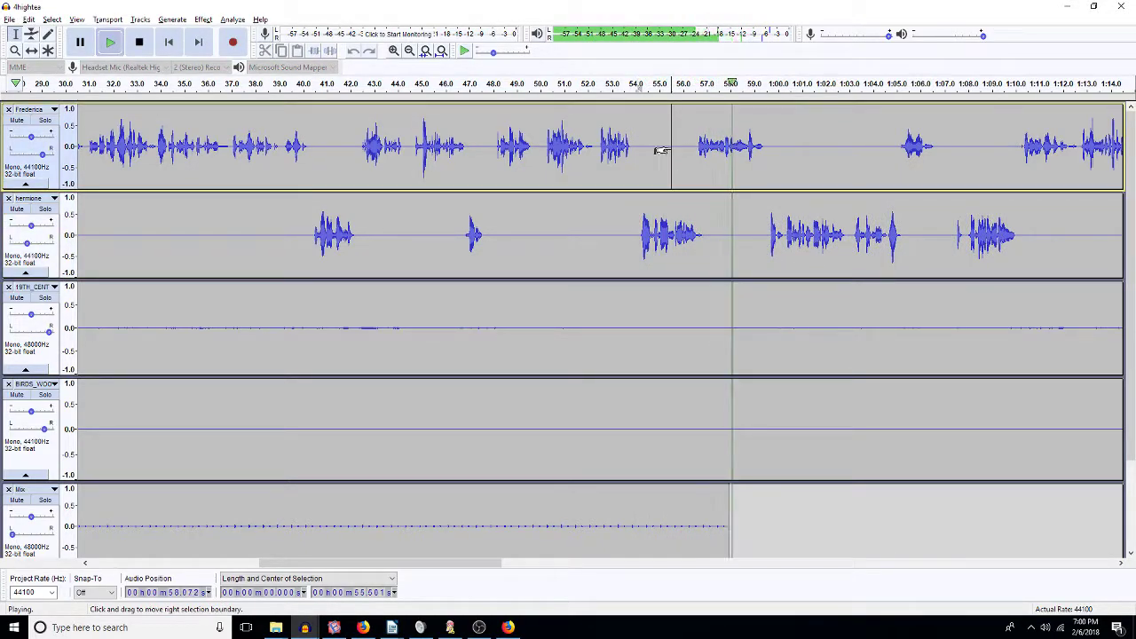
key(ctrl+v)
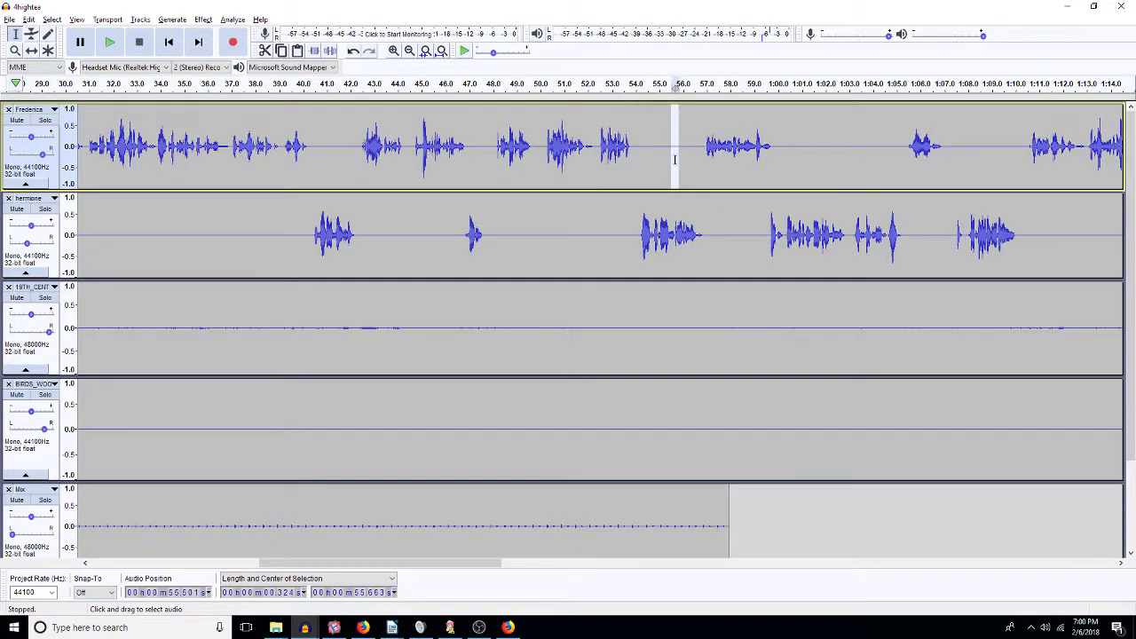
click(675, 160)
click(736, 246)
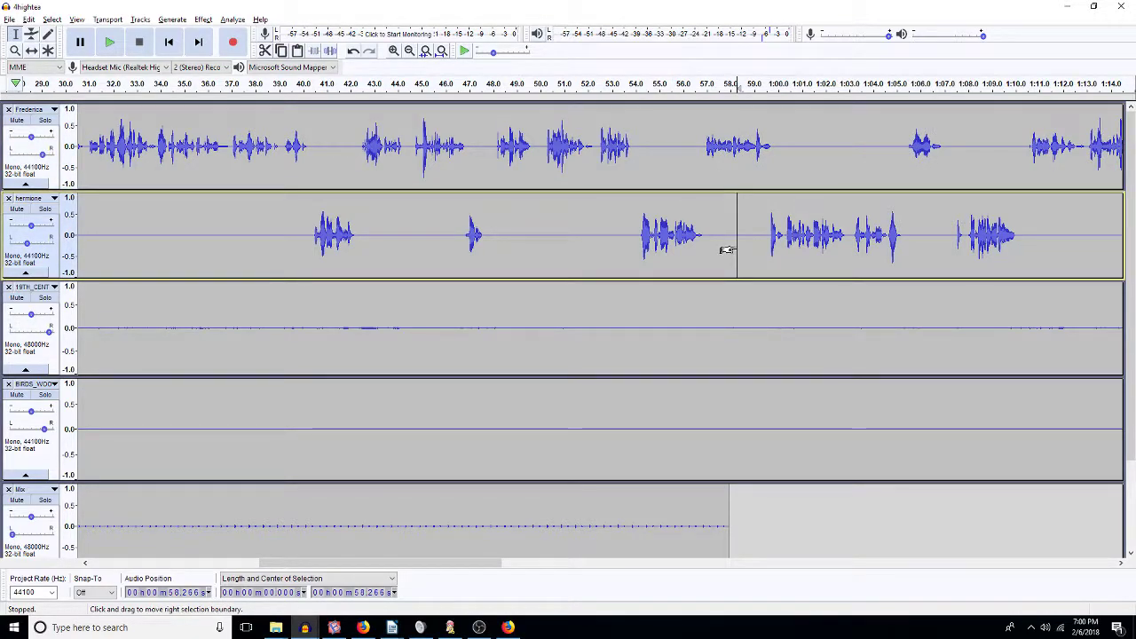
key(ctrl+v)
click(662, 172)
key(space)
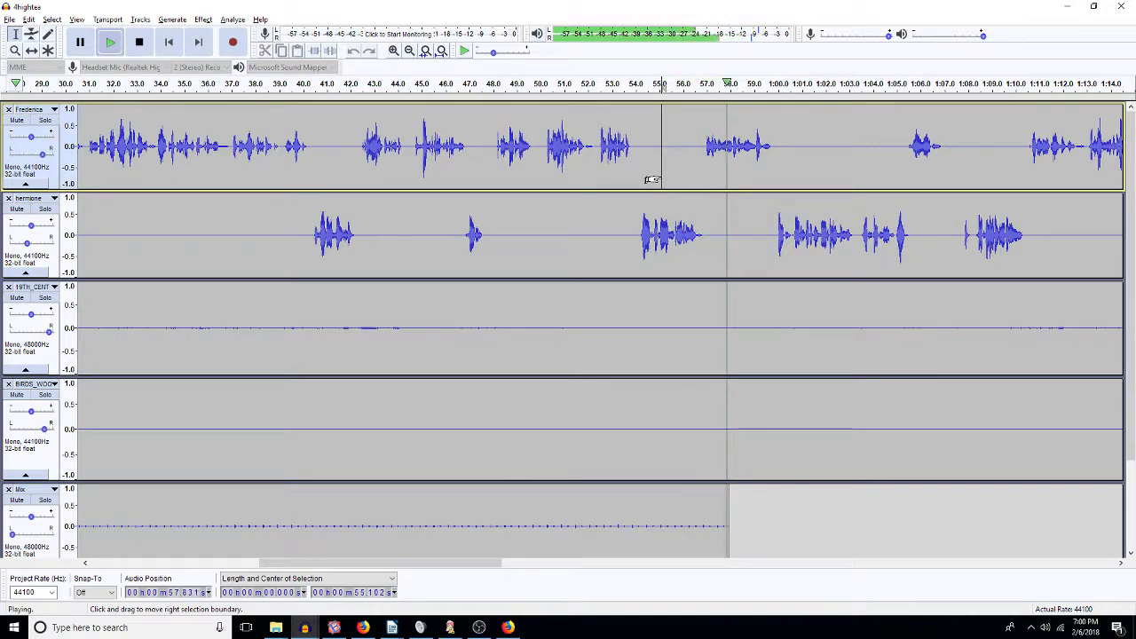
Step: Amplify the Frederica section from about 56.7 s to 59.9 s
drag(774, 158, 701, 158)
key(space)
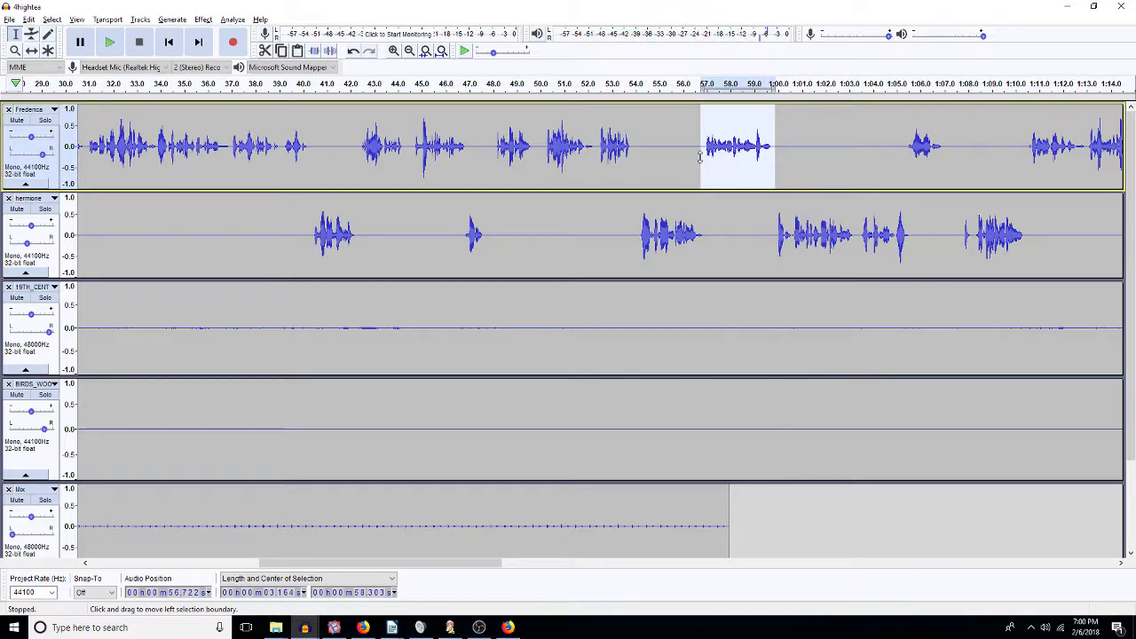
key(alt+c)
key(a)
key(Escape)
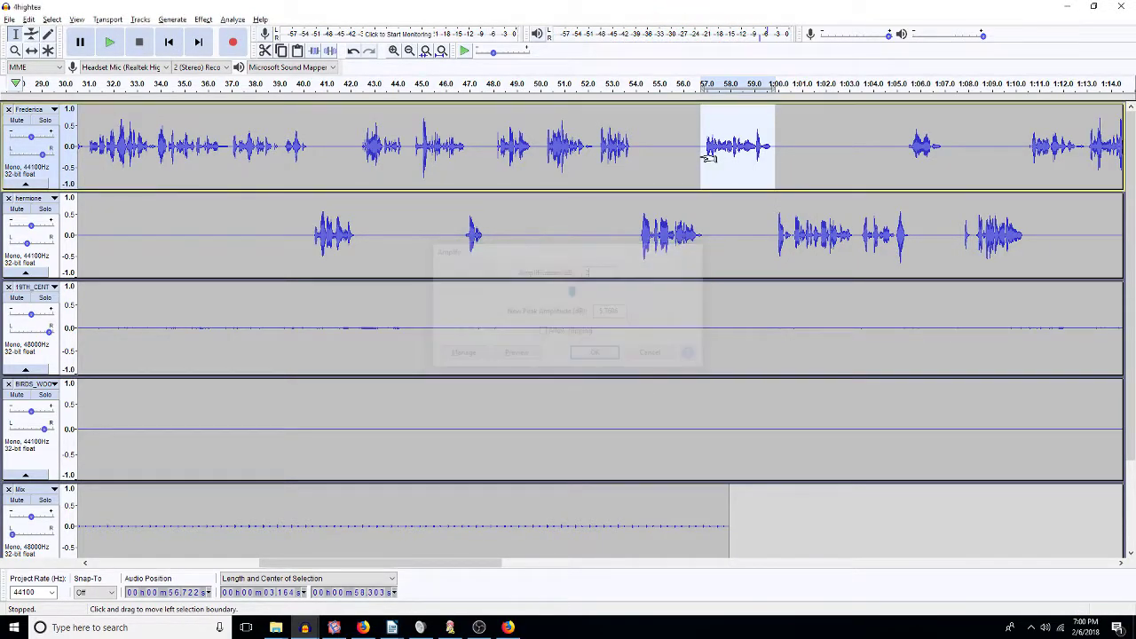
Step: Paste 0.324 s of silence into the hermione track at 58.590 s and play from 54.355 s
click(743, 235)
key(ctrl+v)
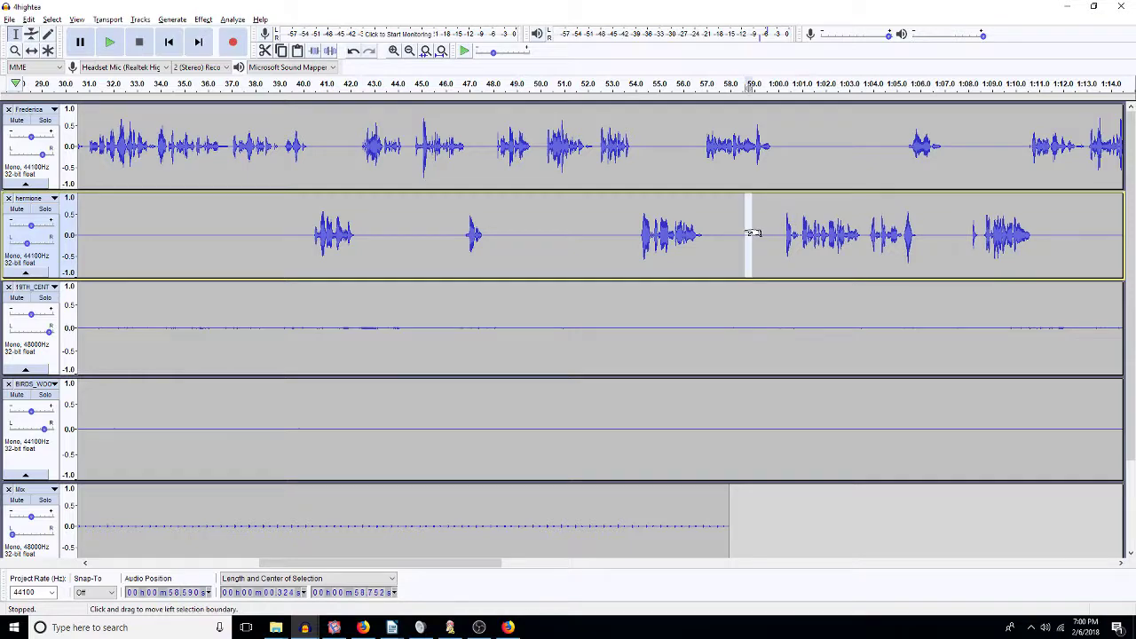
click(644, 211)
key(space)
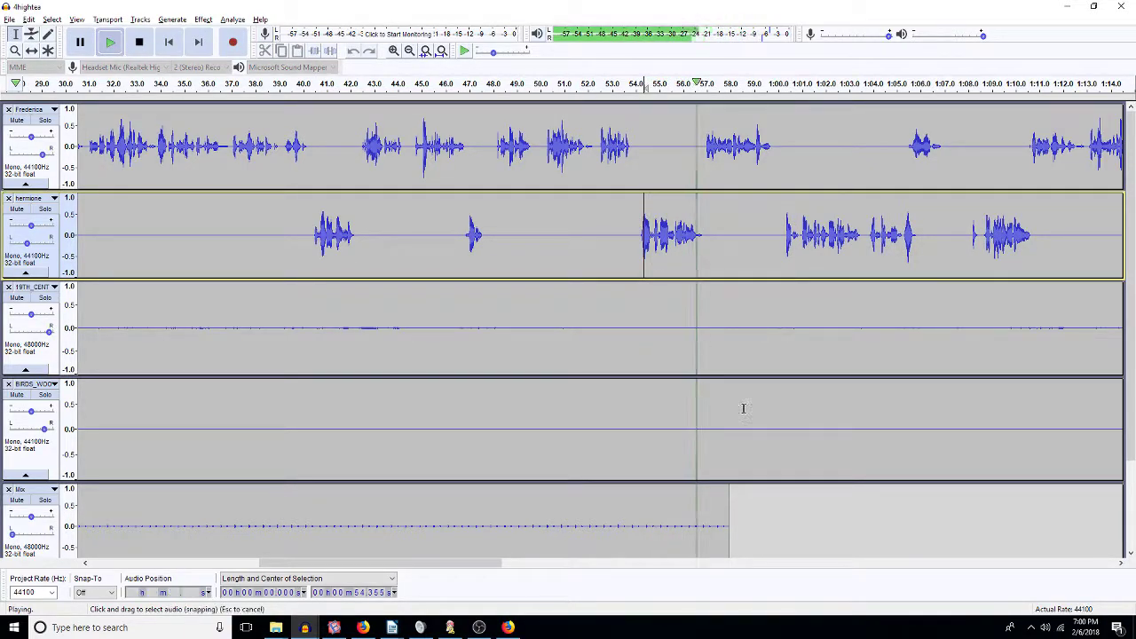
click(1121, 565)
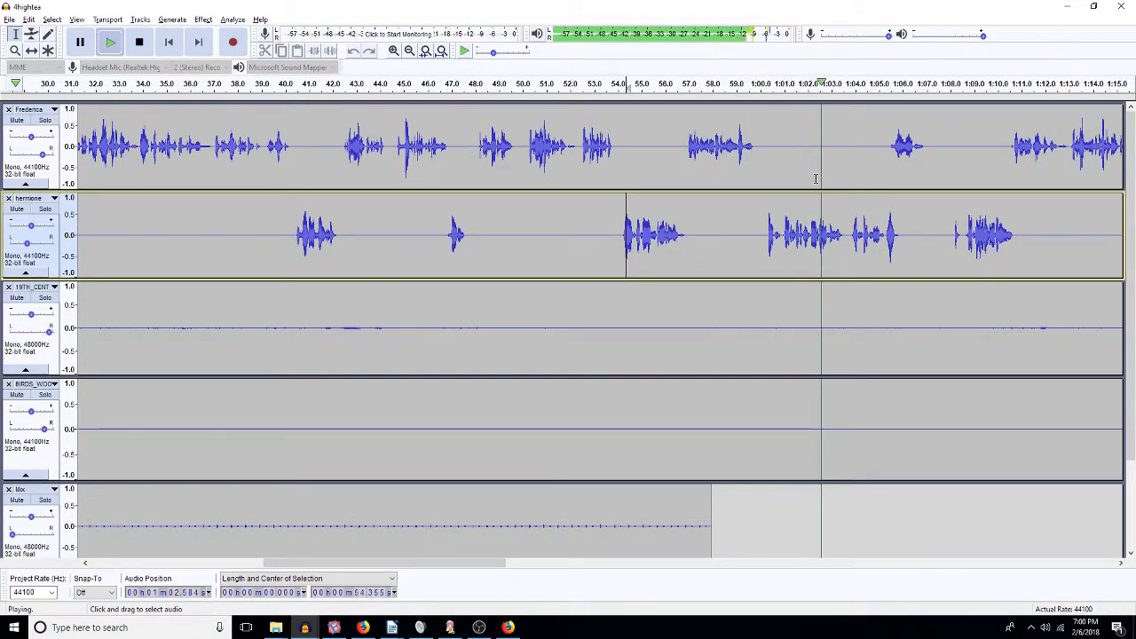
Step: Paste 0.324 s of silence twice into Frederica at about 59.9 s and once into hermione before its 1:00 line, and play from 57.768 s
click(759, 164)
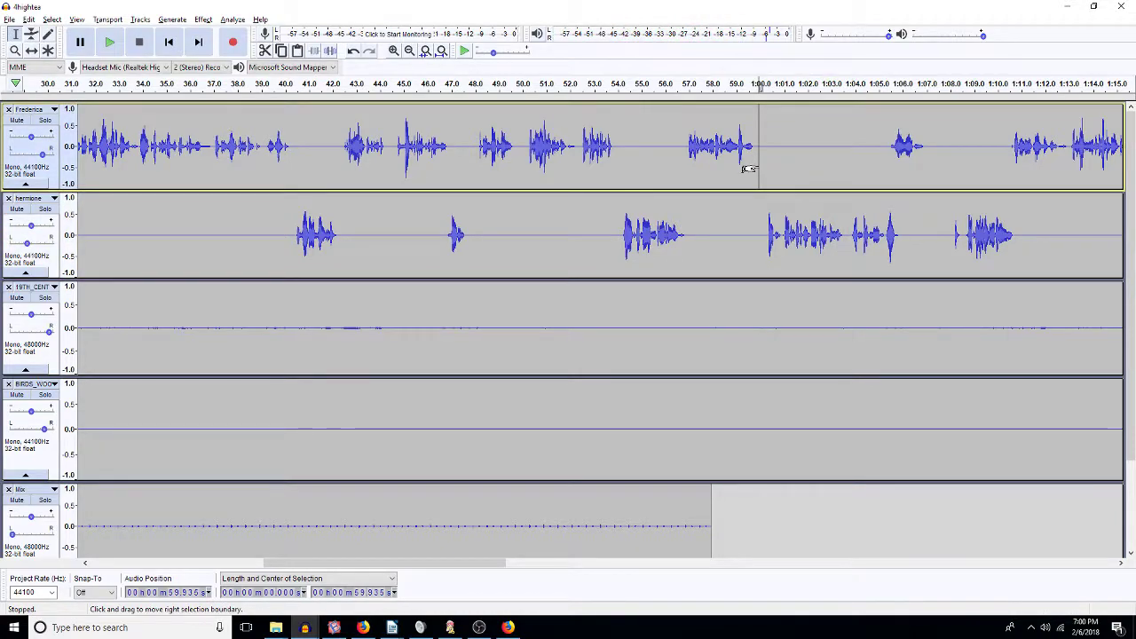
drag(749, 169, 768, 167)
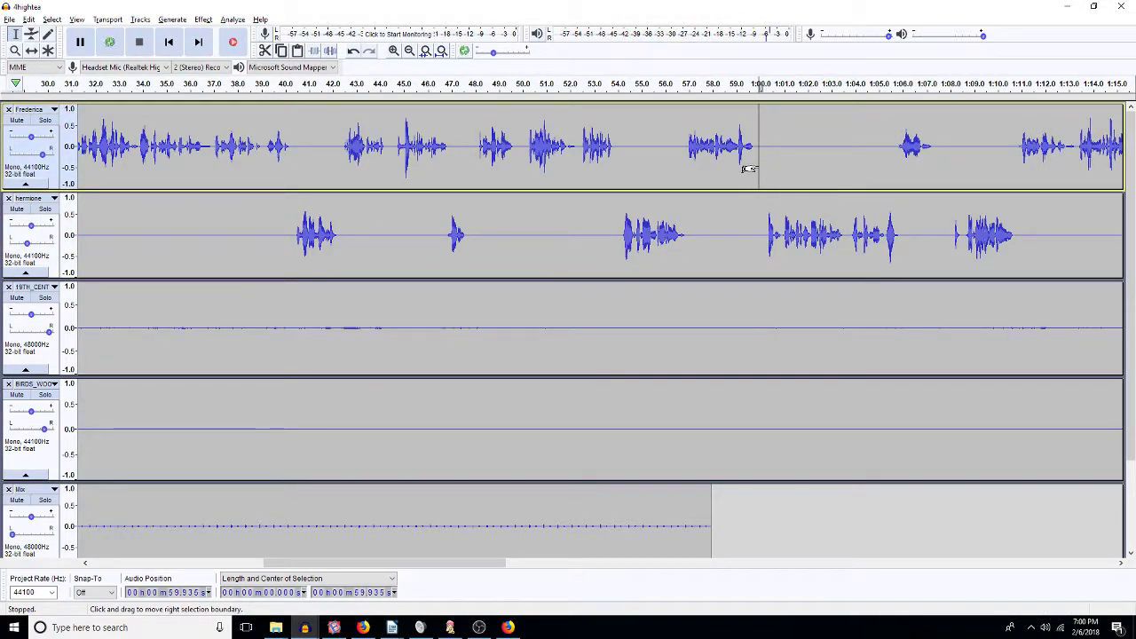
key(ctrl+v)
click(708, 184)
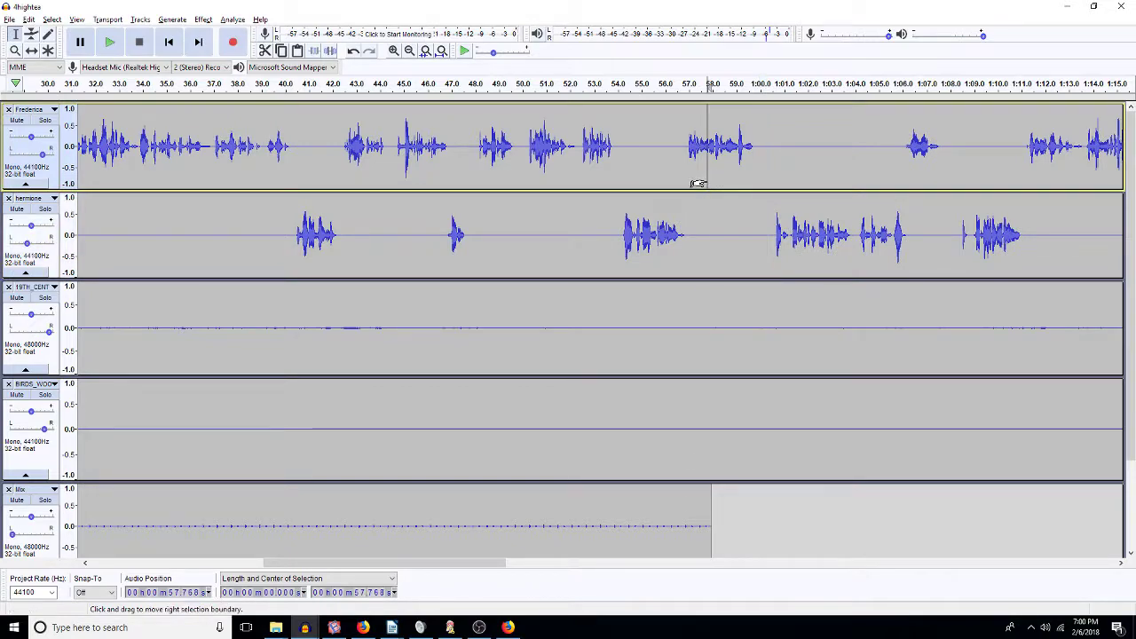
key(space)
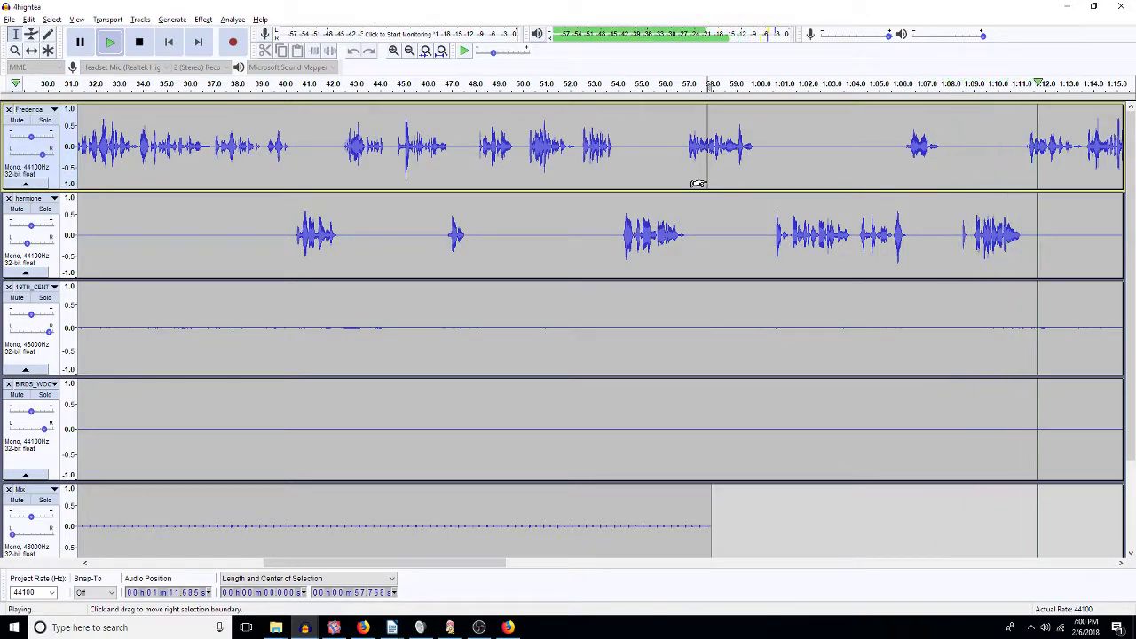
Step: Paste 0.324 s of silence into the Frederica track at about 1:09.9 and play all tracks from 1:09.202
key(space)
click(994, 169)
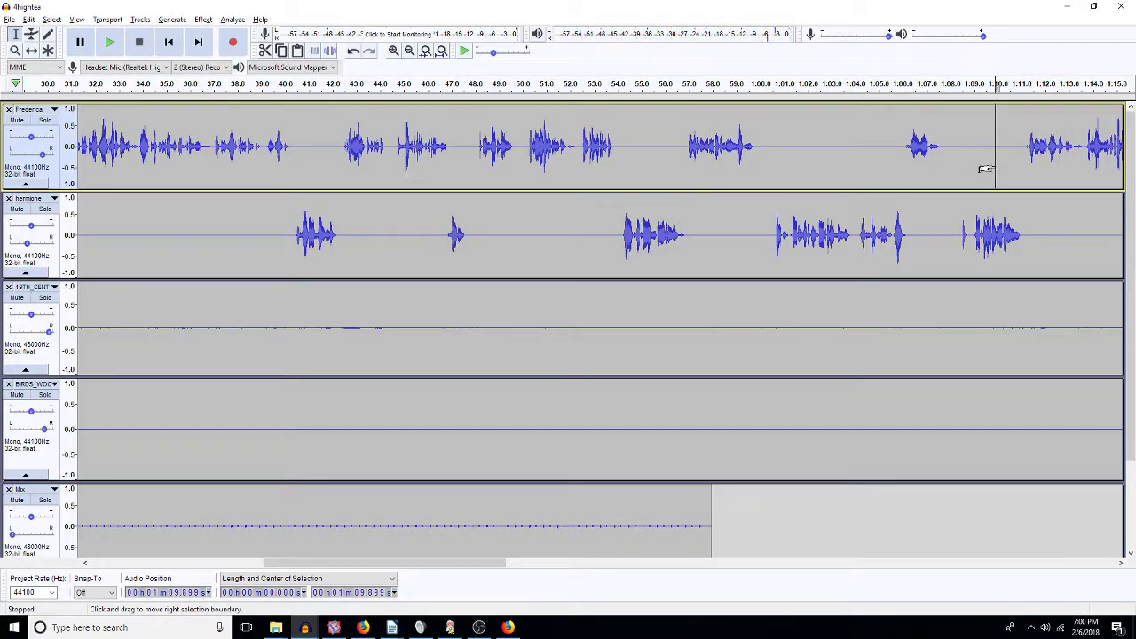
drag(996, 169, 1004, 167)
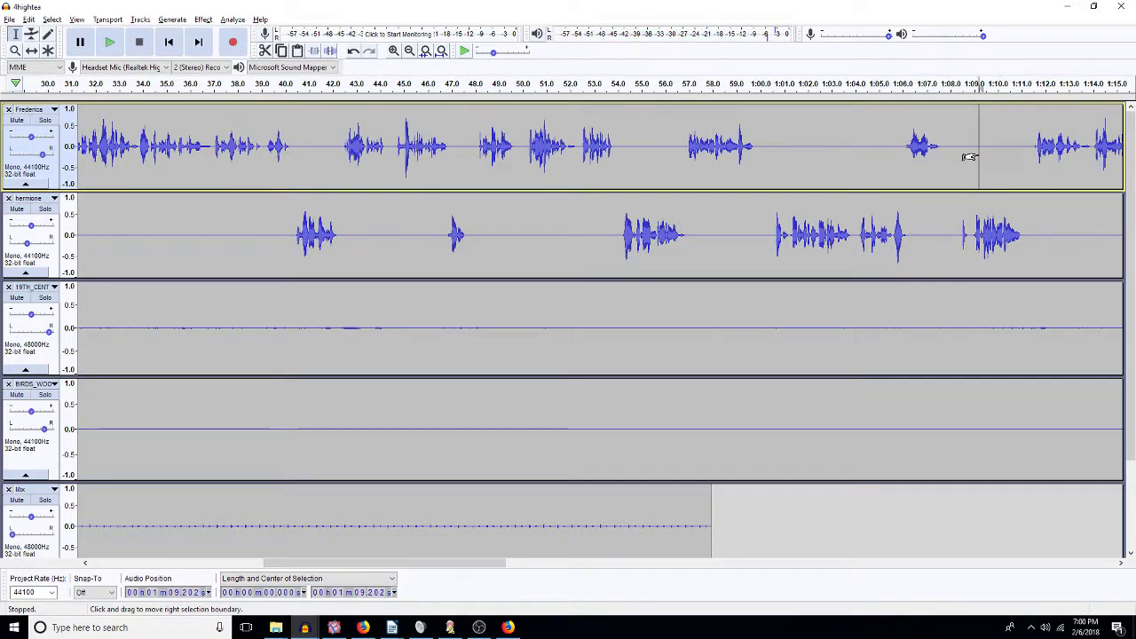
key(space)
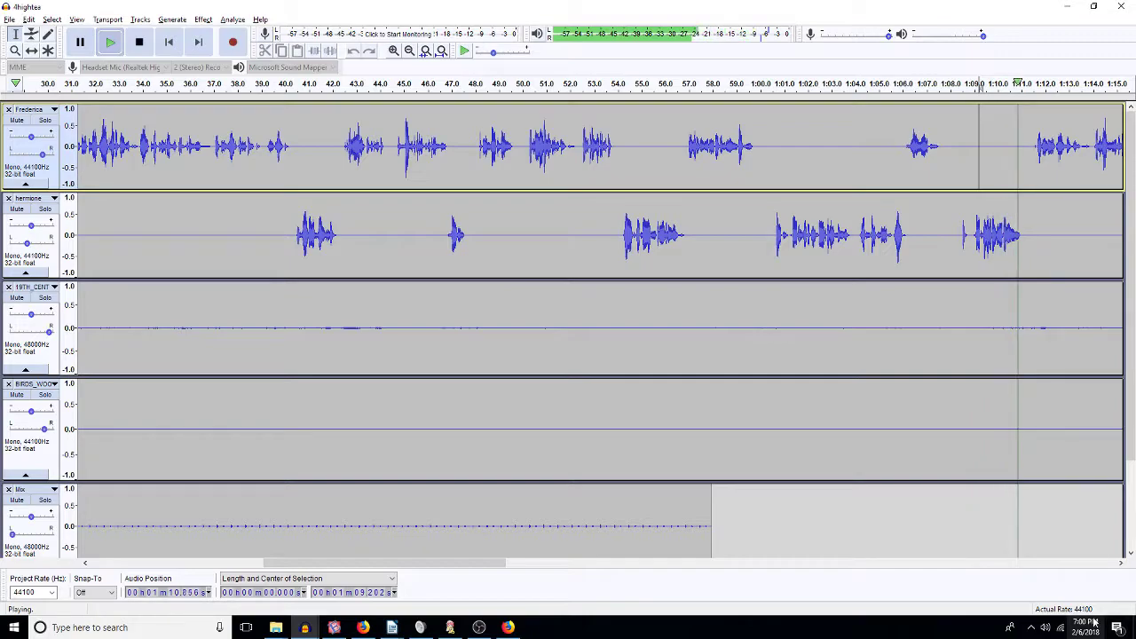
click(1121, 564)
drag(1120, 568, 1120, 568)
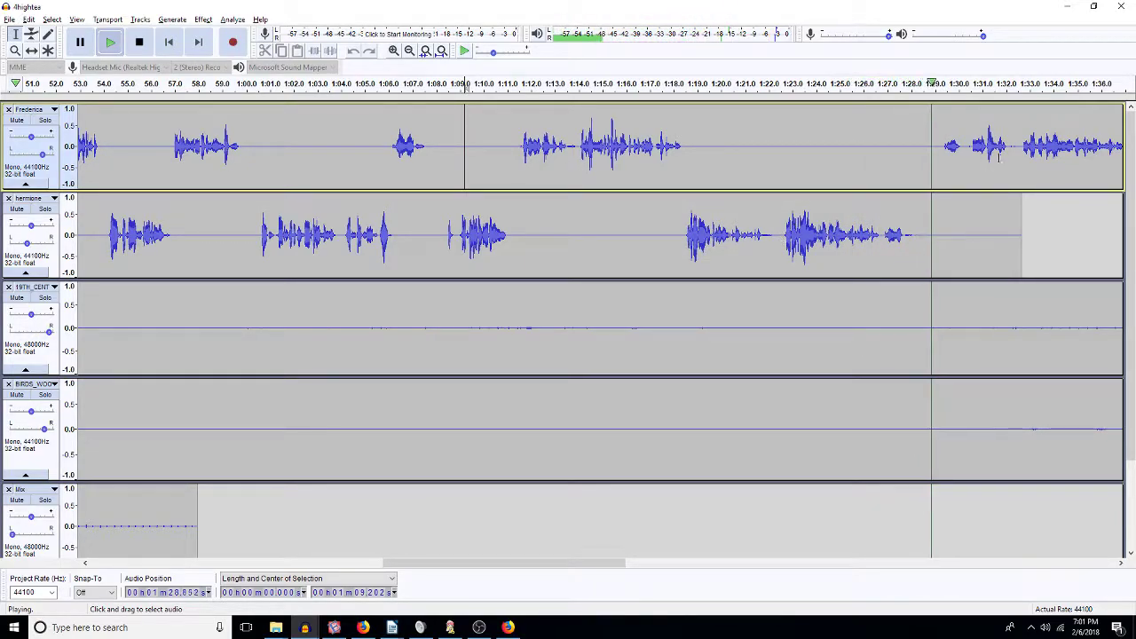
Step: Delete about 0.97 s of silence from the Frederica track at about 1:28.2 and place the cursor in the hermione track at 1:21.283
key(space)
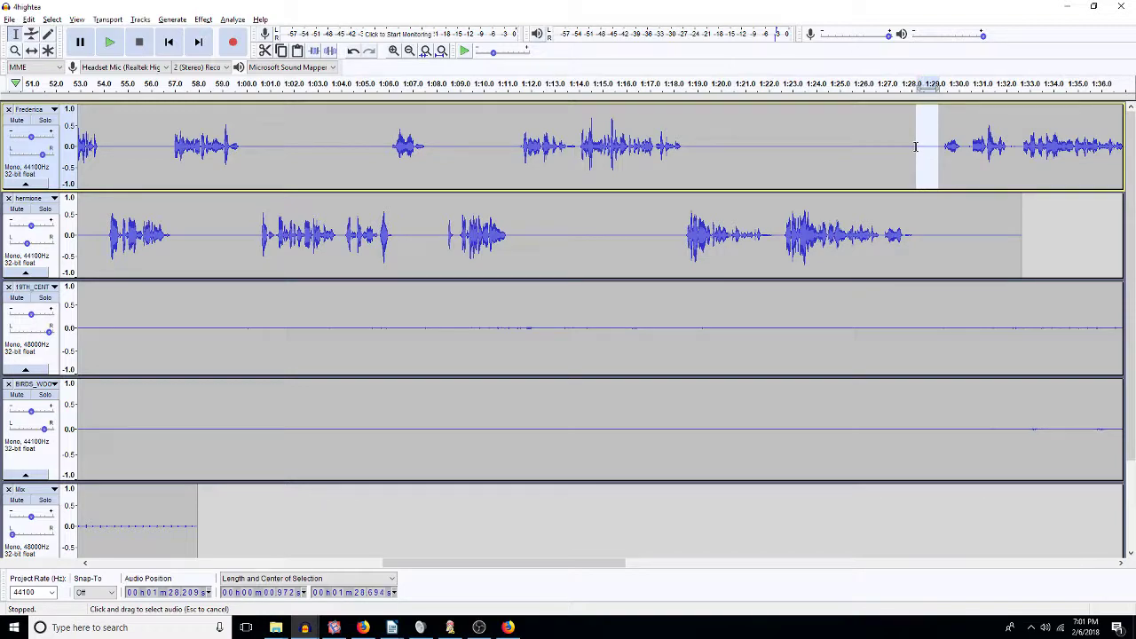
key(Delete)
click(751, 236)
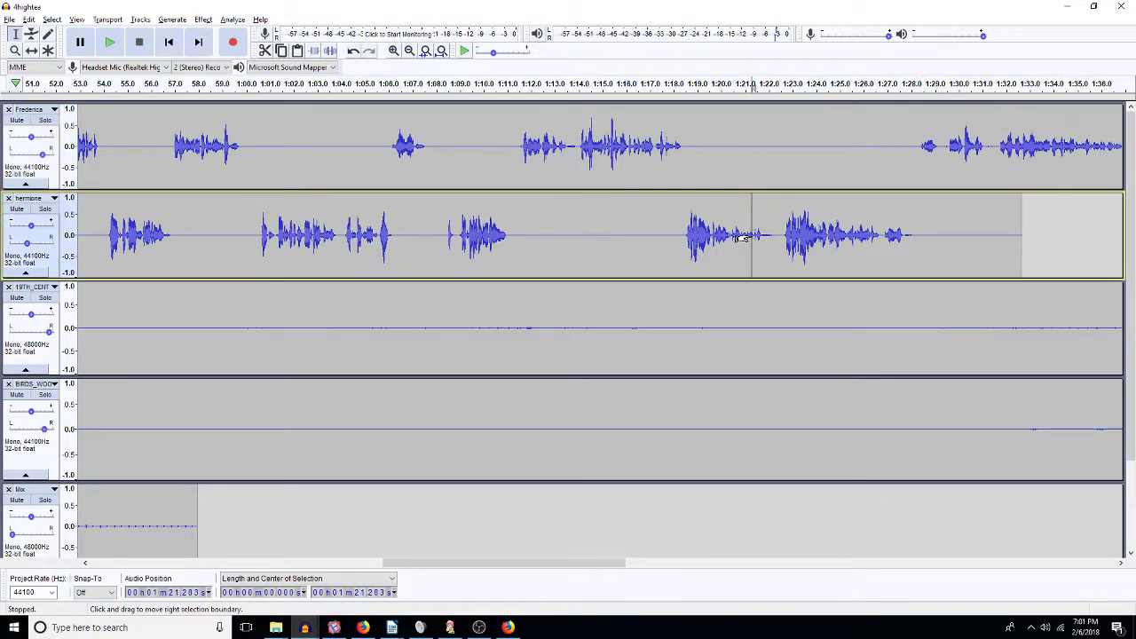
Step: Play the hermione track from 1:21.283, 1:20.536 and 1:18.444, plus the gap before its 1:22.7 line, to locate the faint noise there
key(space)
key(space)
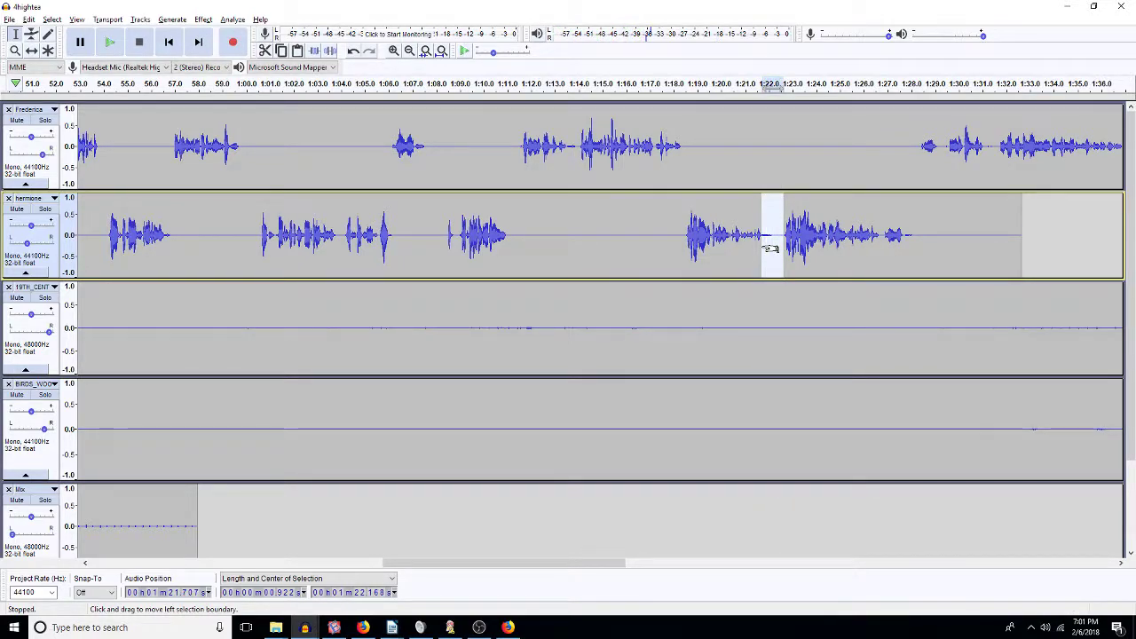
key(Return)
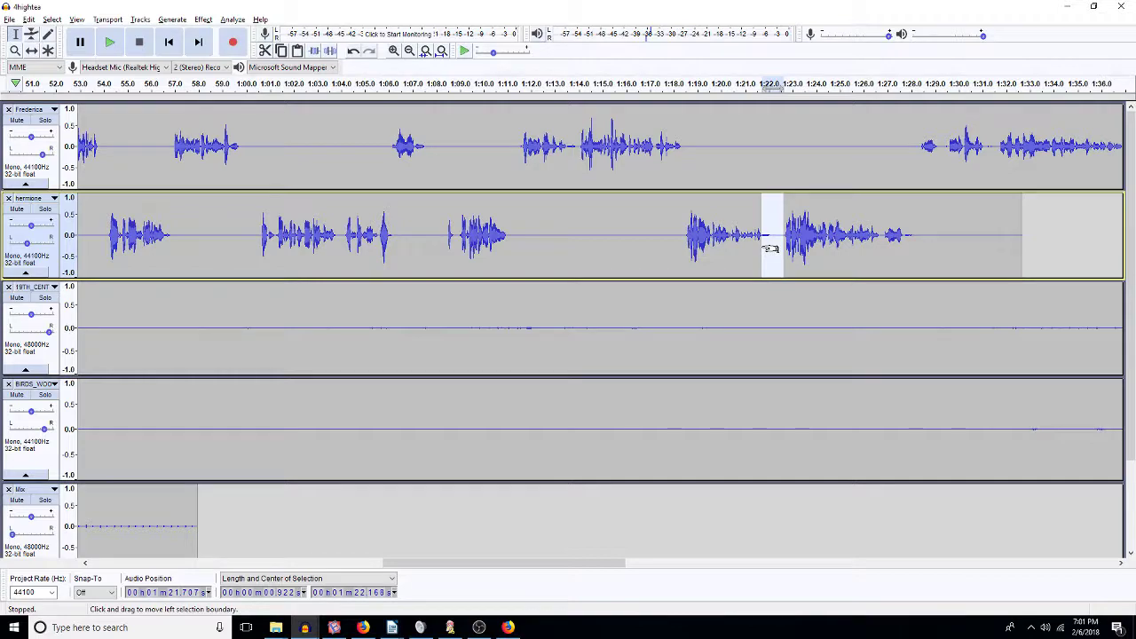
click(733, 228)
key(space)
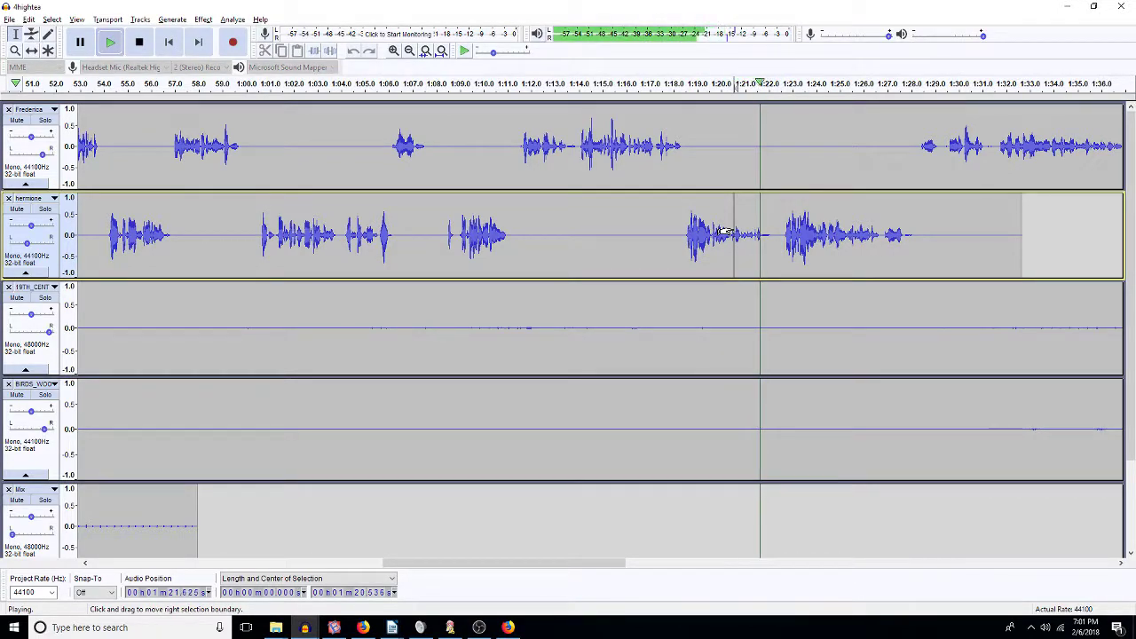
key(space)
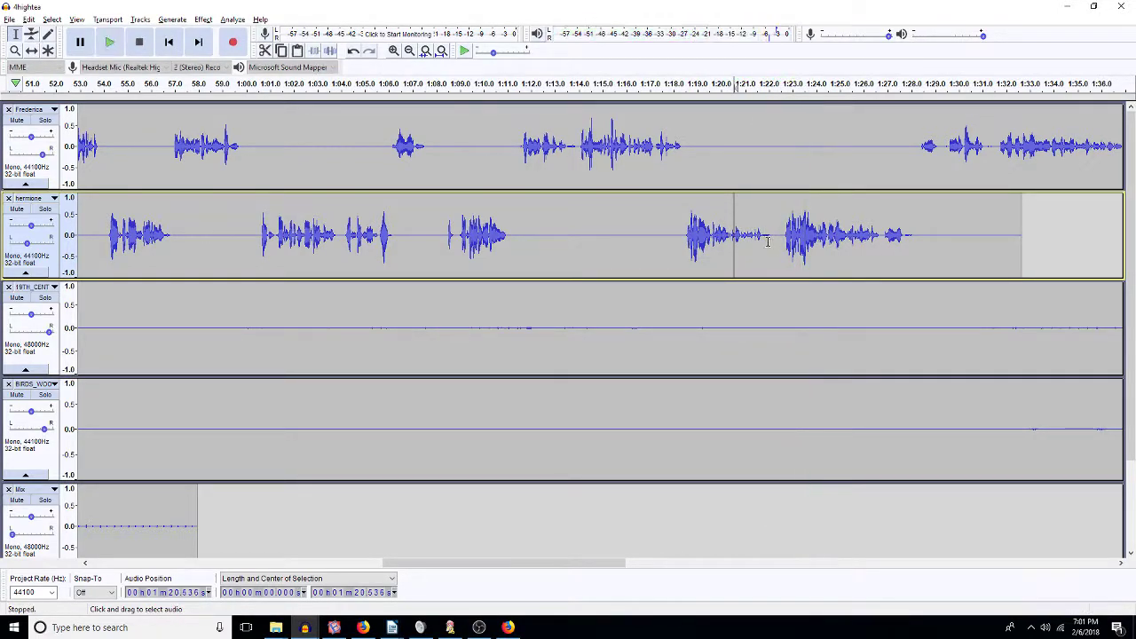
drag(784, 233, 769, 249)
key(space)
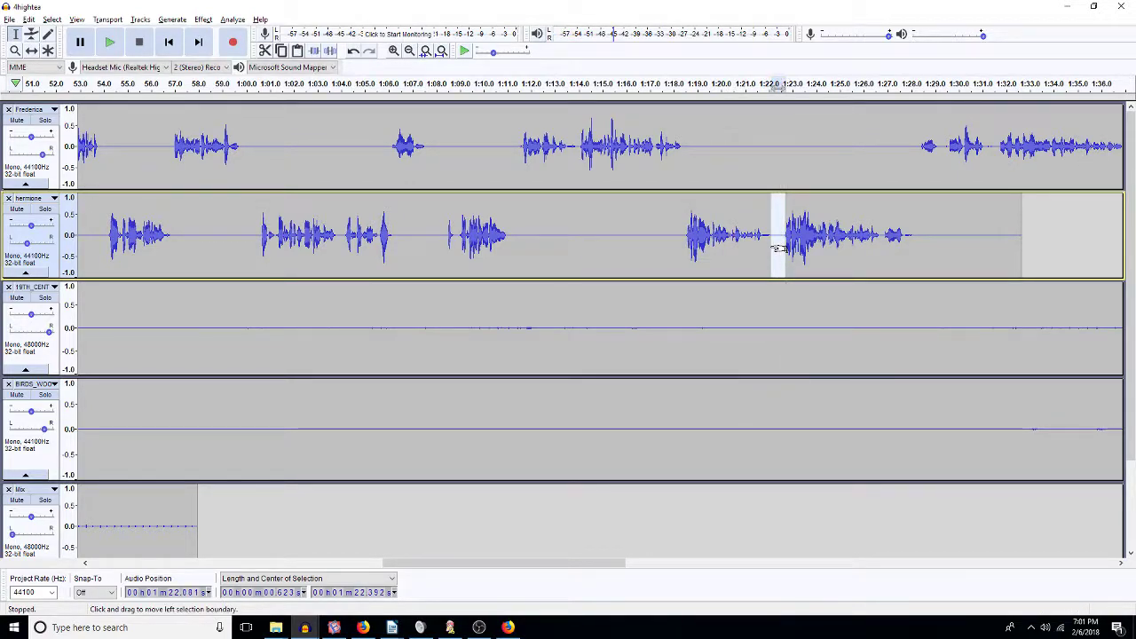
click(683, 234)
key(space)
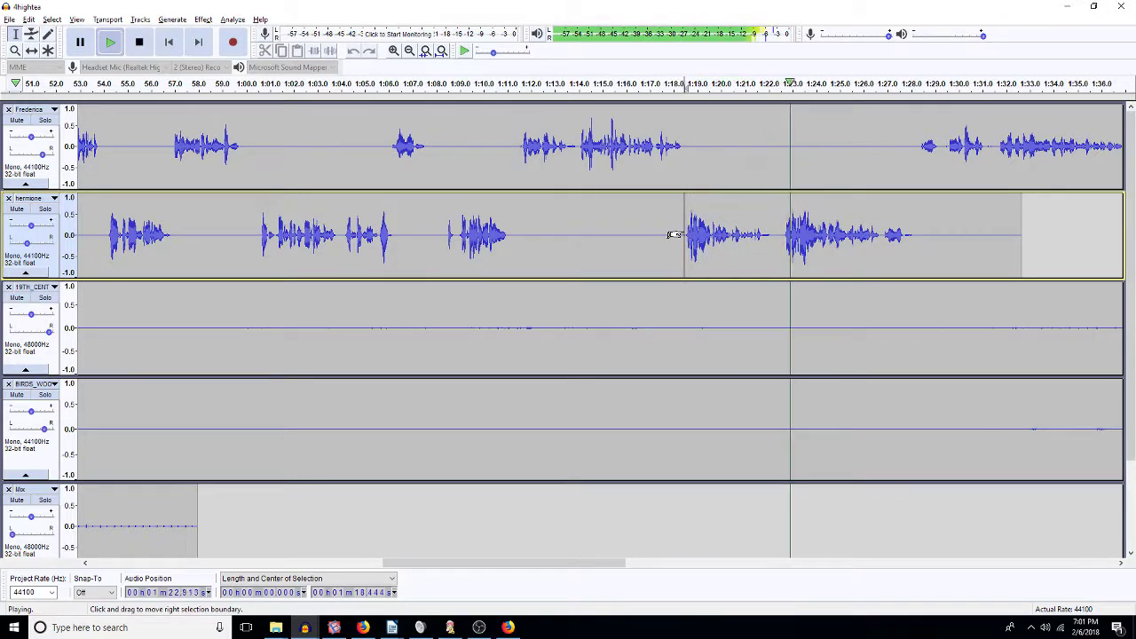
Step: Try silencing 0.598 s of the hermione track centred at 1:21.981, and play from 1:20.138
drag(775, 235, 763, 242)
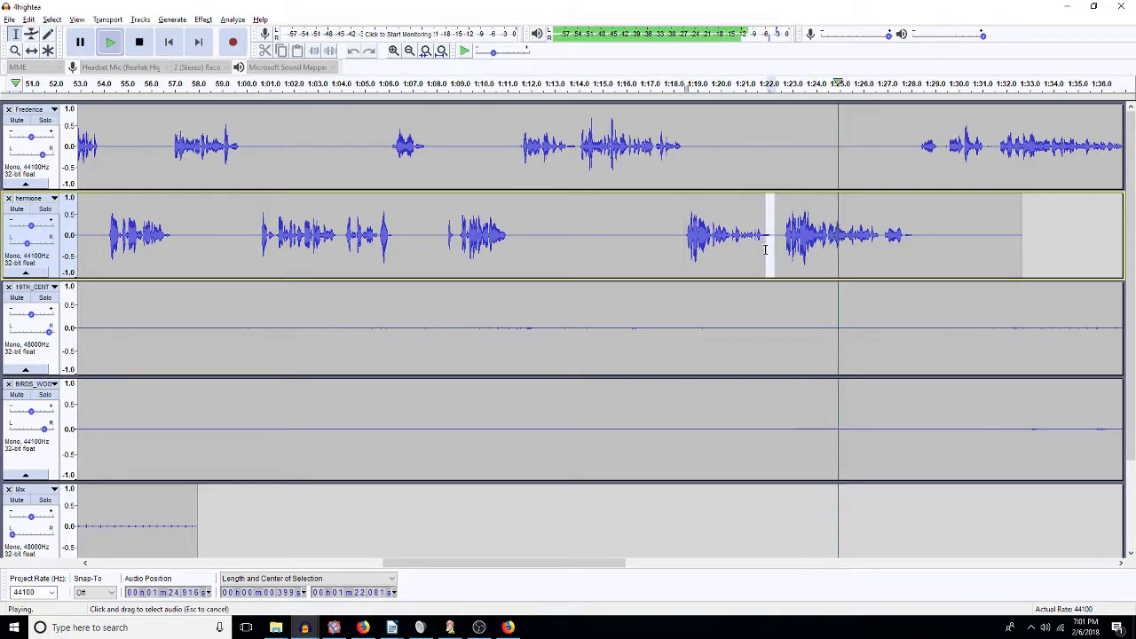
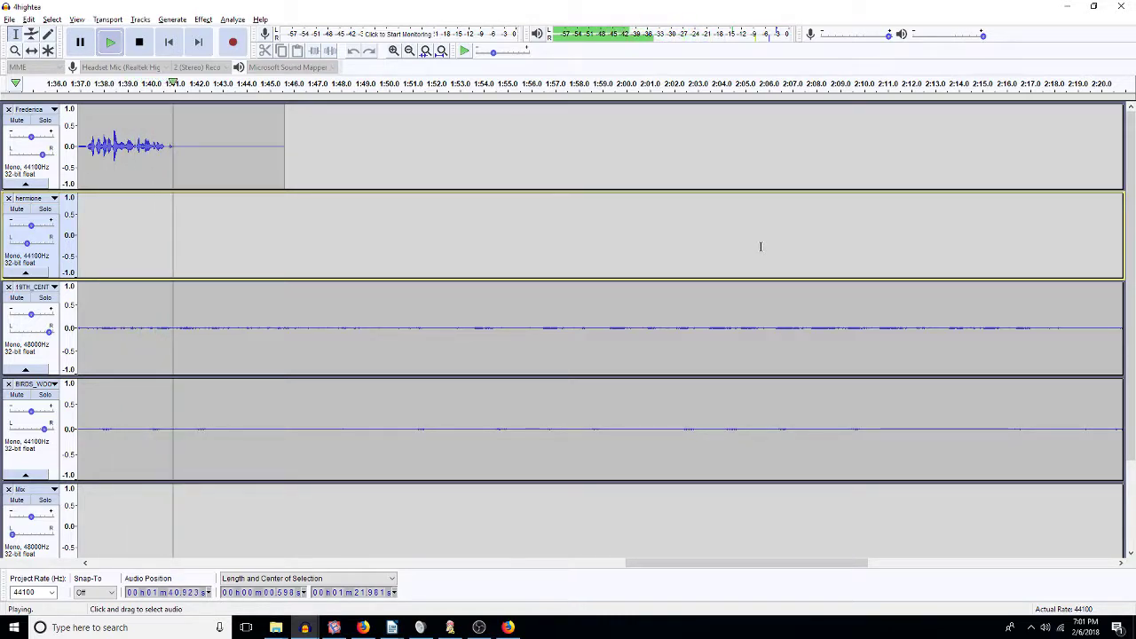
key(space)
key(space)
key(space)
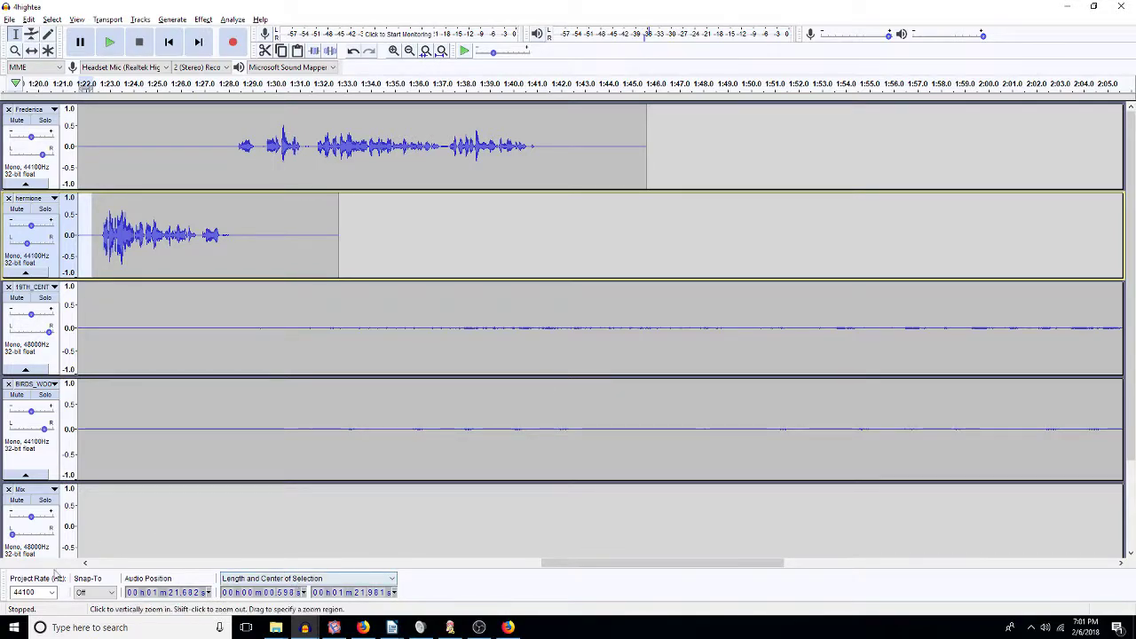
click(85, 563)
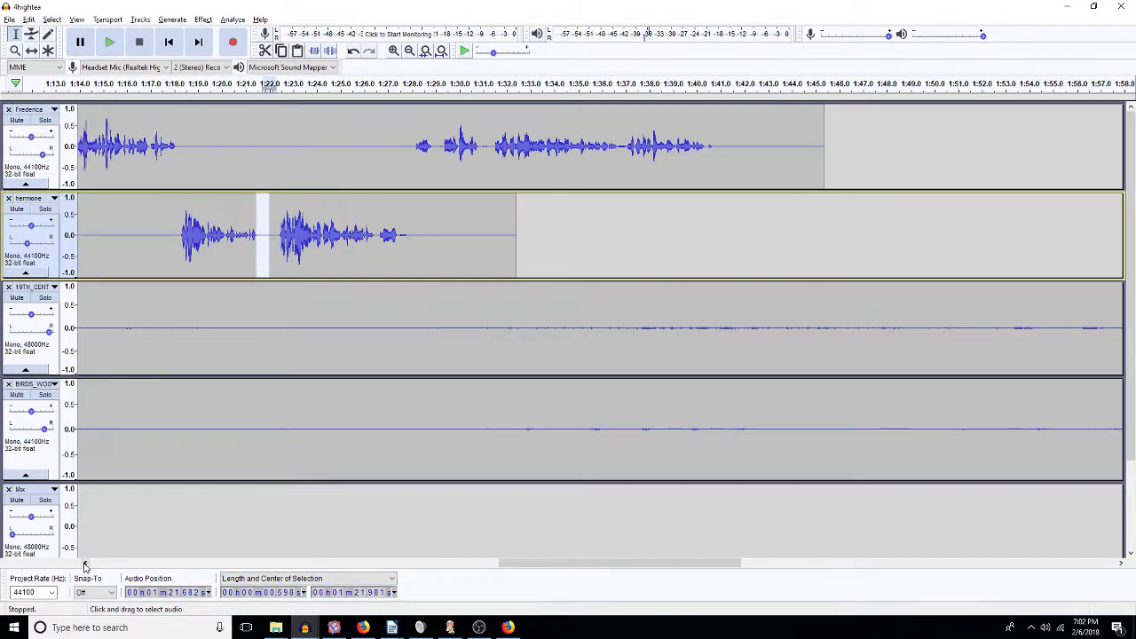
click(225, 235)
key(space)
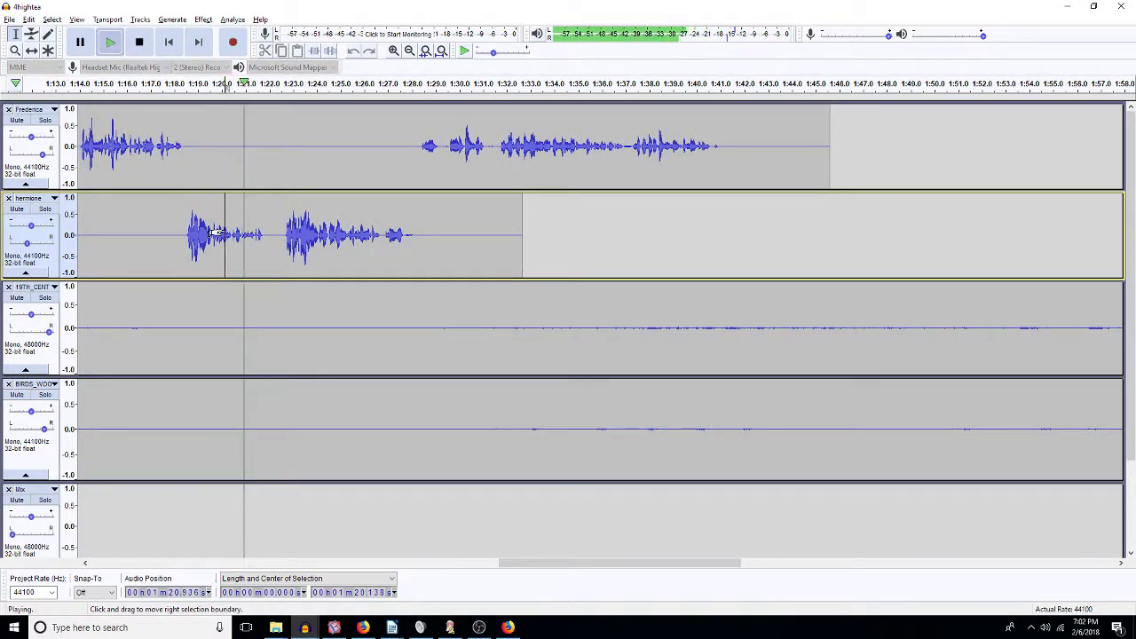
key(space)
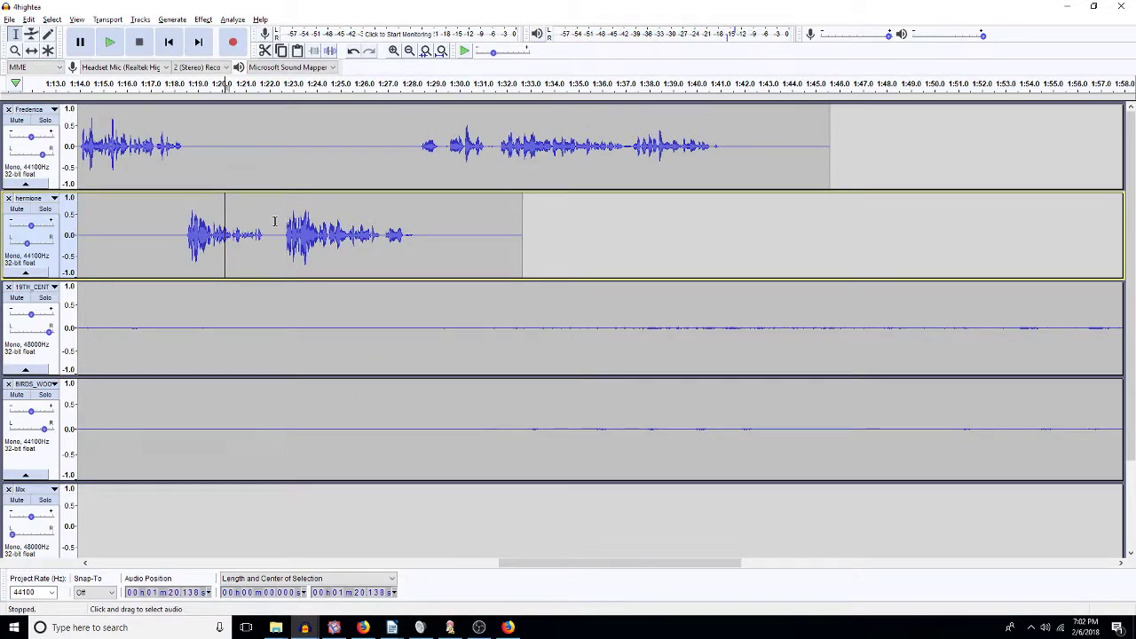
Step: Silence 0.585 s of faint noise in the hermione track starting at 1:21.825, keeping the following line in place
click(393, 51)
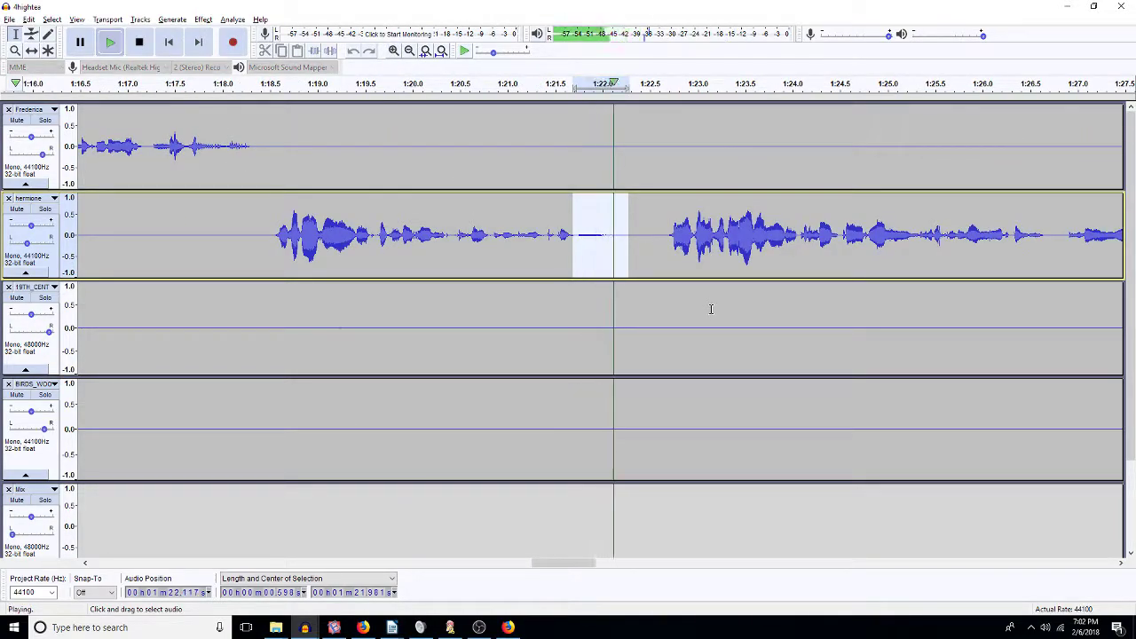
drag(640, 253, 588, 257)
key(space)
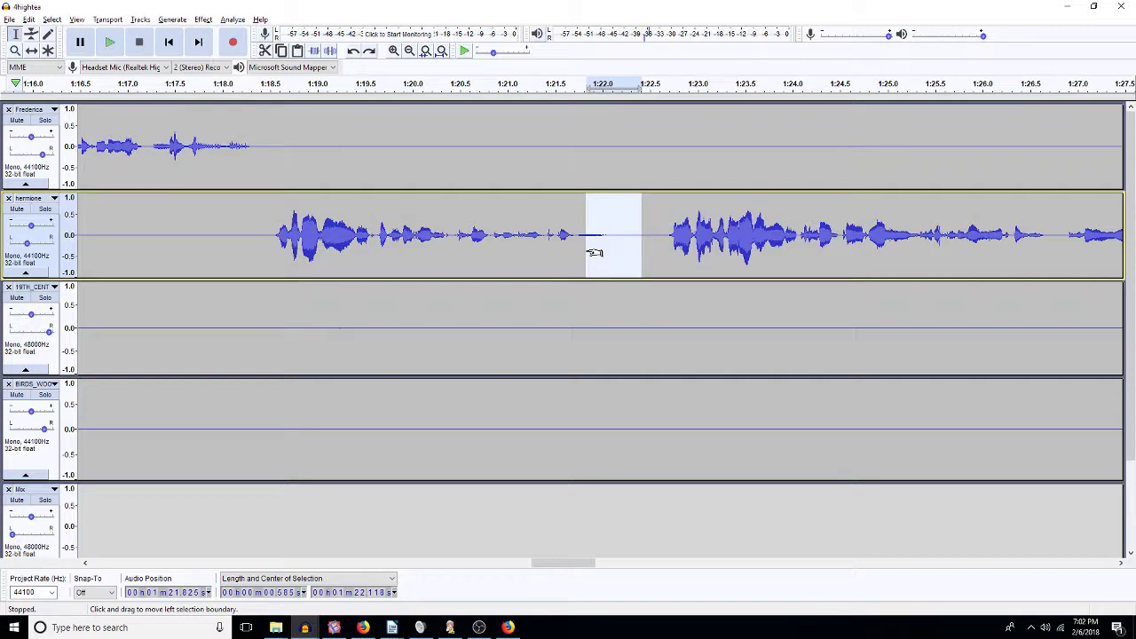
key(Delete)
key(ctrl+z)
click(587, 252)
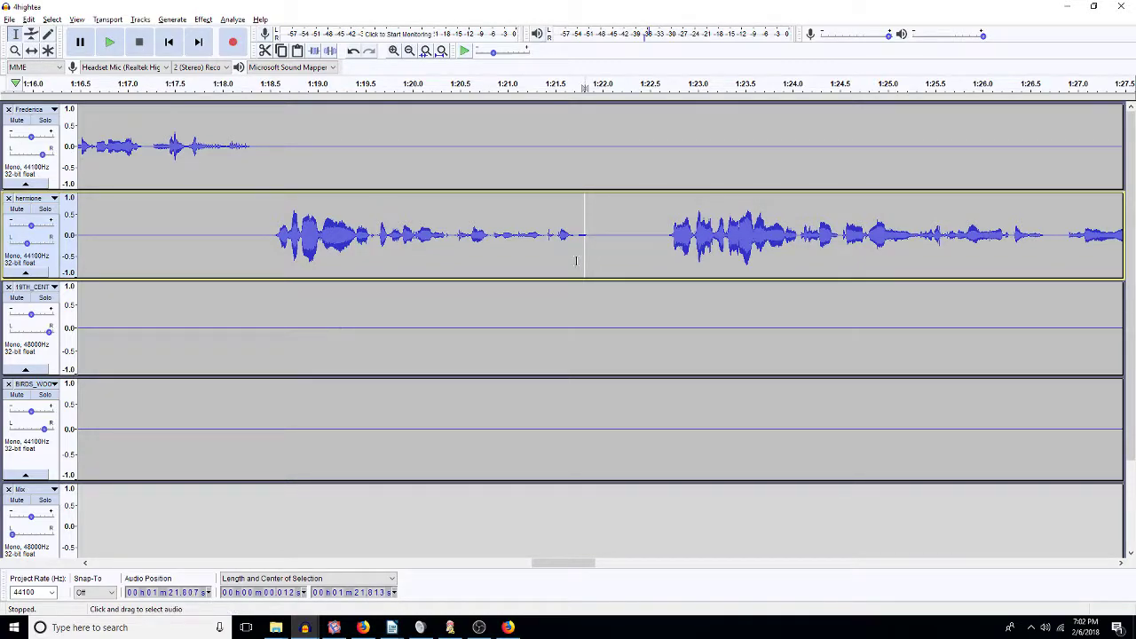
Step: Silence the remaining faint noise just before 1:21.8 in the hermione track and play from 1:20.798
drag(588, 259, 566, 271)
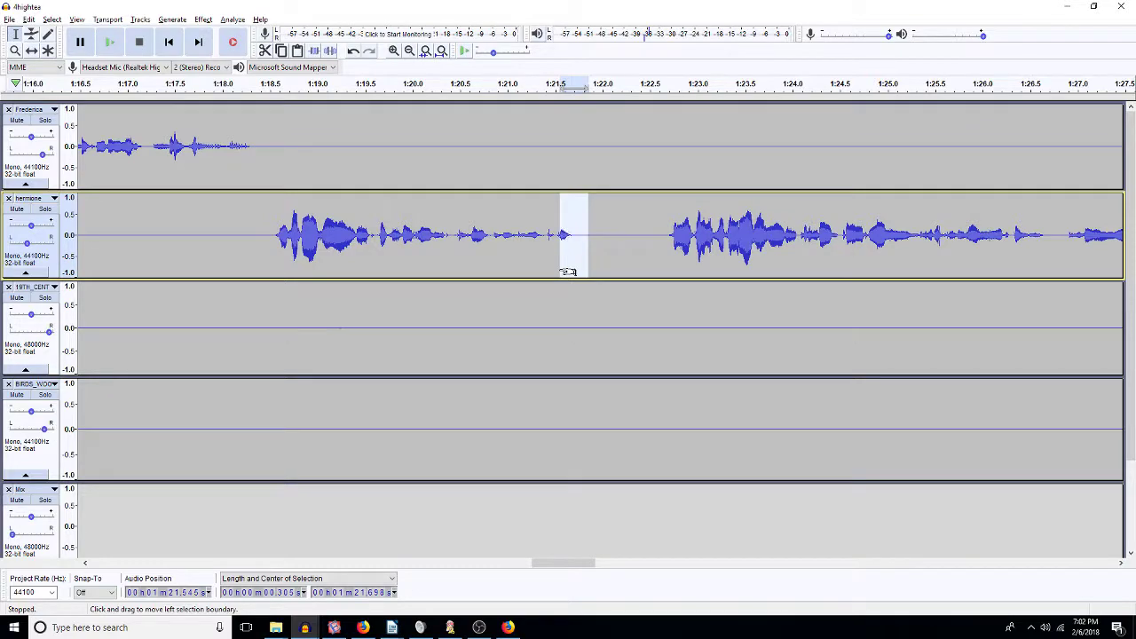
click(487, 221)
key(space)
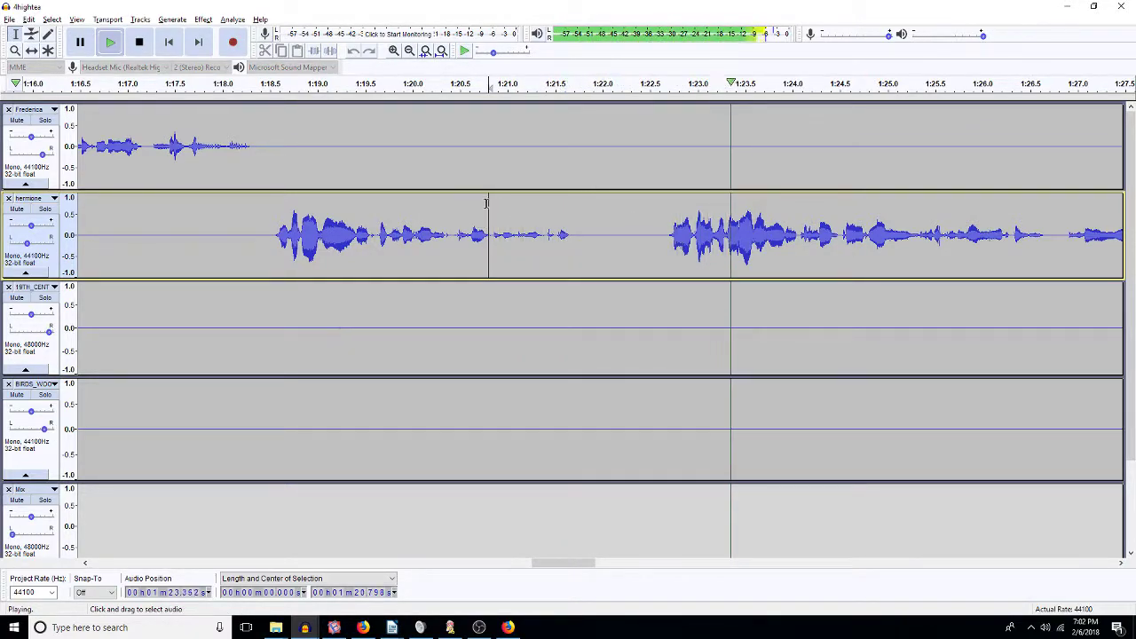
key(space)
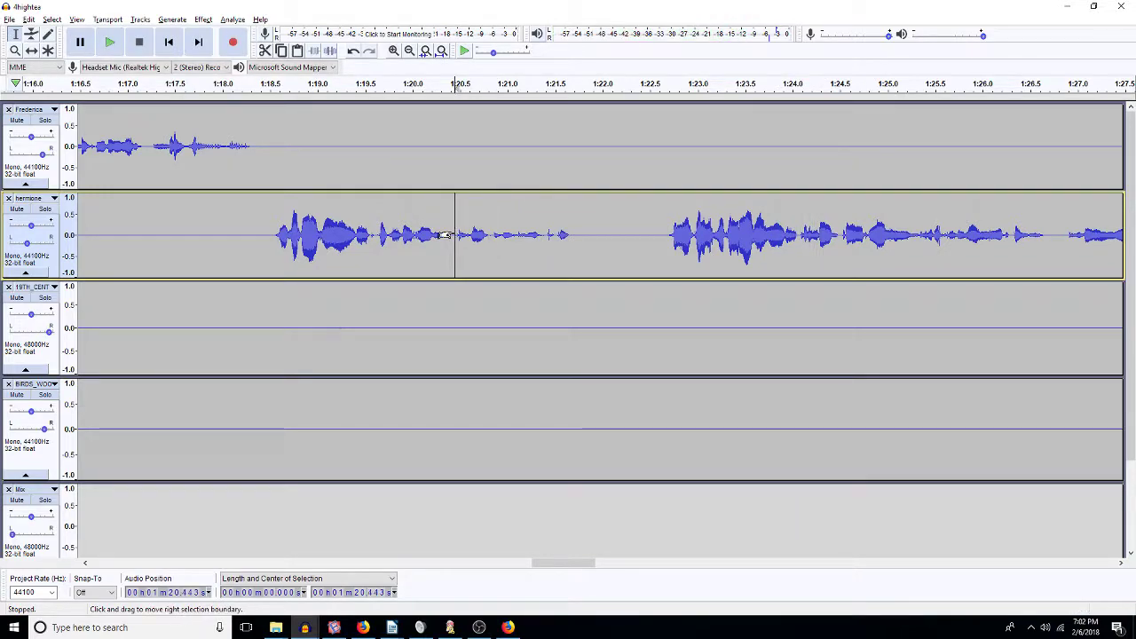
Step: Duplicate the entire Mix clip onto a new track
click(409, 50)
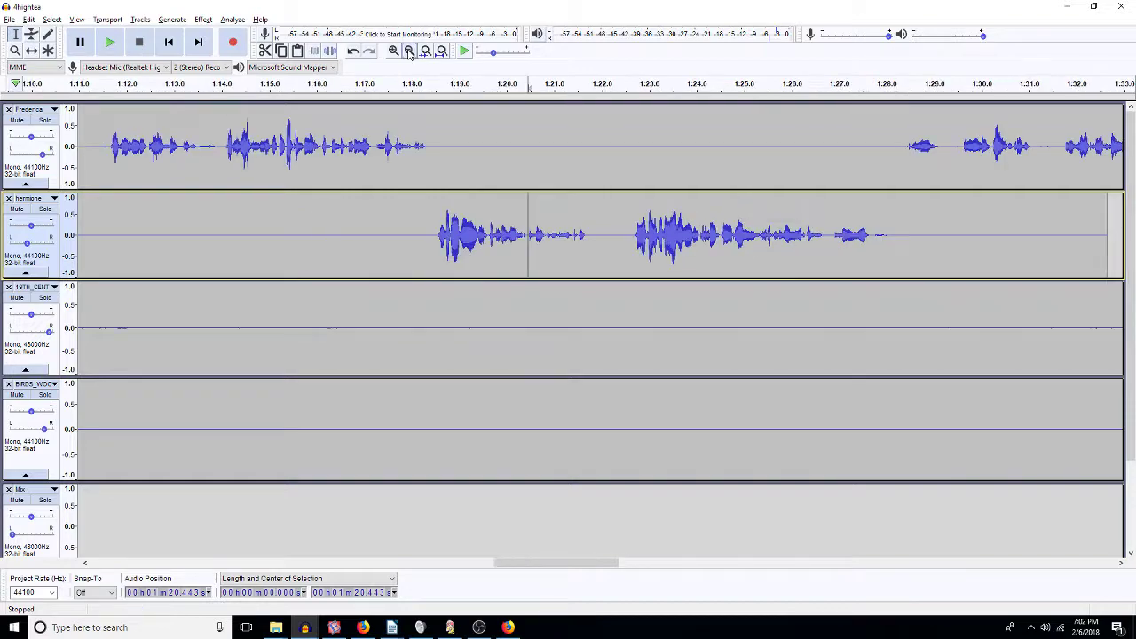
click(409, 51)
click(409, 50)
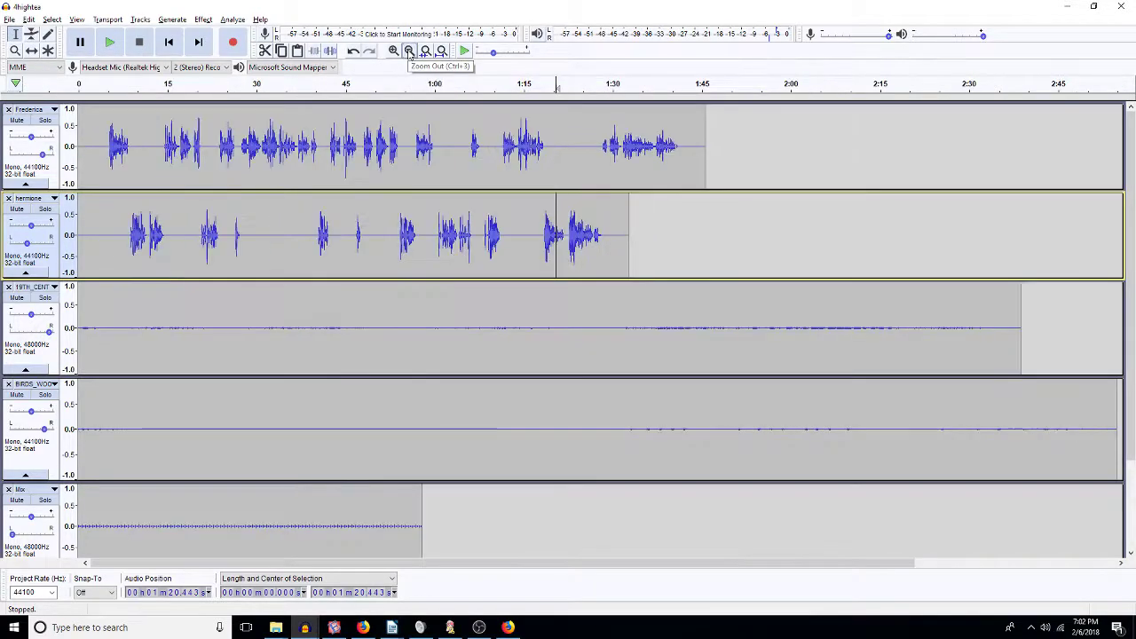
click(383, 526)
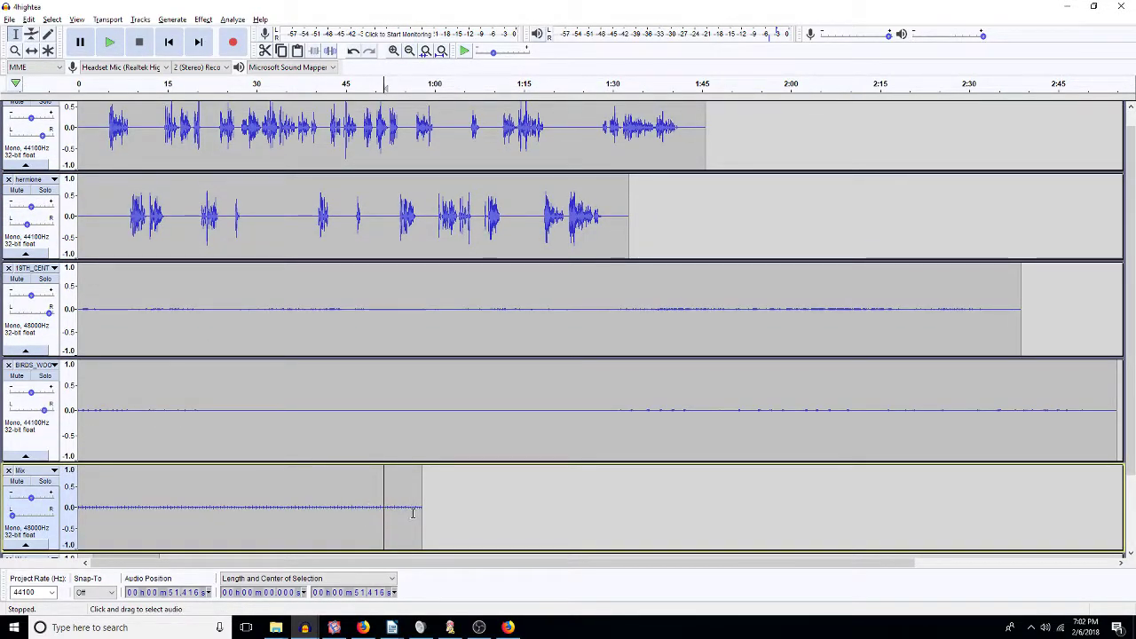
scroll(404, 506, down, 2)
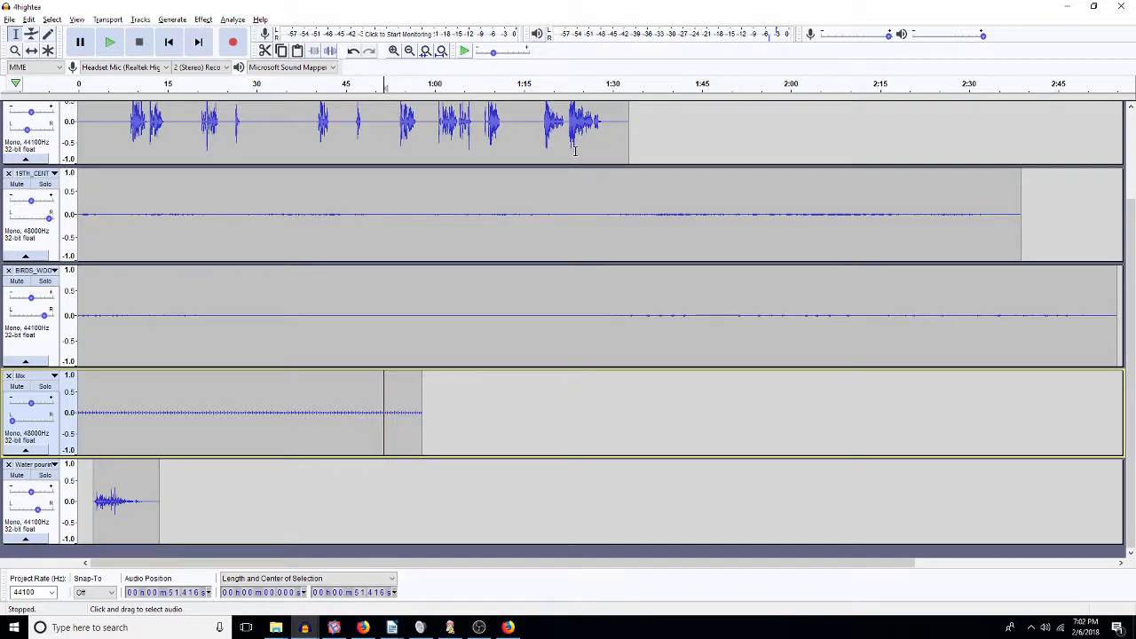
double_click(399, 416)
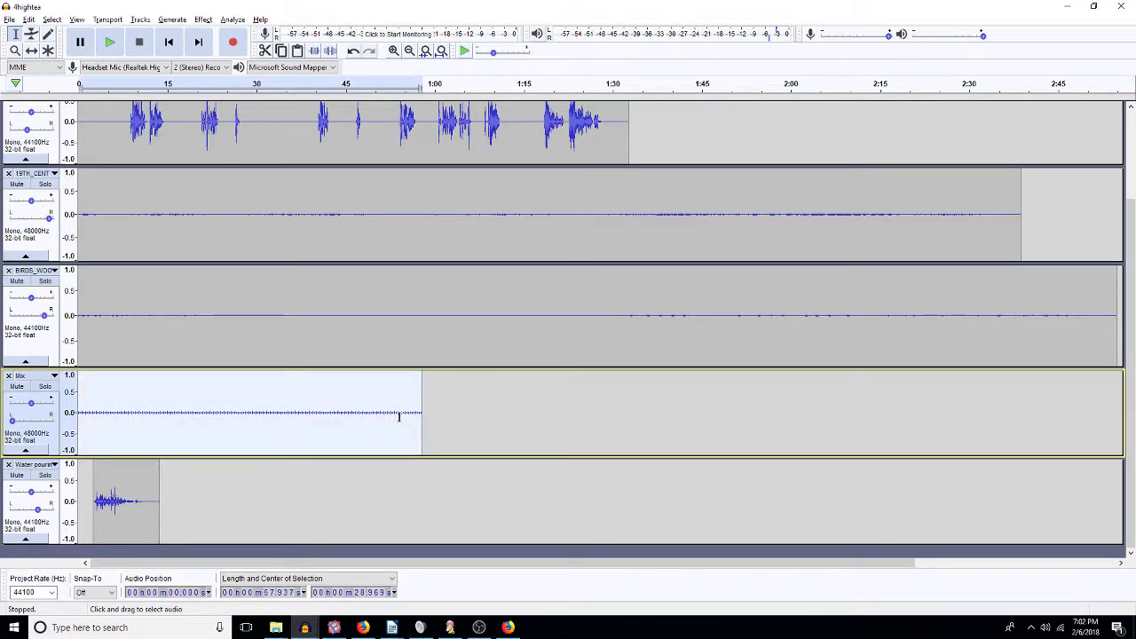
key(ctrl+d)
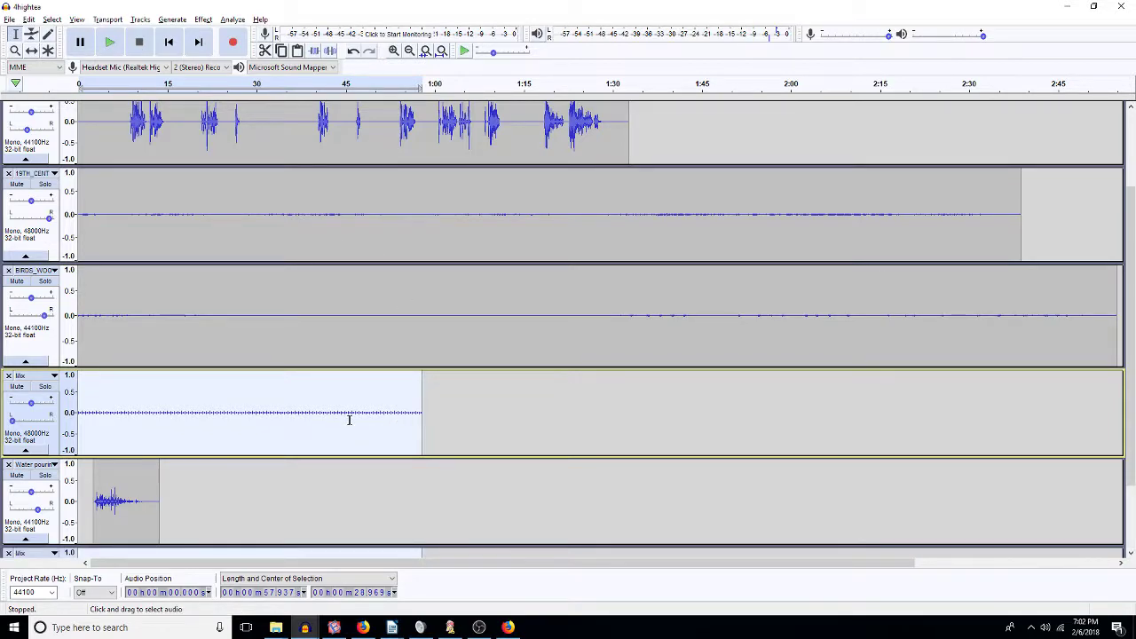
Step: Move the Water pouring track up one position so it sits above the Mix track
click(56, 468)
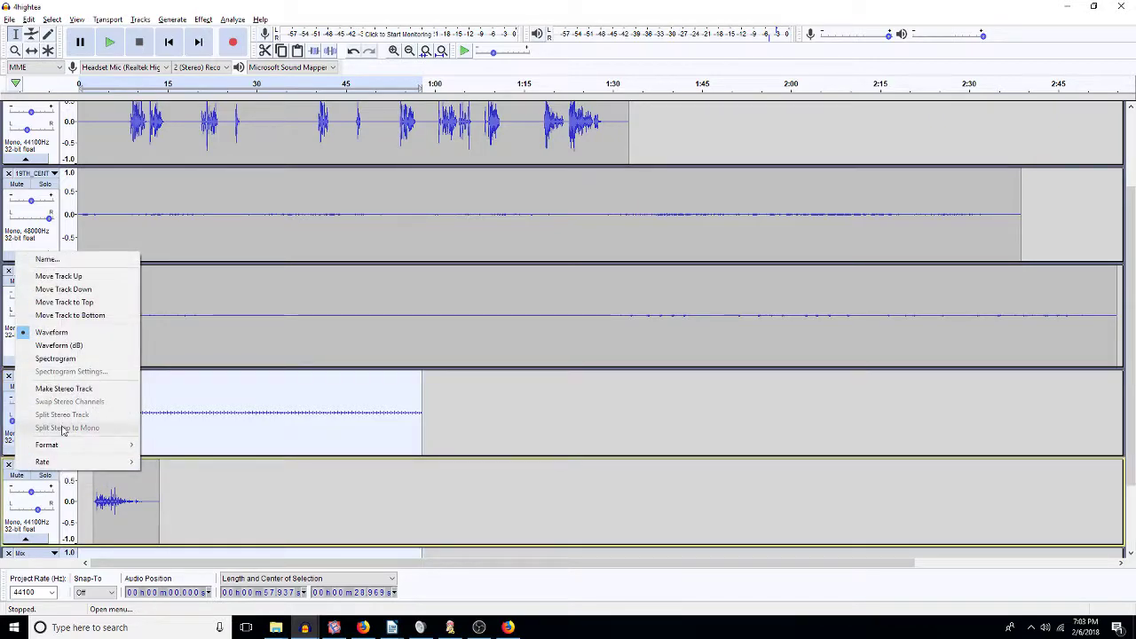
click(70, 276)
scroll(190, 459, down, 2)
click(191, 484)
Step: Examine the tick pattern of both Mix tracks closely around 53.508 s
click(397, 430)
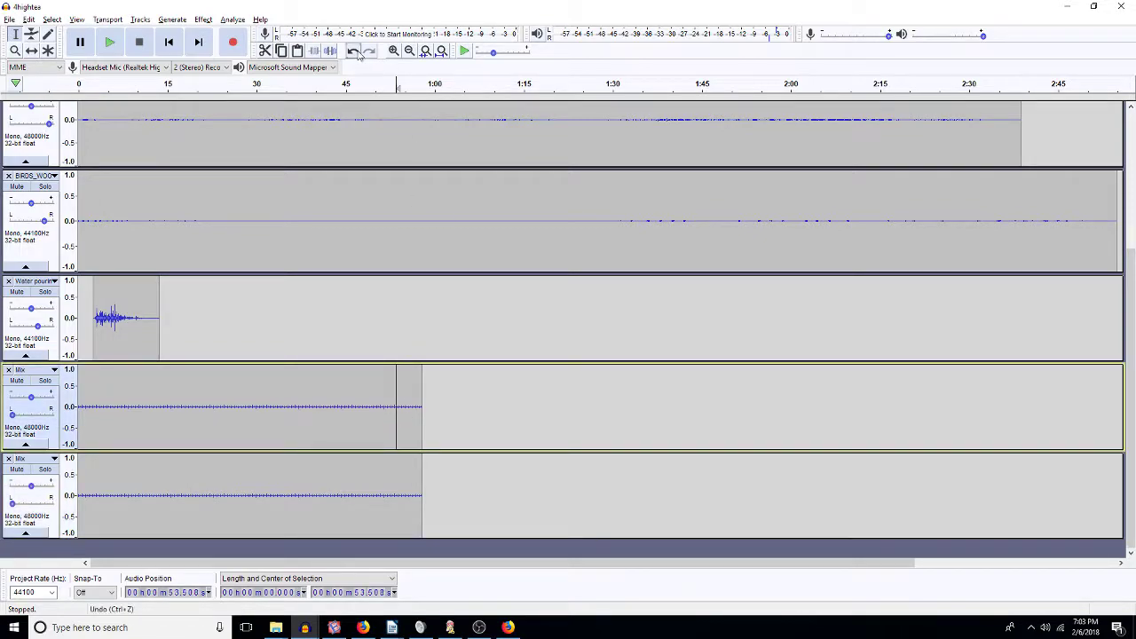
click(394, 52)
click(395, 52)
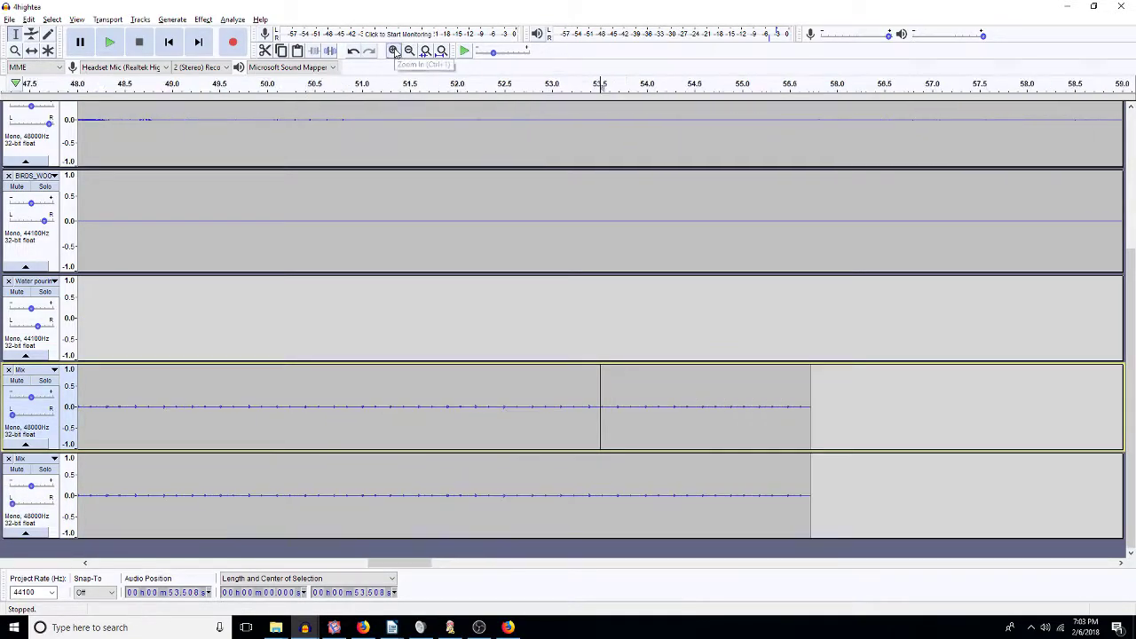
click(395, 52)
click(395, 51)
click(395, 51)
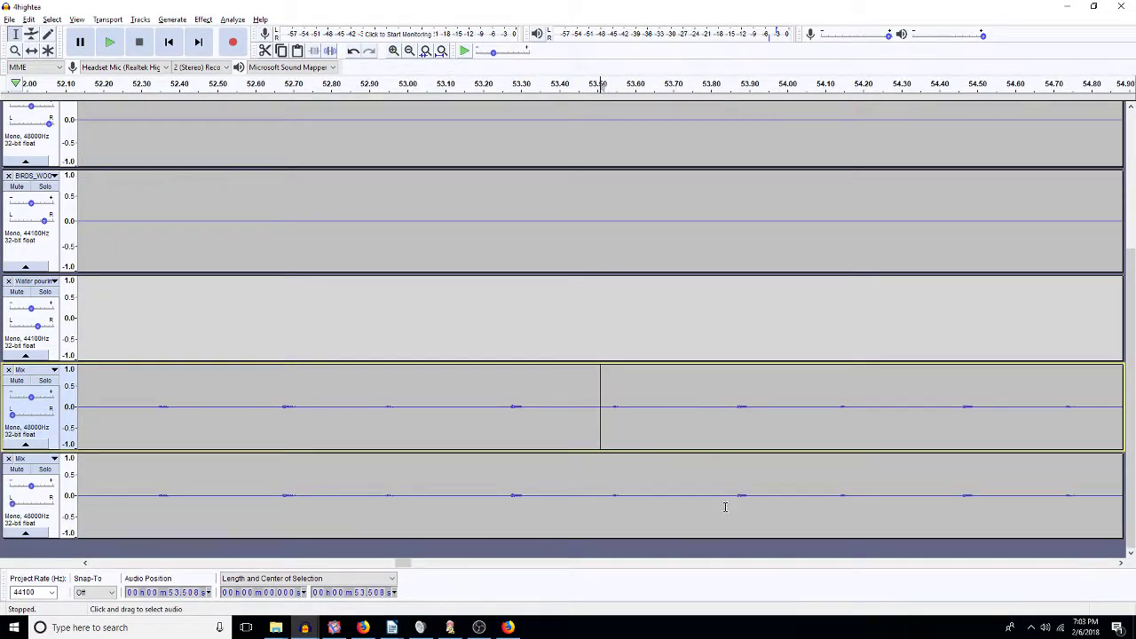
click(441, 51)
Step: Shift the duplicate Mix clip along the timeline to start at about 57 s, slightly overlapping the end of the original
click(206, 493)
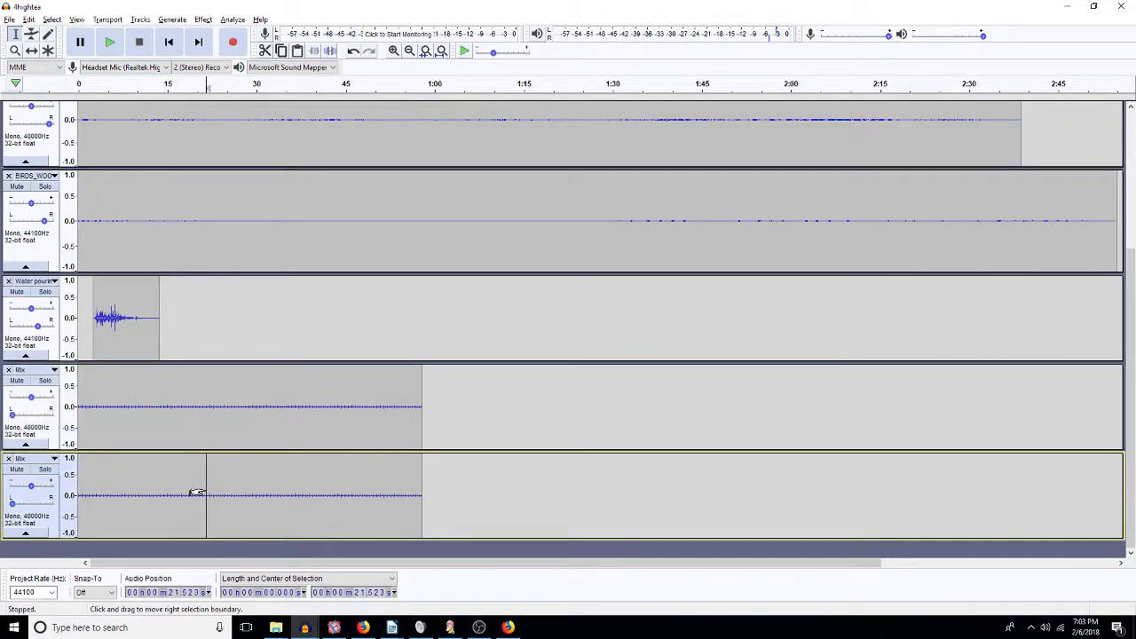
key(F5)
drag(206, 489, 544, 495)
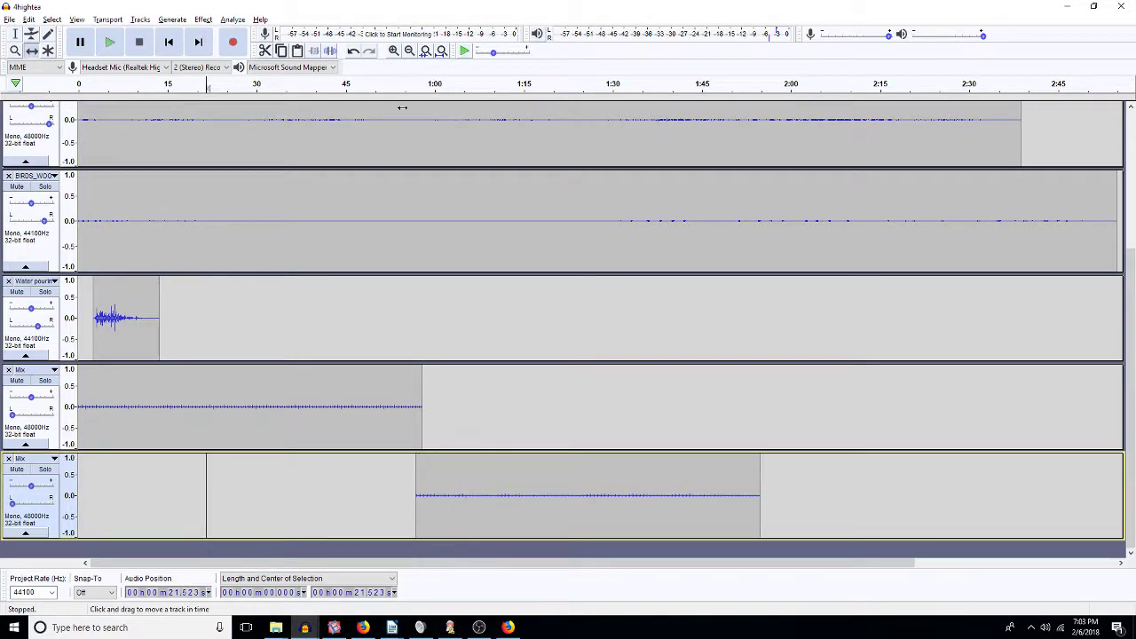
click(393, 50)
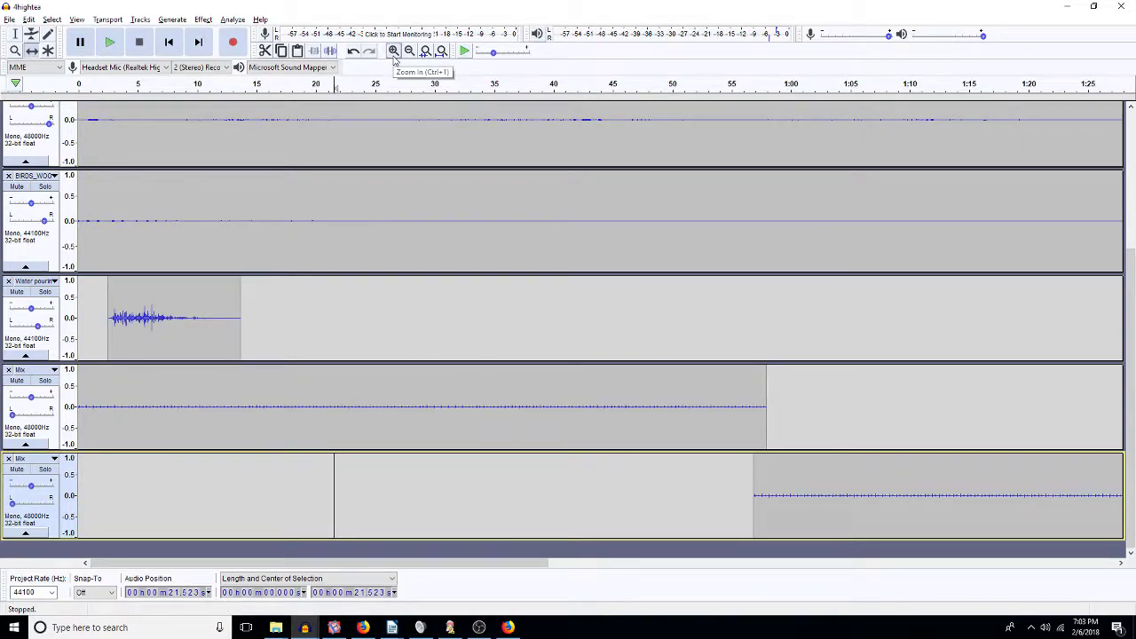
key(F1)
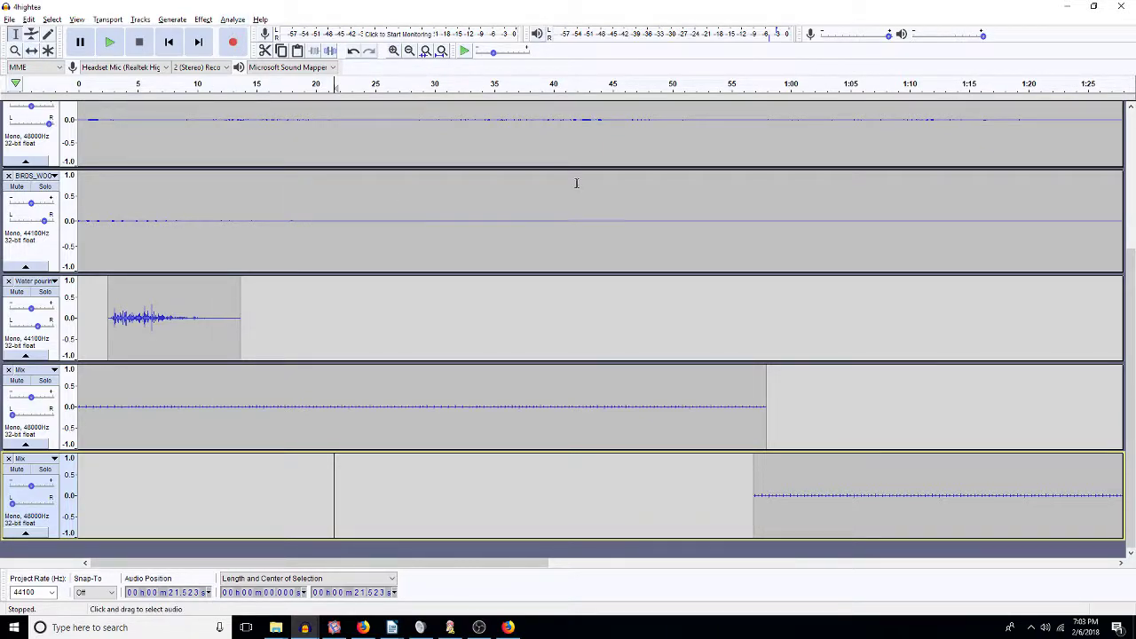
Step: Shift the duplicate Mix clip to start at about 56.78 s, aligning its ticks with the original Mix, and play from 57.095 s
click(757, 410)
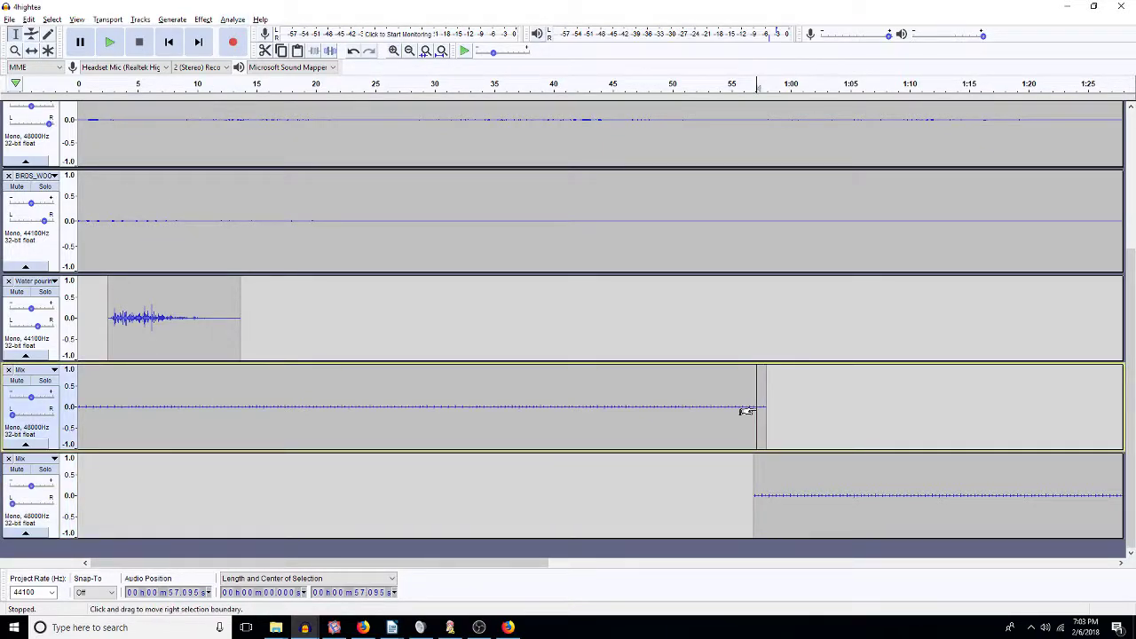
click(395, 50)
click(395, 50)
click(395, 50)
click(395, 50)
click(395, 51)
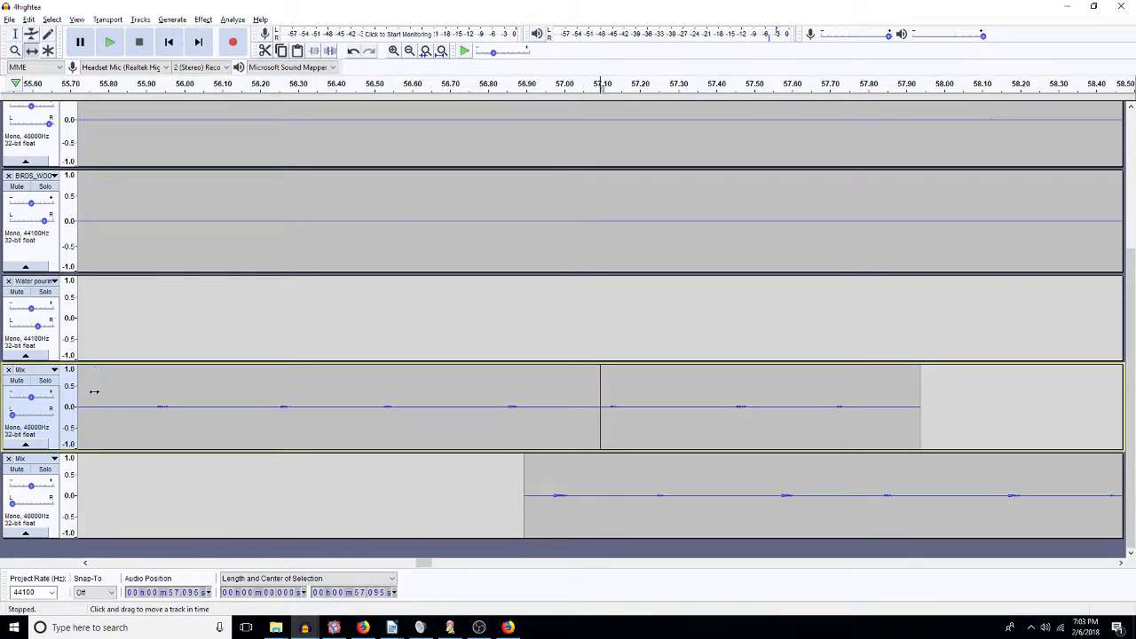
drag(573, 504, 525, 496)
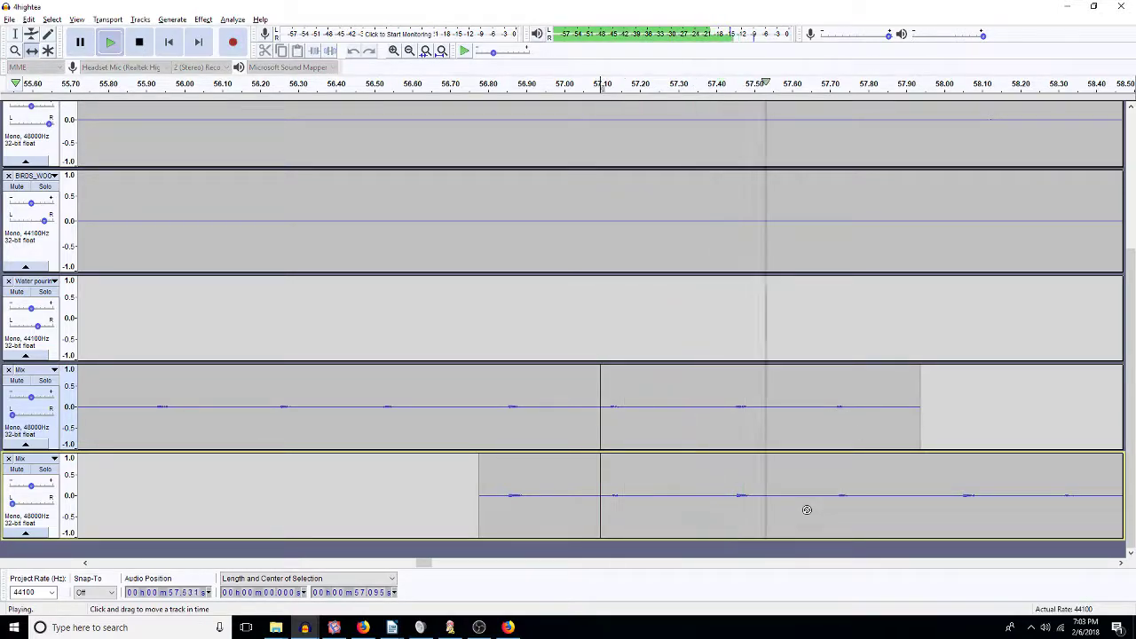
Step: Play the overlap between the two Mix clips from about 55.987 s with all tracks audible
key(space)
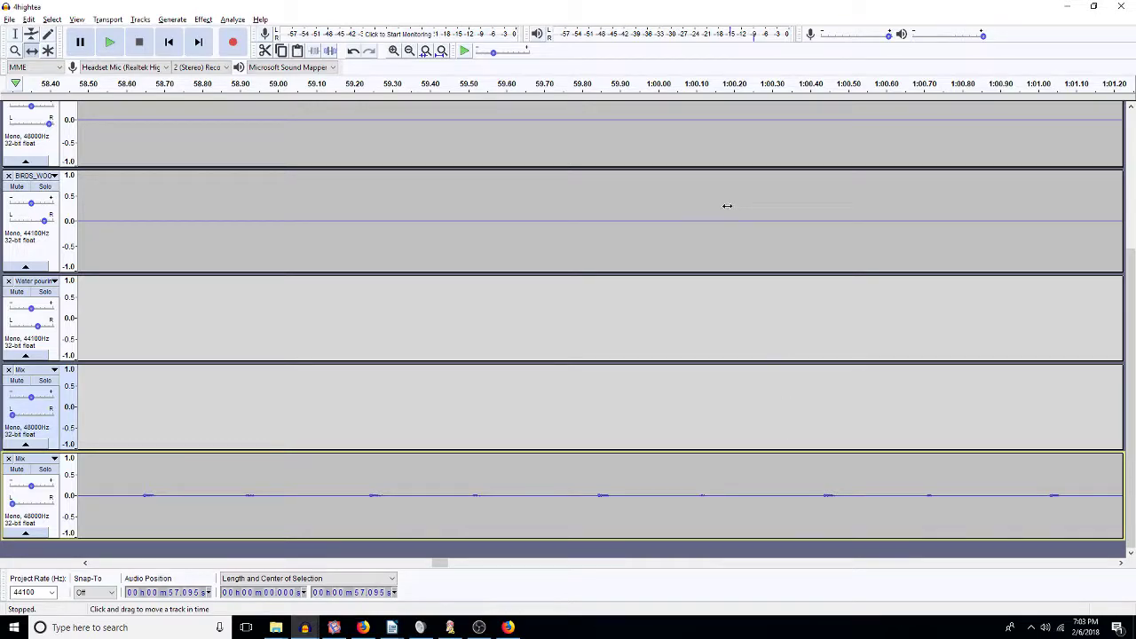
click(411, 52)
click(411, 51)
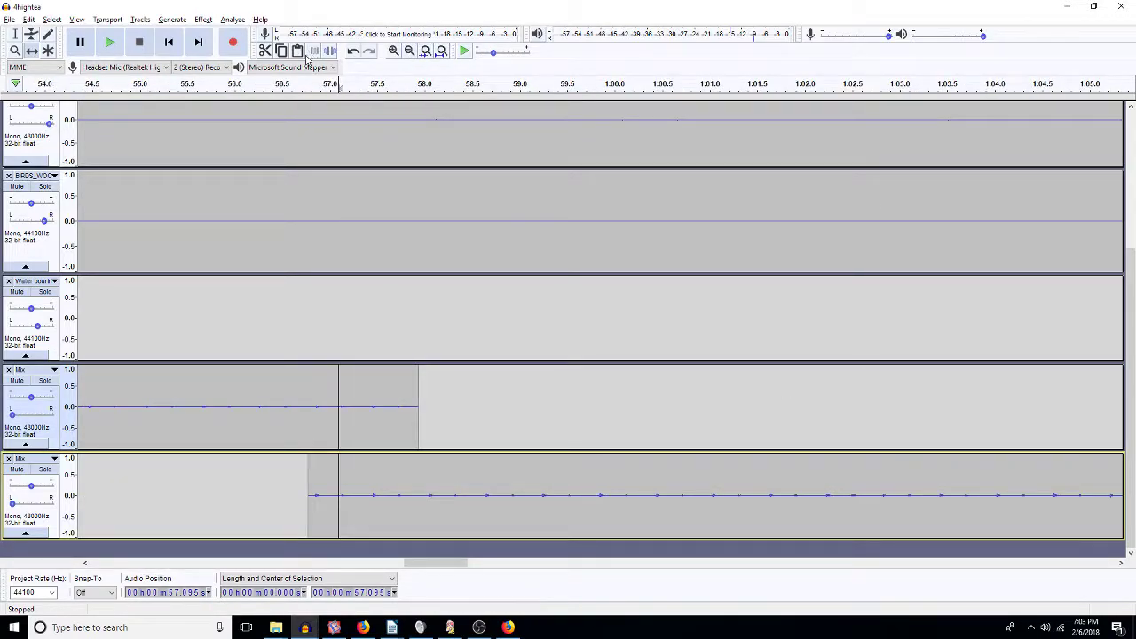
click(15, 34)
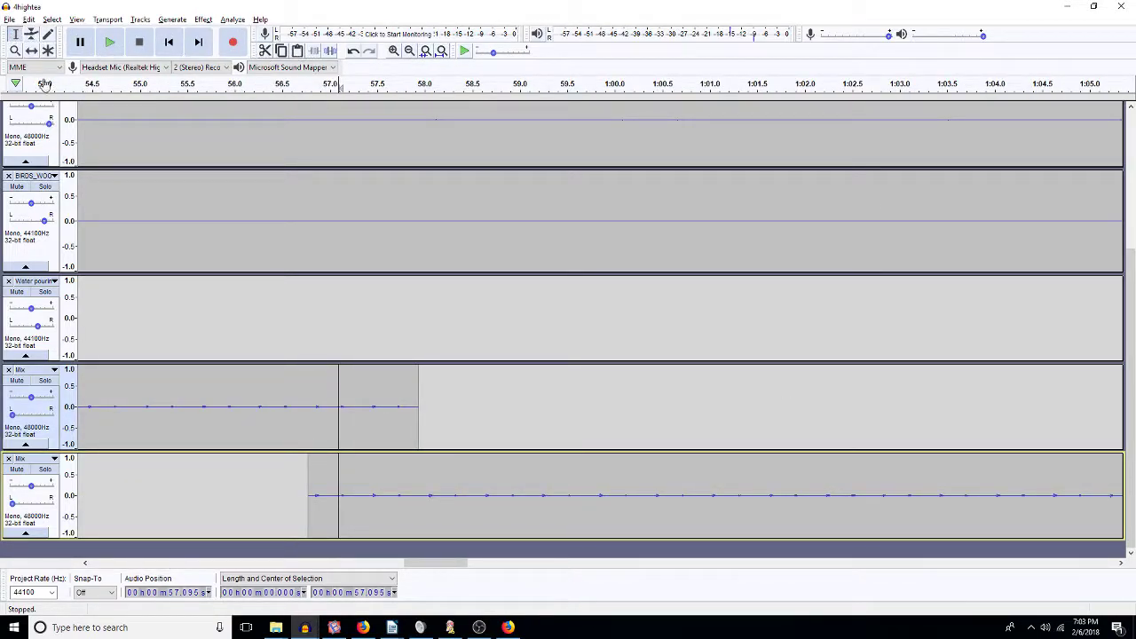
click(233, 410)
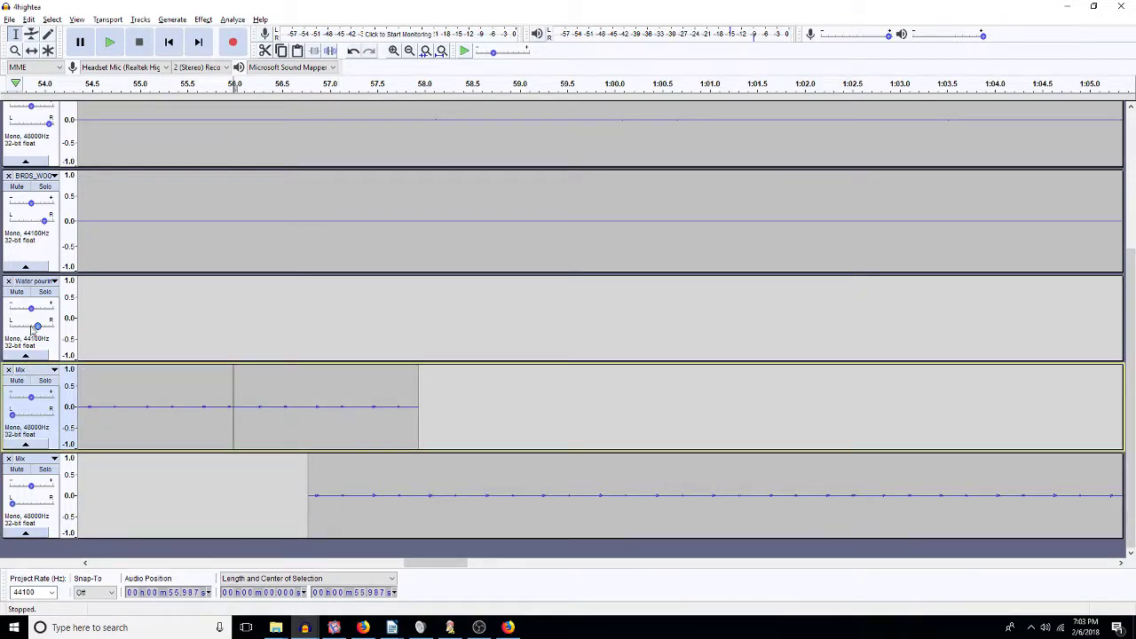
click(45, 380)
click(44, 468)
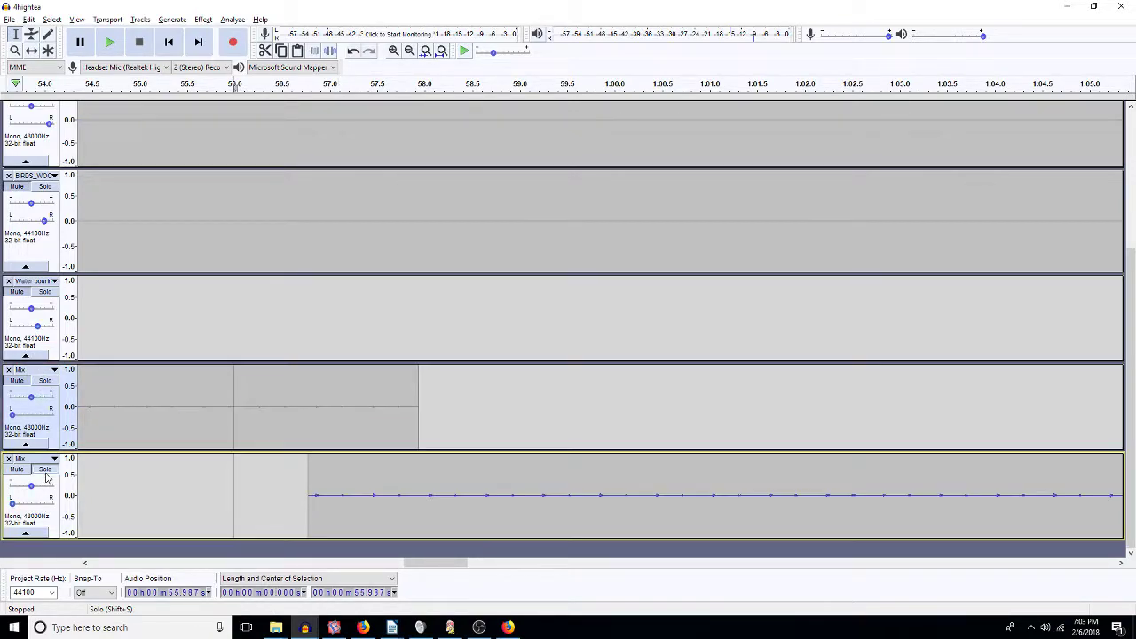
click(52, 387)
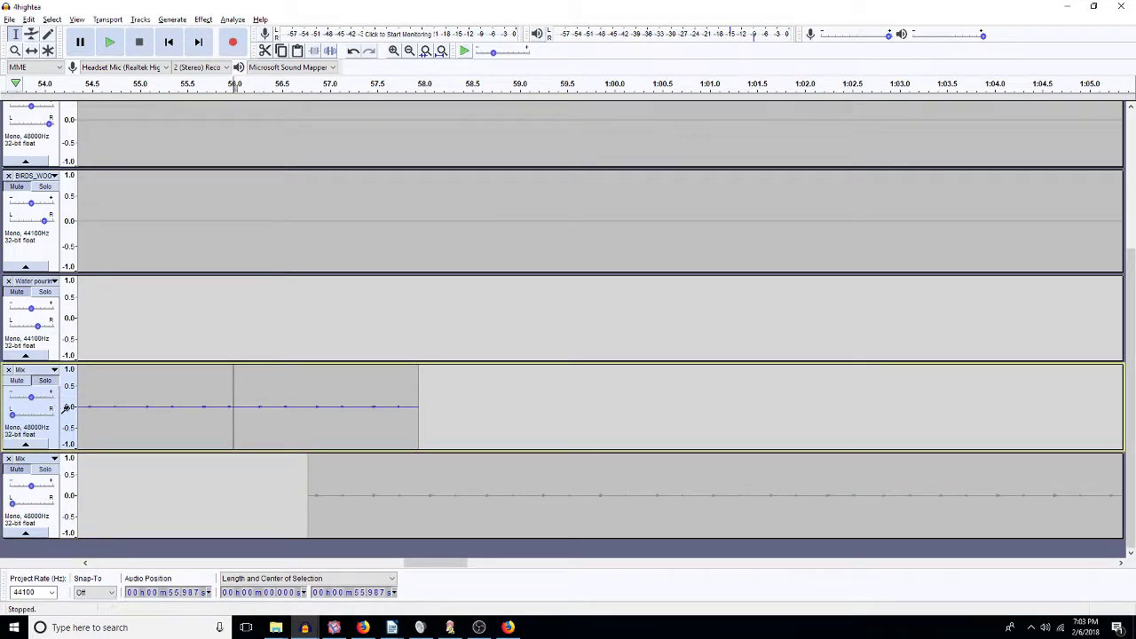
click(45, 379)
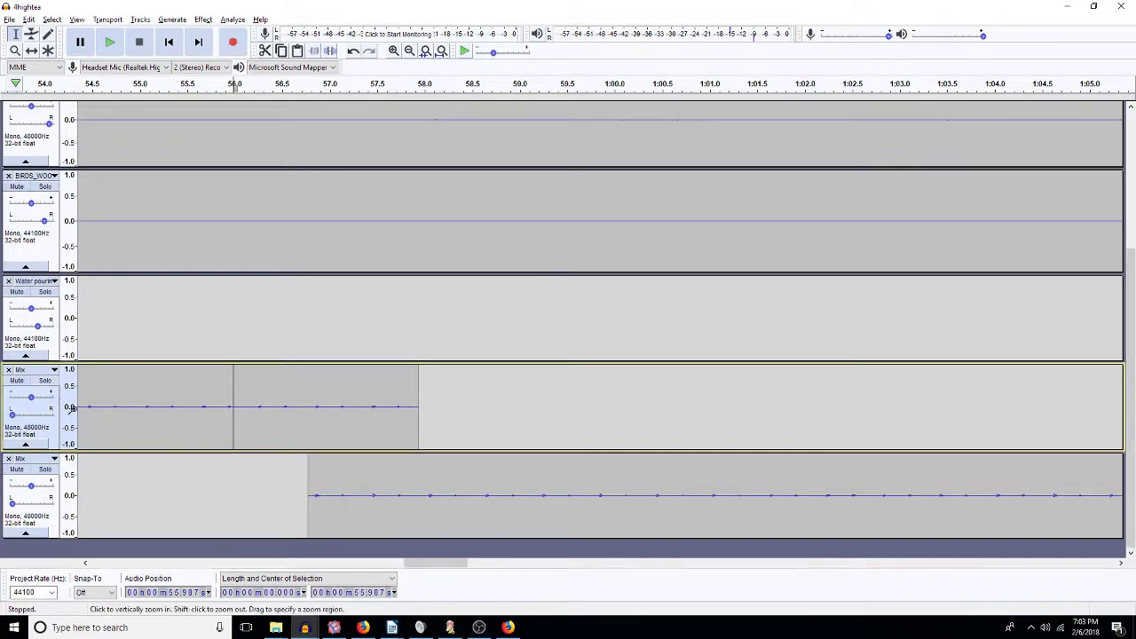
key(space)
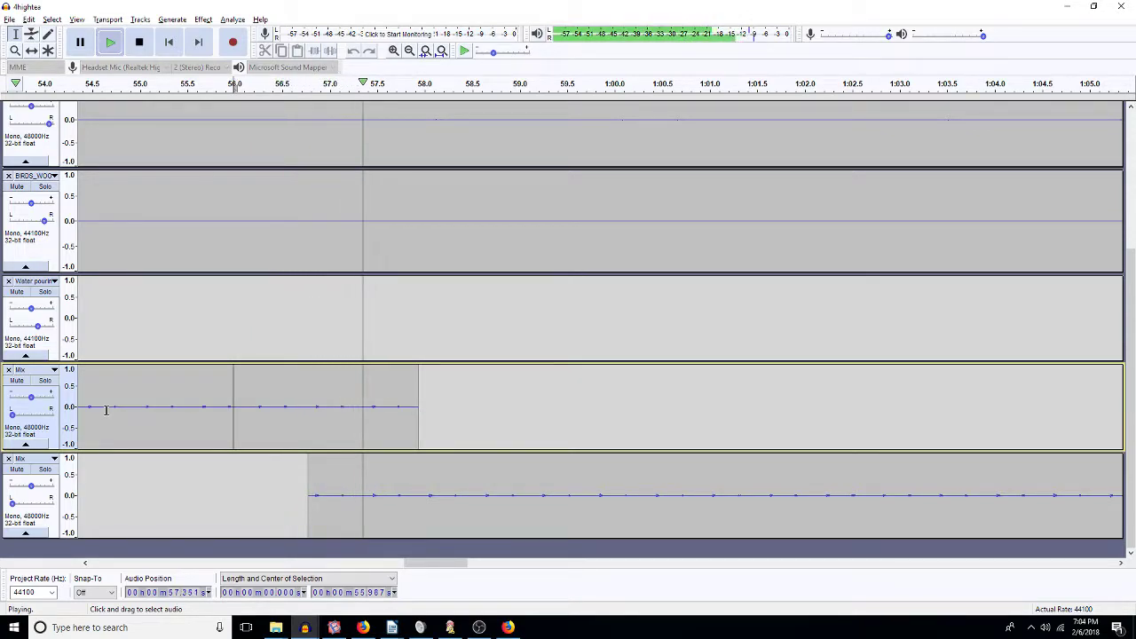
key(space)
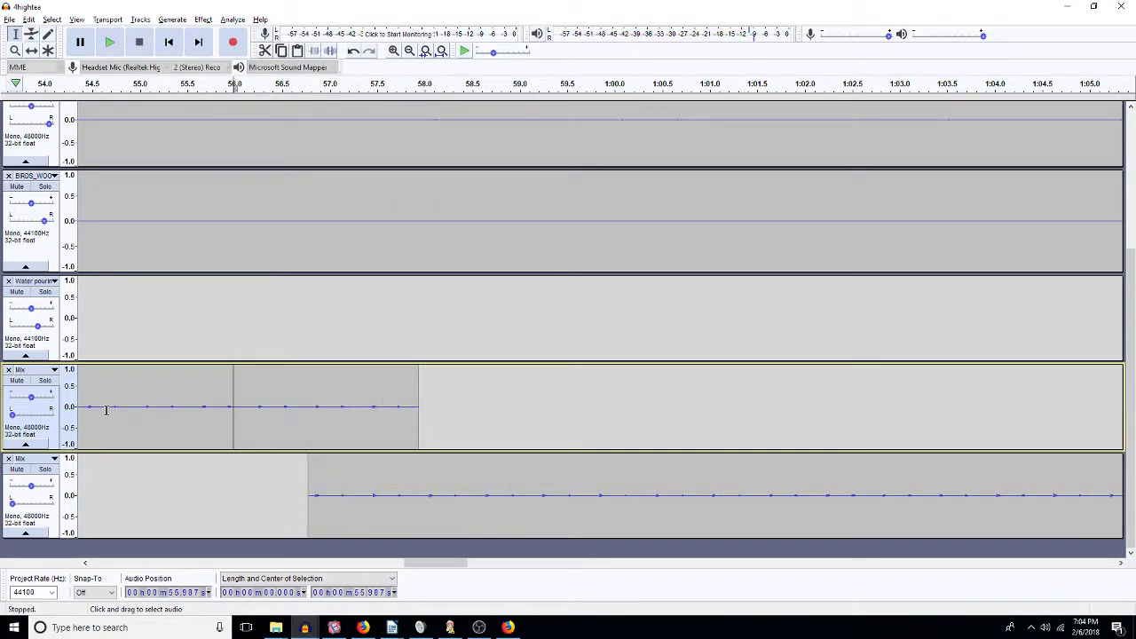
Step: Cut the end of the original Mix clip back to about 57.33 s and silence the duplicate's opening up to about 57.23 s
drag(361, 418, 413, 433)
key(Delete)
drag(351, 497, 306, 502)
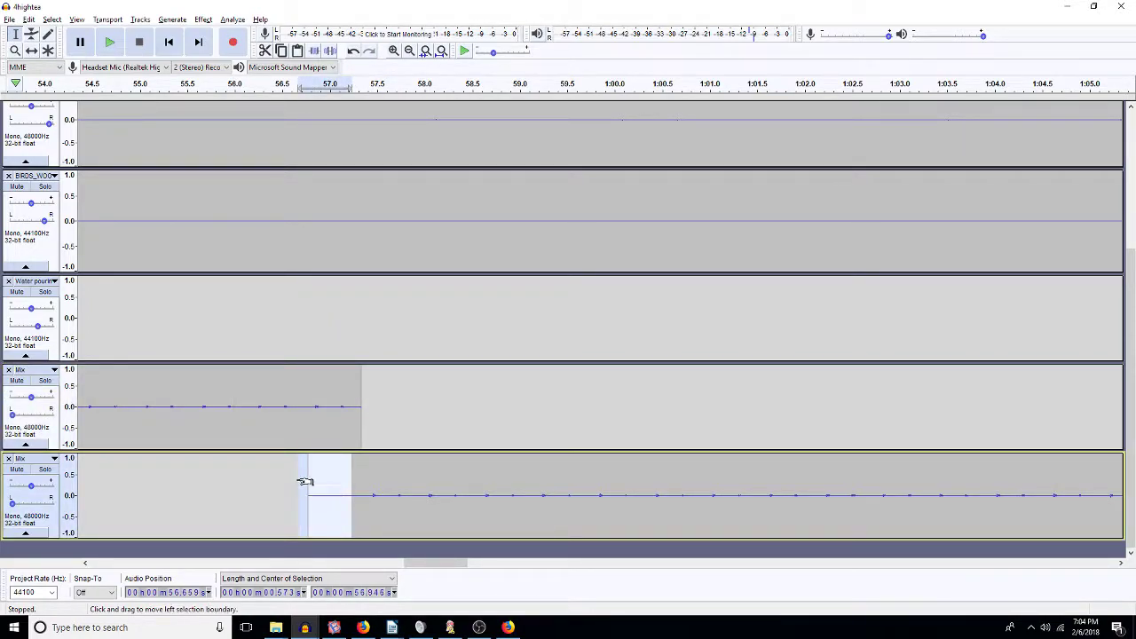
Step: Pan both Mix tracks to the centre
double_click(314, 436)
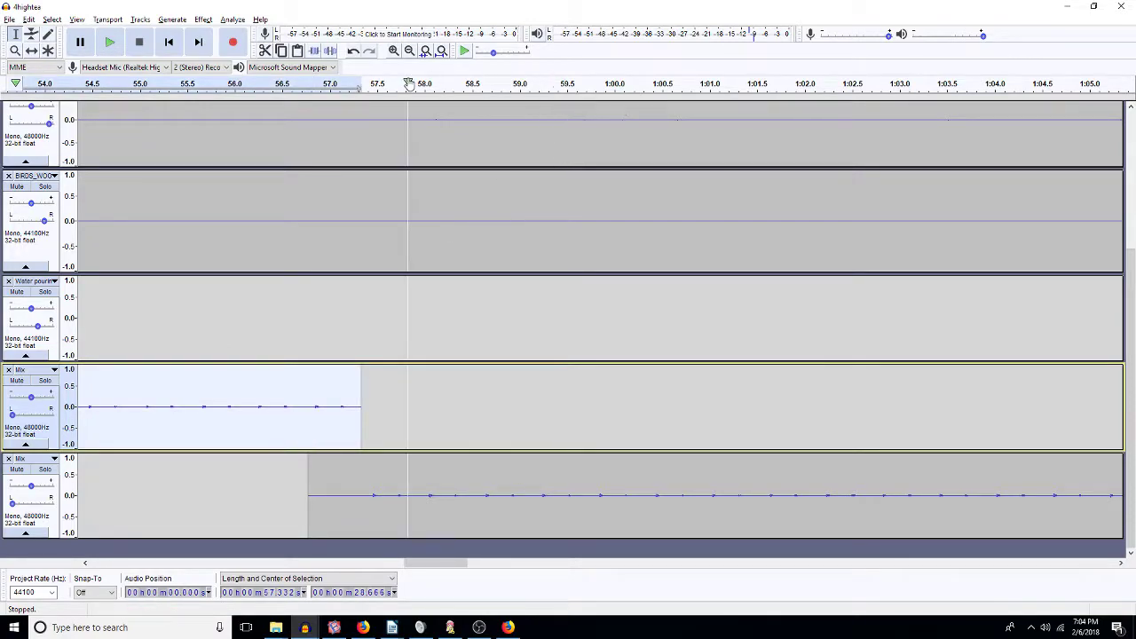
click(441, 52)
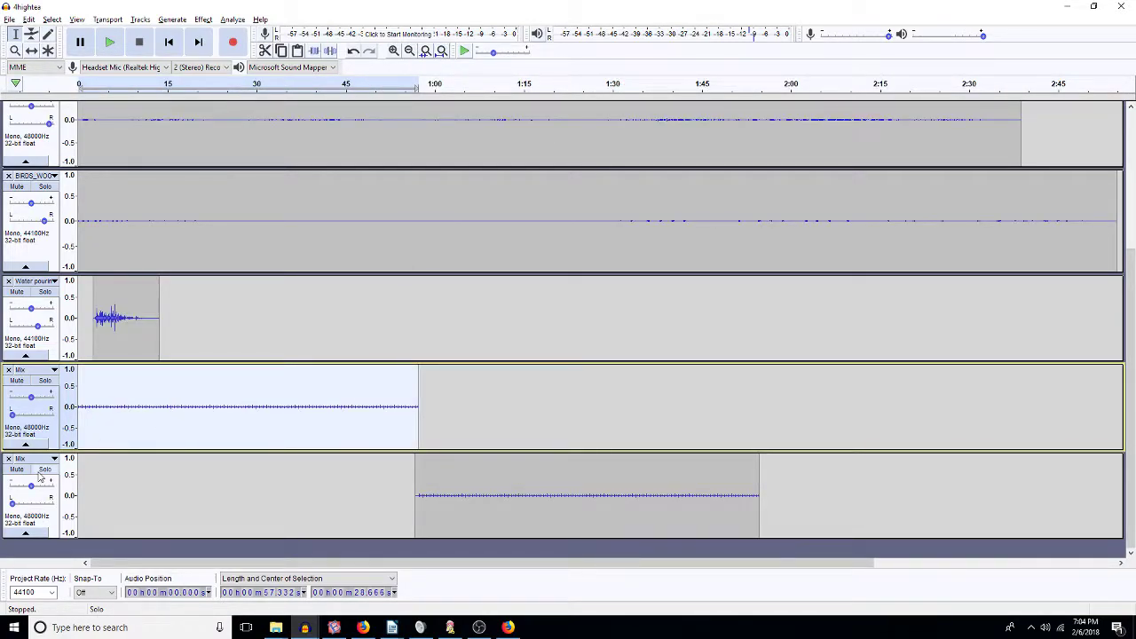
drag(11, 416, 31, 415)
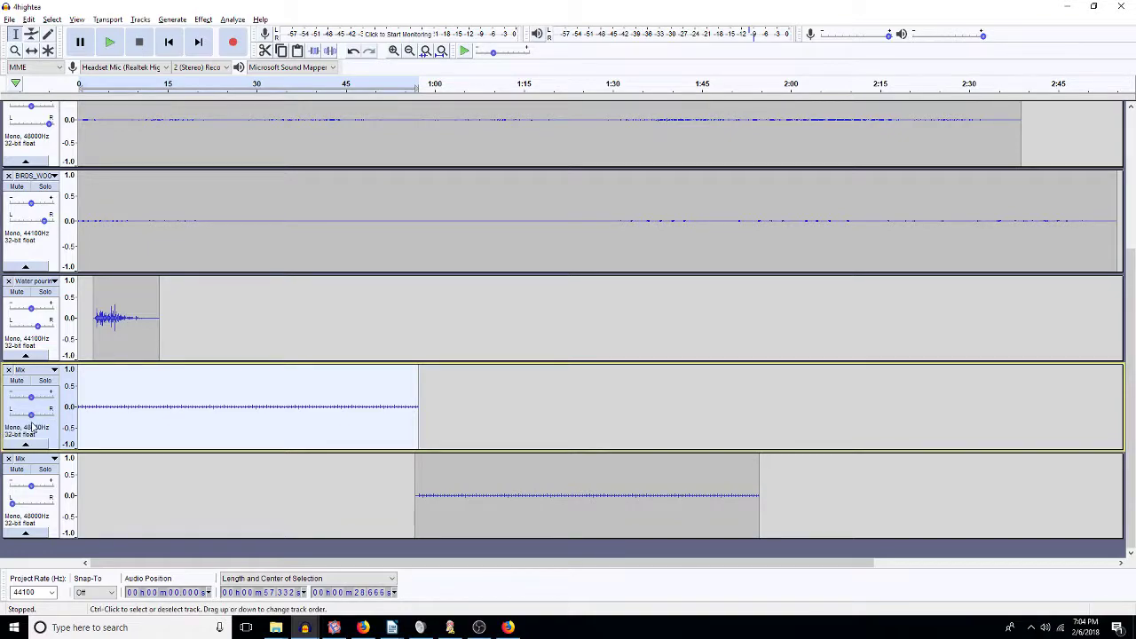
drag(11, 504, 31, 504)
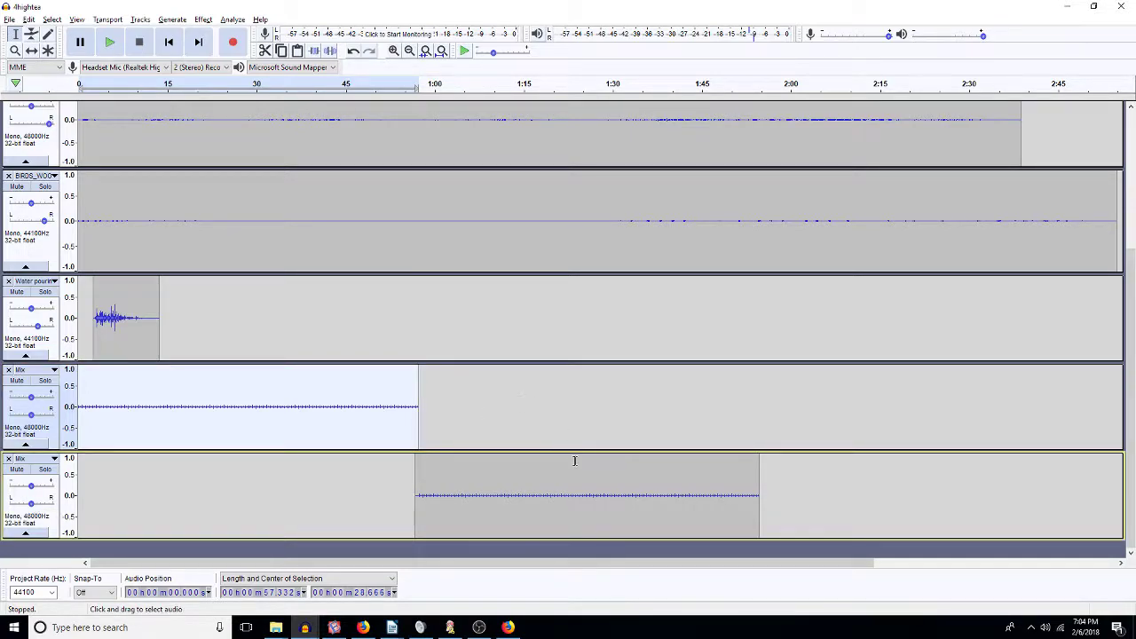
Step: Mix and render the two Mix tracks into a single track and pan it fully to the left channel
click(814, 480)
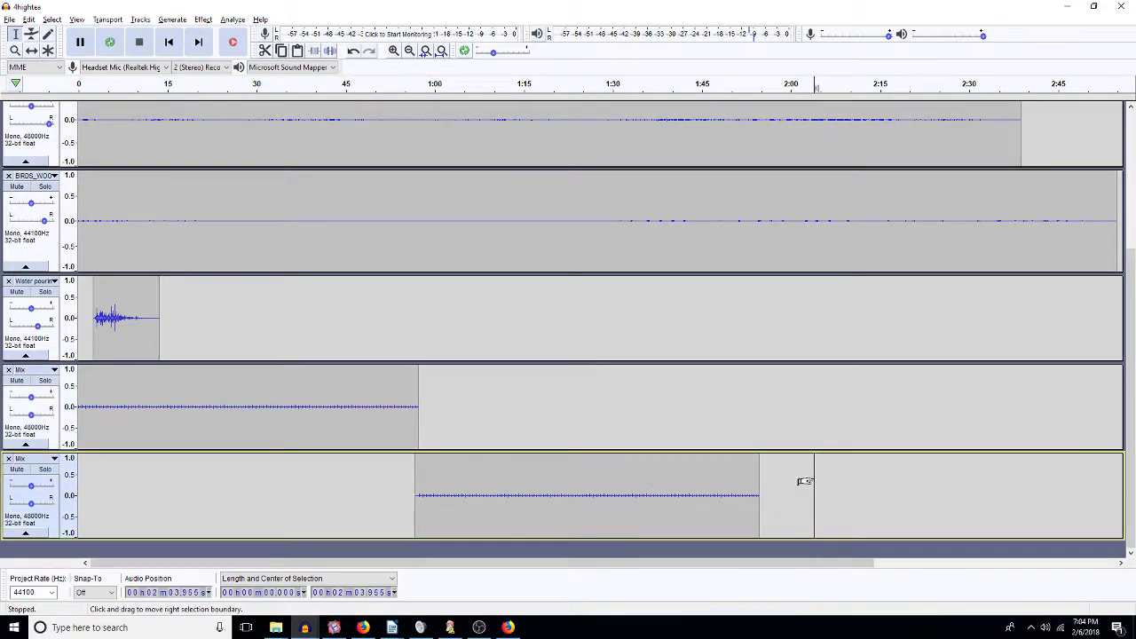
key(shift+Up)
key(shift+Home)
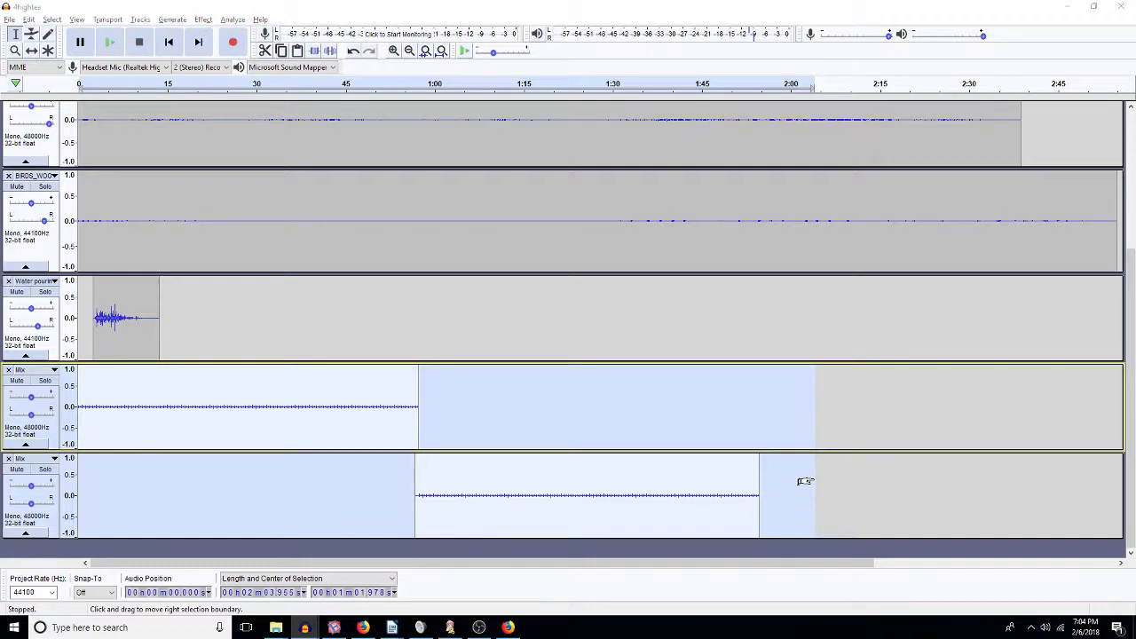
drag(31, 415, 12, 416)
Step: Play the closing dialogue from about 1:17.921, just before hermione's last two speeches
scroll(521, 304, up, 4)
scroll(521, 305, down, 2)
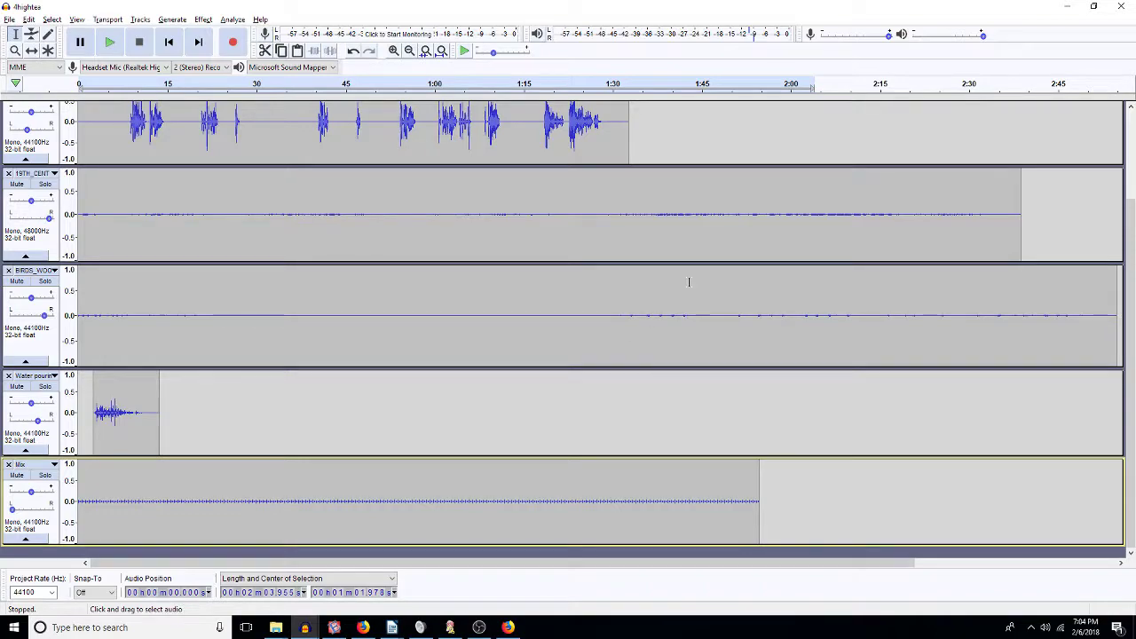
scroll(813, 203, up, 2)
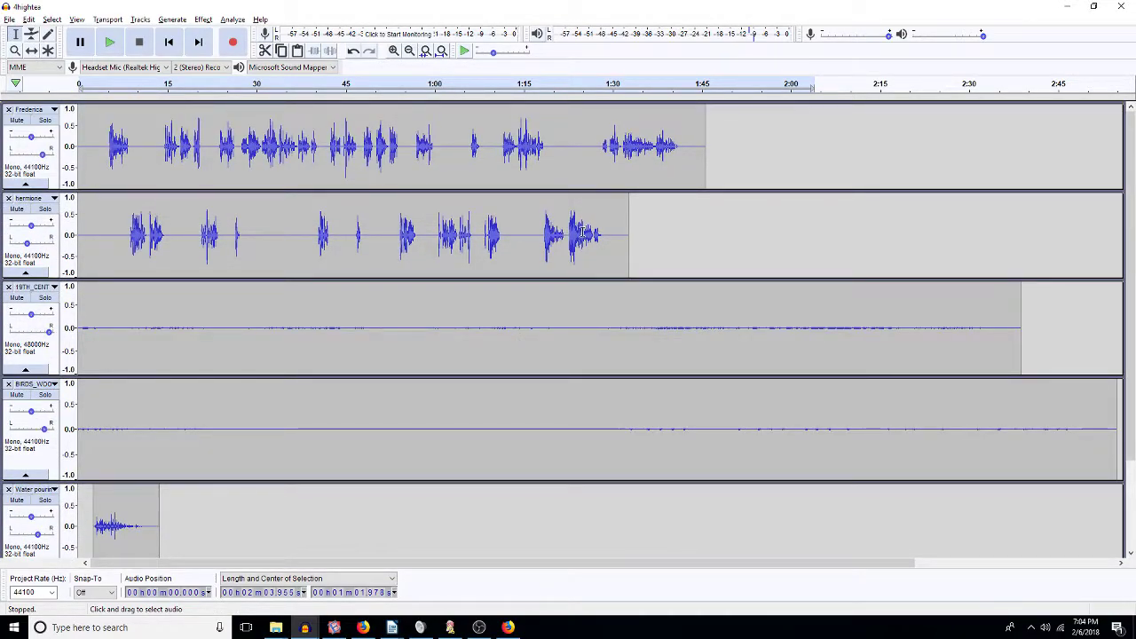
click(554, 253)
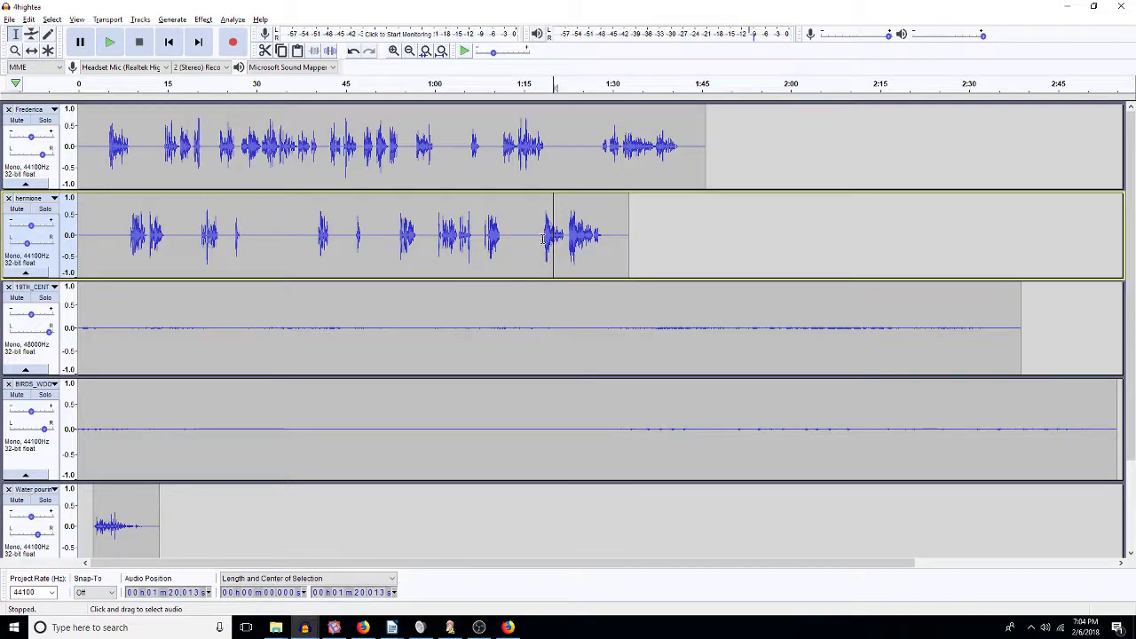
click(540, 241)
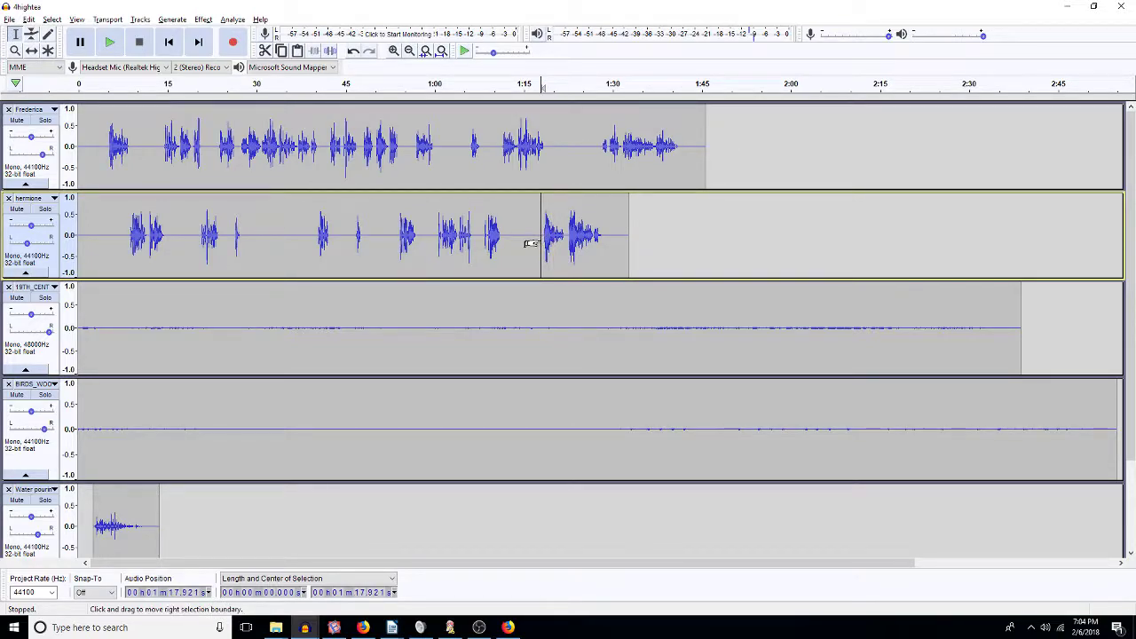
key(space)
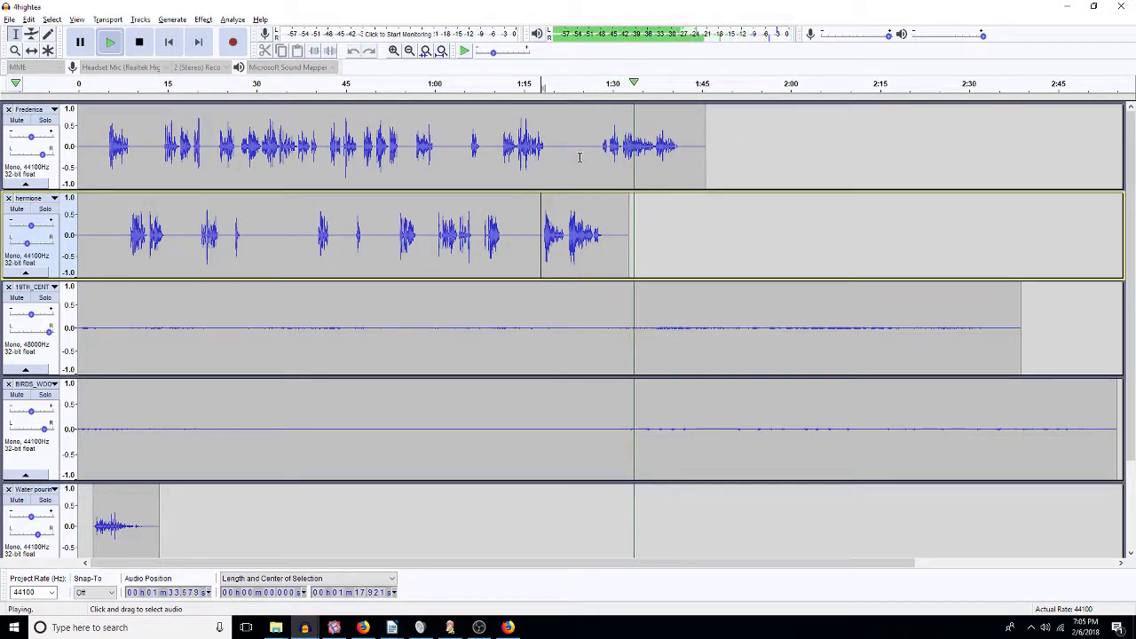
Step: Amplify Frederica's closing lines, from about 1:27.6 to 1:41.4, by 3 dB
drag(599, 152, 680, 162)
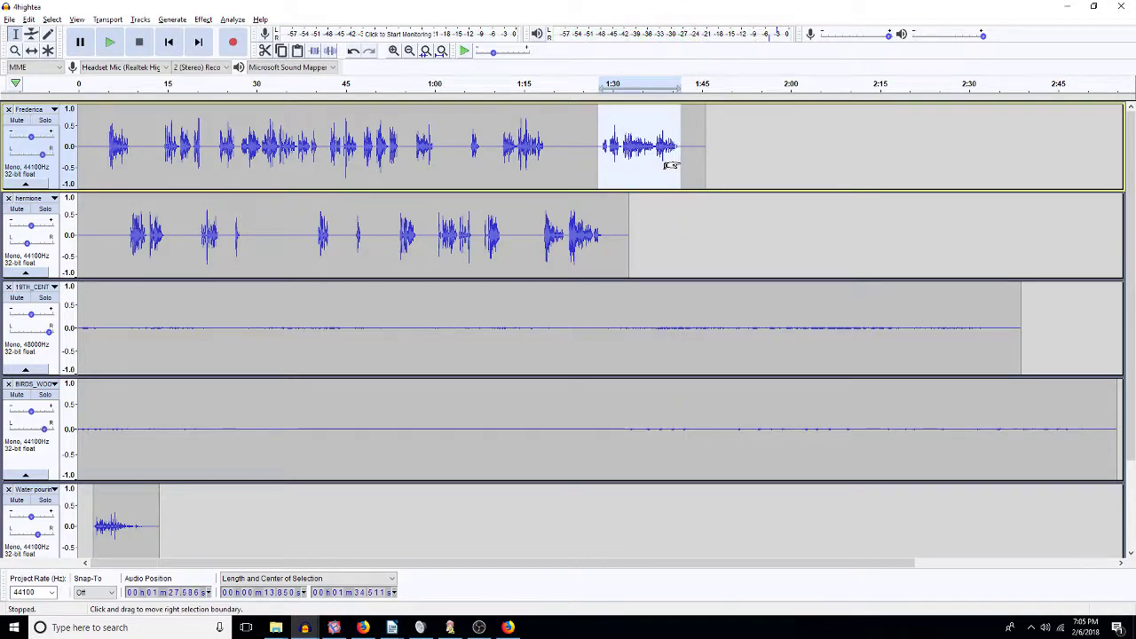
key(ctrl+shift+a)
text(3)
key(Return)
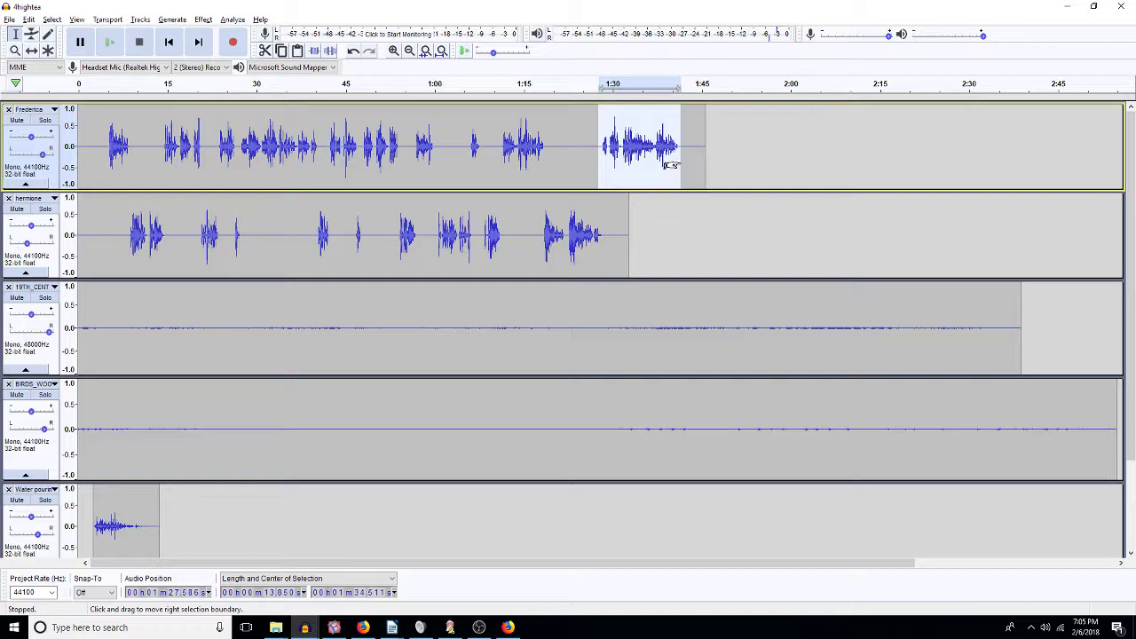
key(ctrl+shift+c)
key(Escape)
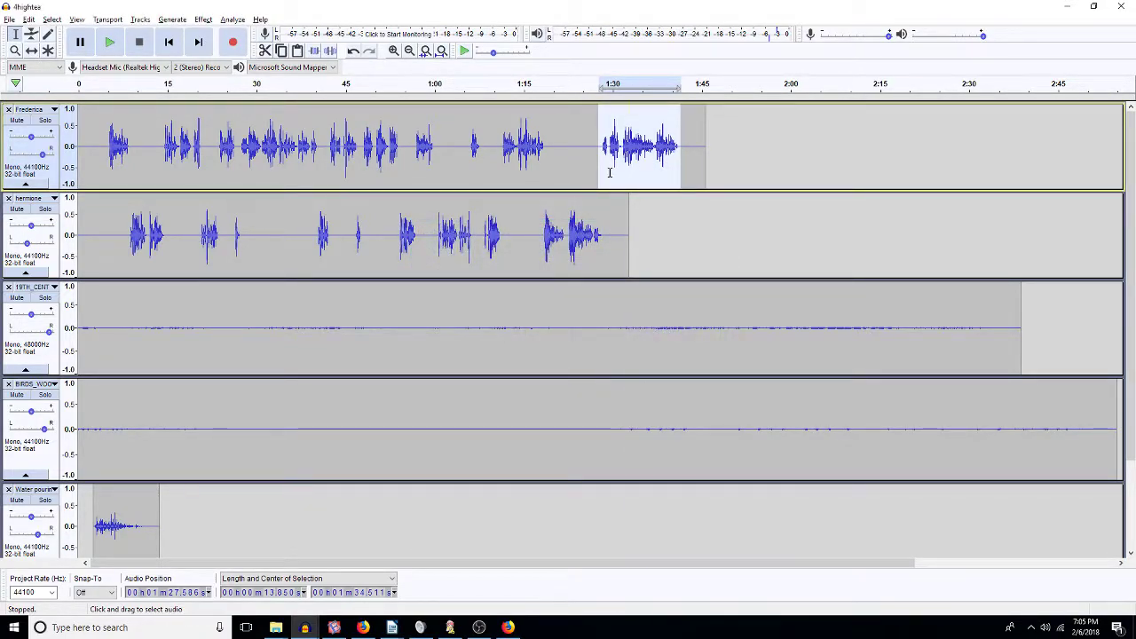
click(560, 161)
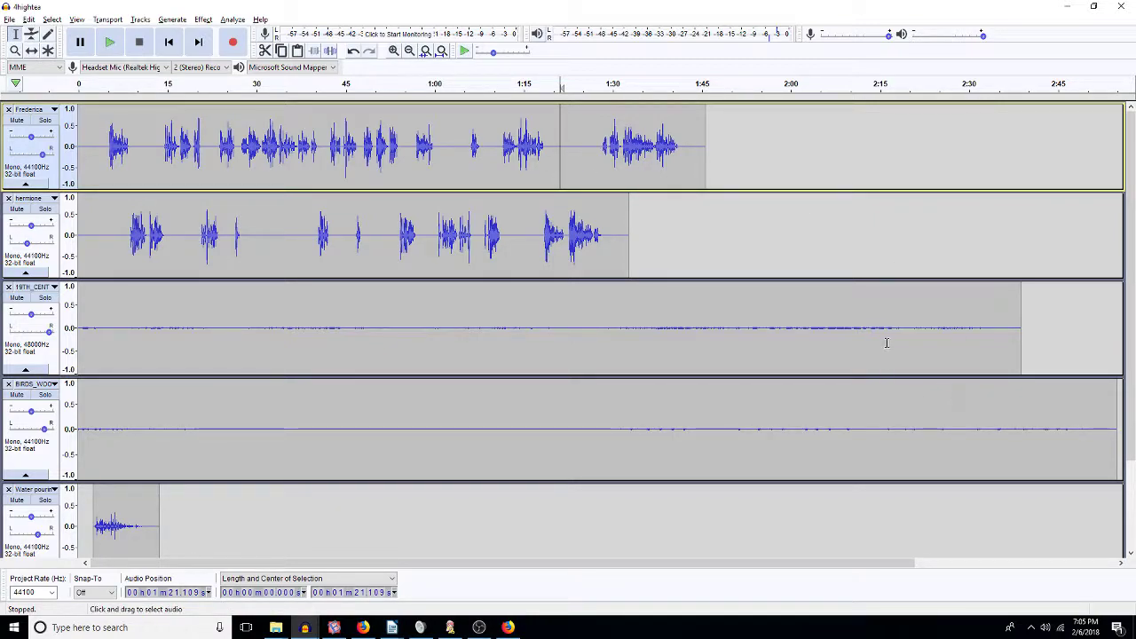
Step: Delete the 19TH_CENT and BIRDS_WOO audio from about 1:52.596 to the end
drag(748, 298, 1132, 449)
key(Delete)
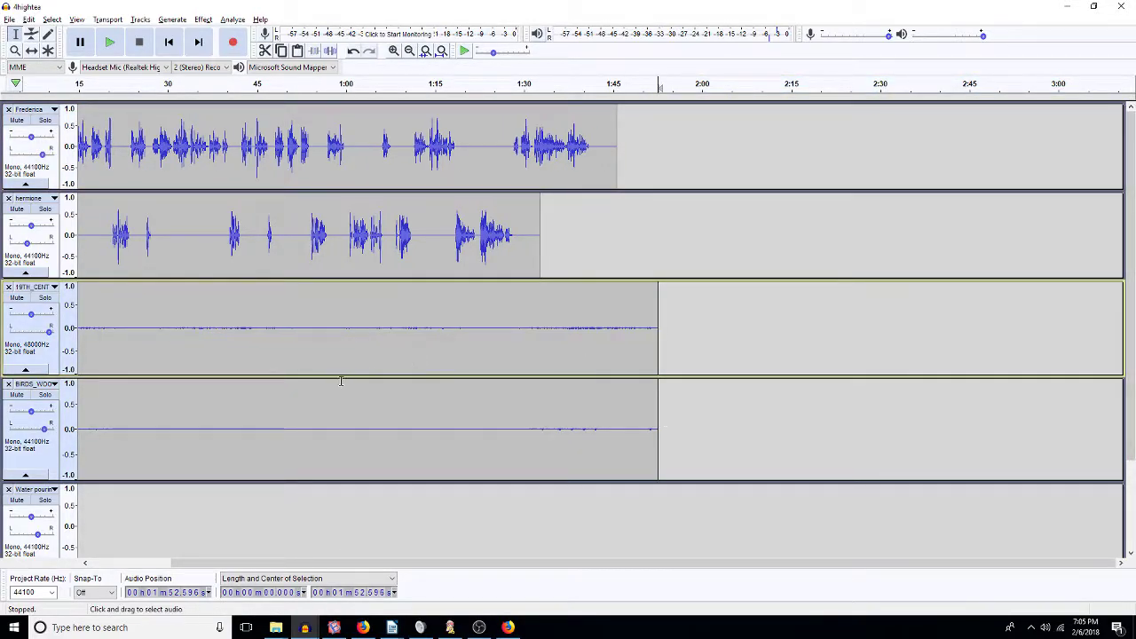
scroll(449, 513, down, 2)
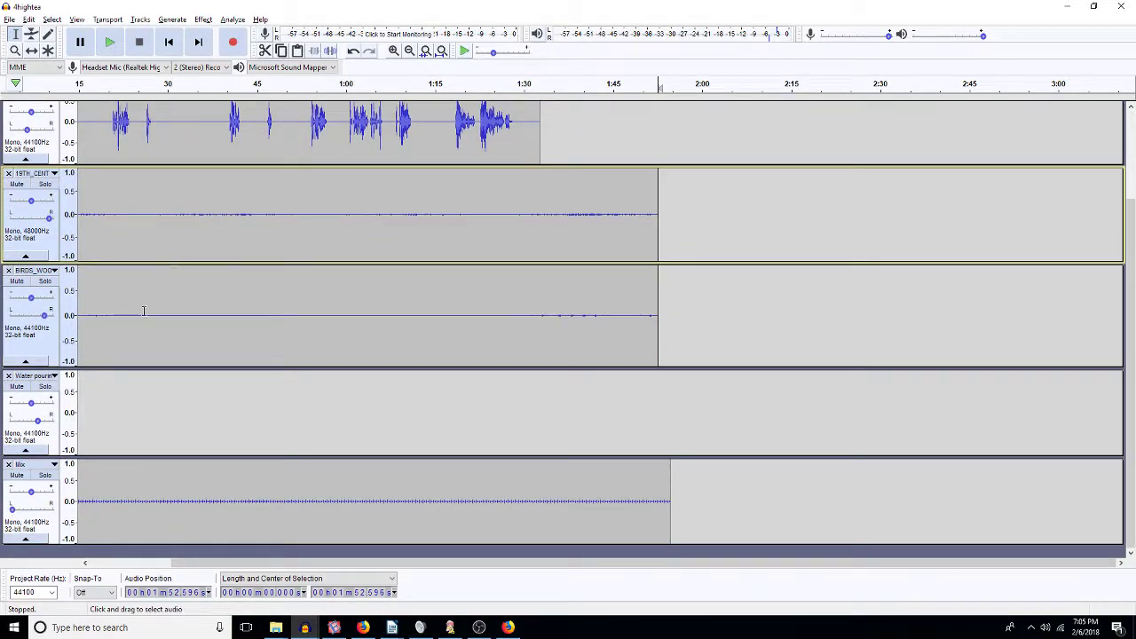
click(441, 51)
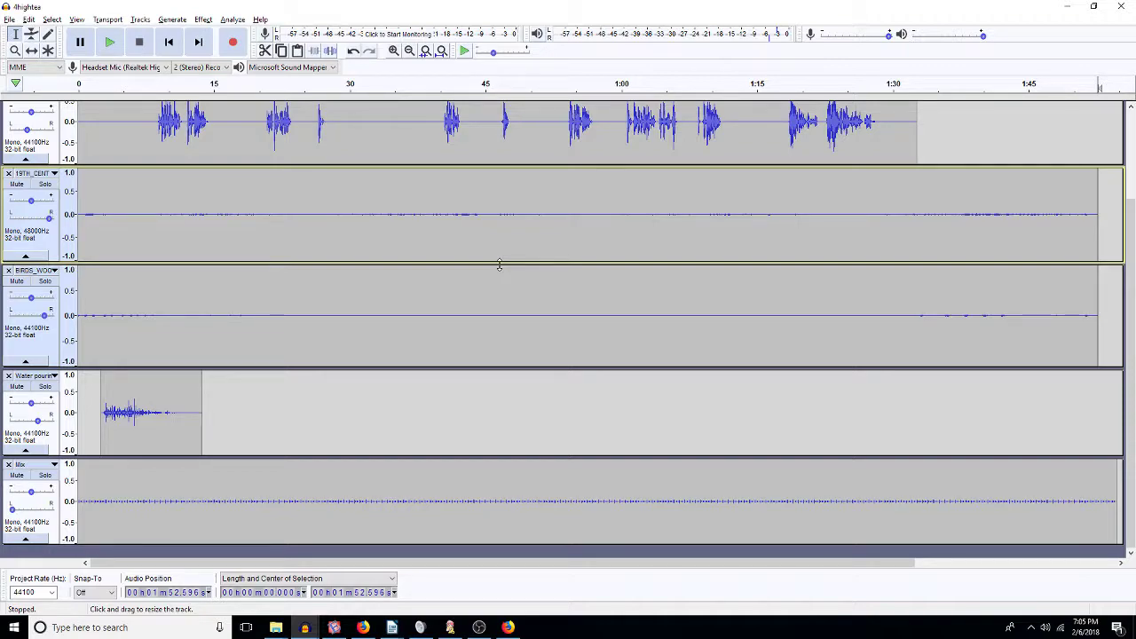
Step: Mix and render the Frederica and hermione tracks together into a new stereo track
scroll(846, 180, up, 2)
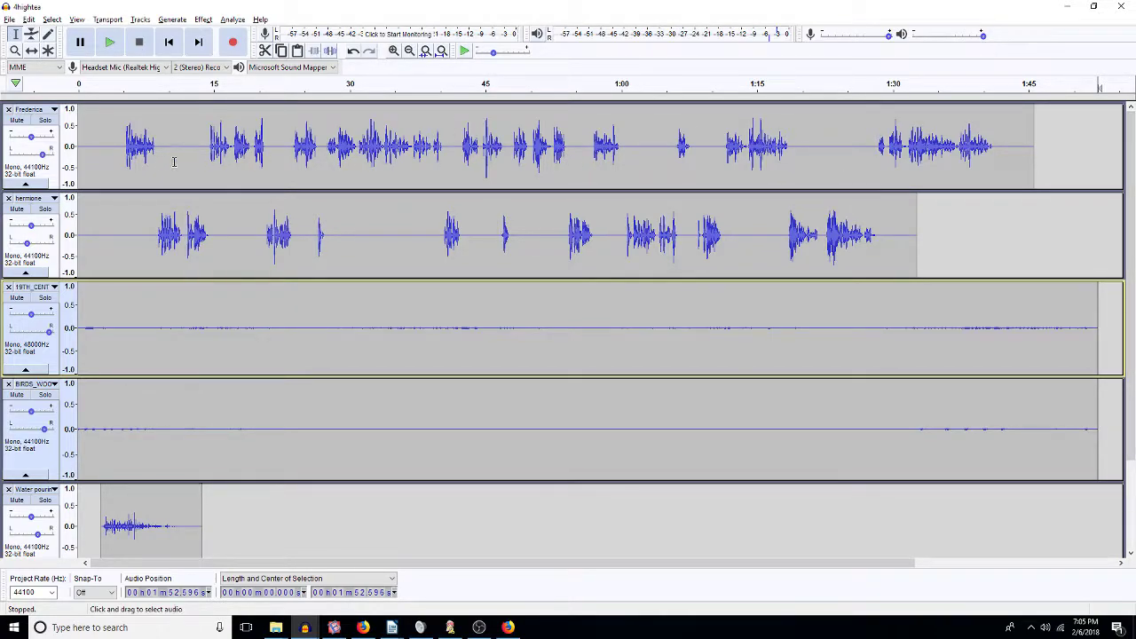
double_click(410, 159)
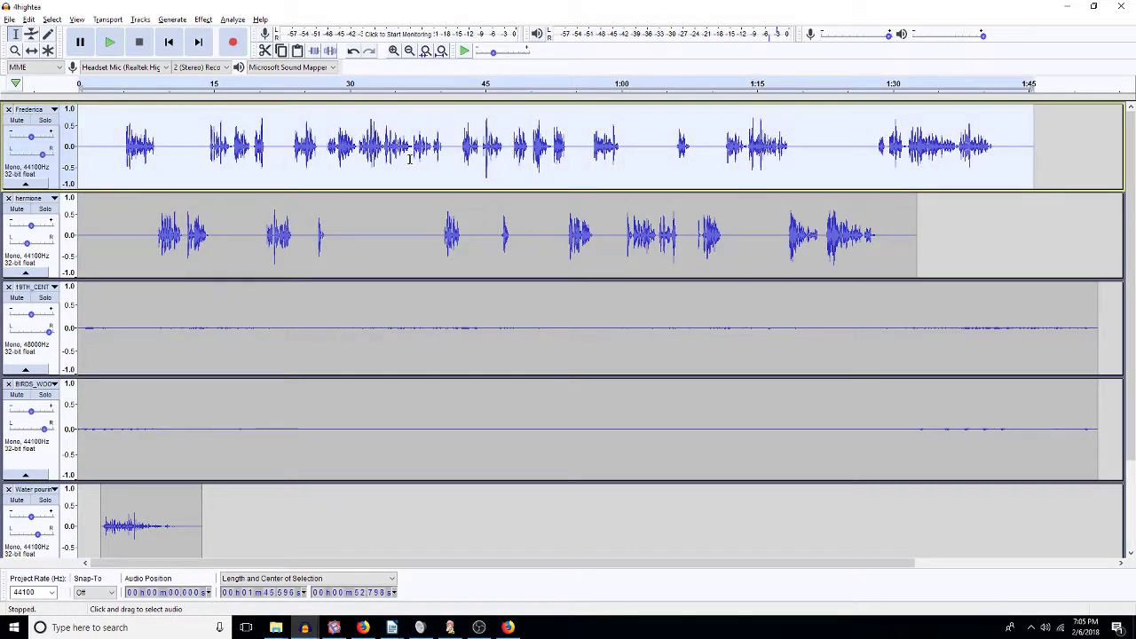
key(shift+Down)
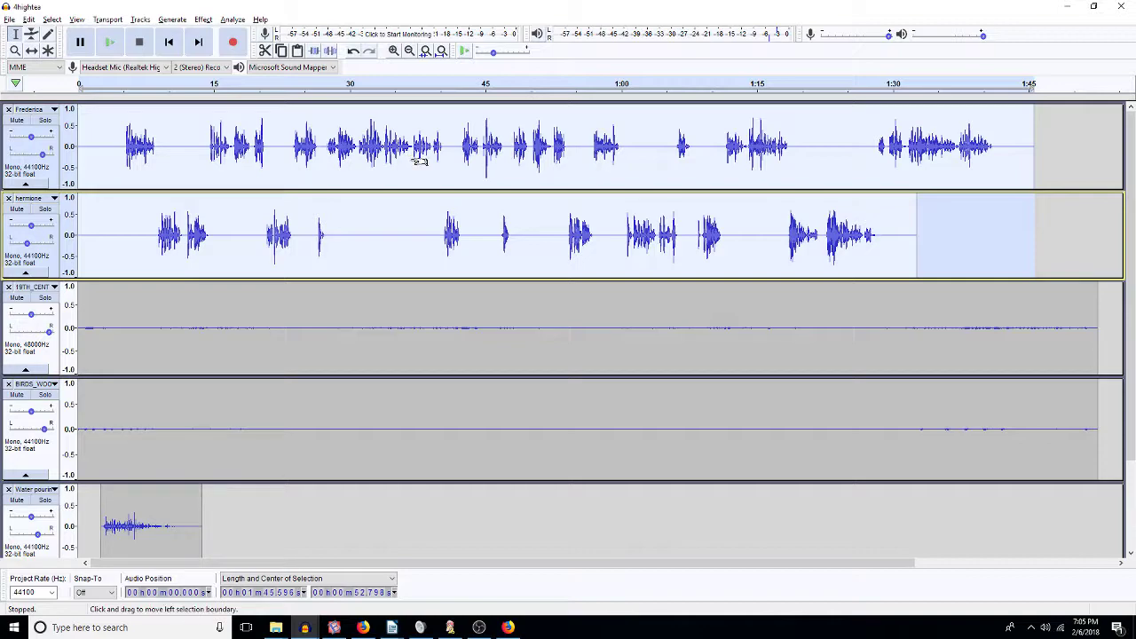
scroll(410, 159, down, 1)
key(ctrl+d)
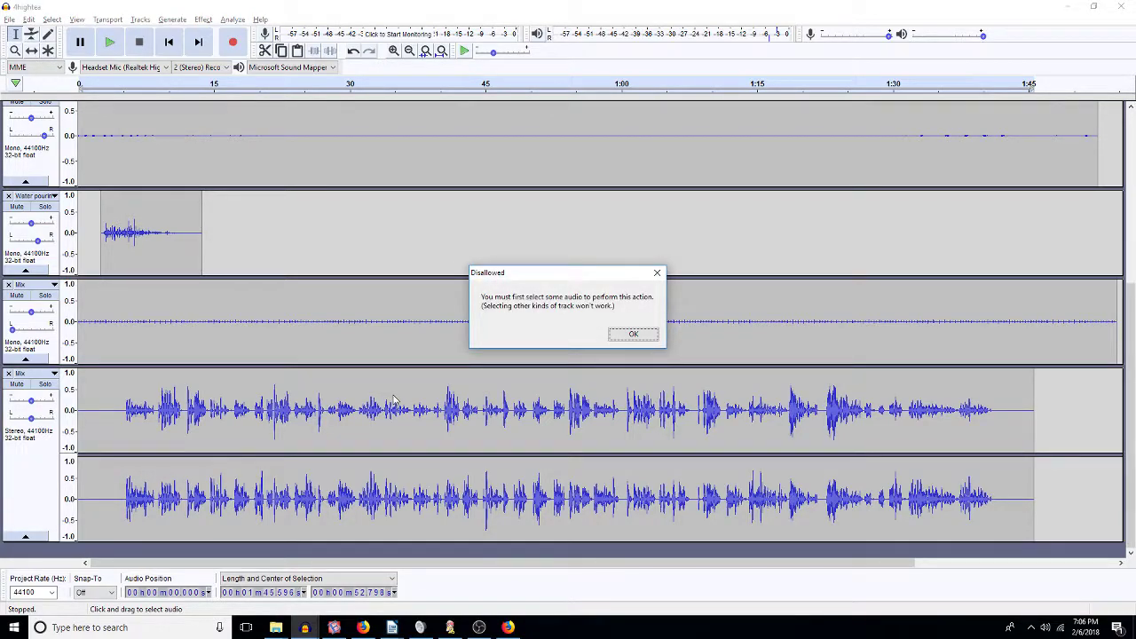
click(629, 336)
Step: Amplify the entire new stereo dialogue mix by -20 dB
double_click(540, 444)
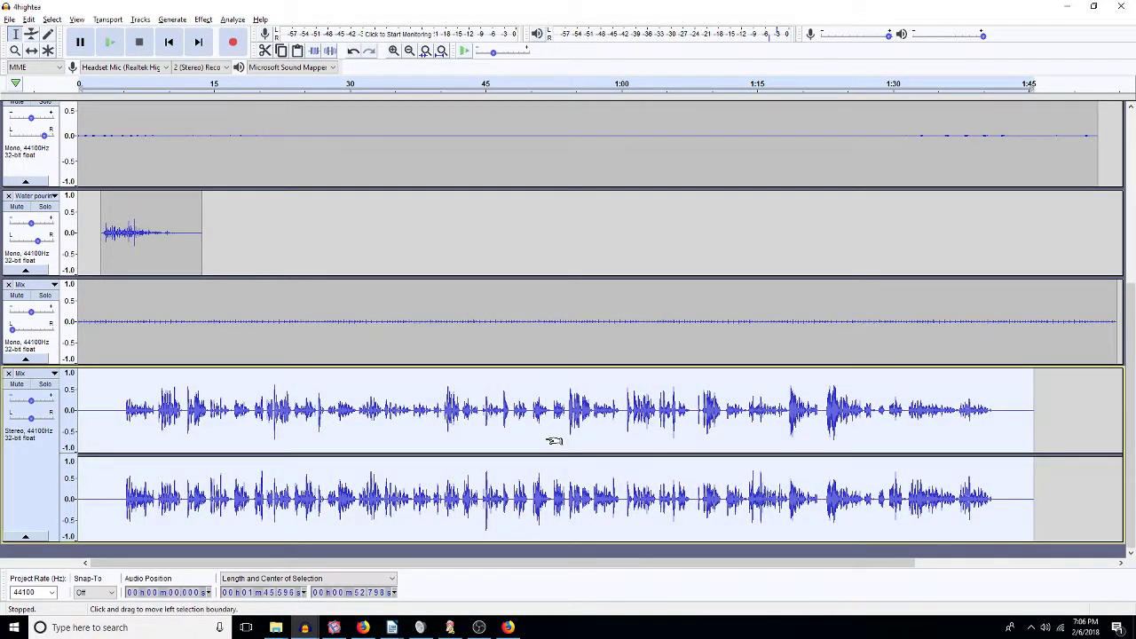
key(ctrl+r)
text(-20)
key(Return)
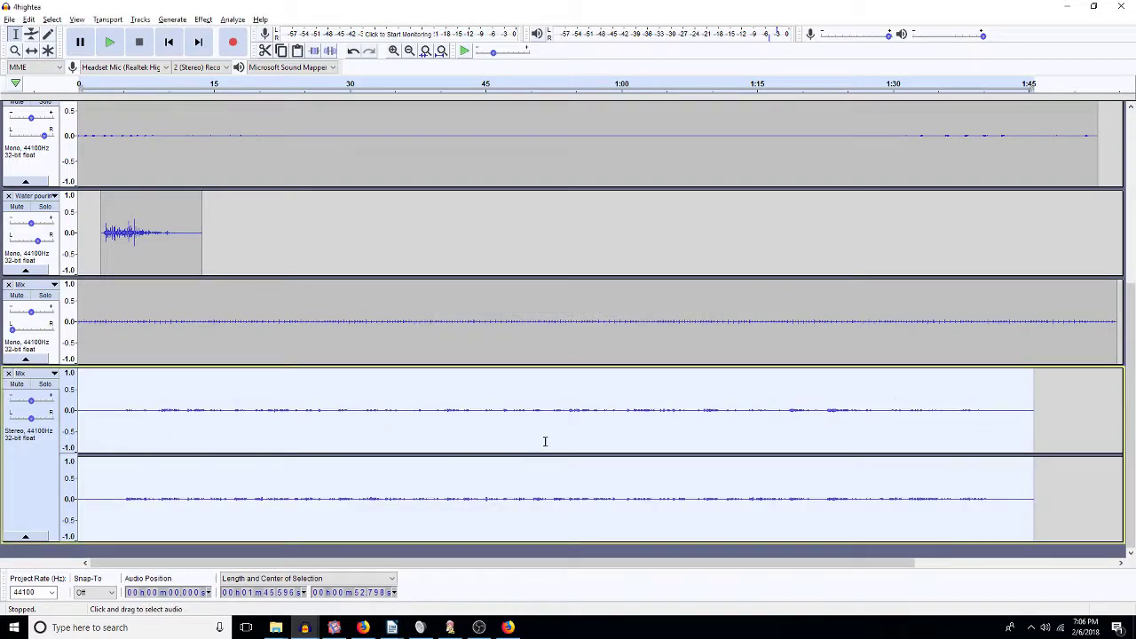
Step: Apply RoomMachine844 and a 1000 Hz low-pass filter with 6 dB rolloff to the stereo dialogue mix
key(ctrl+r)
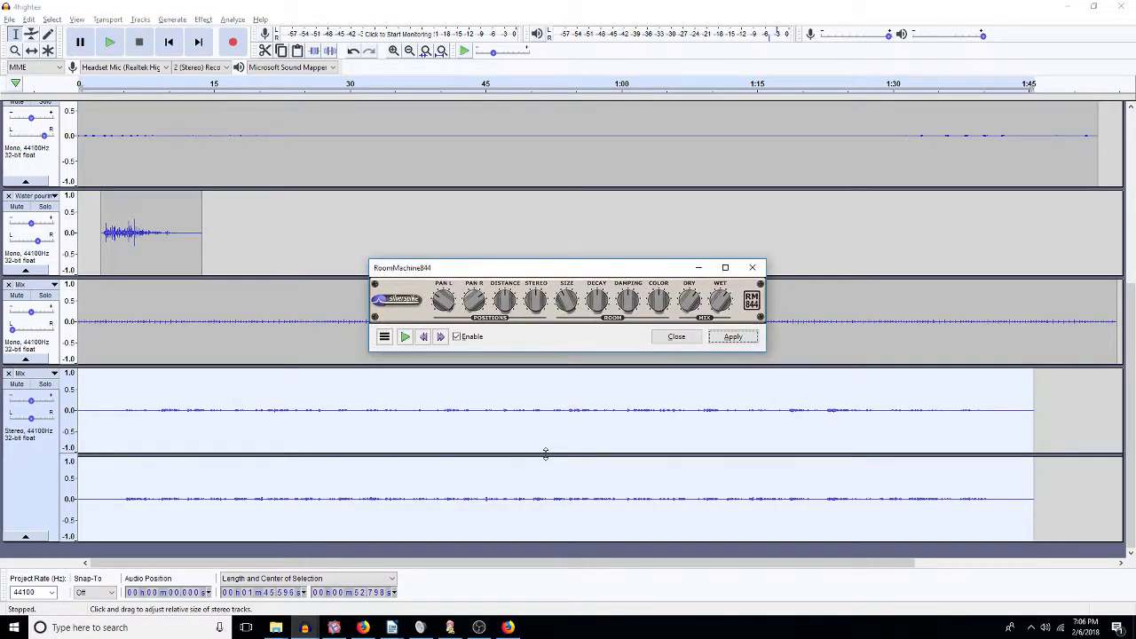
click(726, 340)
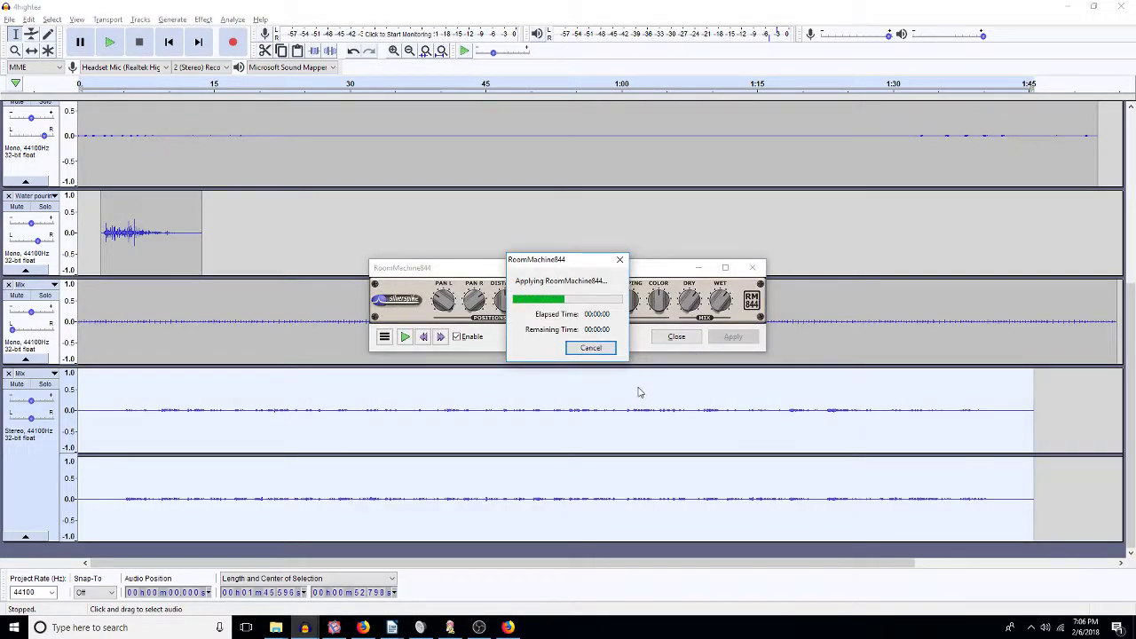
click(678, 337)
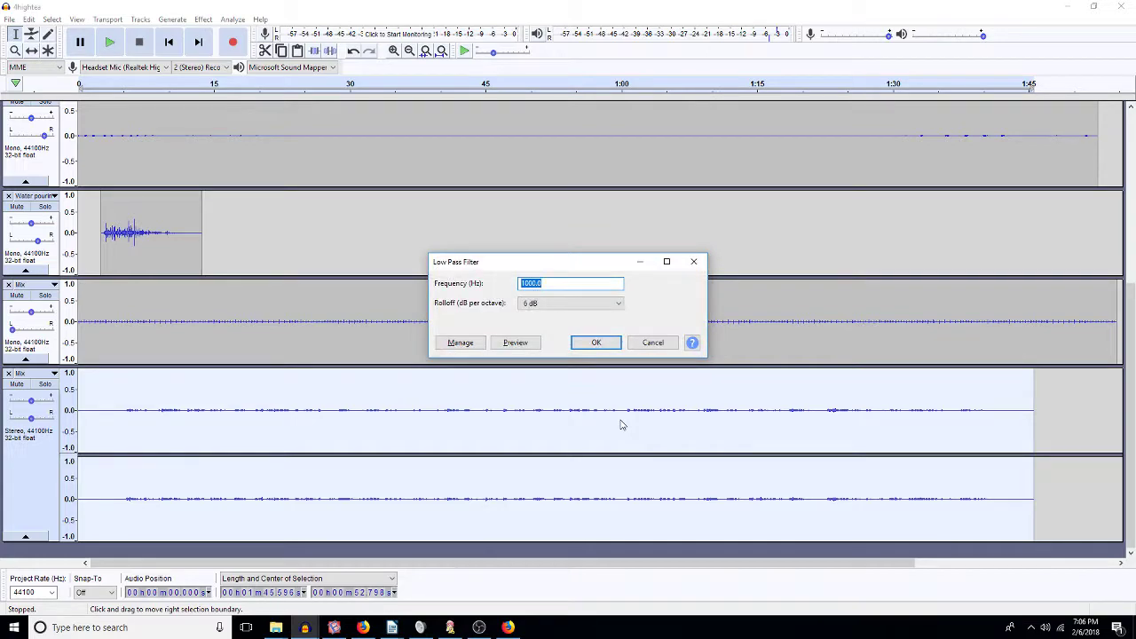
key(Escape)
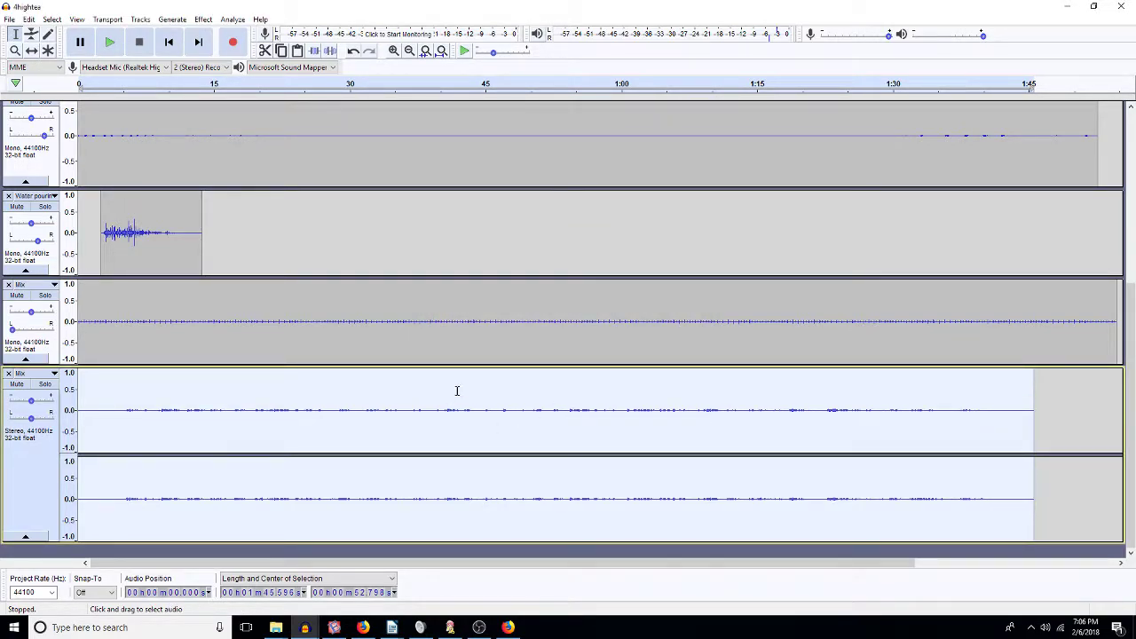
Step: Set the Solo button behaviour to Multi-track in the track behaviour preferences
click(1134, 186)
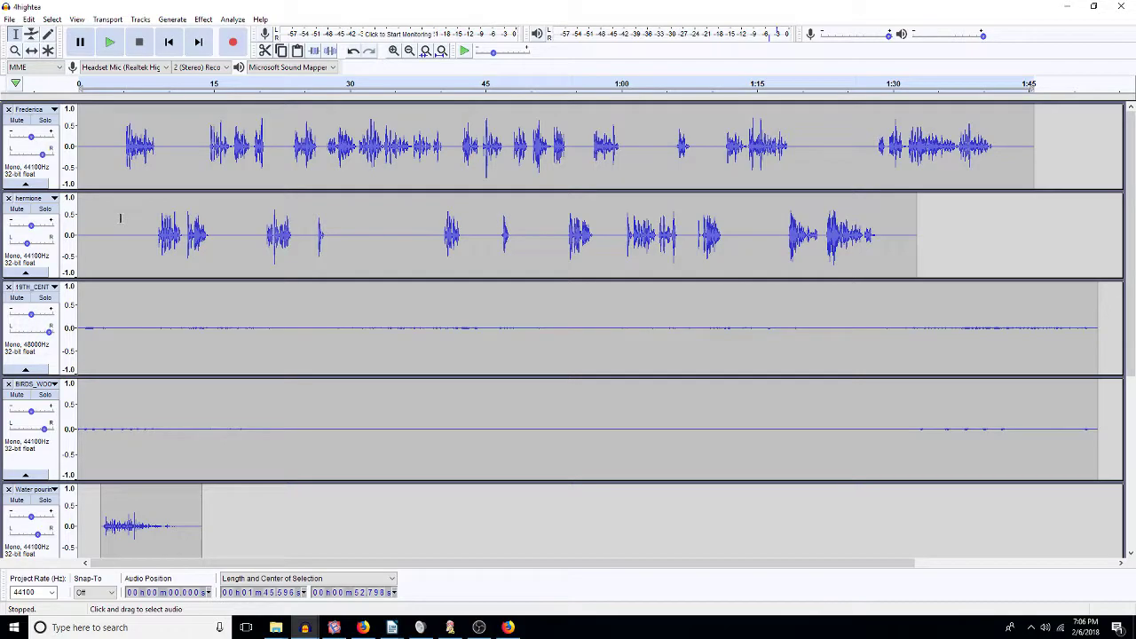
click(35, 18)
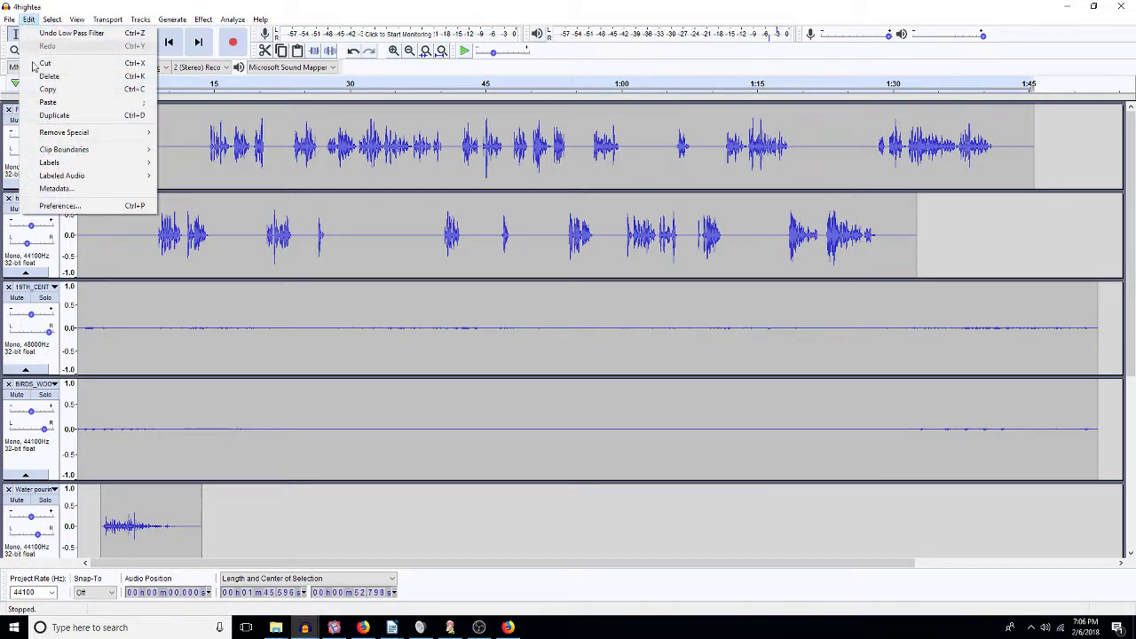
click(62, 210)
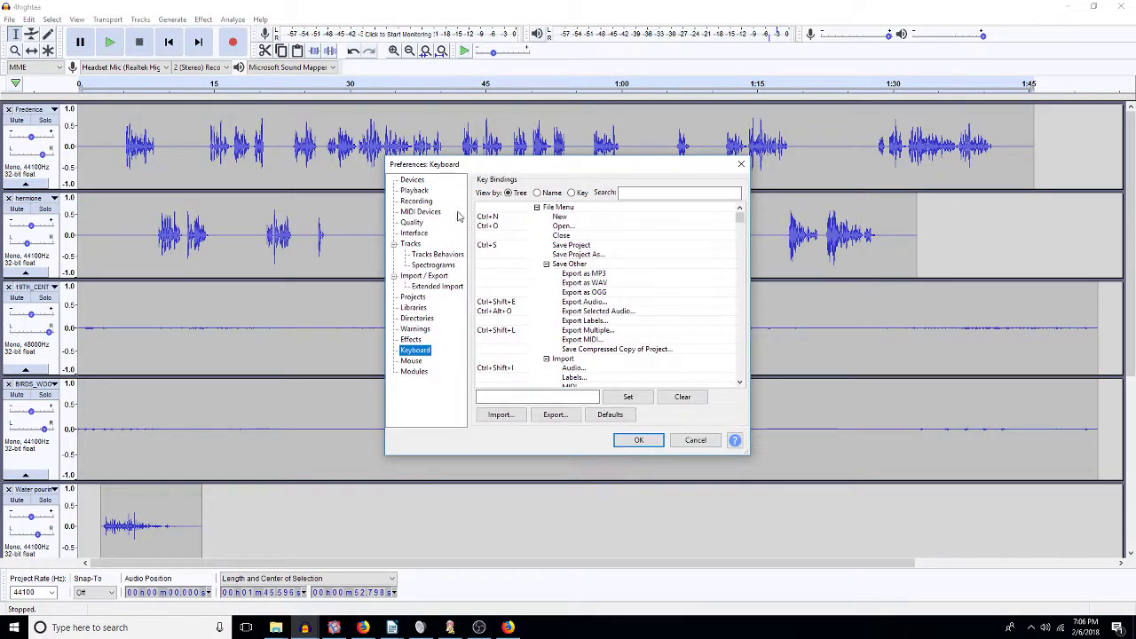
click(413, 244)
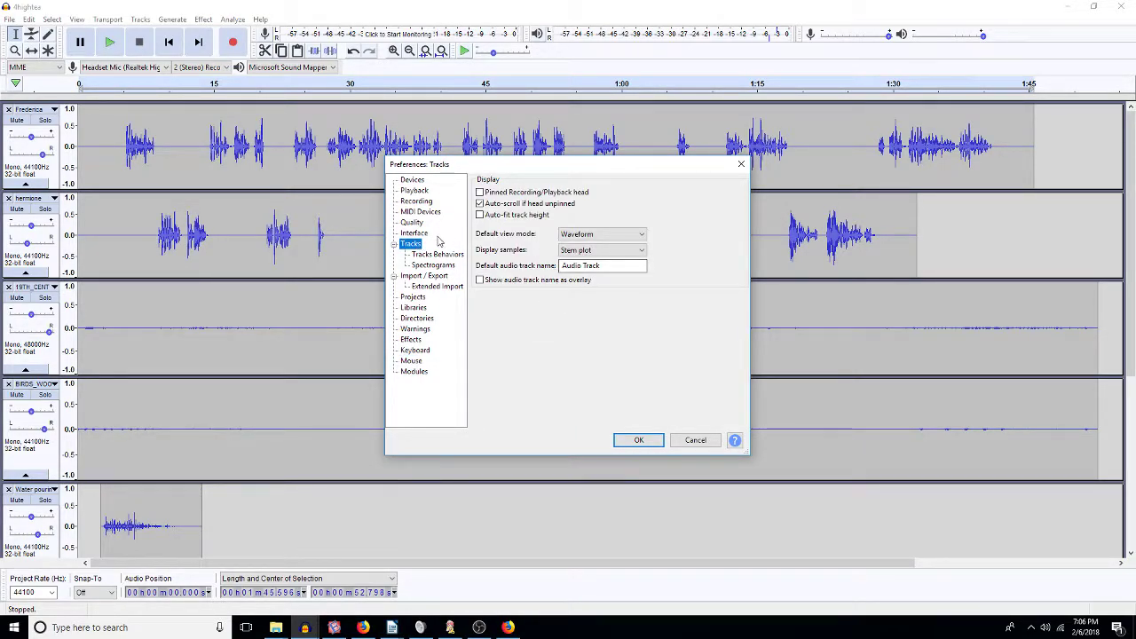
click(435, 254)
click(574, 280)
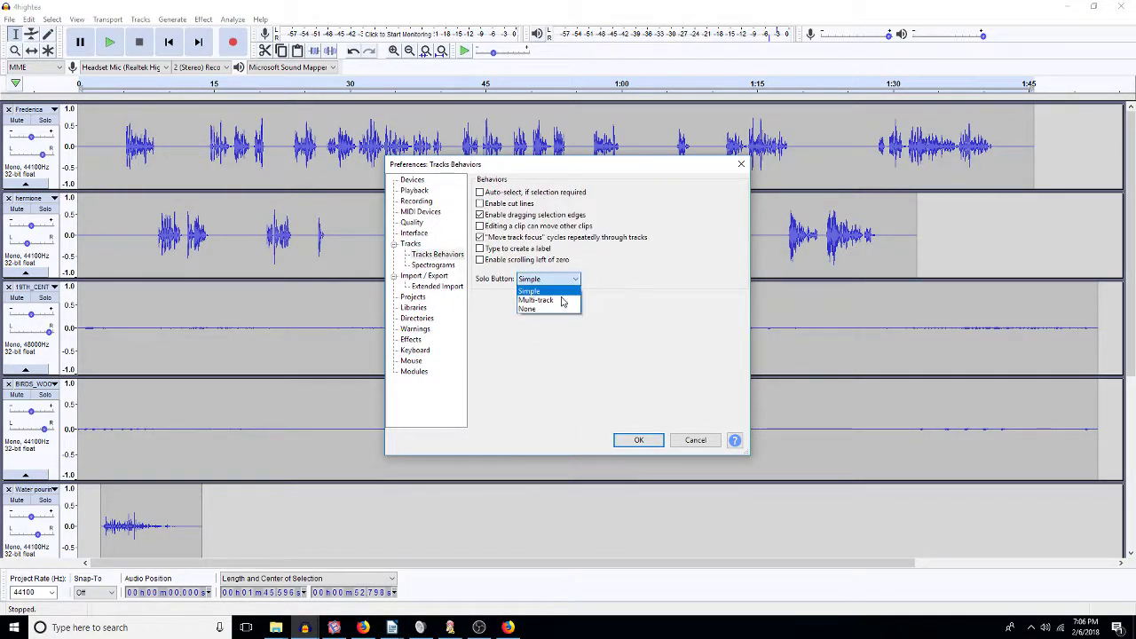
click(551, 301)
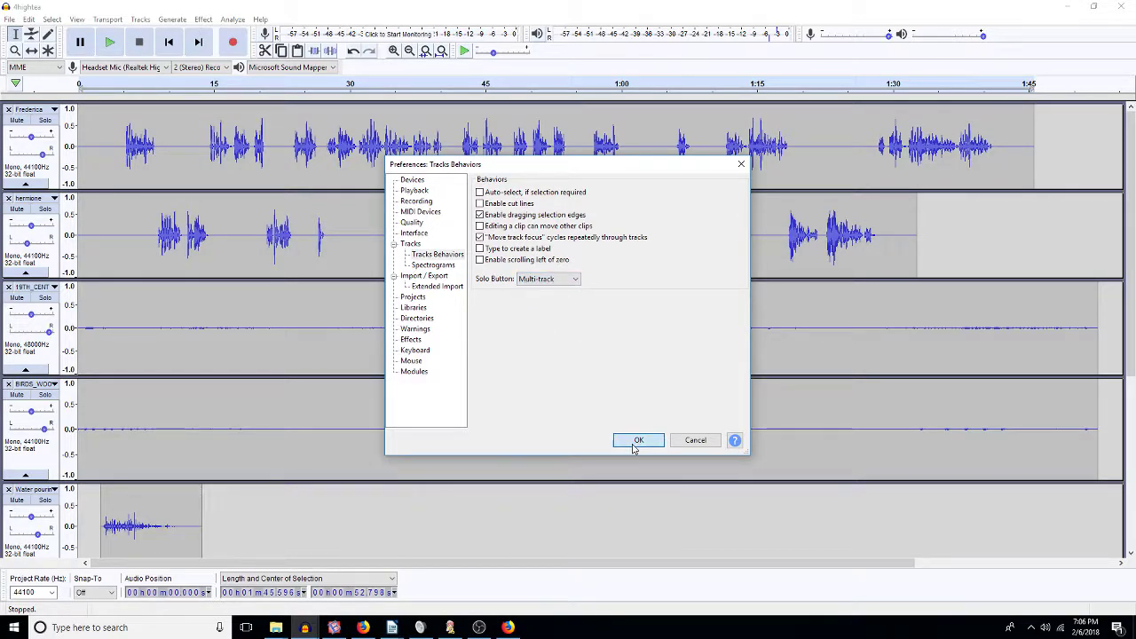
click(635, 445)
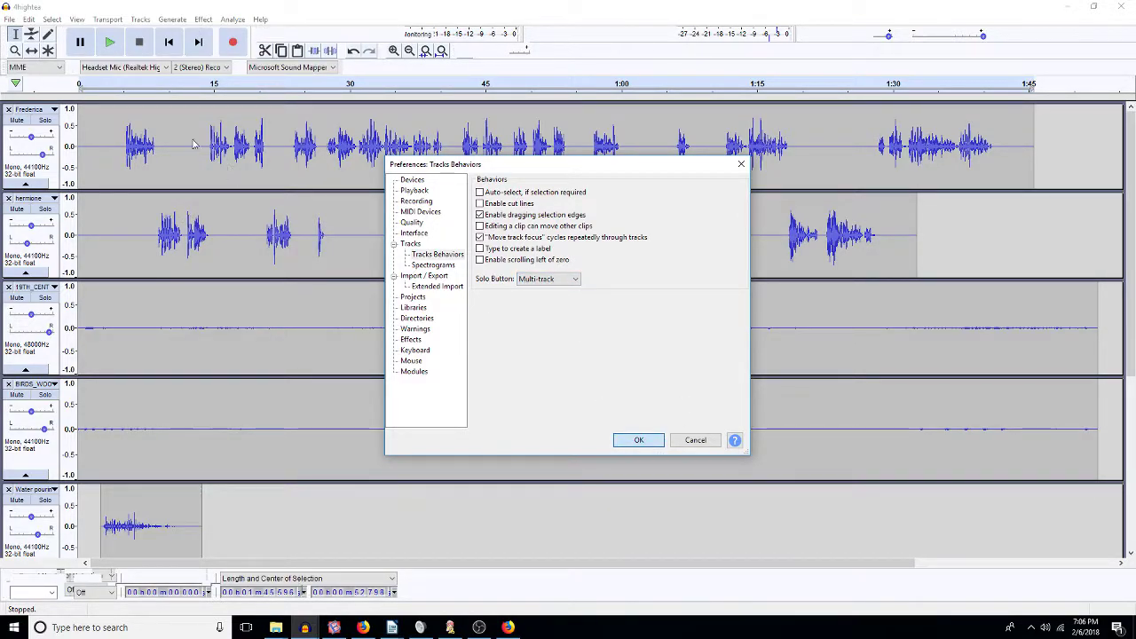
Step: Solo Frederica and hermione together, play them from about 5.883 s, and release both solos
click(45, 122)
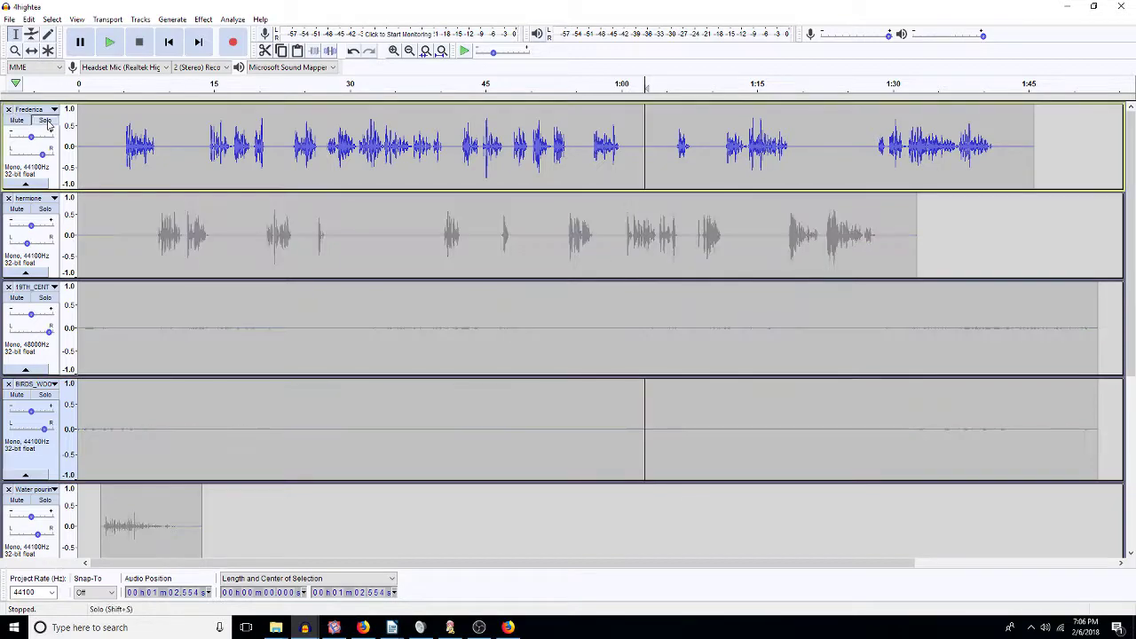
click(46, 210)
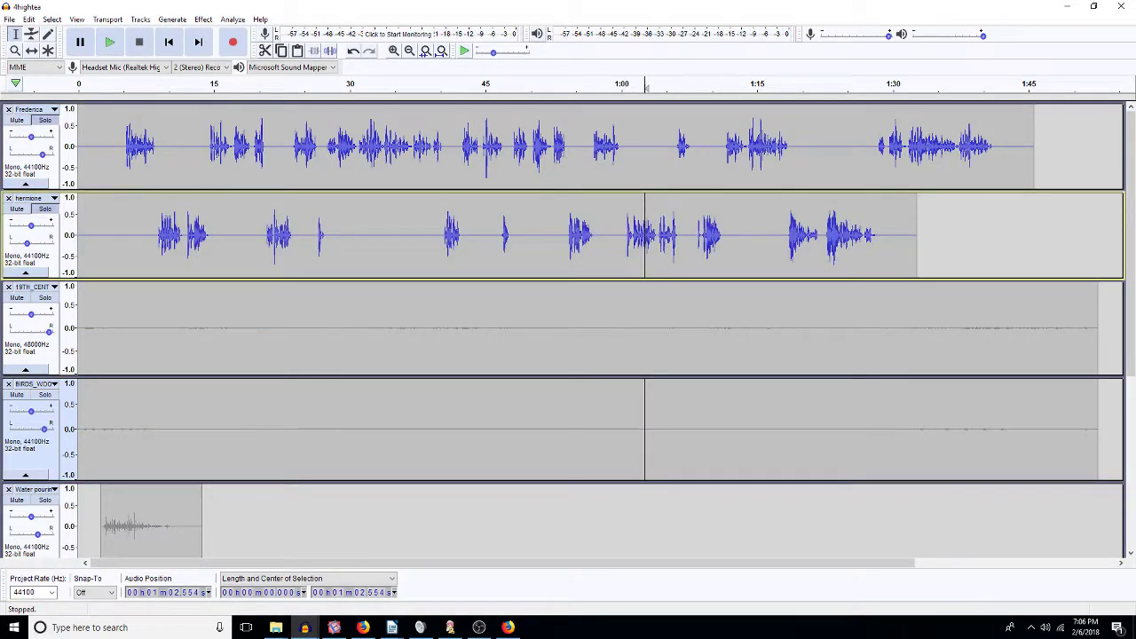
click(131, 147)
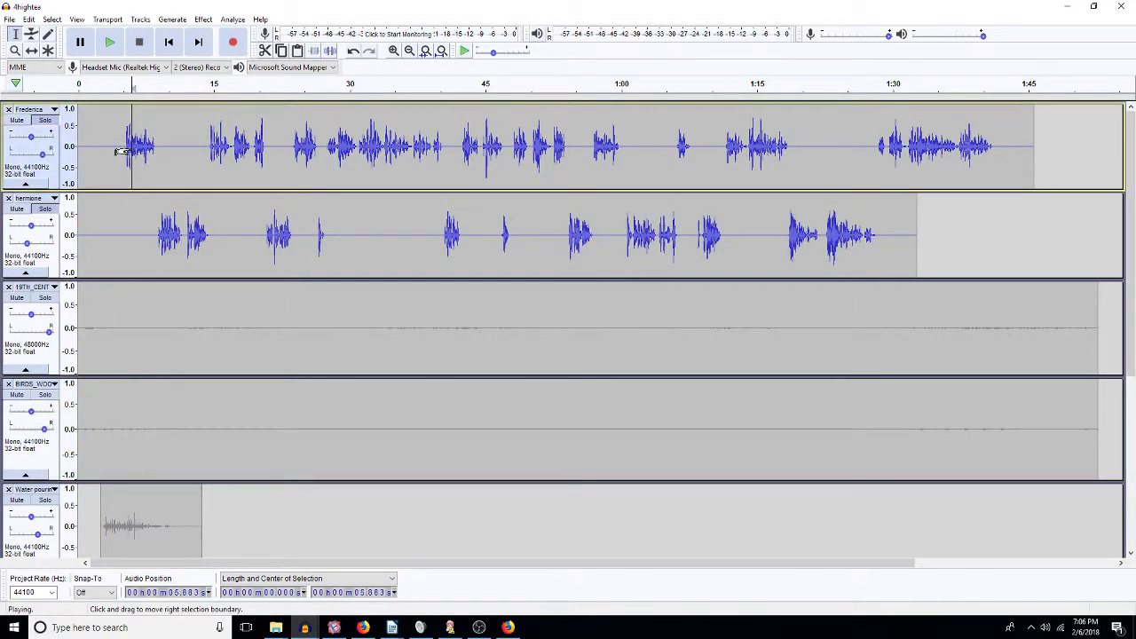
key(space)
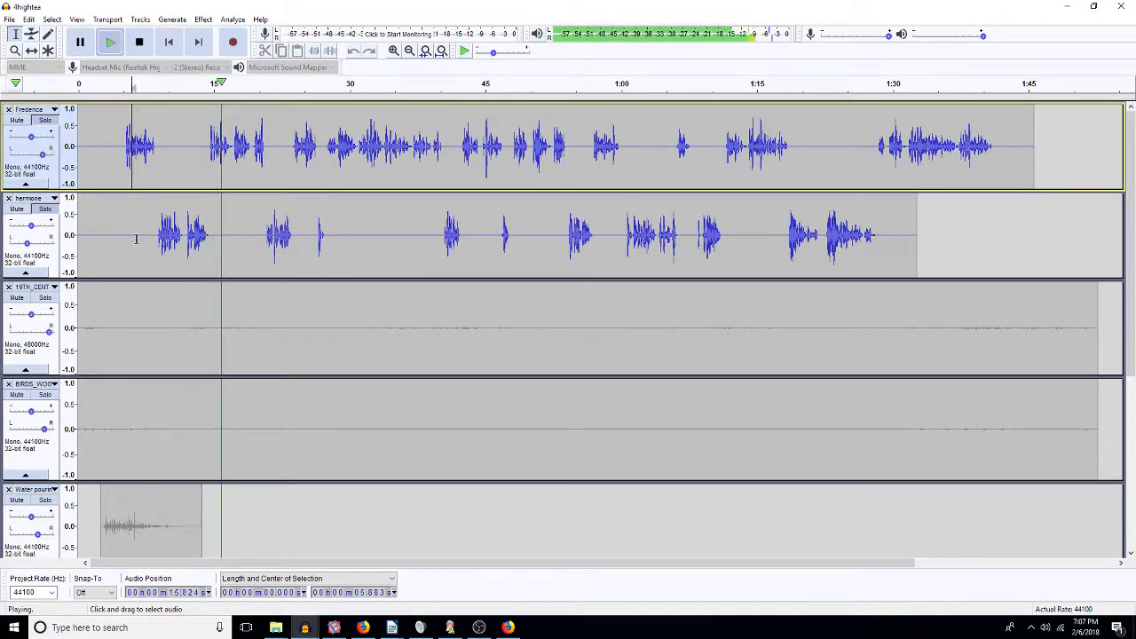
key(space)
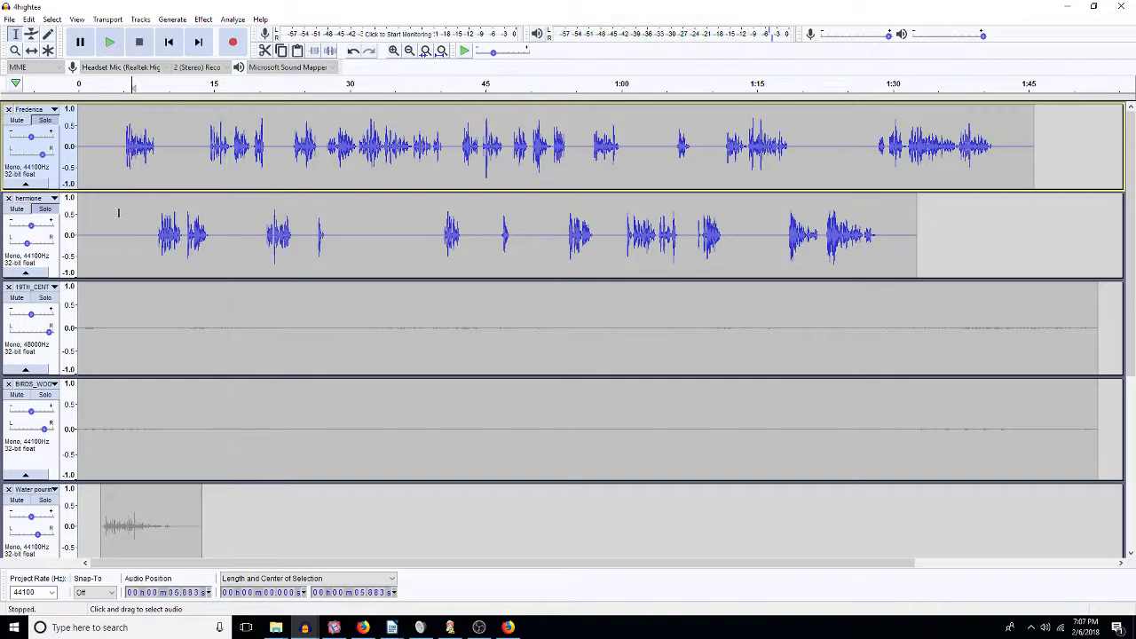
click(43, 122)
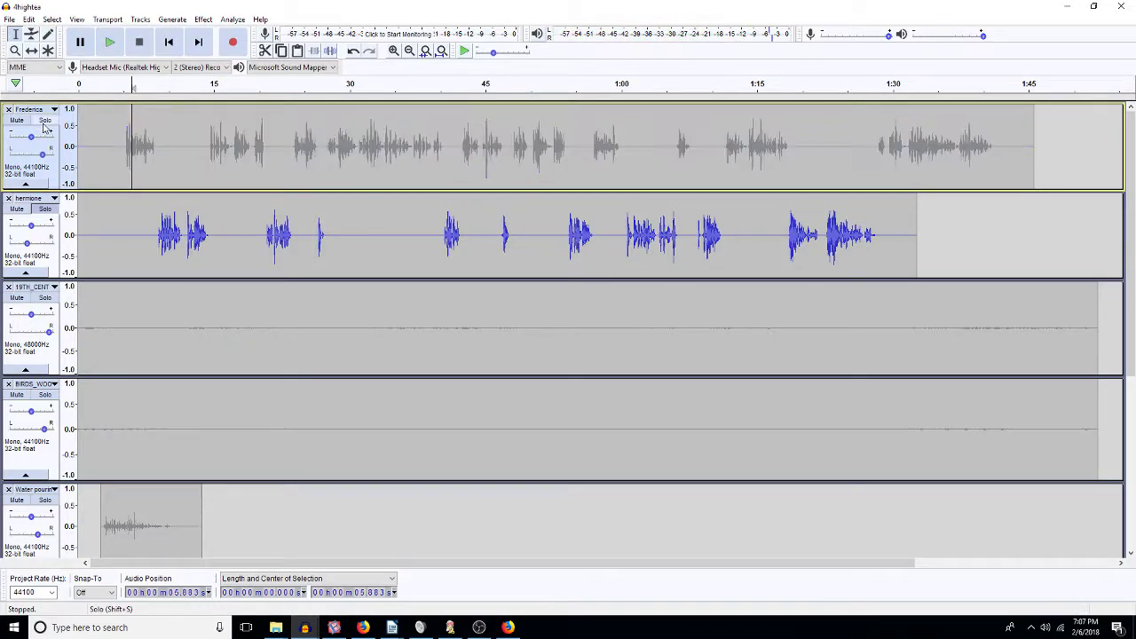
click(45, 209)
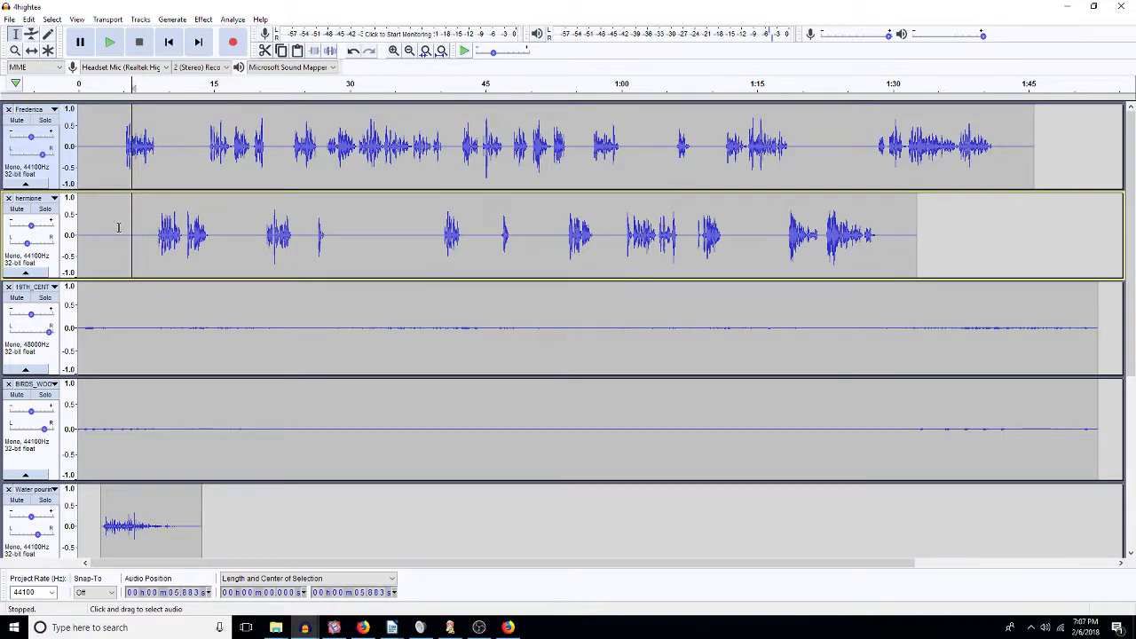
Step: Play the complete scene with all tracks from about 4.902 s through the closing dialogue
click(123, 231)
key(space)
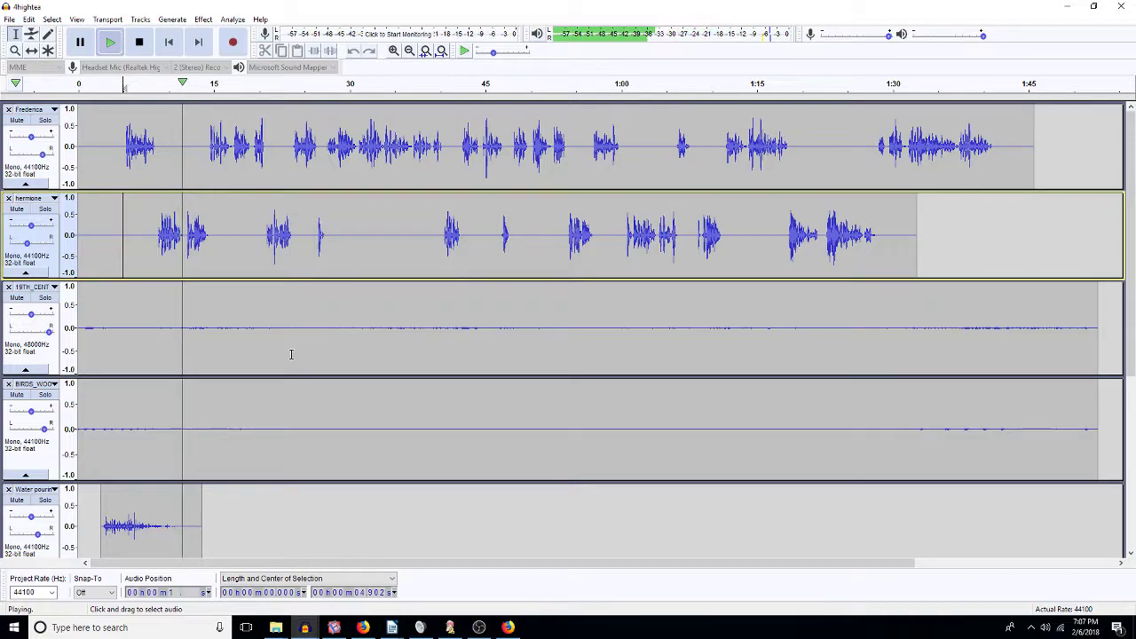
scroll(384, 372, down, 6)
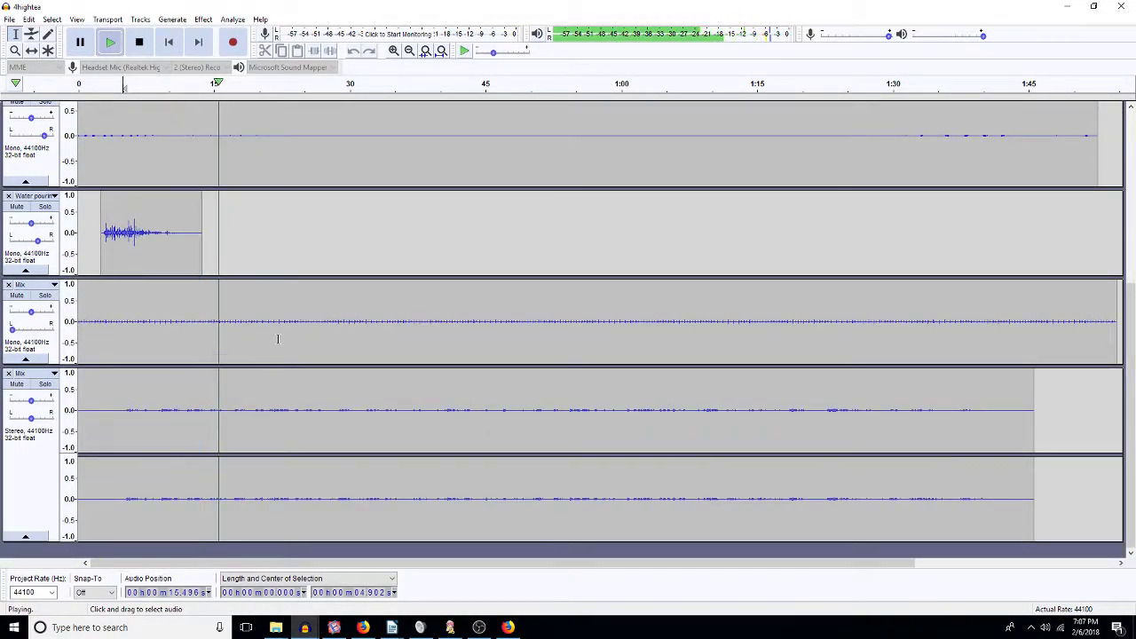
scroll(278, 338, up, 2)
scroll(278, 338, up, 5)
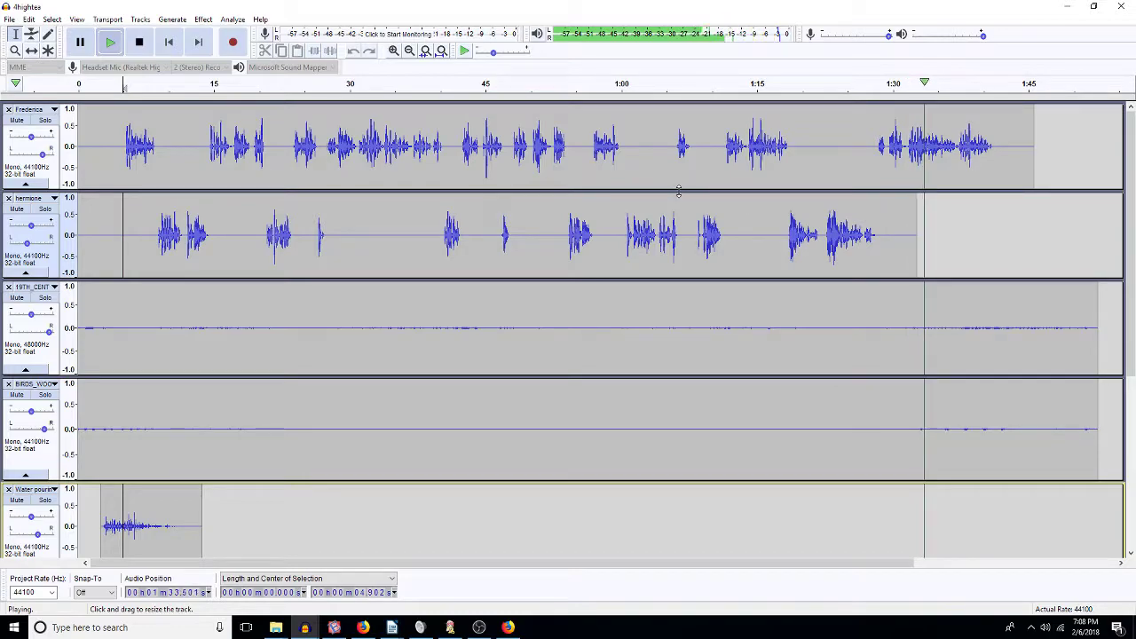
scroll(736, 320, down, 5)
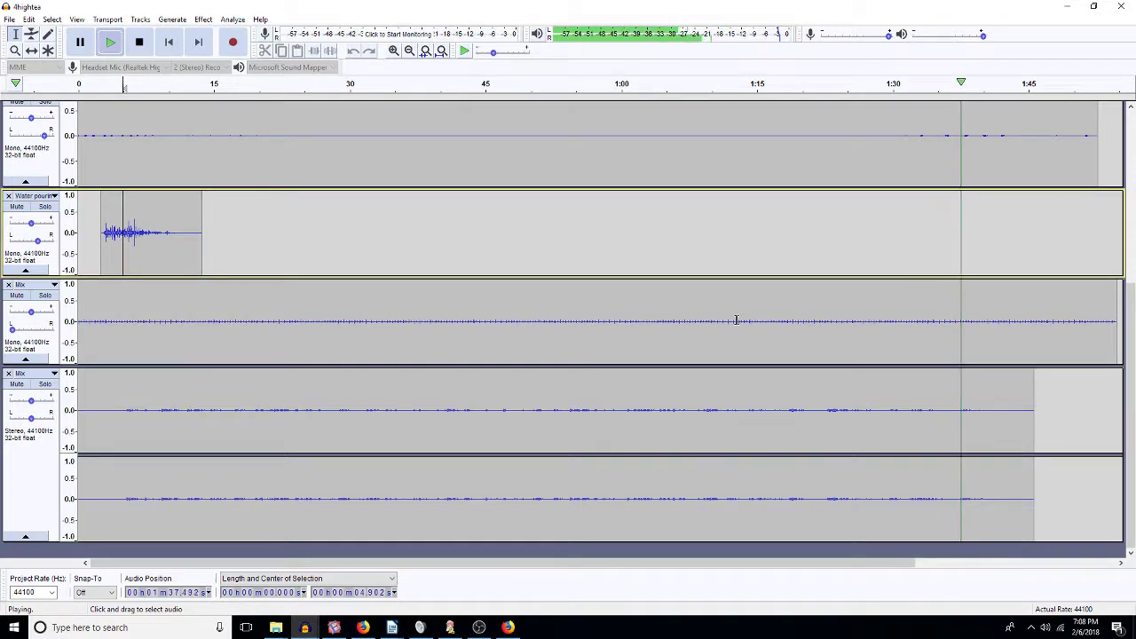
scroll(736, 320, up, 5)
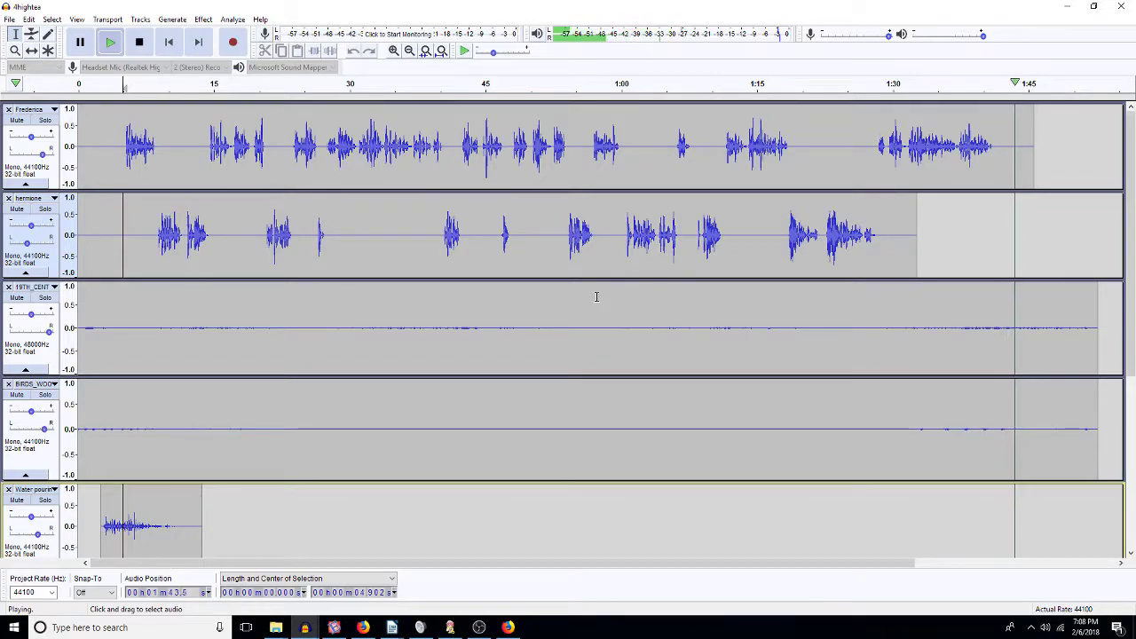
key(space)
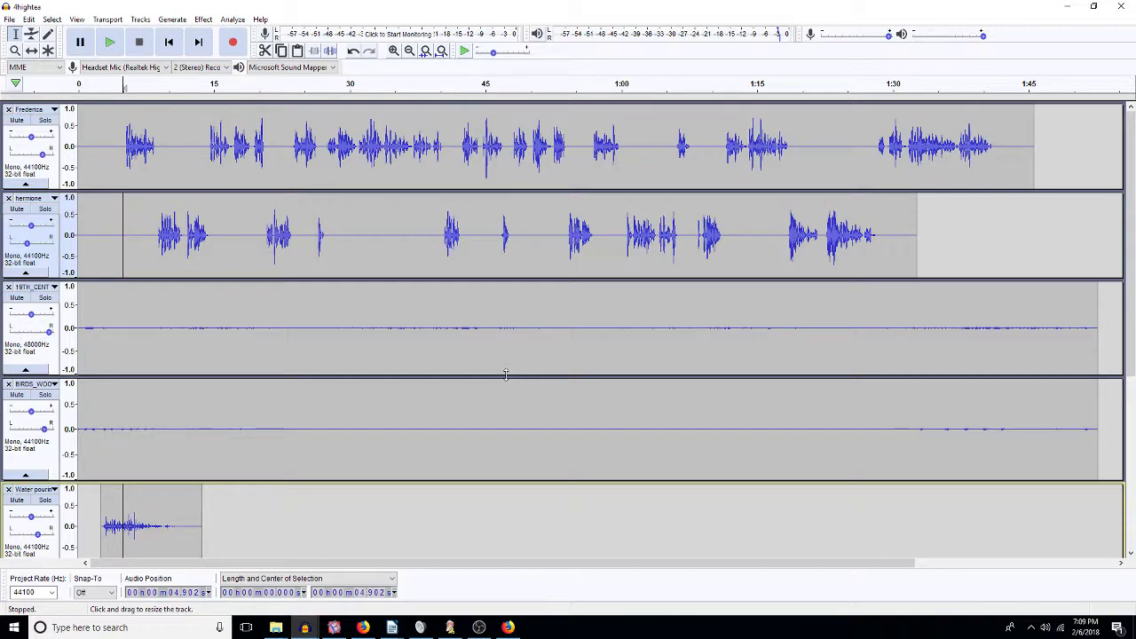
click(197, 20)
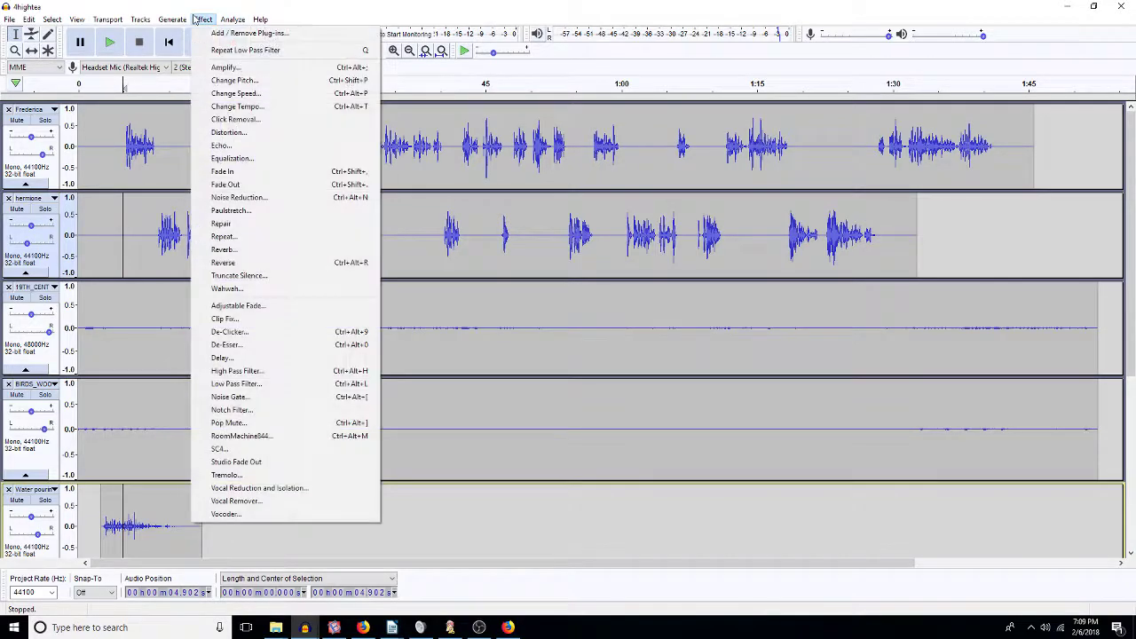
click(440, 125)
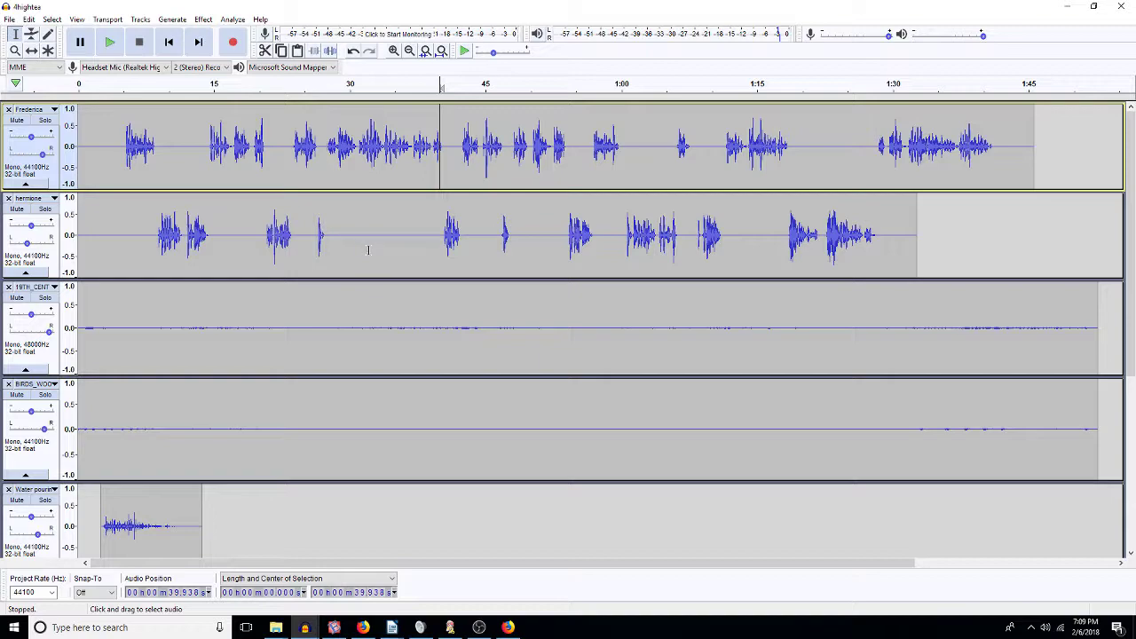
Step: Copy a stereo mixdown of all tracks, undo the mixdown, and close the 4hightea project
key(ctrl+a)
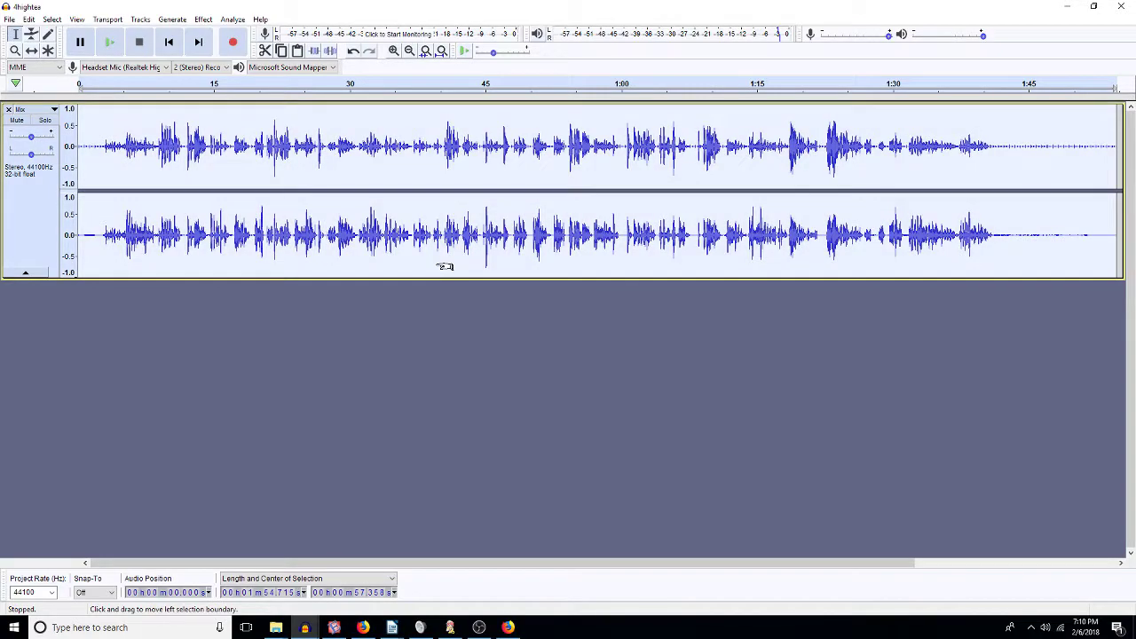
key(ctrl+z)
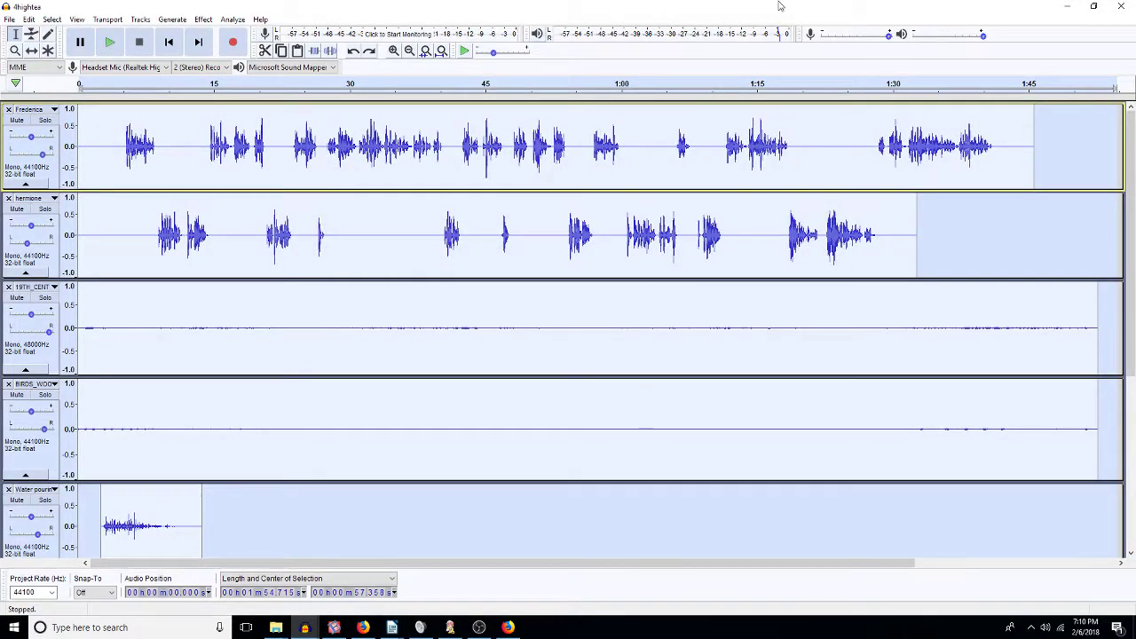
click(1118, 7)
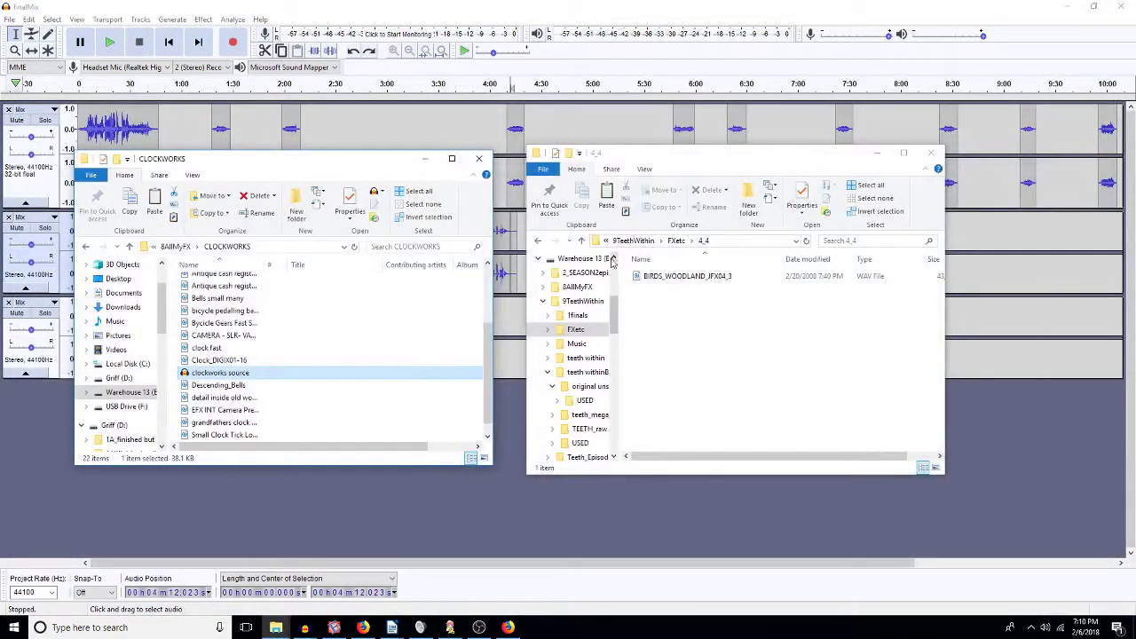
Step: Paste the copied scene mix into the third track of the finalMix project at about 4:19.929 and label it "tea"
click(509, 503)
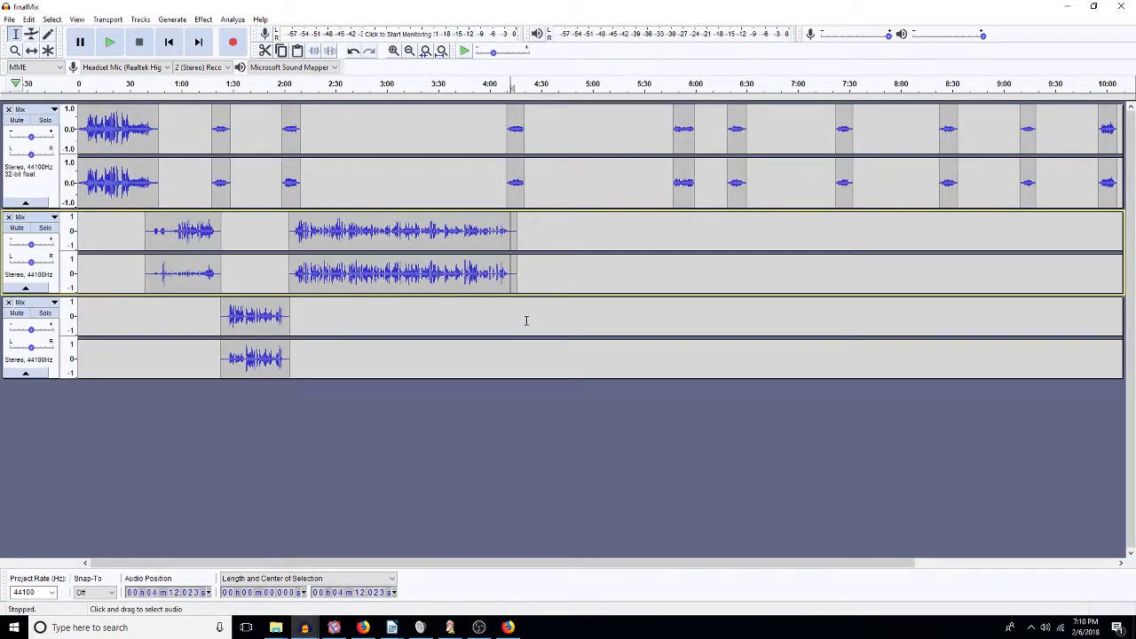
click(523, 318)
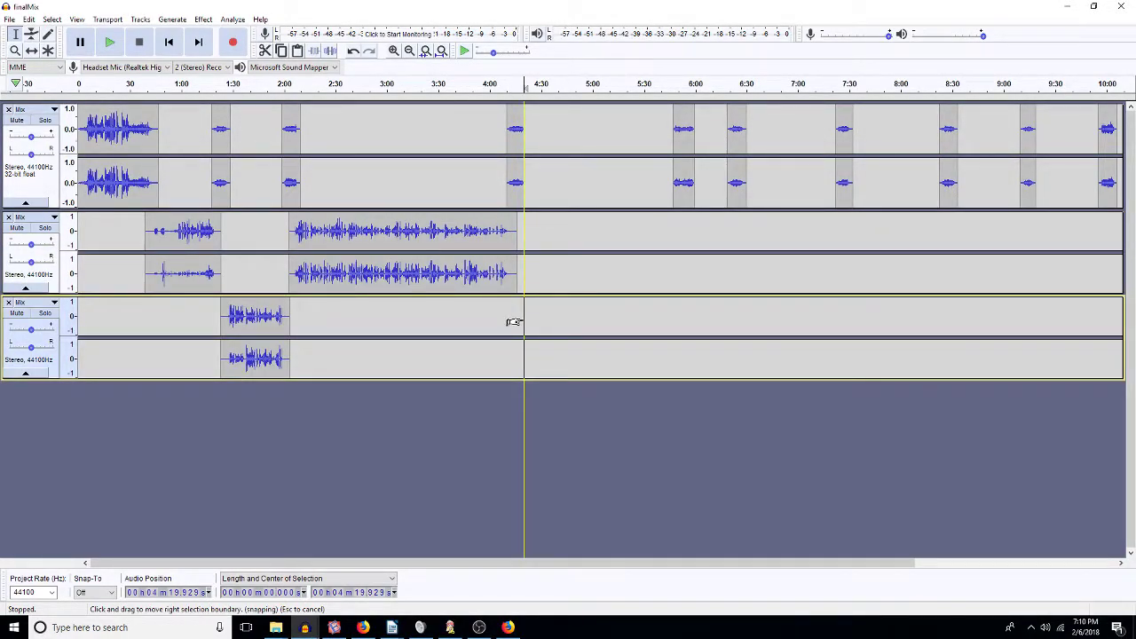
key(ctrl+v)
key(ctrl+b)
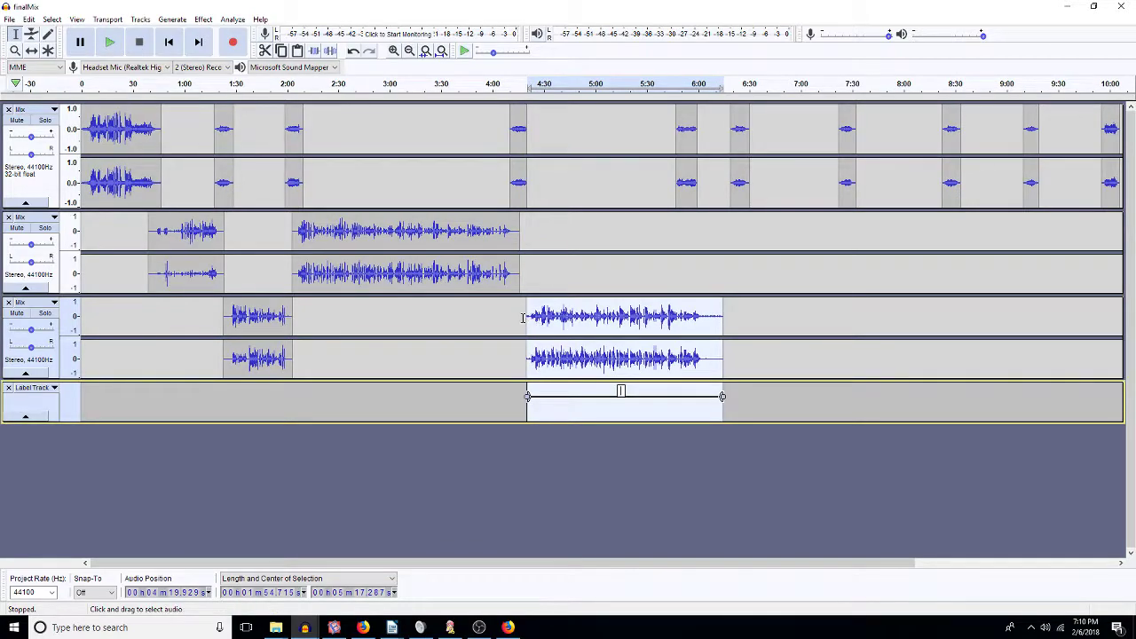
text(tea)
key(Return)
click(541, 219)
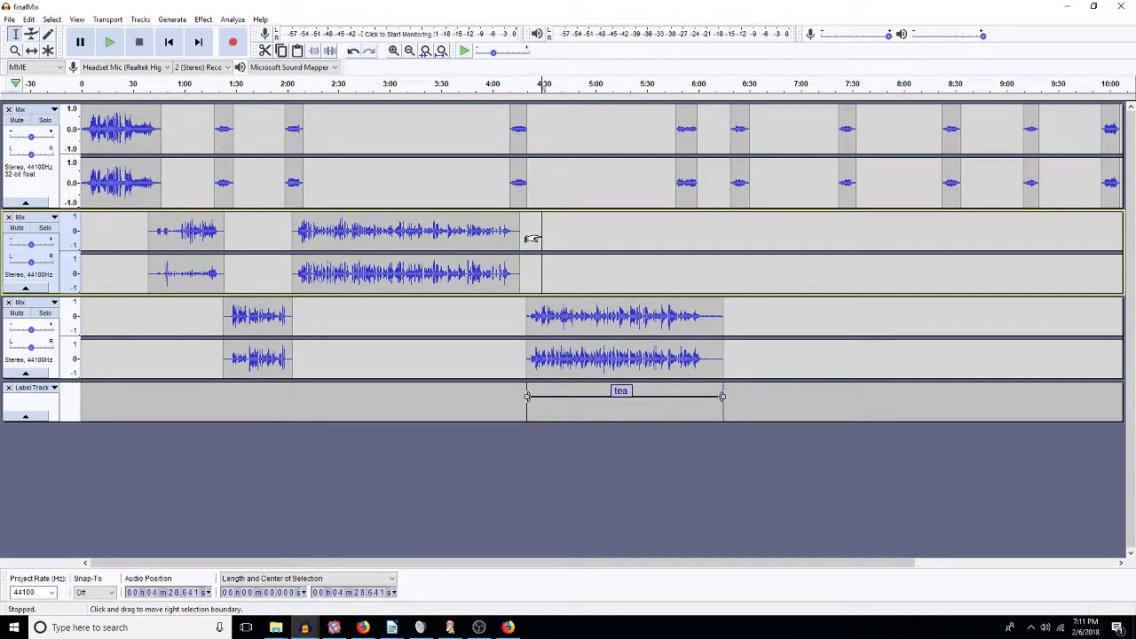
click(559, 226)
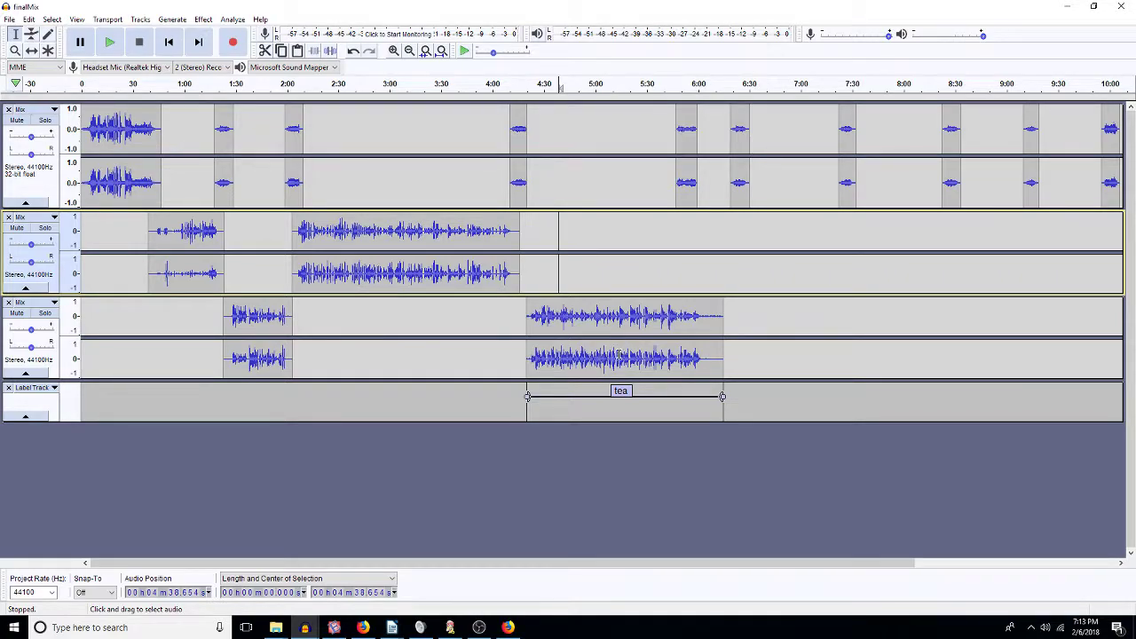
click(569, 272)
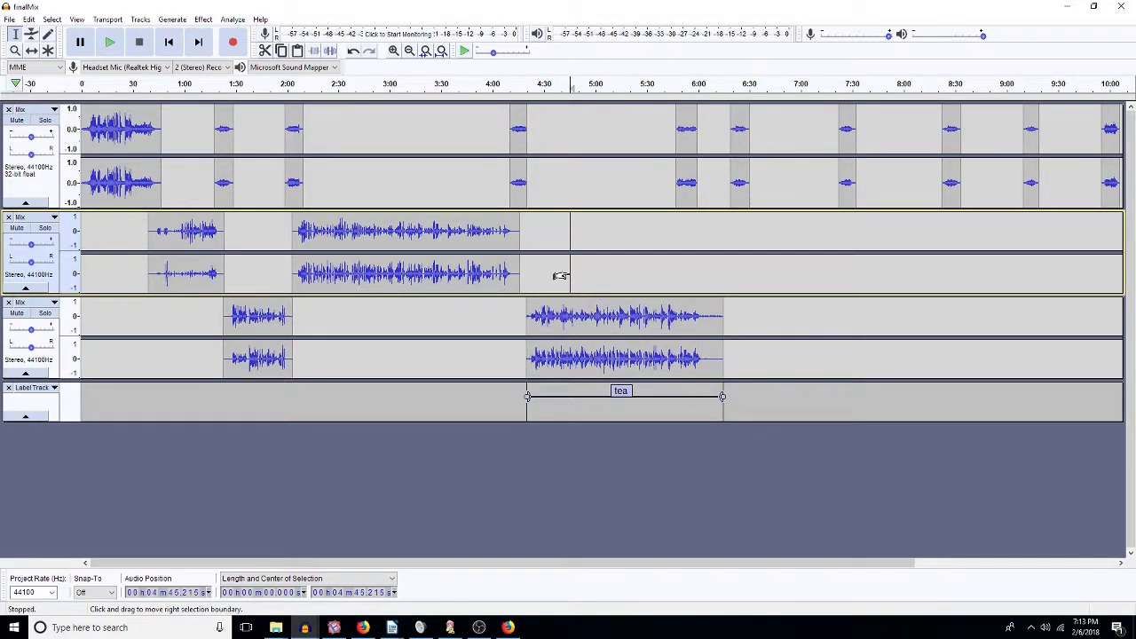